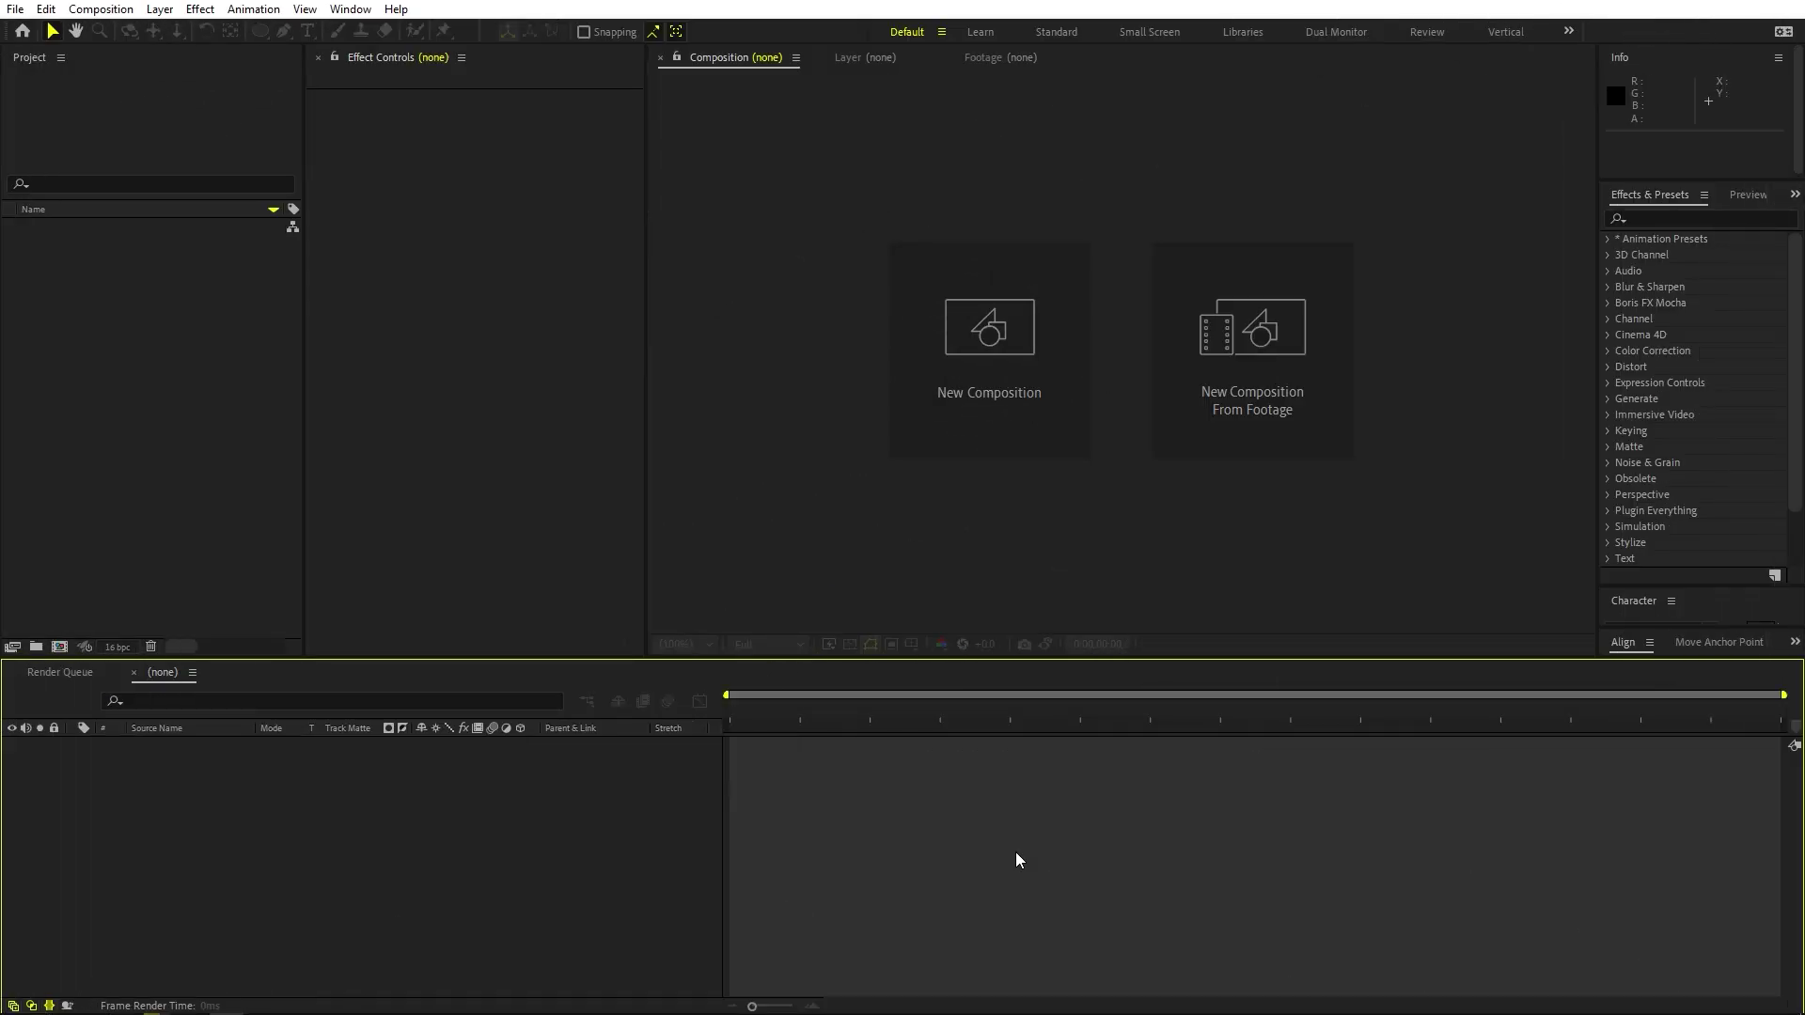
Create a composition named Main at 1920x1080 px, 30 fps, with a 20-second duration.
click(976, 376)
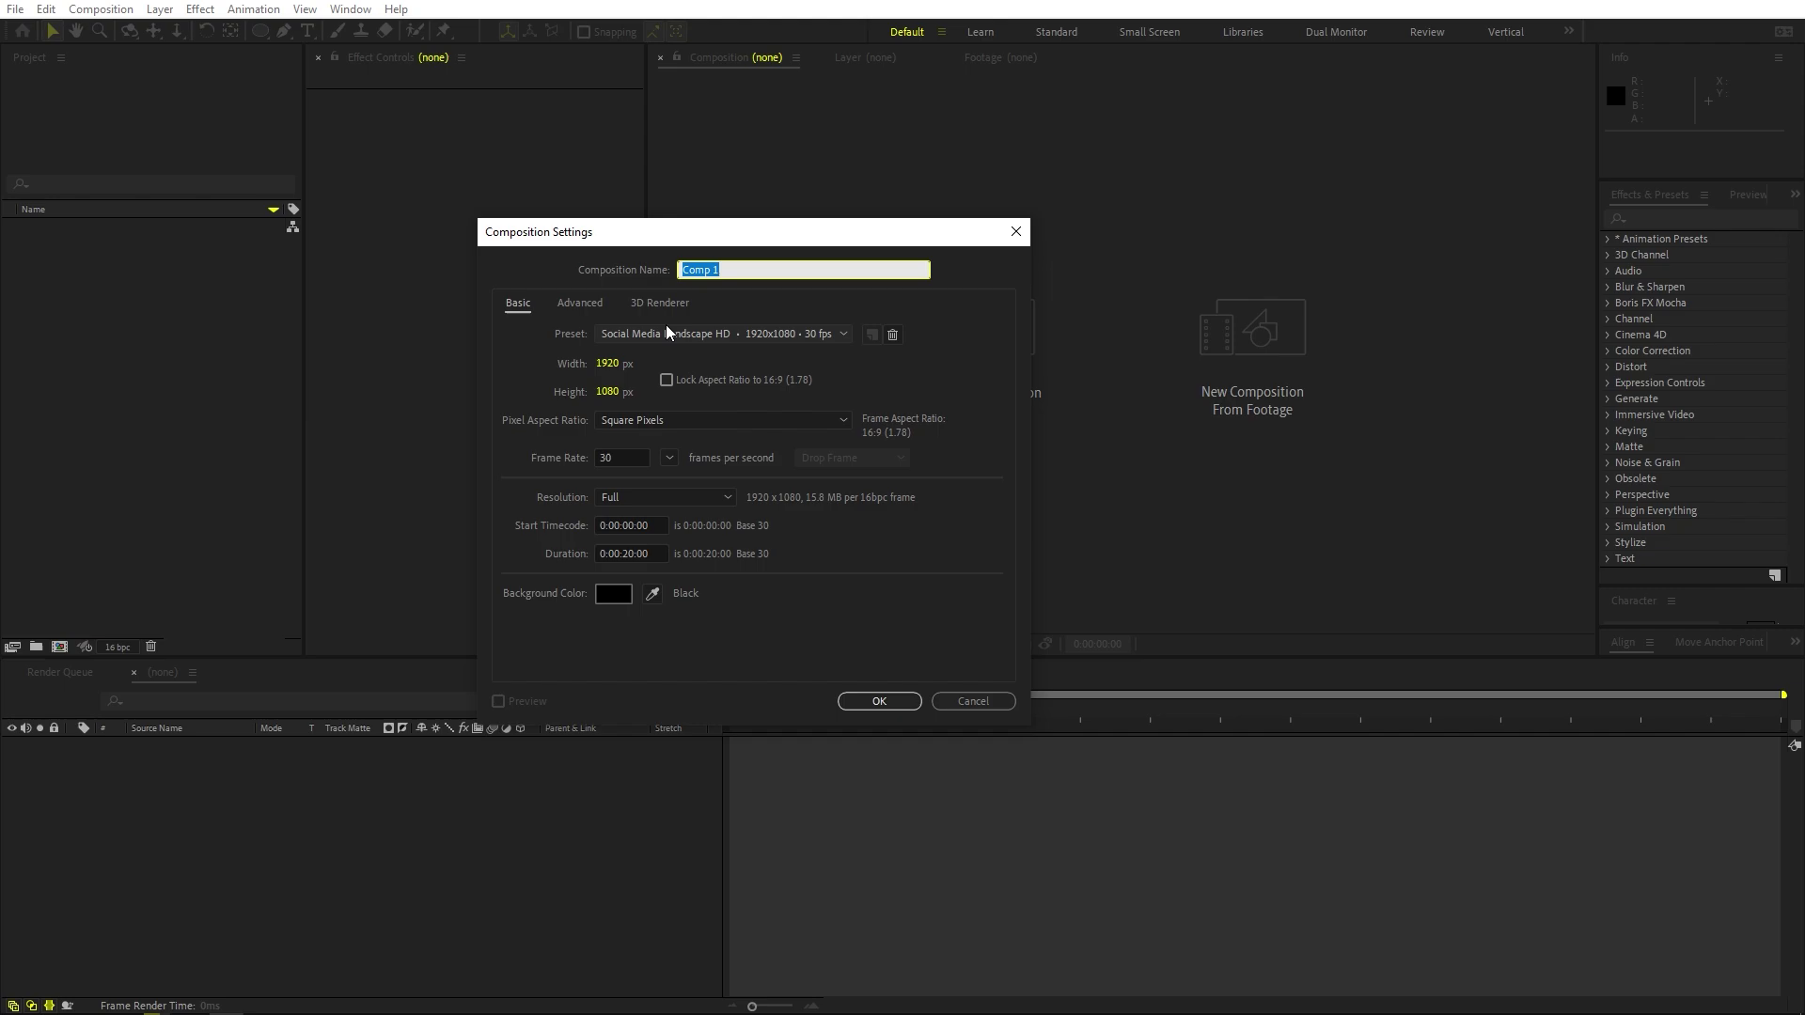
text(Main)
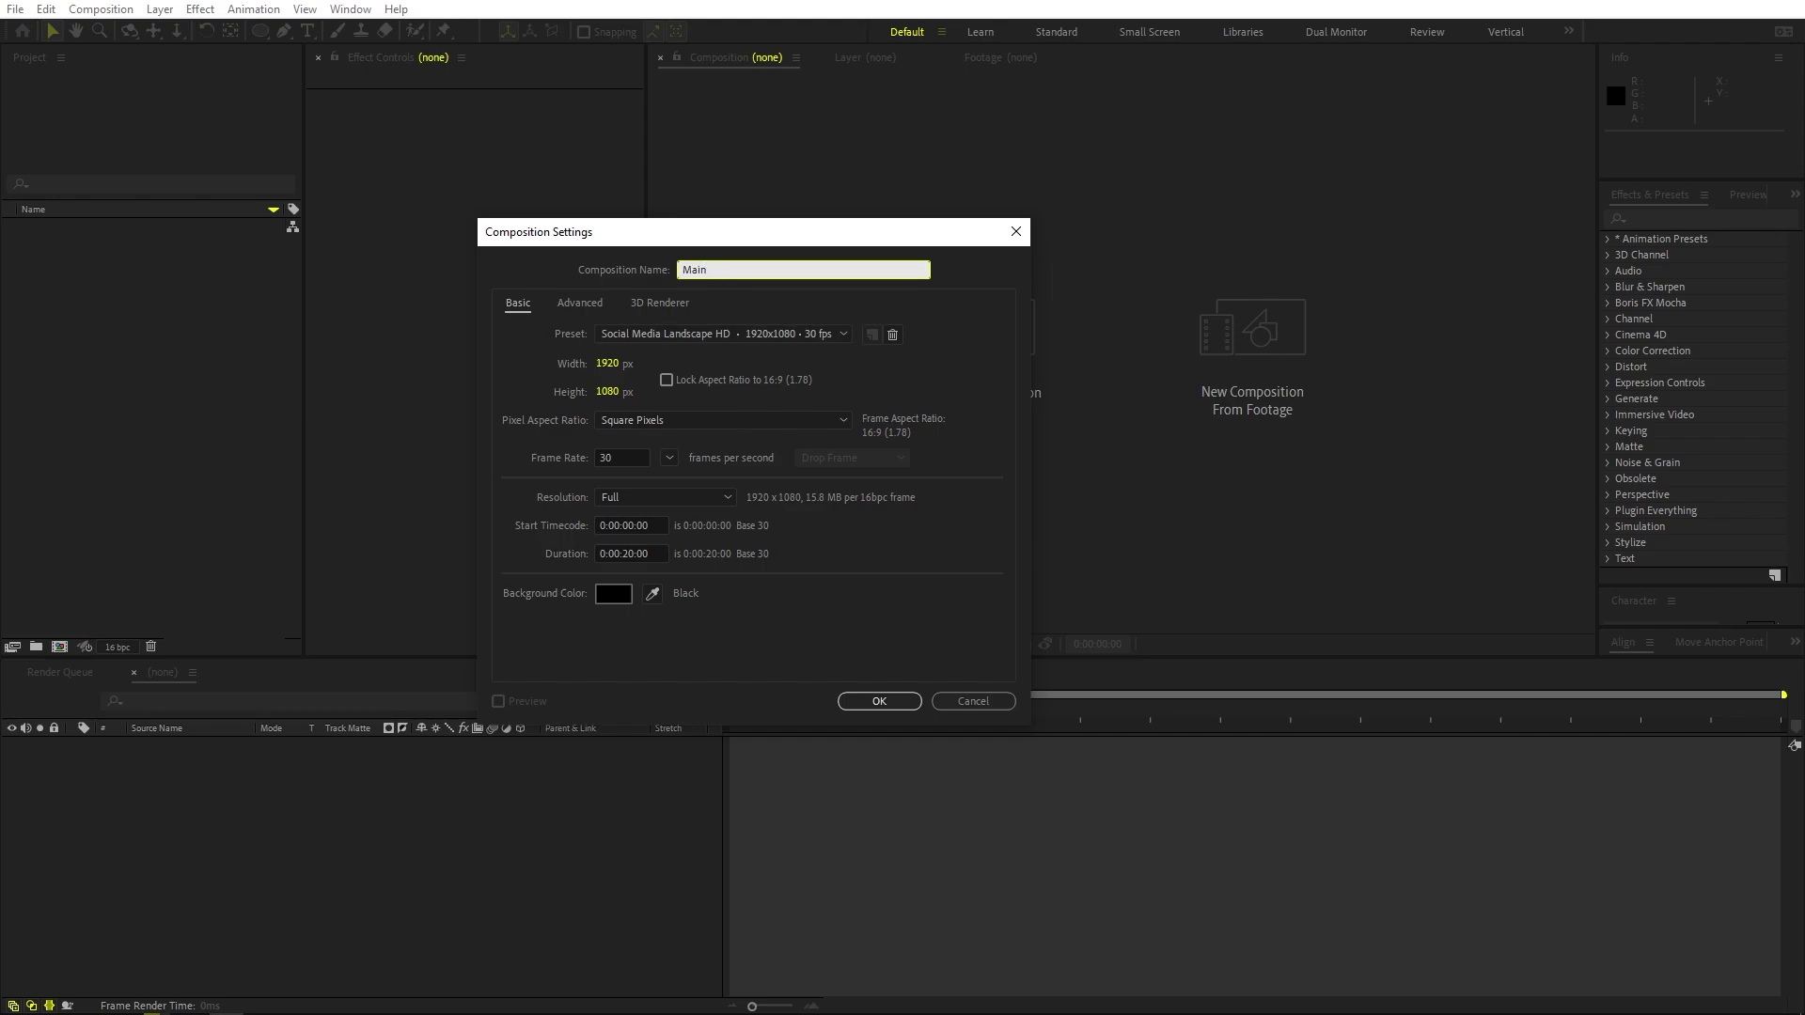
click(597, 457)
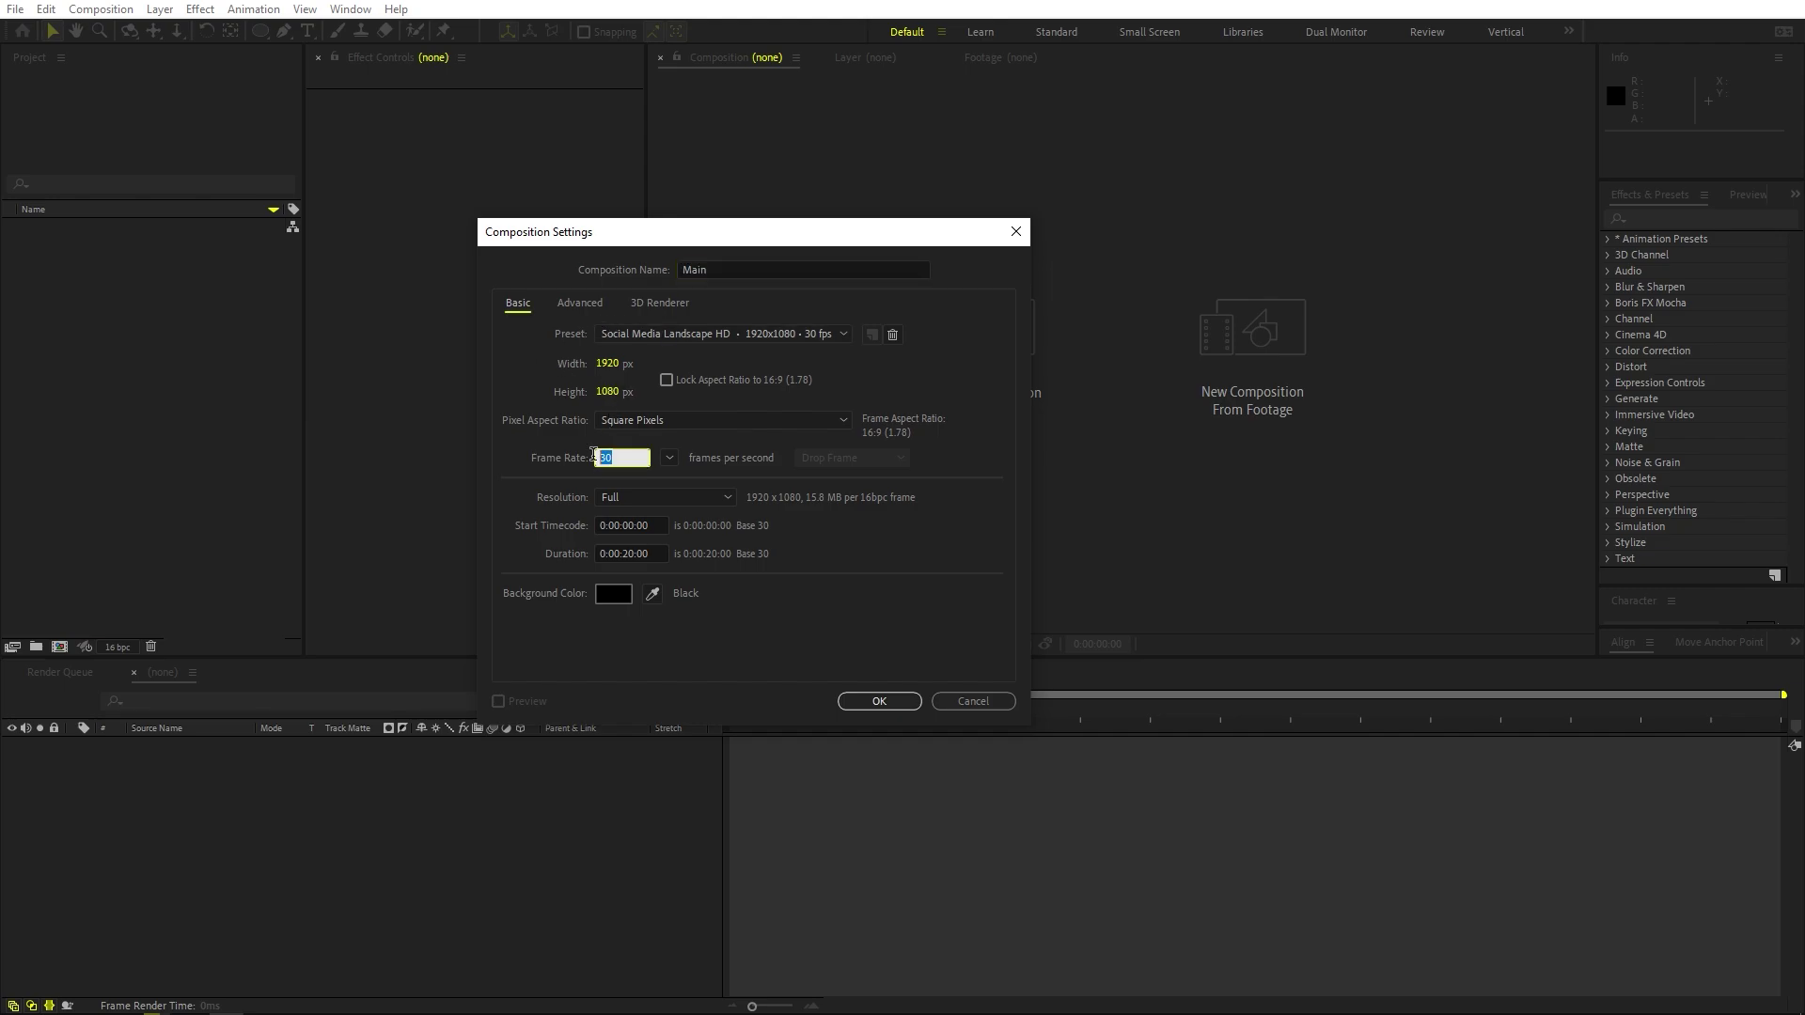
click(871, 702)
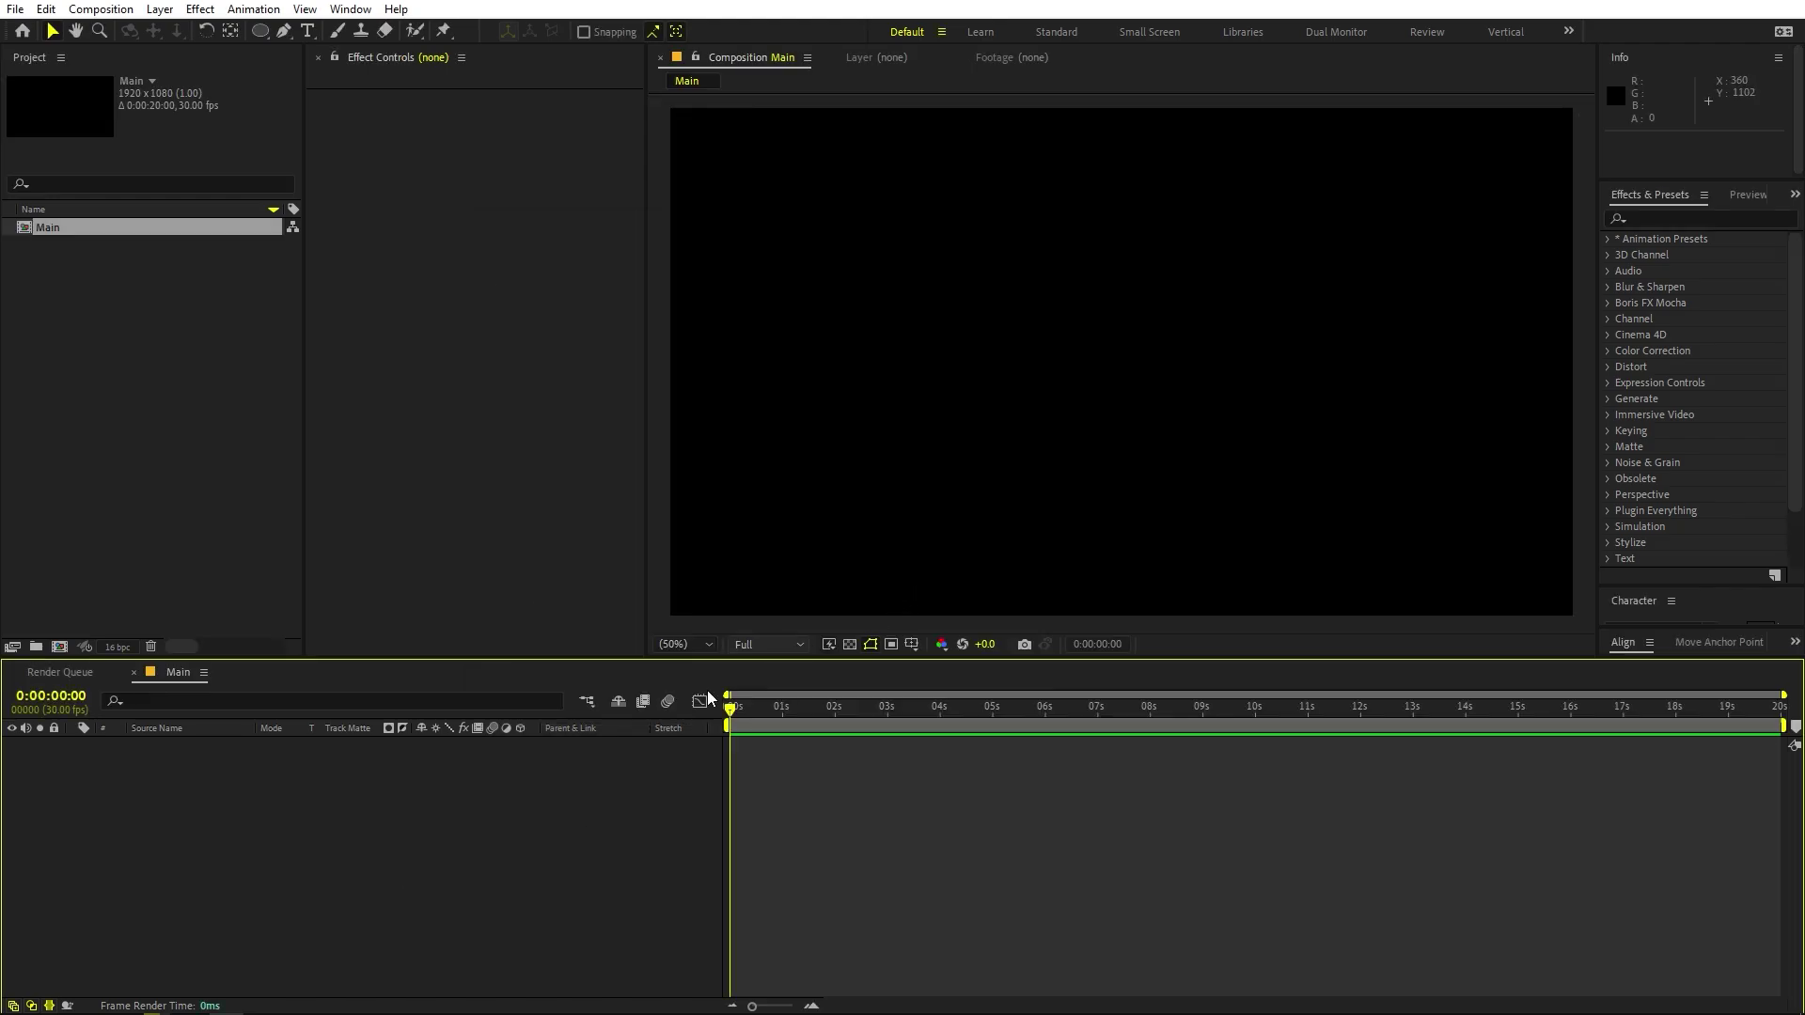
Add a composition-sized light grey solid in colour E3E3E3 as the background.
right_click(286, 867)
mouse_move(385, 643)
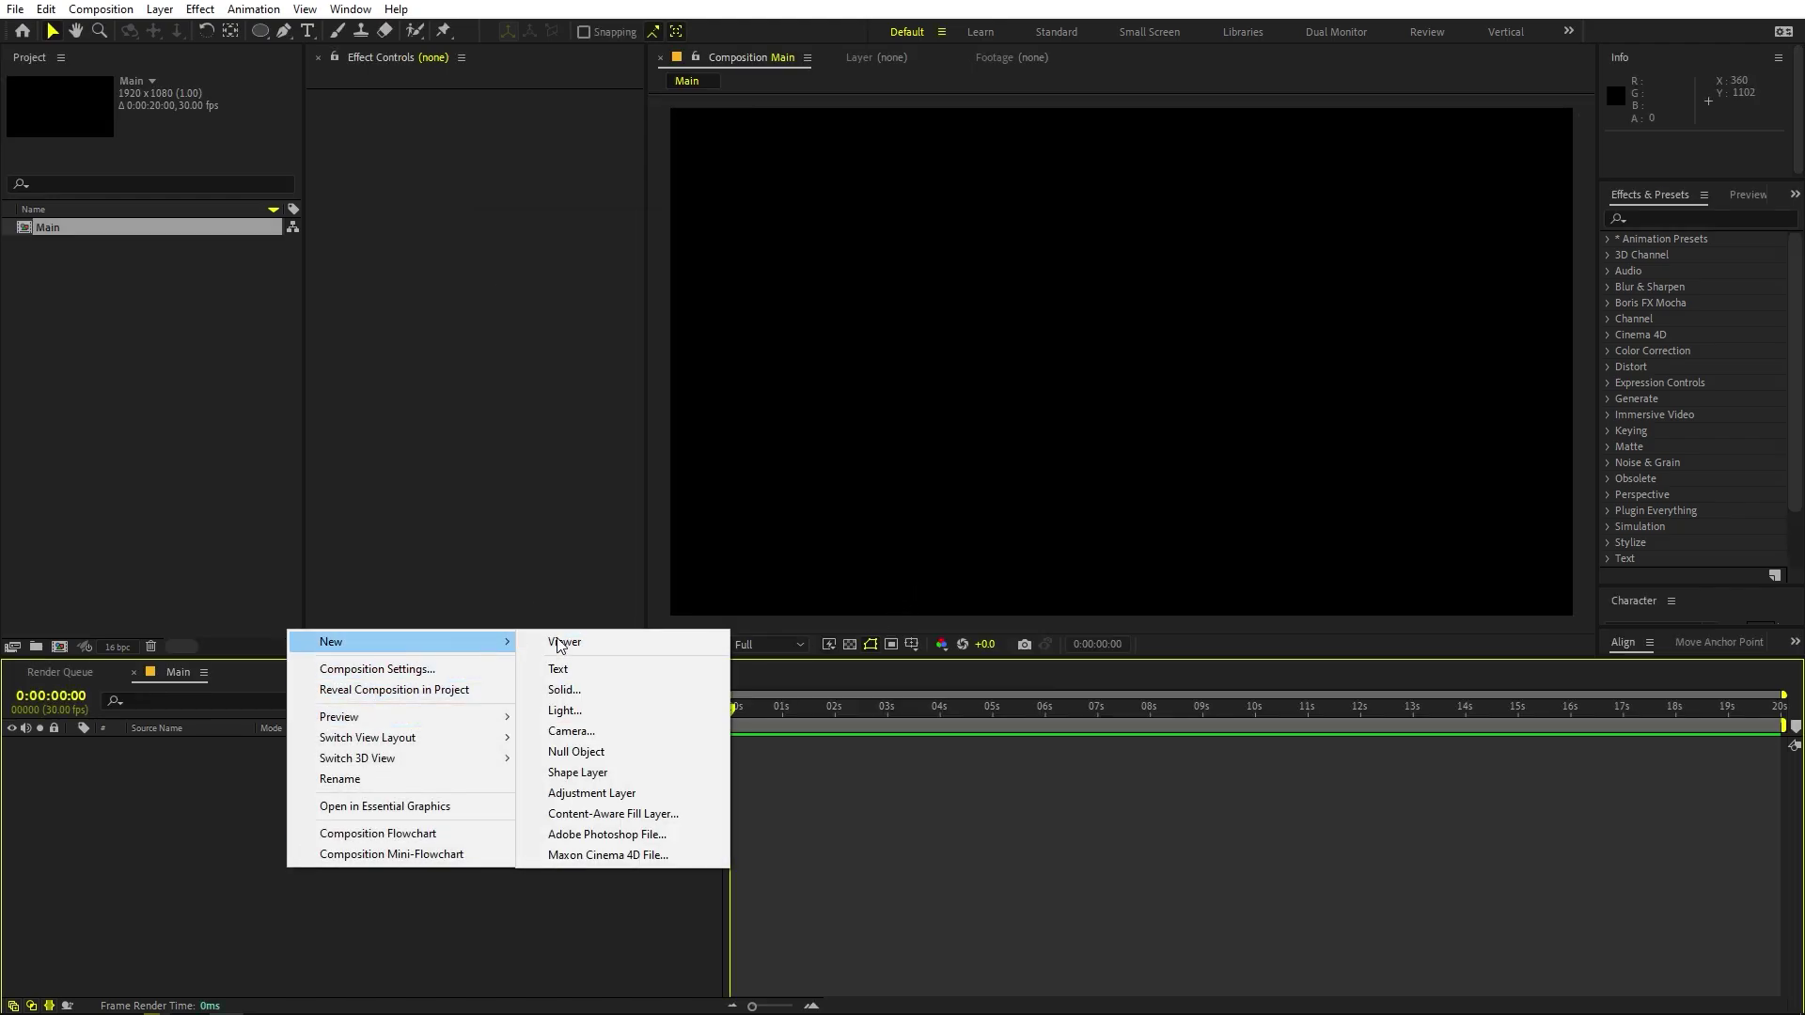
click(576, 692)
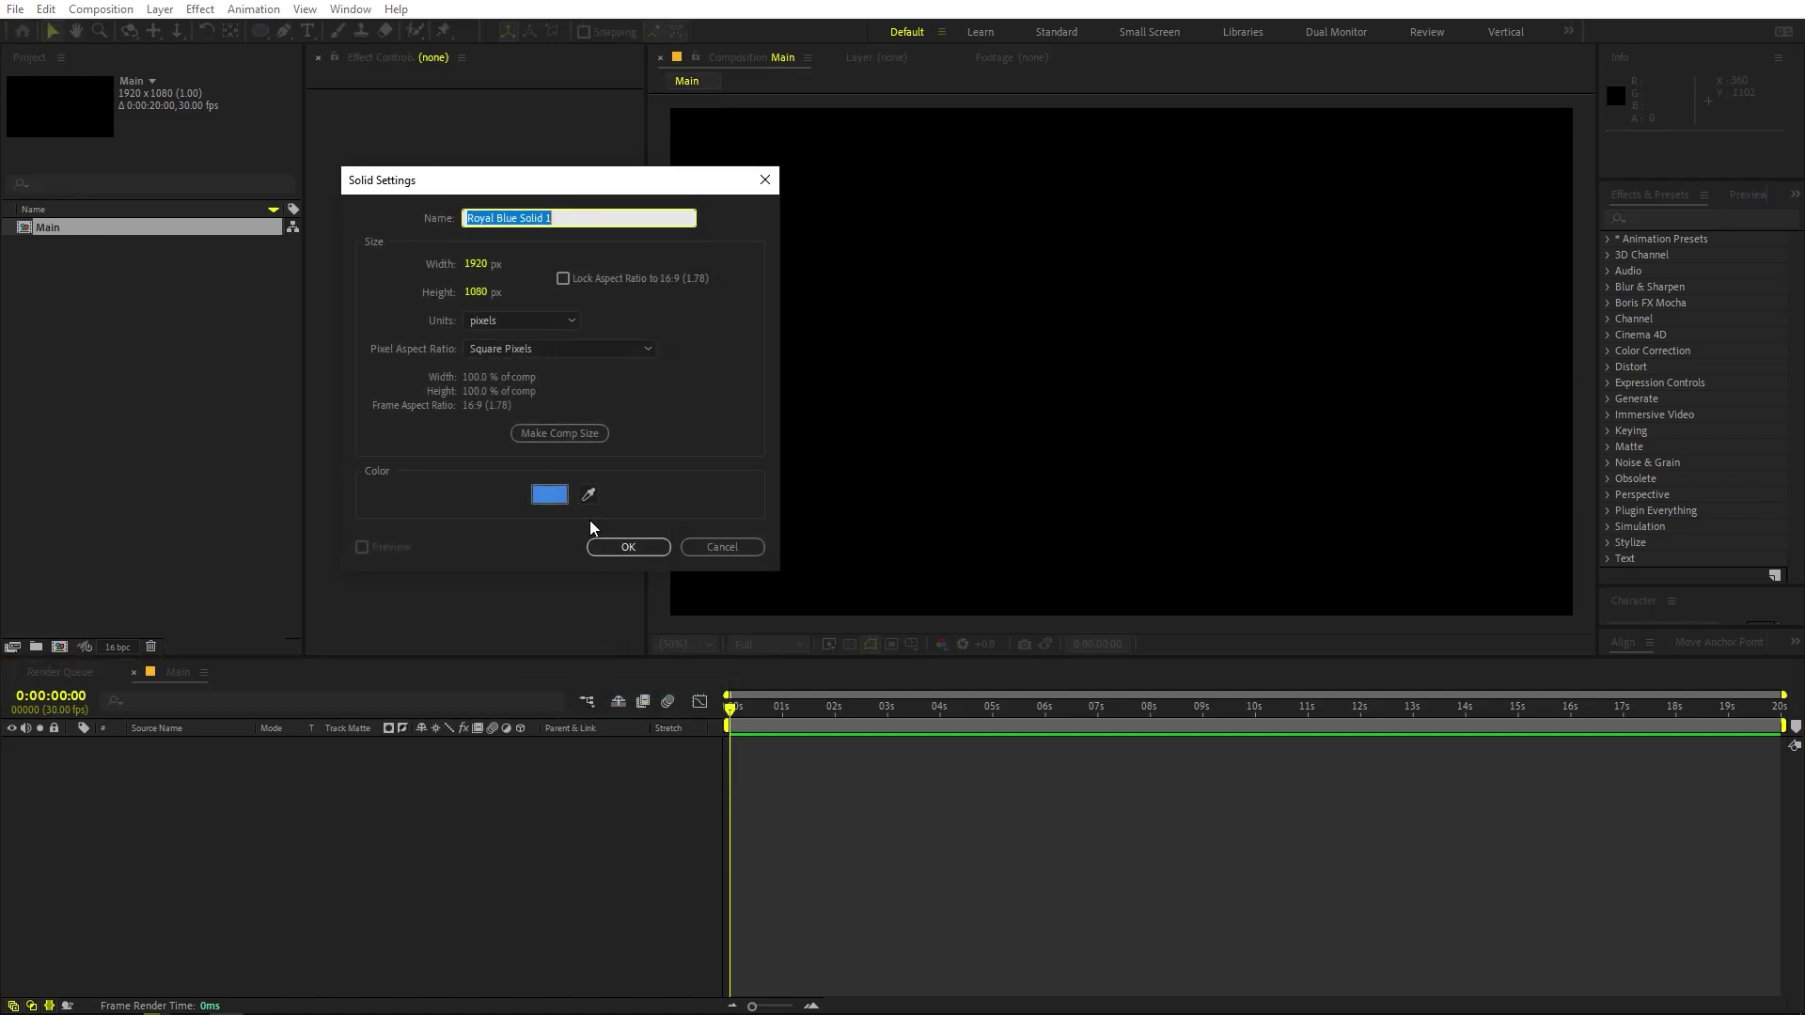
click(556, 499)
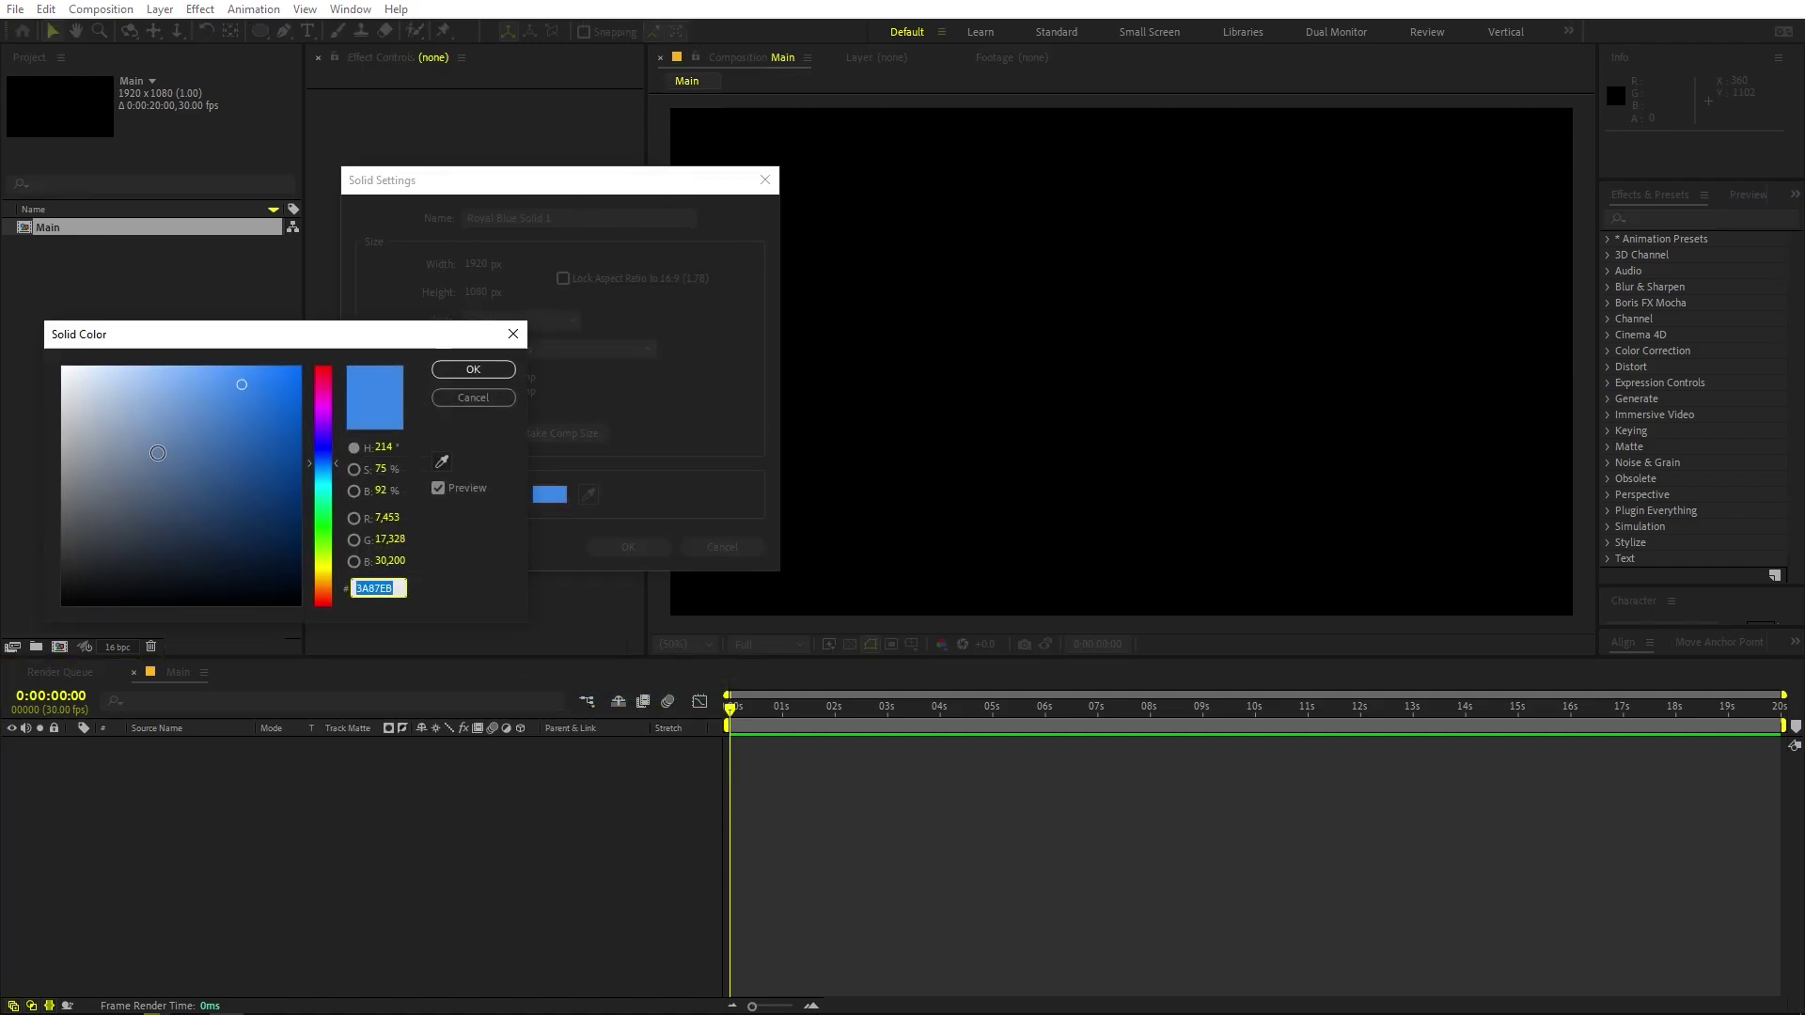
mouse_move(160, 466)
mouse_down()
mouse_move(82, 529)
mouse_move(28, 399)
mouse_up()
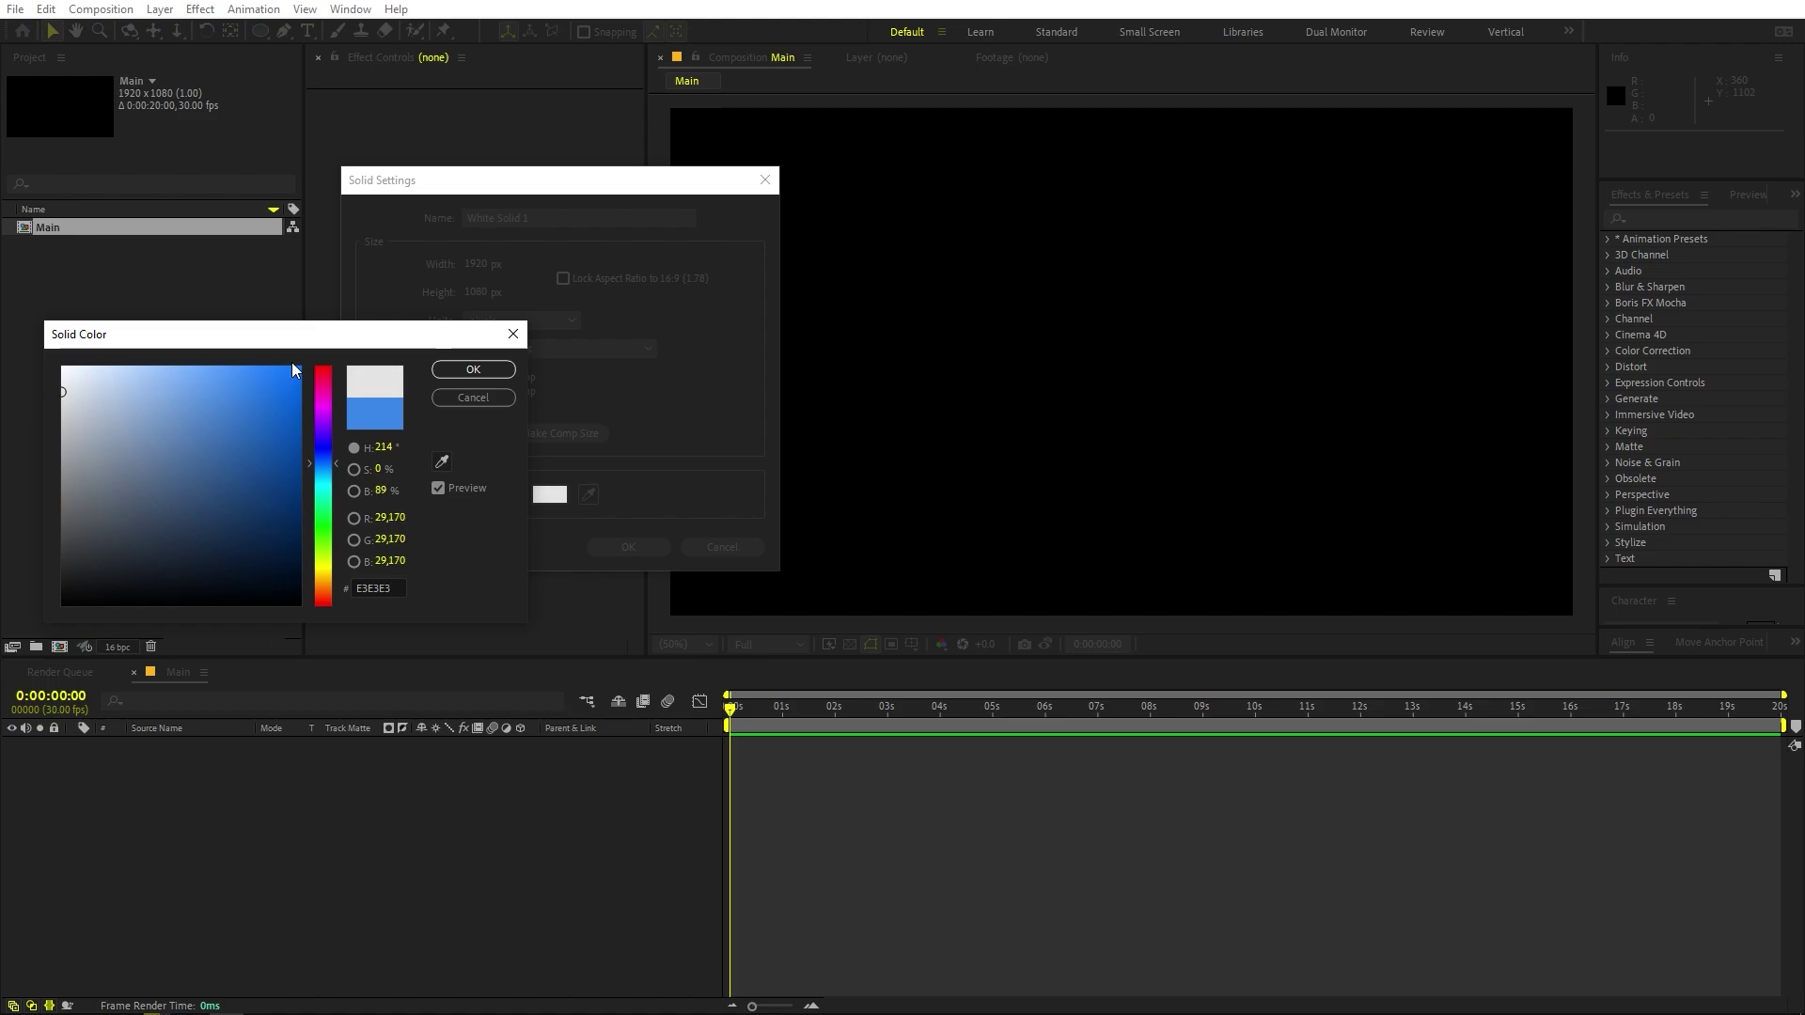
click(473, 370)
click(628, 547)
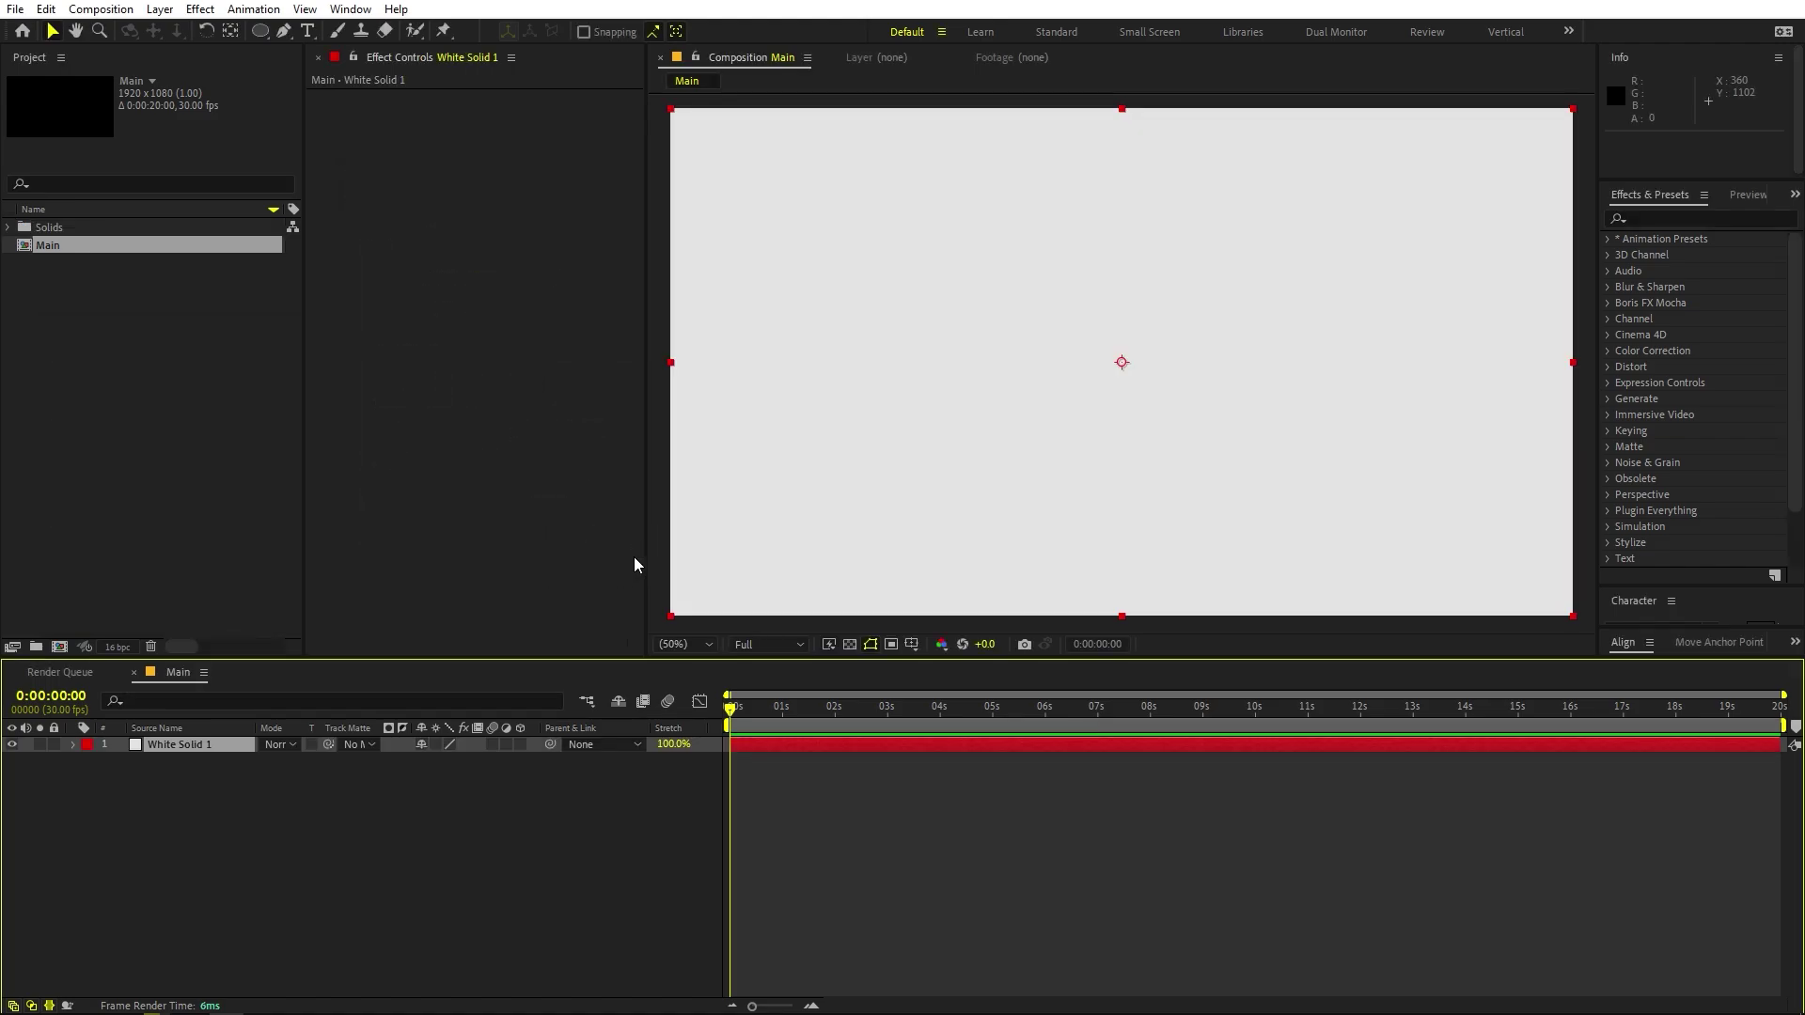
click(584, 815)
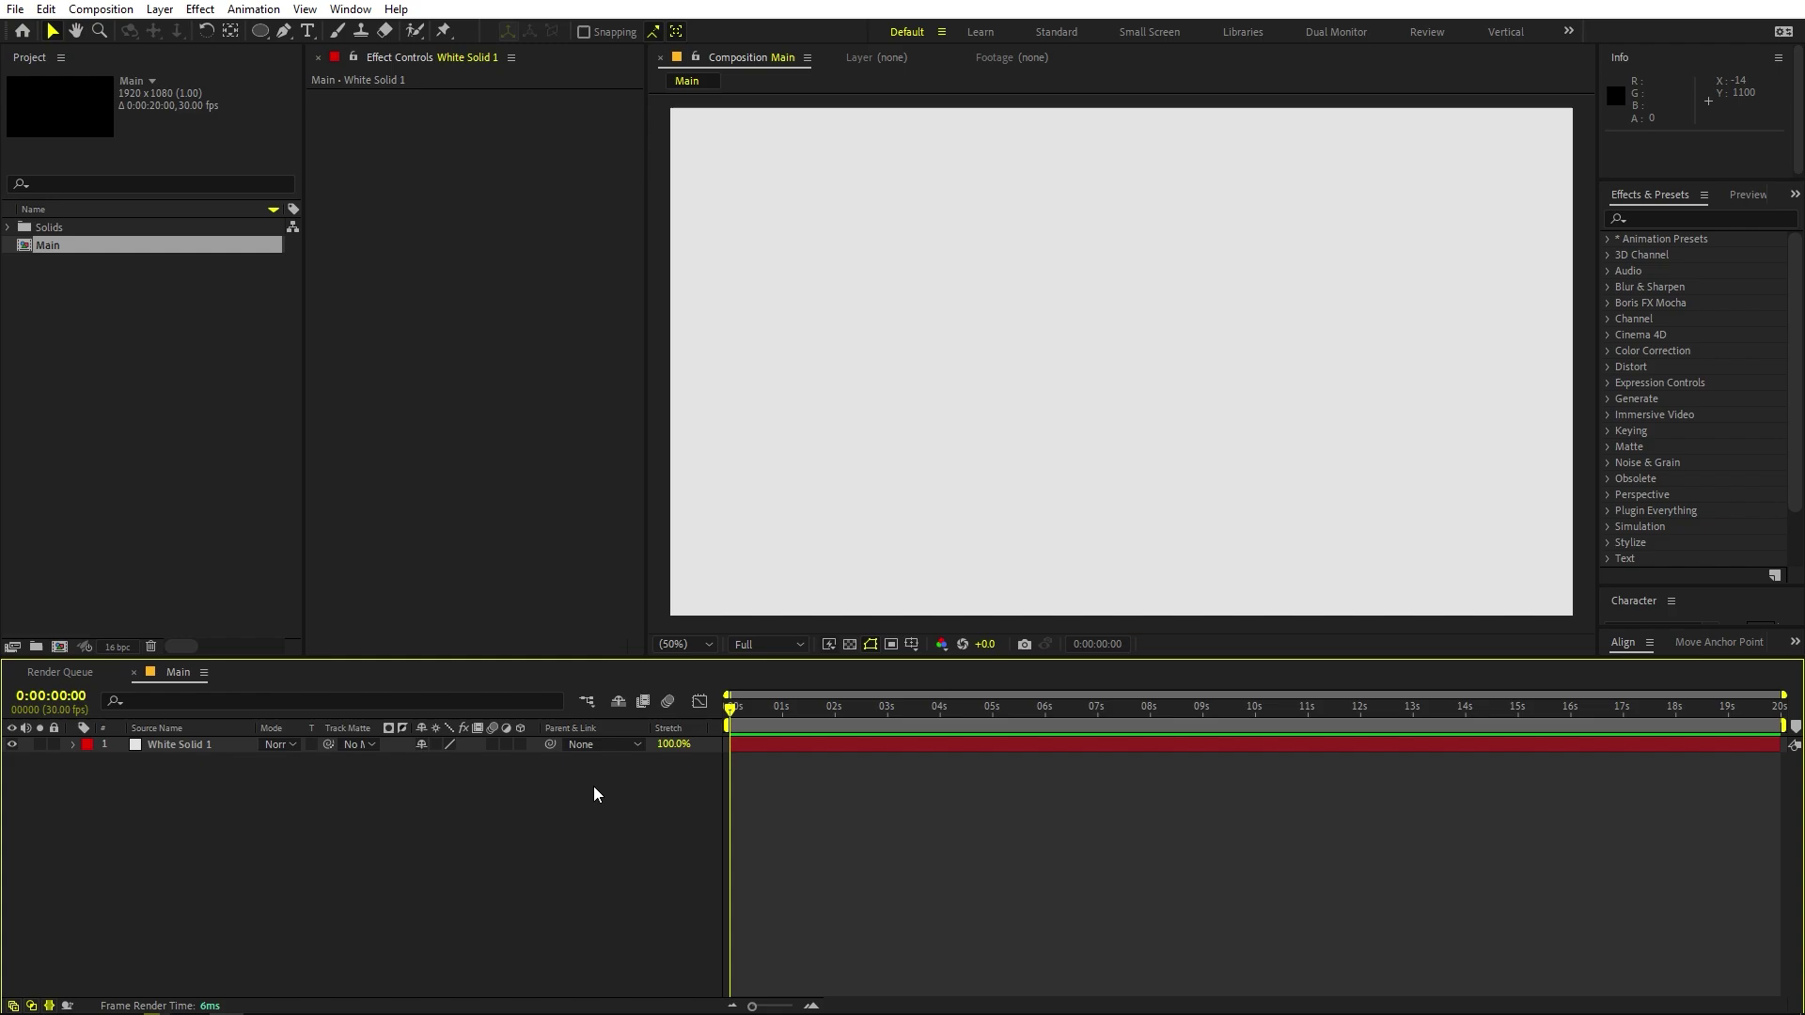
Draw a small circle about 58 px wide with the Ellipse tool in the upper-left part of the canvas, on a new shape layer.
click(175, 369)
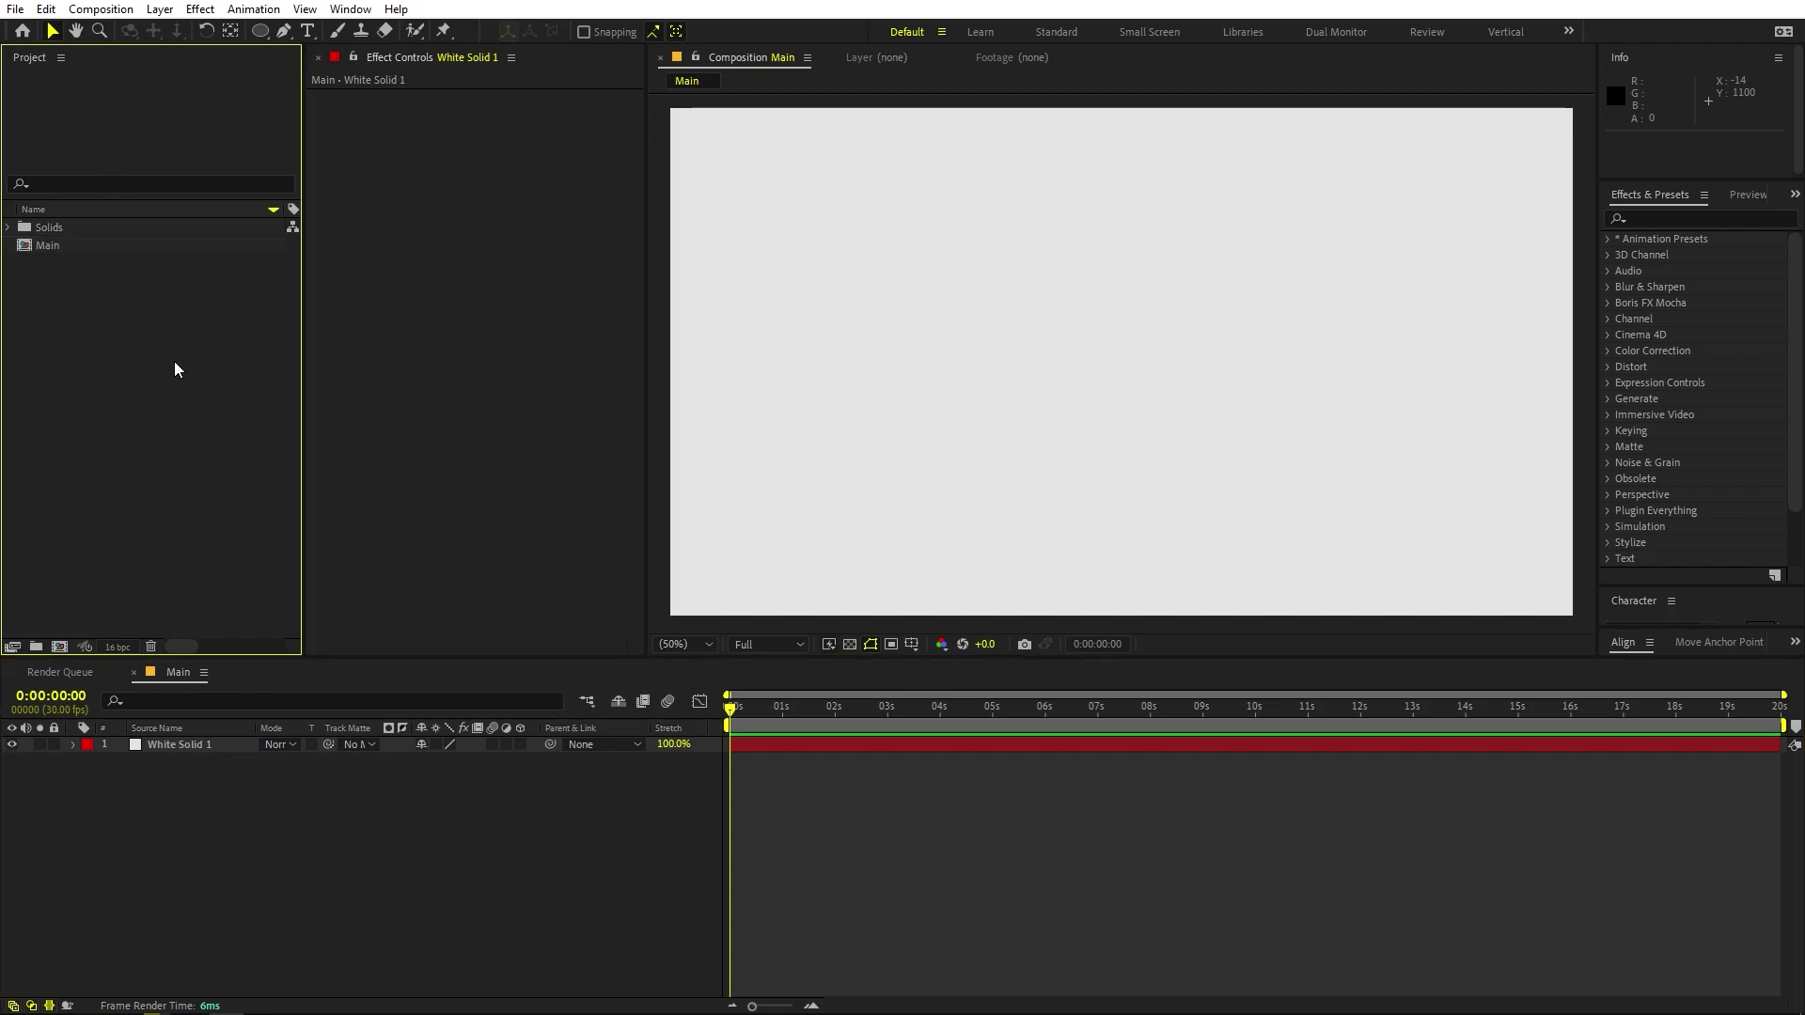
click(260, 31)
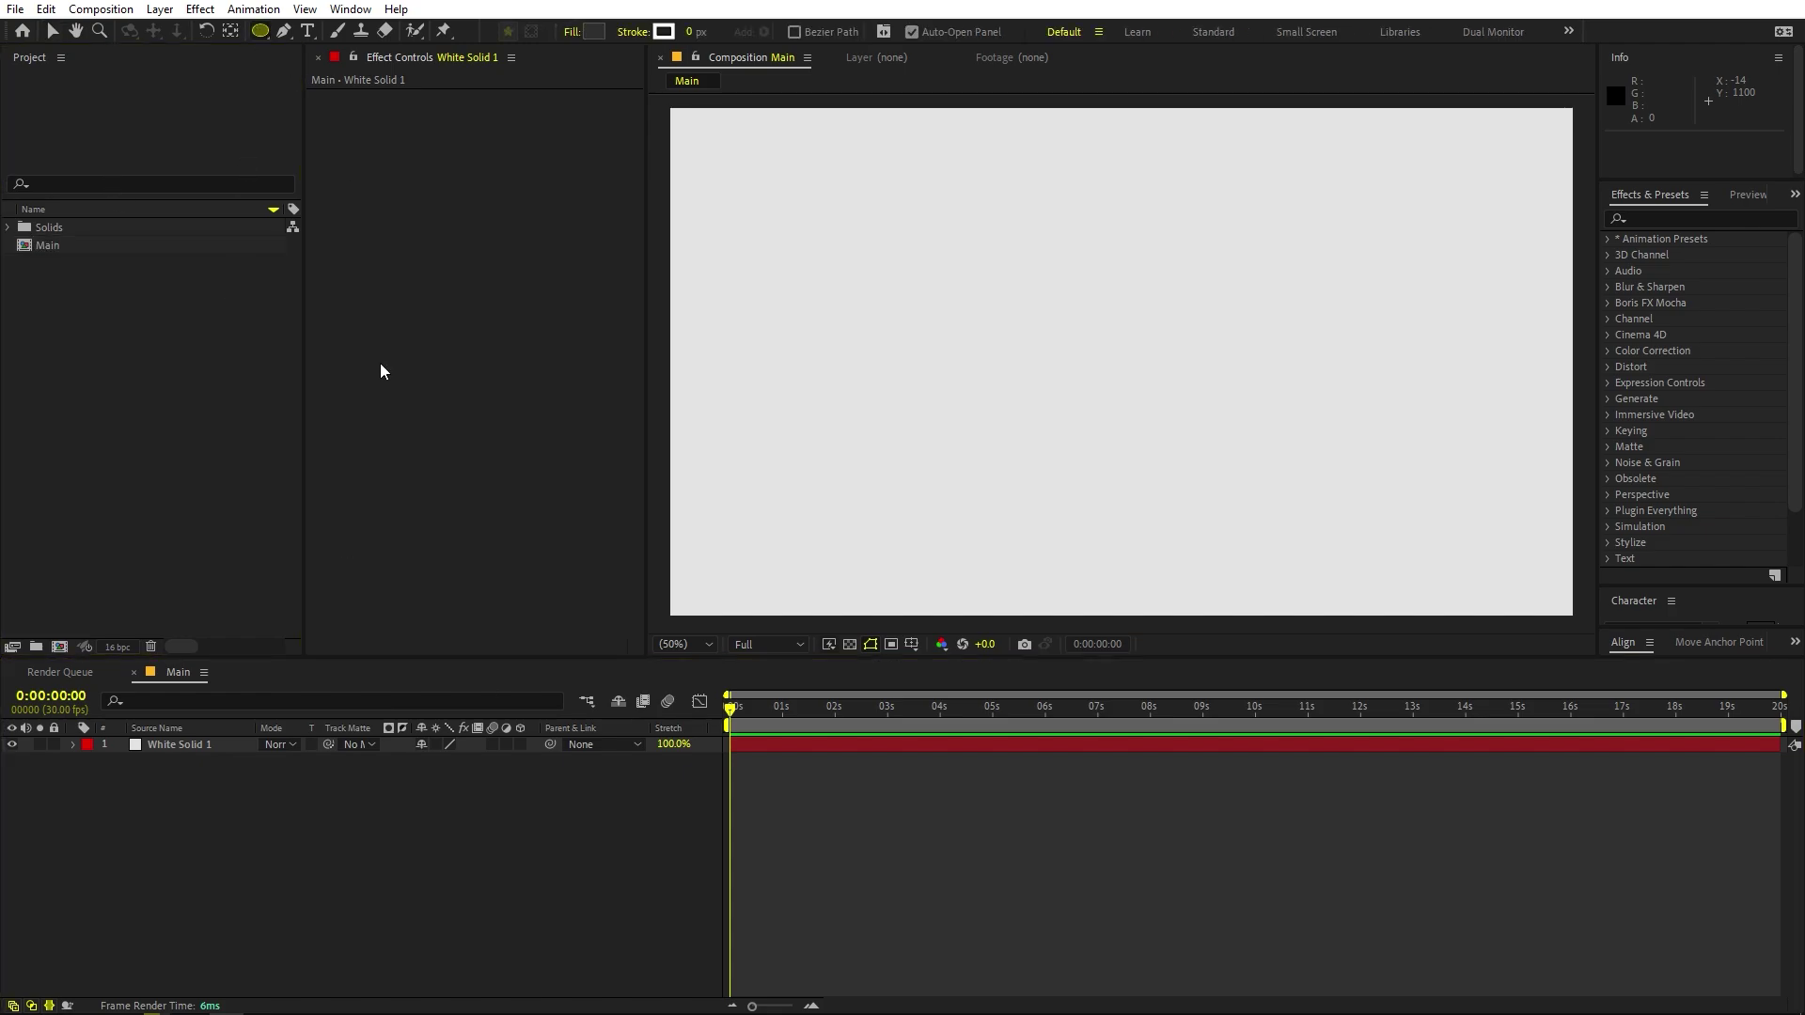
click(261, 32)
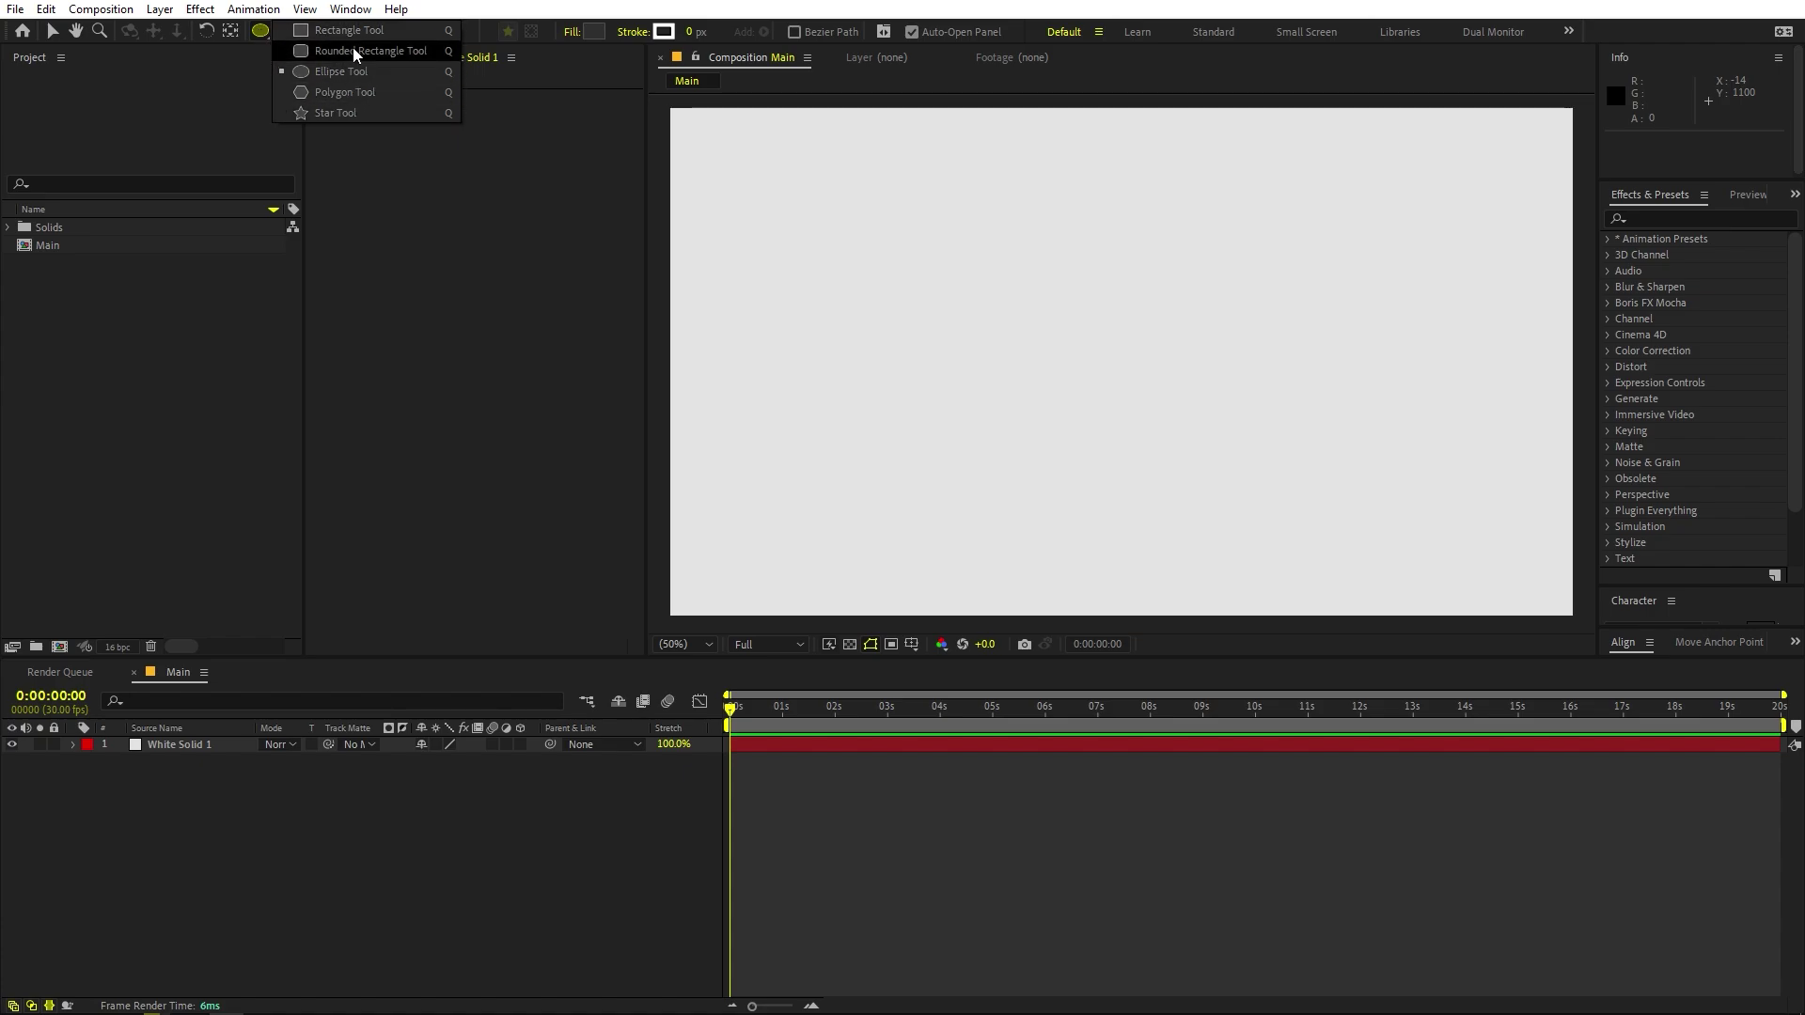
click(326, 70)
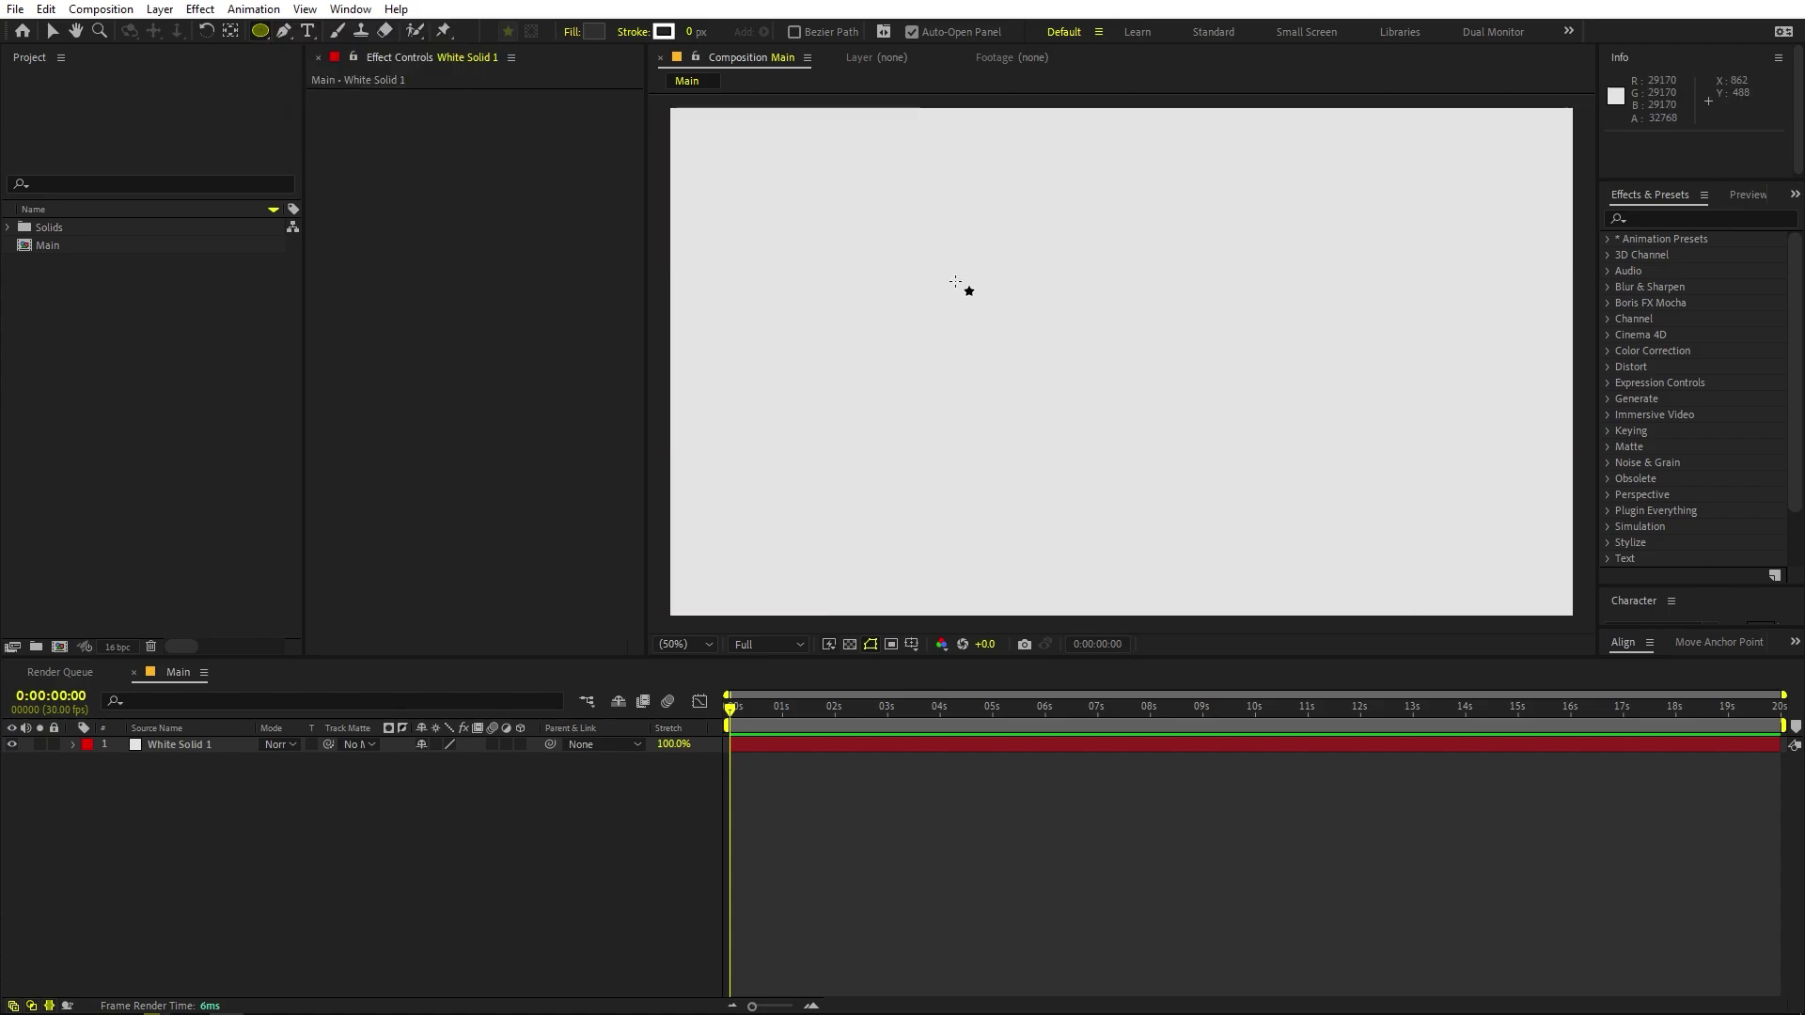
click(591, 867)
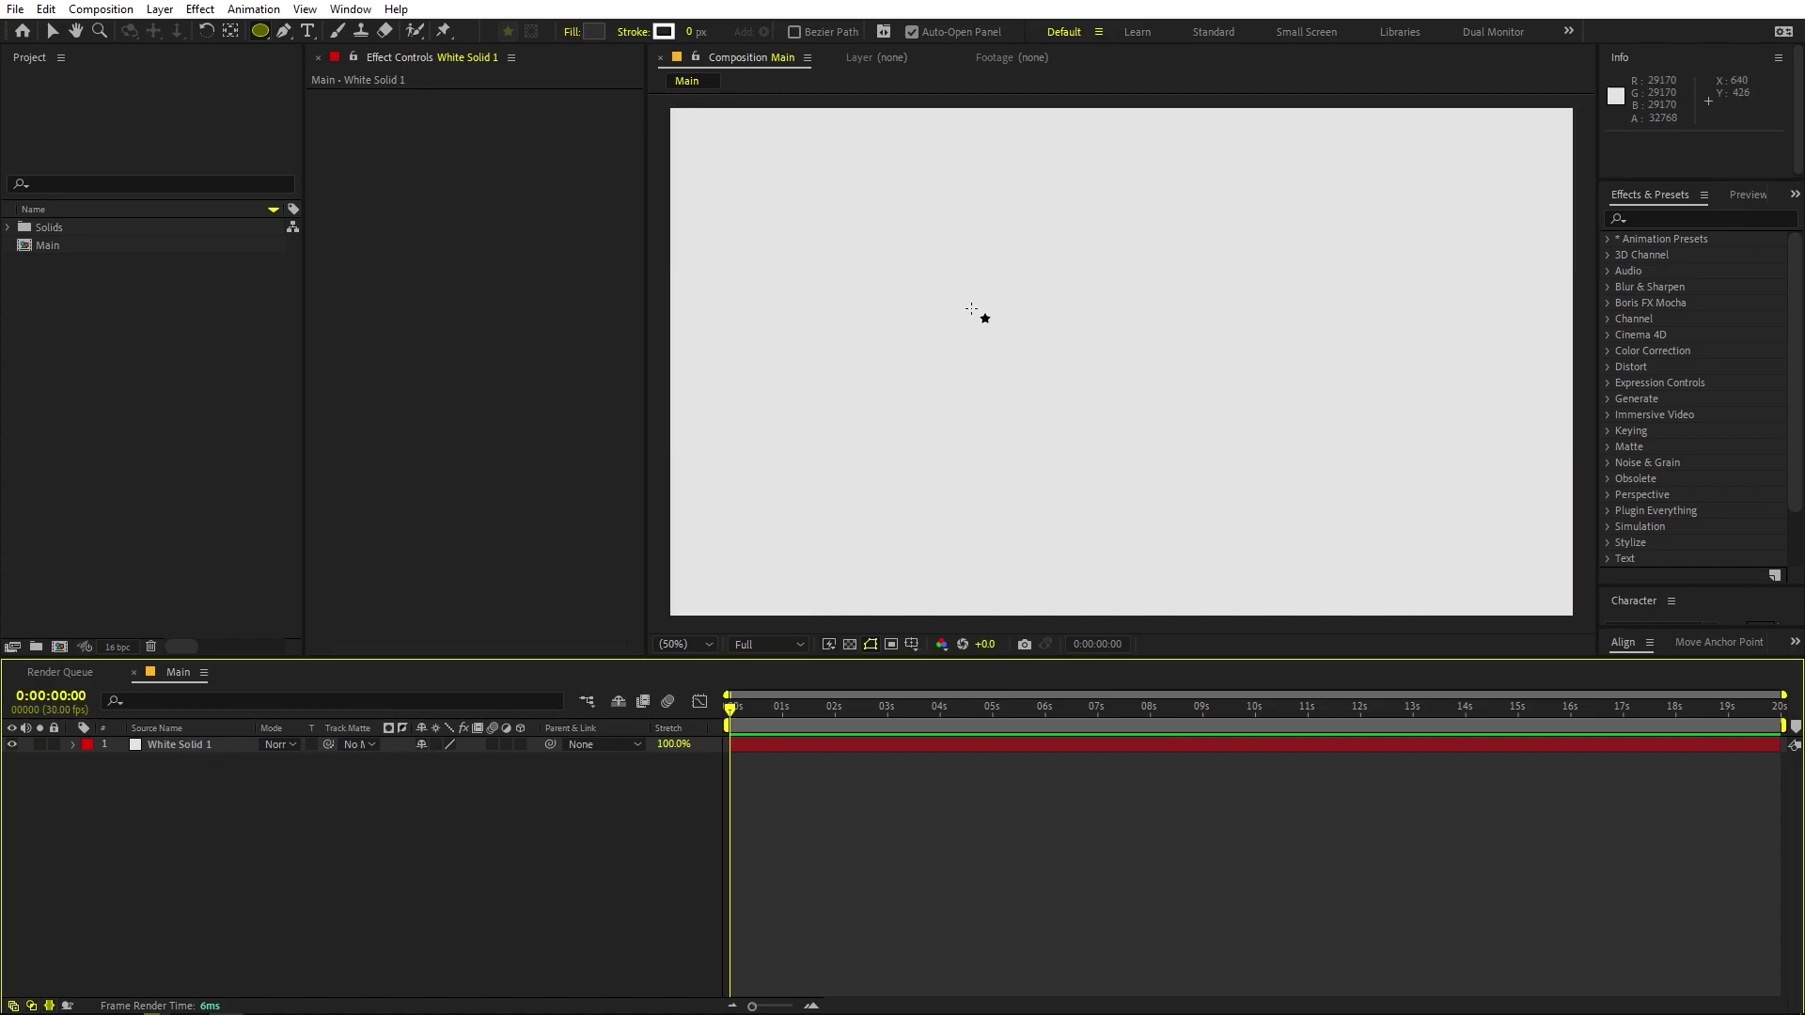
drag(964, 305, 993, 330)
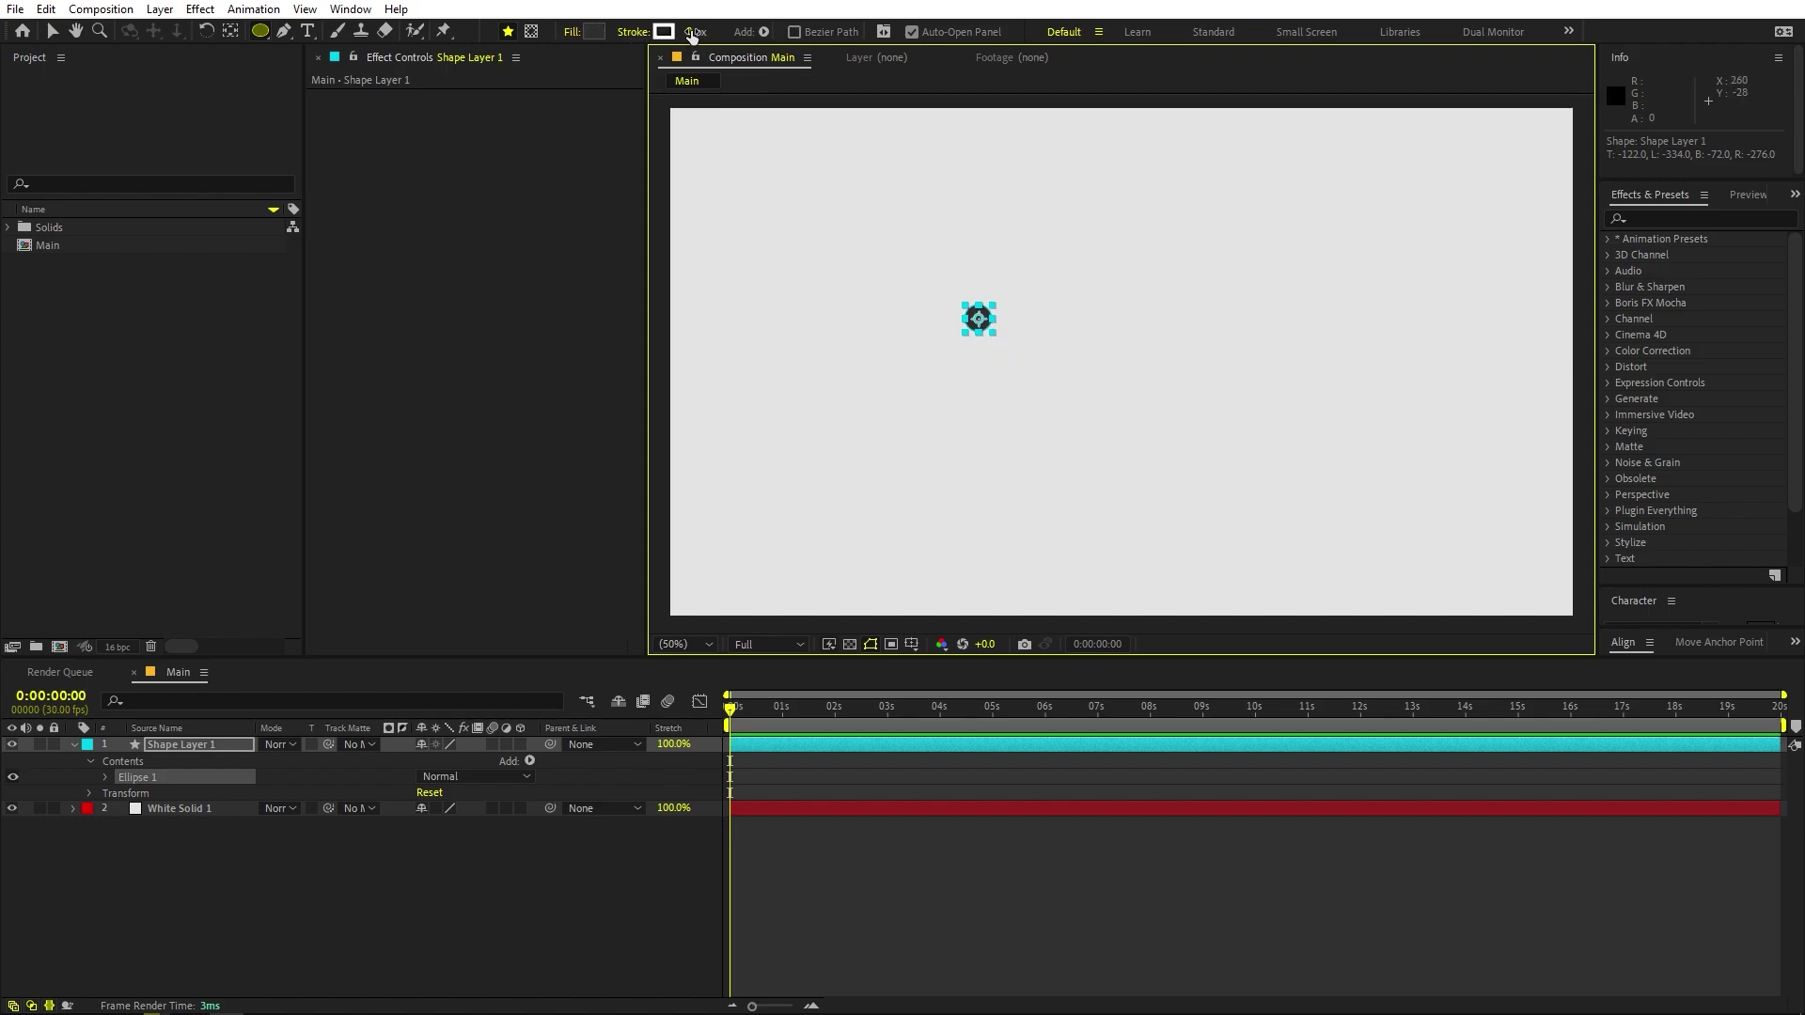
Set the small circle's fill to a neutral dark grey.
click(593, 28)
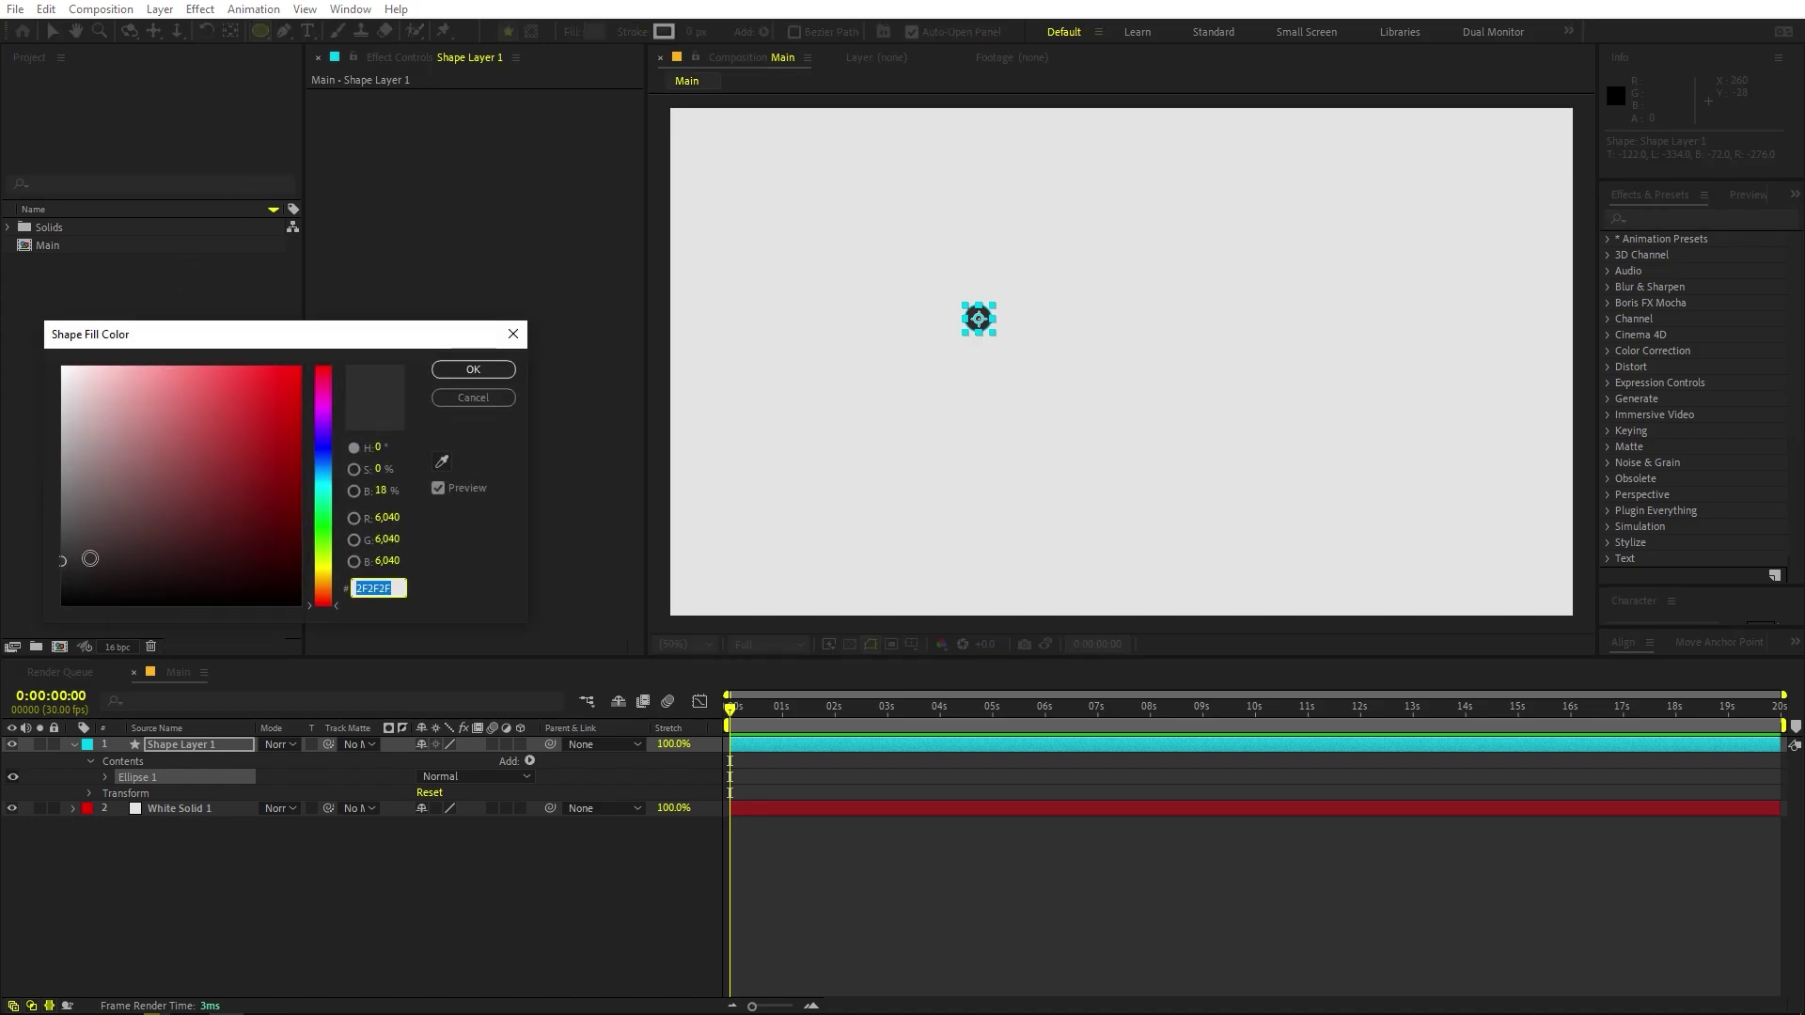
drag(62, 561, 54, 560)
click(469, 369)
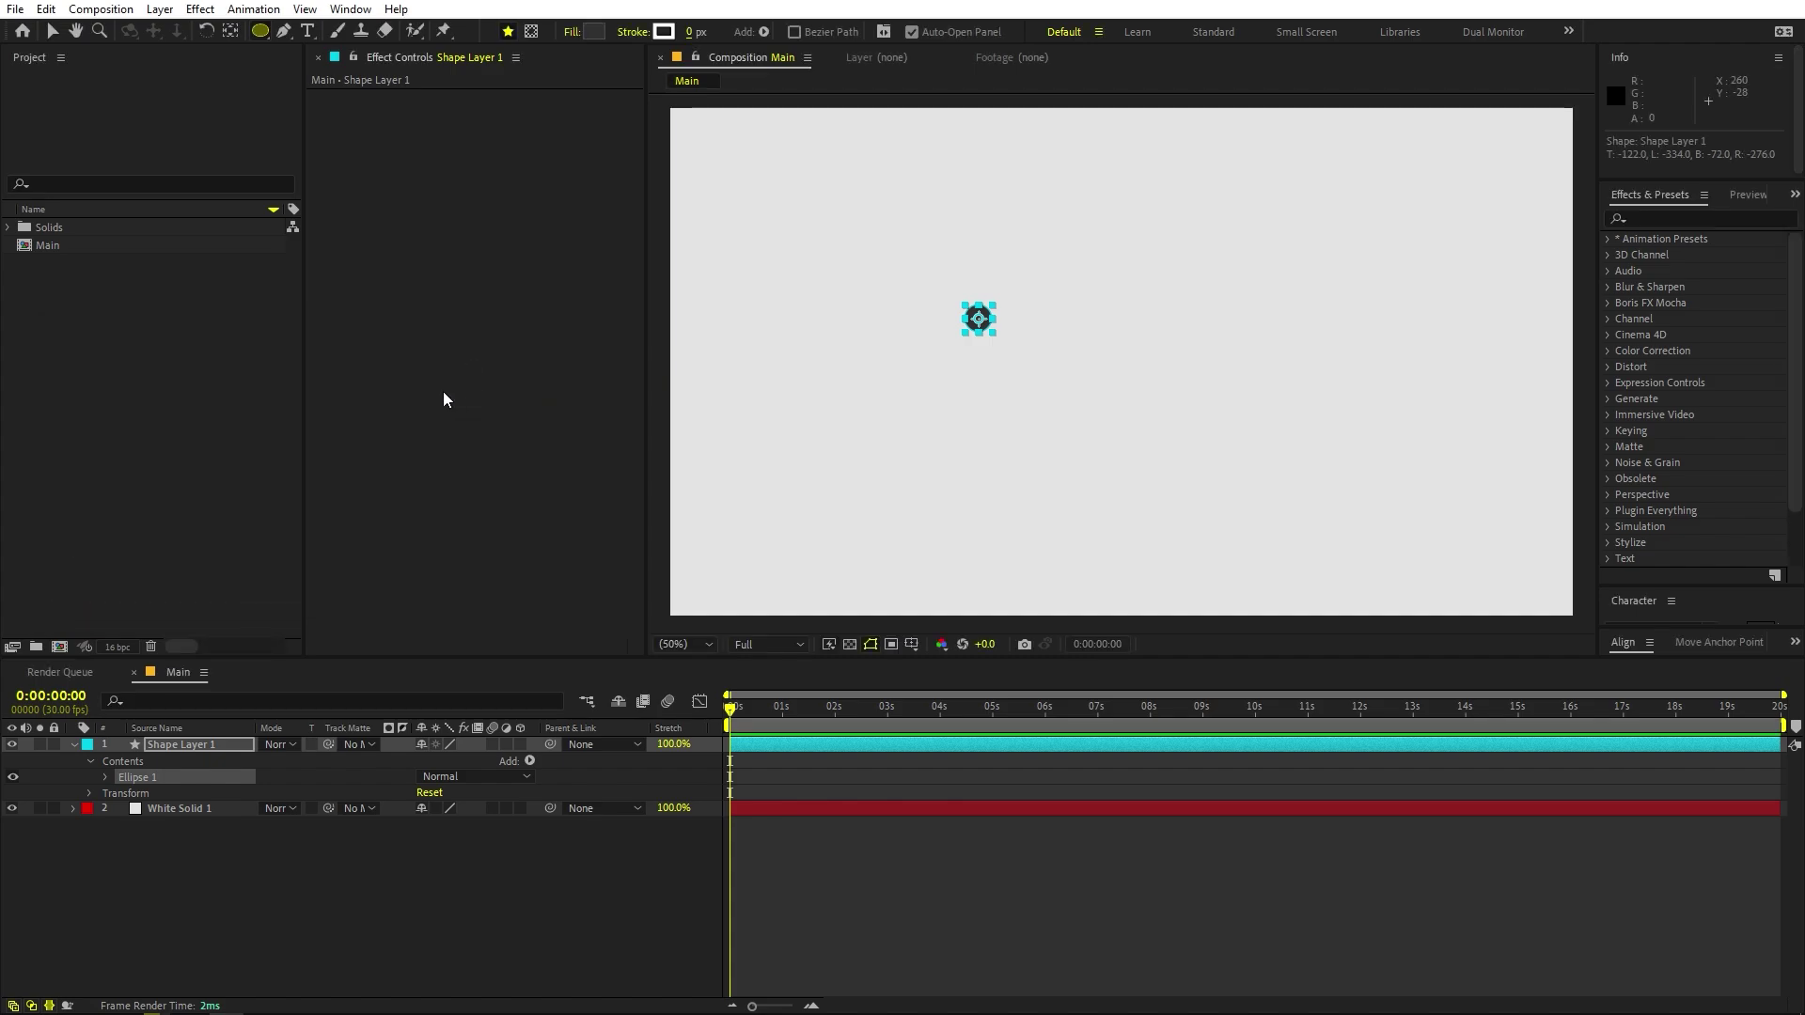
Rename the circle's shape layer as dot 1.
click(47, 31)
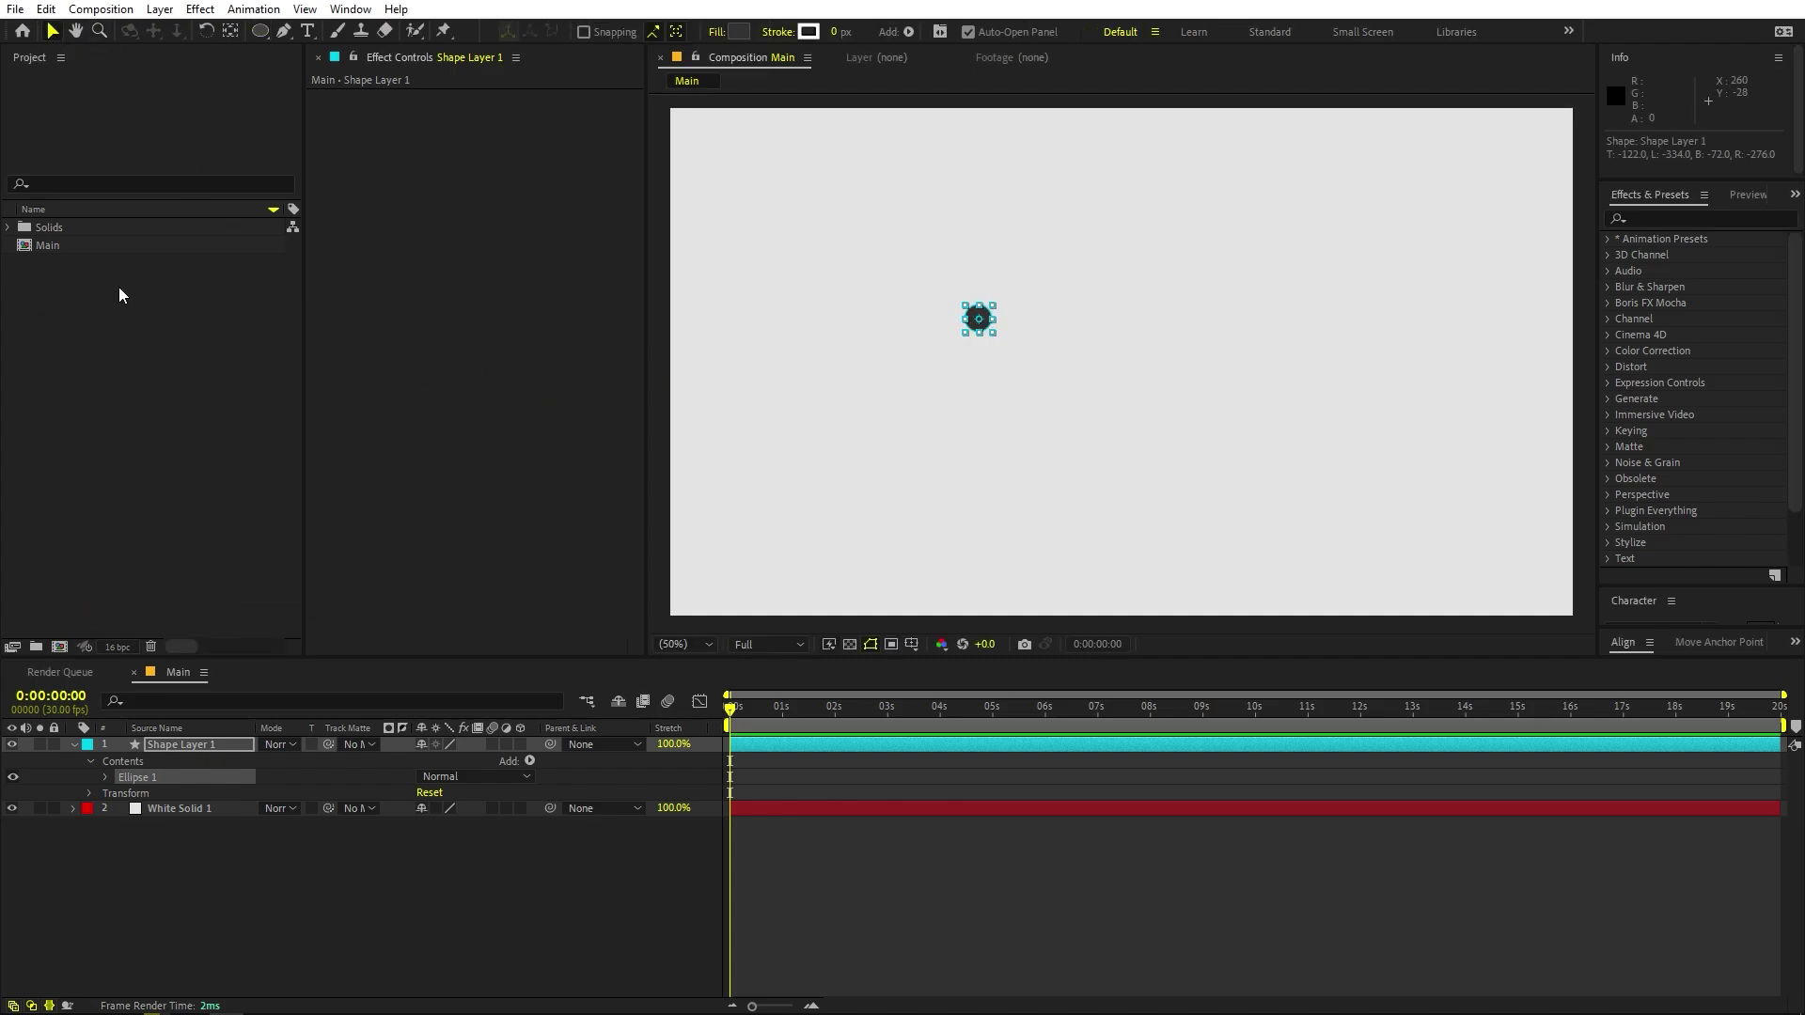
click(194, 746)
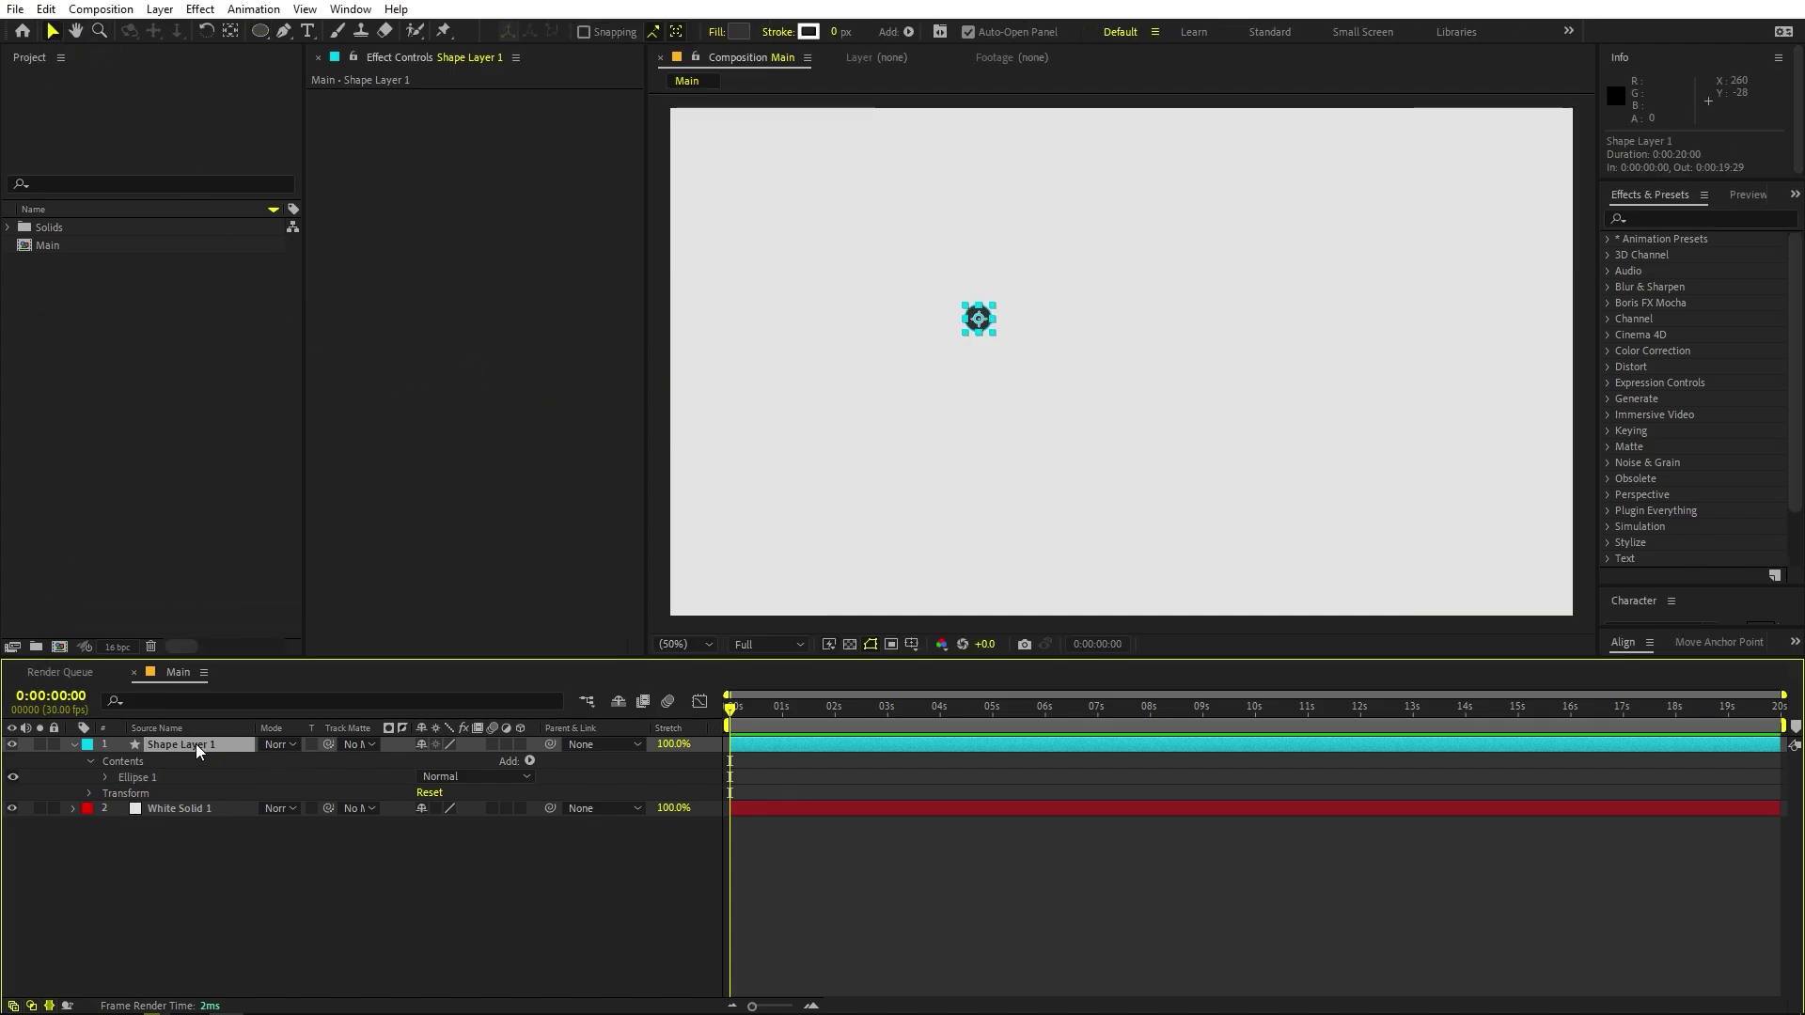
key(Return)
text(dot)
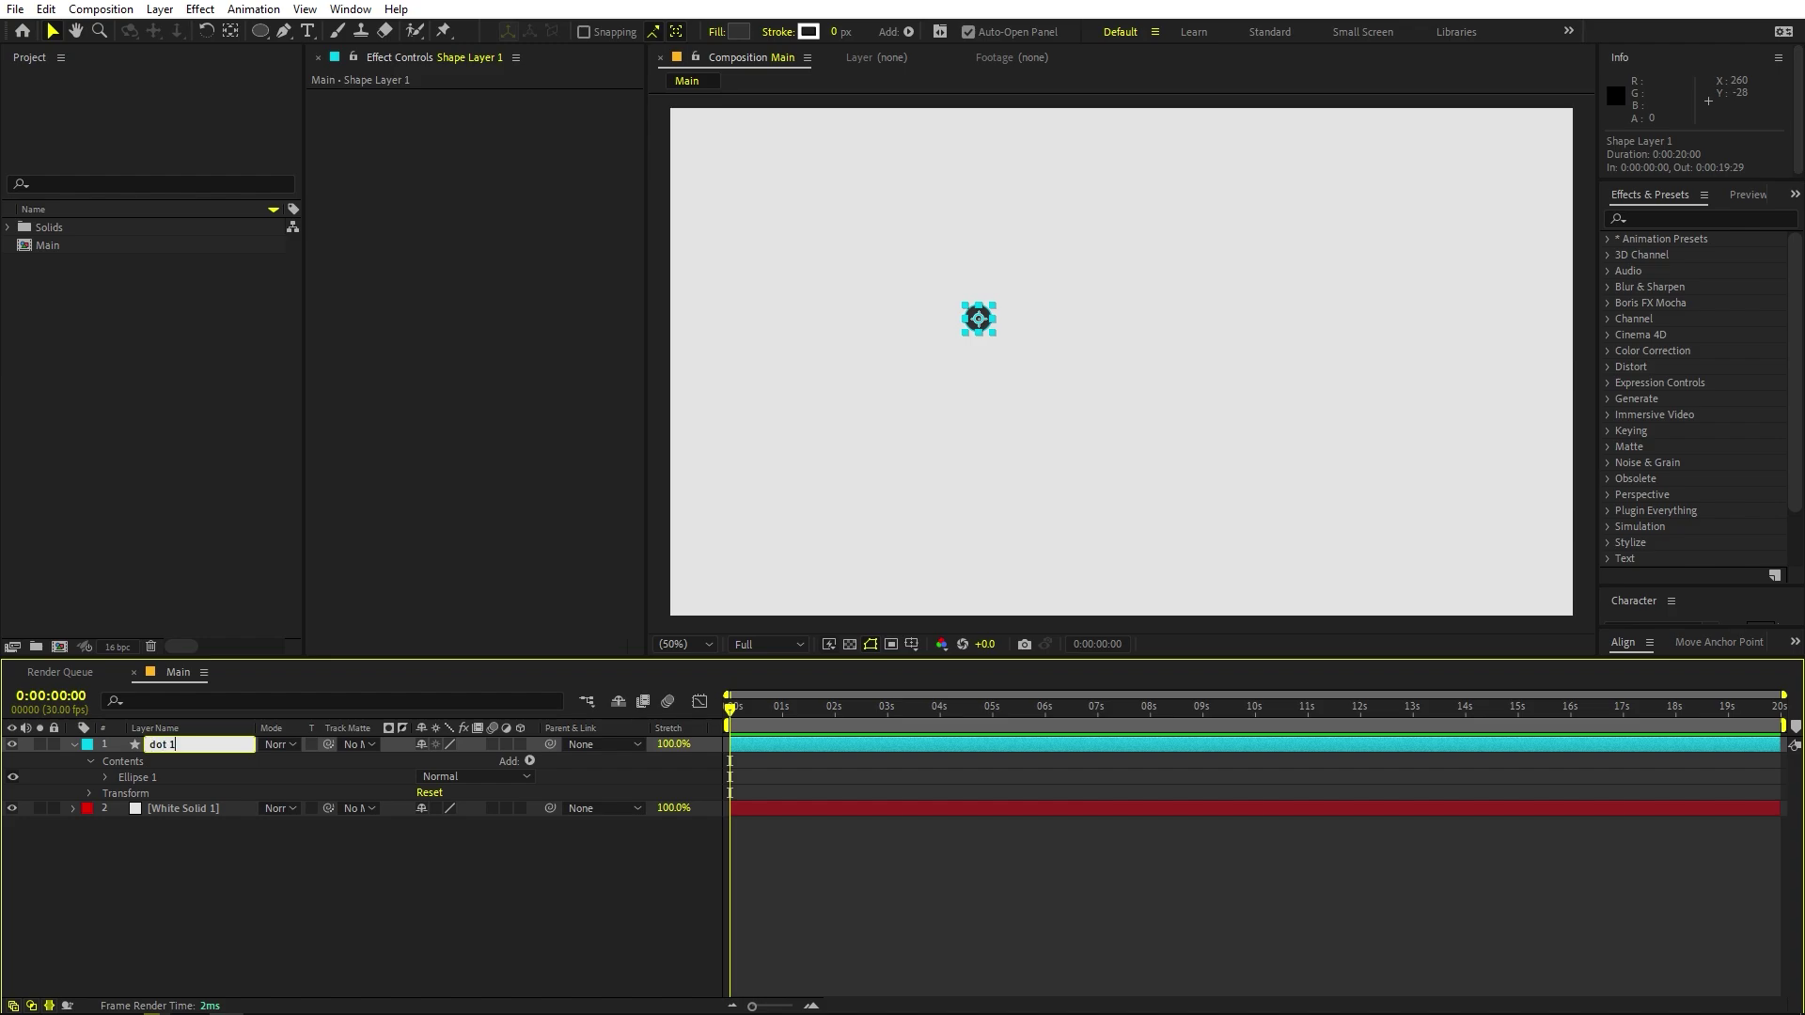
text( 1)
key(Return)
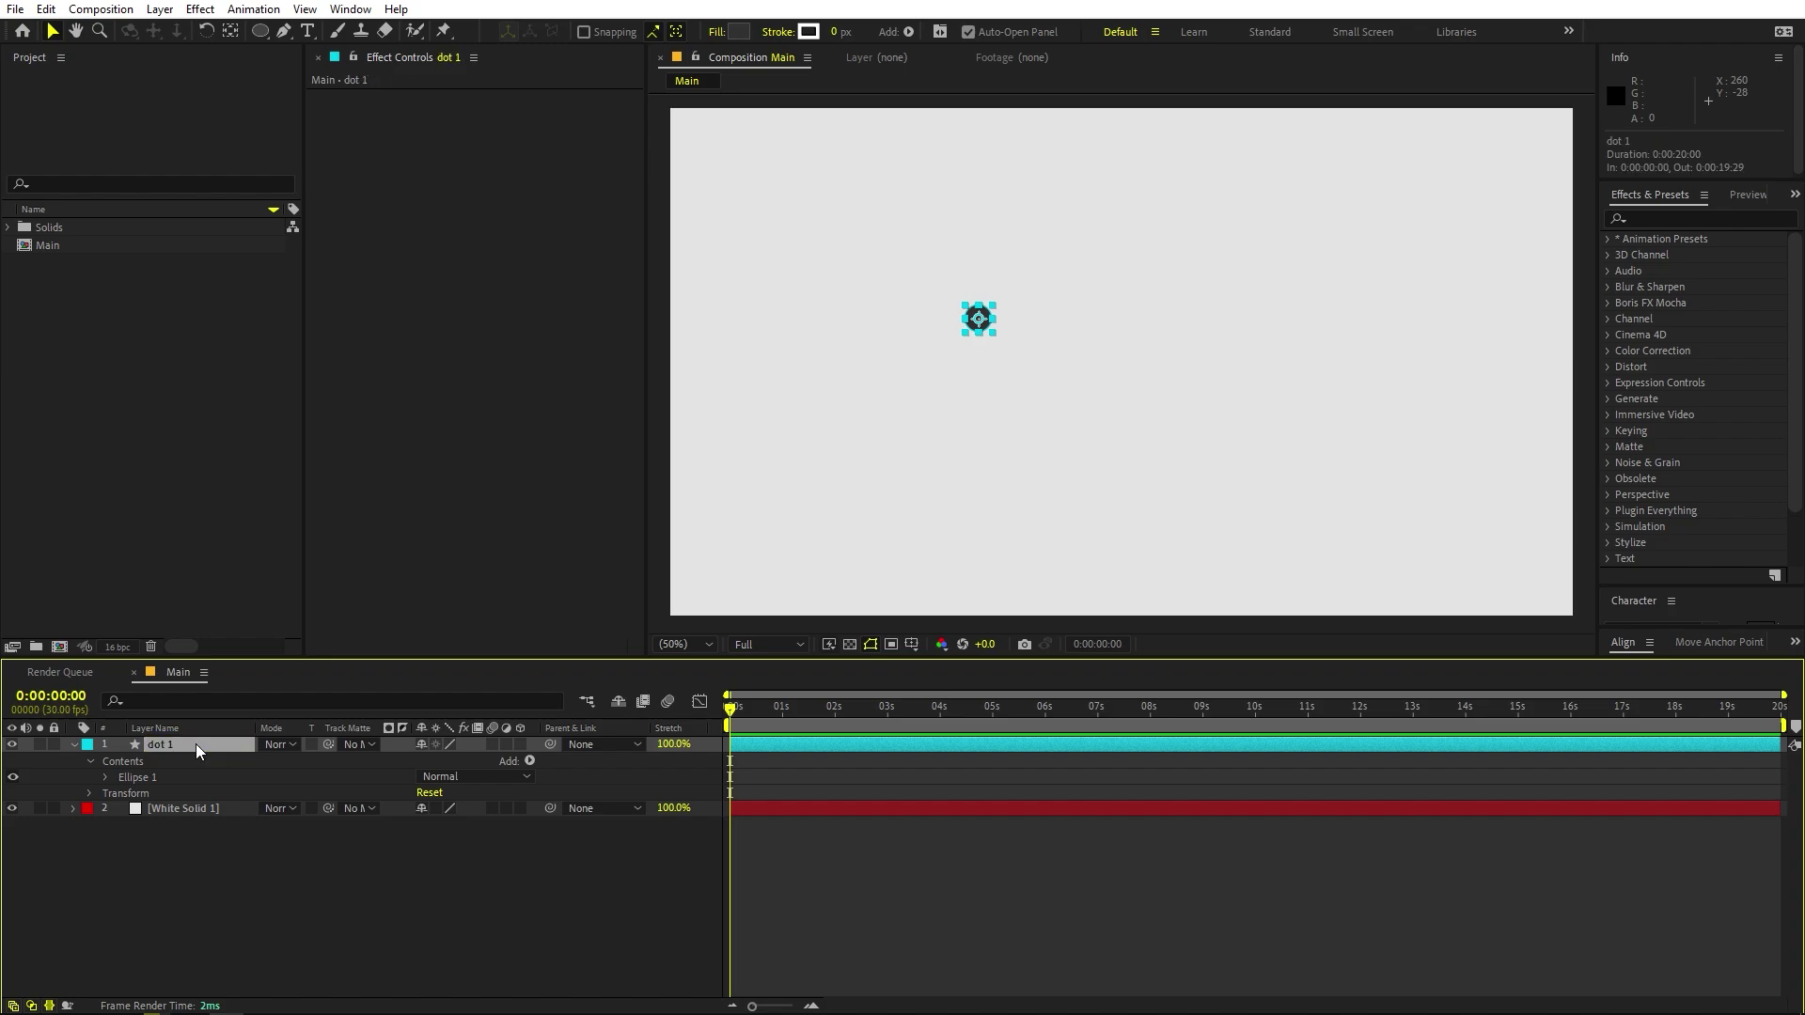
Duplicate the dot three times and place the copies at about (1165, 451), (1165, 793) and (661, 825) to form four corners.
key(ctrl+d)
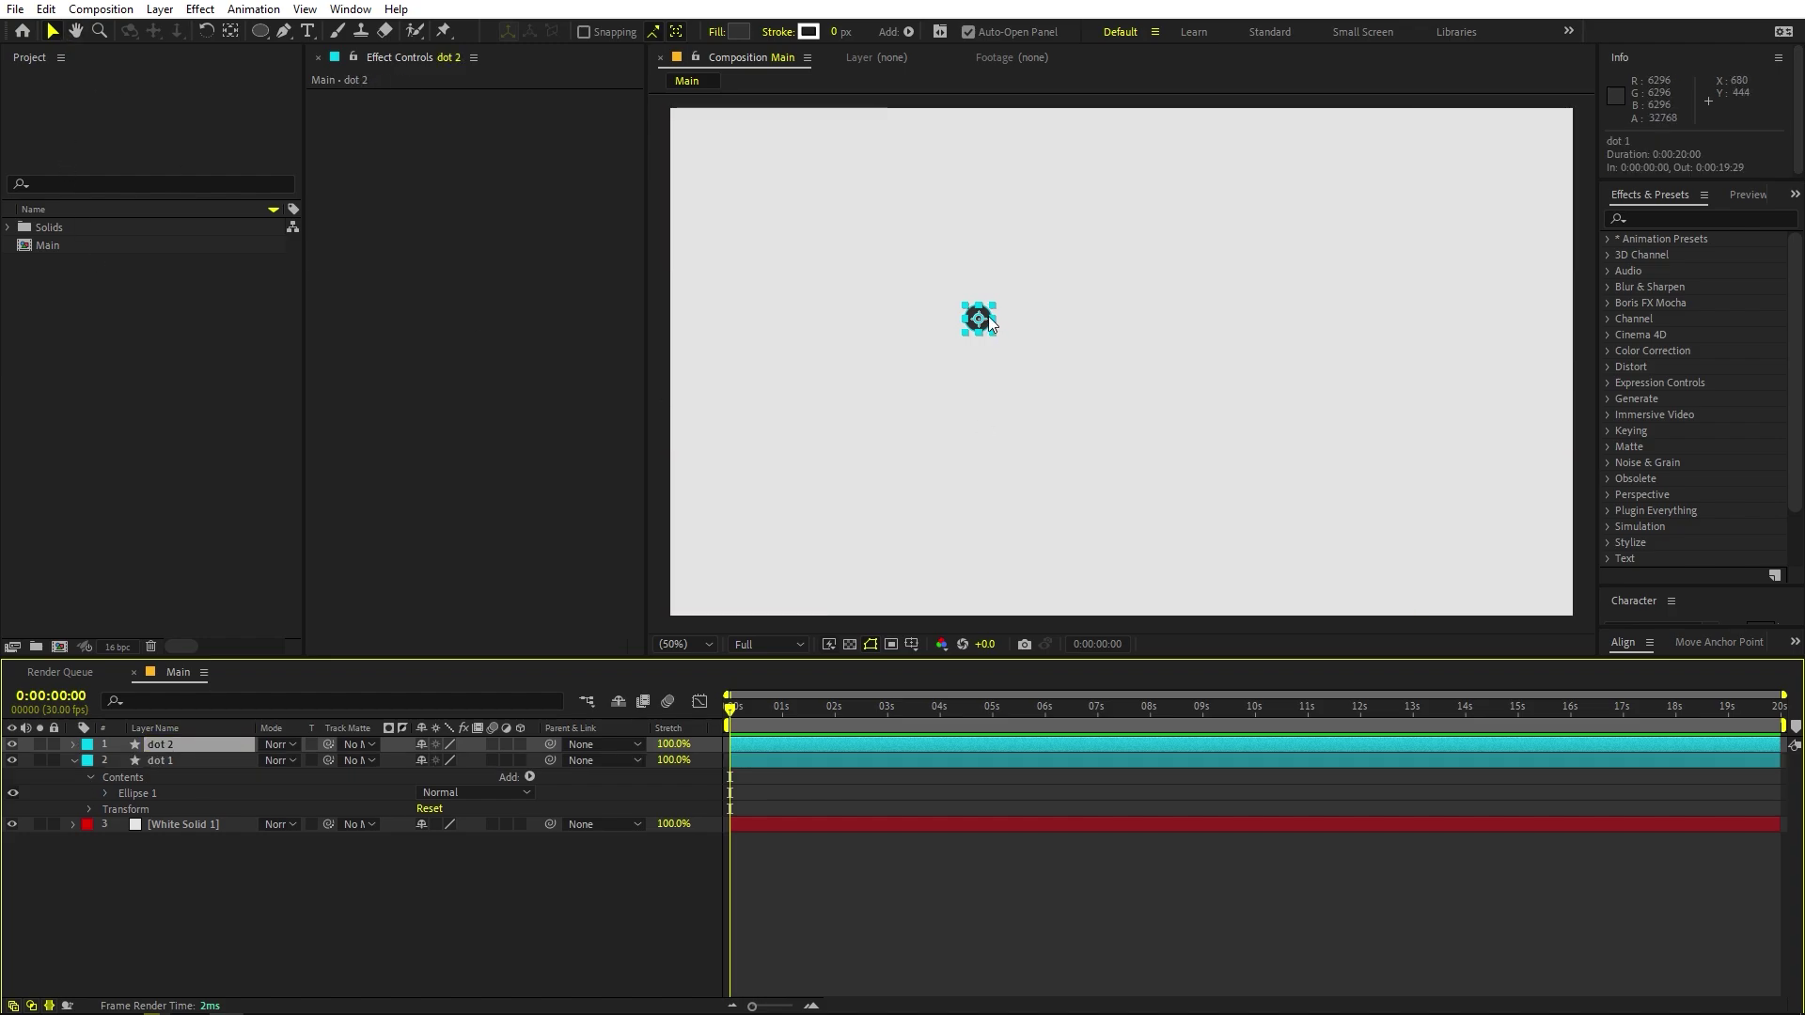
drag(978, 320, 1217, 321)
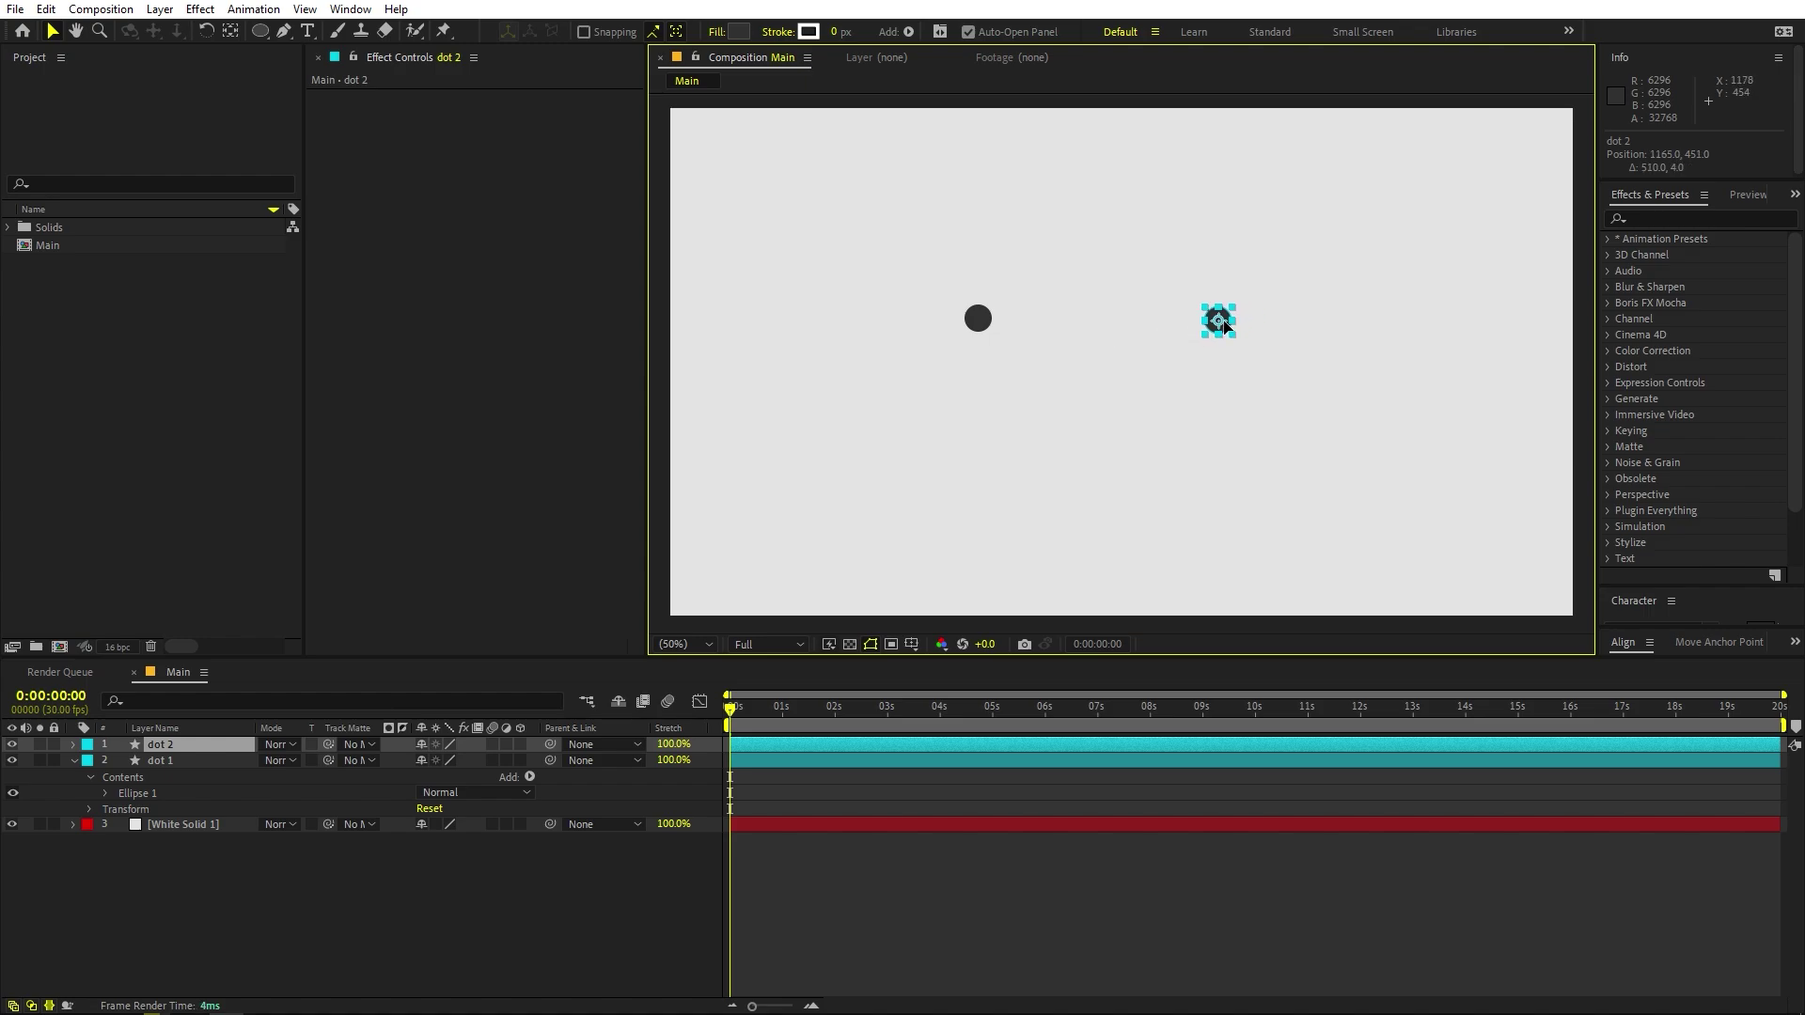
click(192, 743)
key(ctrl+d)
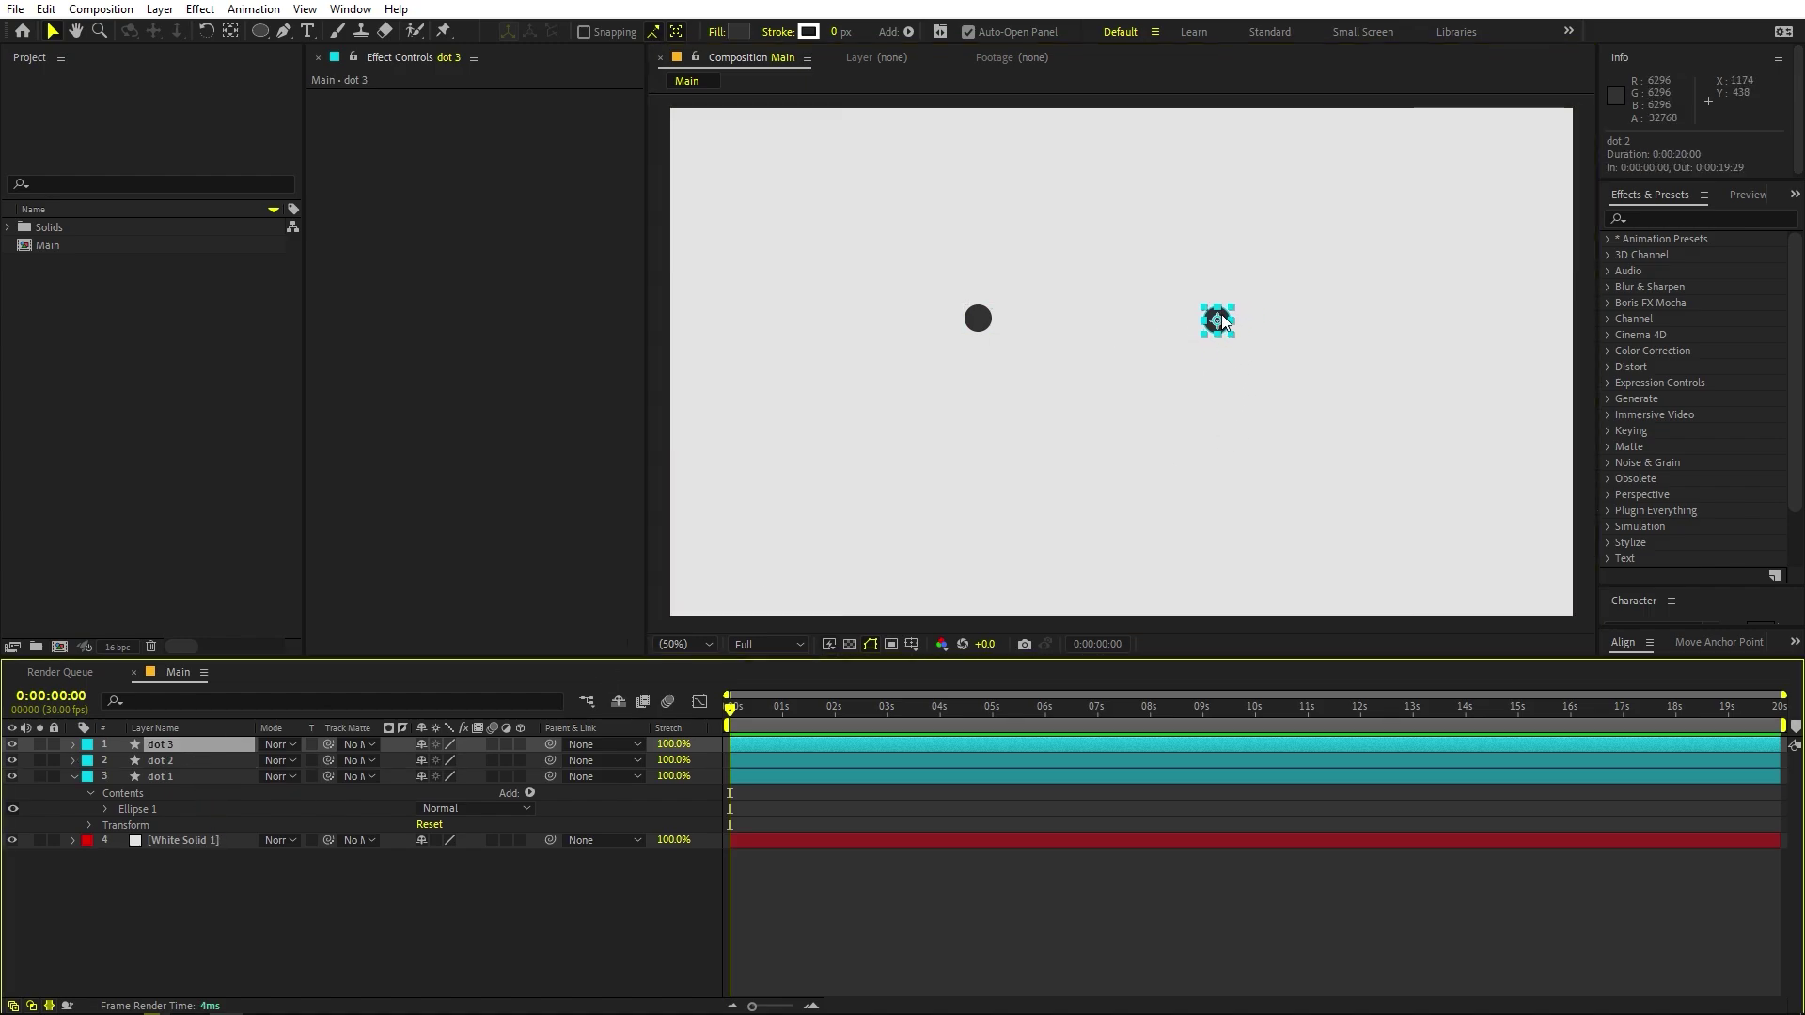
drag(1222, 315, 981, 496)
key(ctrl+d)
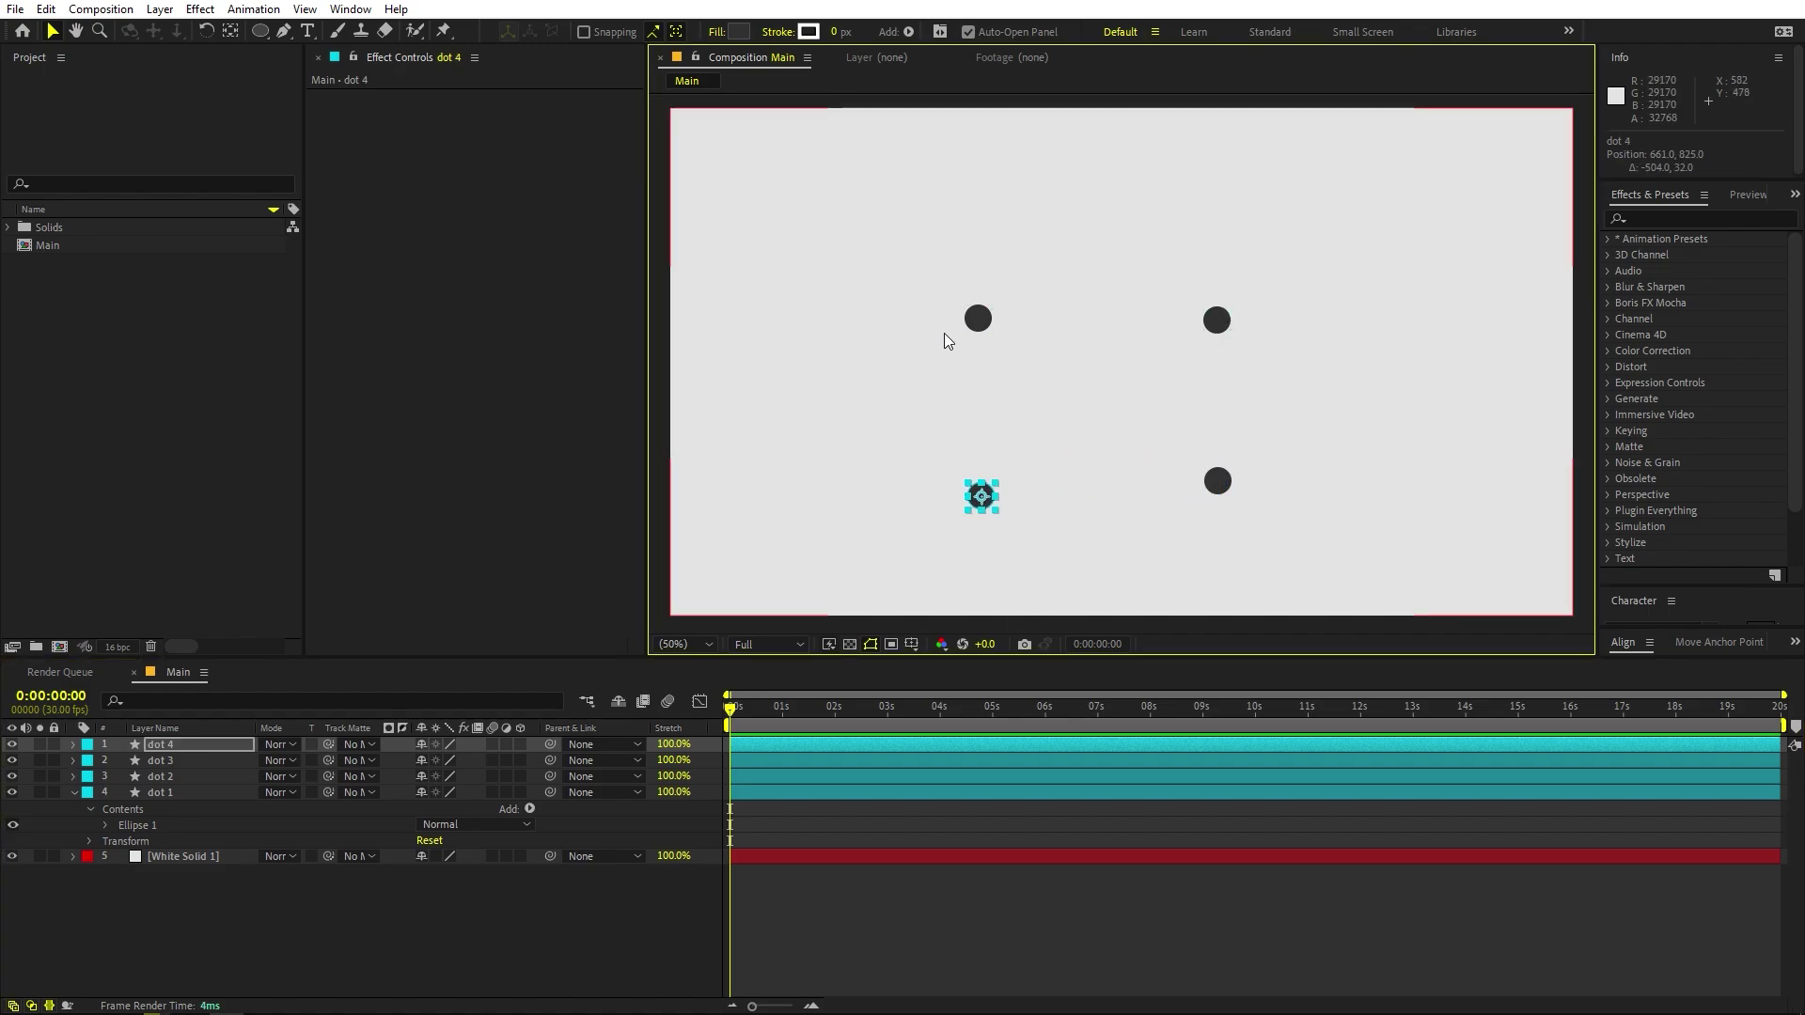
Add a second 1920x1080 light grey solid above the dot layers, keeping the default solid settings.
click(198, 936)
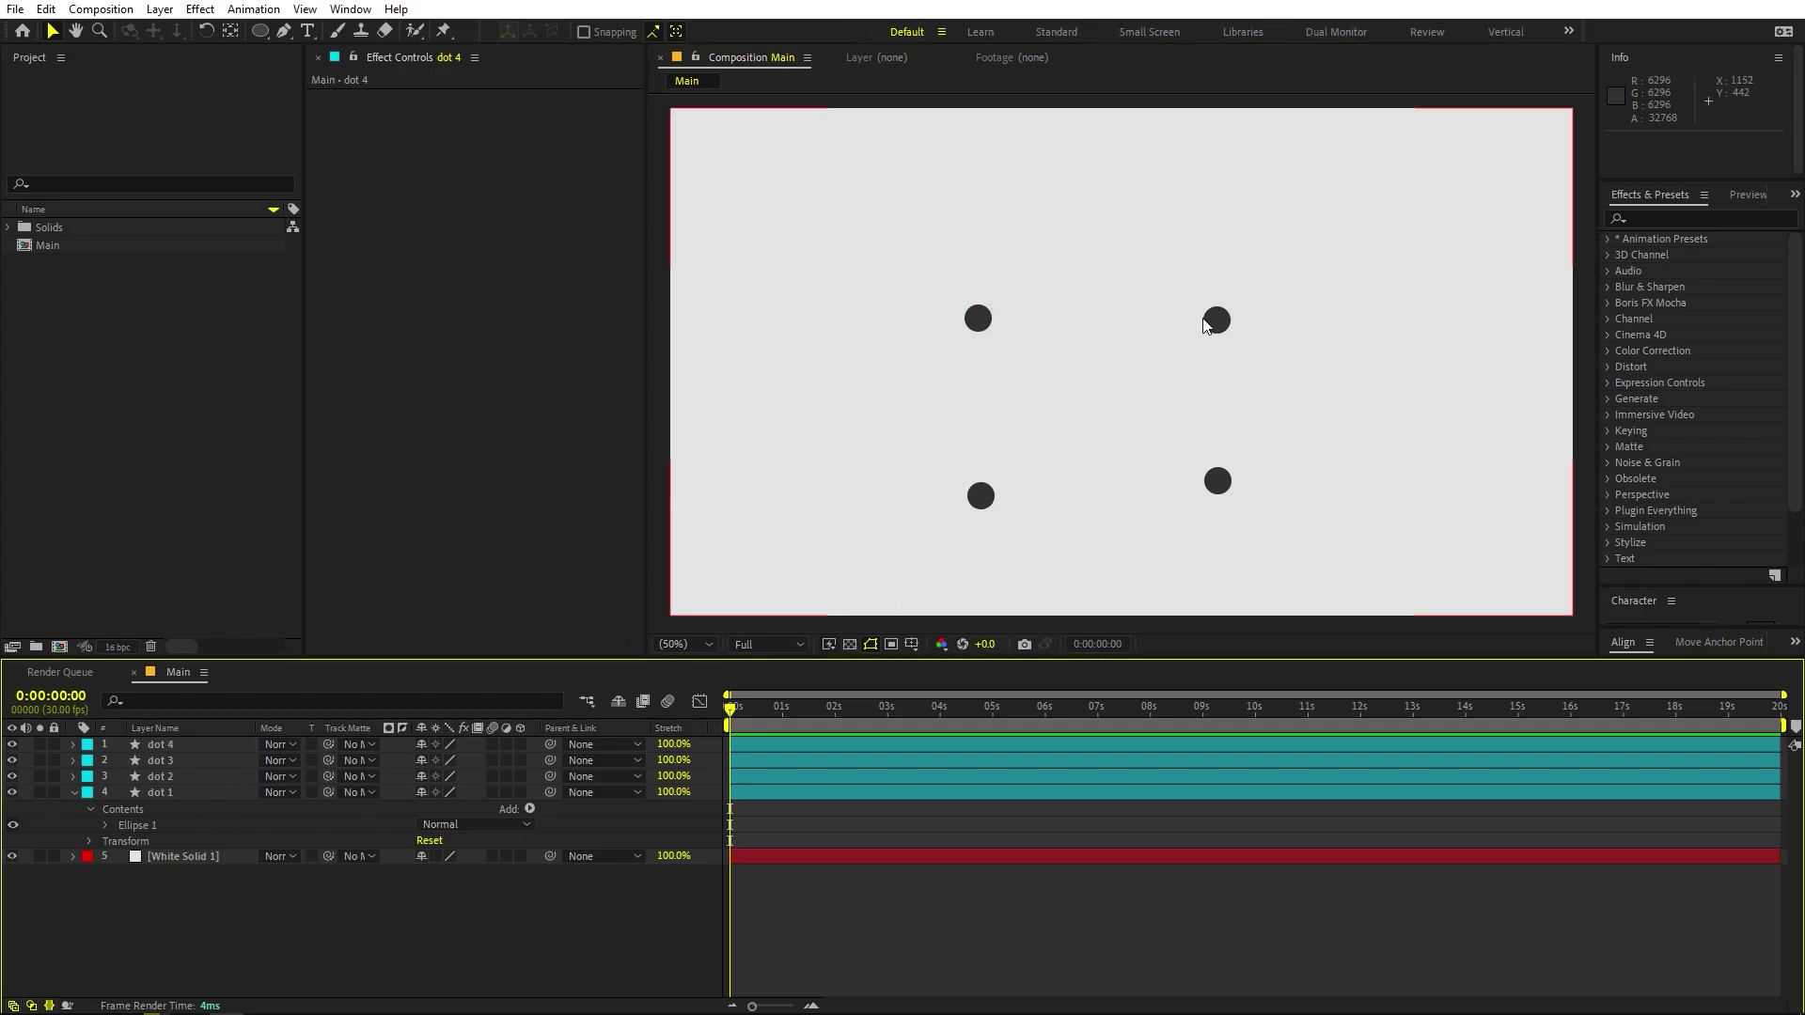
right_click(228, 957)
mouse_move(346, 698)
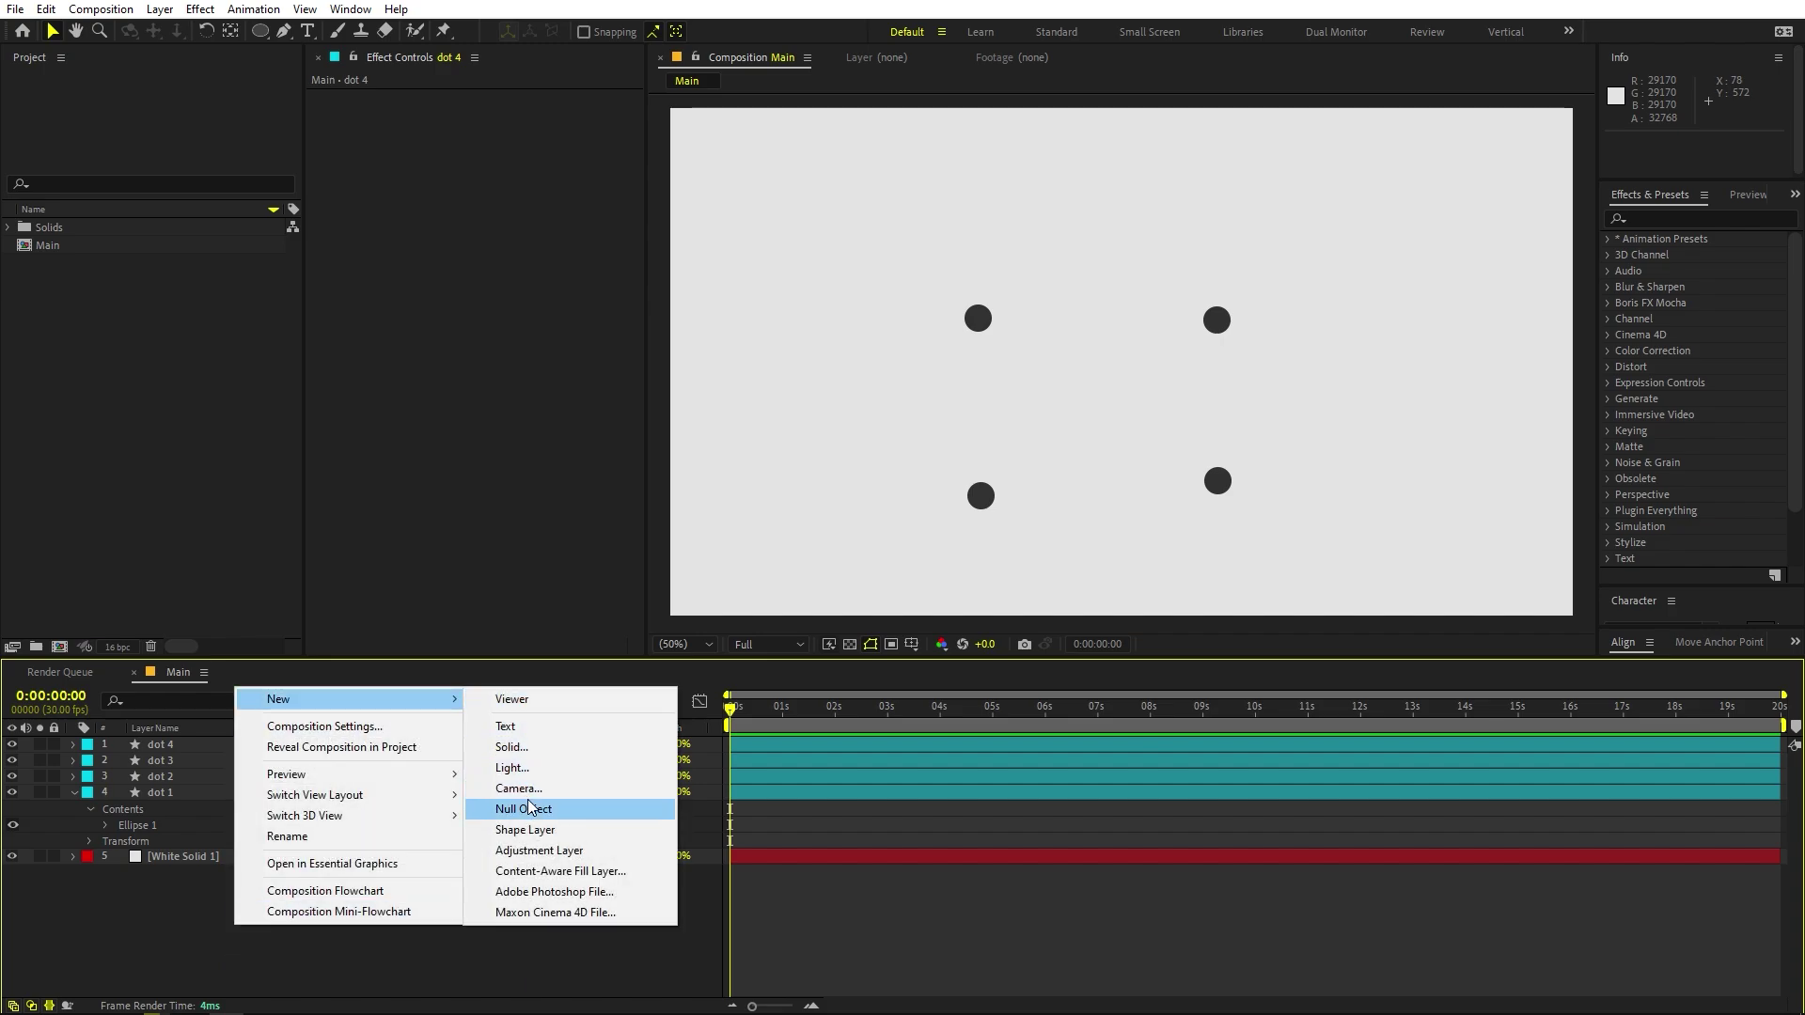
click(529, 745)
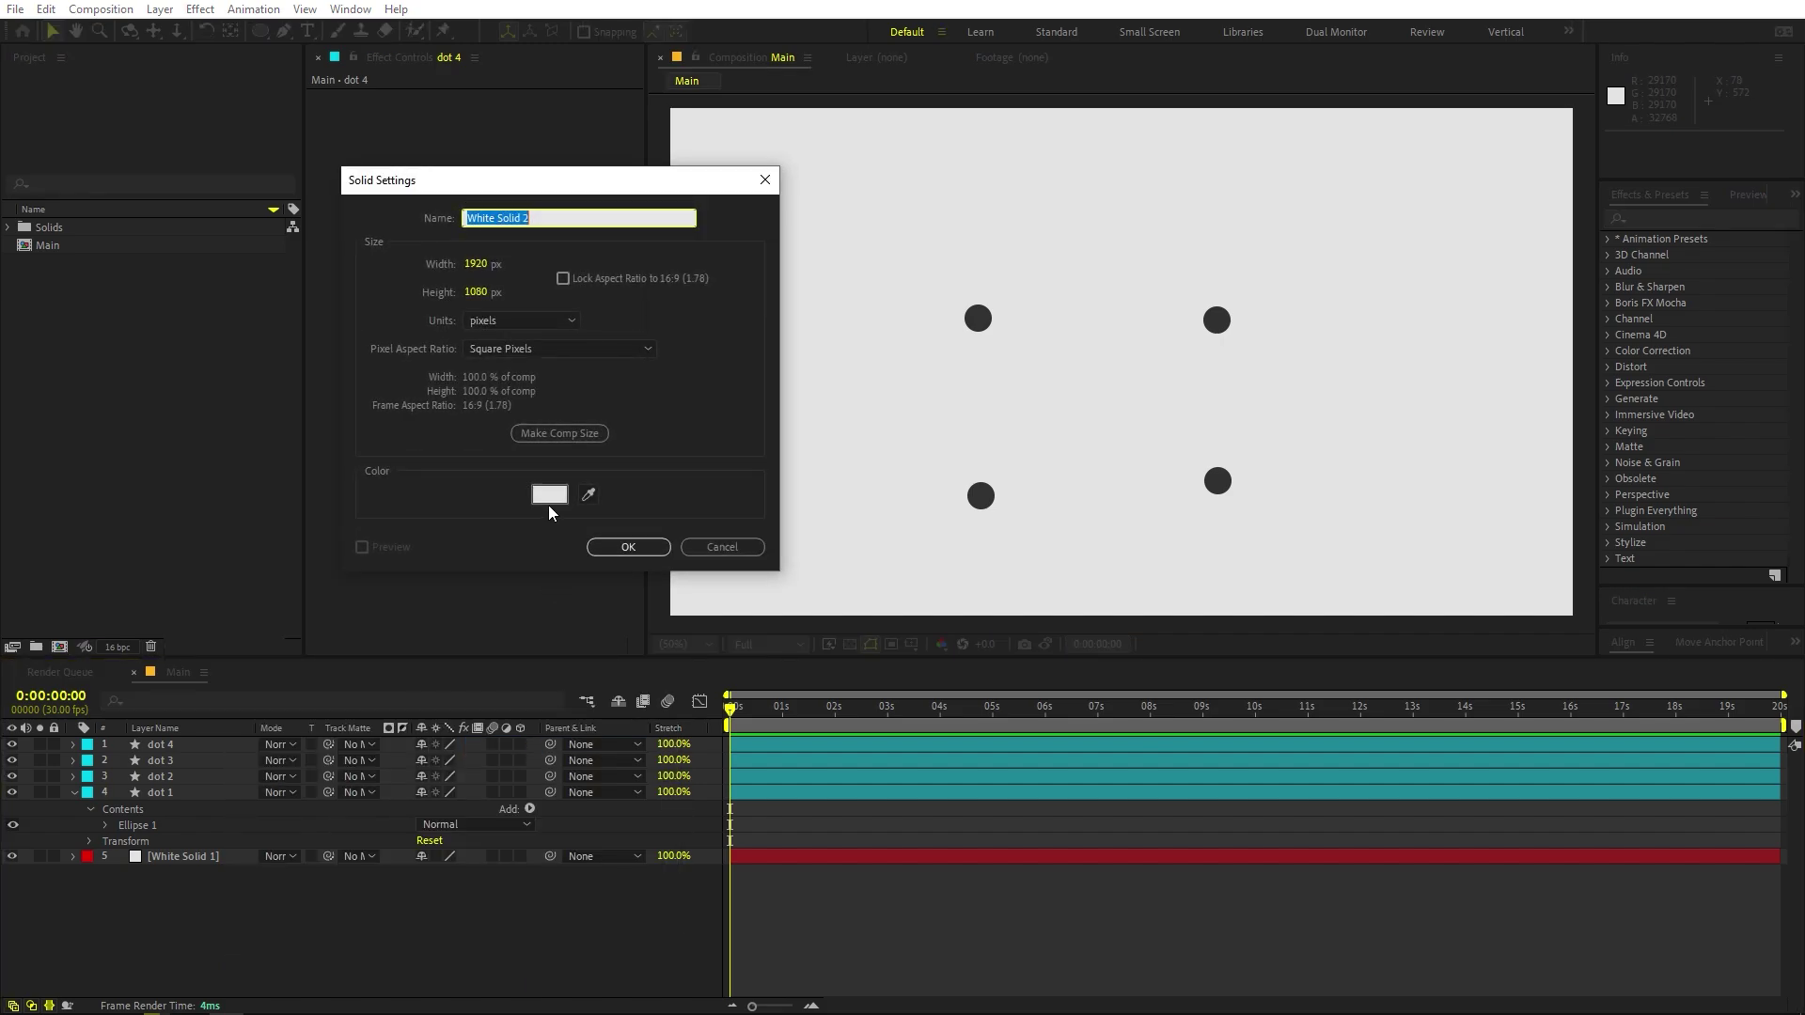
click(647, 547)
Find the Beam effect and apply it to the White Solid 2 layer.
click(1690, 219)
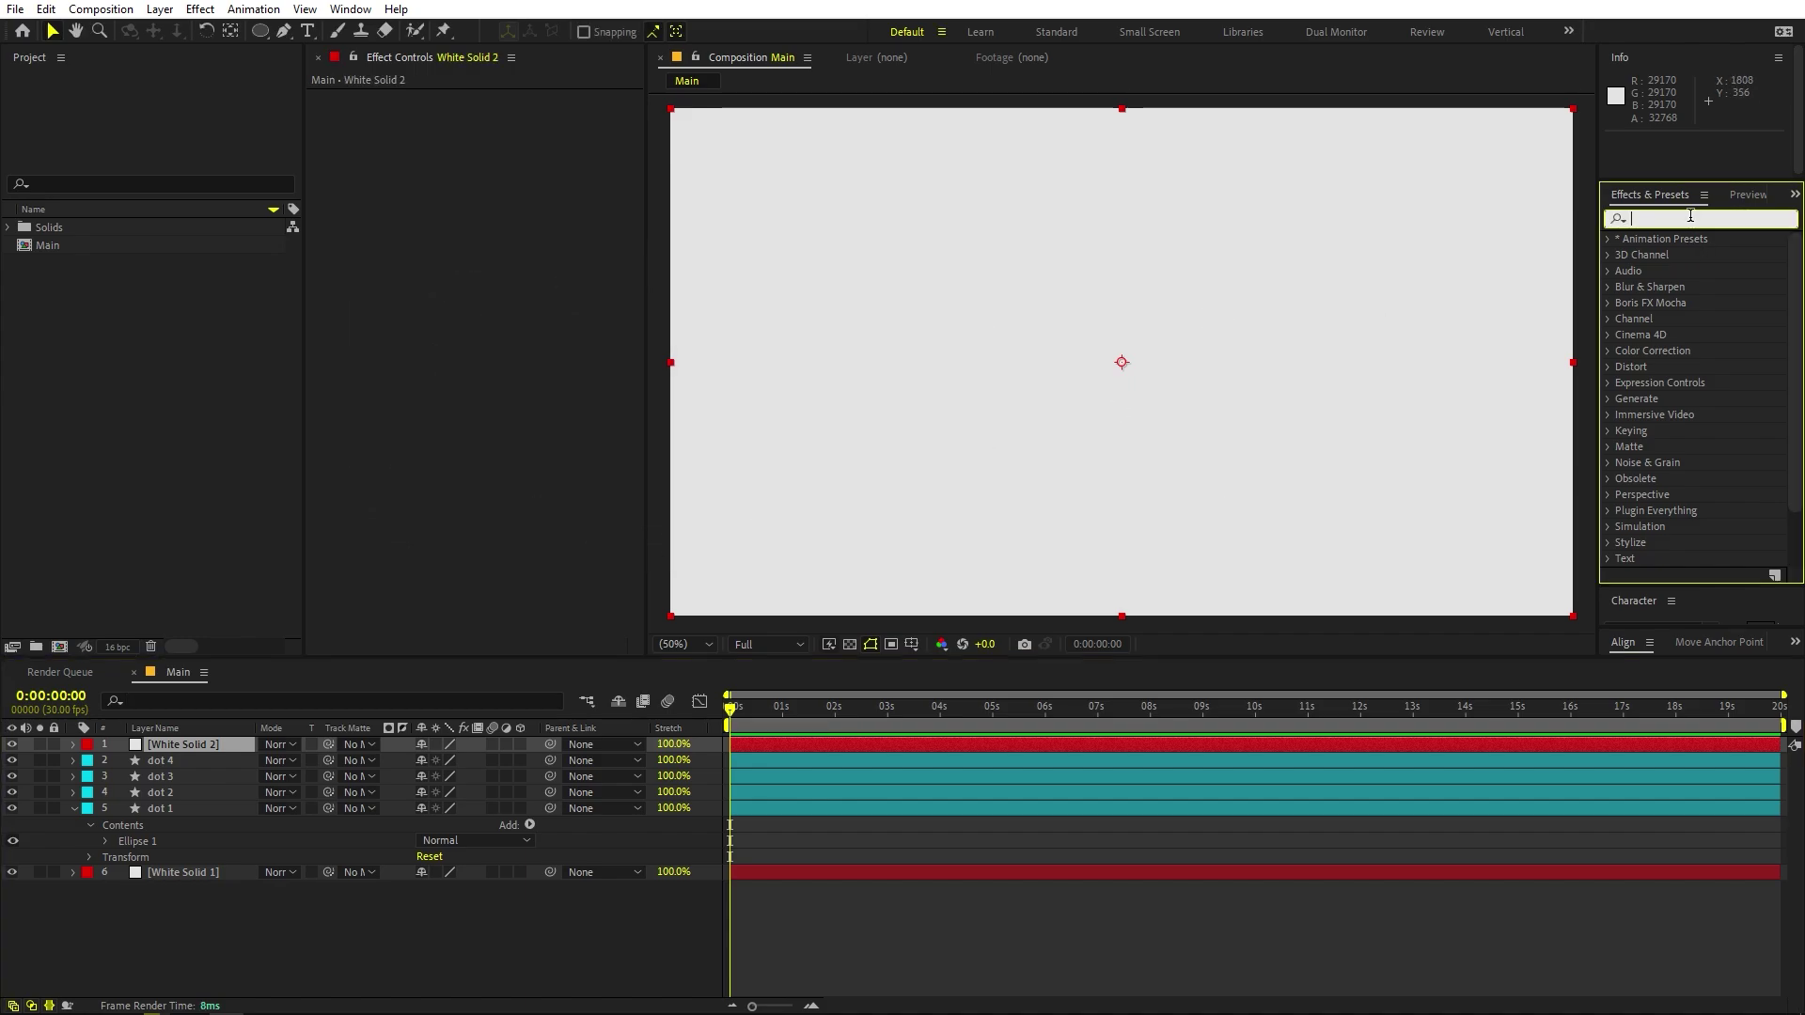
text(beam)
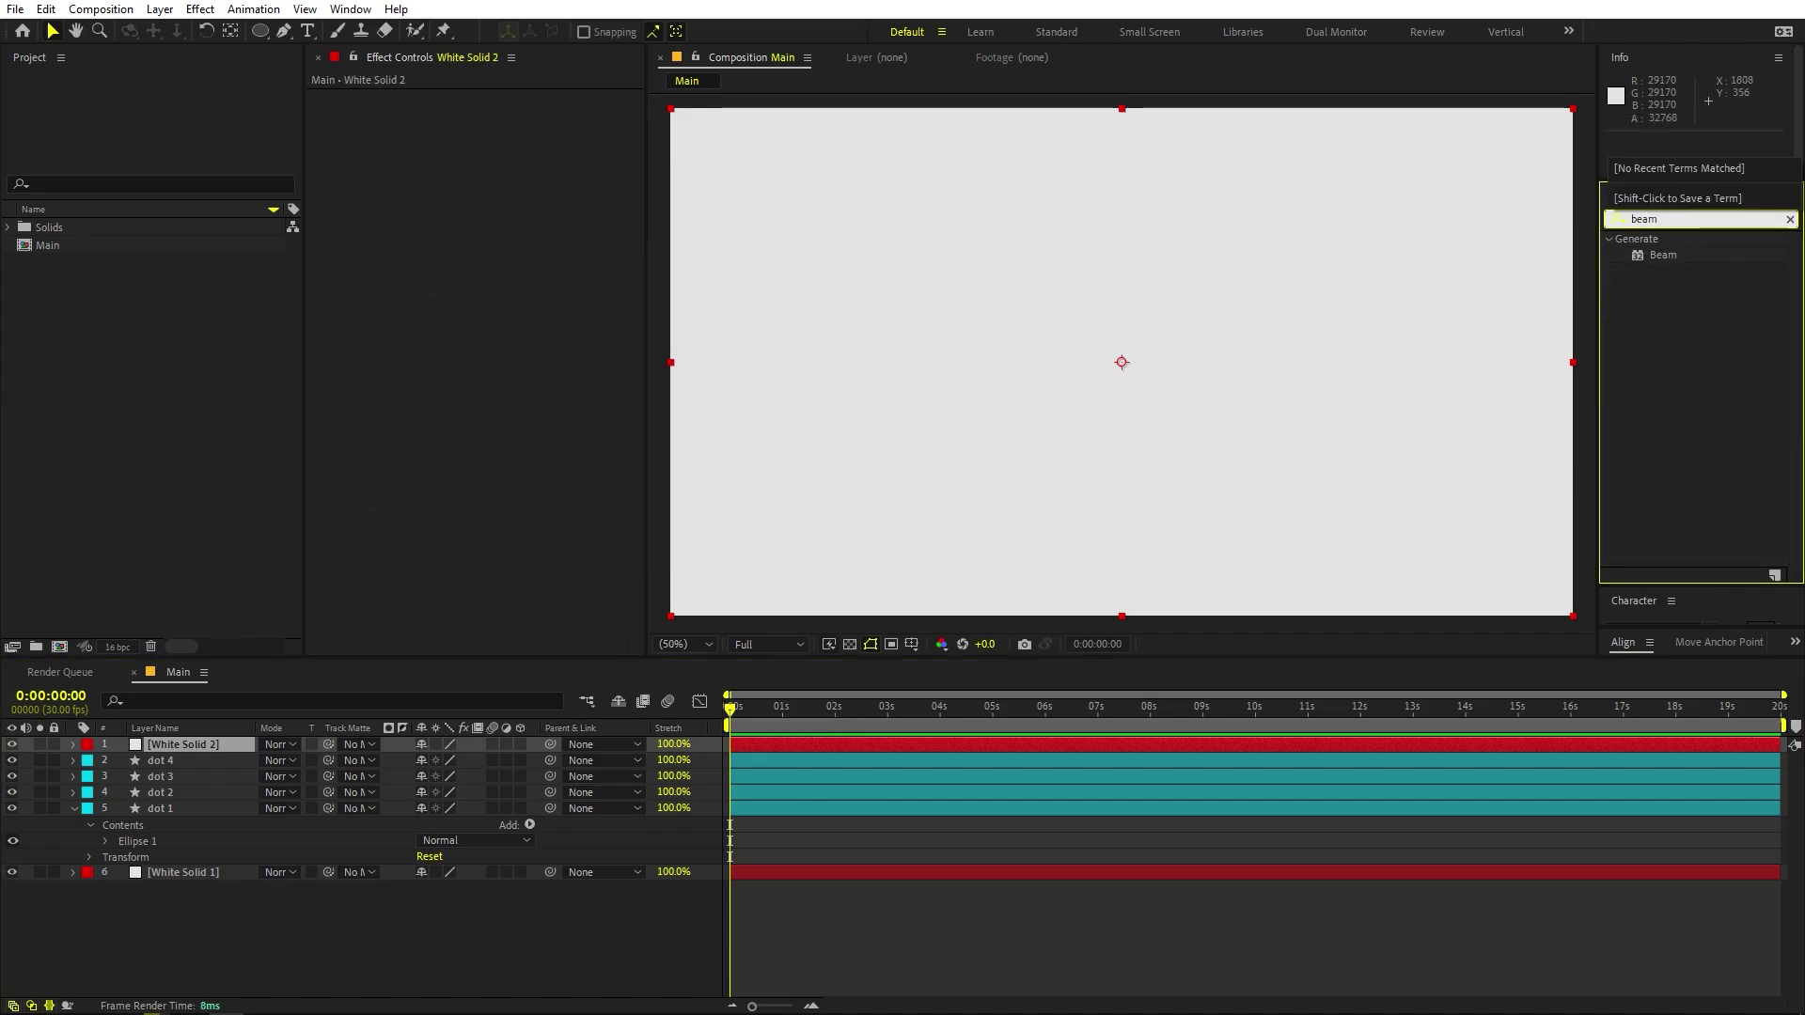
drag(1673, 247, 183, 738)
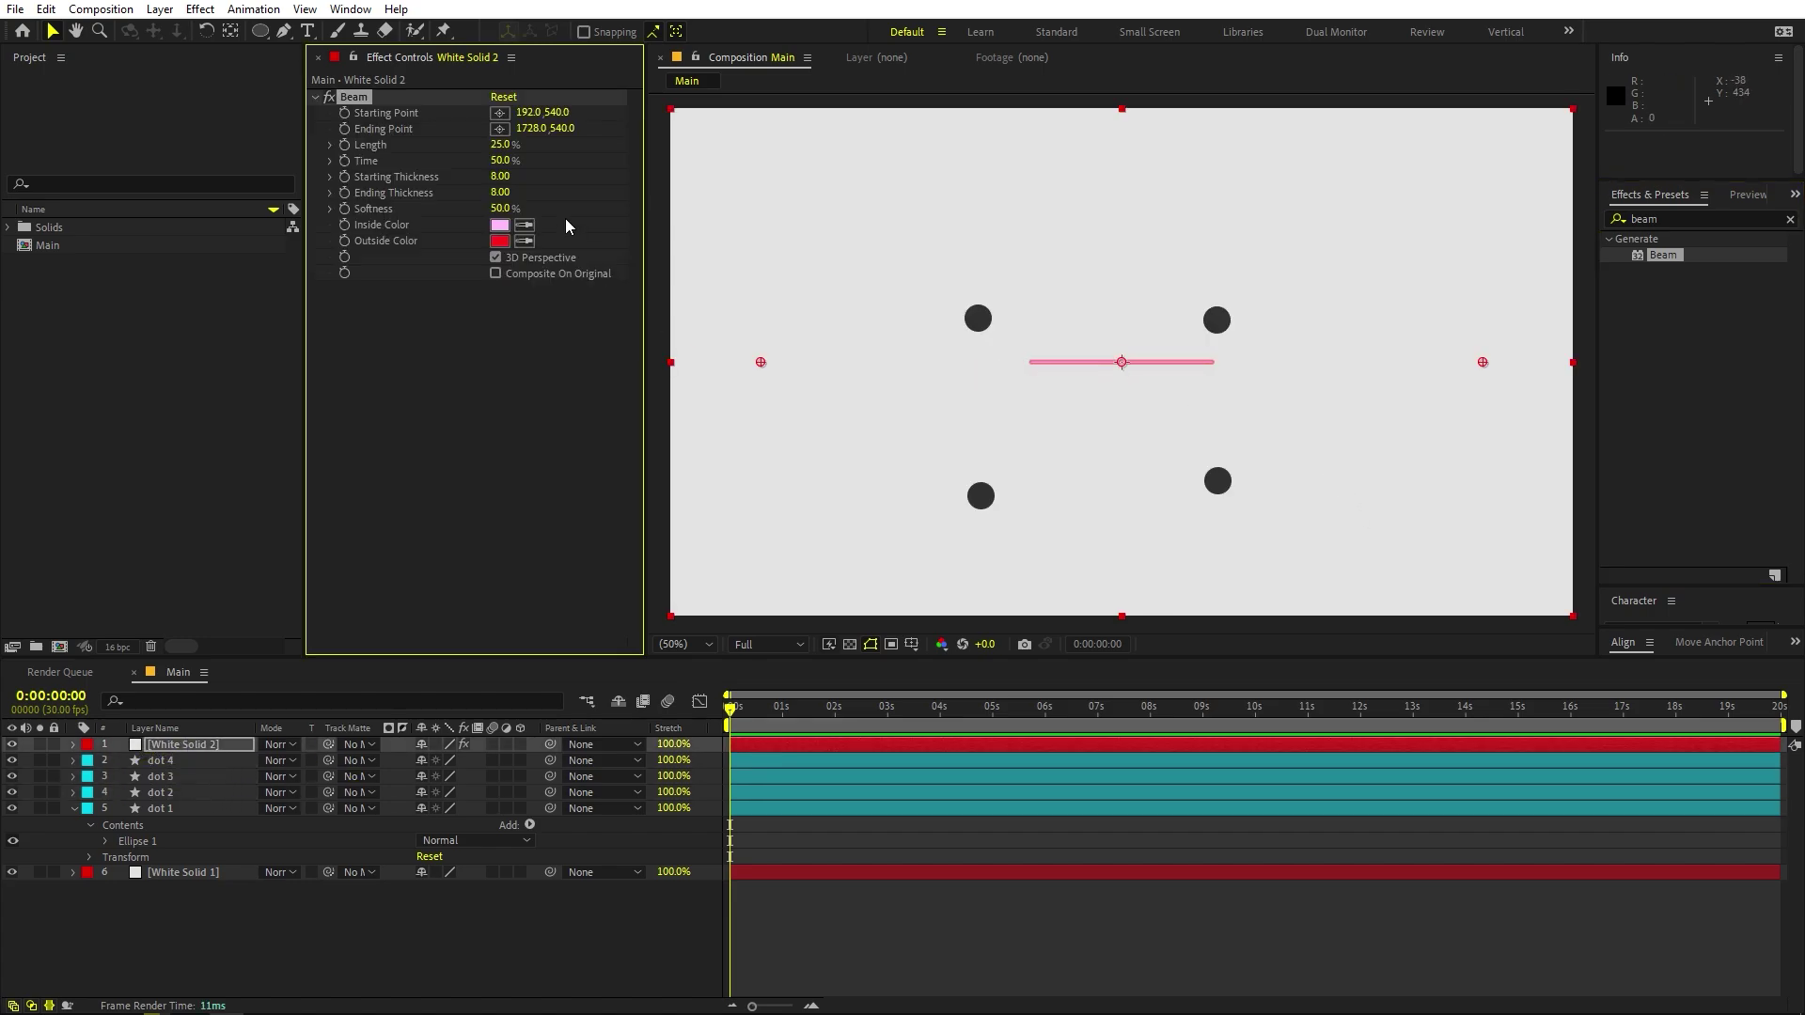
Turn off the Beam's 3D Perspective and set its inside colour to the dark grey sampled from the dots.
click(496, 256)
click(500, 226)
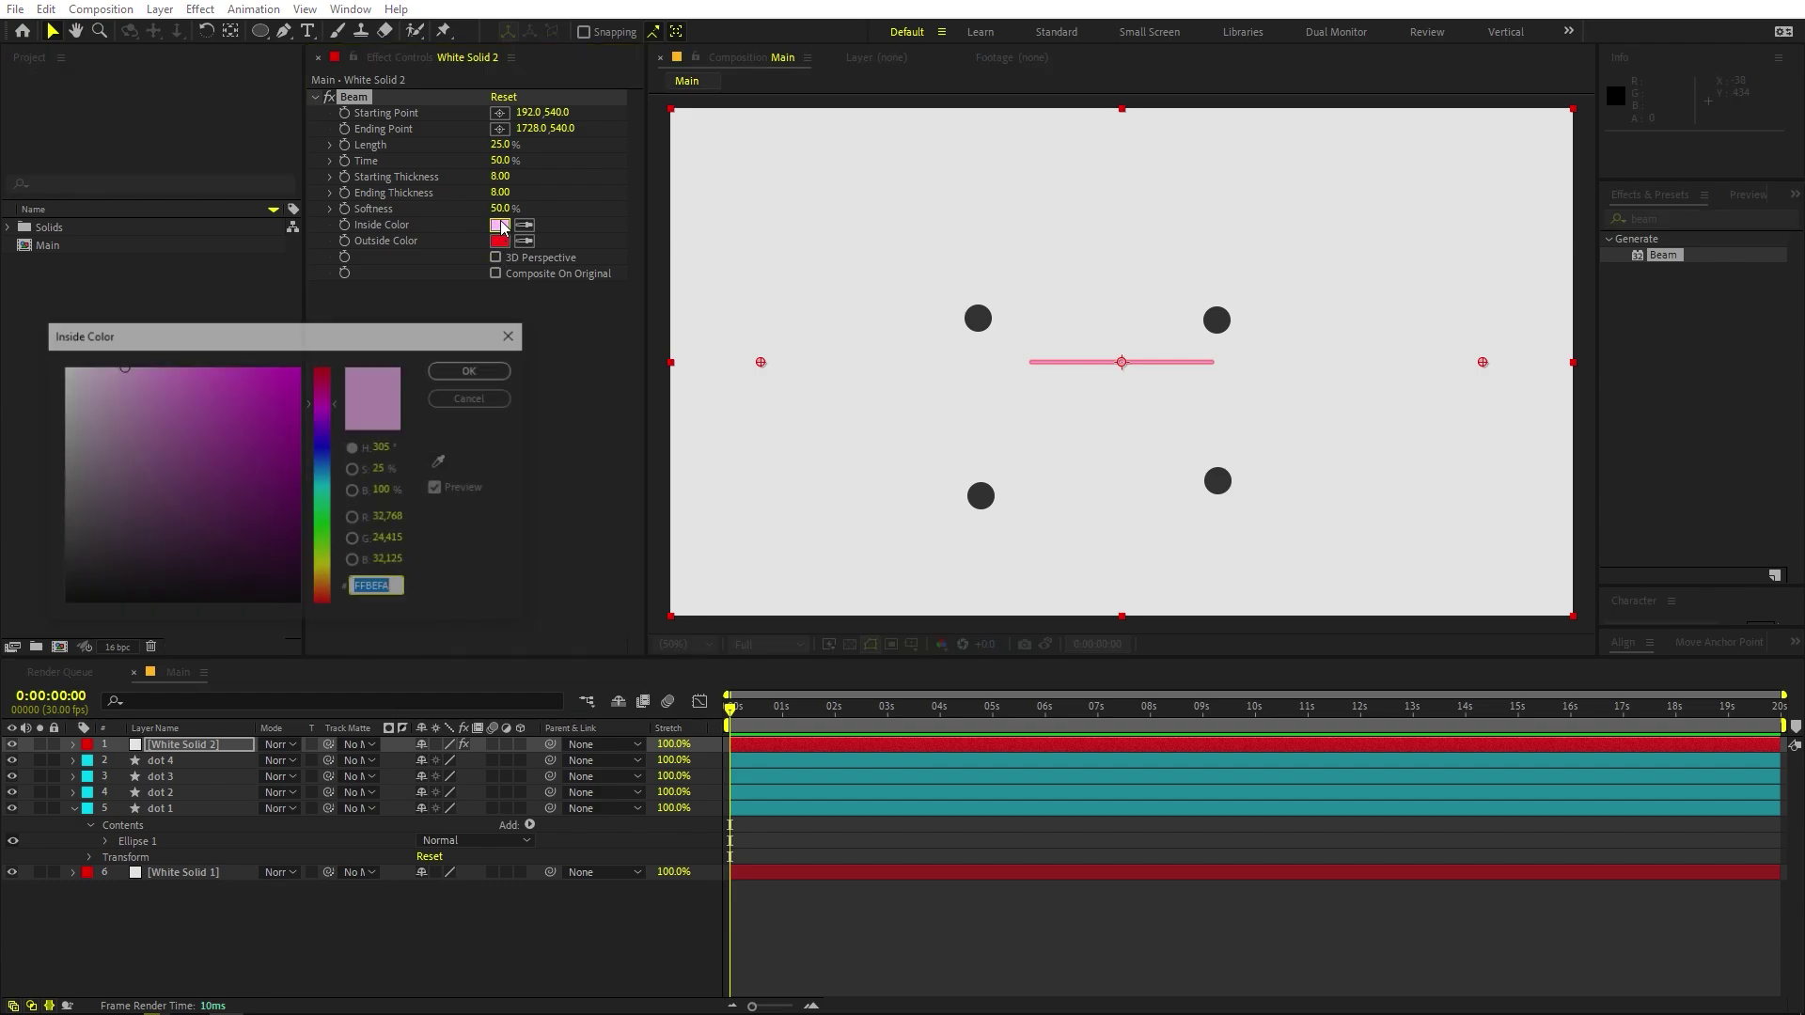
click(441, 461)
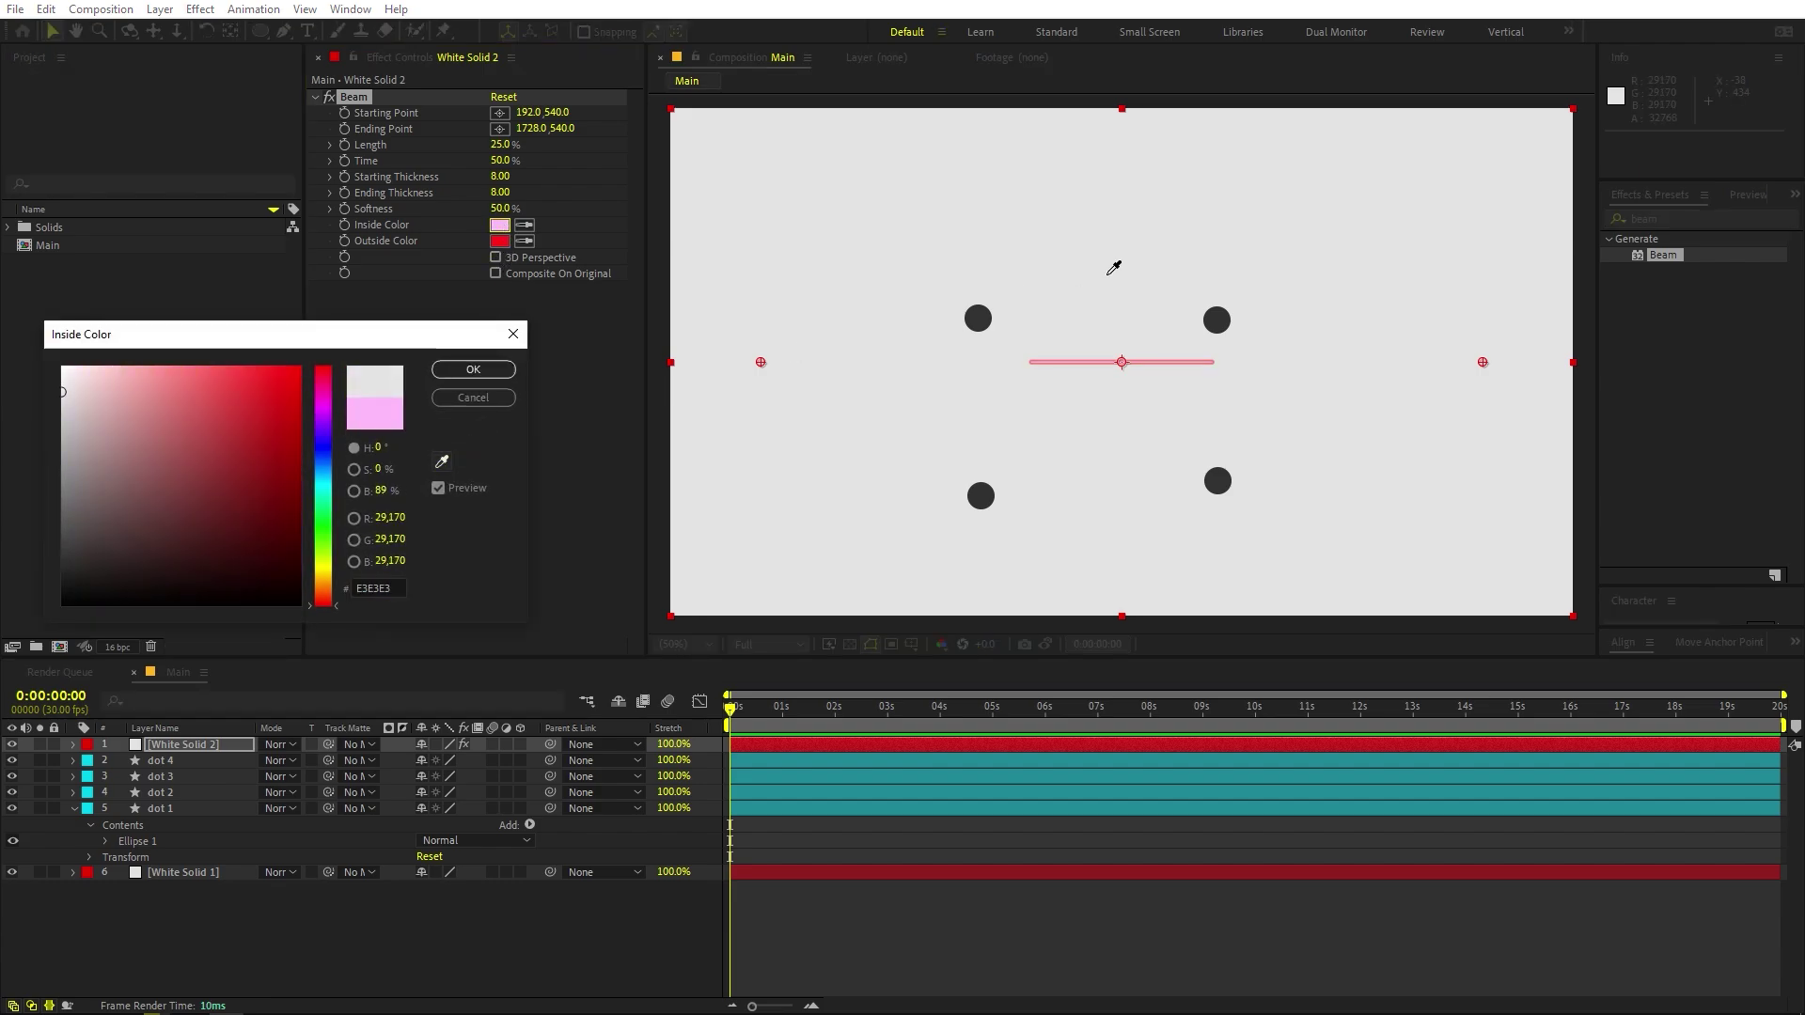
click(978, 316)
click(474, 369)
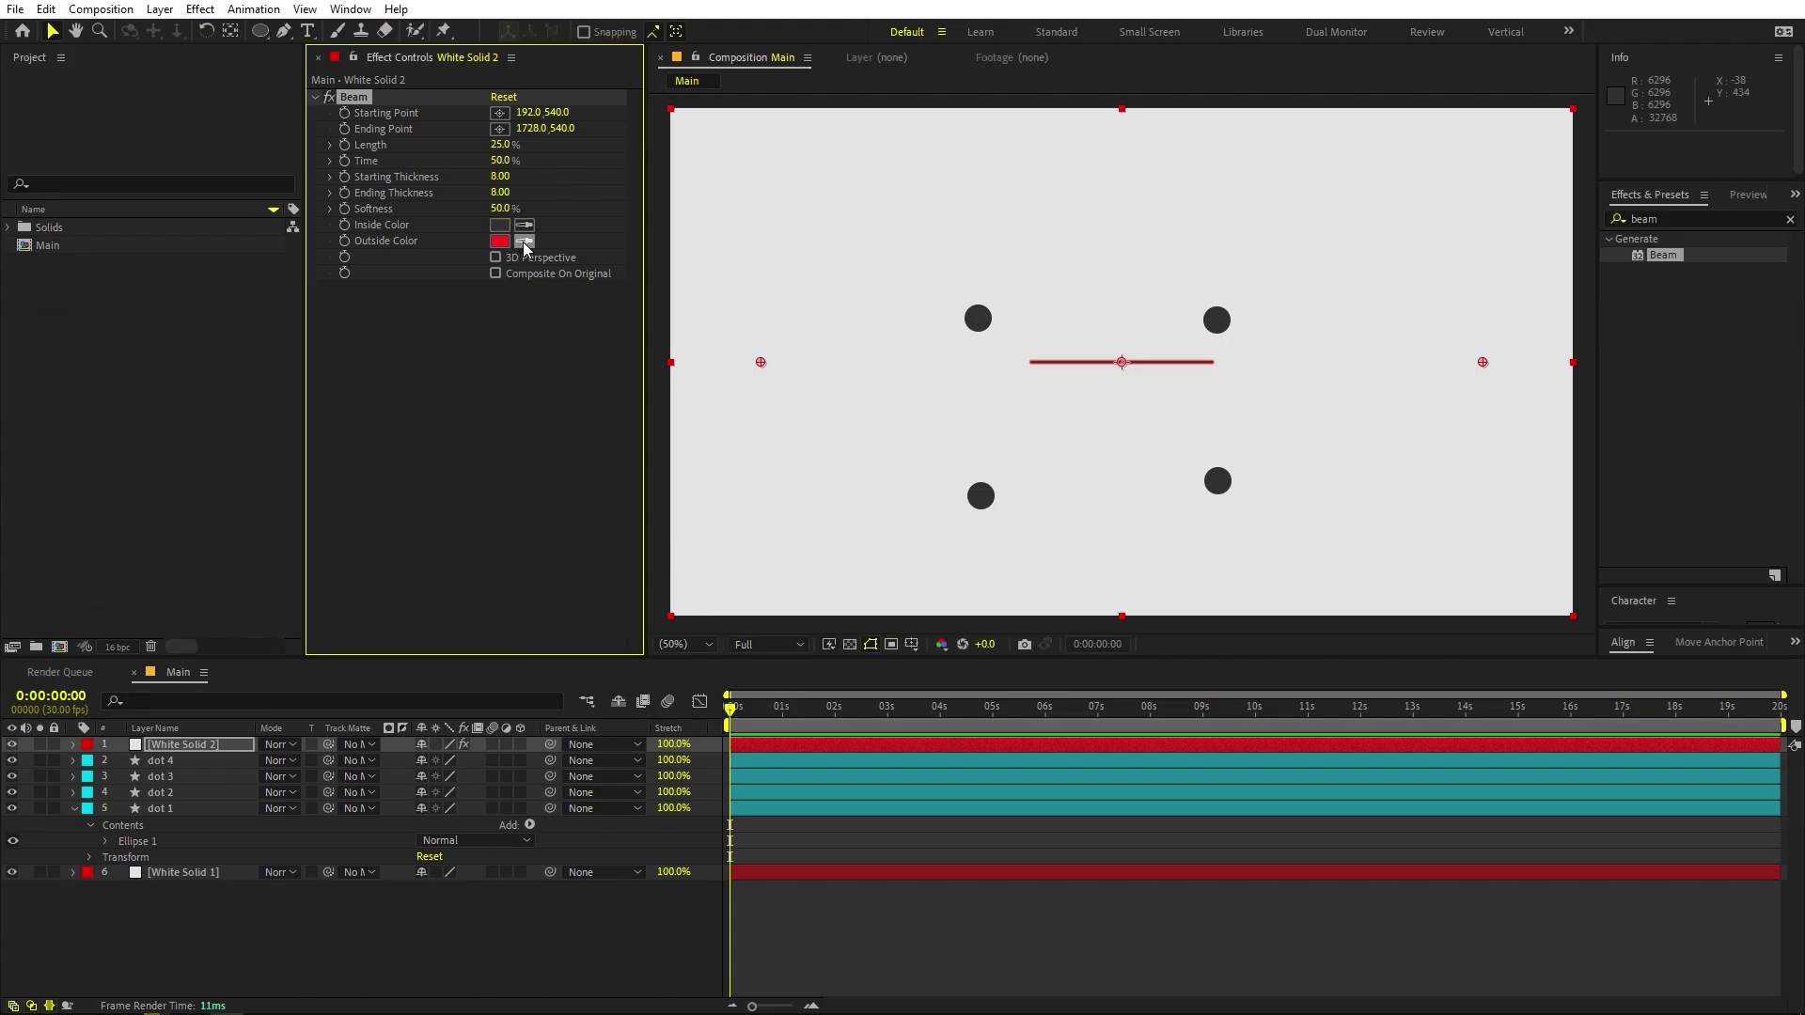
Set the Beam's outside colour to the dark grey sampled from the dots and its length to 100%.
click(524, 241)
click(497, 379)
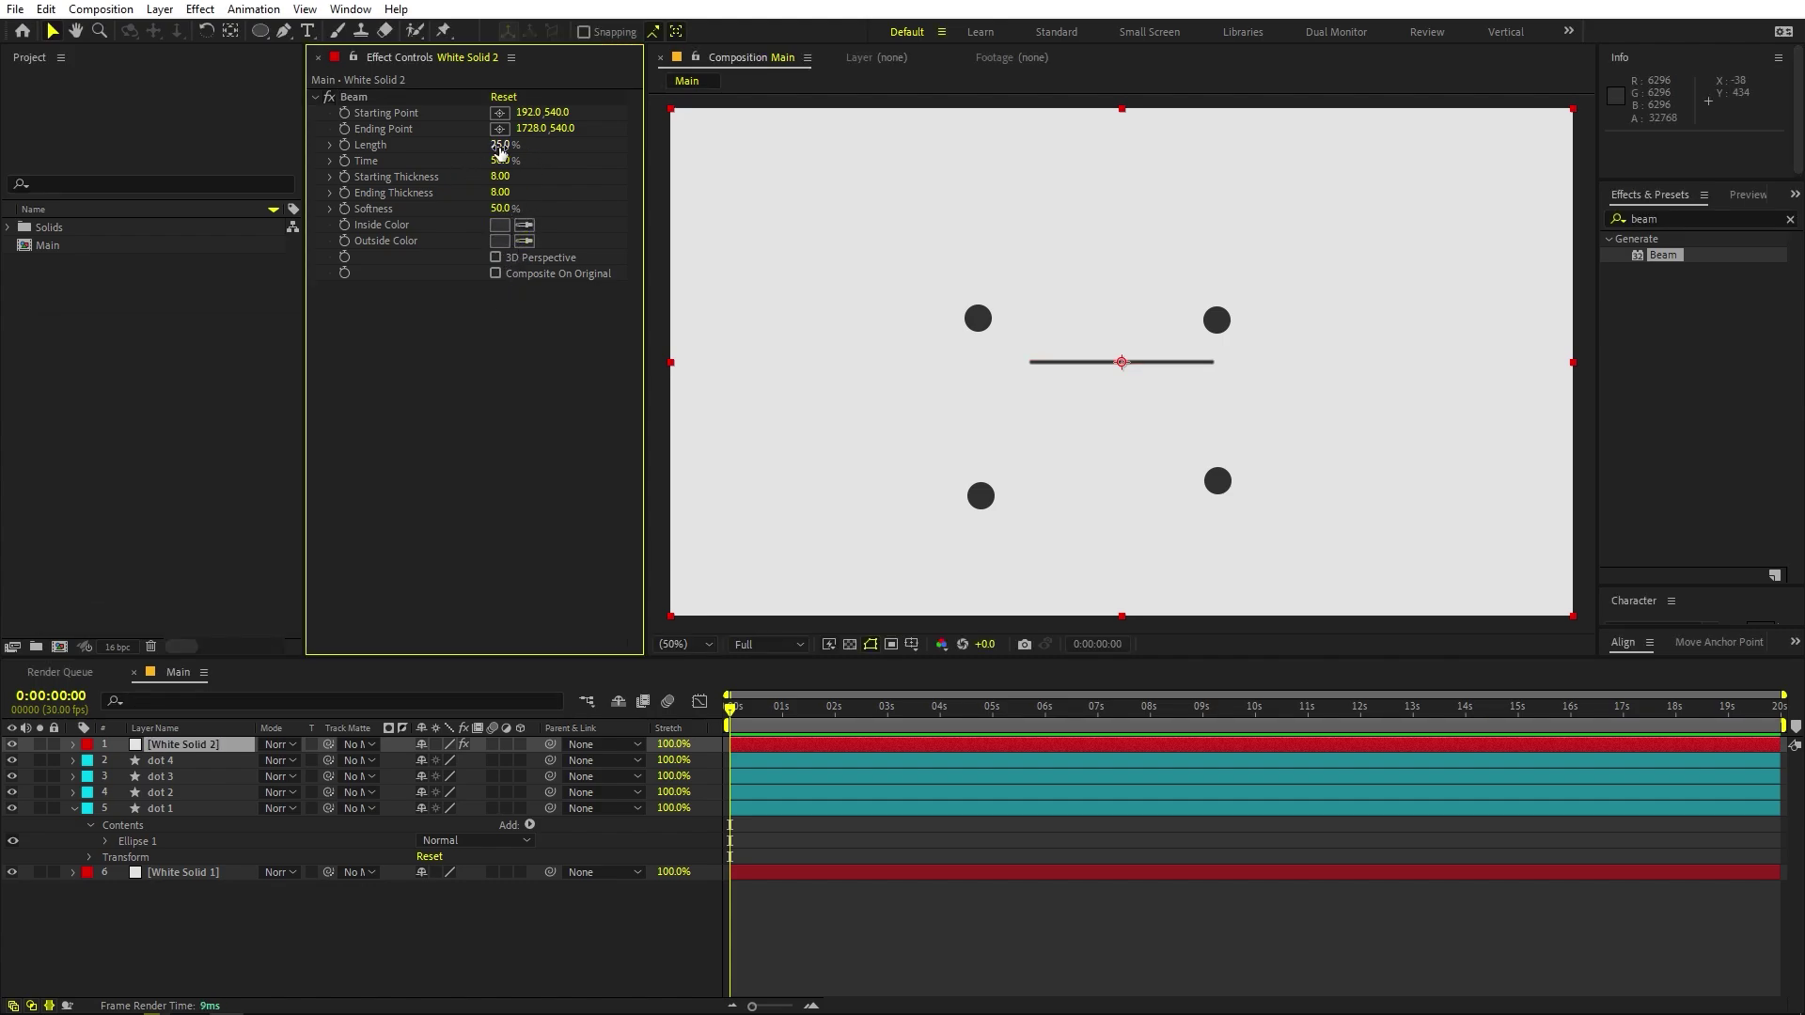
key(period)
key(period)
key(h)
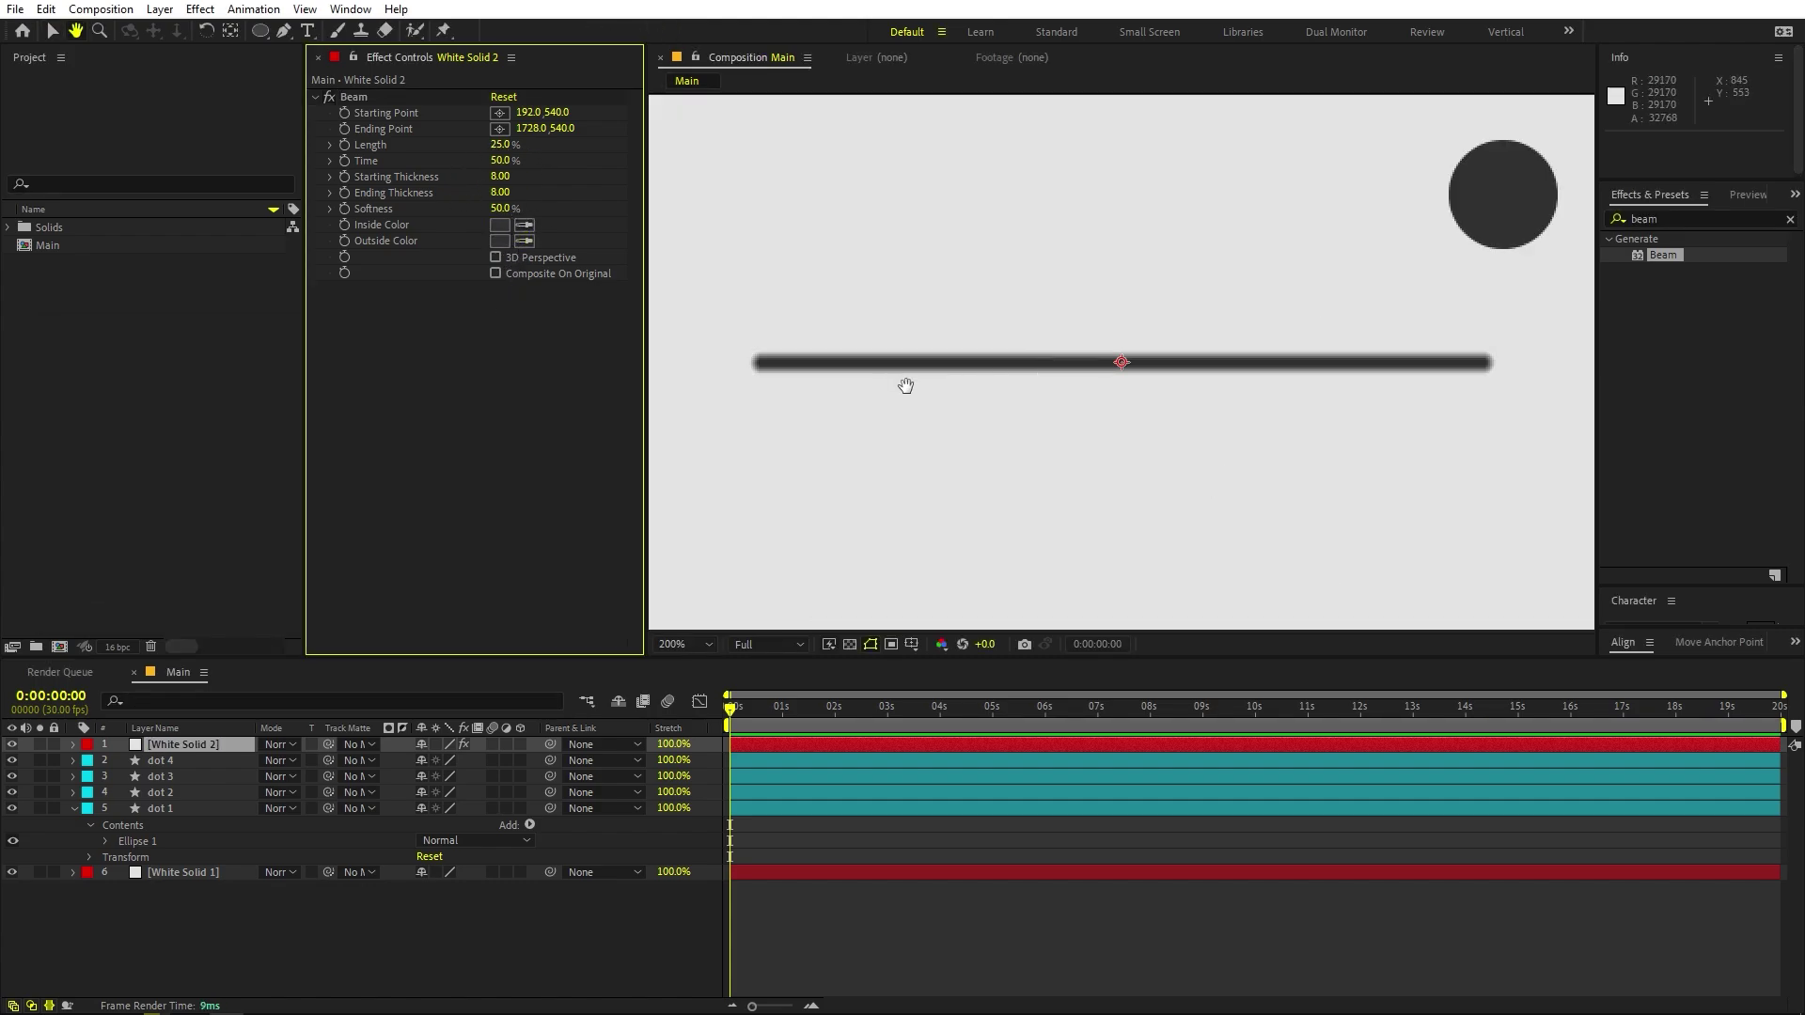
drag(905, 386, 1083, 381)
key(v)
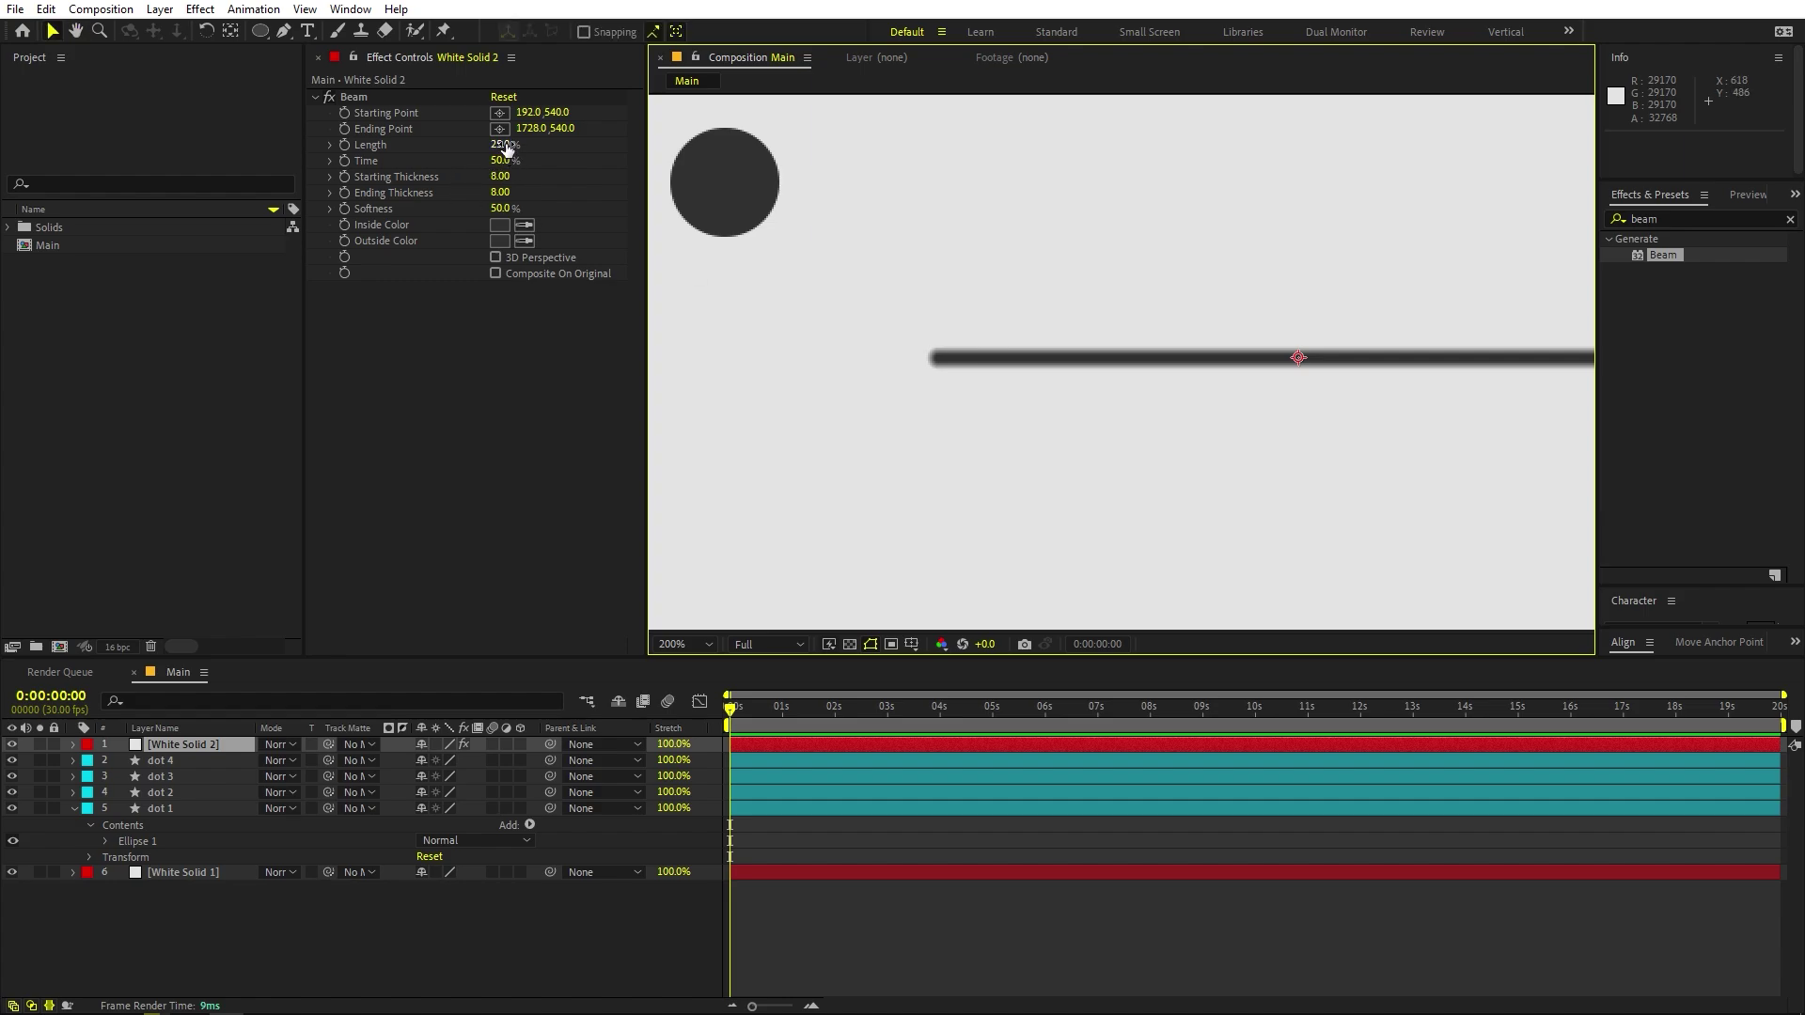
drag(508, 149, 531, 149)
scroll(1102, 342, down, 4)
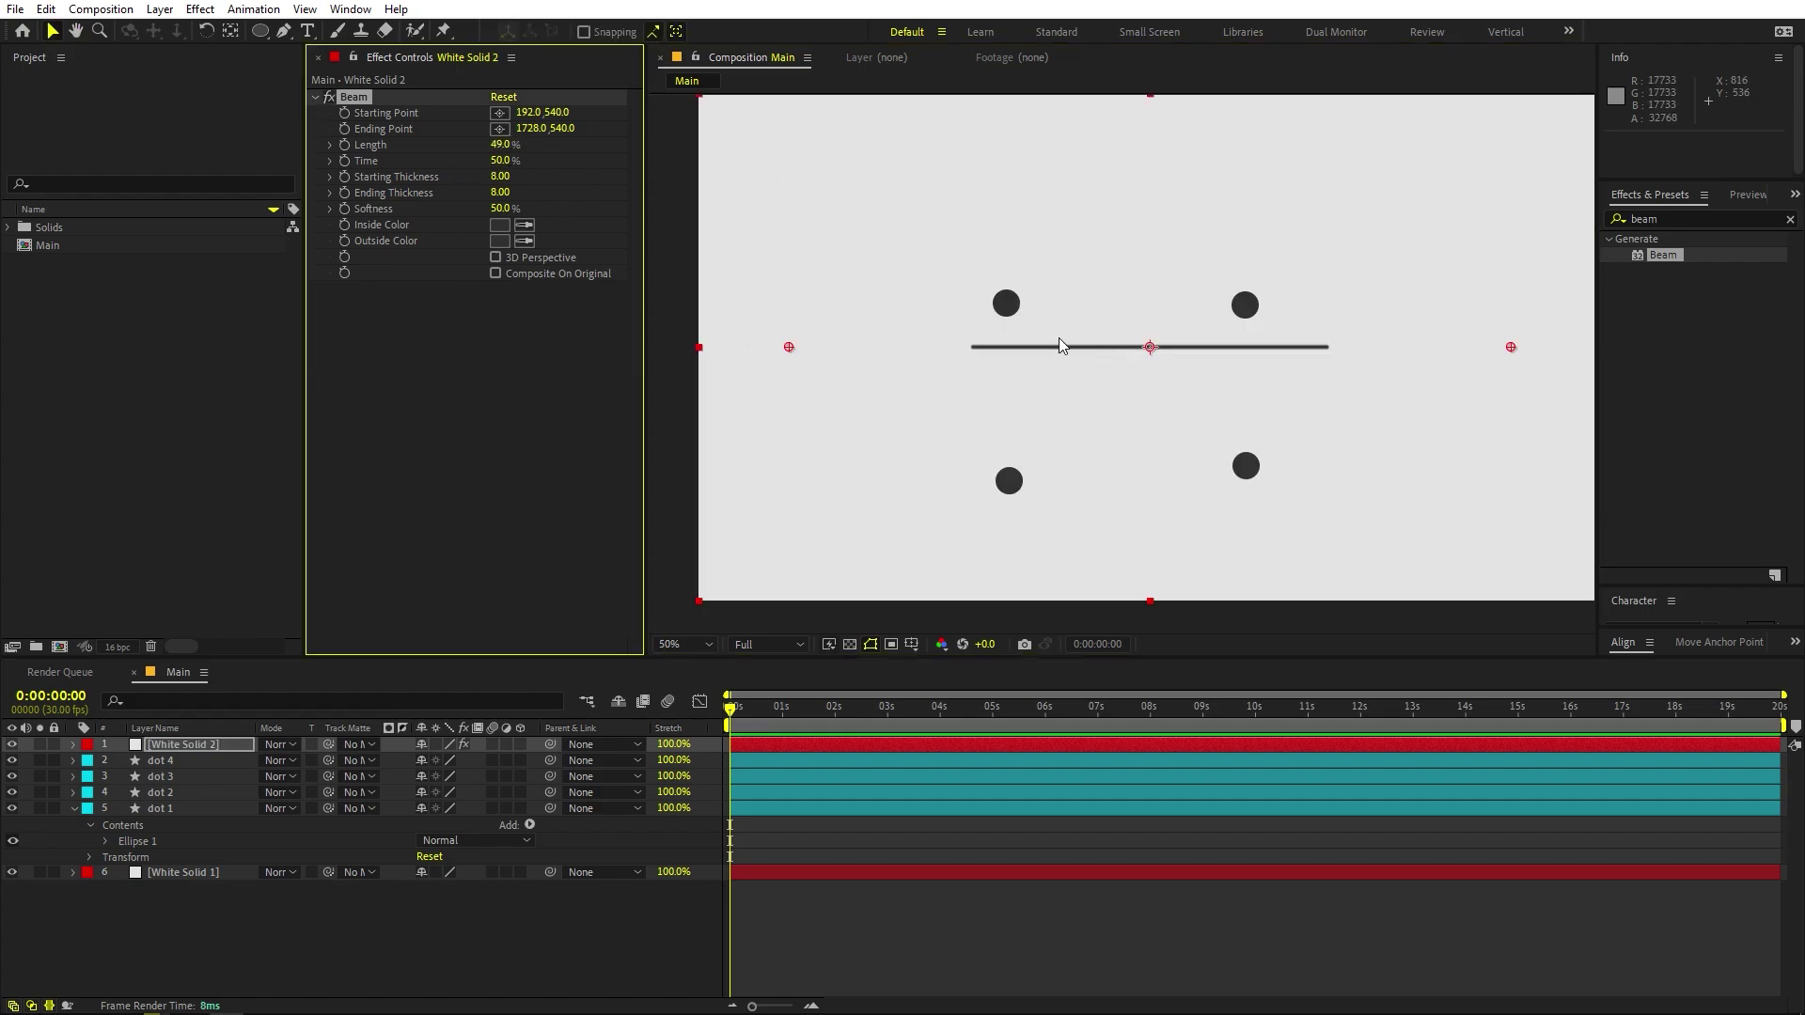
drag(500, 146, 600, 149)
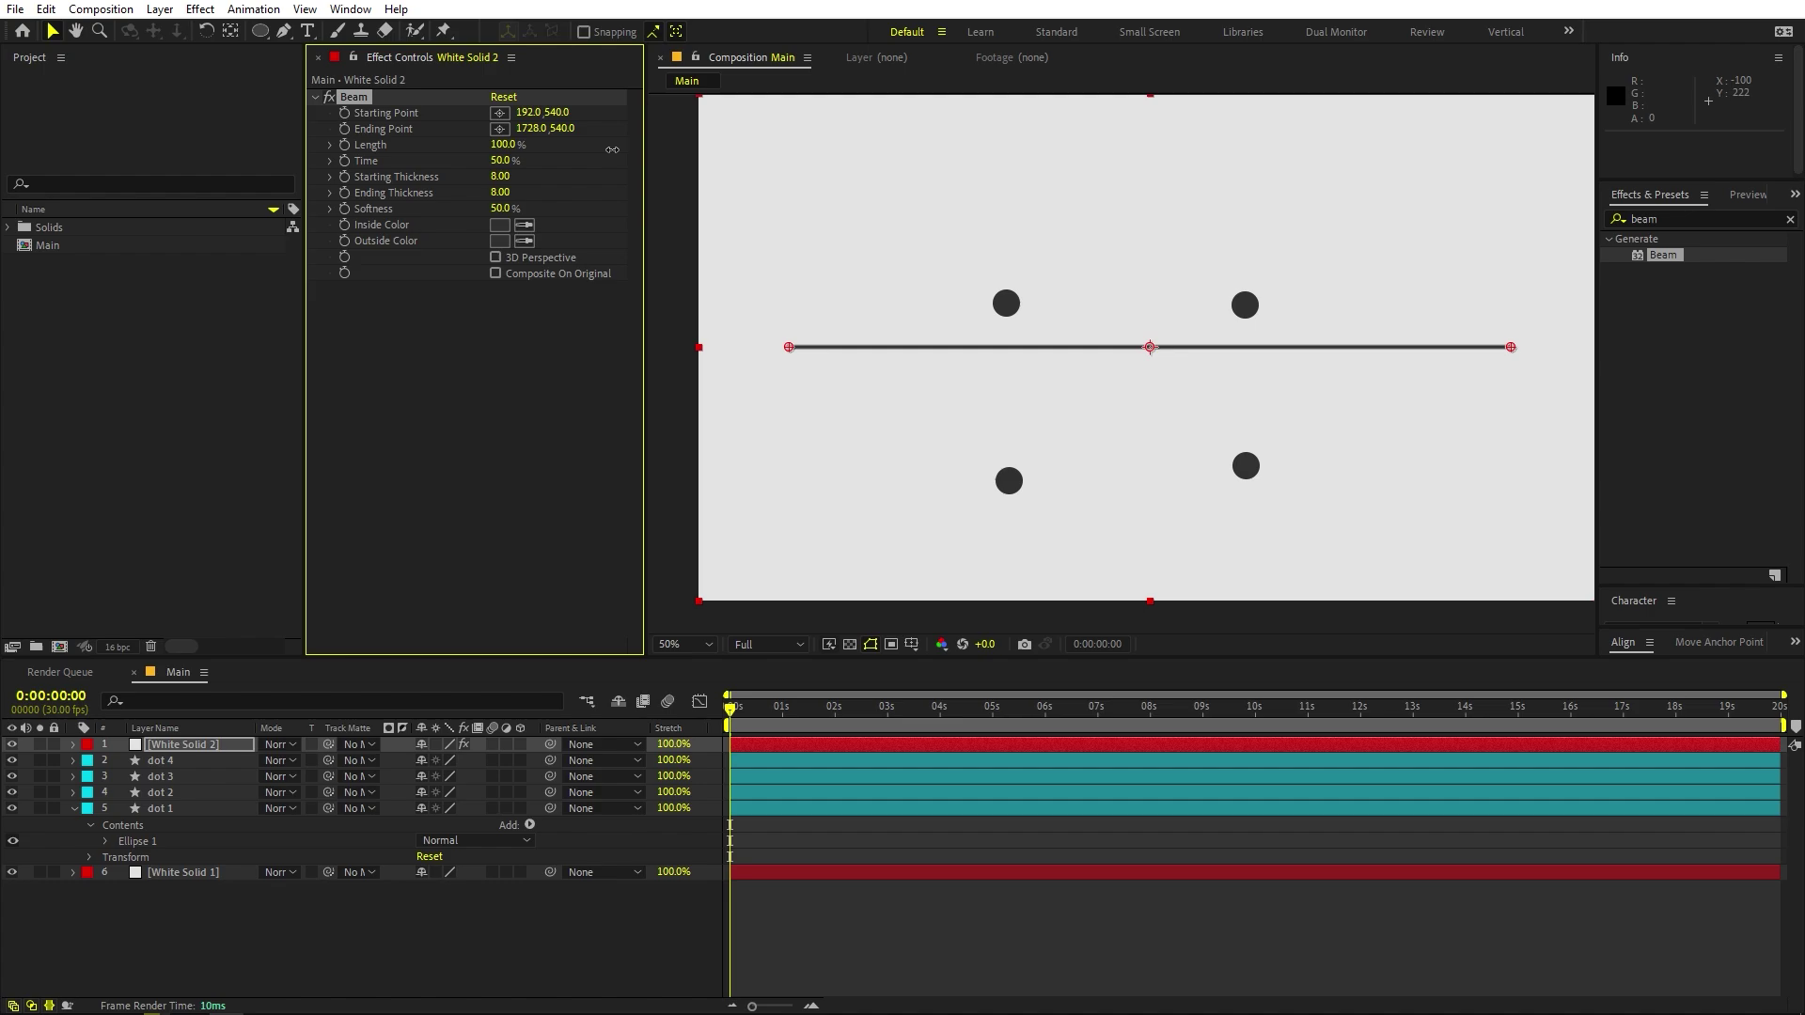
click(509, 380)
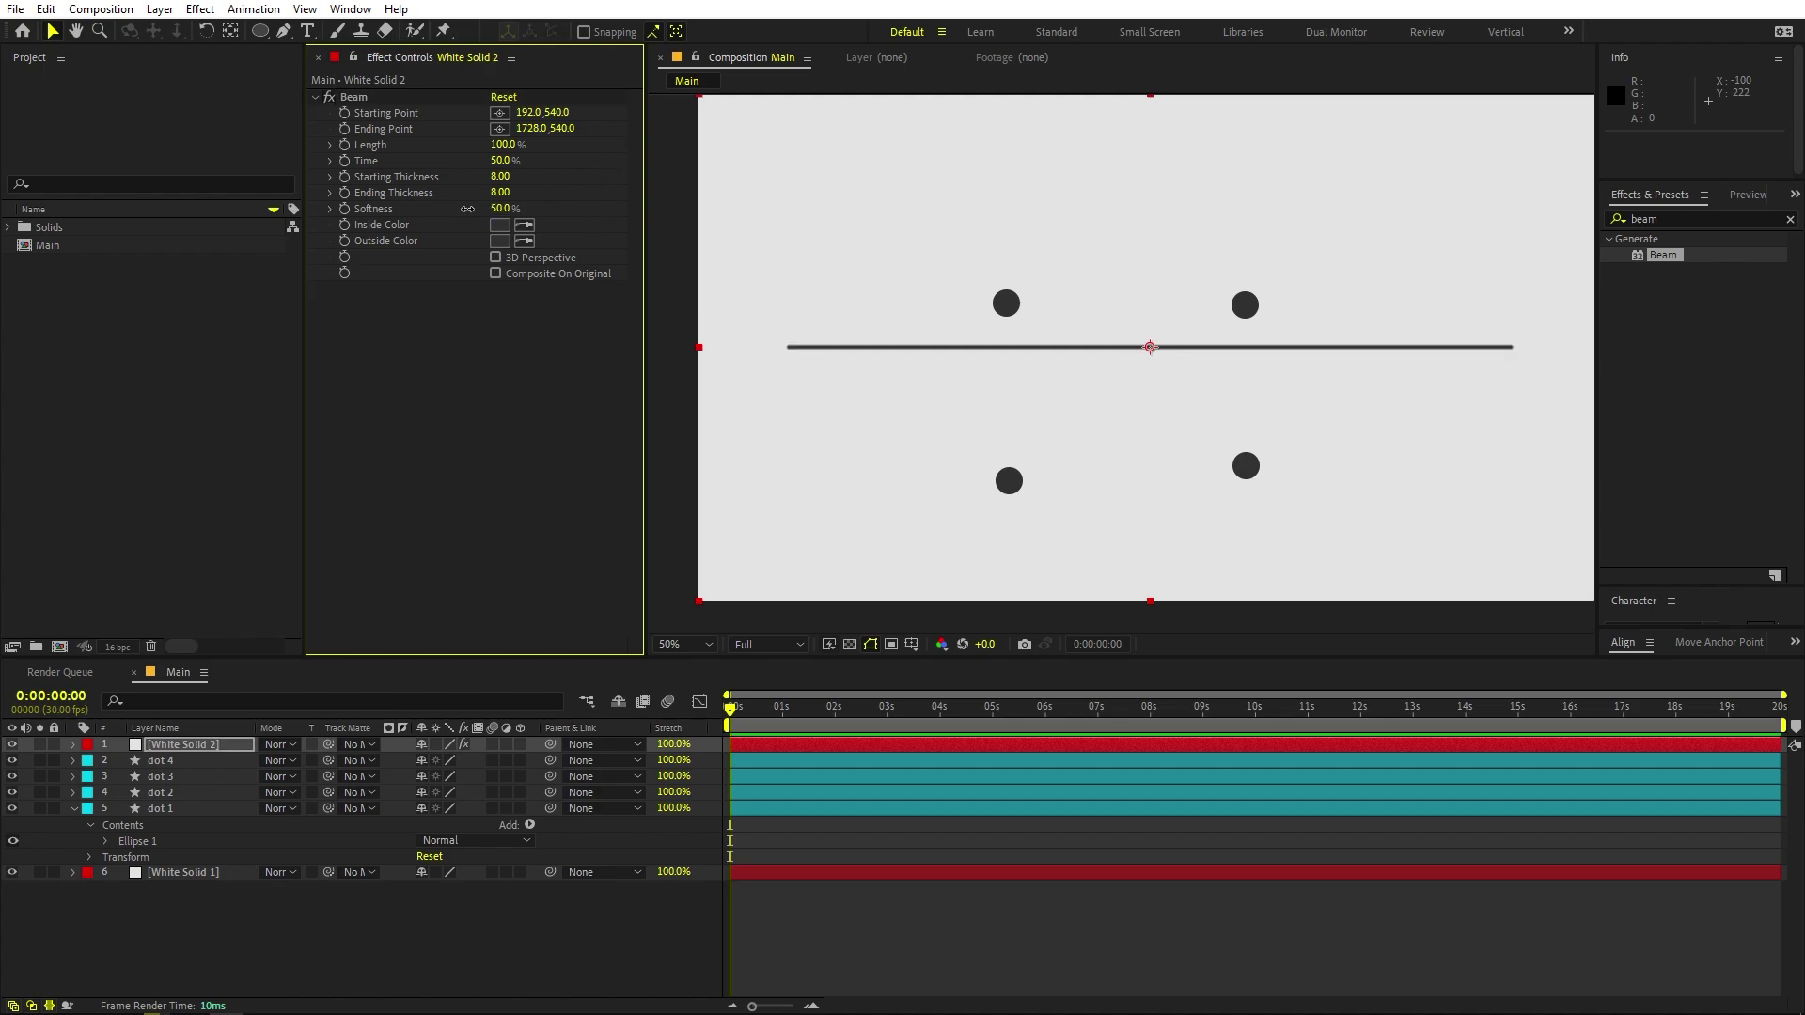
Try a softness of 100% on the Beam and undo it.
mouse_move(467, 209)
mouse_down()
mouse_move(347, 220)
mouse_move(482, 220)
mouse_up()
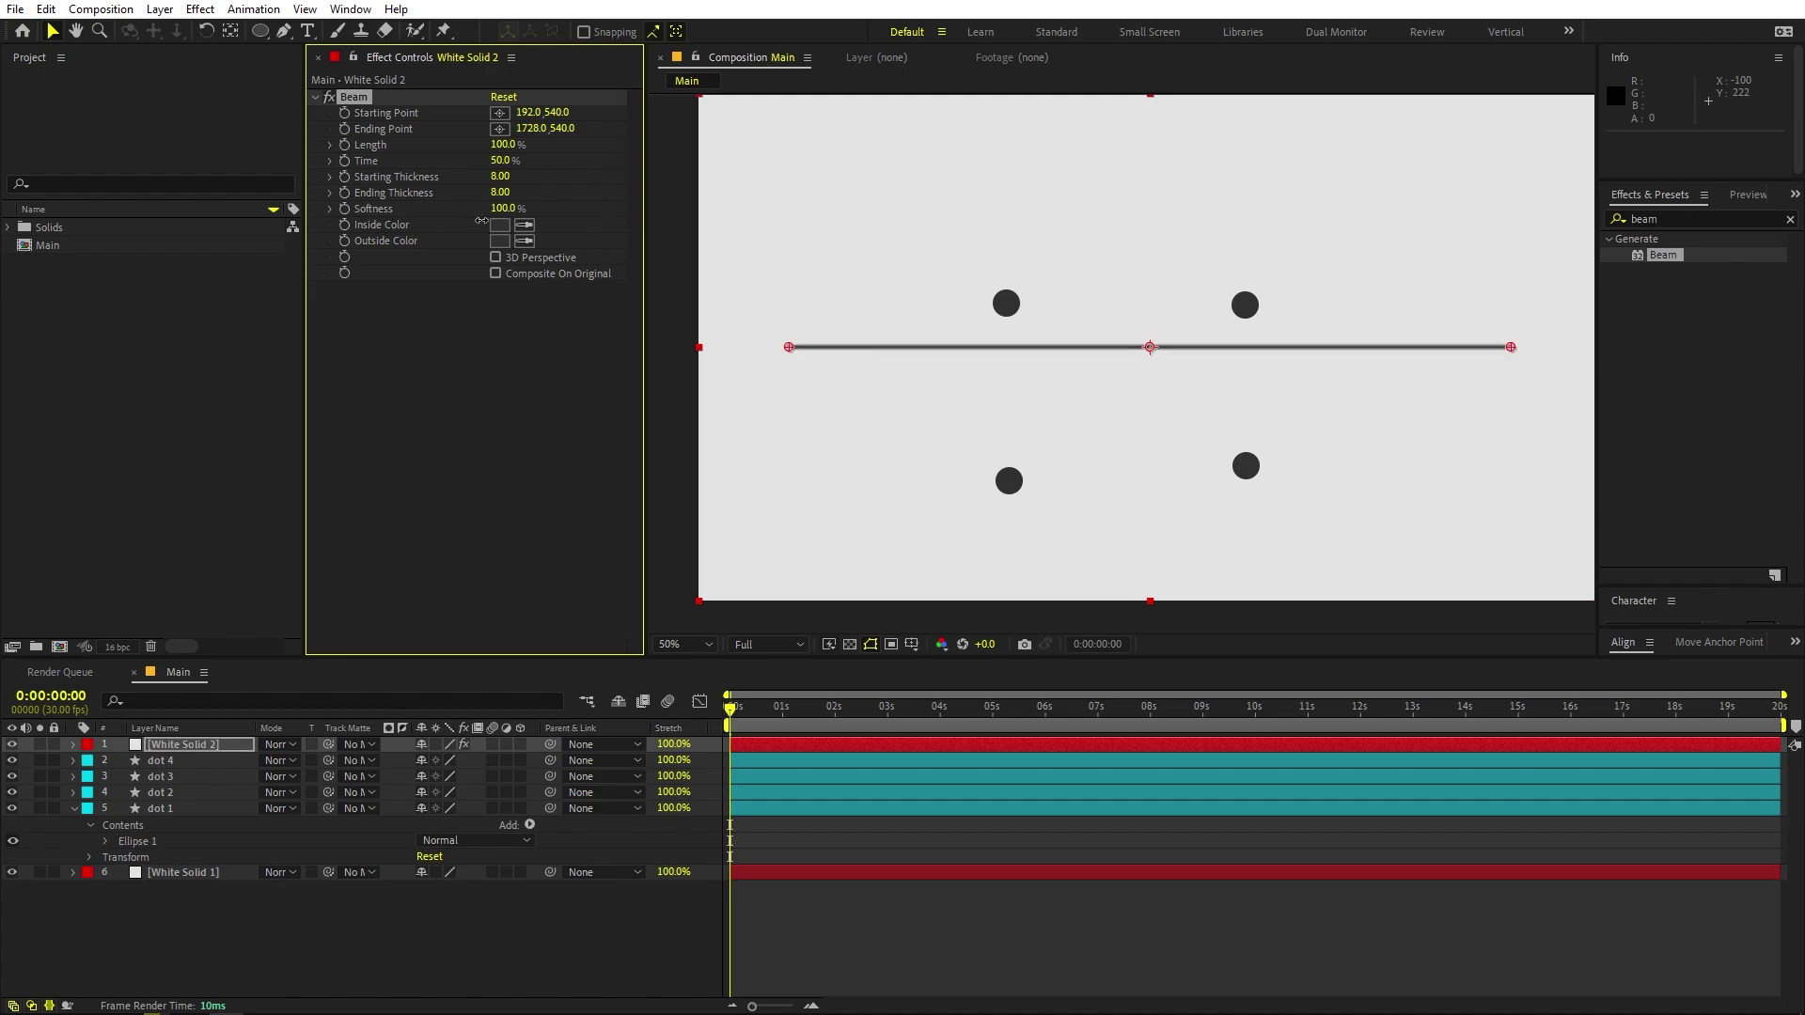
key(ctrl+z)
key(ctrl+z)
key(ctrl+z)
click(531, 308)
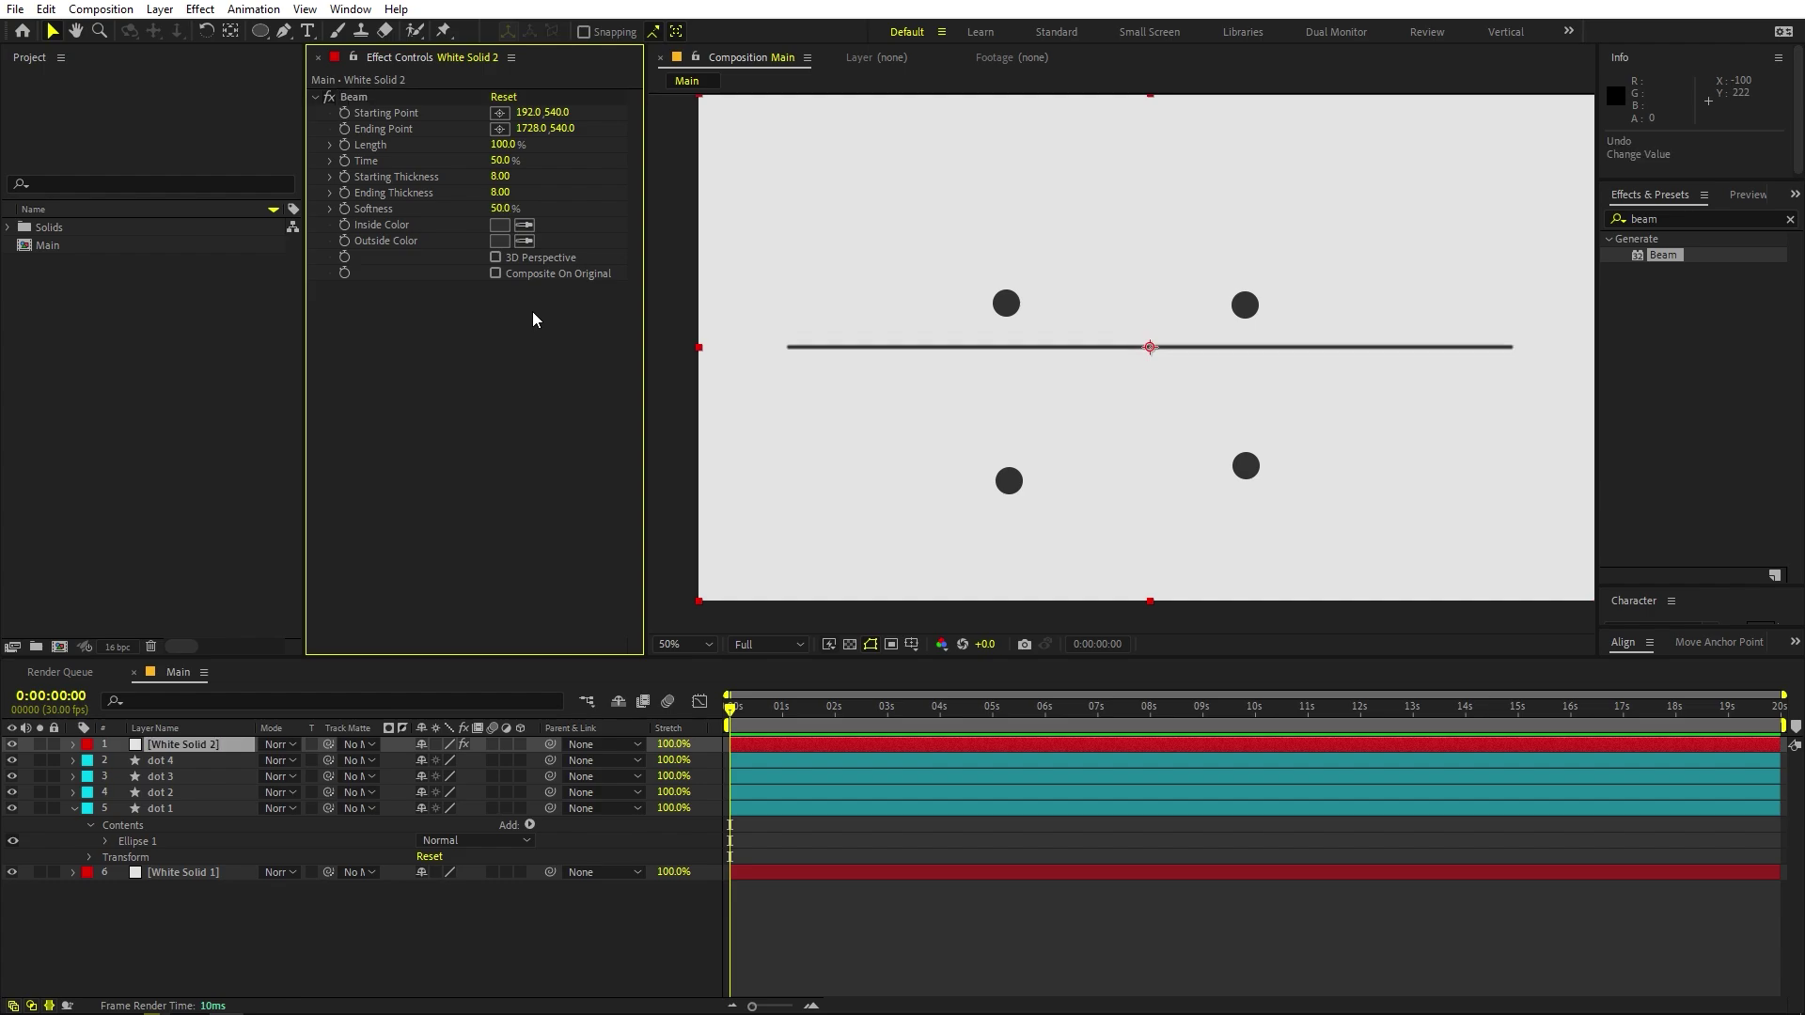
Set the Beam's softness to 0% for crisp line edges.
drag(483, 211, 278, 218)
click(431, 415)
click(997, 309)
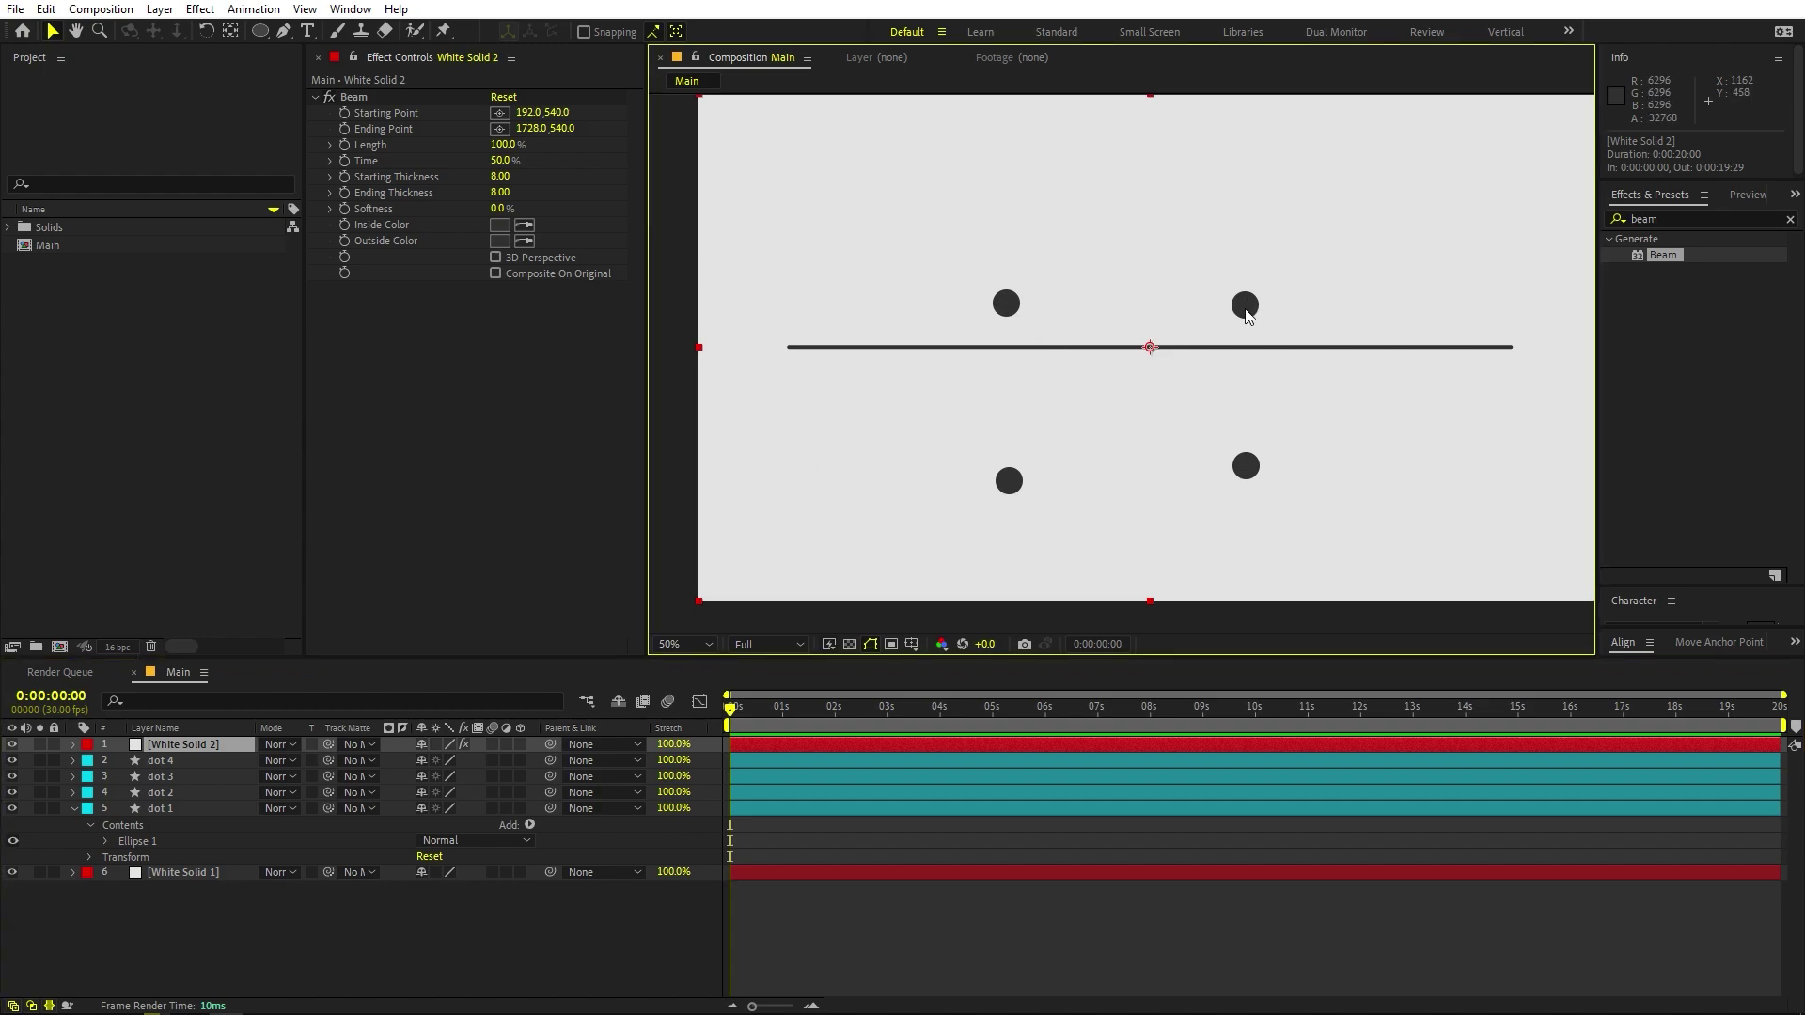
Move the Beam's starting point by hand to about (642, 600).
click(389, 126)
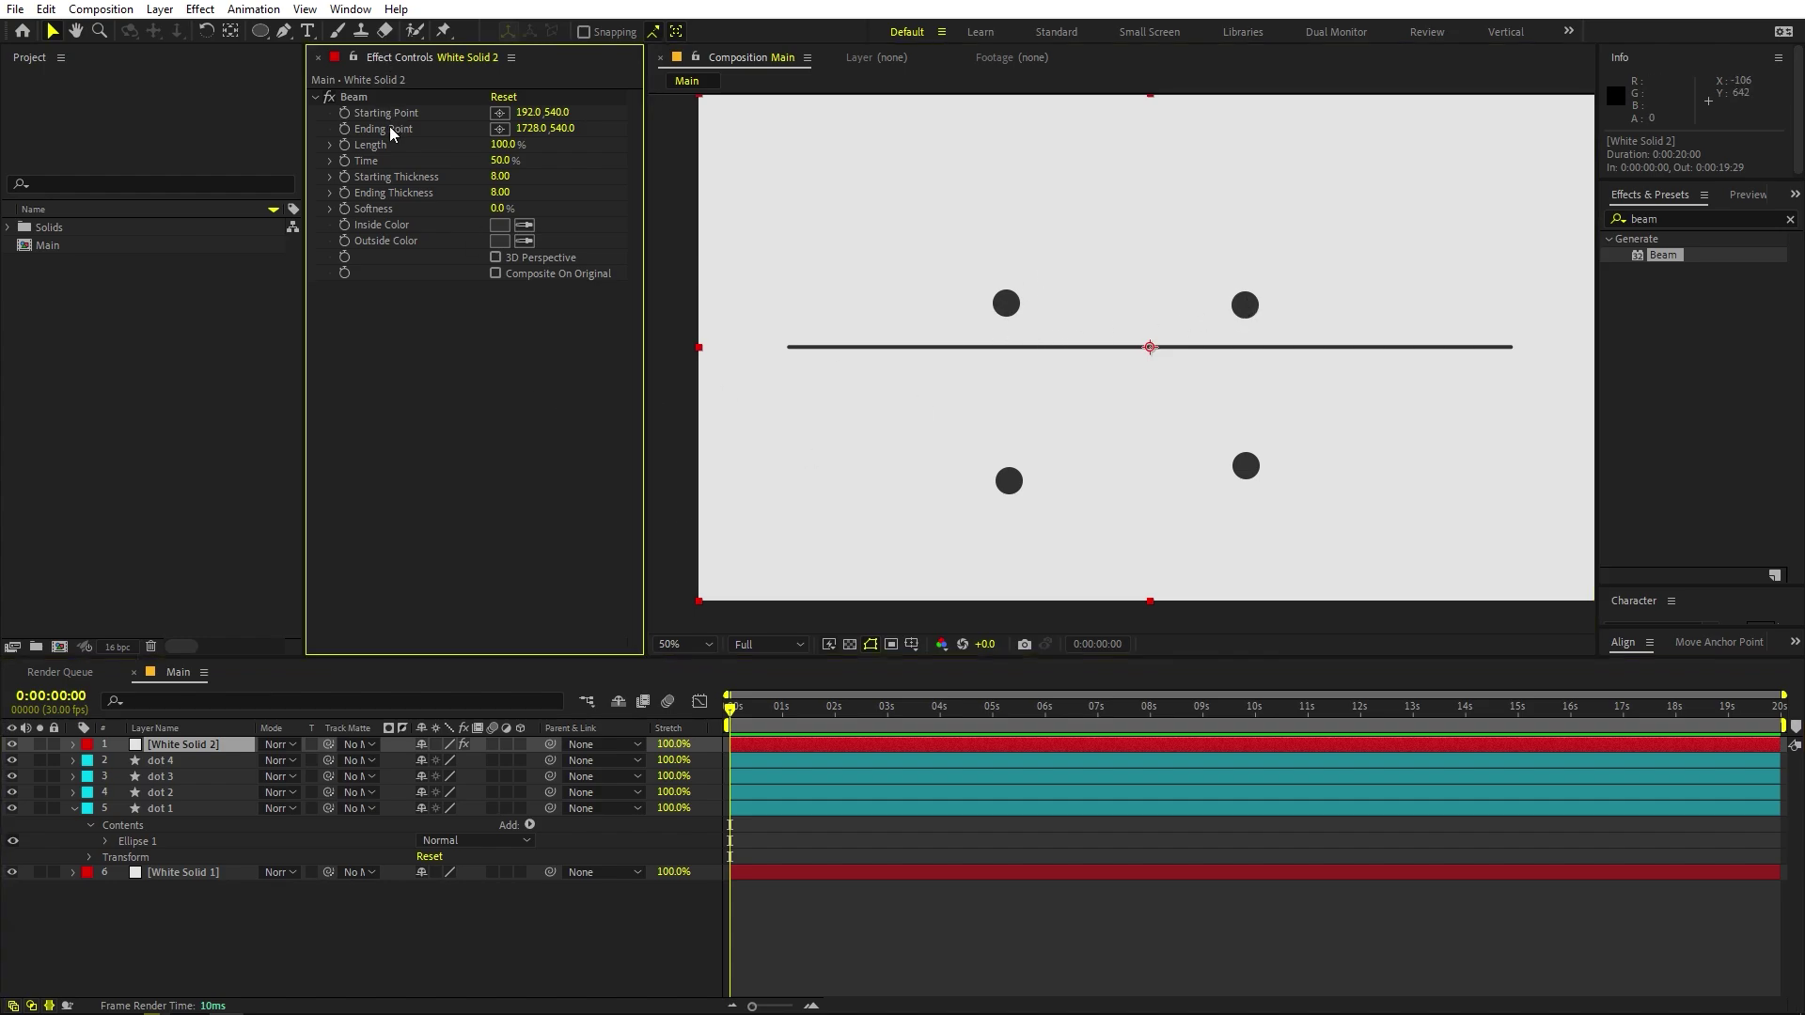
drag(533, 116, 901, 270)
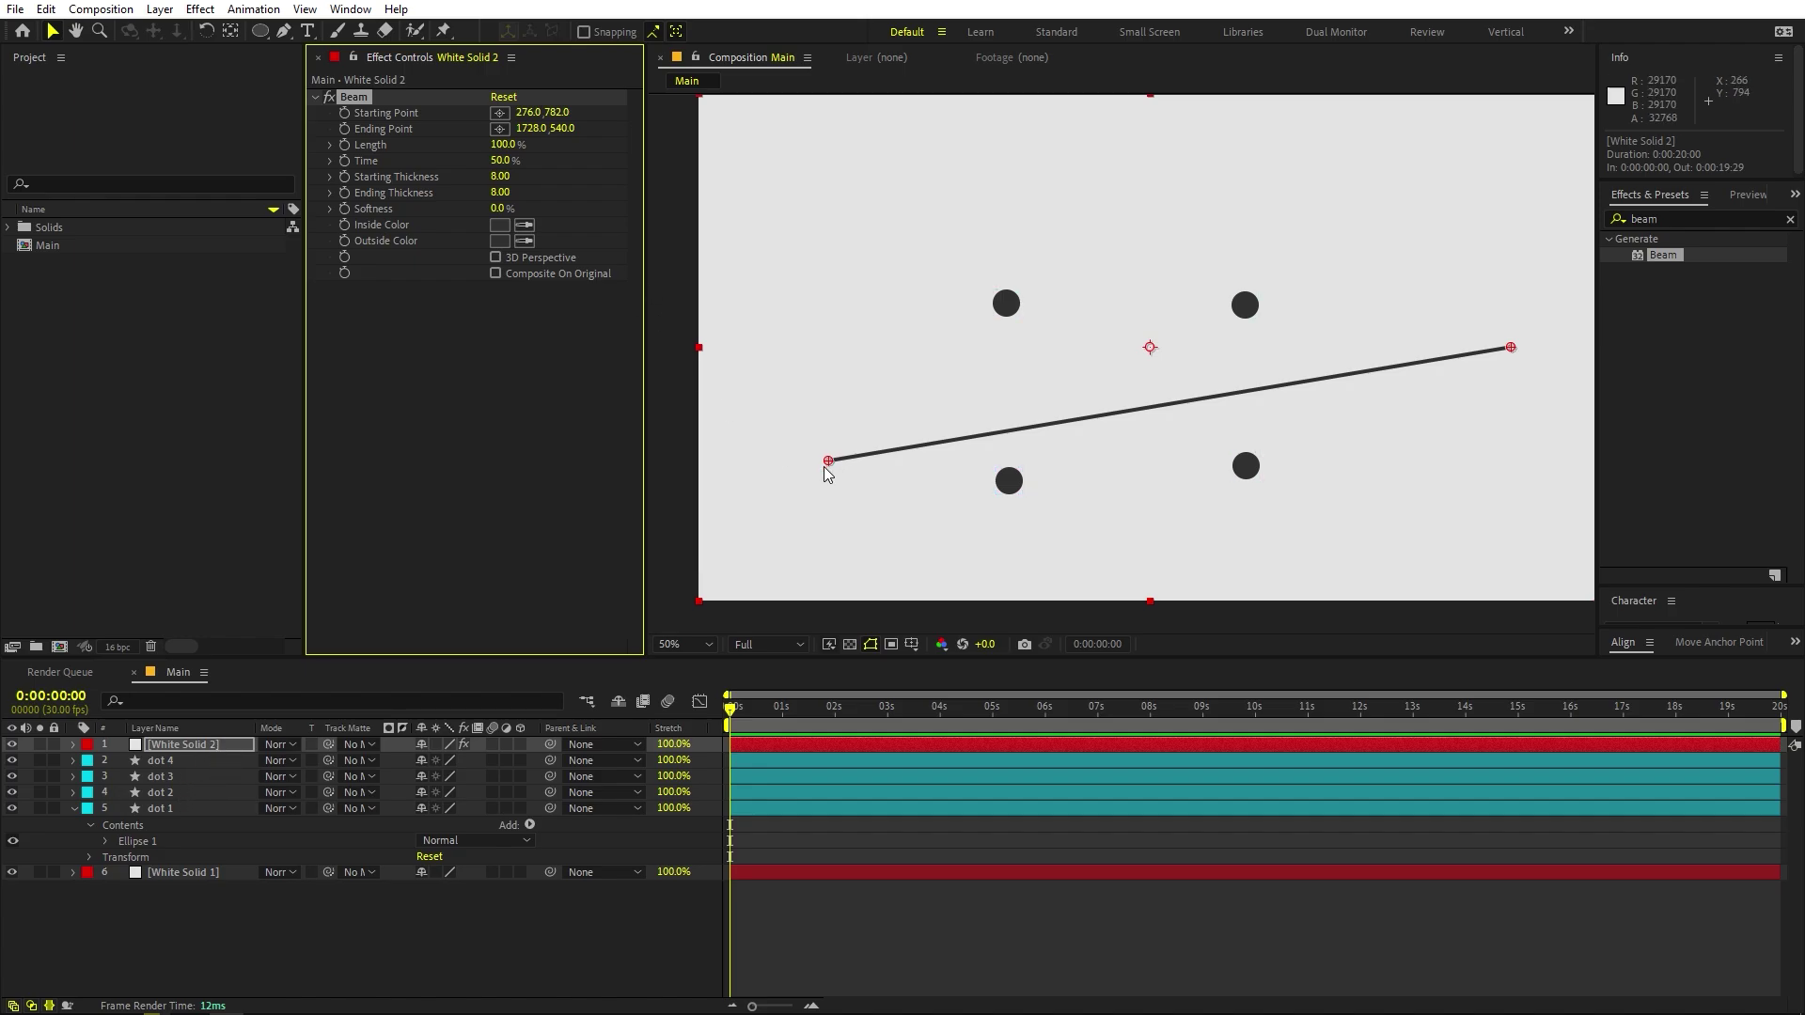
drag(828, 463, 999, 375)
Reveal the Position properties of the dot 1 and dot 2 layers.
click(160, 808)
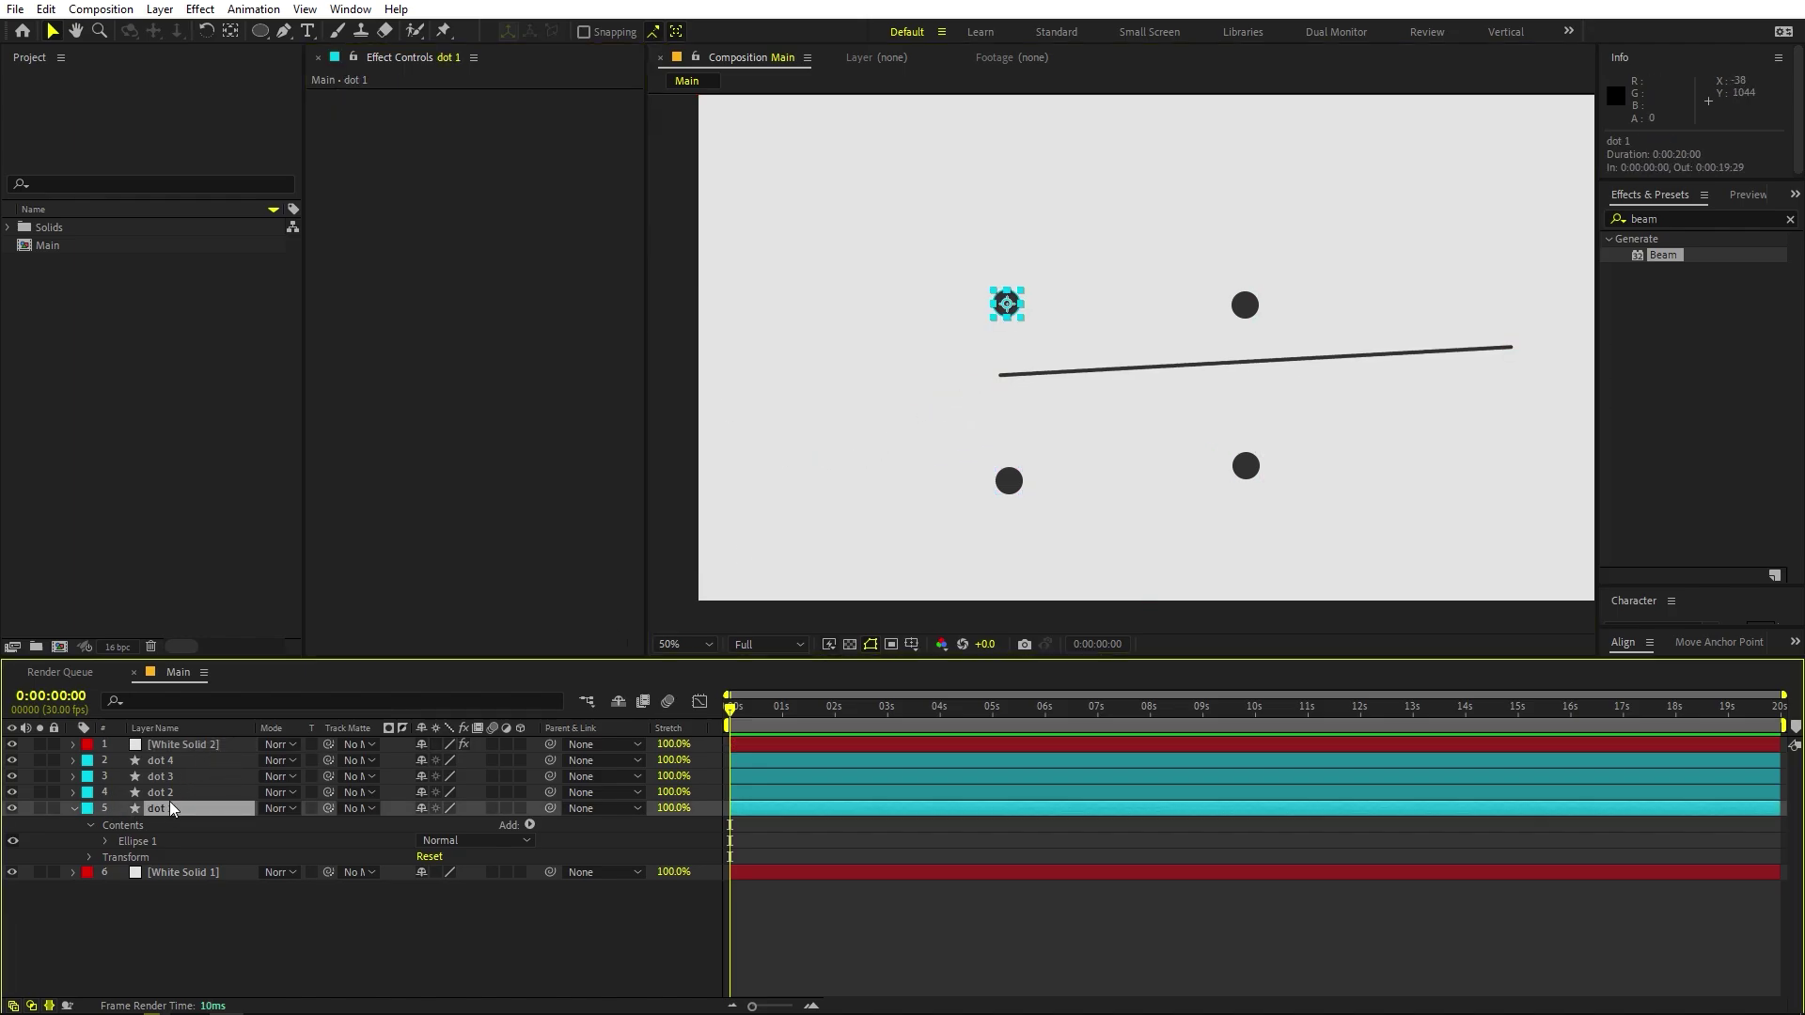
ctrl+click(170, 798)
key(p)
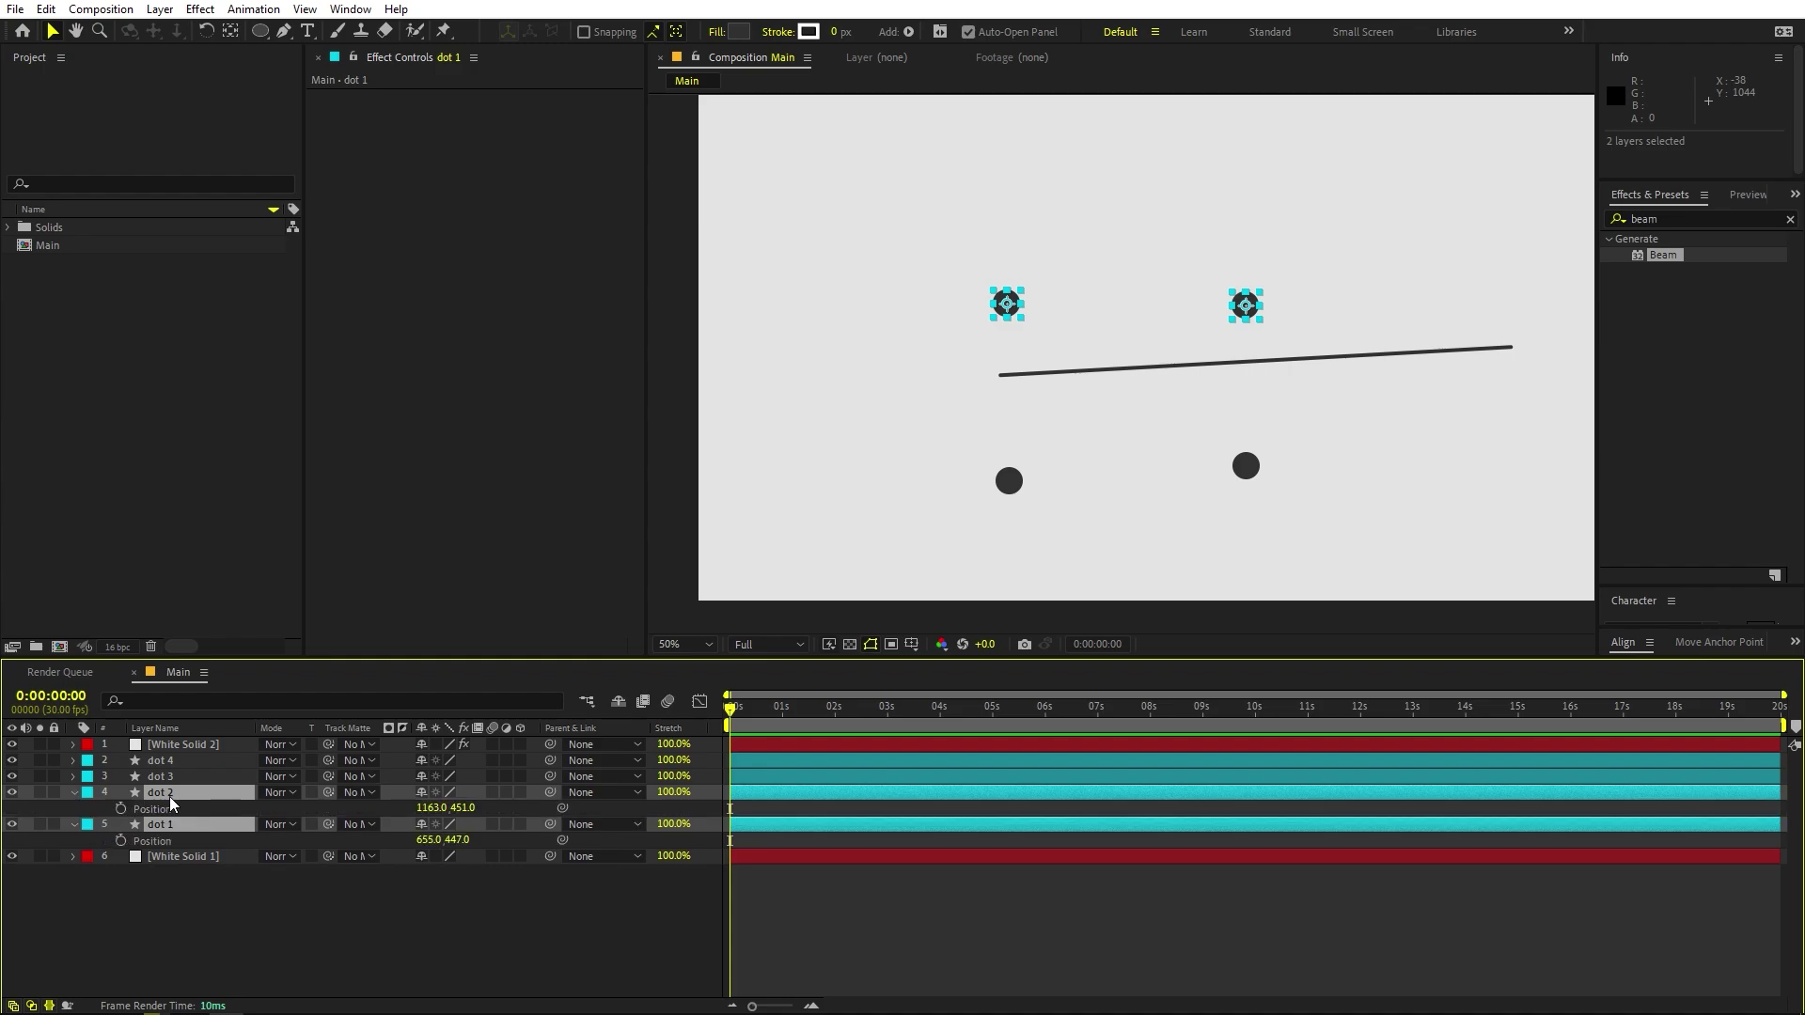
click(857, 890)
Add an expression to the Beam's Starting Point on White Solid 2 that links it to dot 1's position.
click(188, 744)
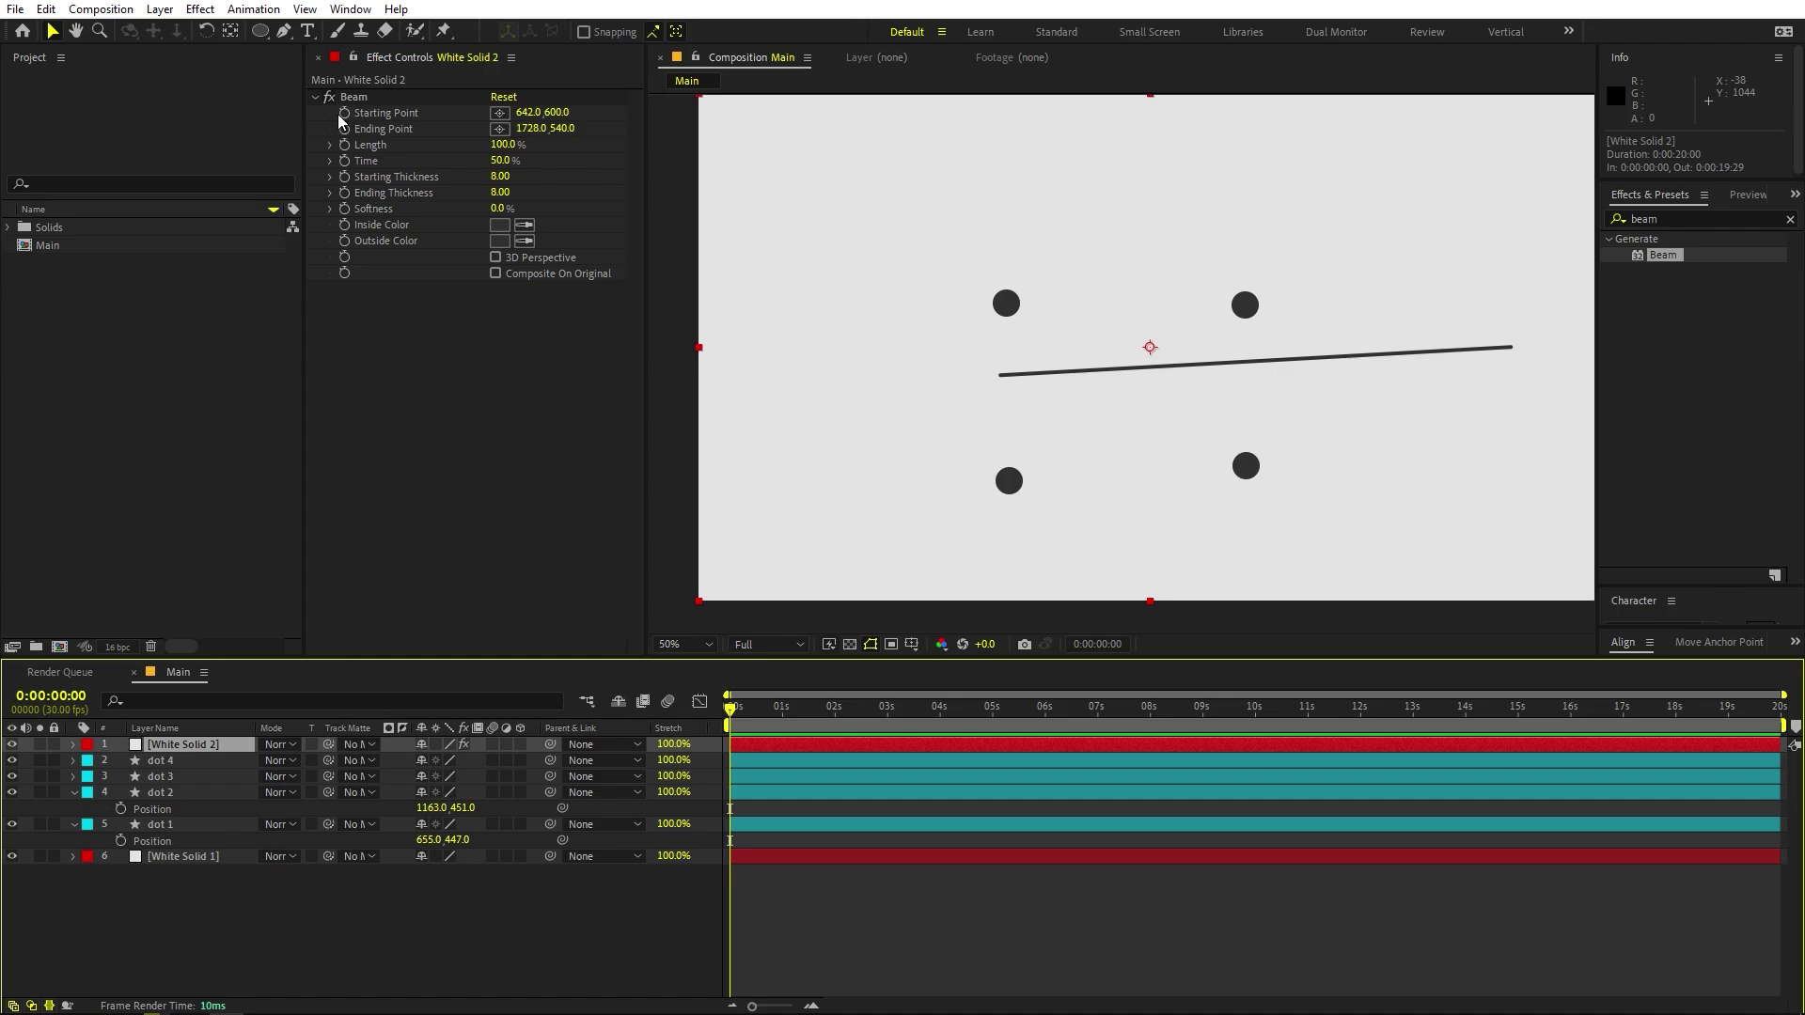
alt+click(344, 113)
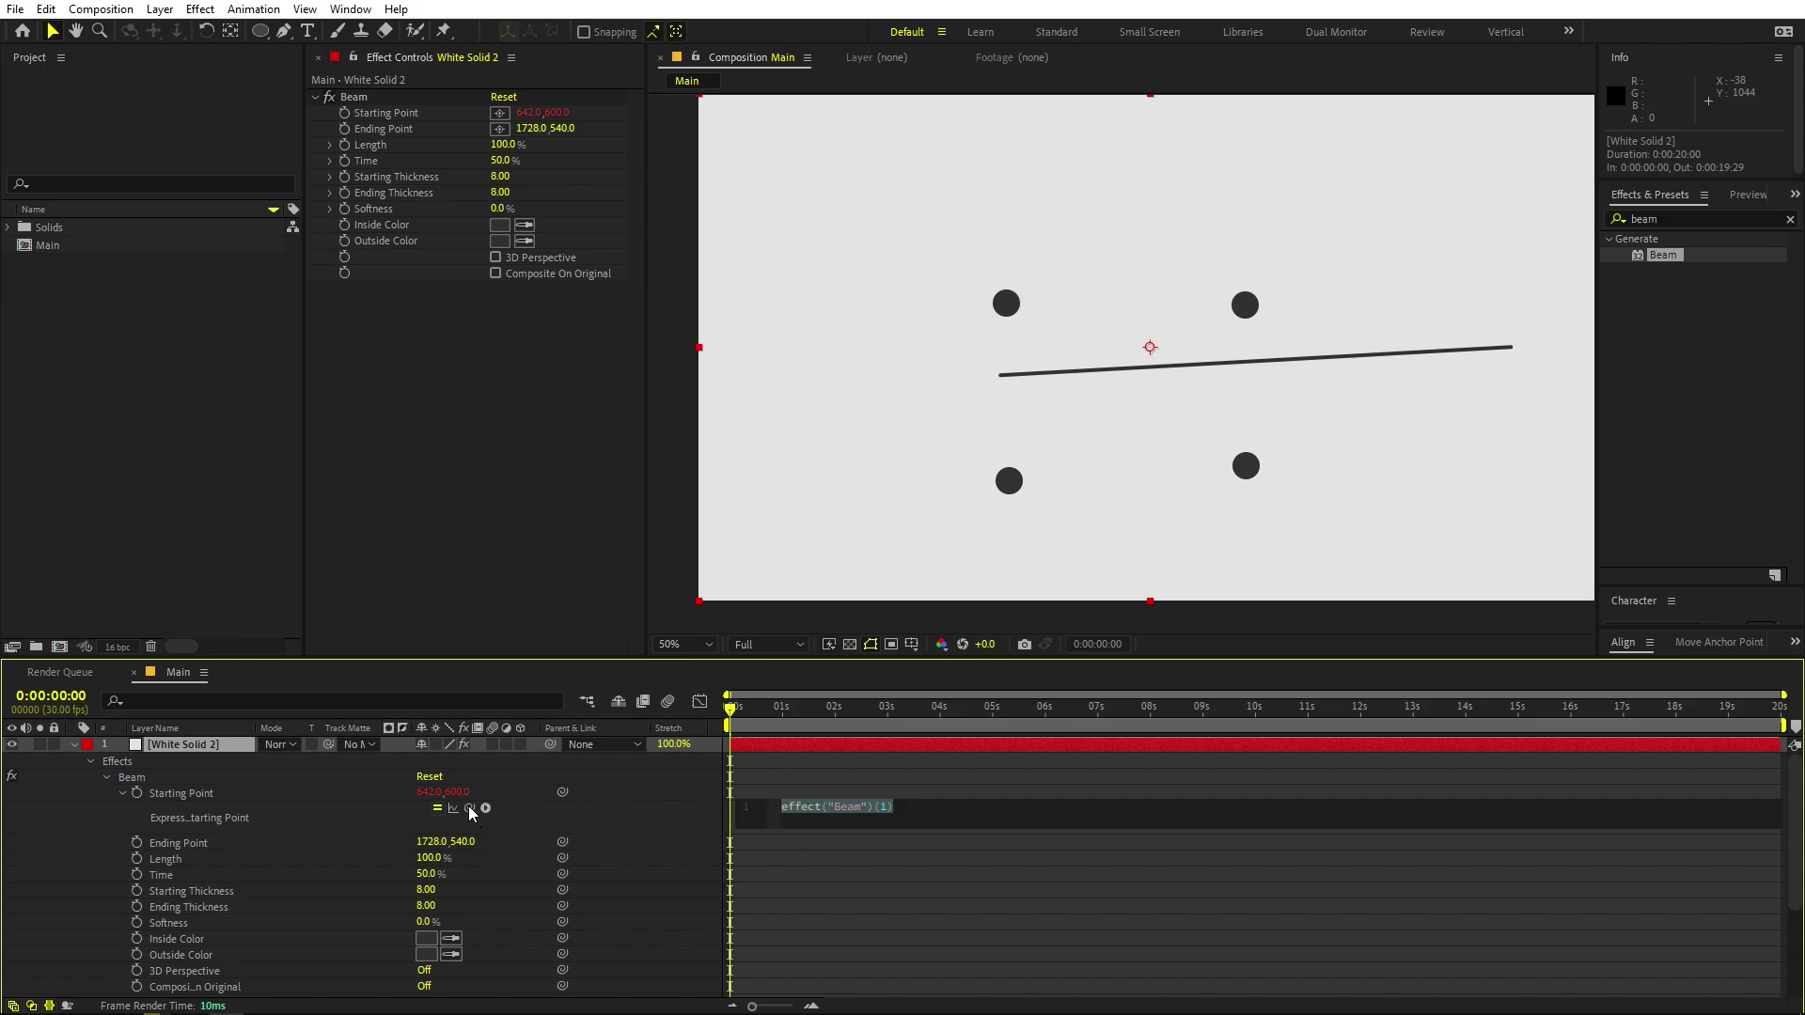
drag(469, 808, 167, 974)
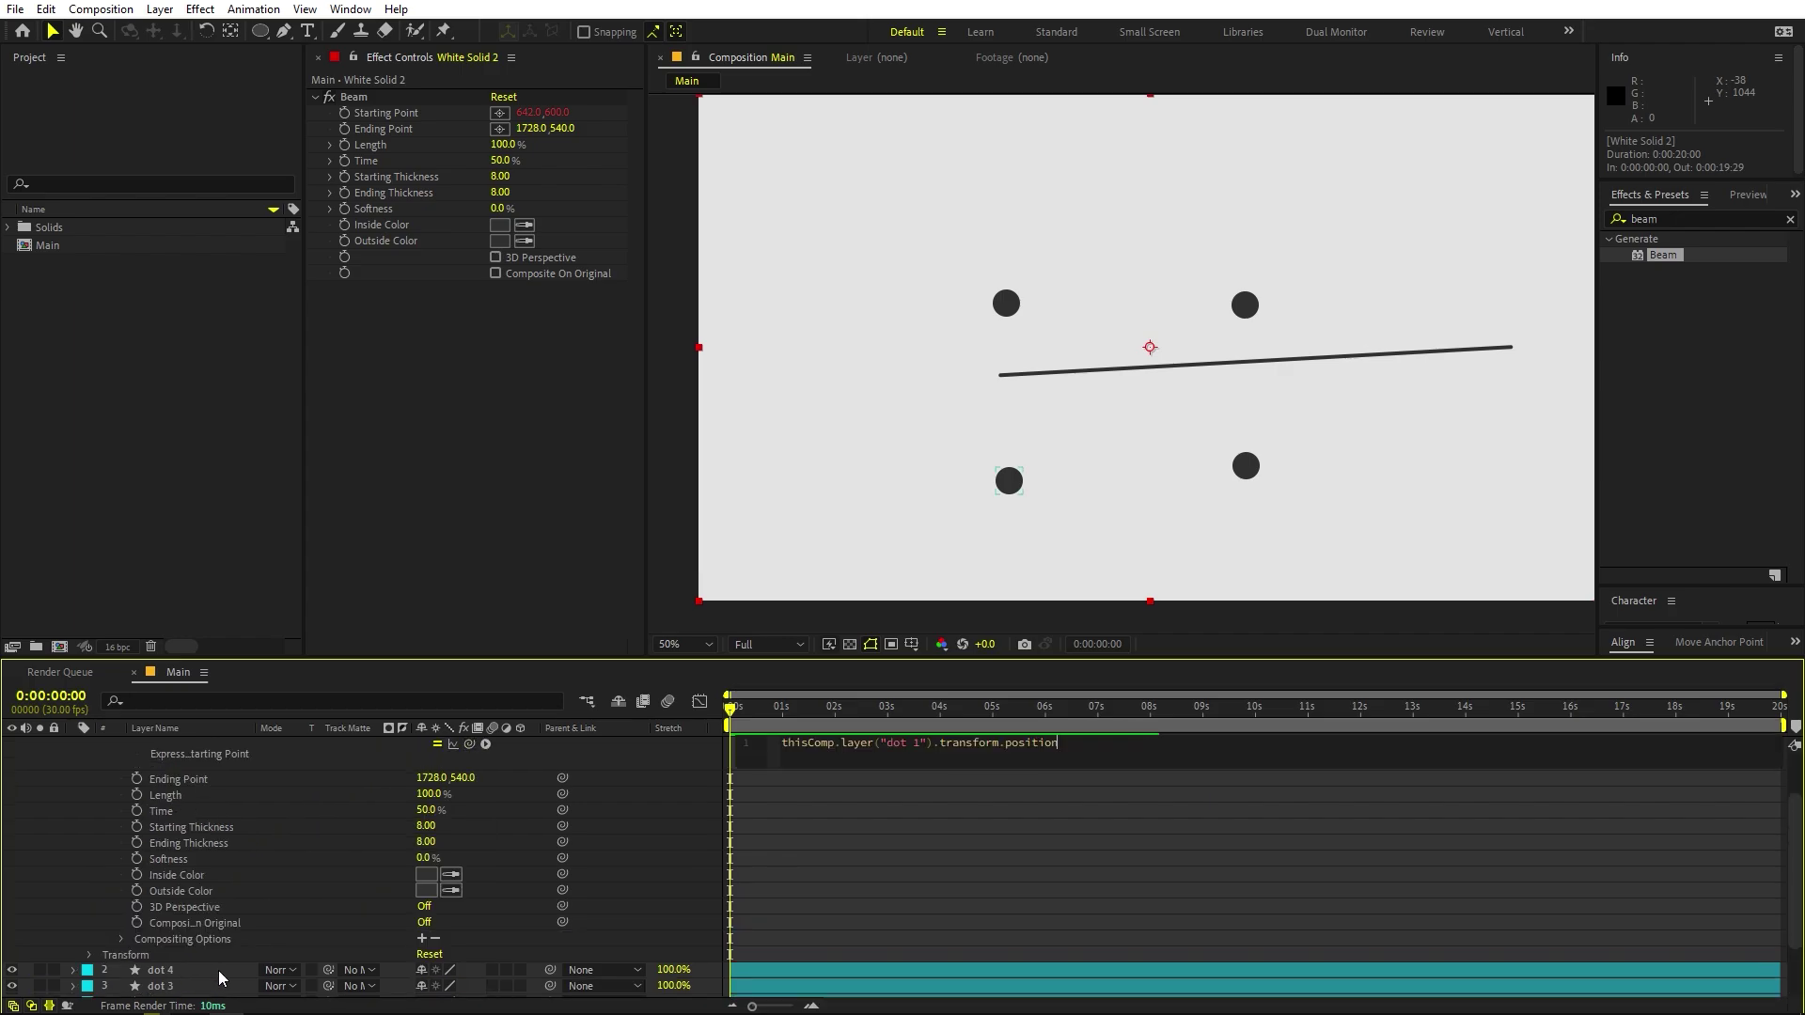
click(961, 883)
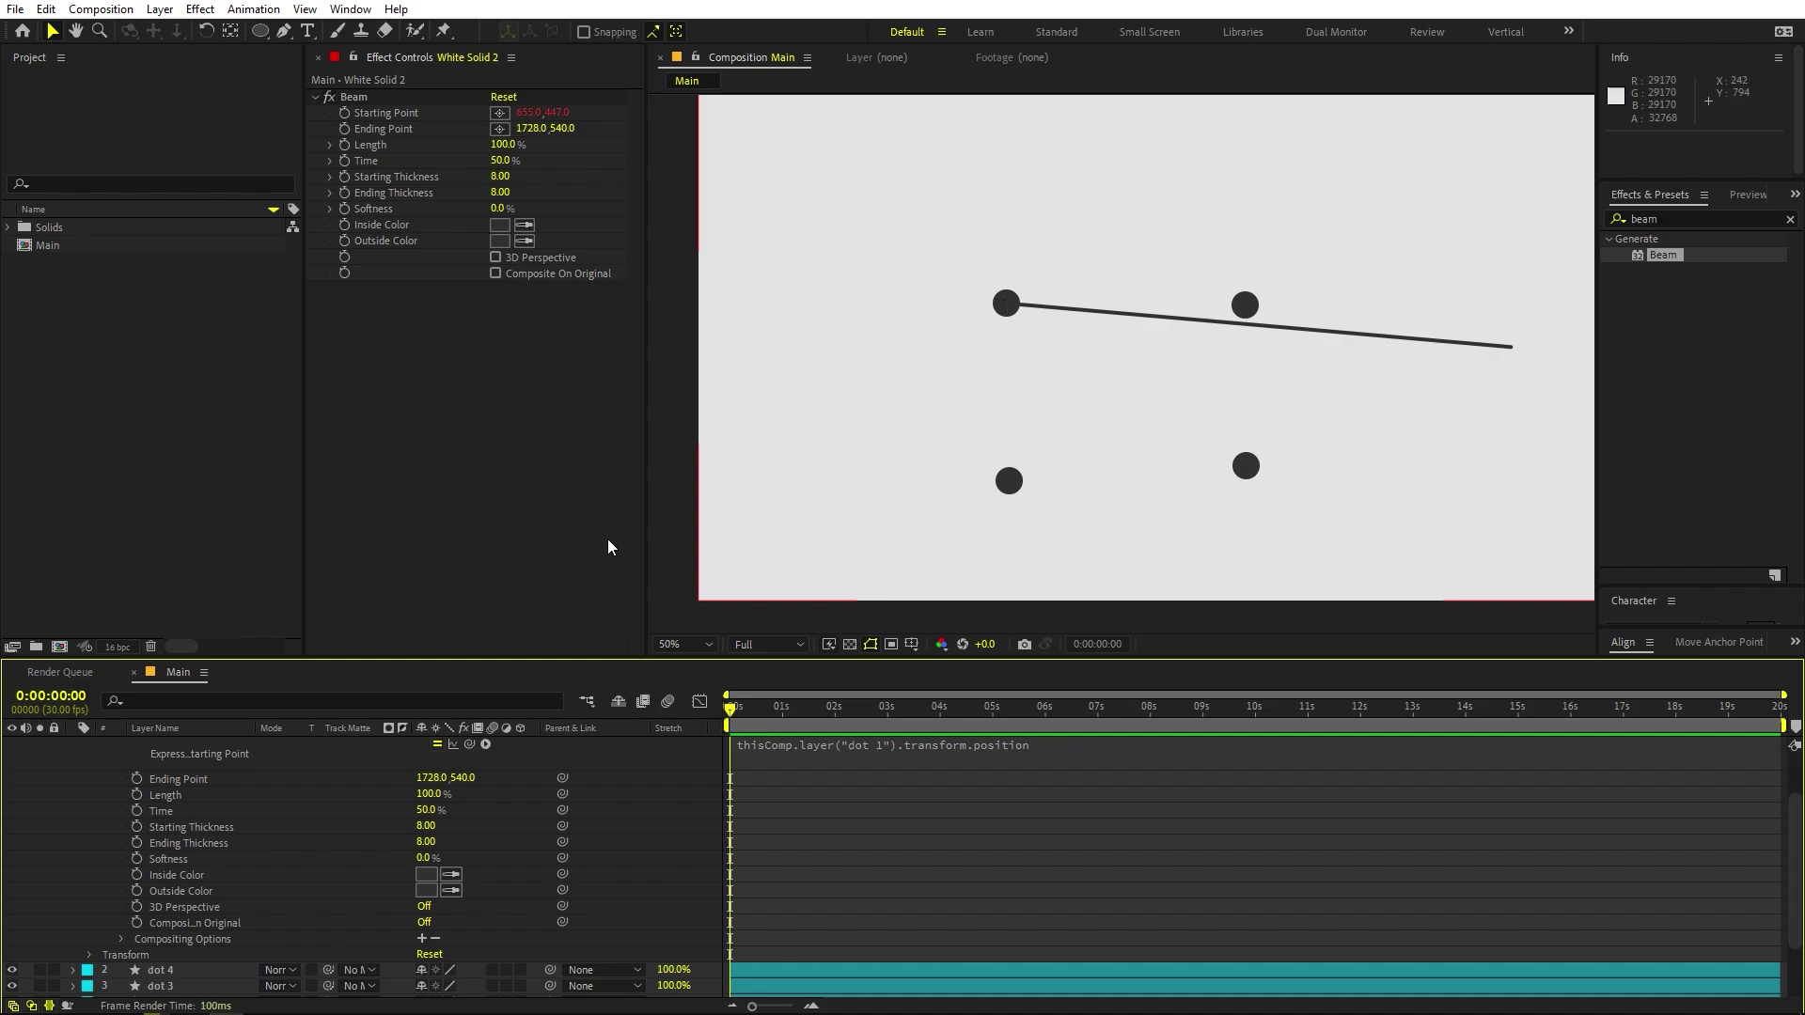
Add an expression to the Beam's Ending Point that links it to dot 2's position.
scroll(269, 877, up, 2)
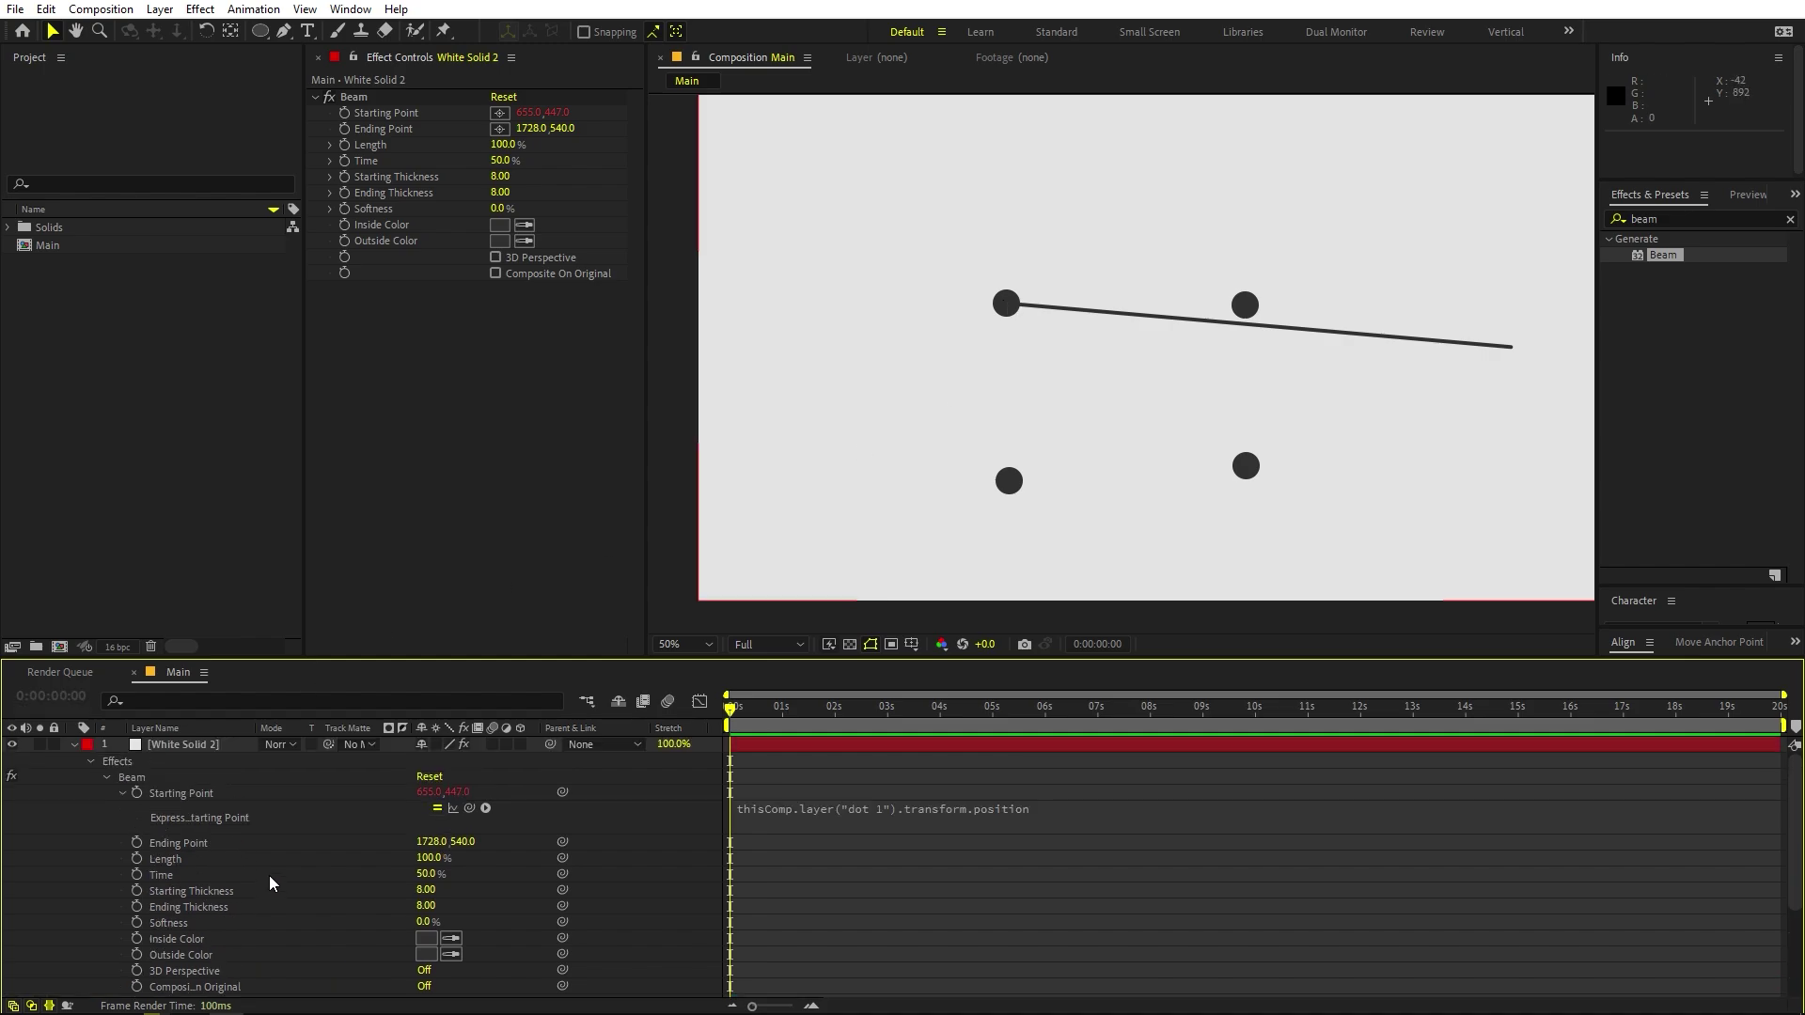
alt+click(137, 843)
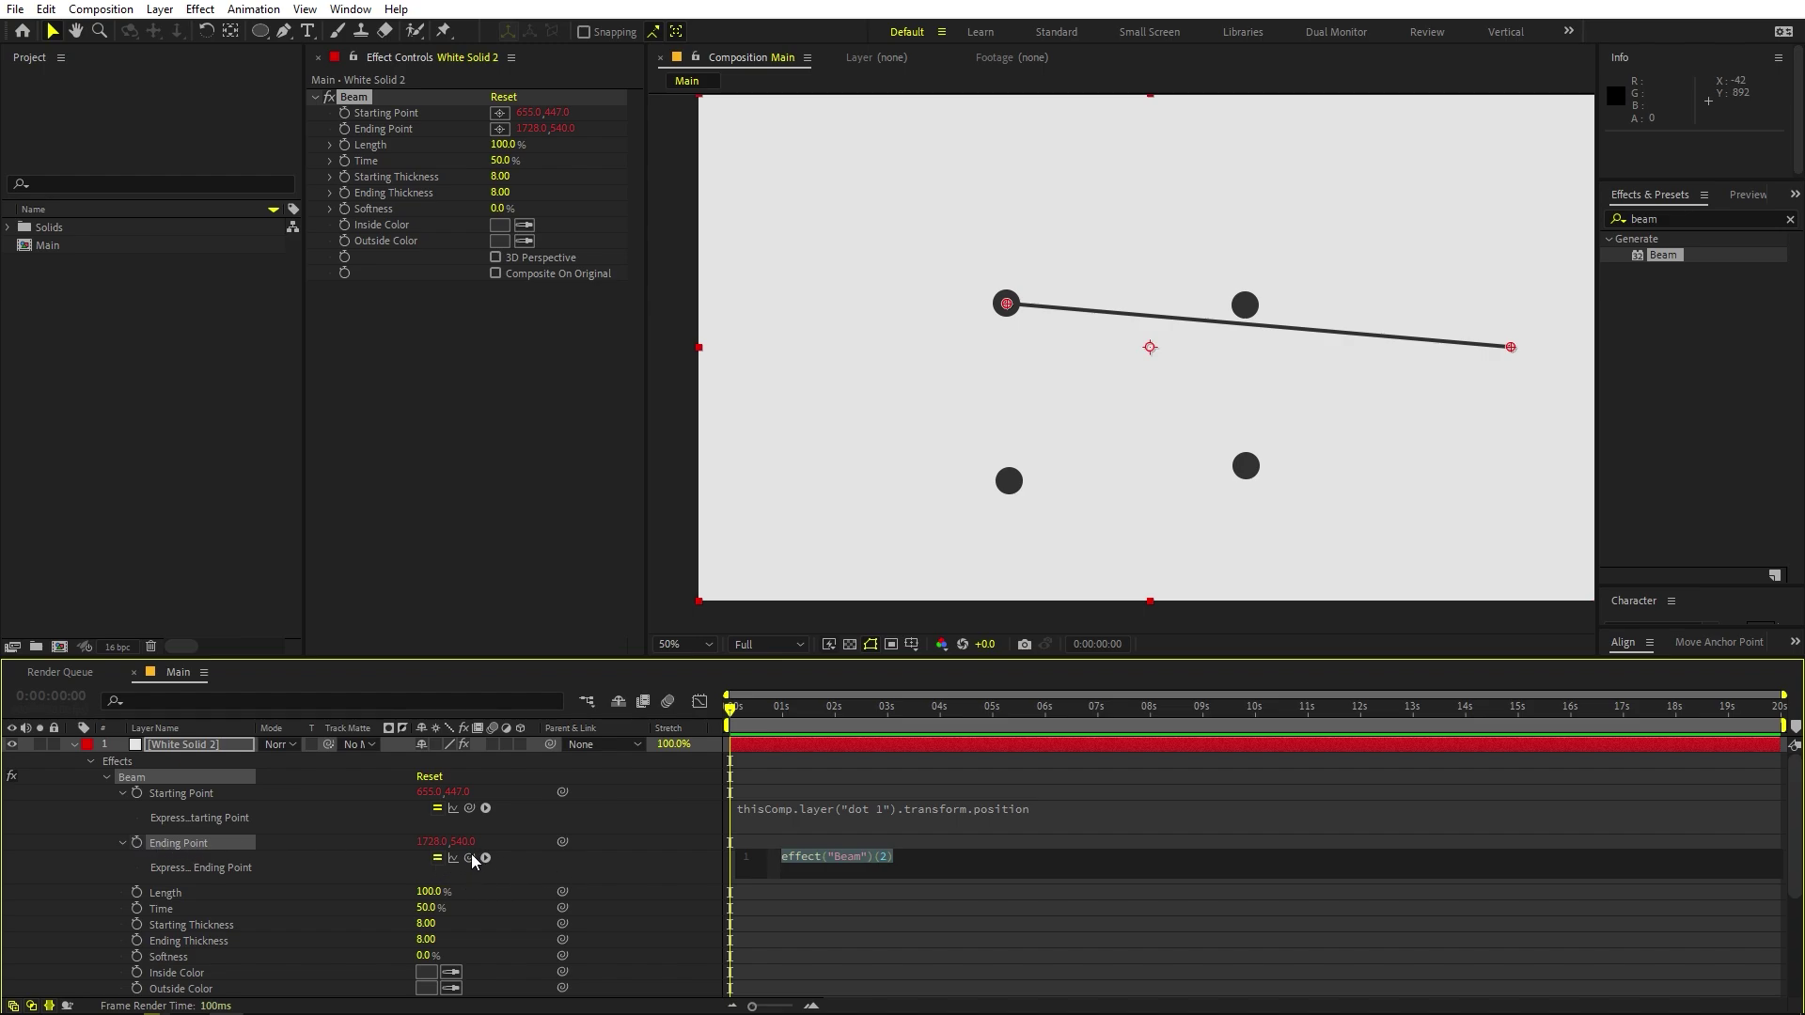
drag(470, 857, 181, 942)
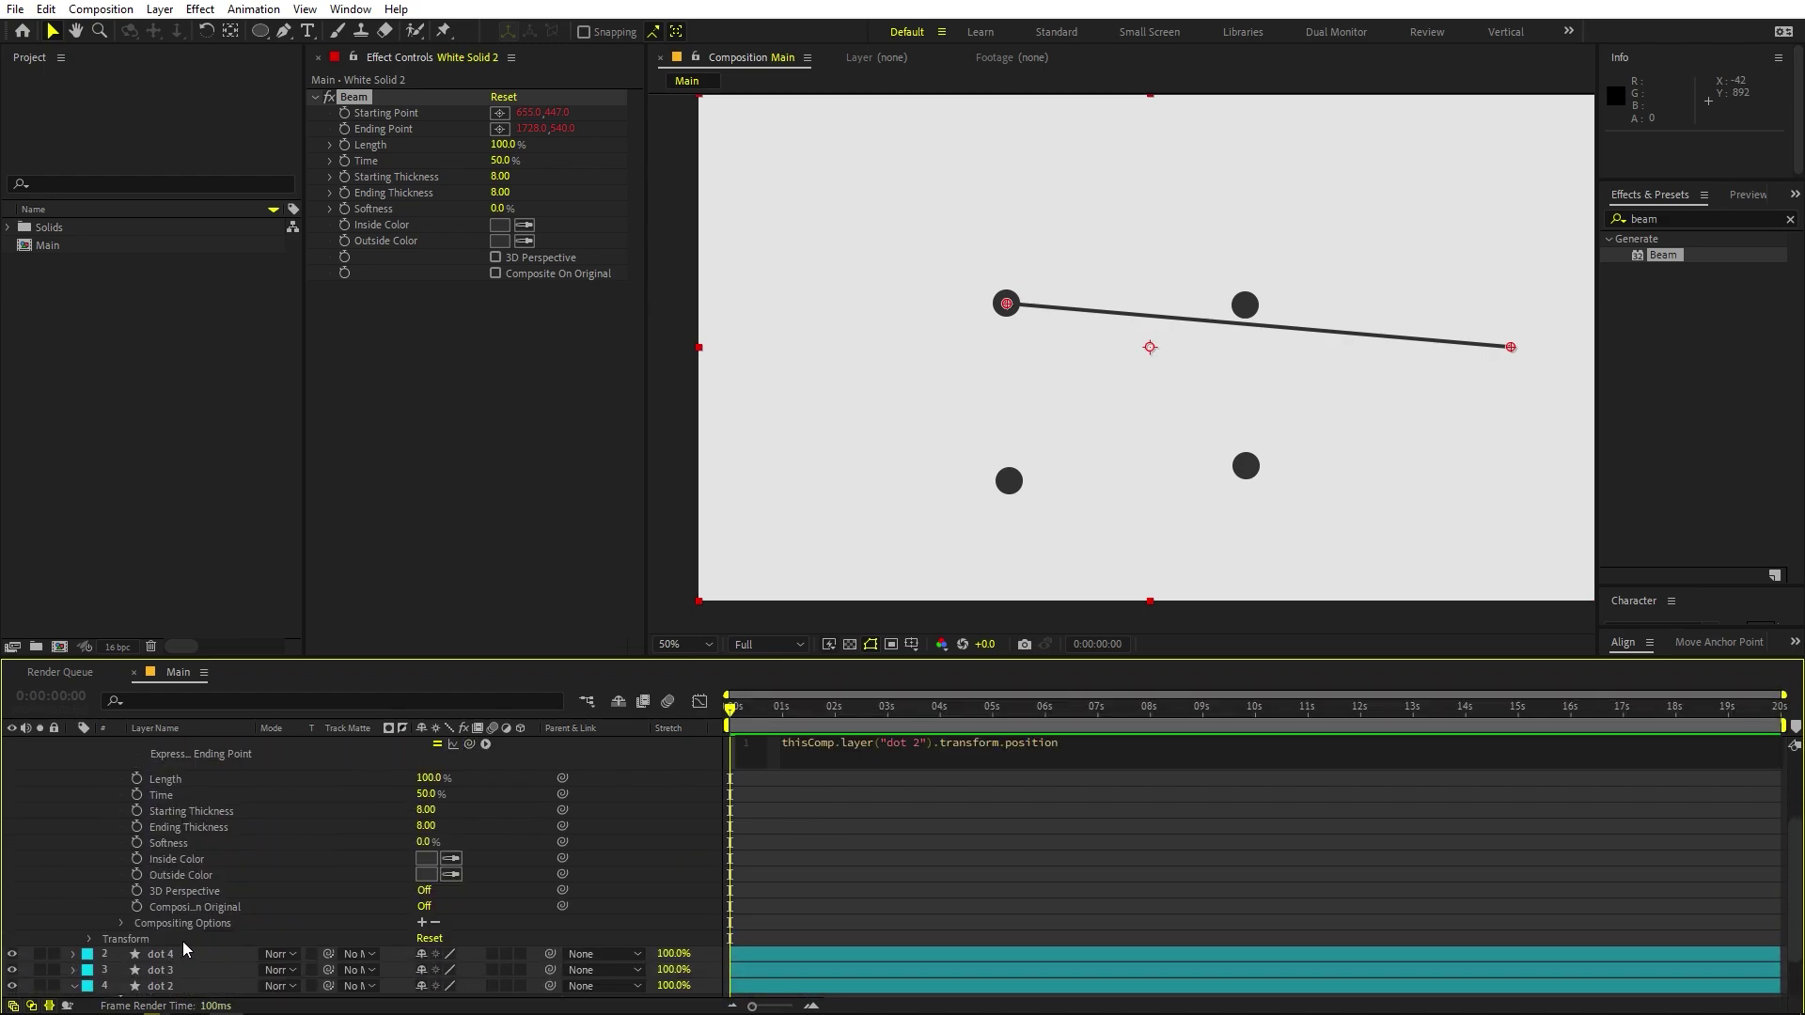
click(1077, 854)
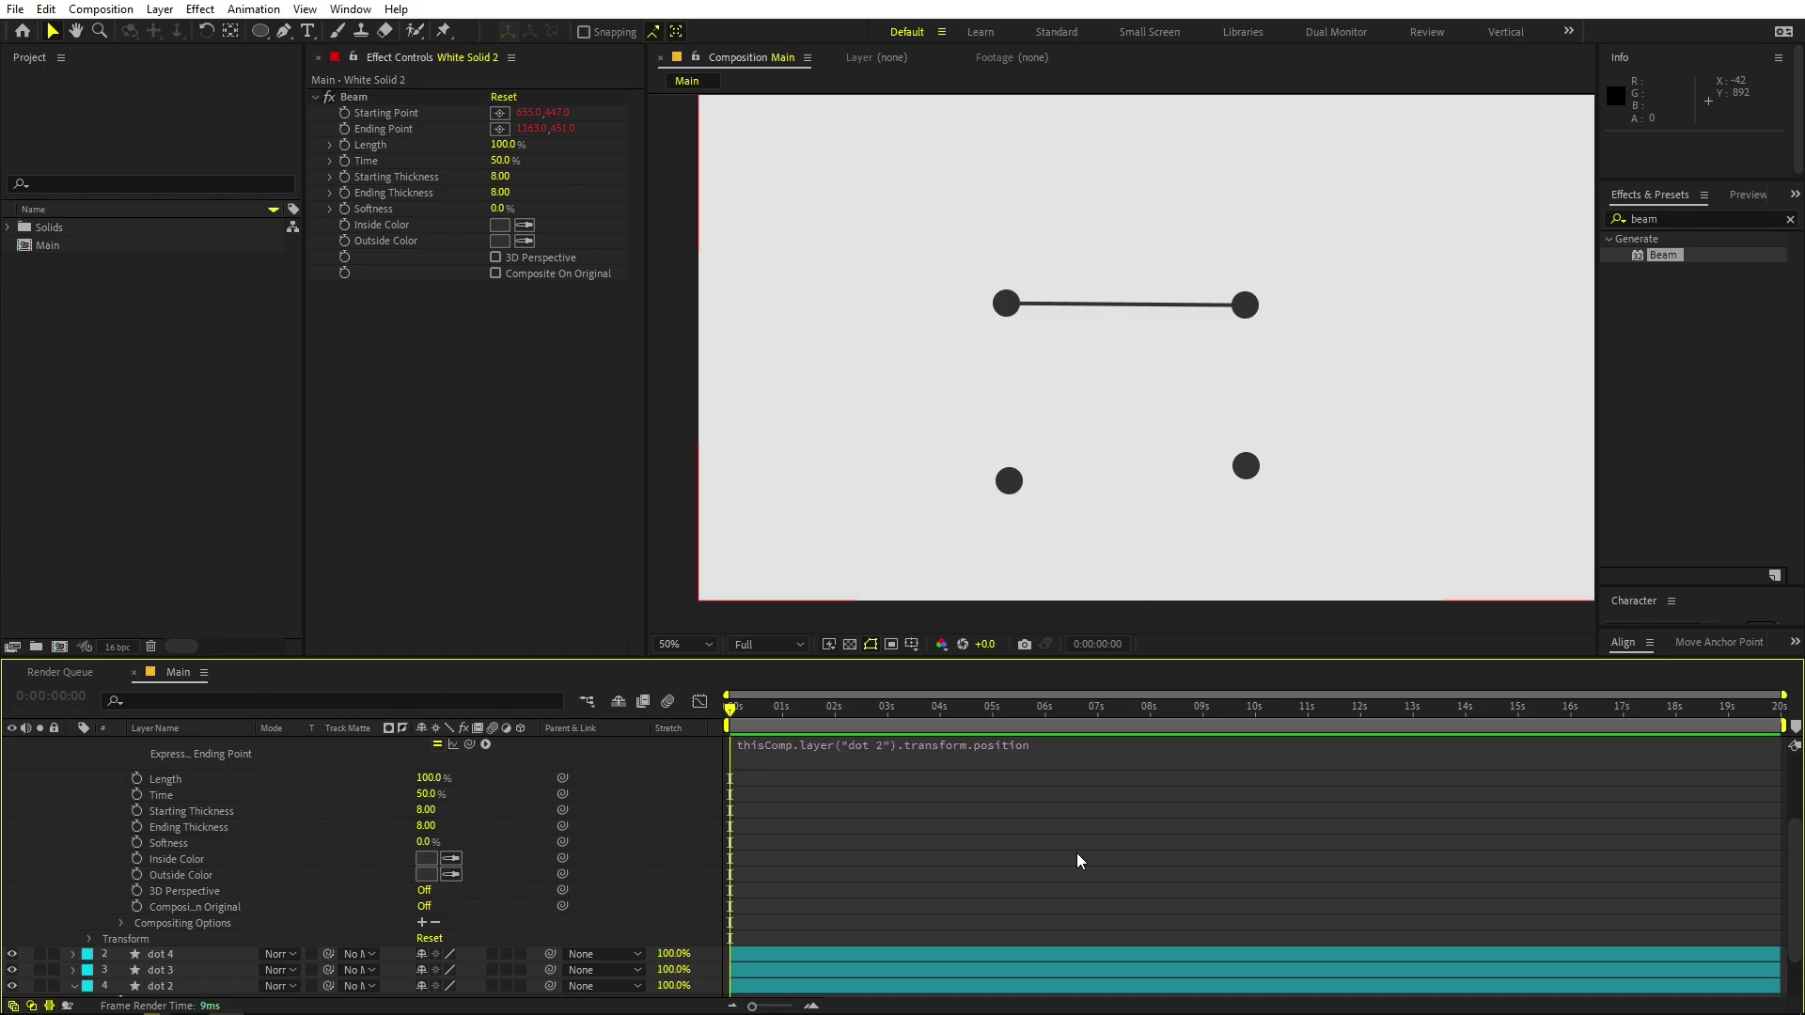
Move dot 1 a short way to test the beam's link, and undo the move.
click(1005, 308)
scroll(191, 918, down, 2)
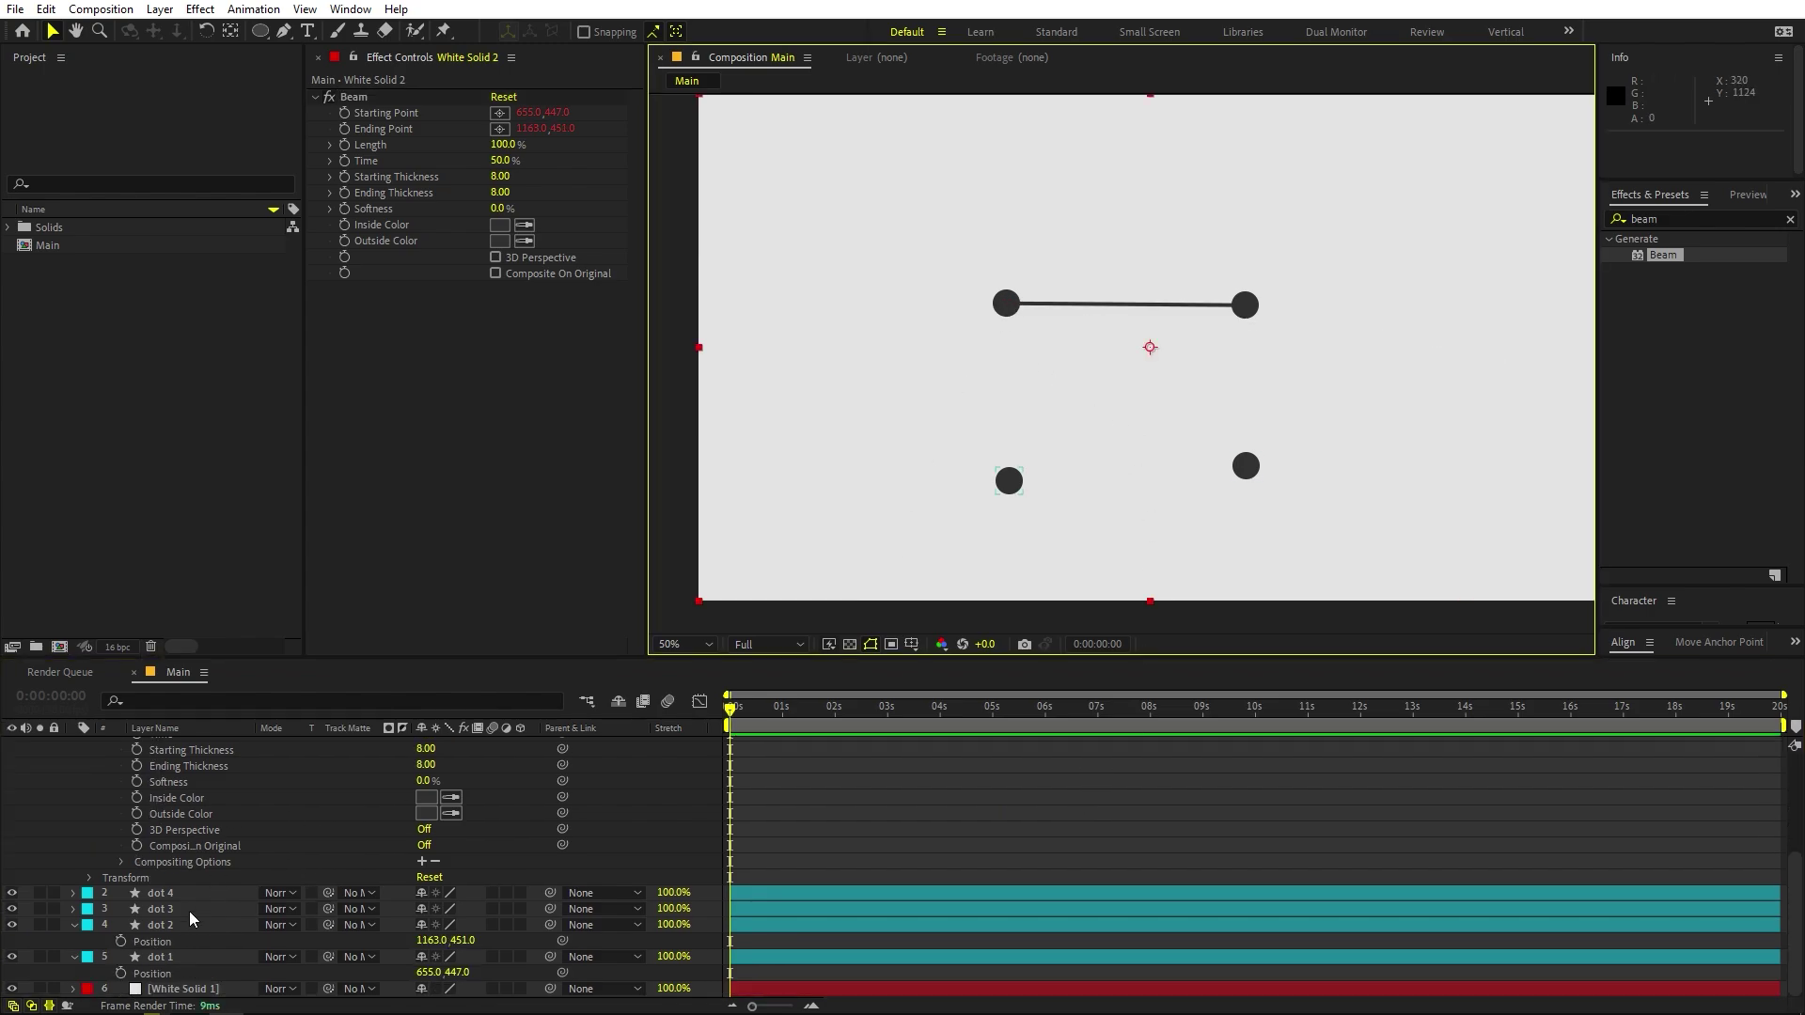
click(165, 966)
drag(1003, 298, 936, 310)
key(ctrl+z)
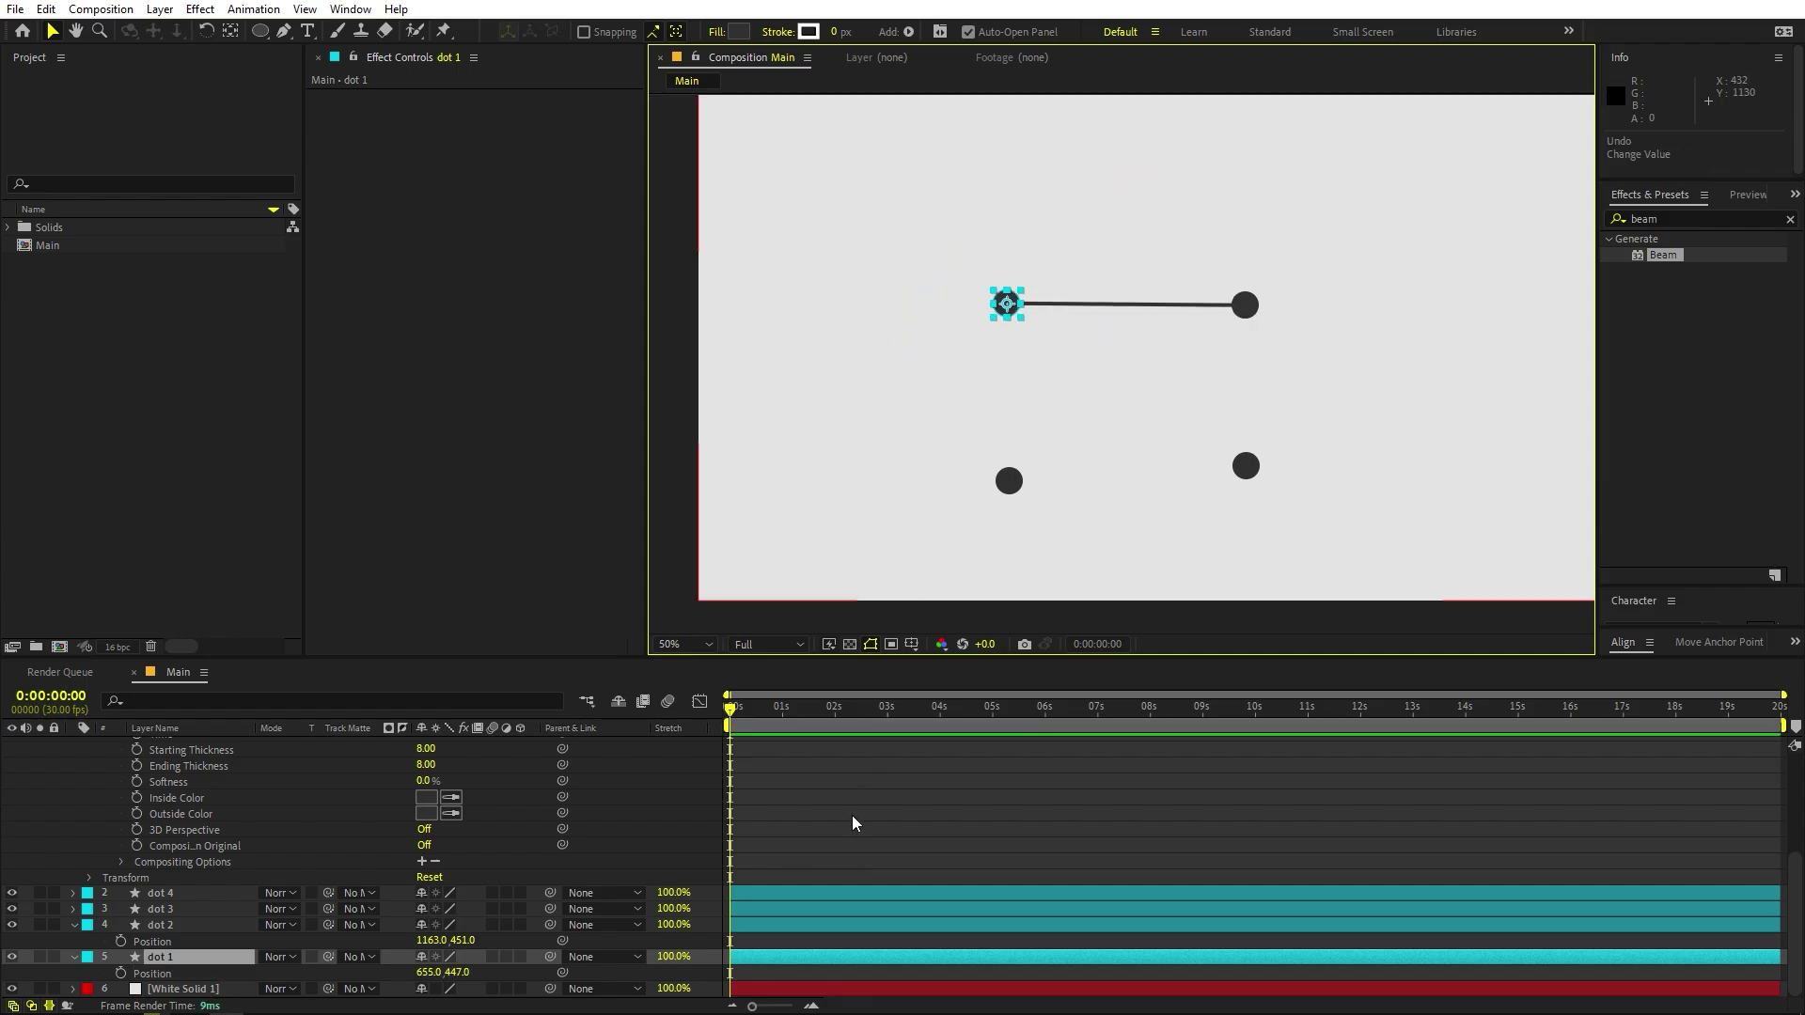
Duplicate the White Solid 2 beam layer and change the lower one's Starting Point expression to reference "dot 3".
scroll(849, 818, up, 3)
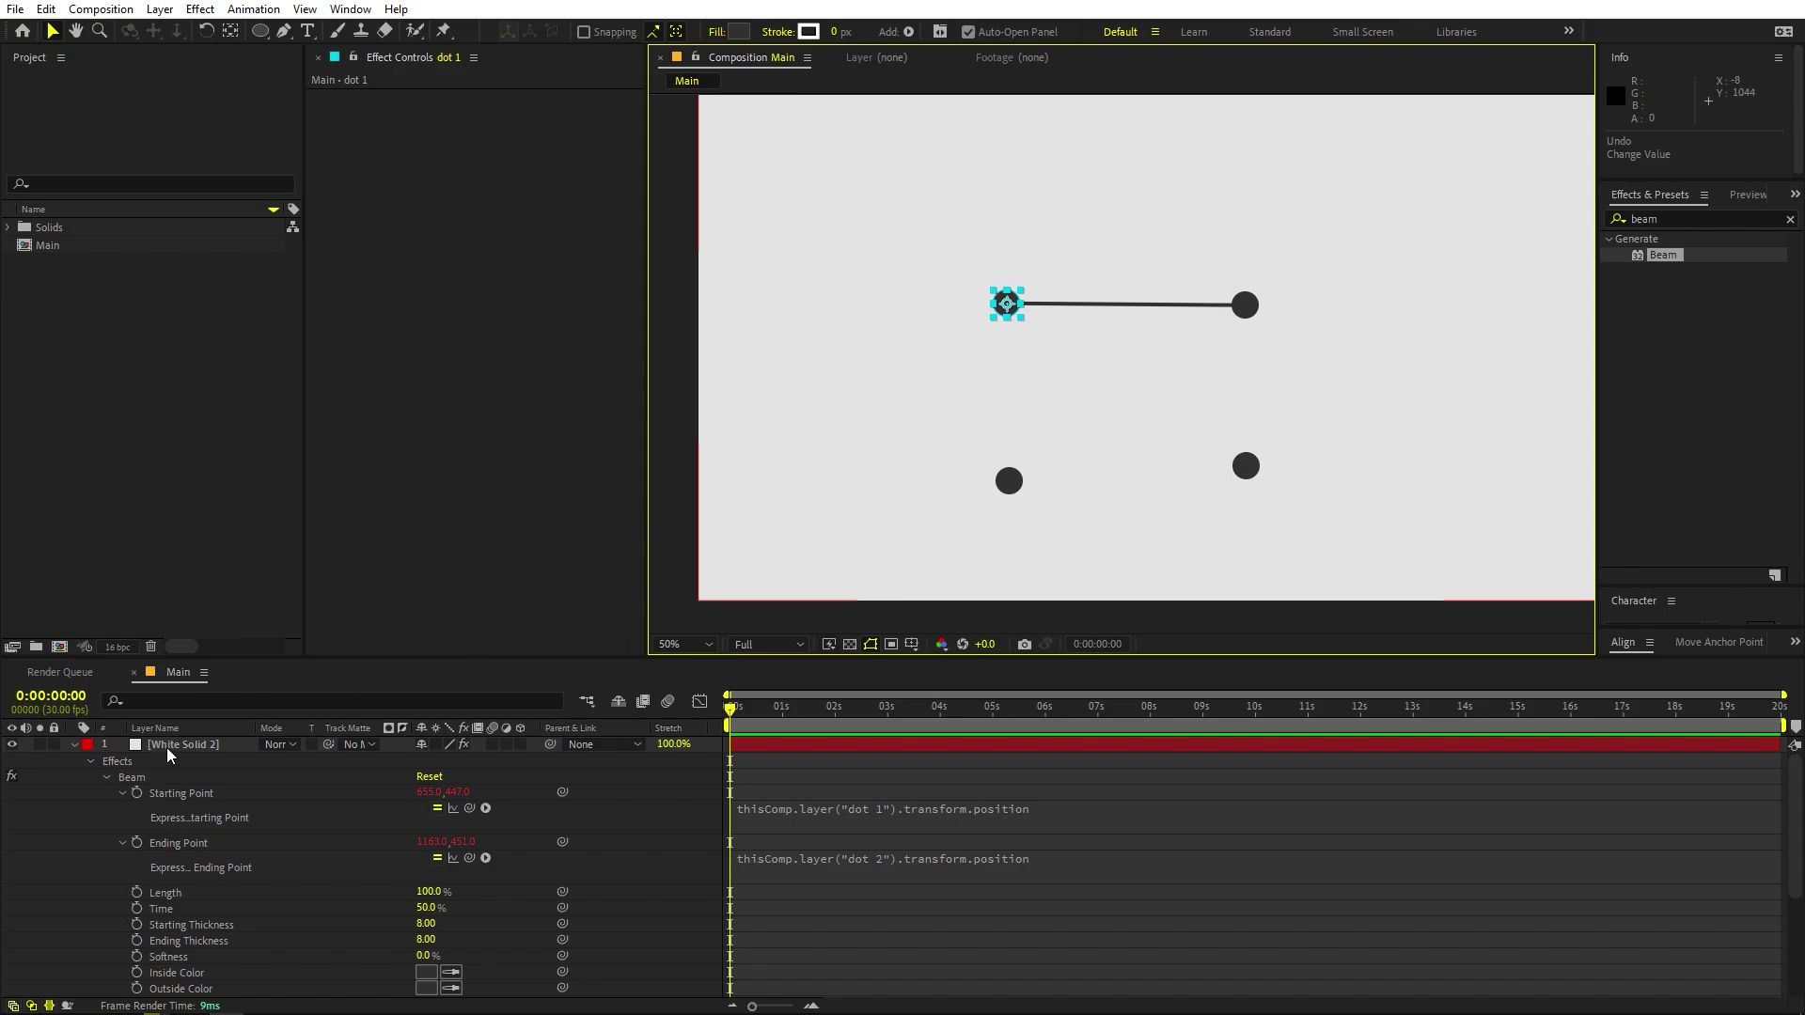
click(117, 746)
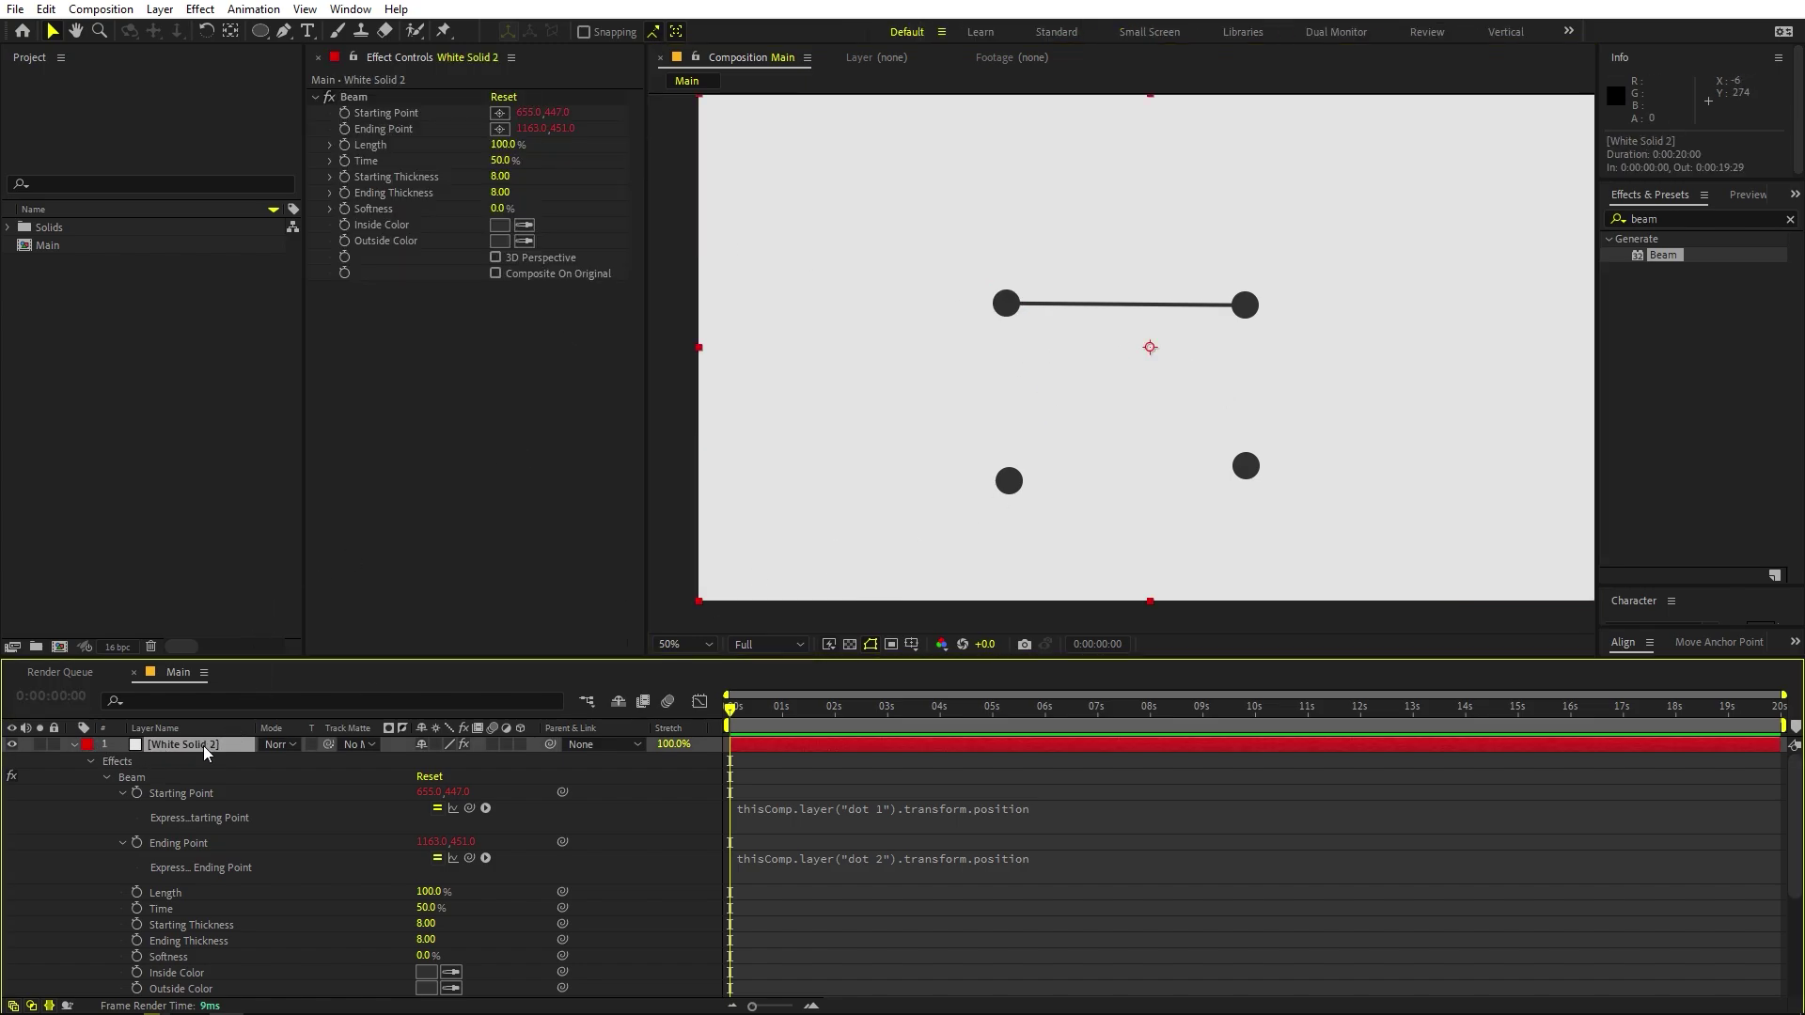
key(ctrl+d)
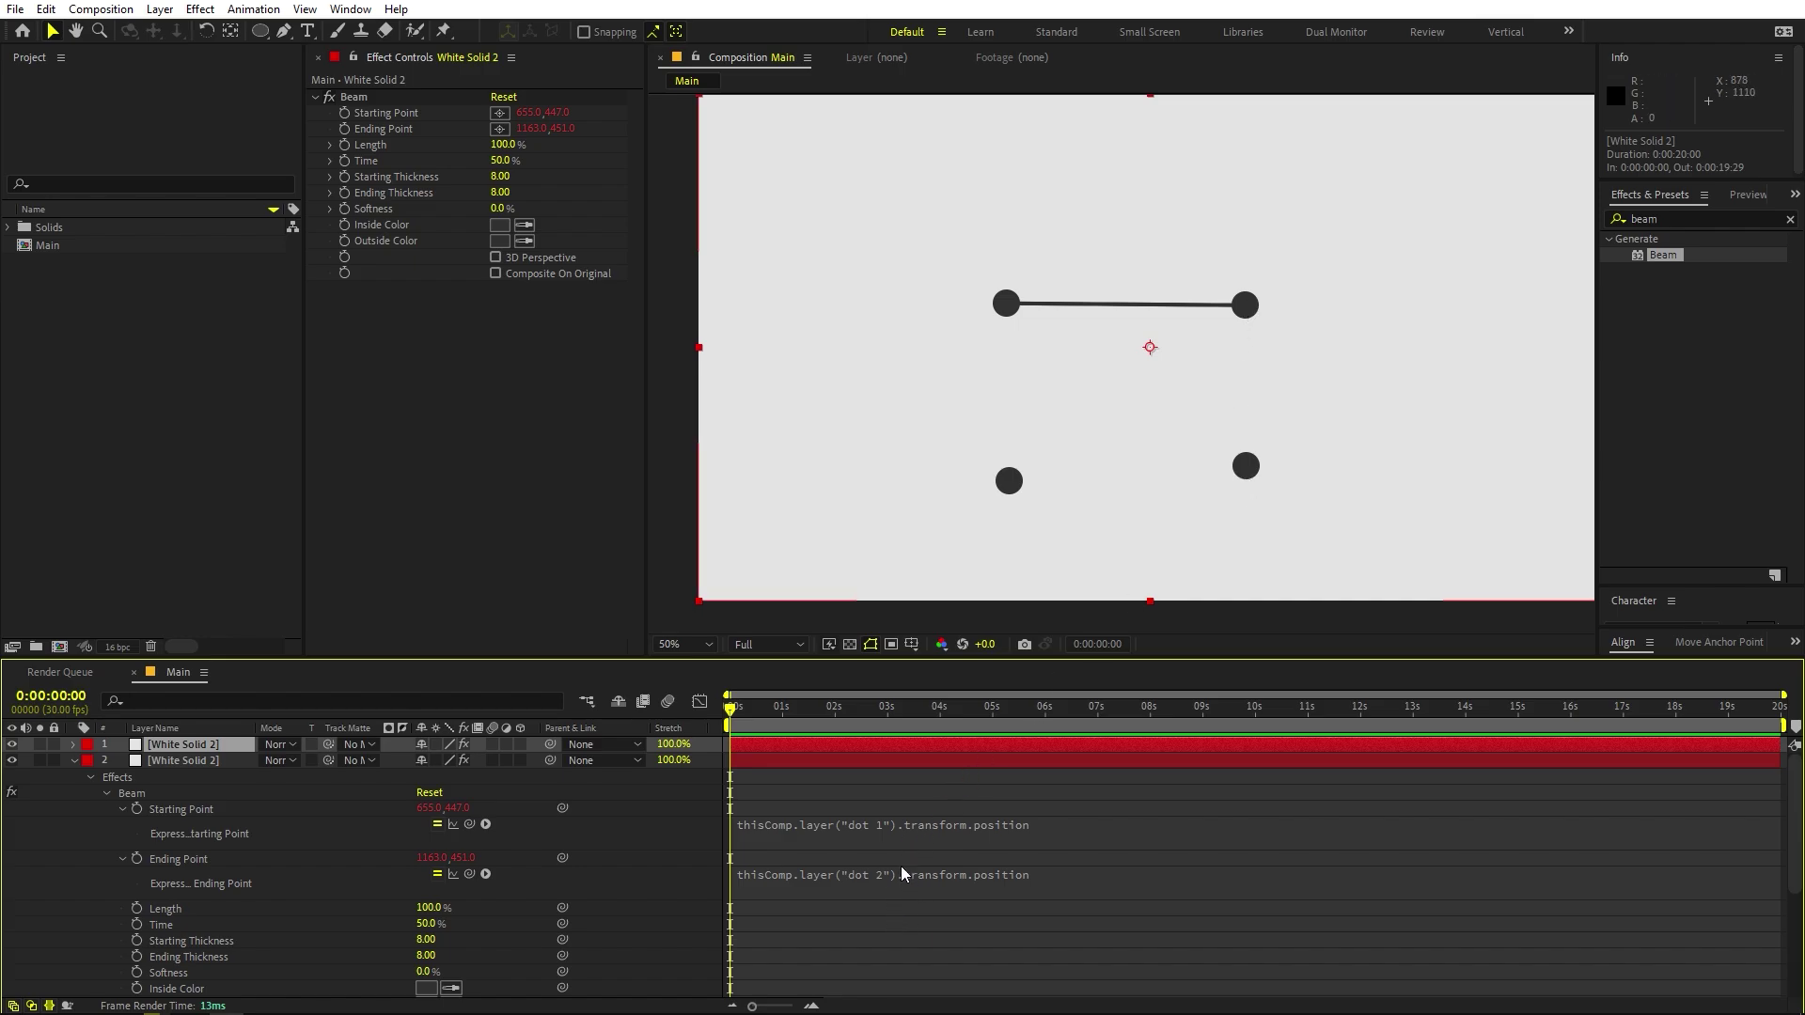
click(885, 825)
click(912, 824)
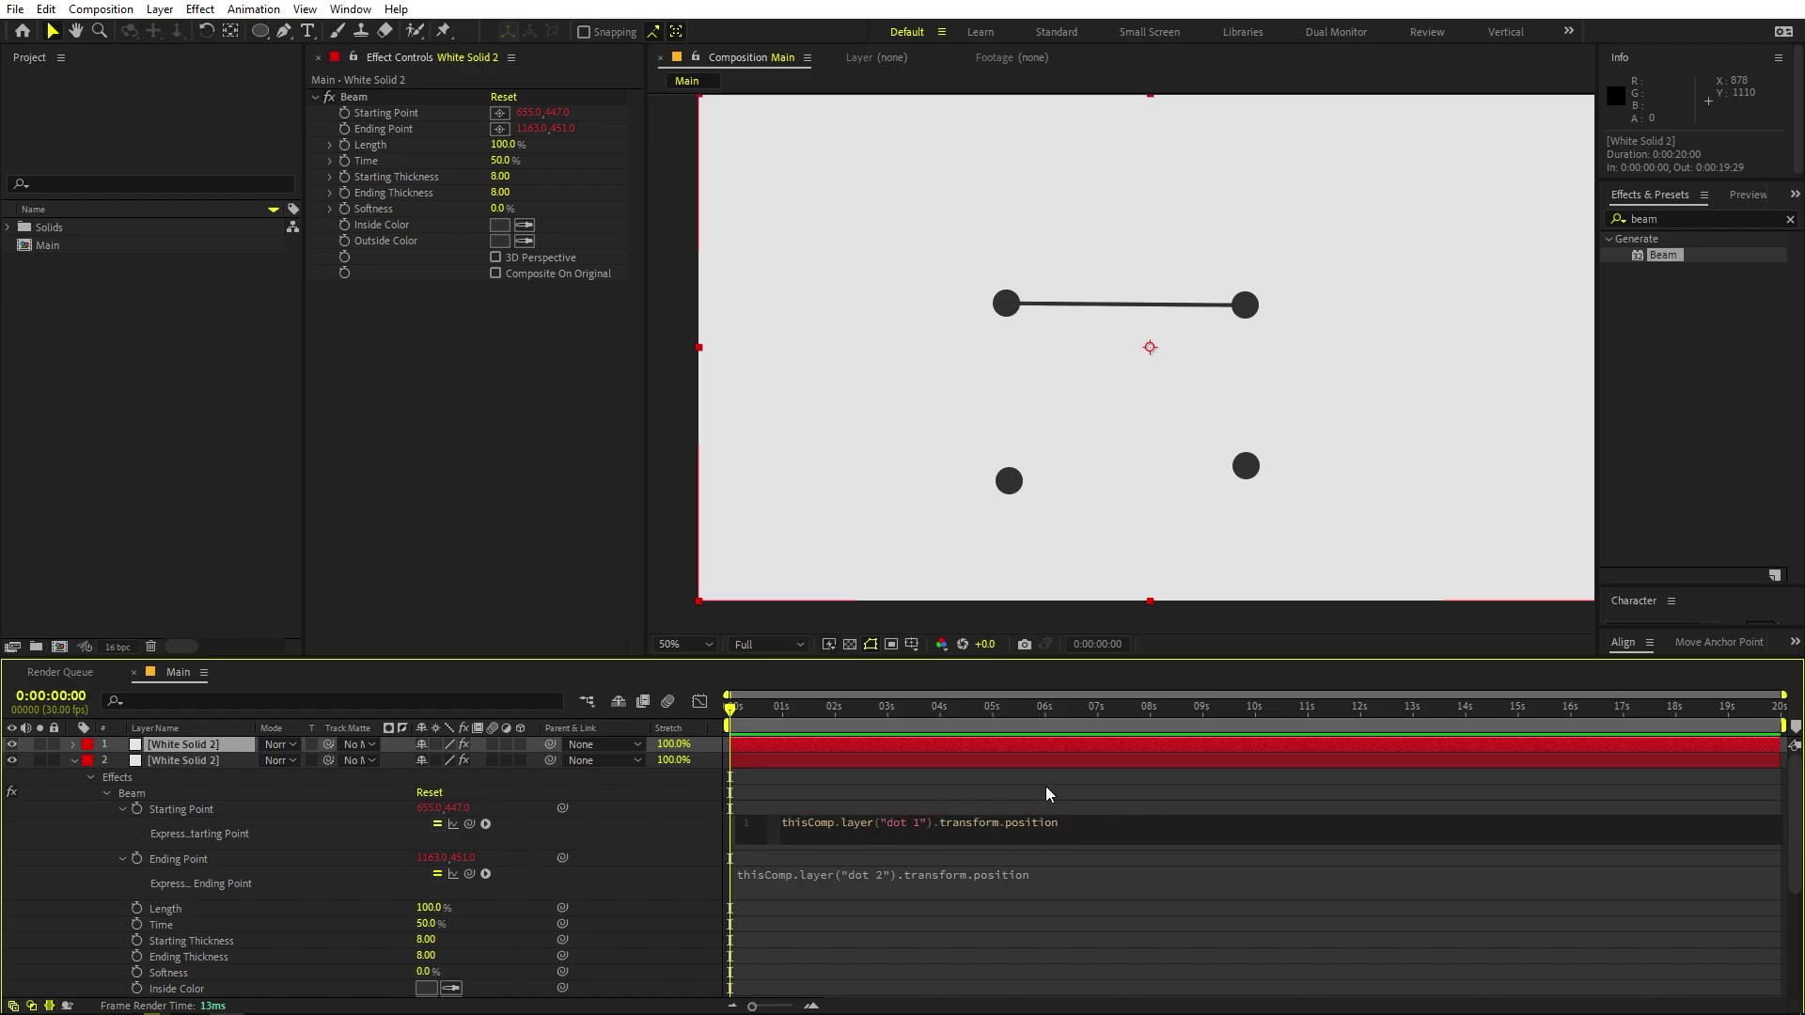
key(shift+Right)
text(3)
click(1026, 780)
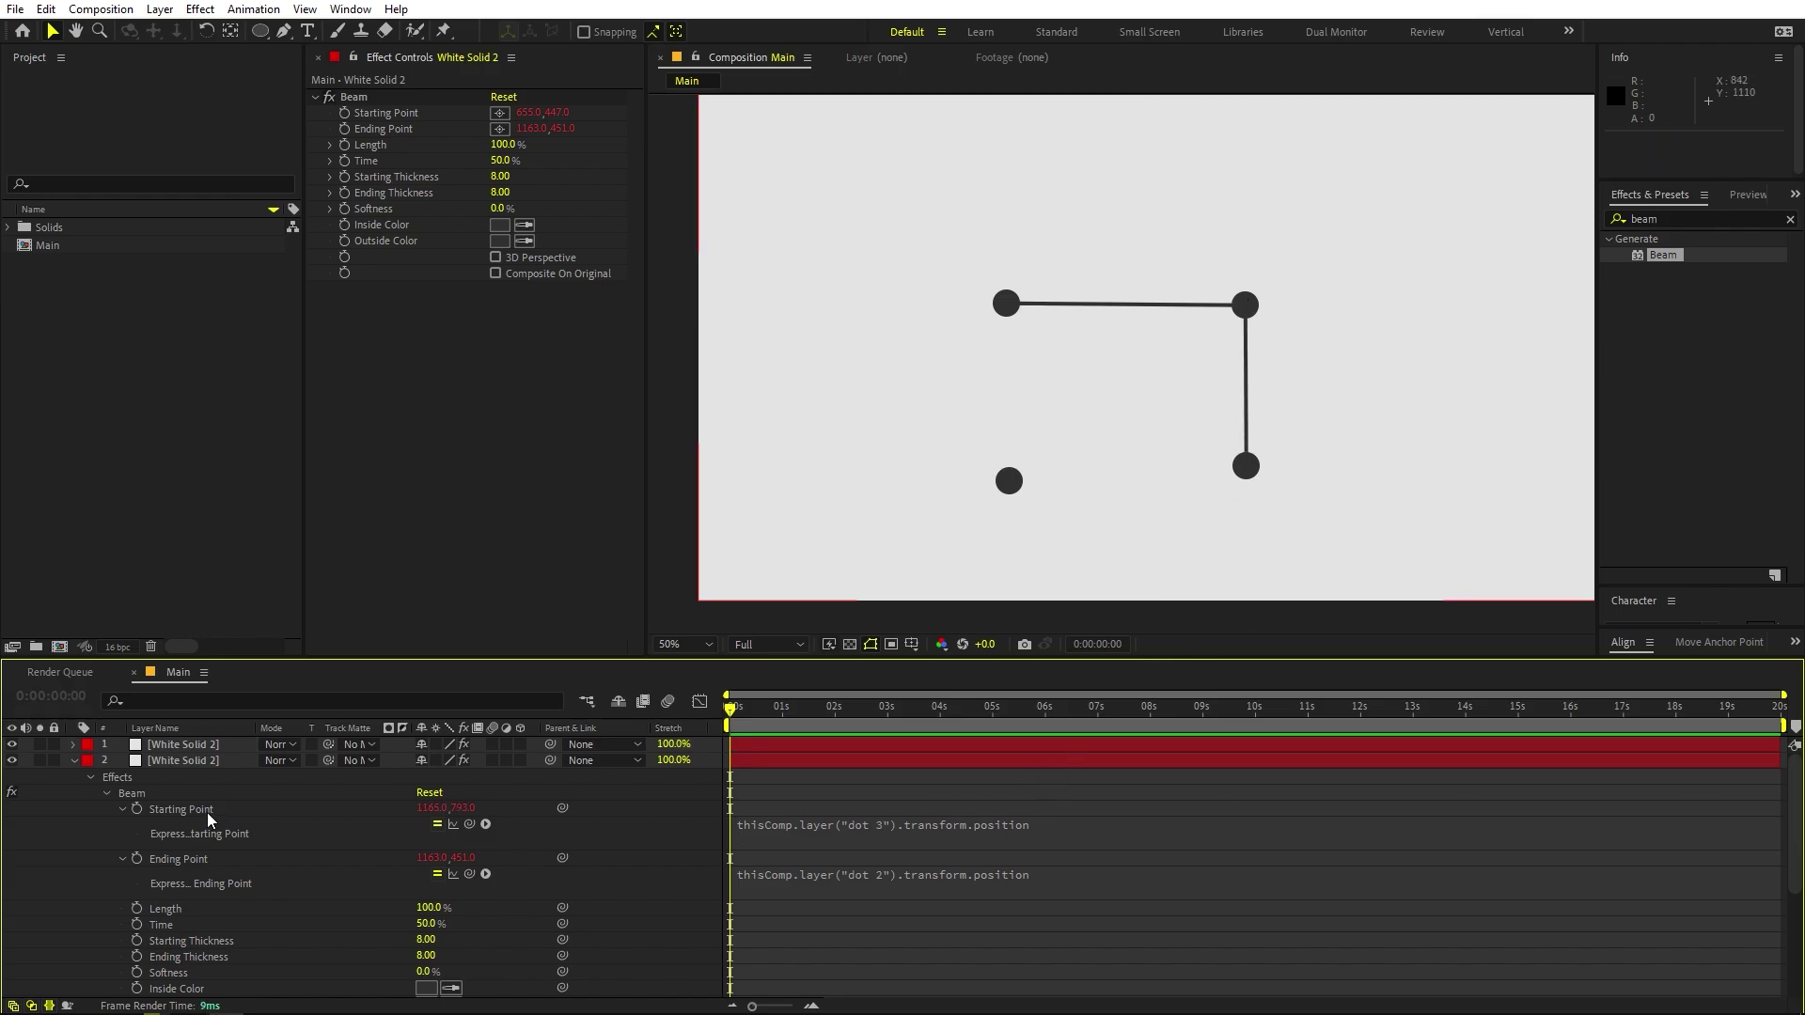
Duplicate the beam layer joining dots 2 and 3 and change the lower one's Ending Point expression to reference "dot 4".
click(192, 762)
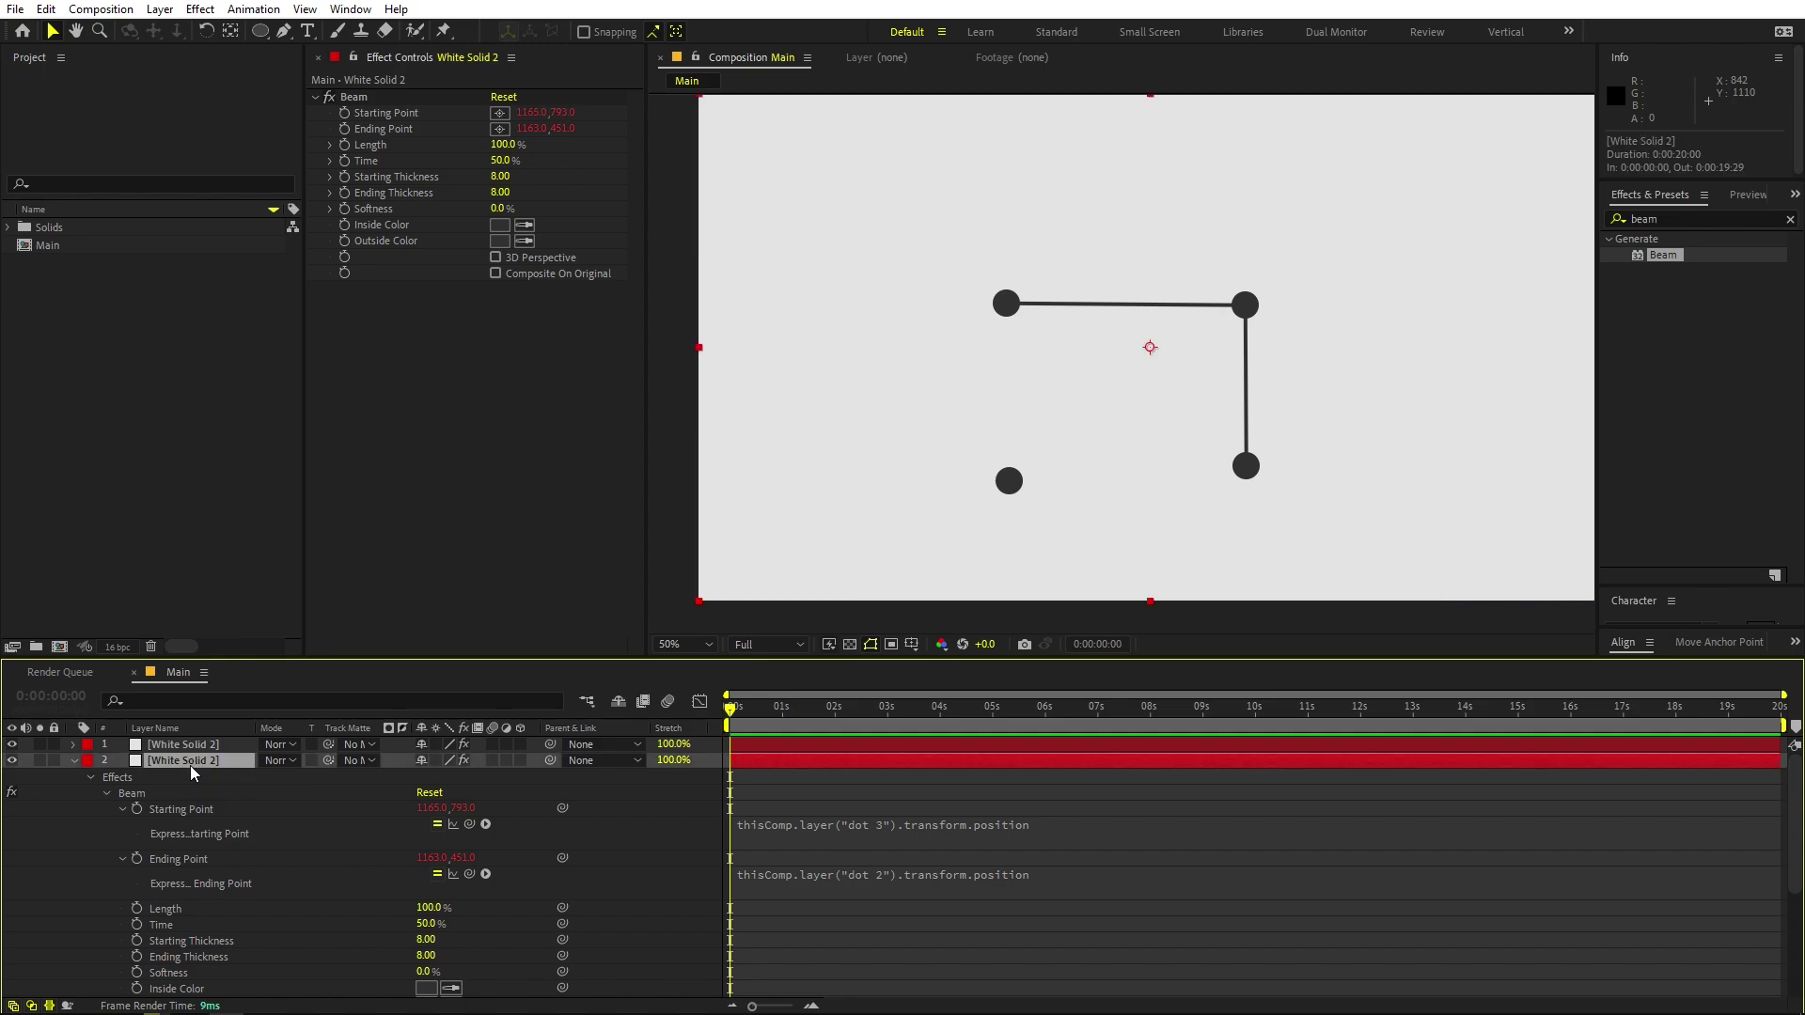
key(ctrl+d)
click(912, 846)
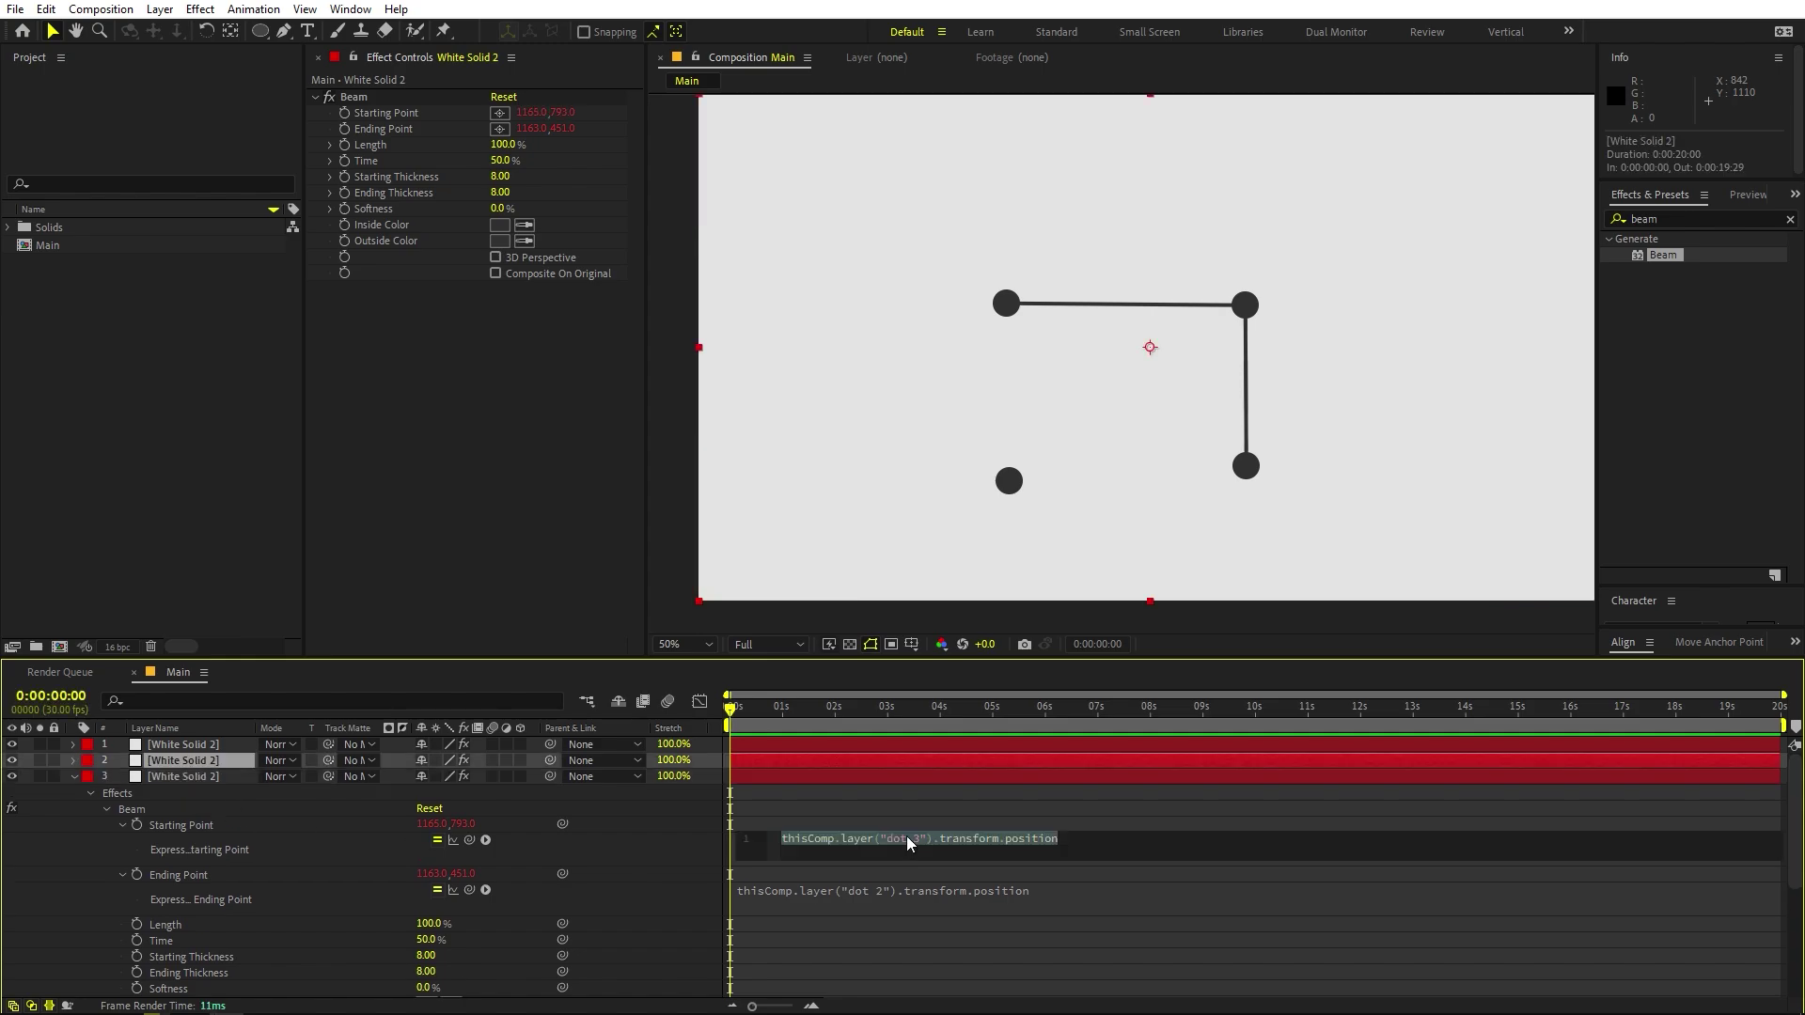
click(882, 888)
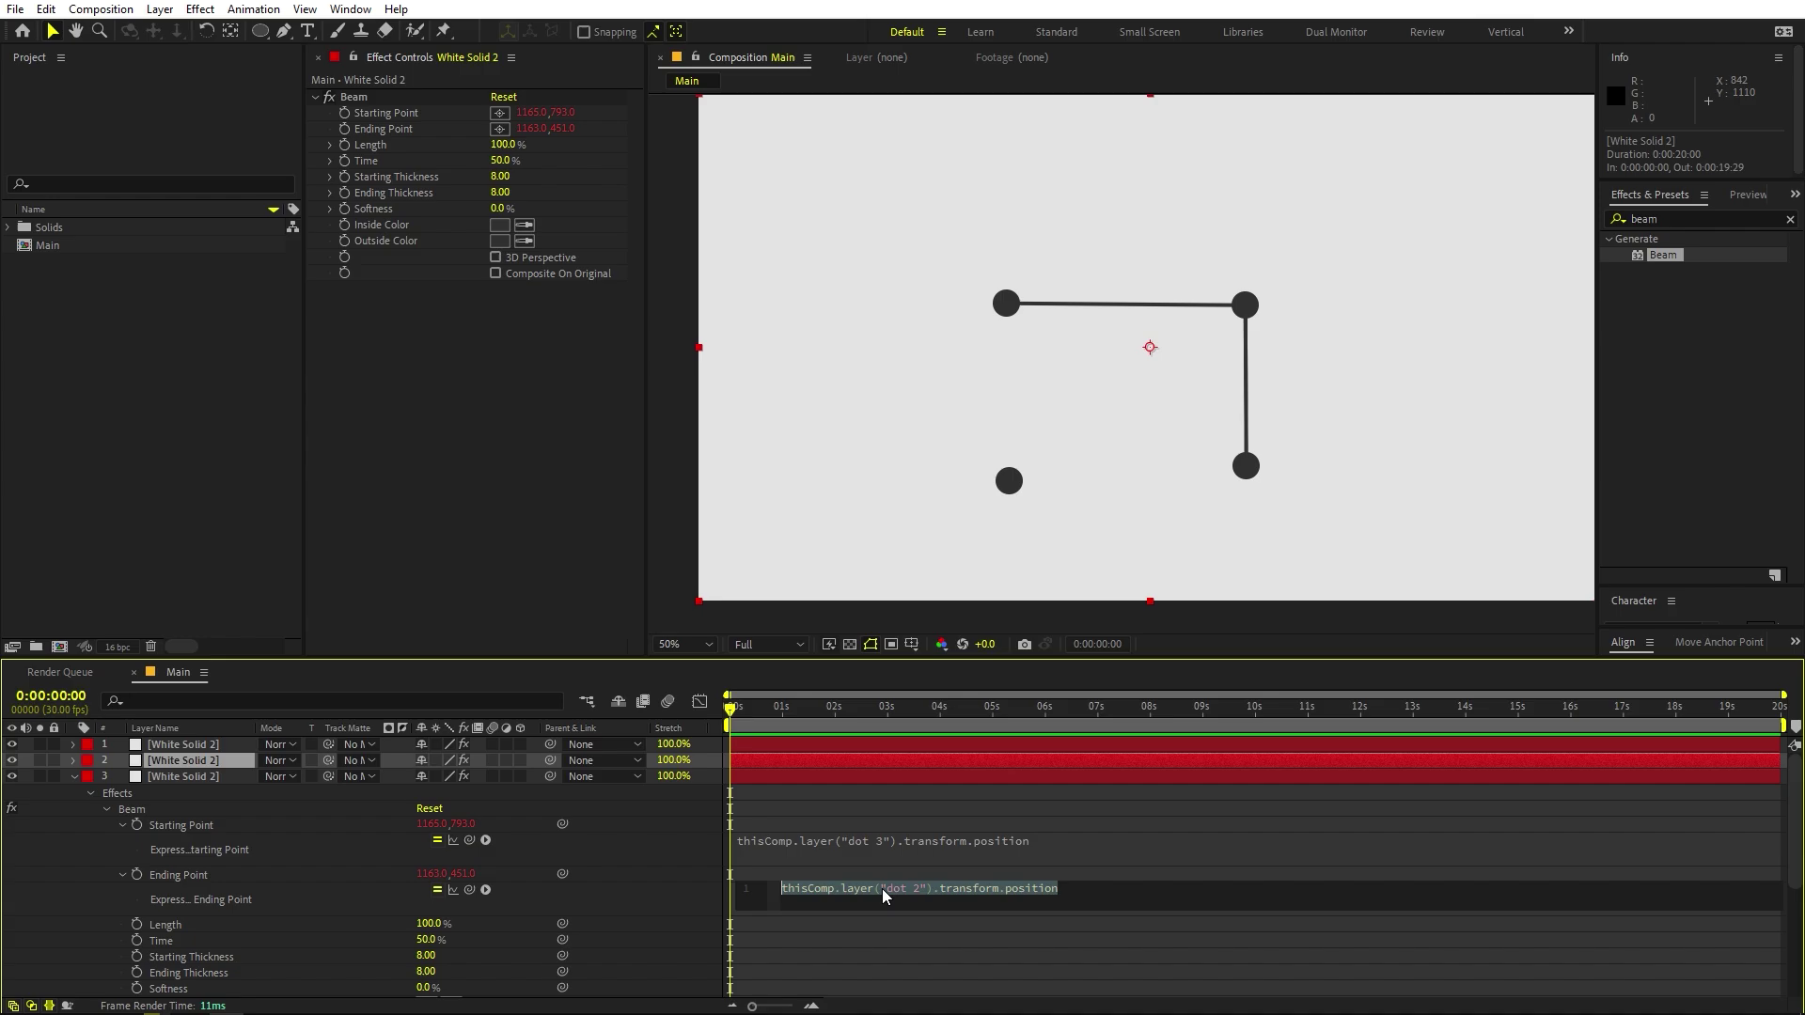
click(918, 888)
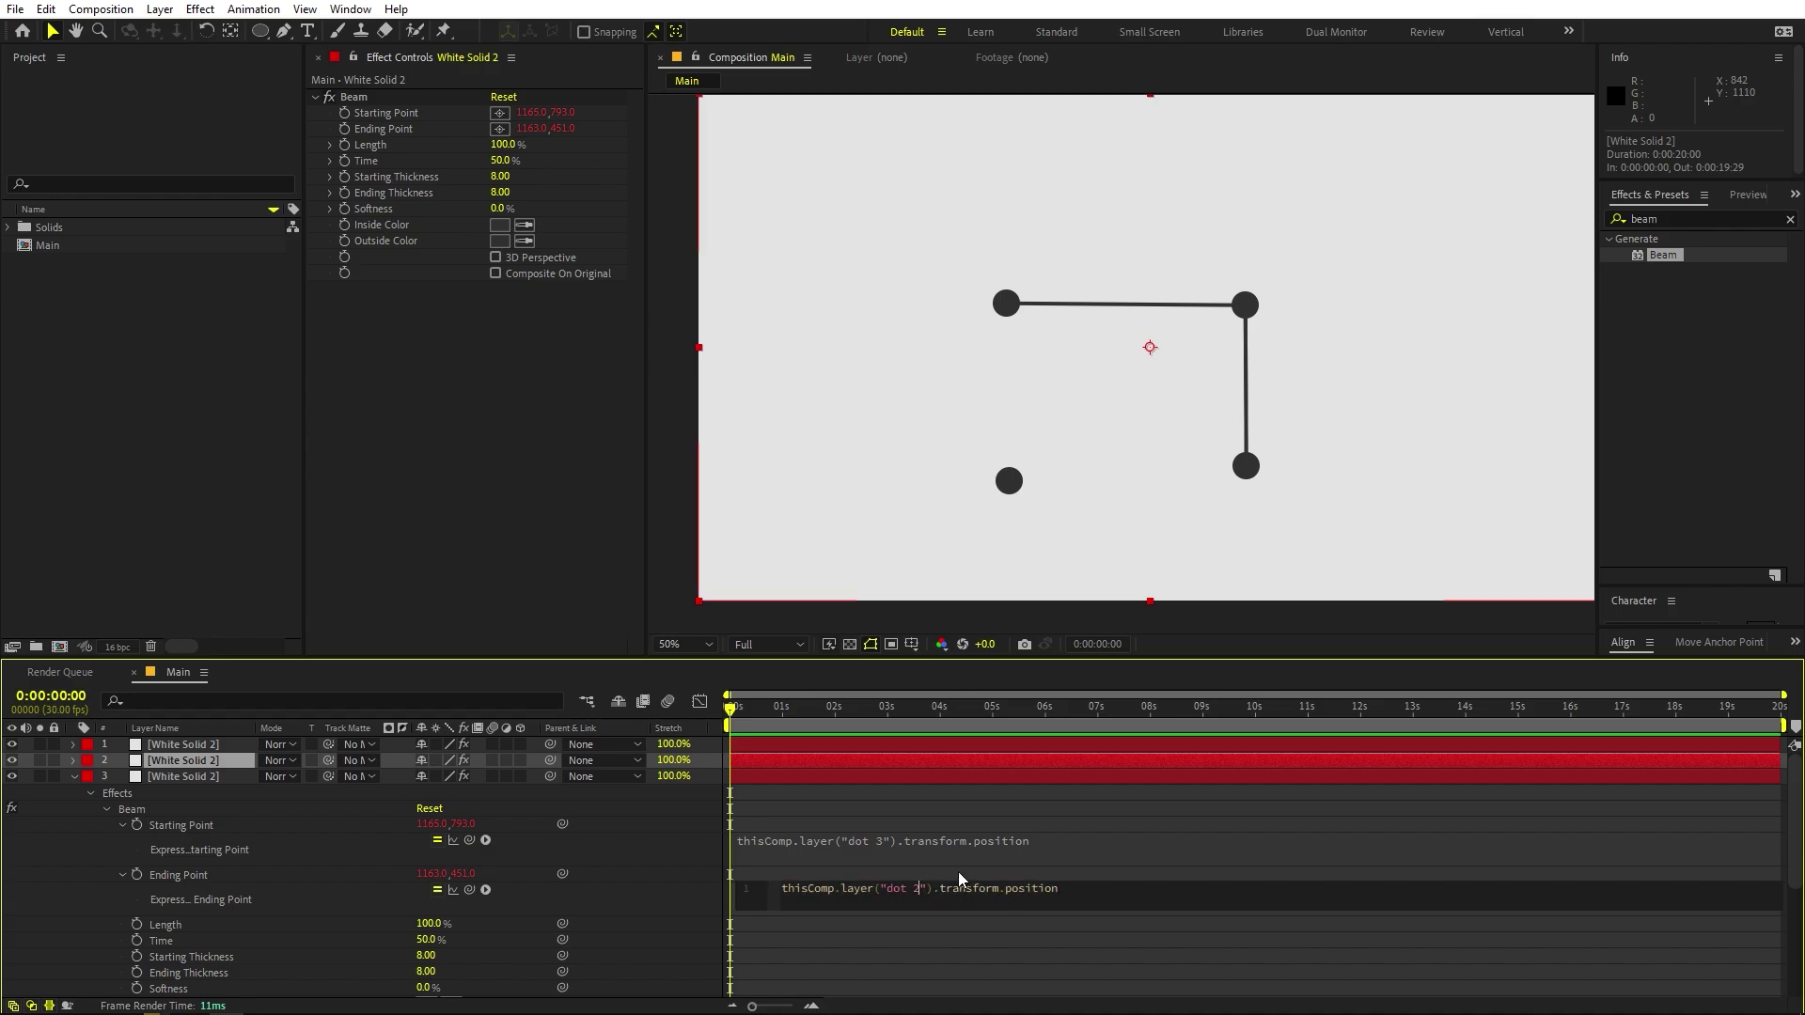
text(4)
click(1262, 640)
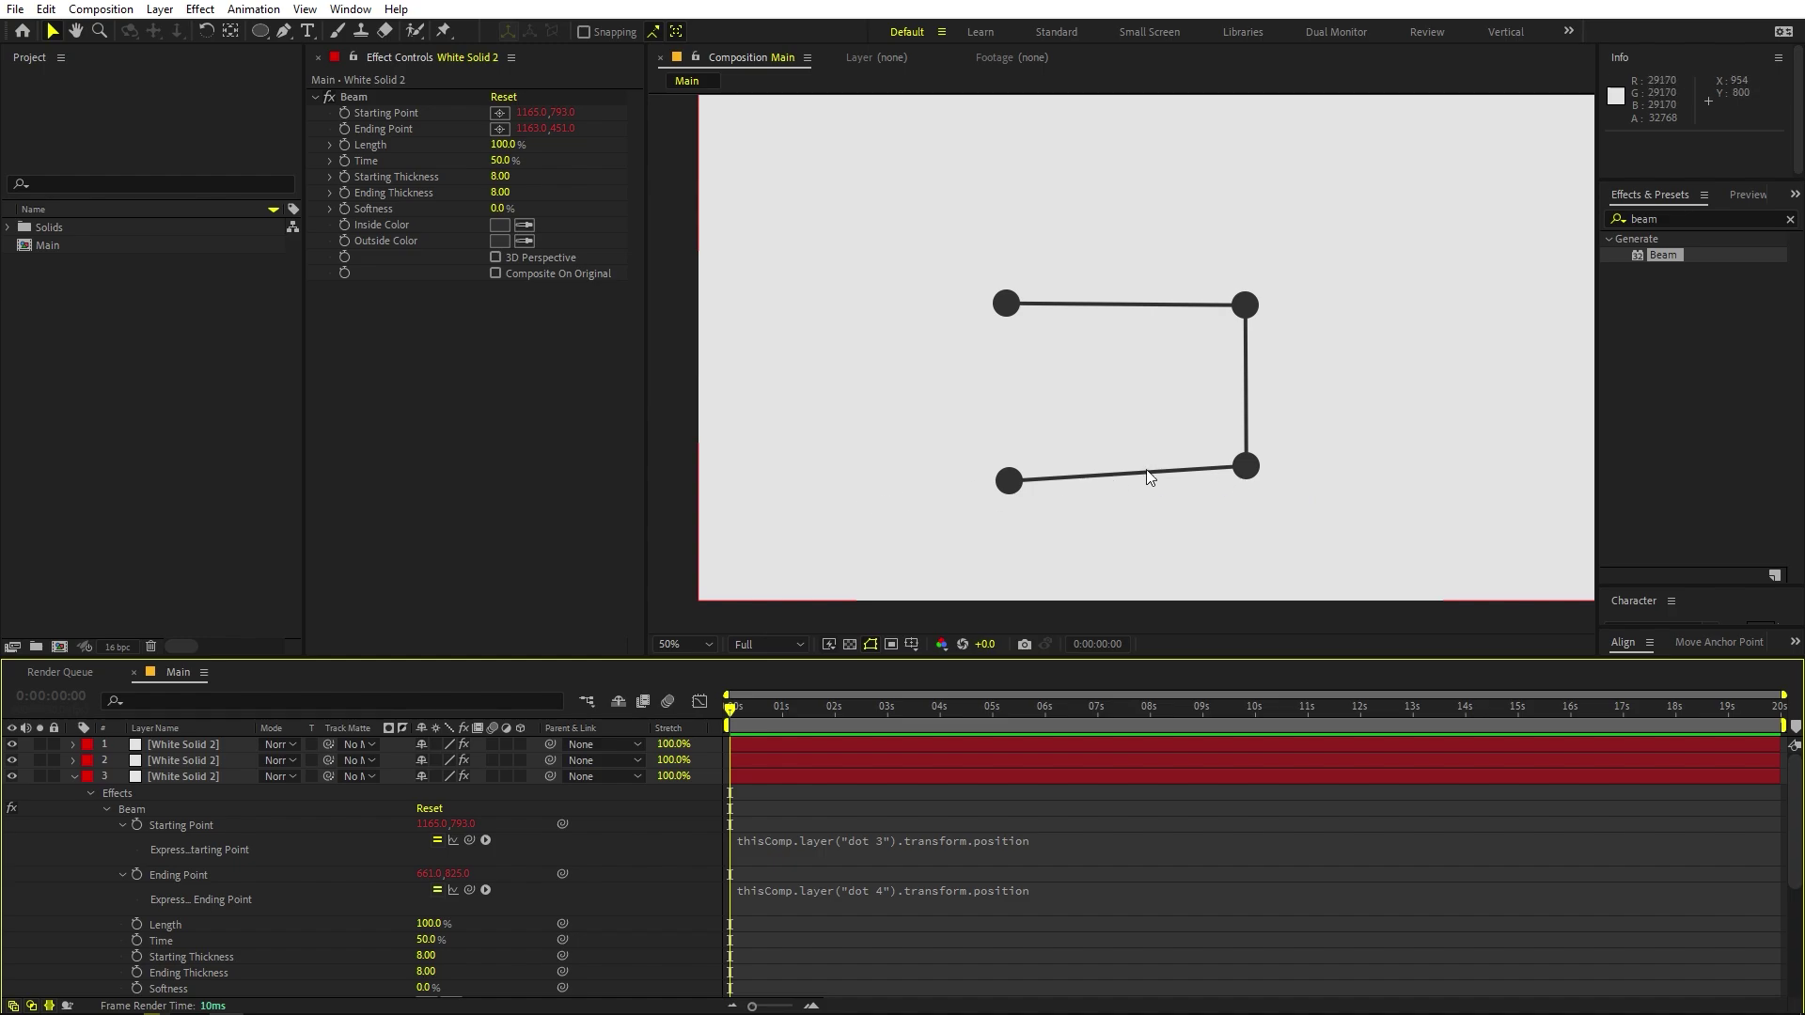
Duplicate the beam layer joining dots 3 and 4 and change the lower one's Starting Point expression to reference "dot 1".
click(188, 779)
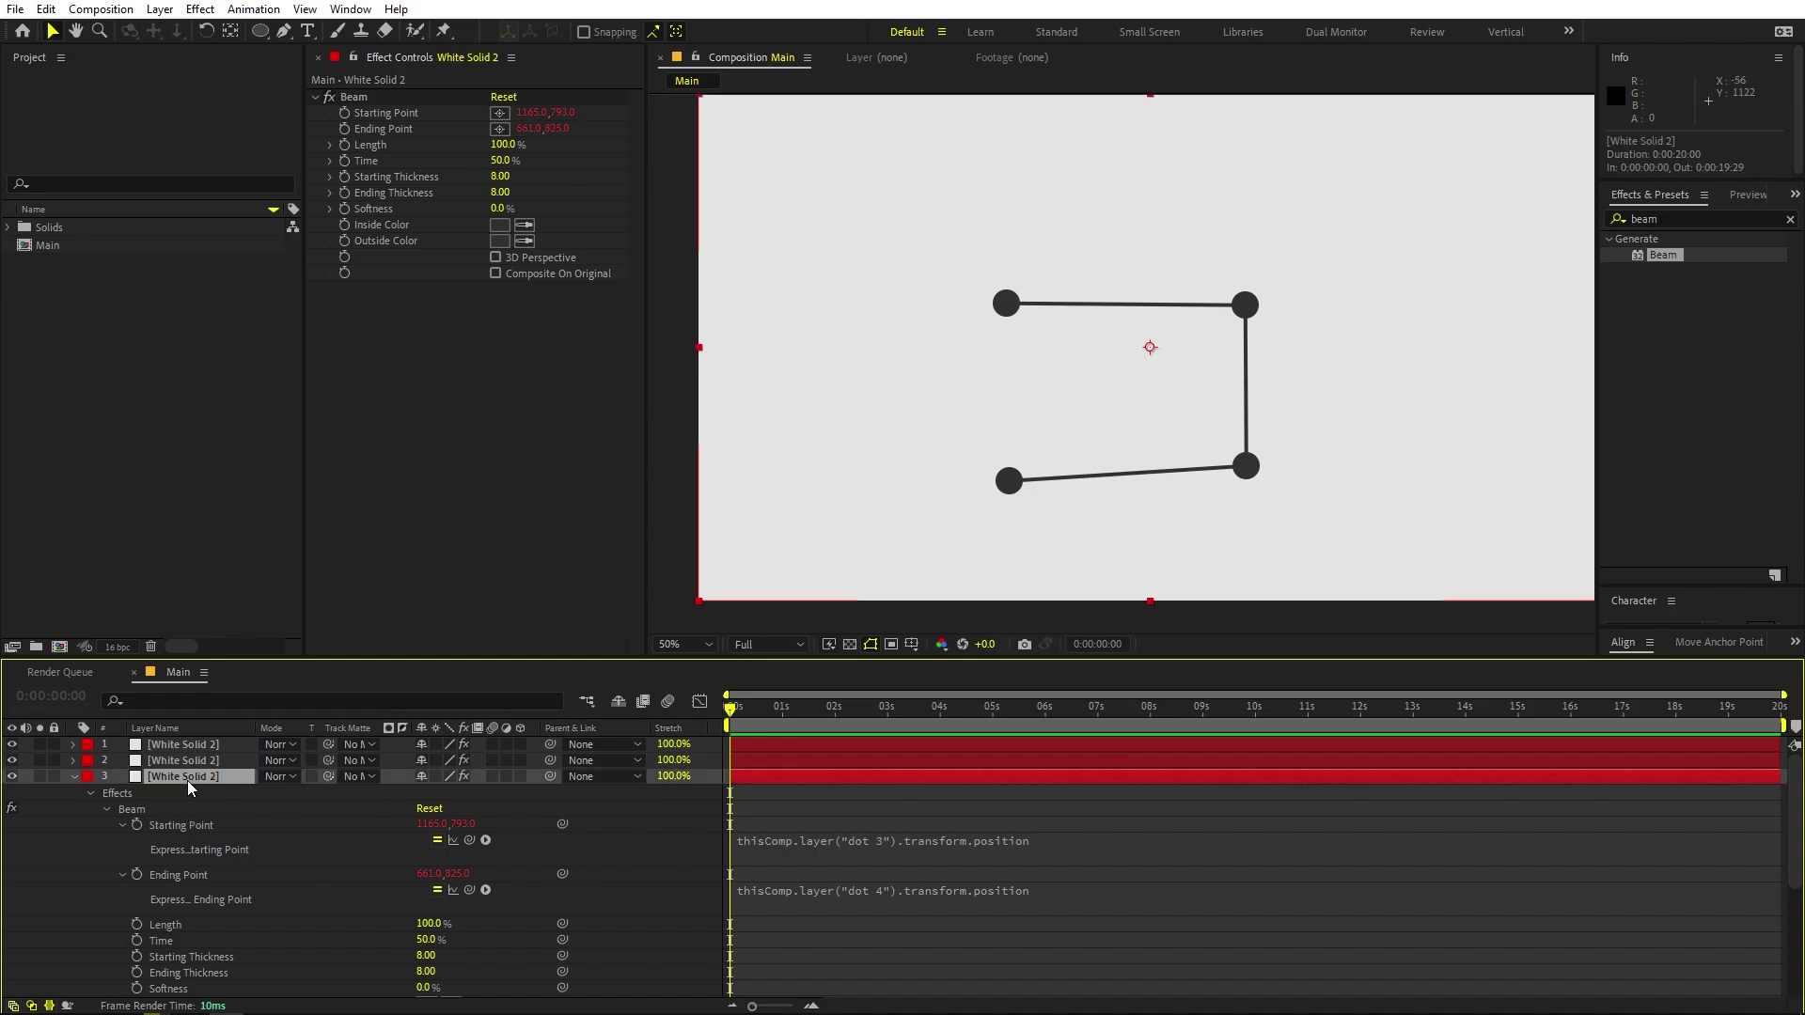
key(ctrl+d)
click(889, 858)
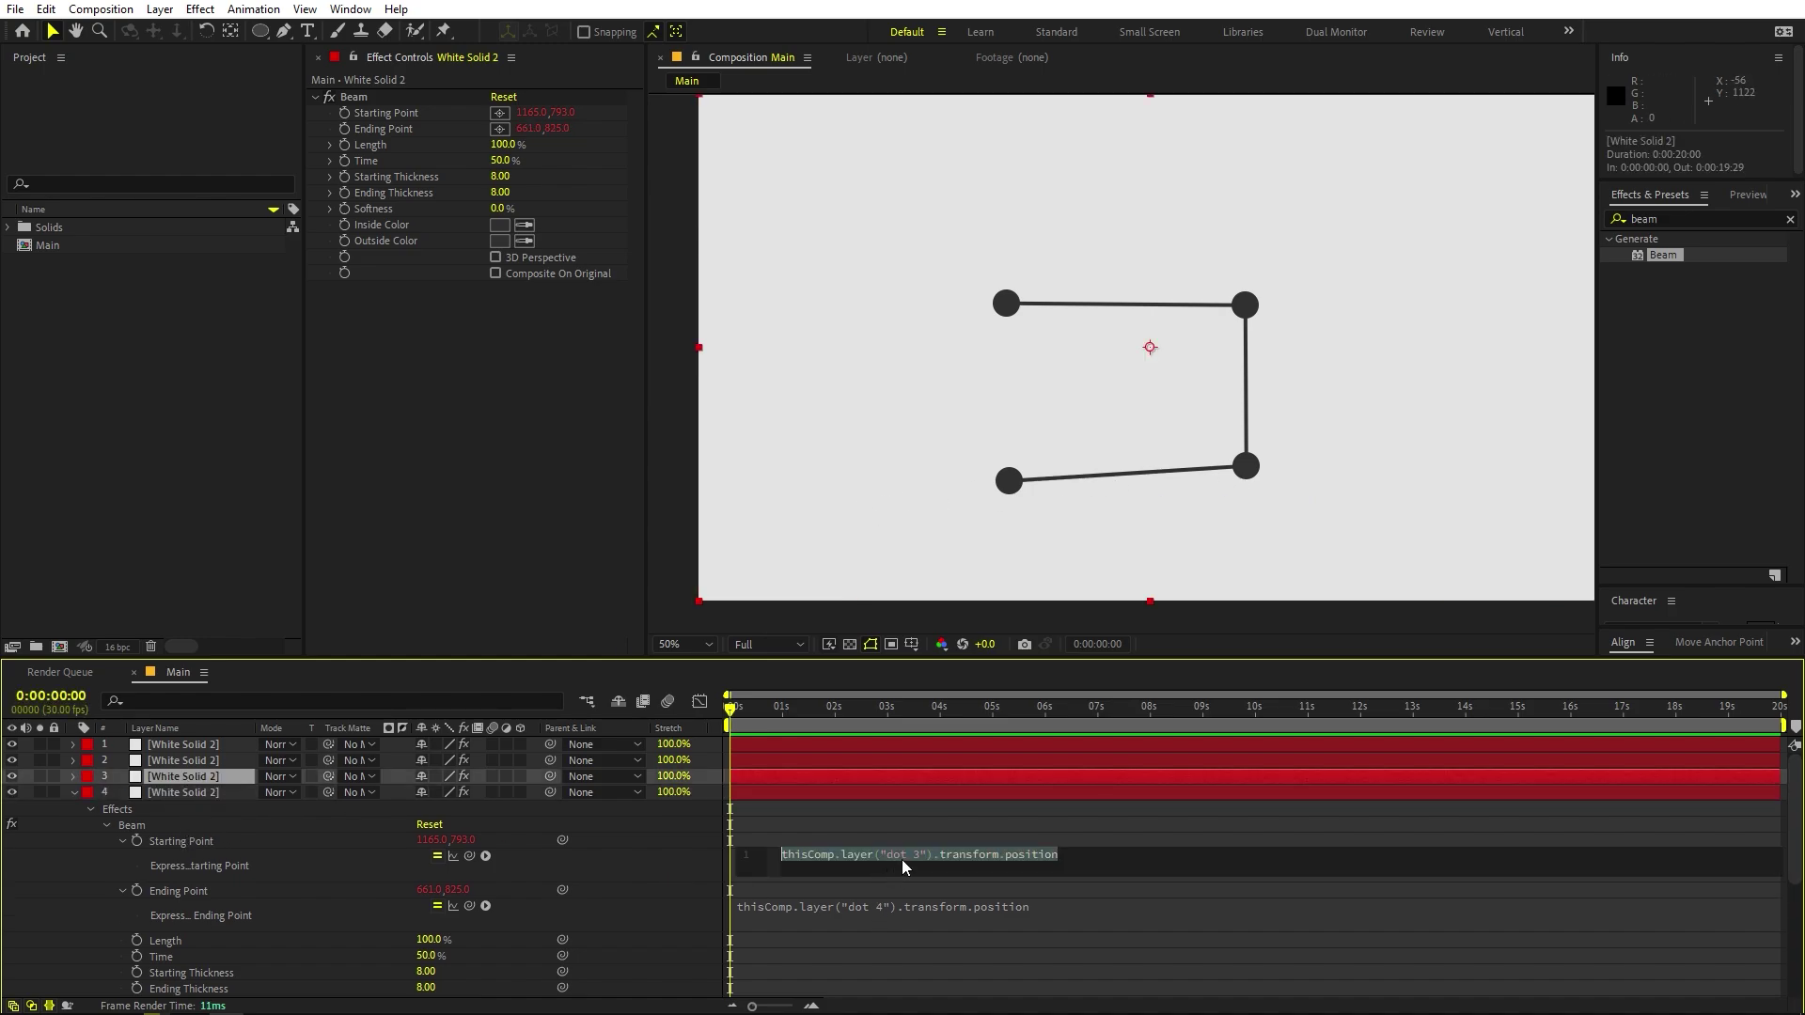
click(914, 856)
key(shift+Right)
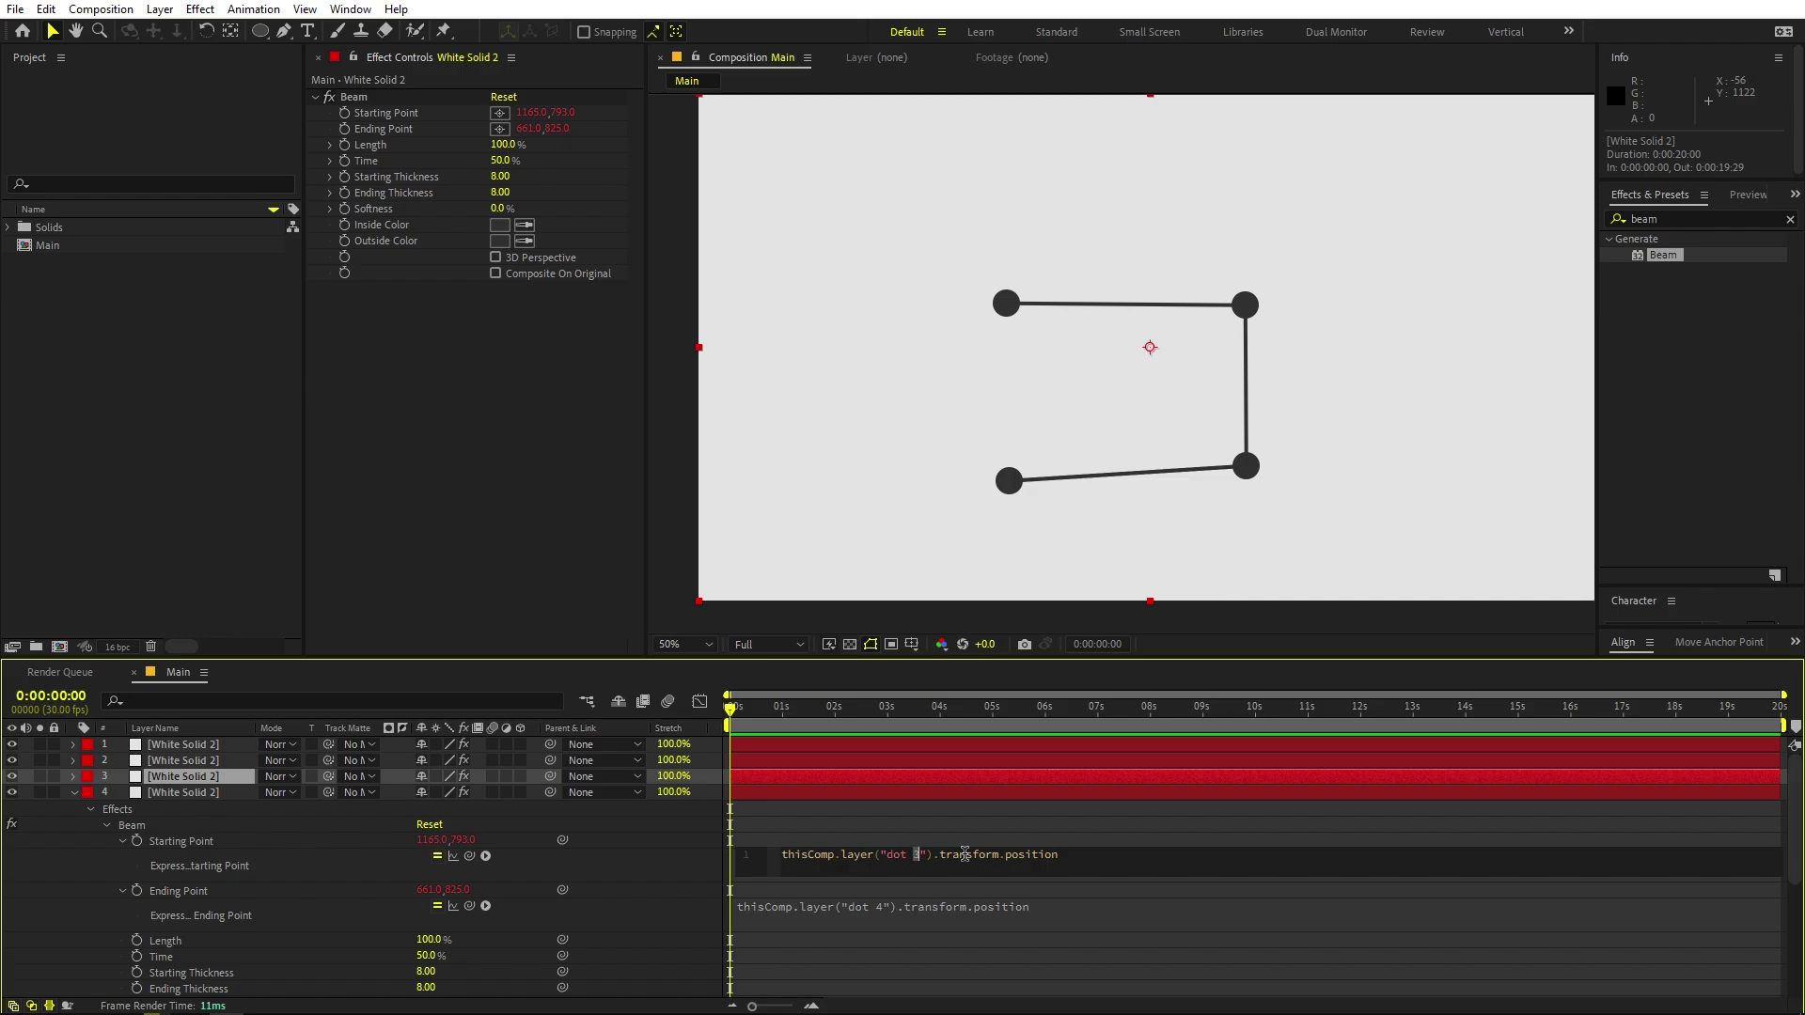
text(41)
key(BackSpace)
key(BackSpace)
text(1)
click(984, 810)
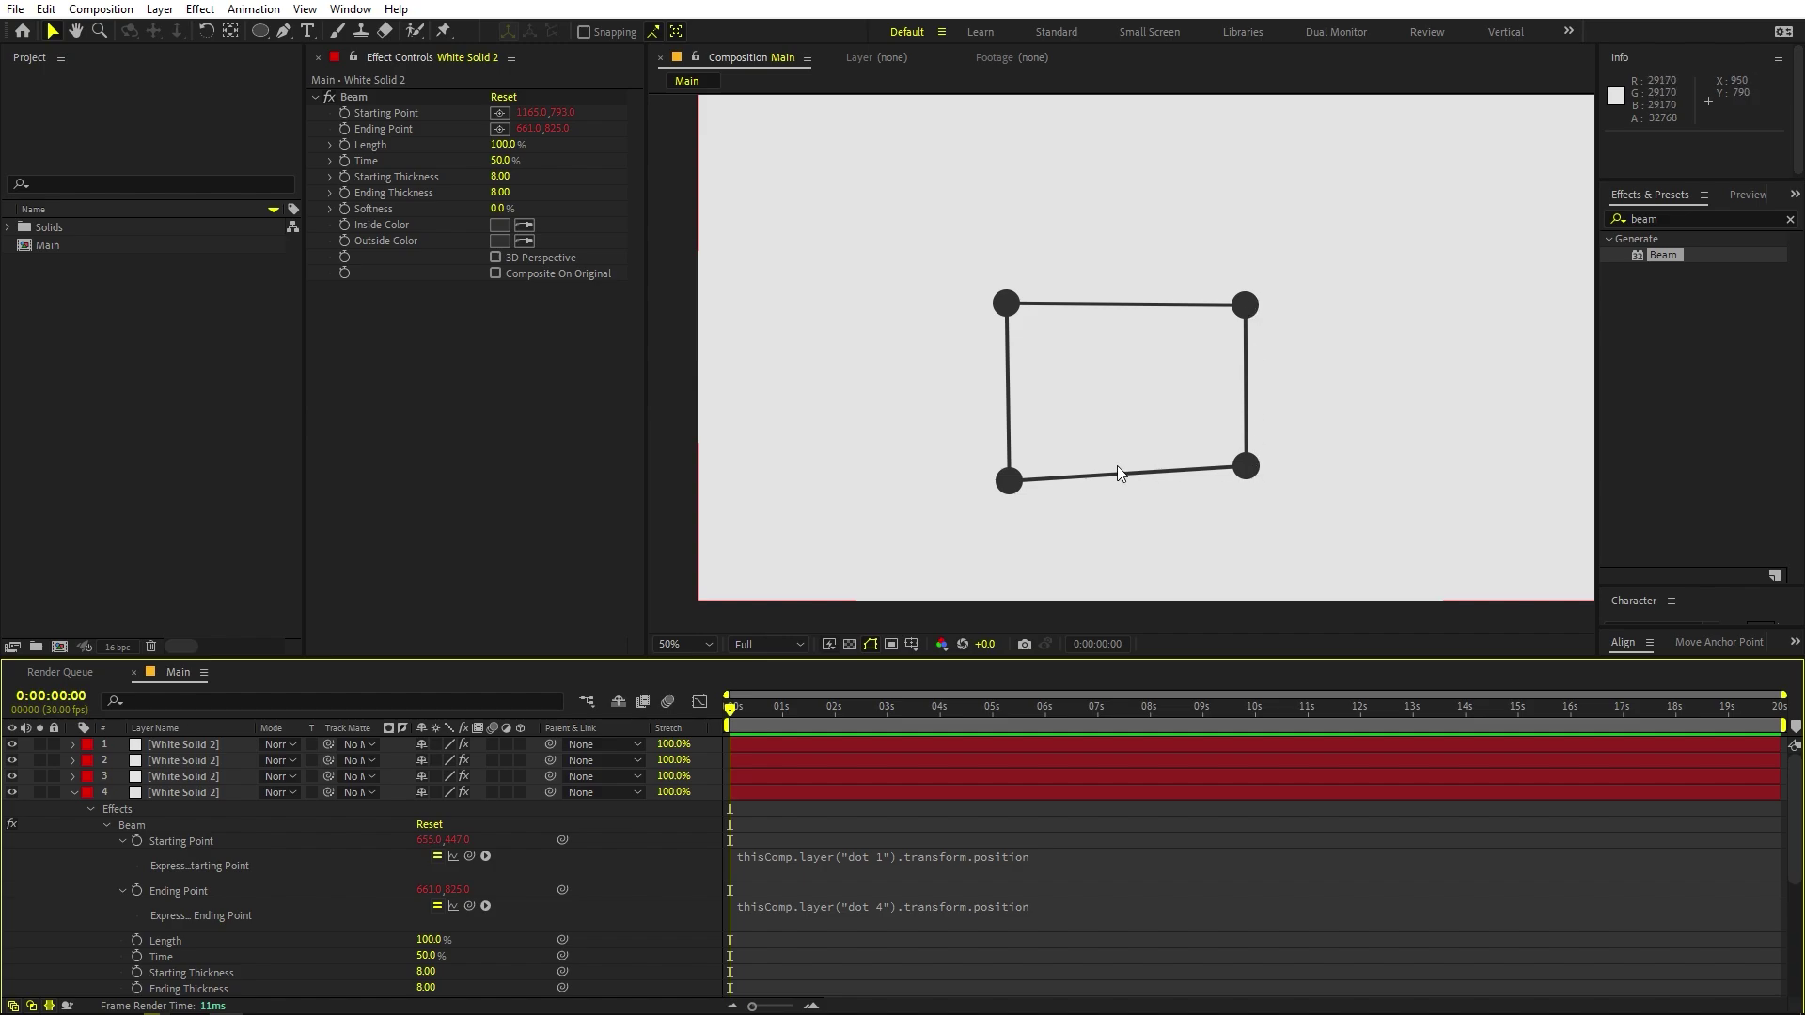
click(880, 714)
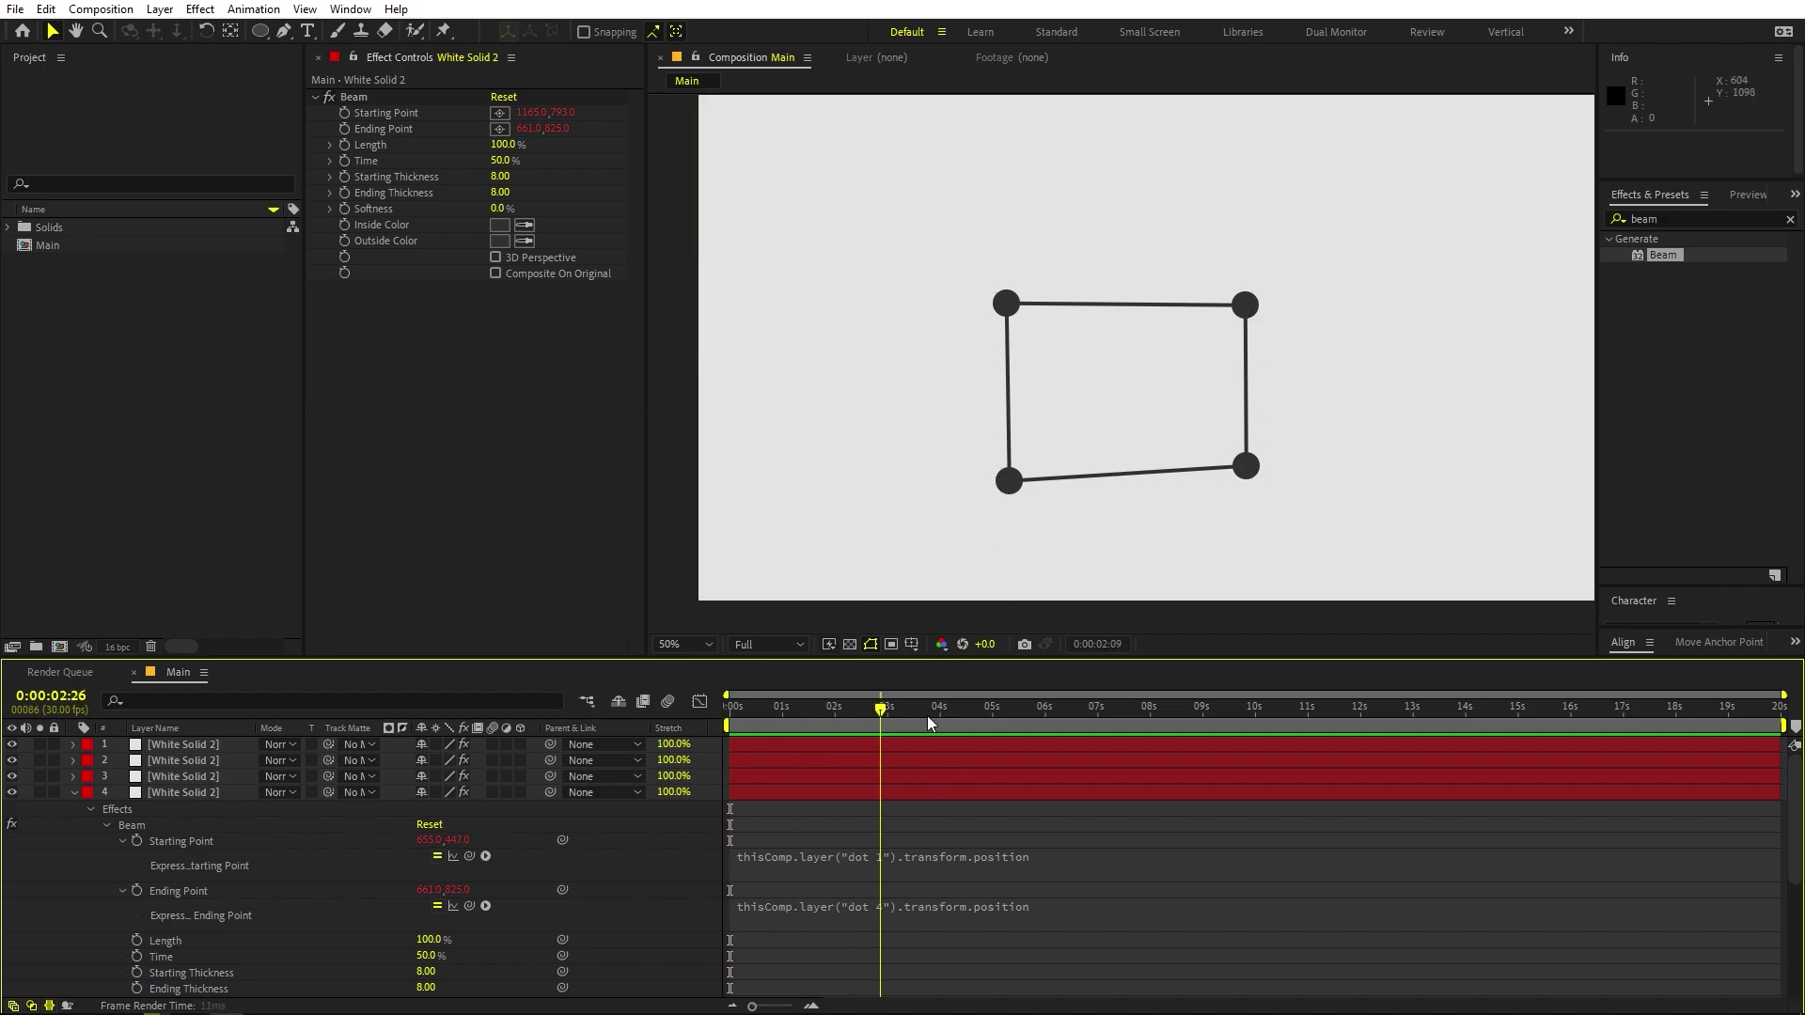
drag(927, 714, 729, 715)
Collapse the lowest beam layer's properties and lock all four White Solid 2 layers.
click(75, 793)
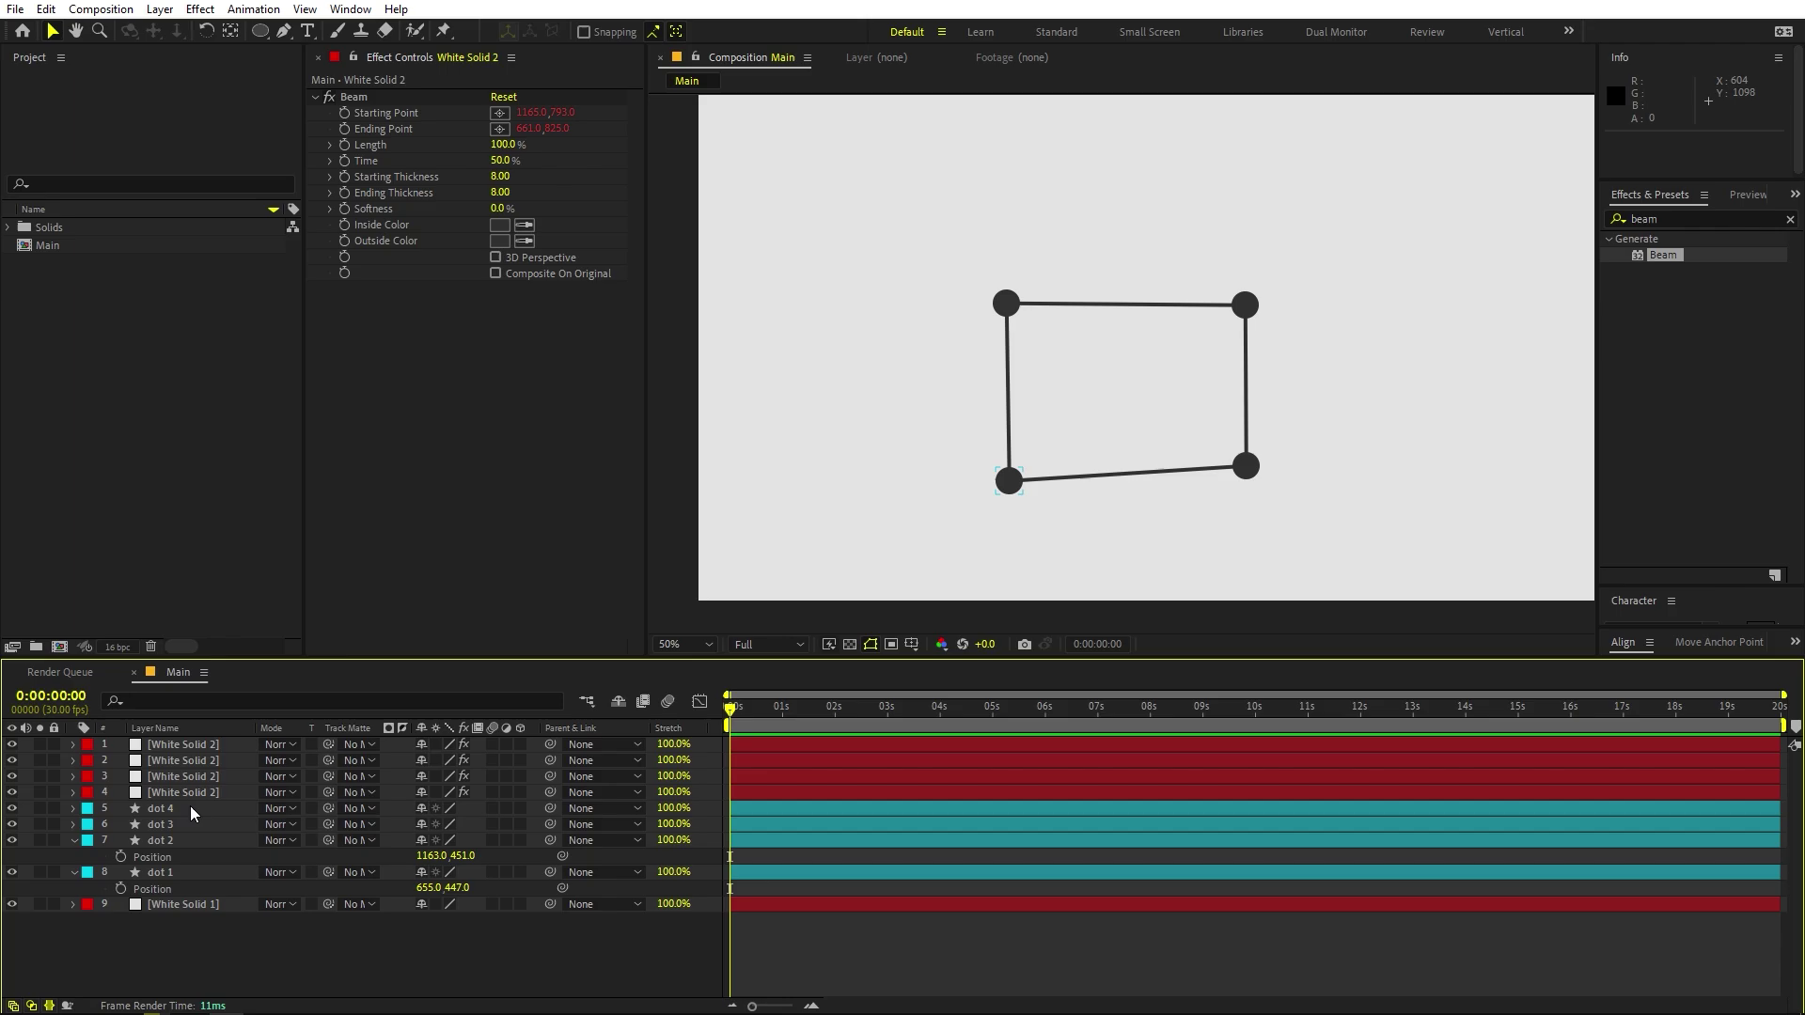
click(200, 793)
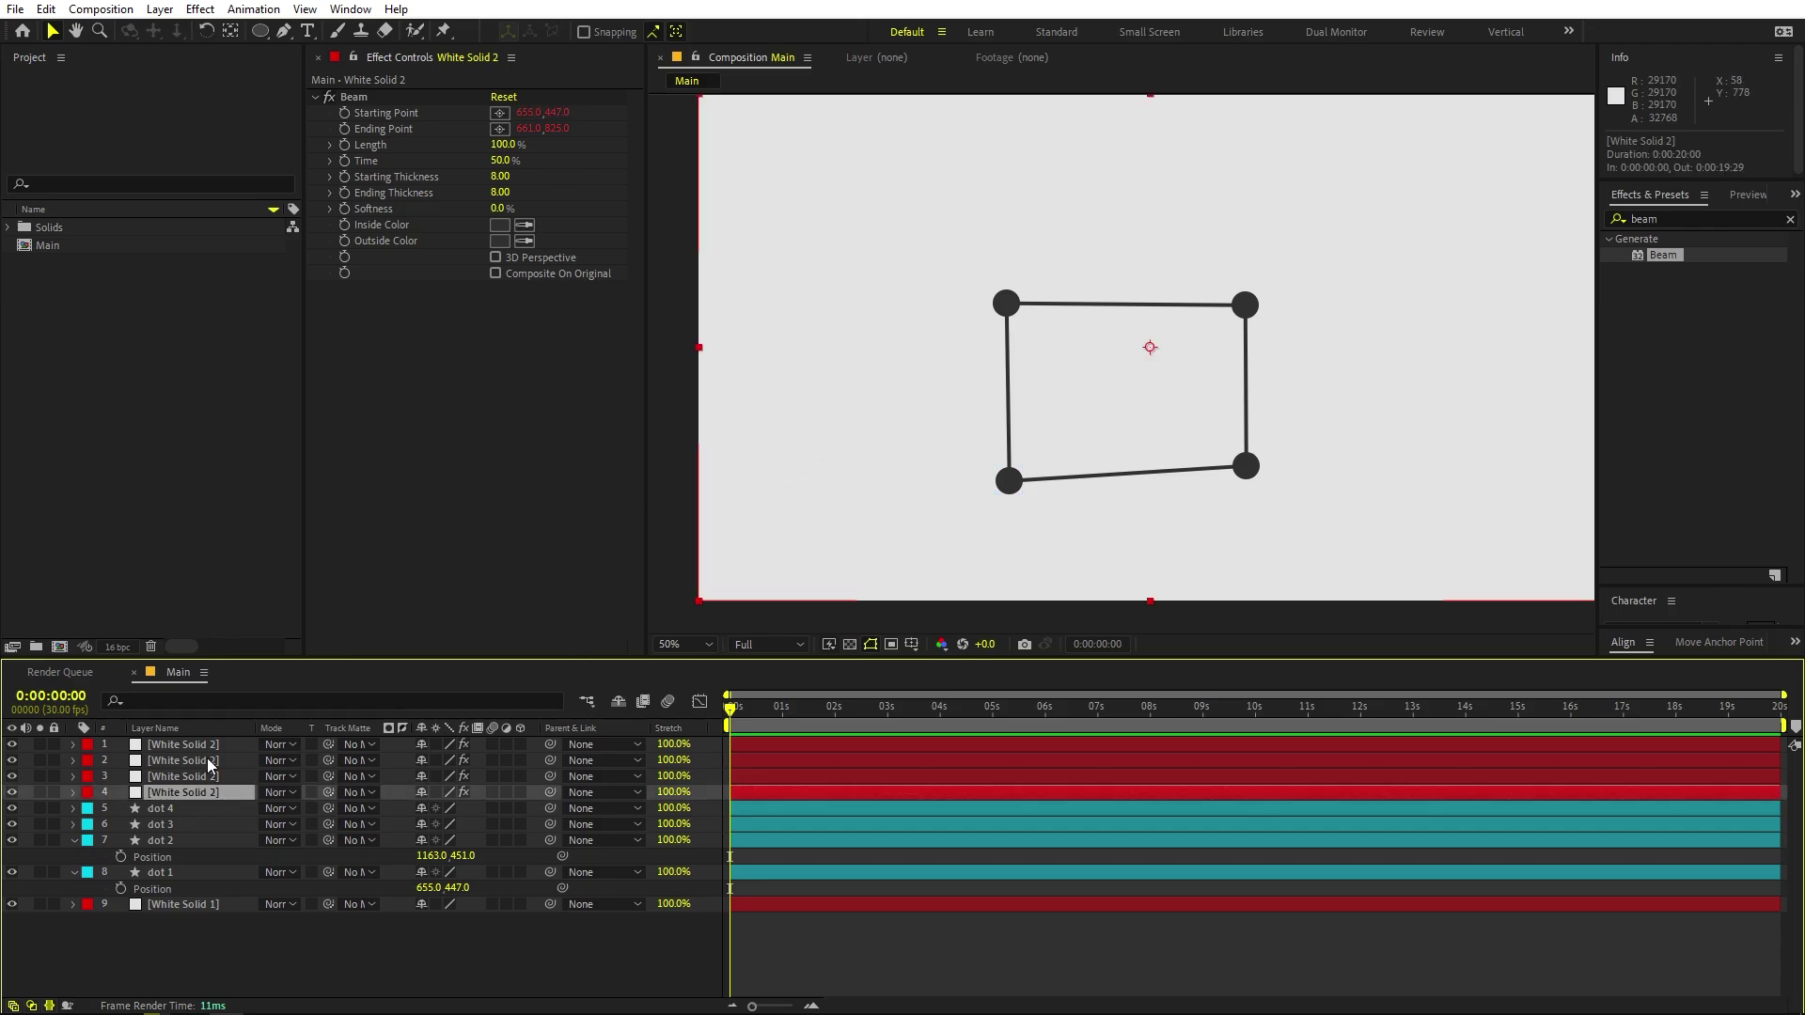
shift+click(208, 748)
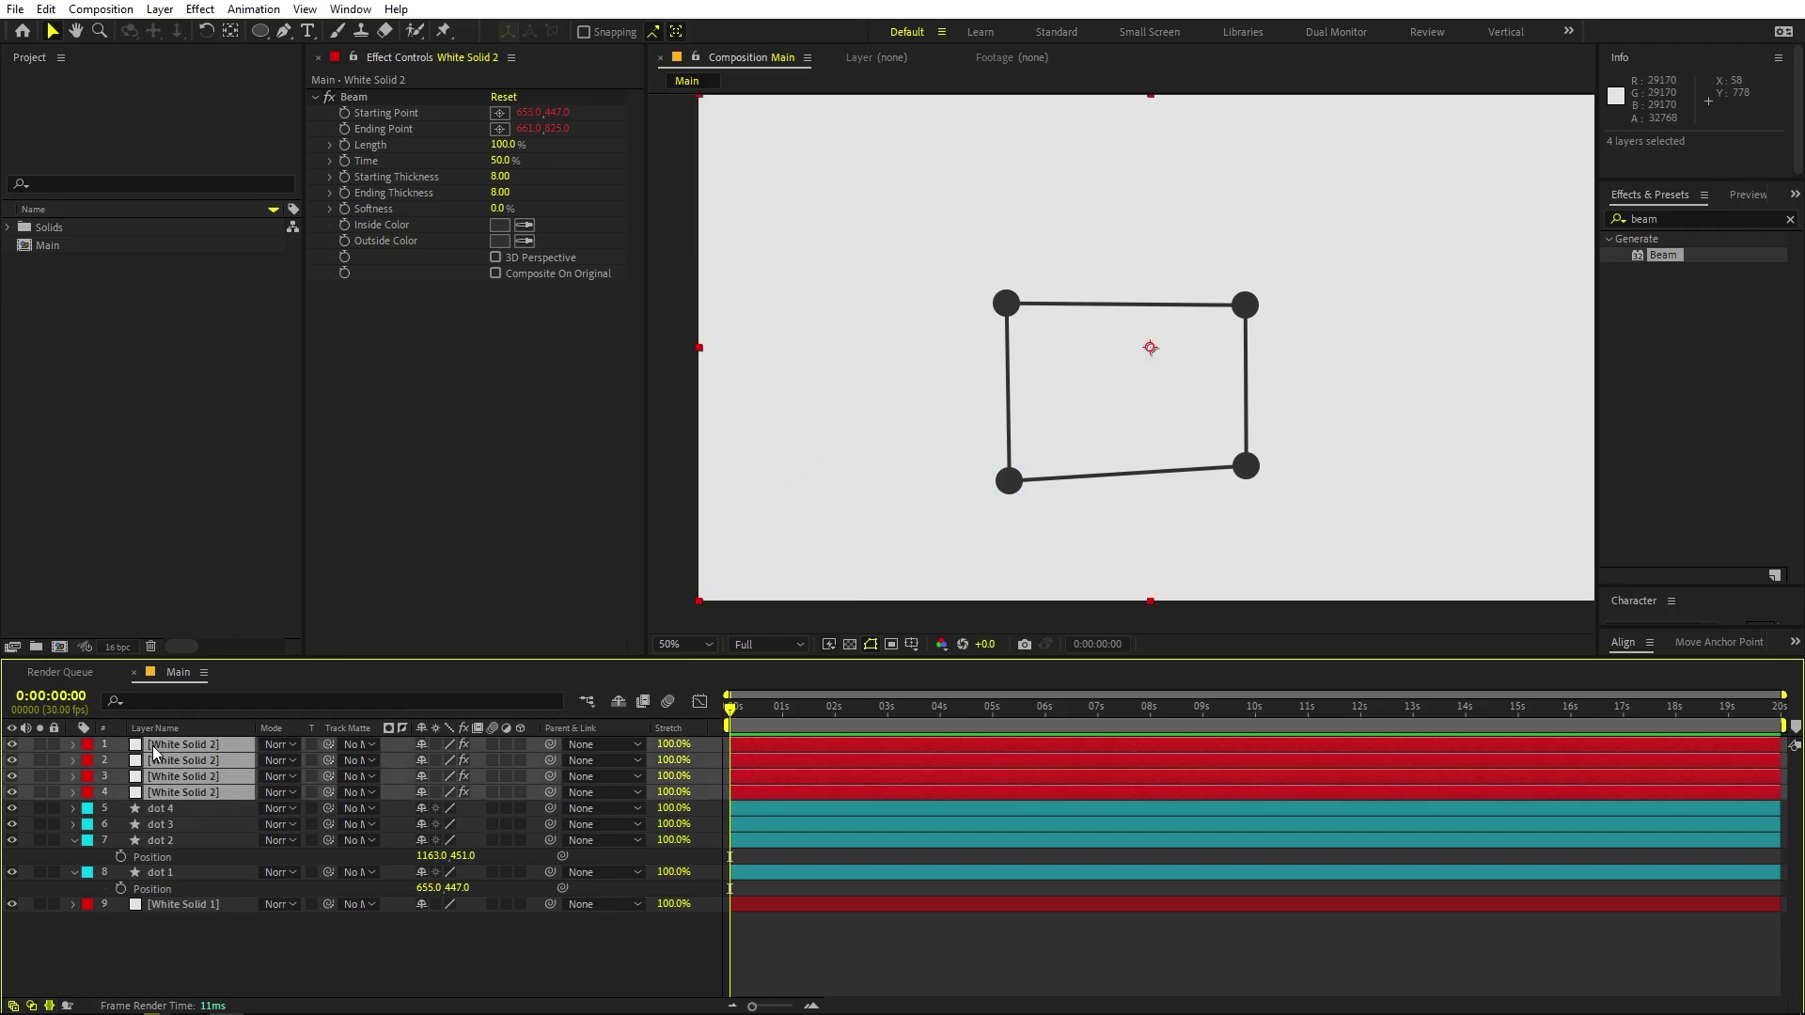
drag(54, 745, 54, 793)
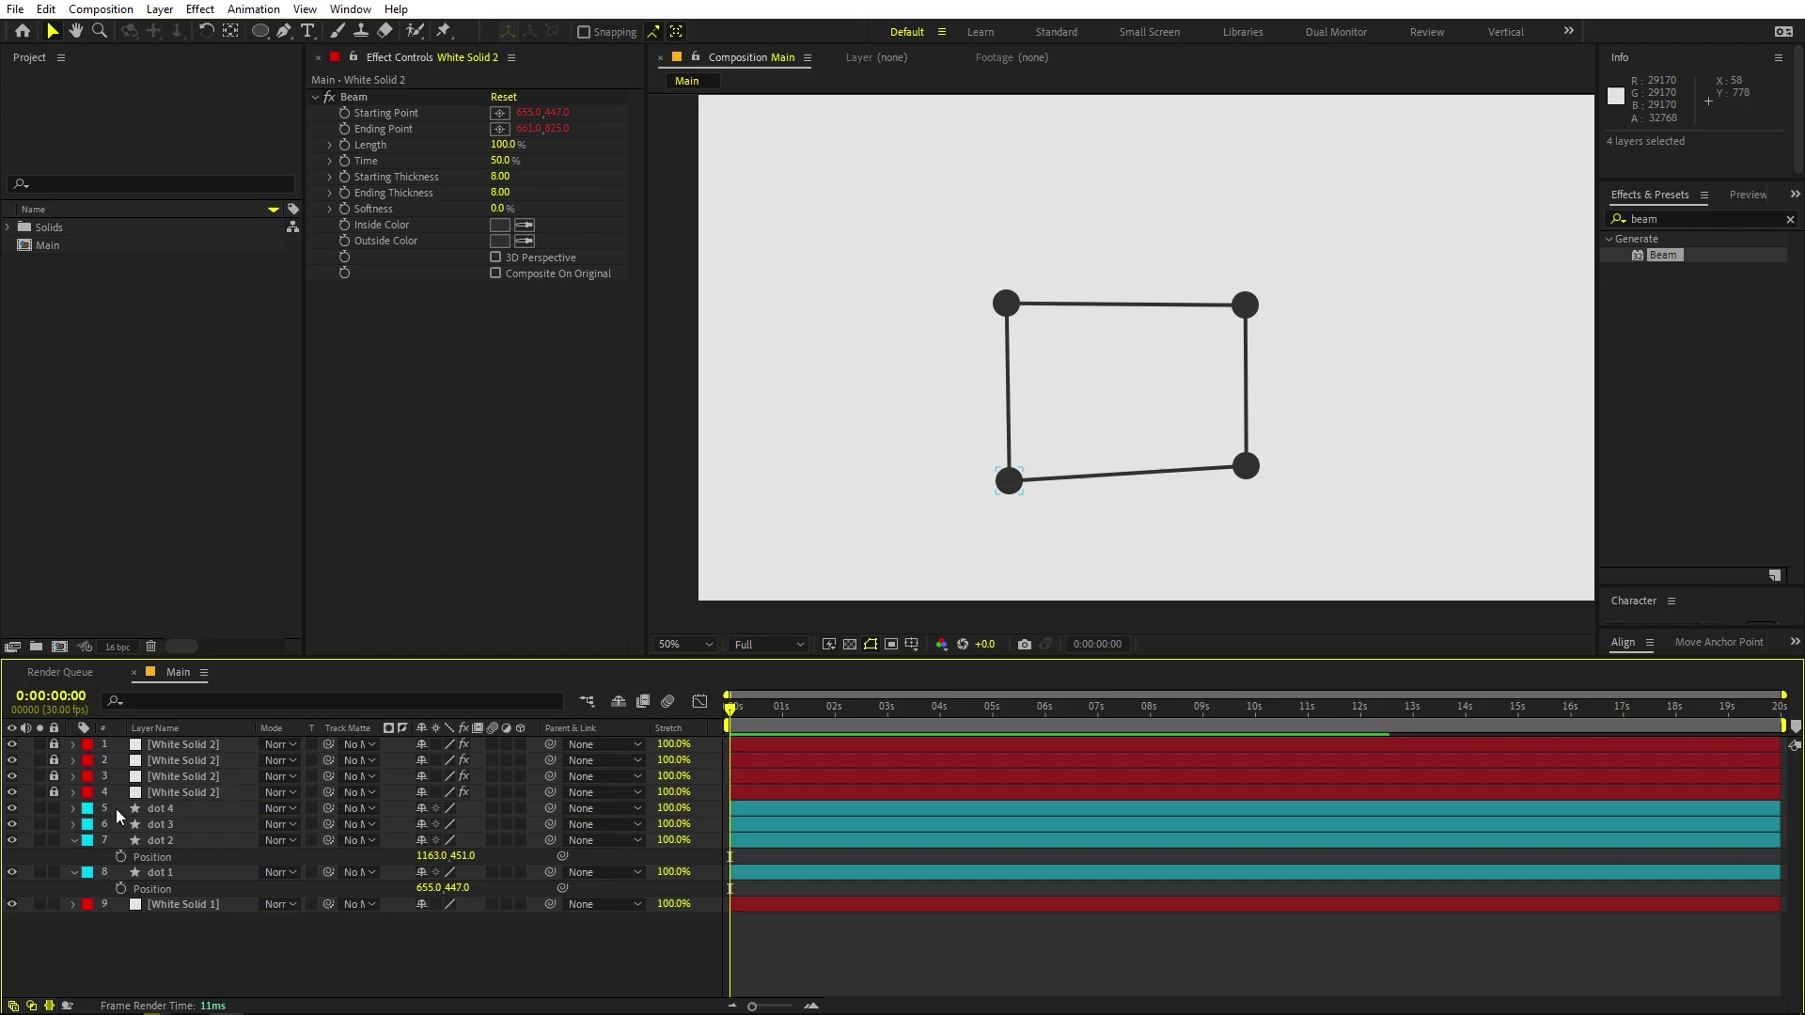
Reveal the Position property of all four dot layers.
click(177, 811)
shift+click(172, 873)
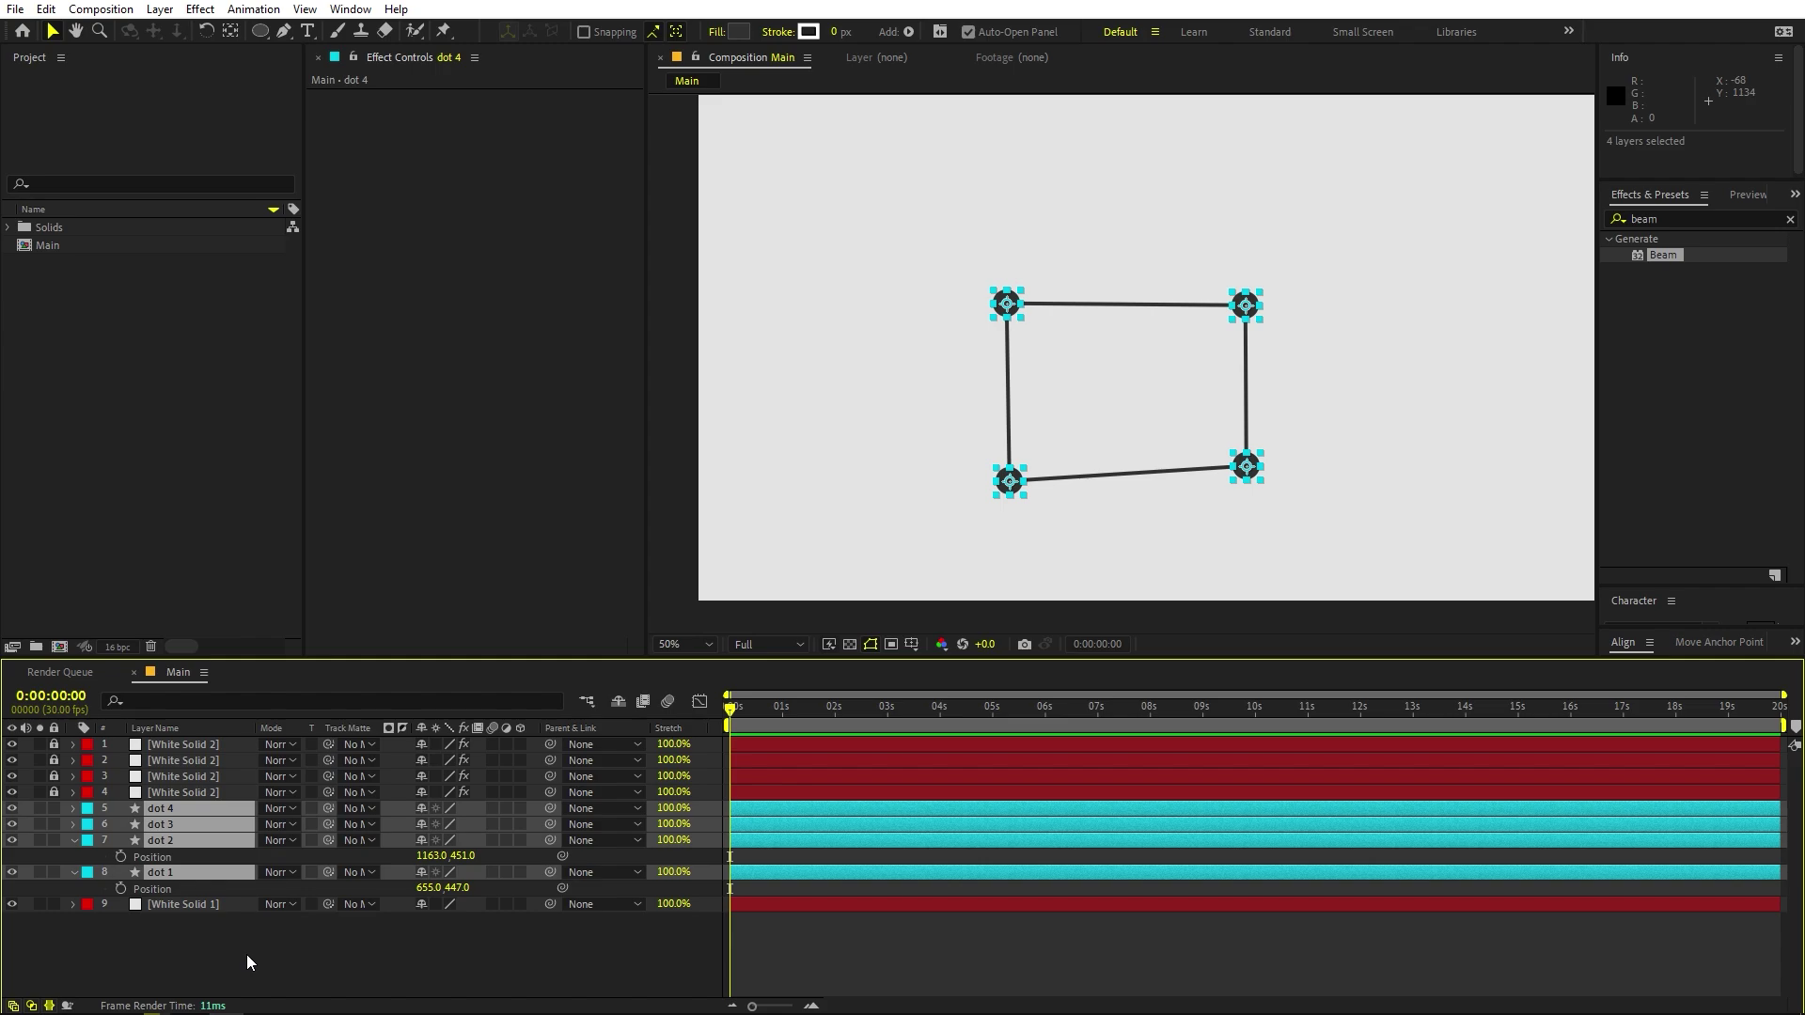
key(p)
click(814, 926)
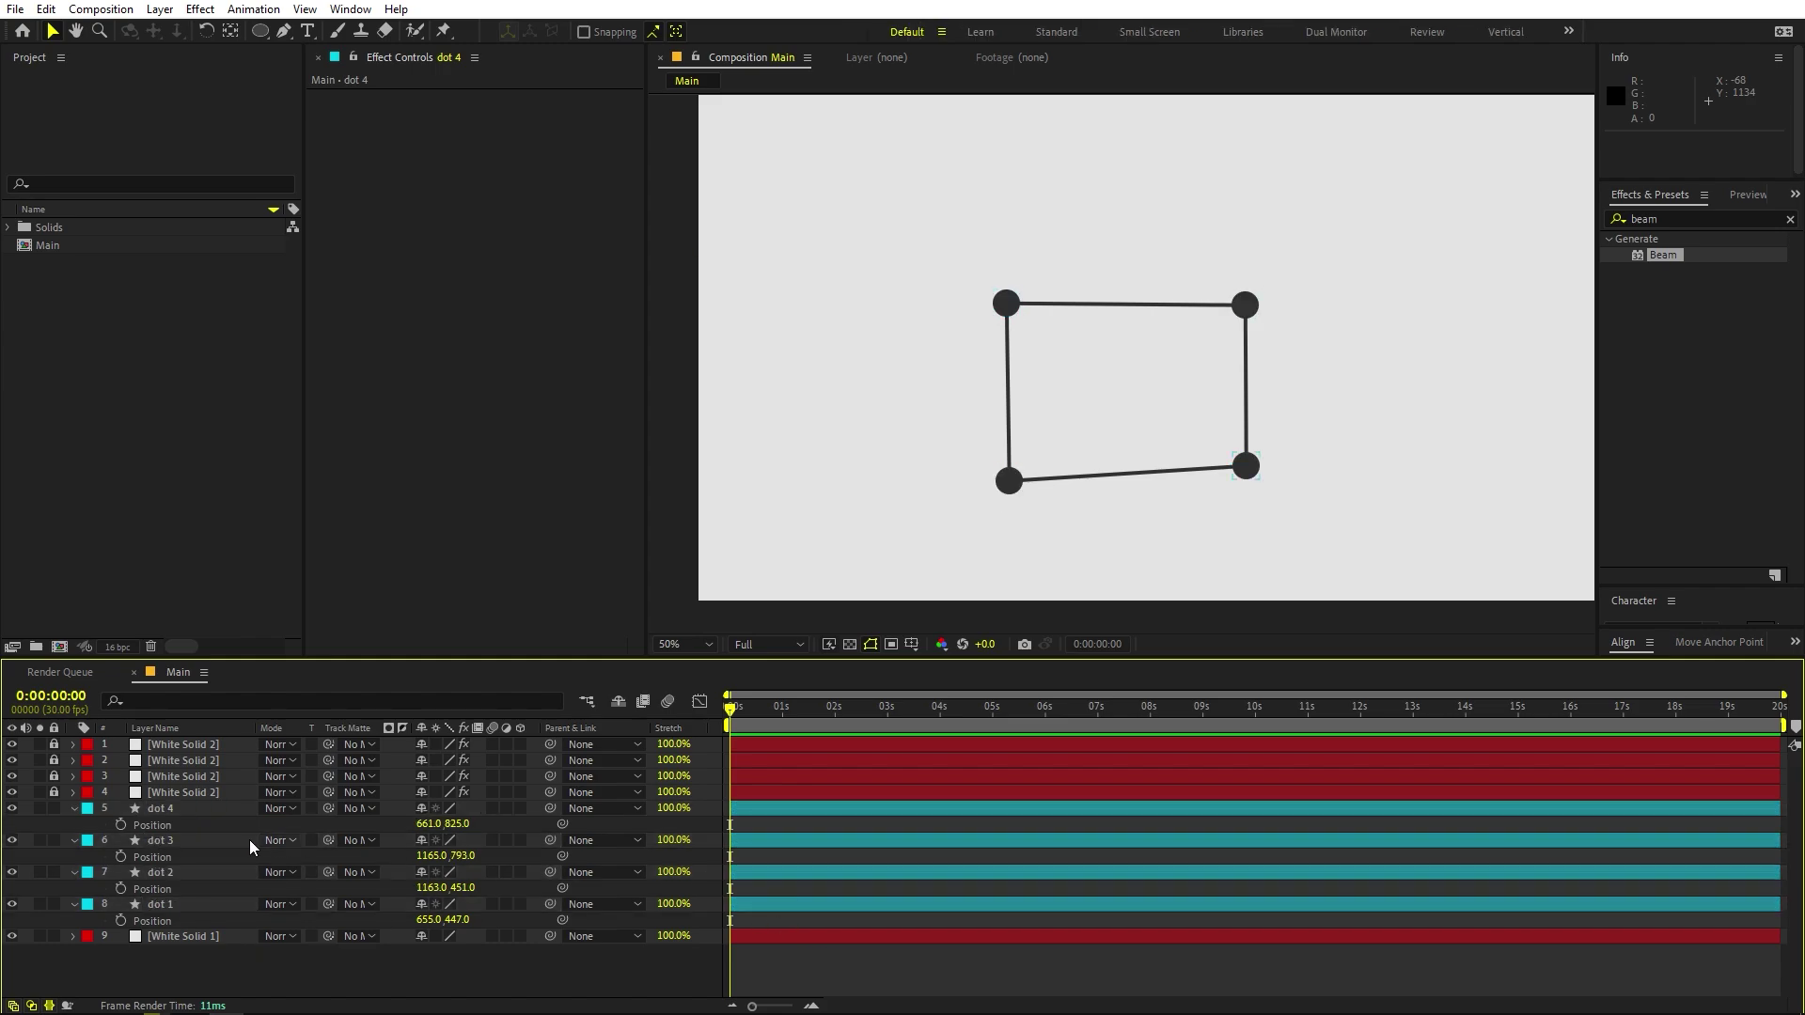
Add the expression wiggle(.5,200) to dot 4's Position and copy the expression text for reuse.
alt+click(122, 822)
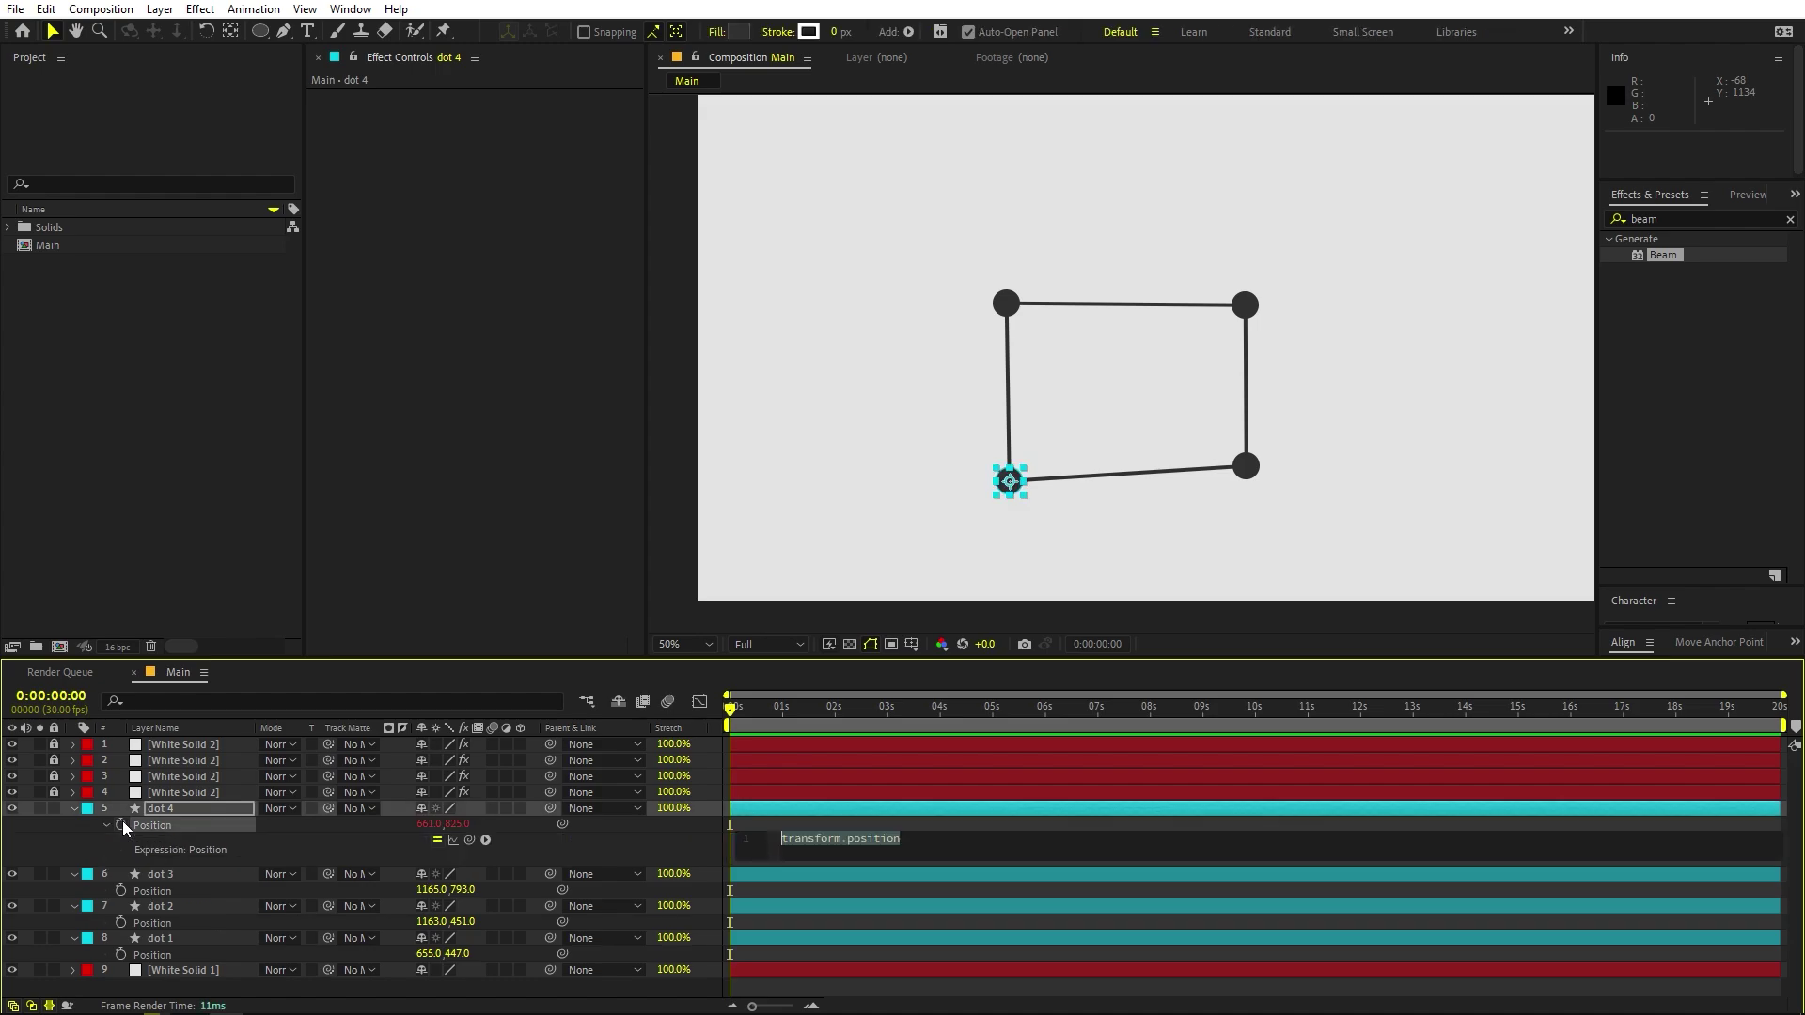
text(wigg)
key(Return)
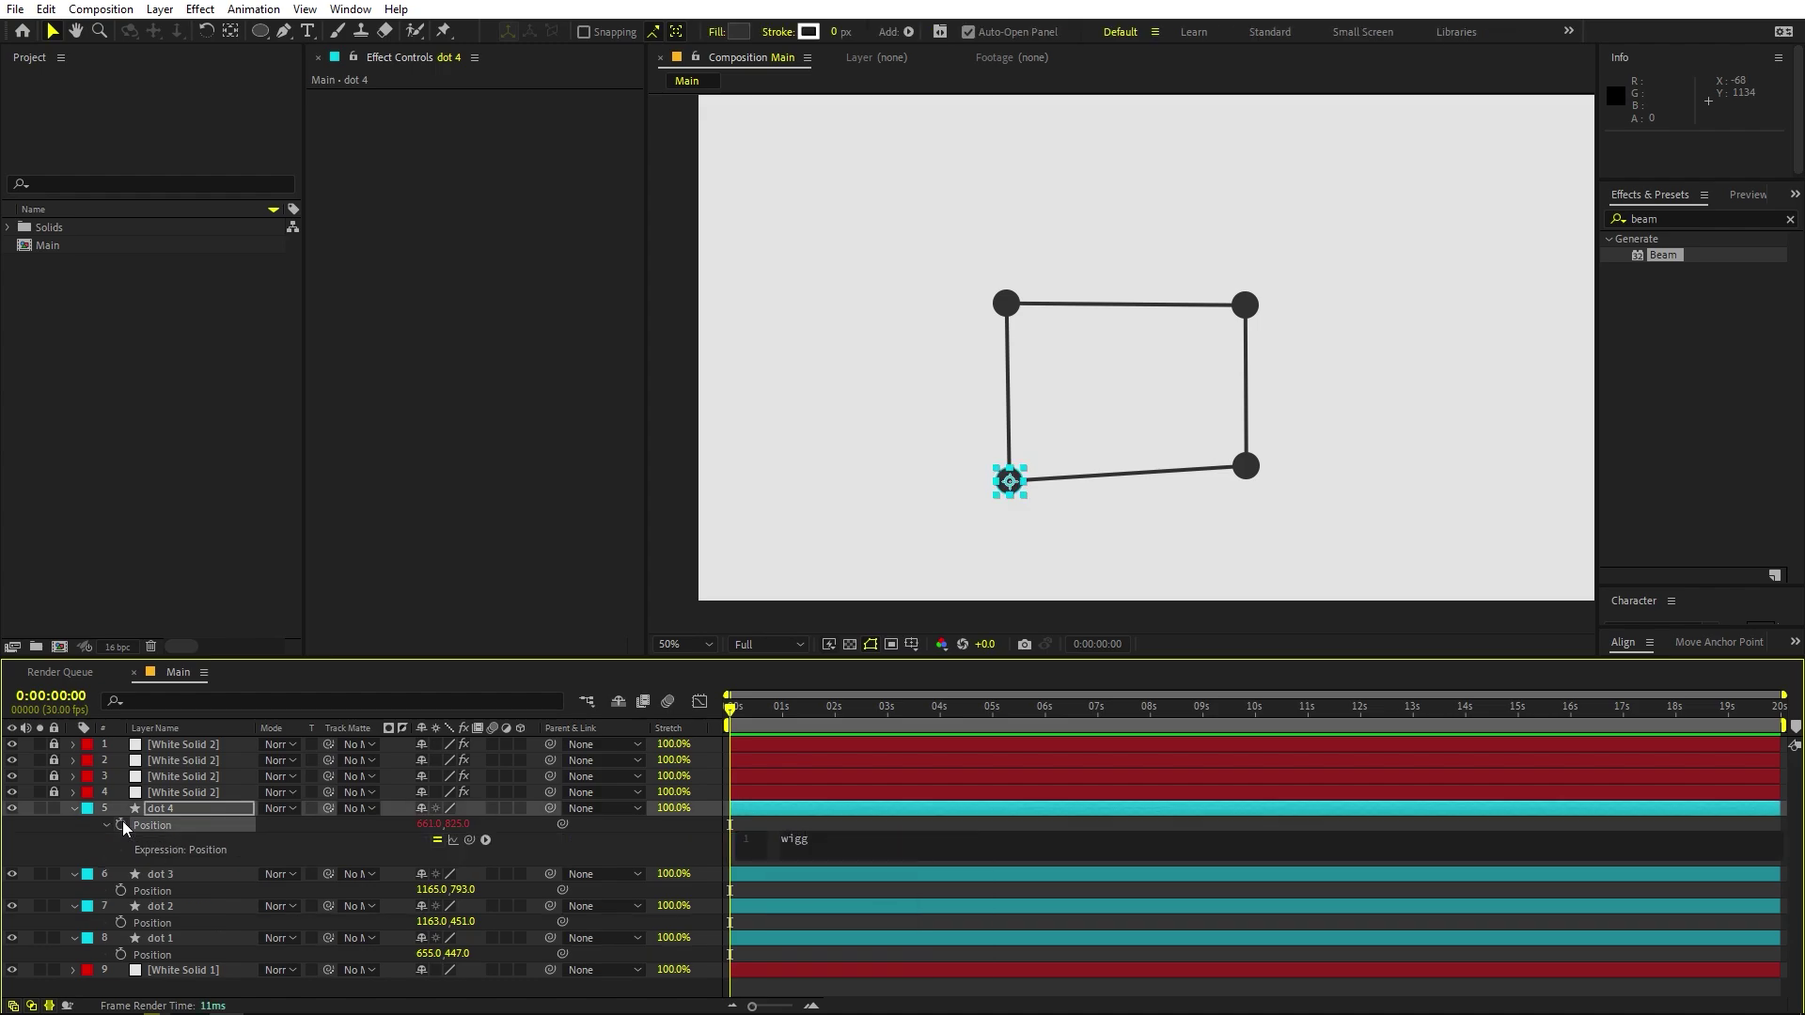
text(.5,200)
key(ctrl+a)
key(ctrl+c)
click(842, 825)
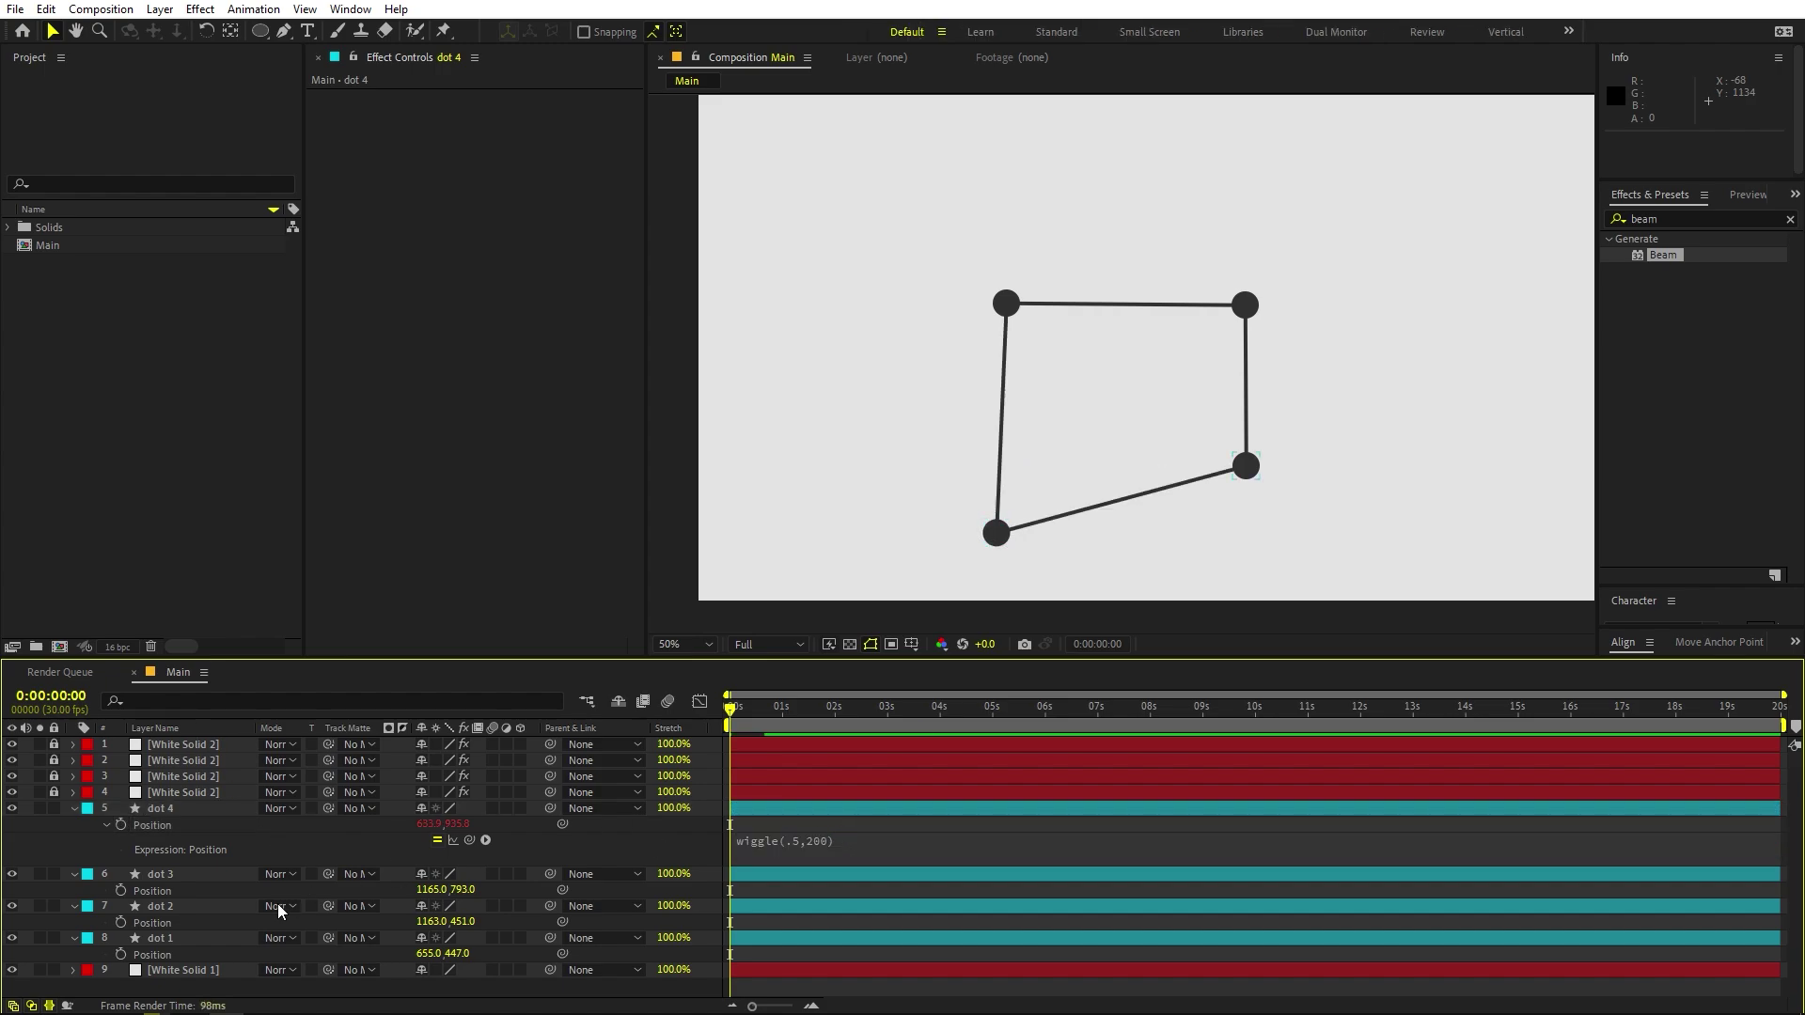
Add the copied wiggle expression to dot 3's Position and change it to wiggle(.7,200).
alt+click(122, 889)
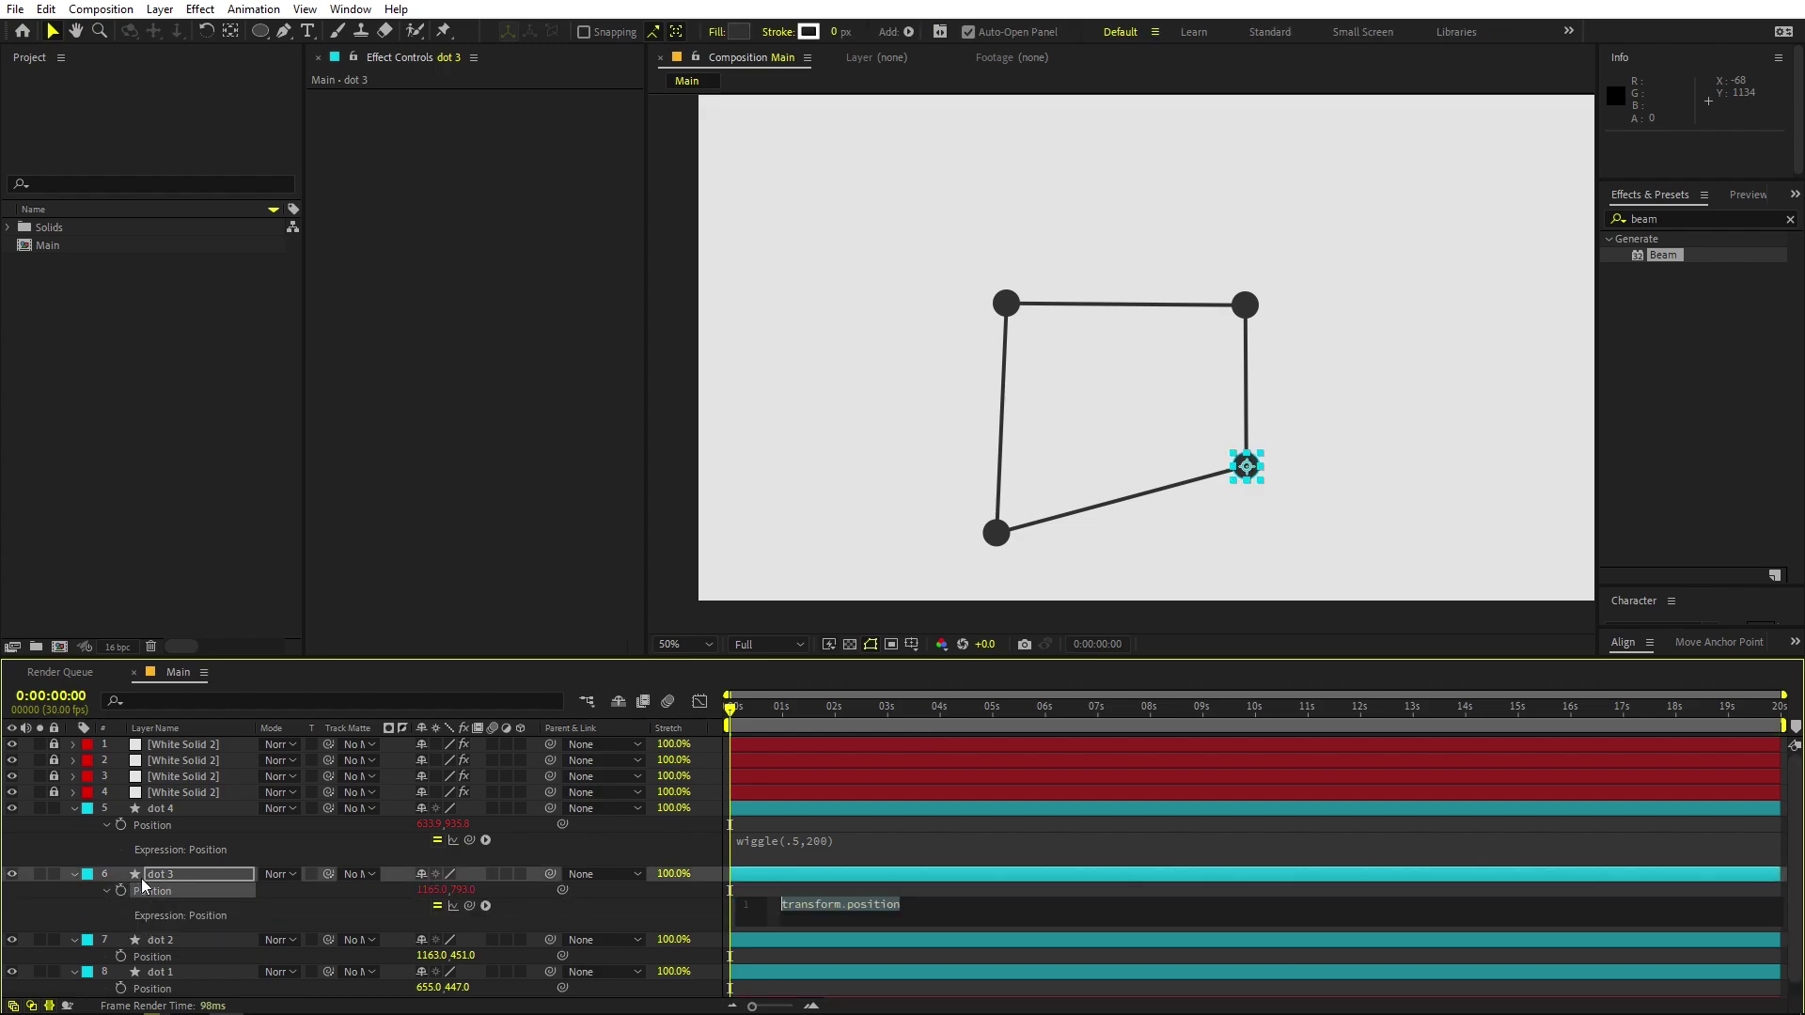
key(ctrl+v)
key(shift+Right)
key(shift+Left)
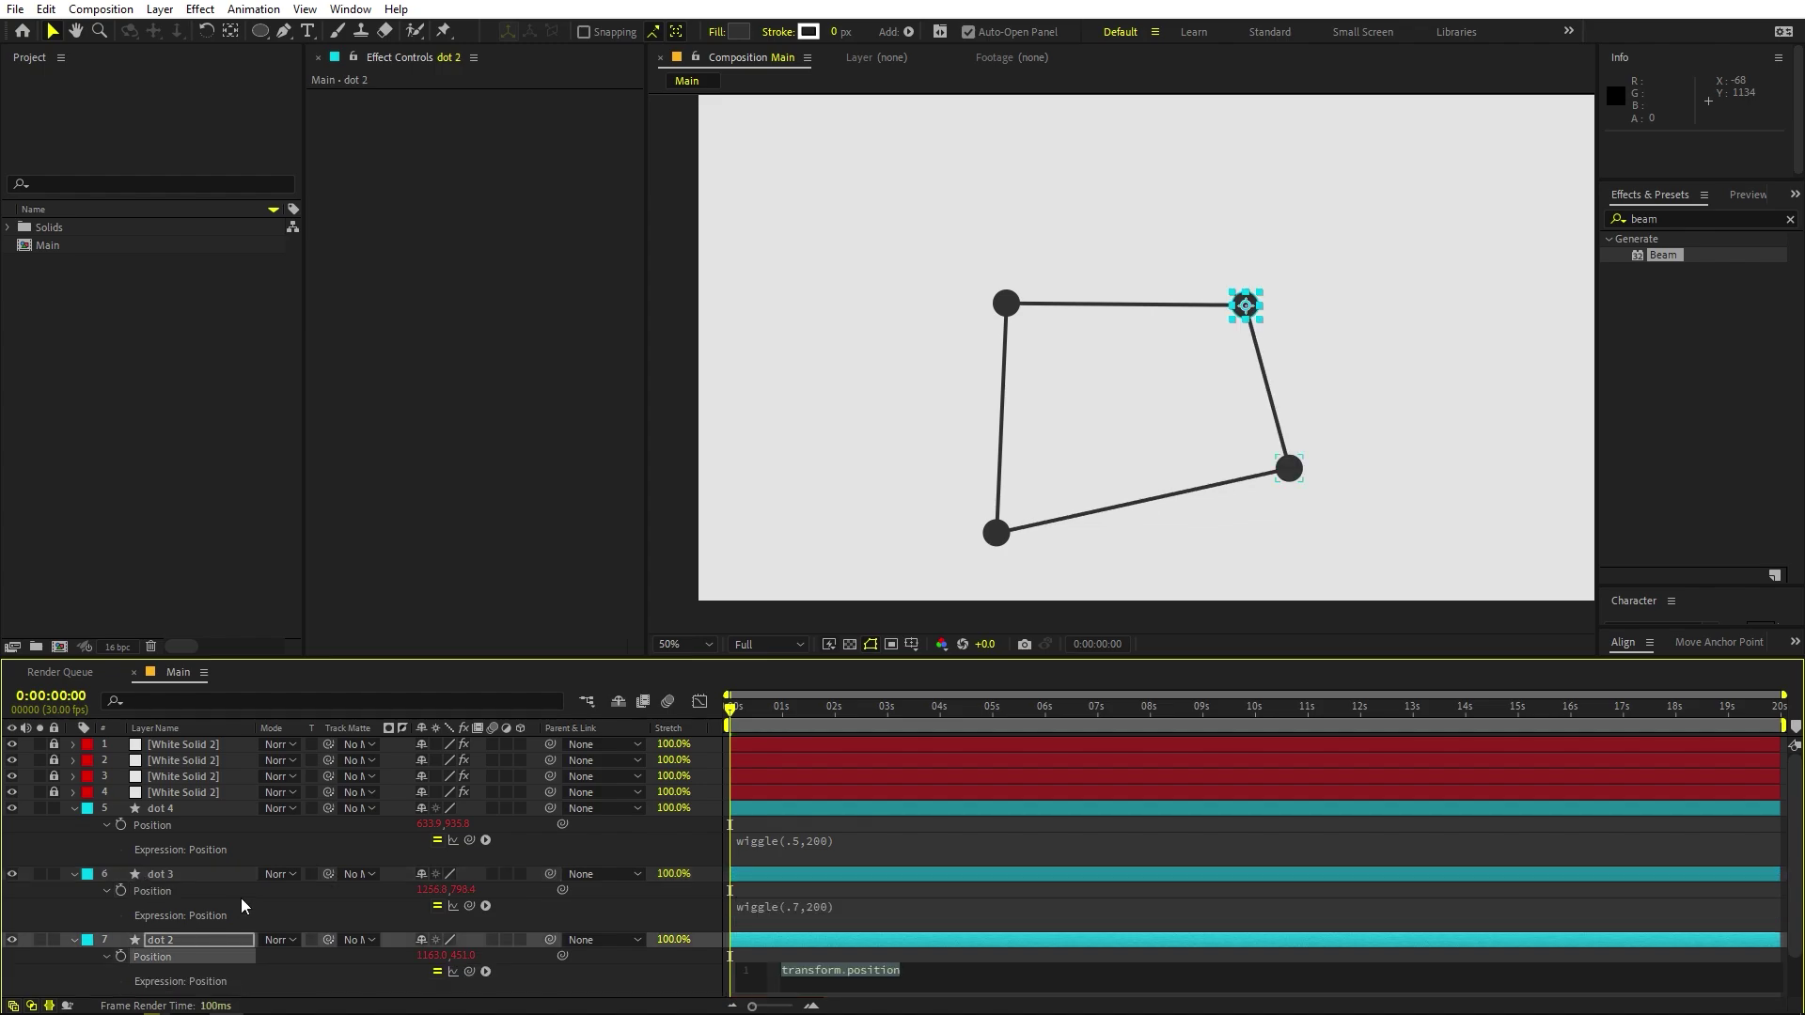
Paste the wiggle expression into dot 2's Position and change it to wiggle(.6,200).
key(ctrl+v)
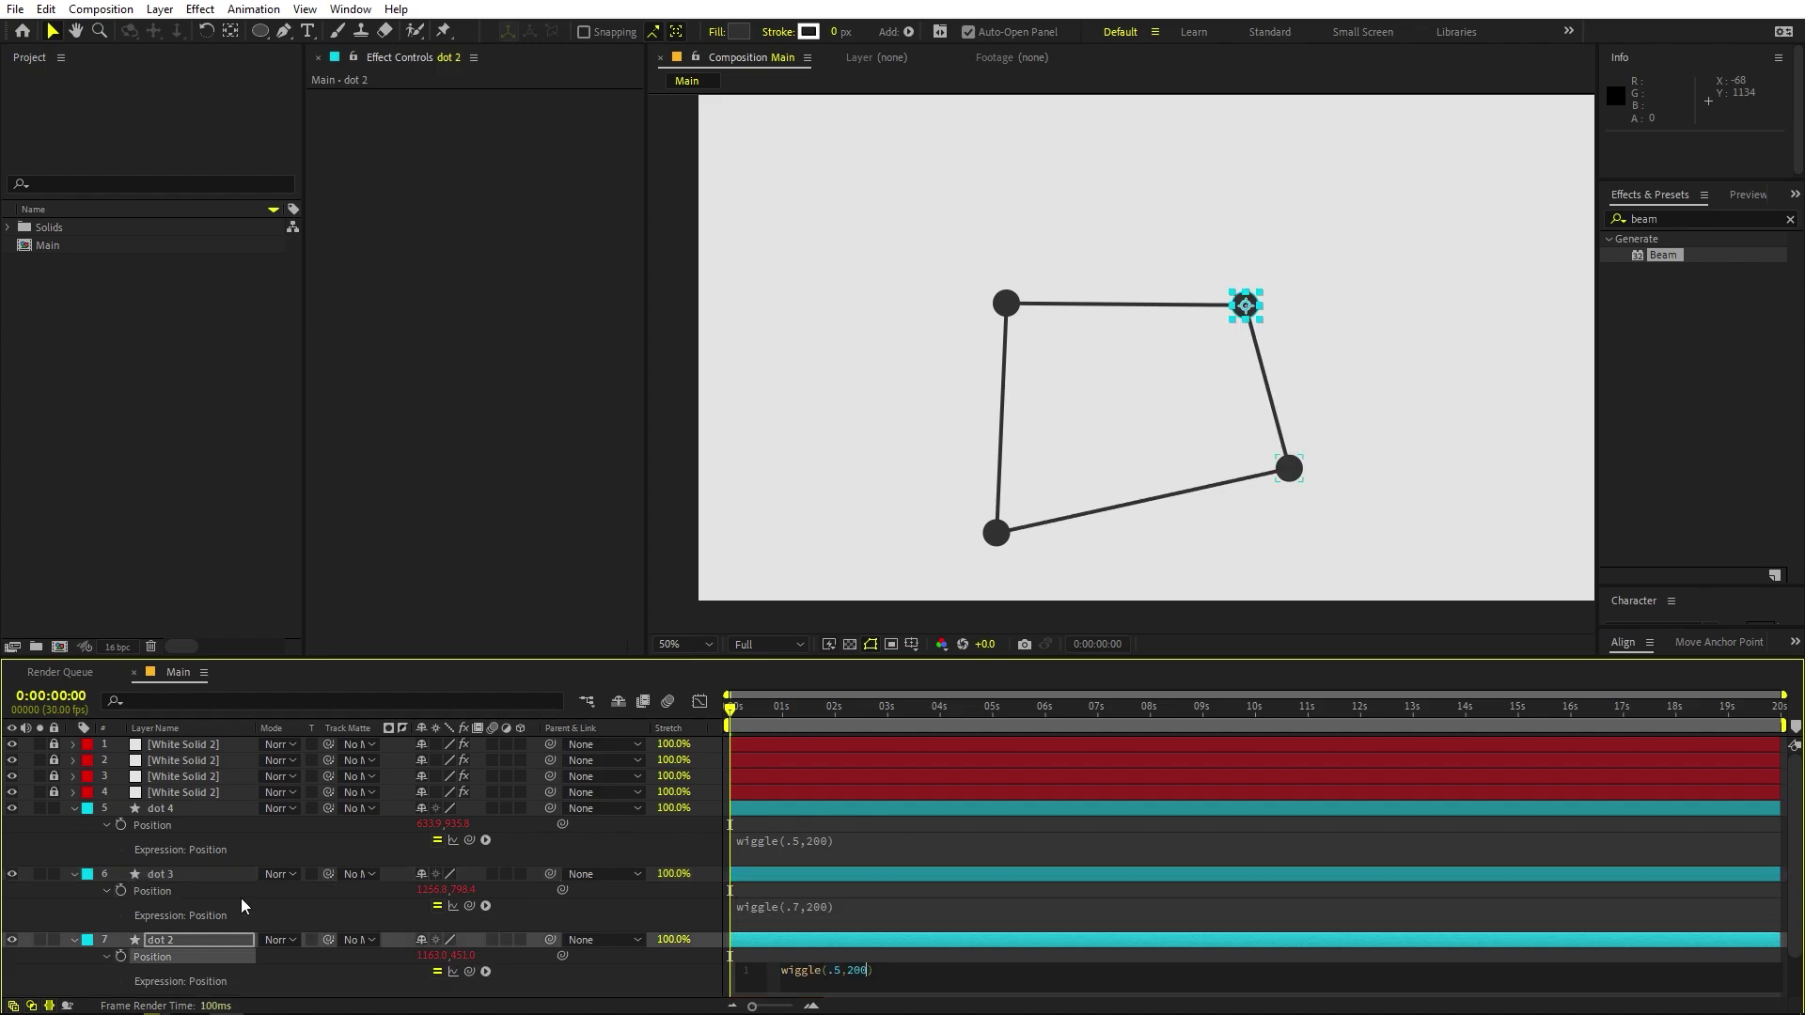
key(shift+Left)
text(6)
key(ctrl+Down)
Add the expression wiggle(.4,200) to dot 1's Position and preview the animation.
alt+click(120, 970)
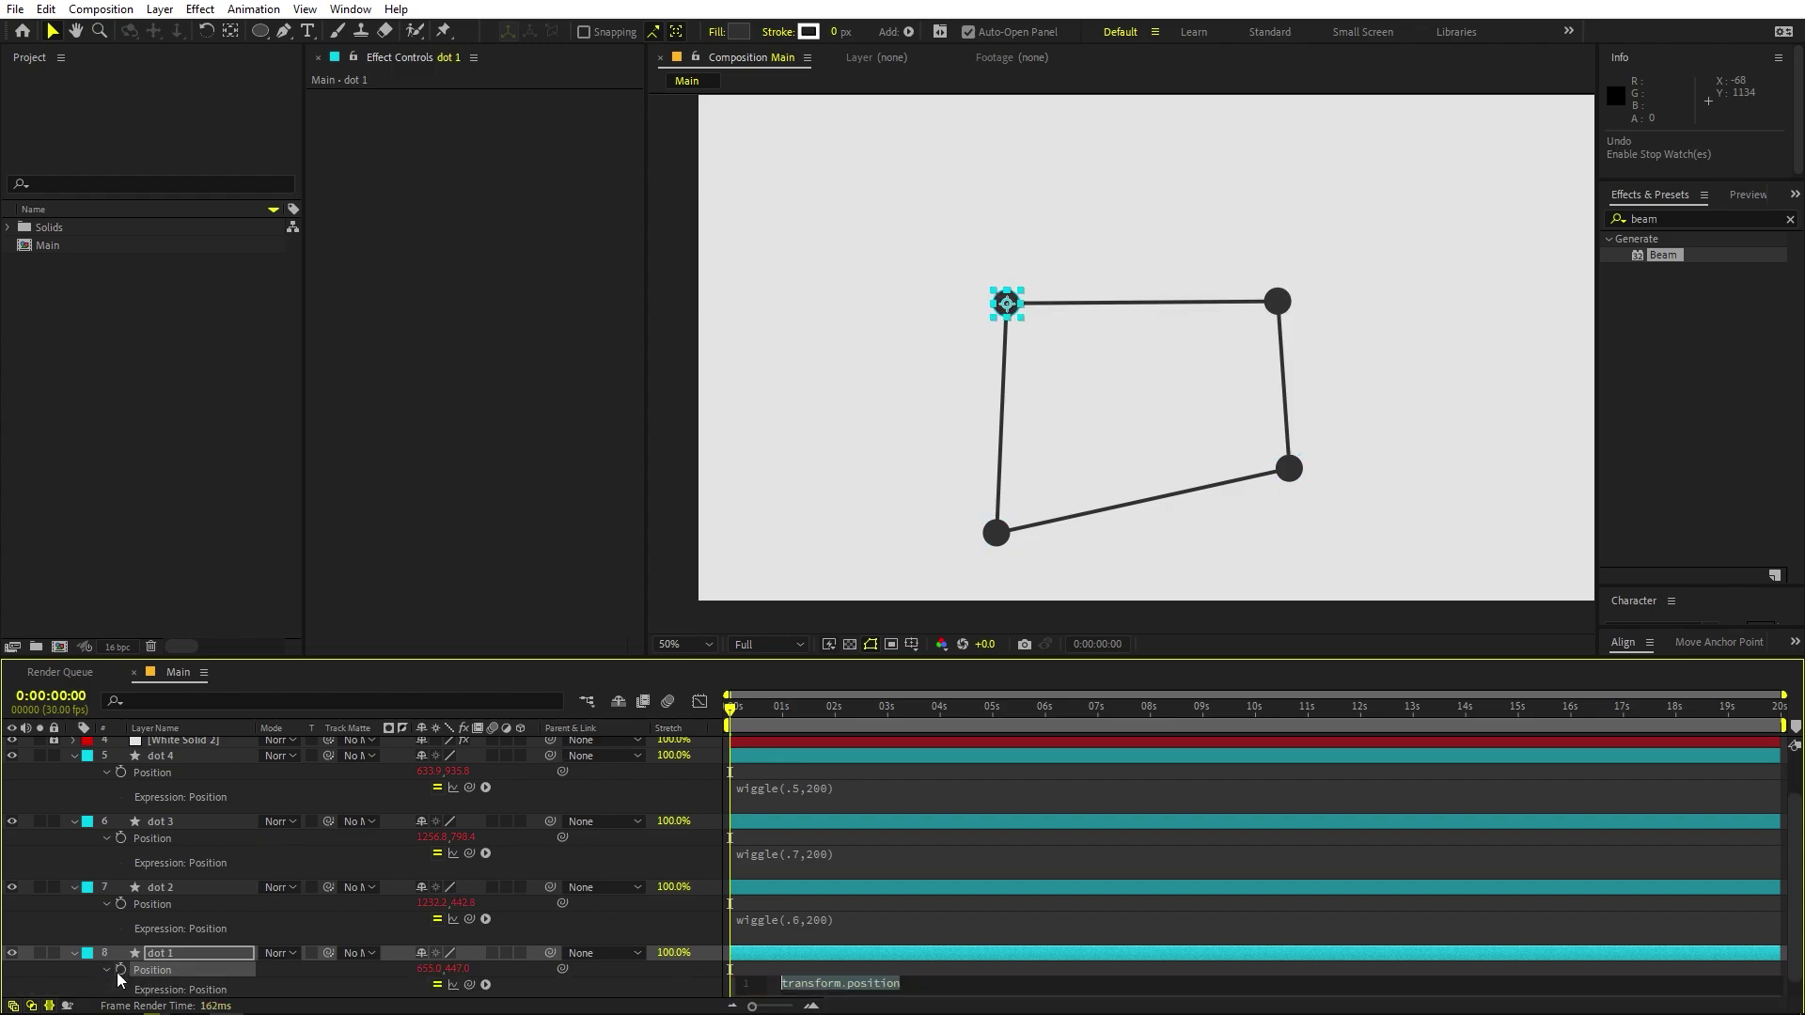
text(wiggle(.6,200))
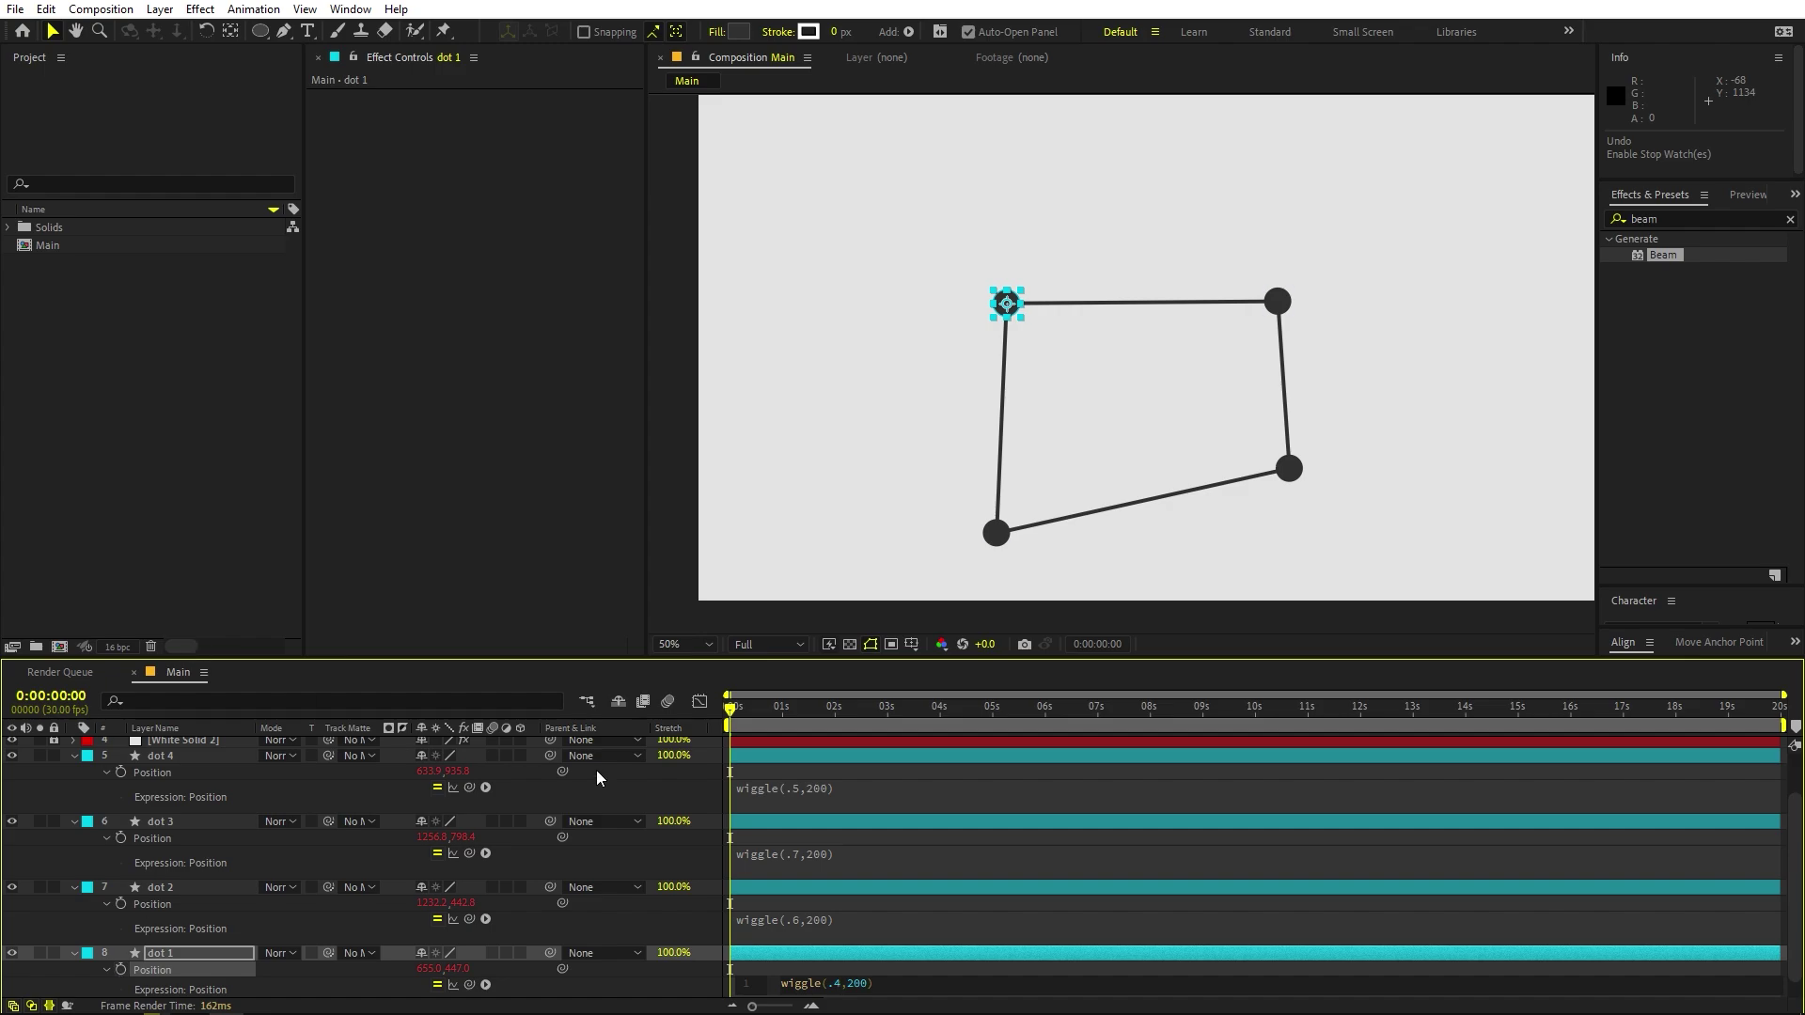
click(951, 758)
key(space)
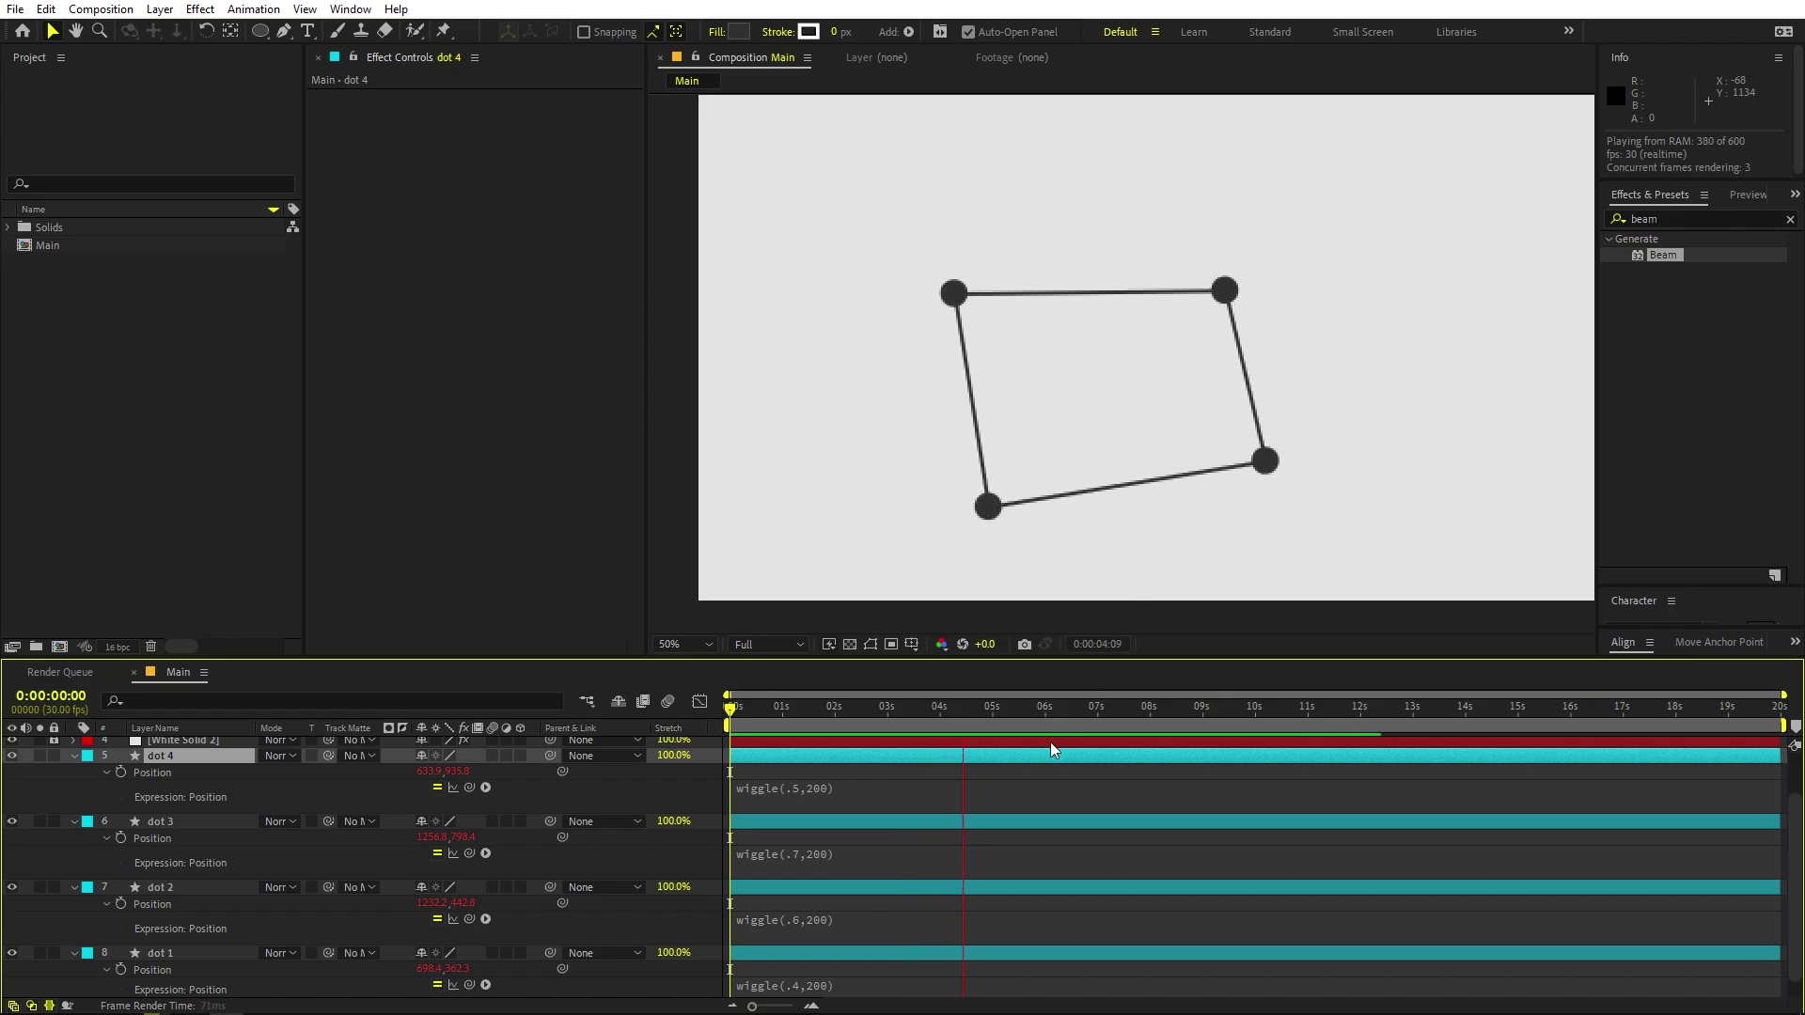
key(space)
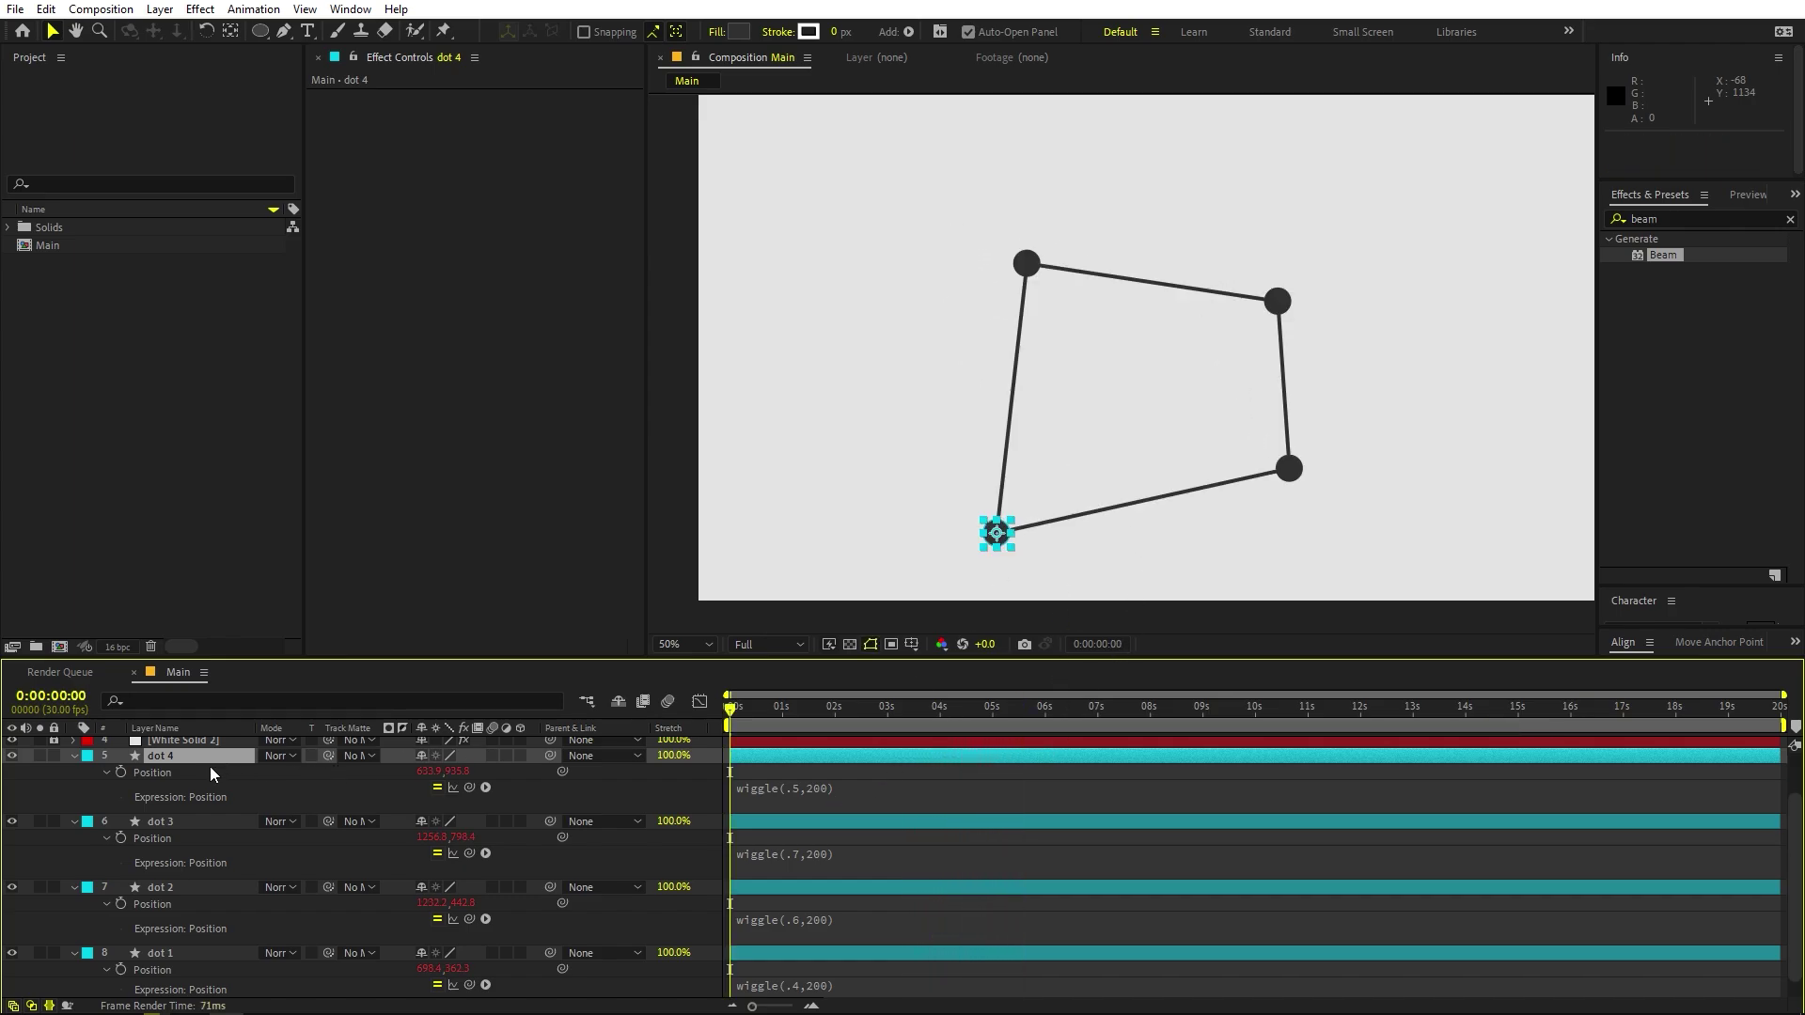
Reveal the dots' Scale and set dot 4 to about 149%, dot 3 to about 76%, dot 2 to about 132% and dot 1 to 93%.
shift+click(161, 955)
key(s)
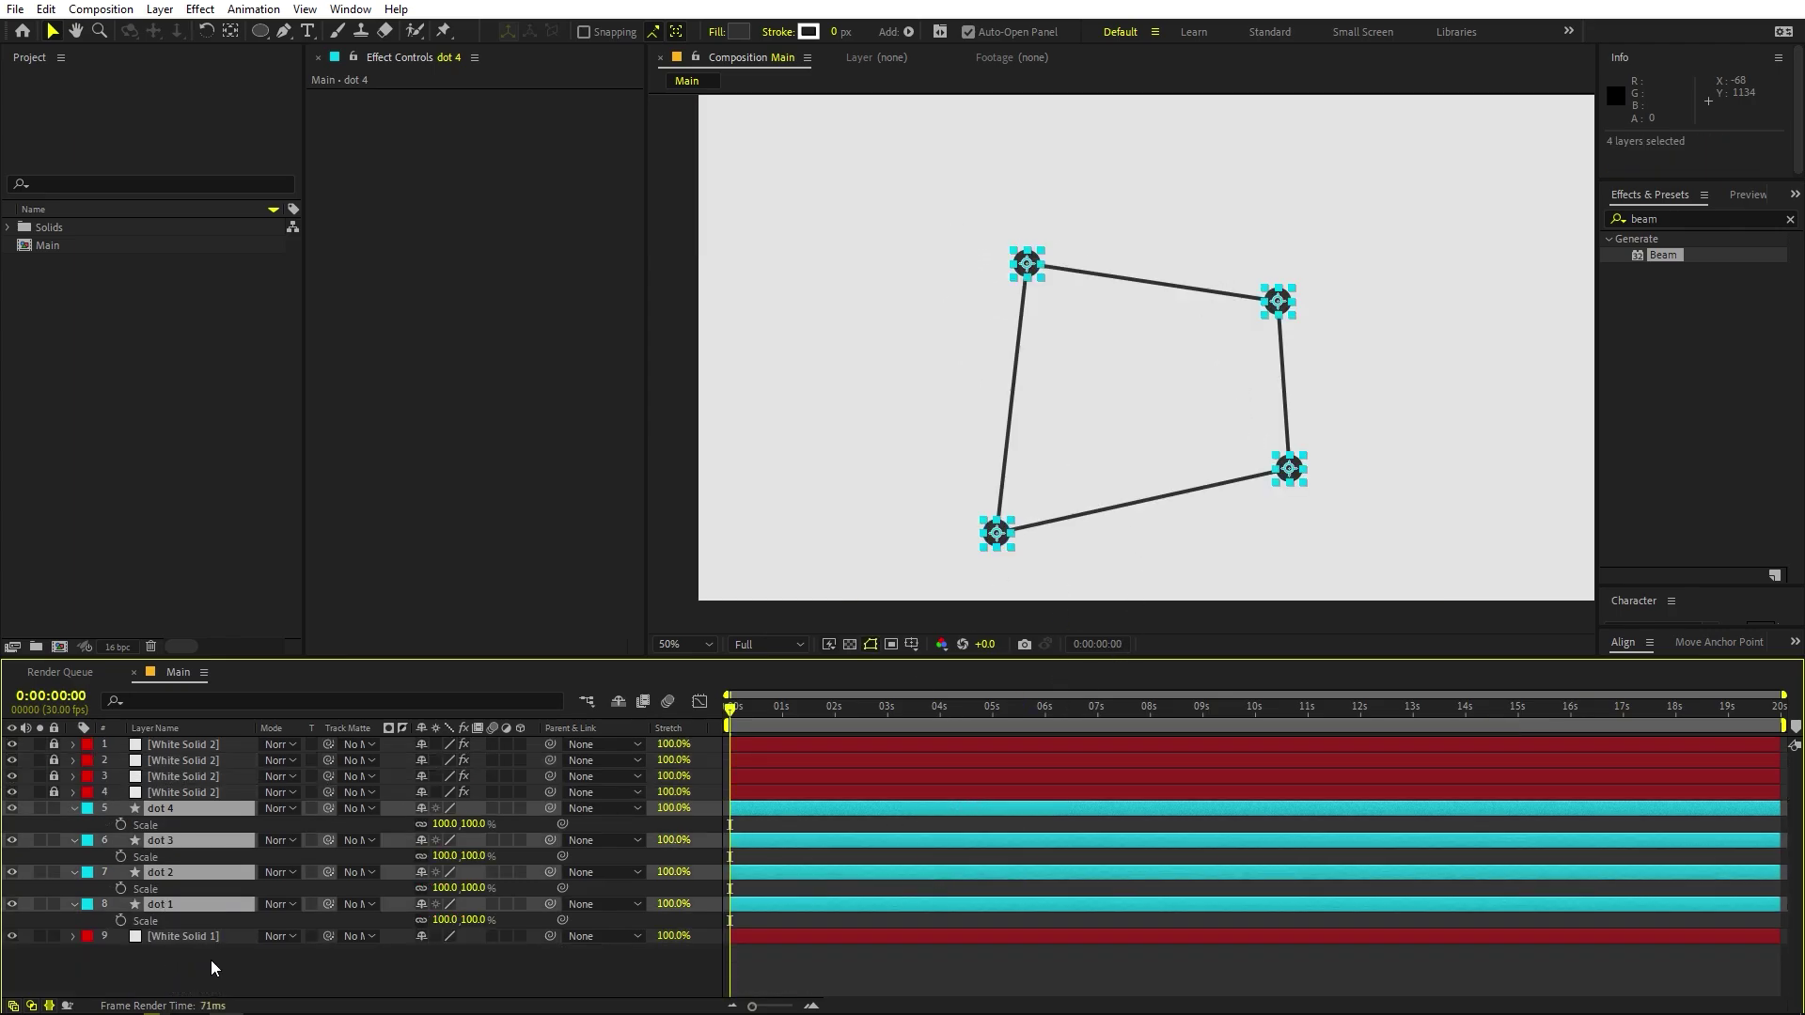
click(212, 967)
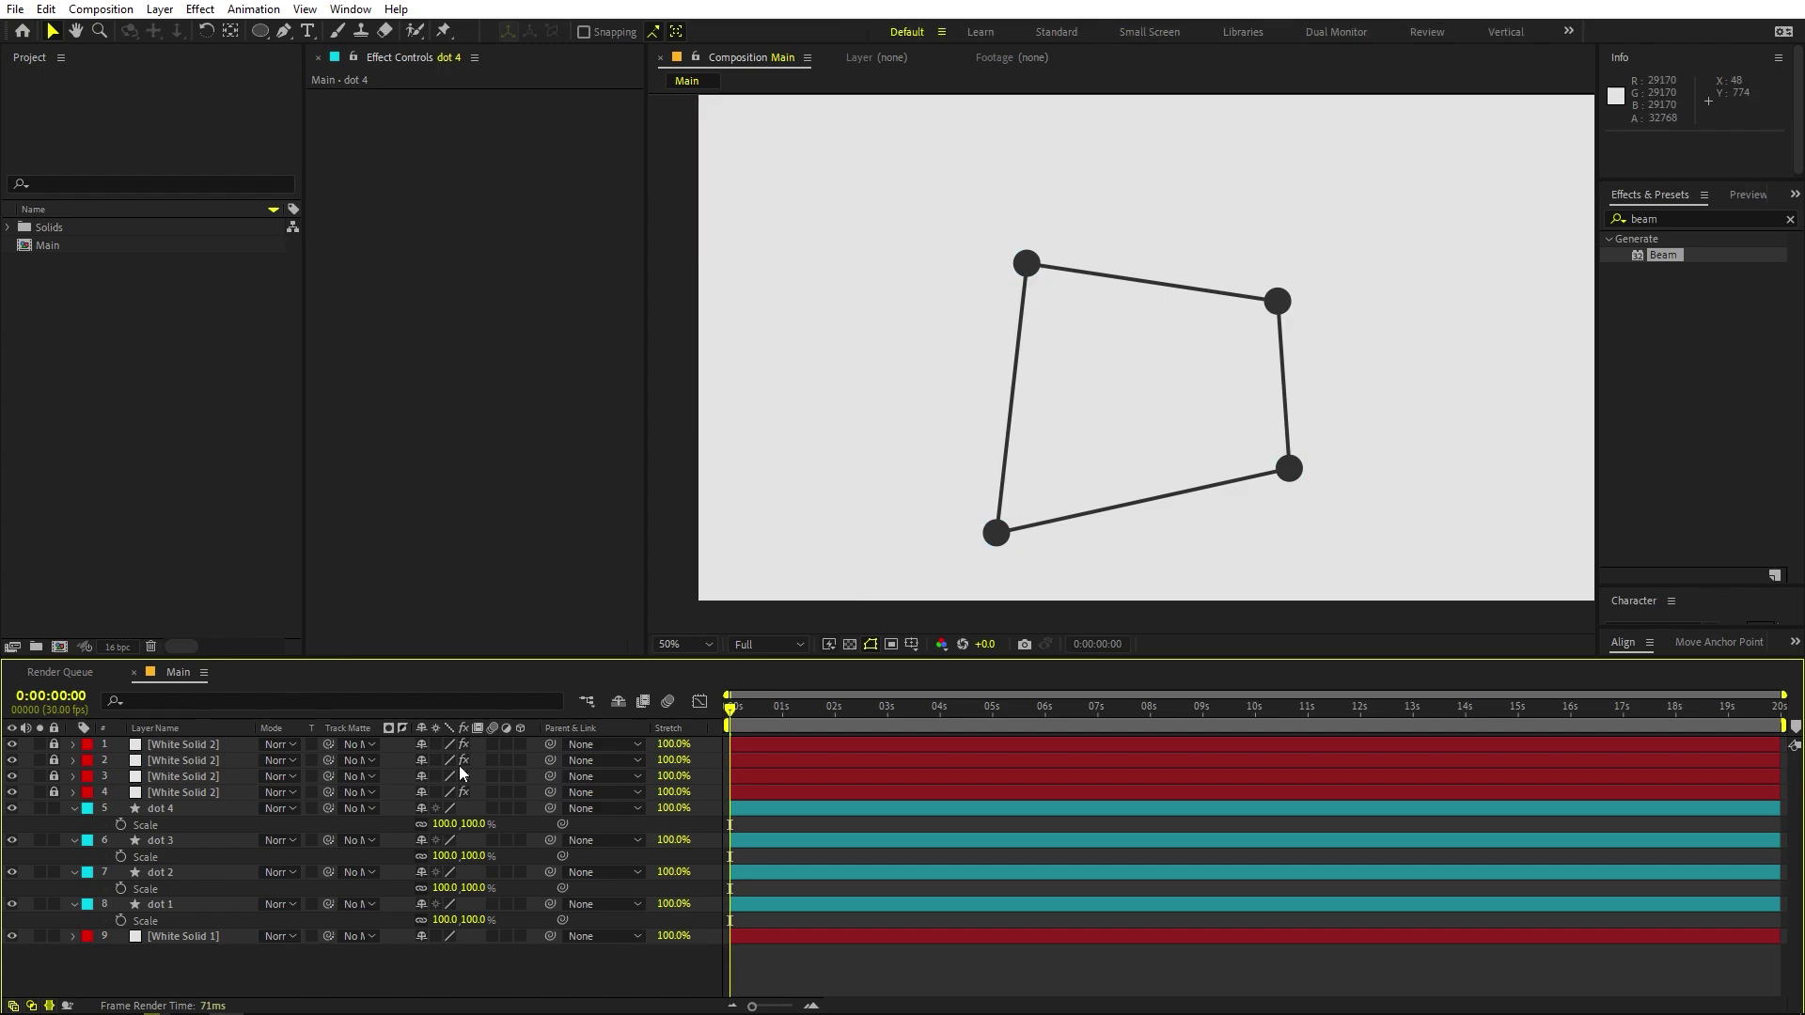
drag(446, 825, 871, 798)
drag(443, 858, 241, 881)
drag(435, 887, 725, 869)
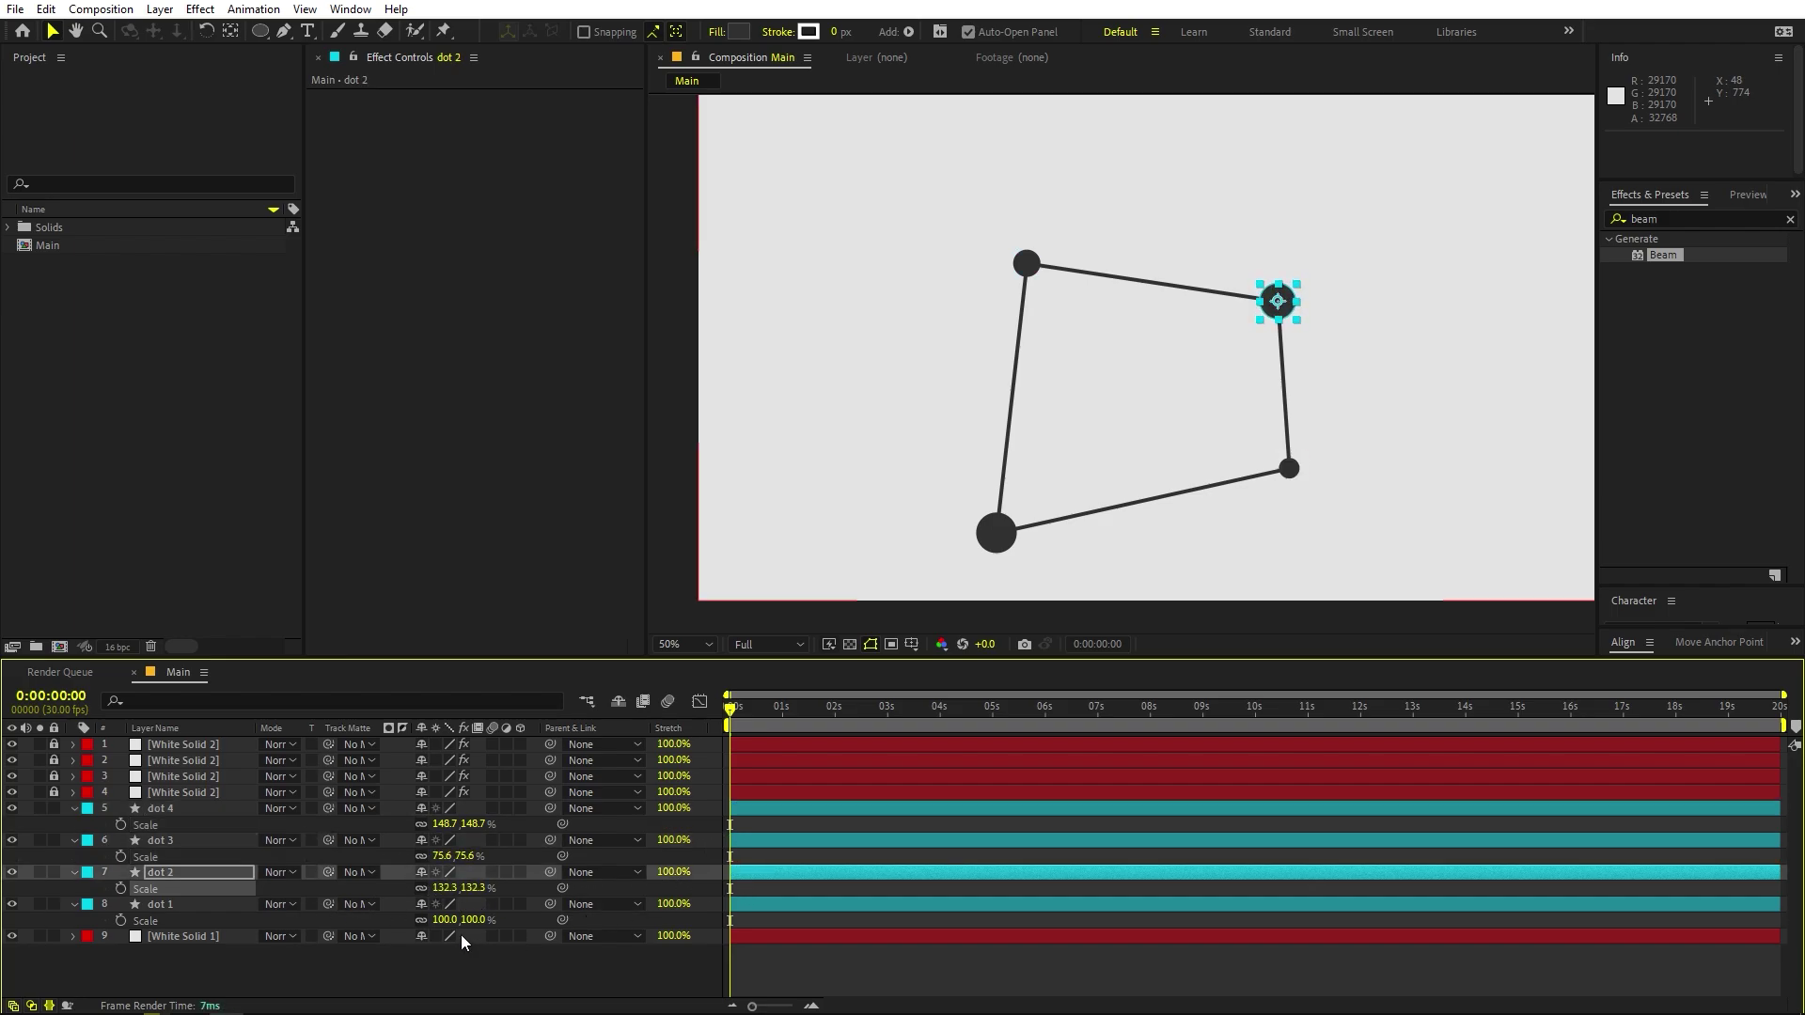
drag(442, 920, 378, 923)
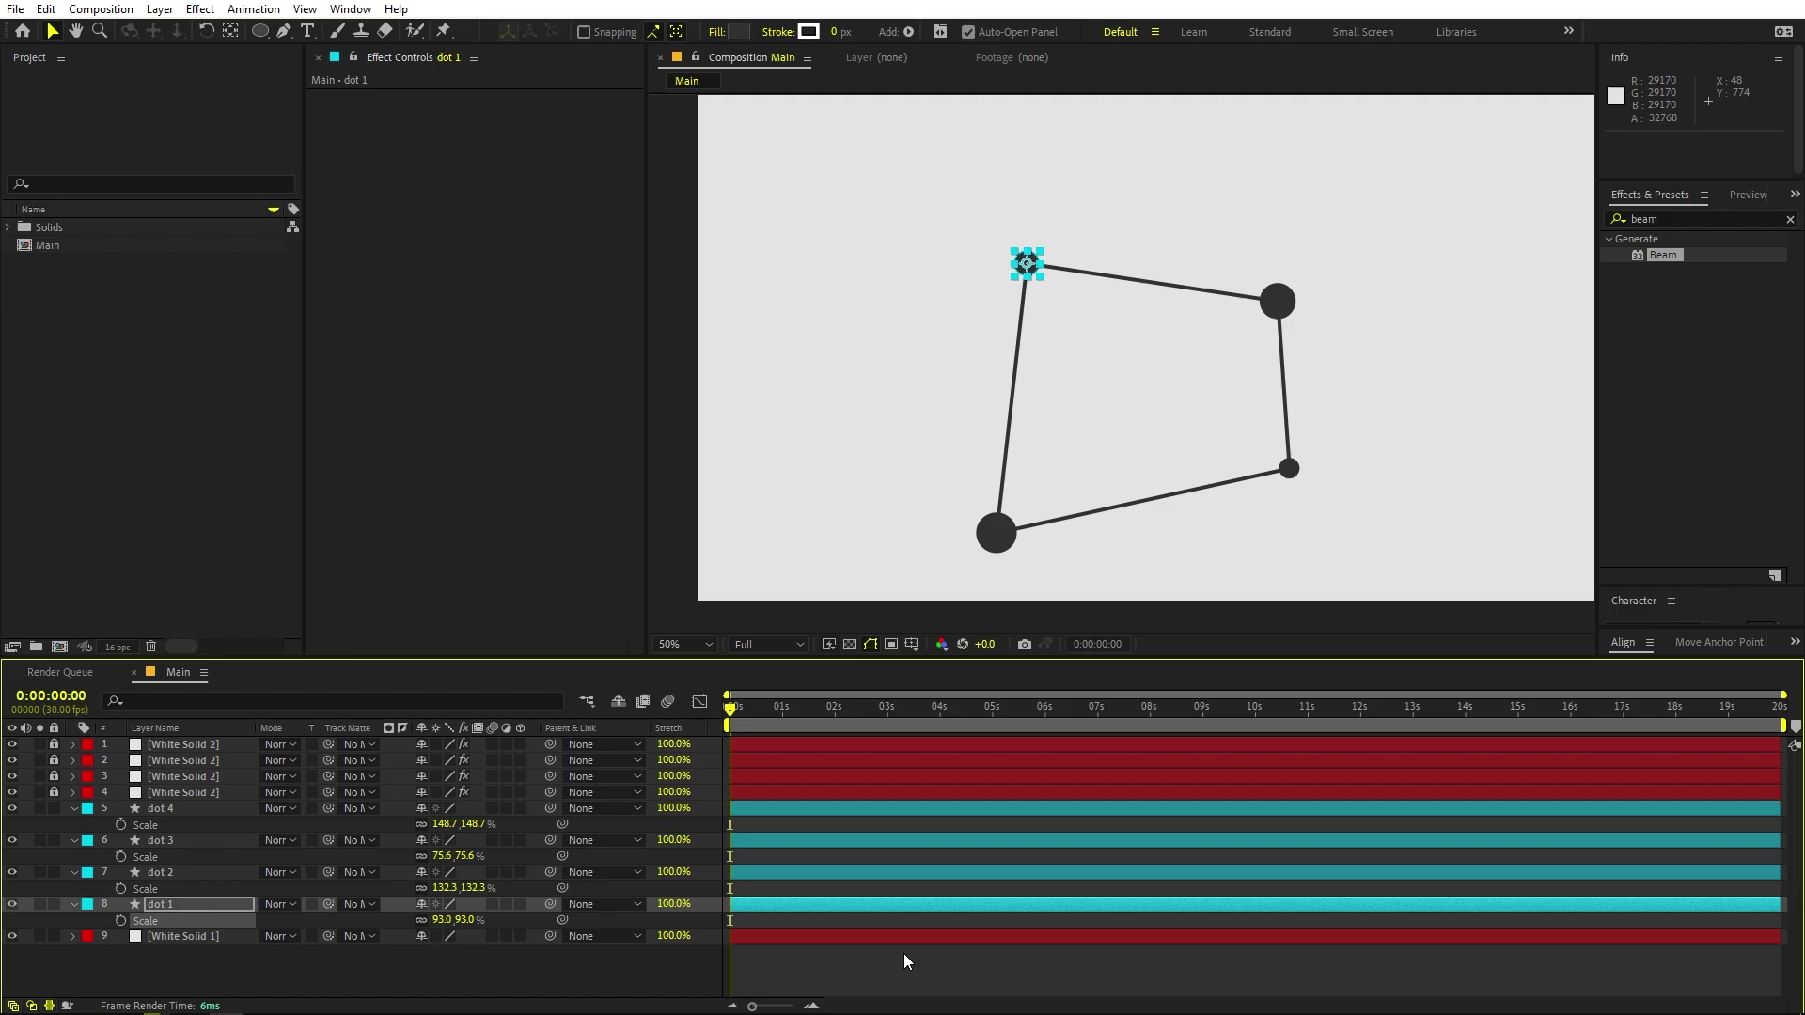
click(1003, 951)
Reposition dot 1 at about 579, 355, dot 4 at about 711, 715 and dot 2 at about 1435, 309 in the composition.
click(225, 906)
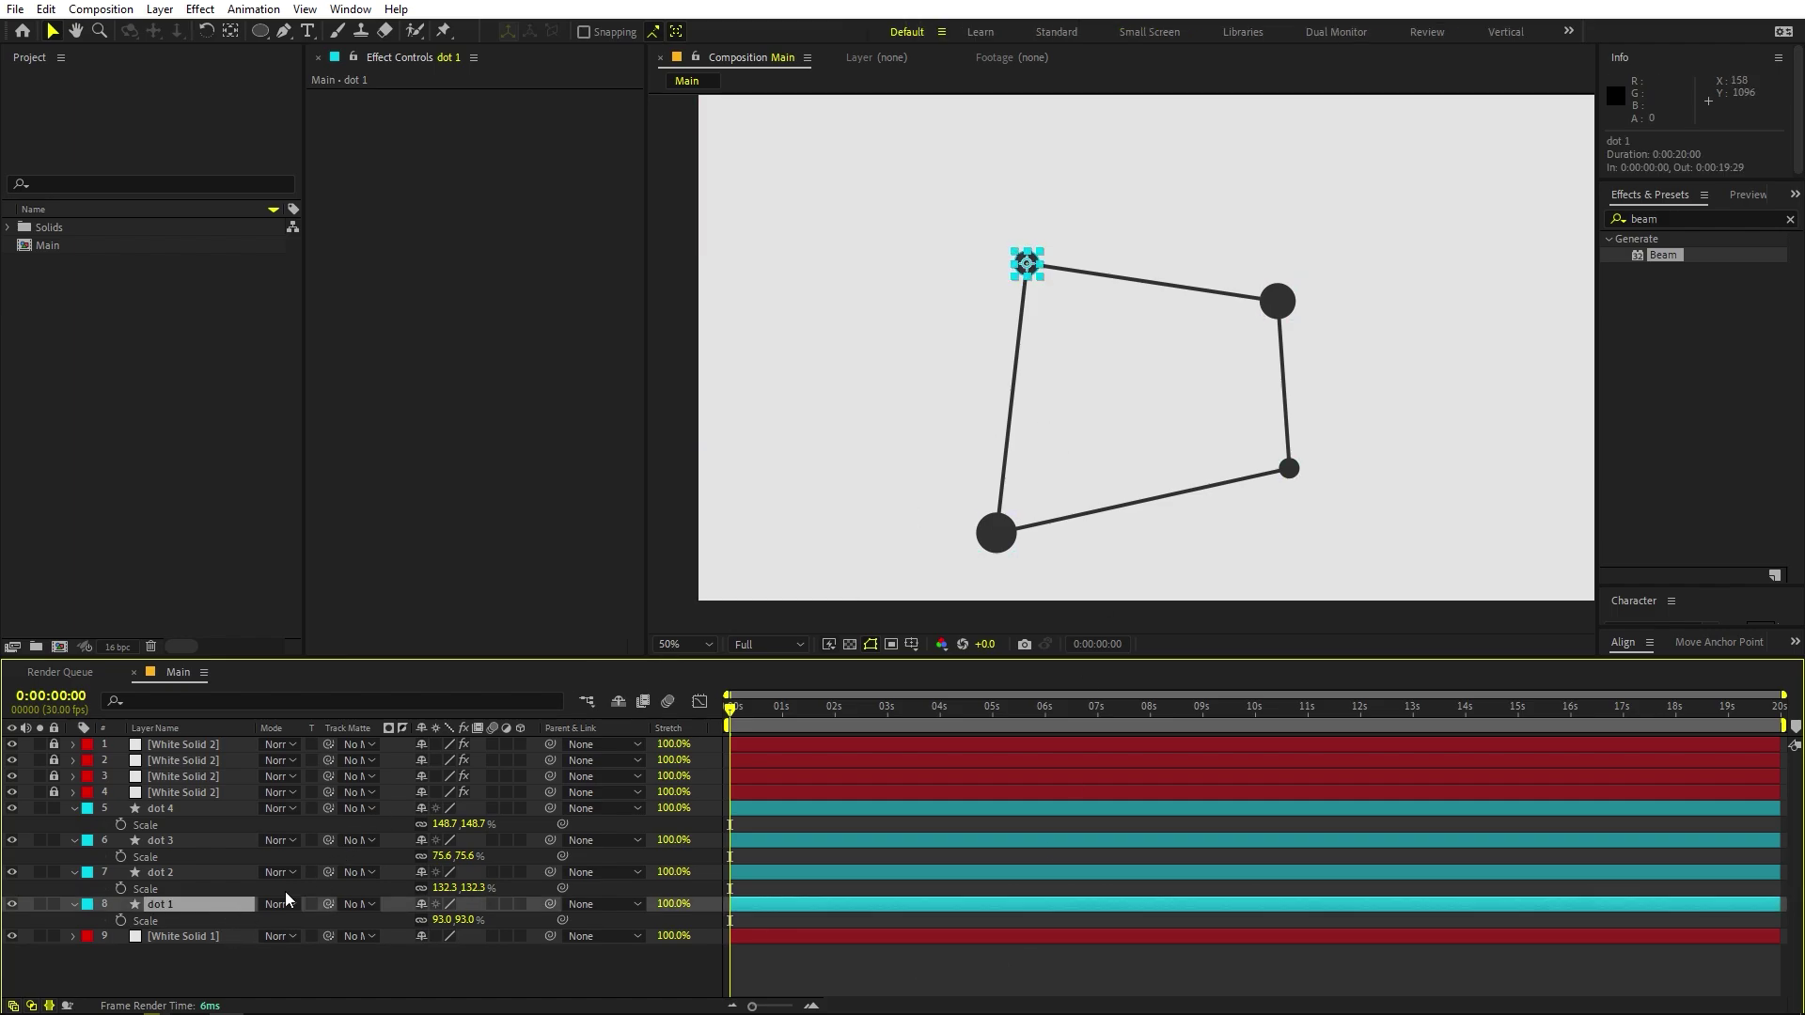
drag(1028, 263, 992, 220)
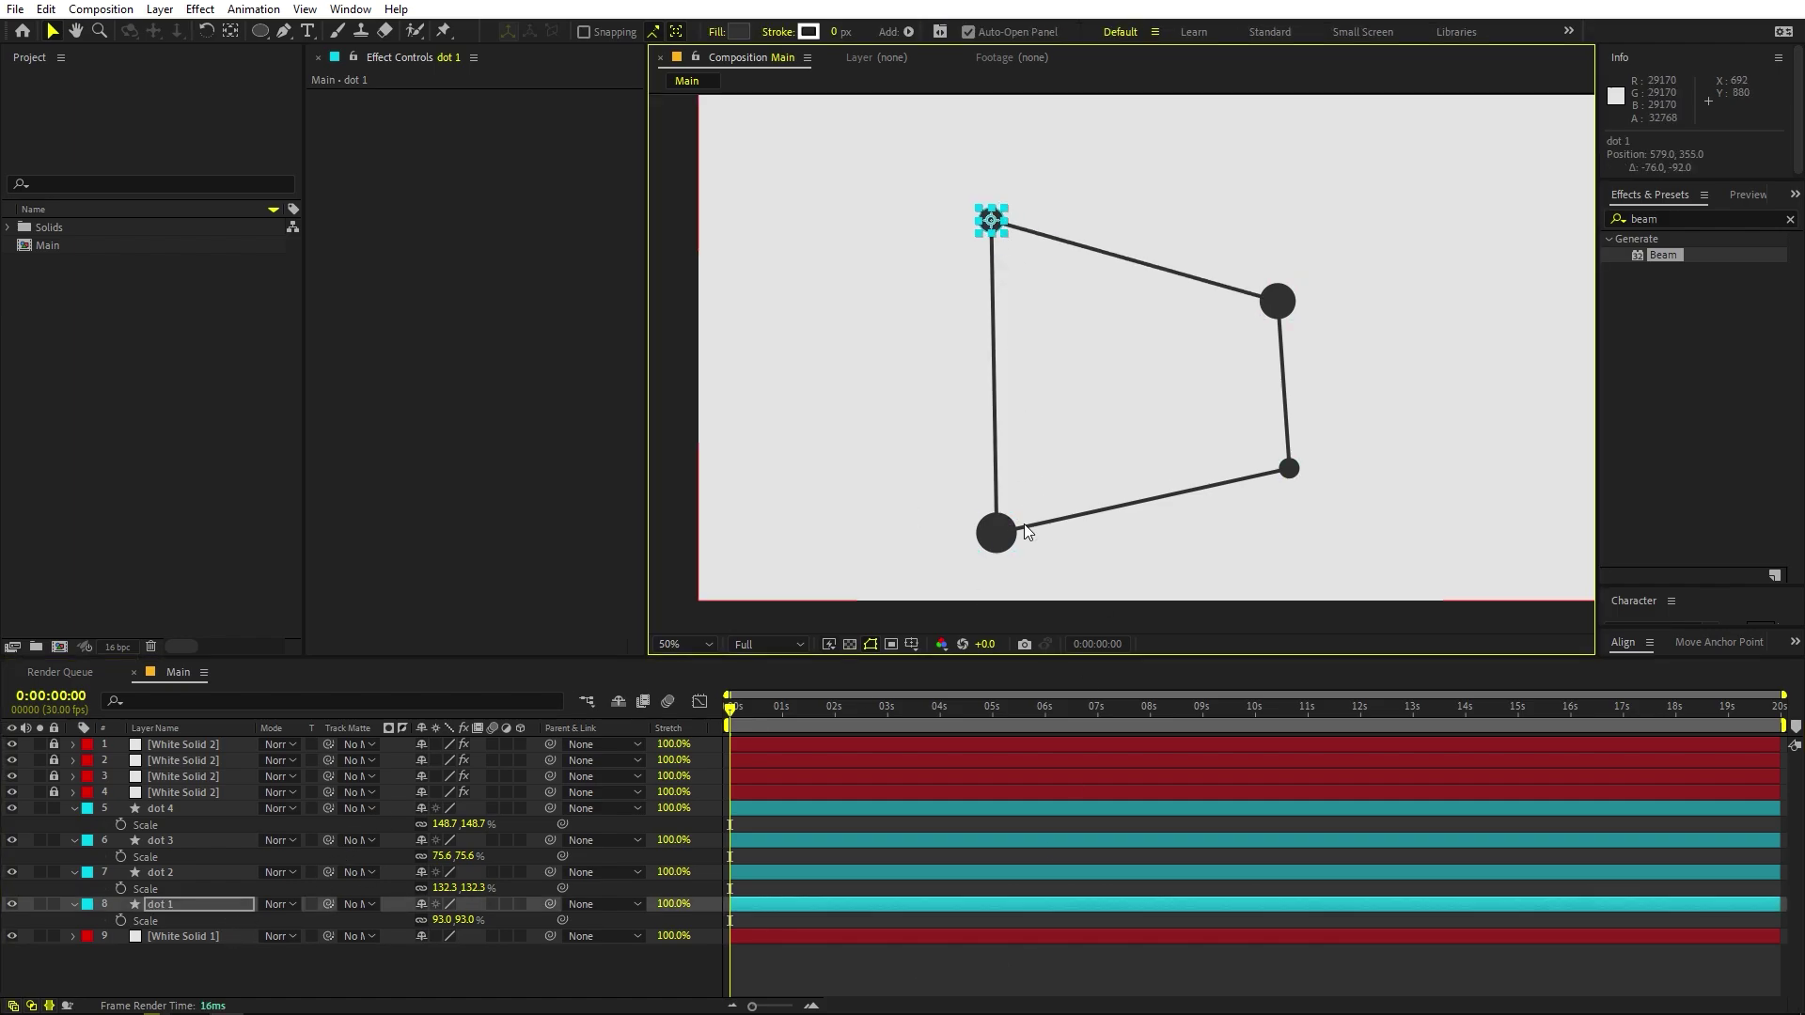
click(997, 531)
drag(997, 531, 1003, 497)
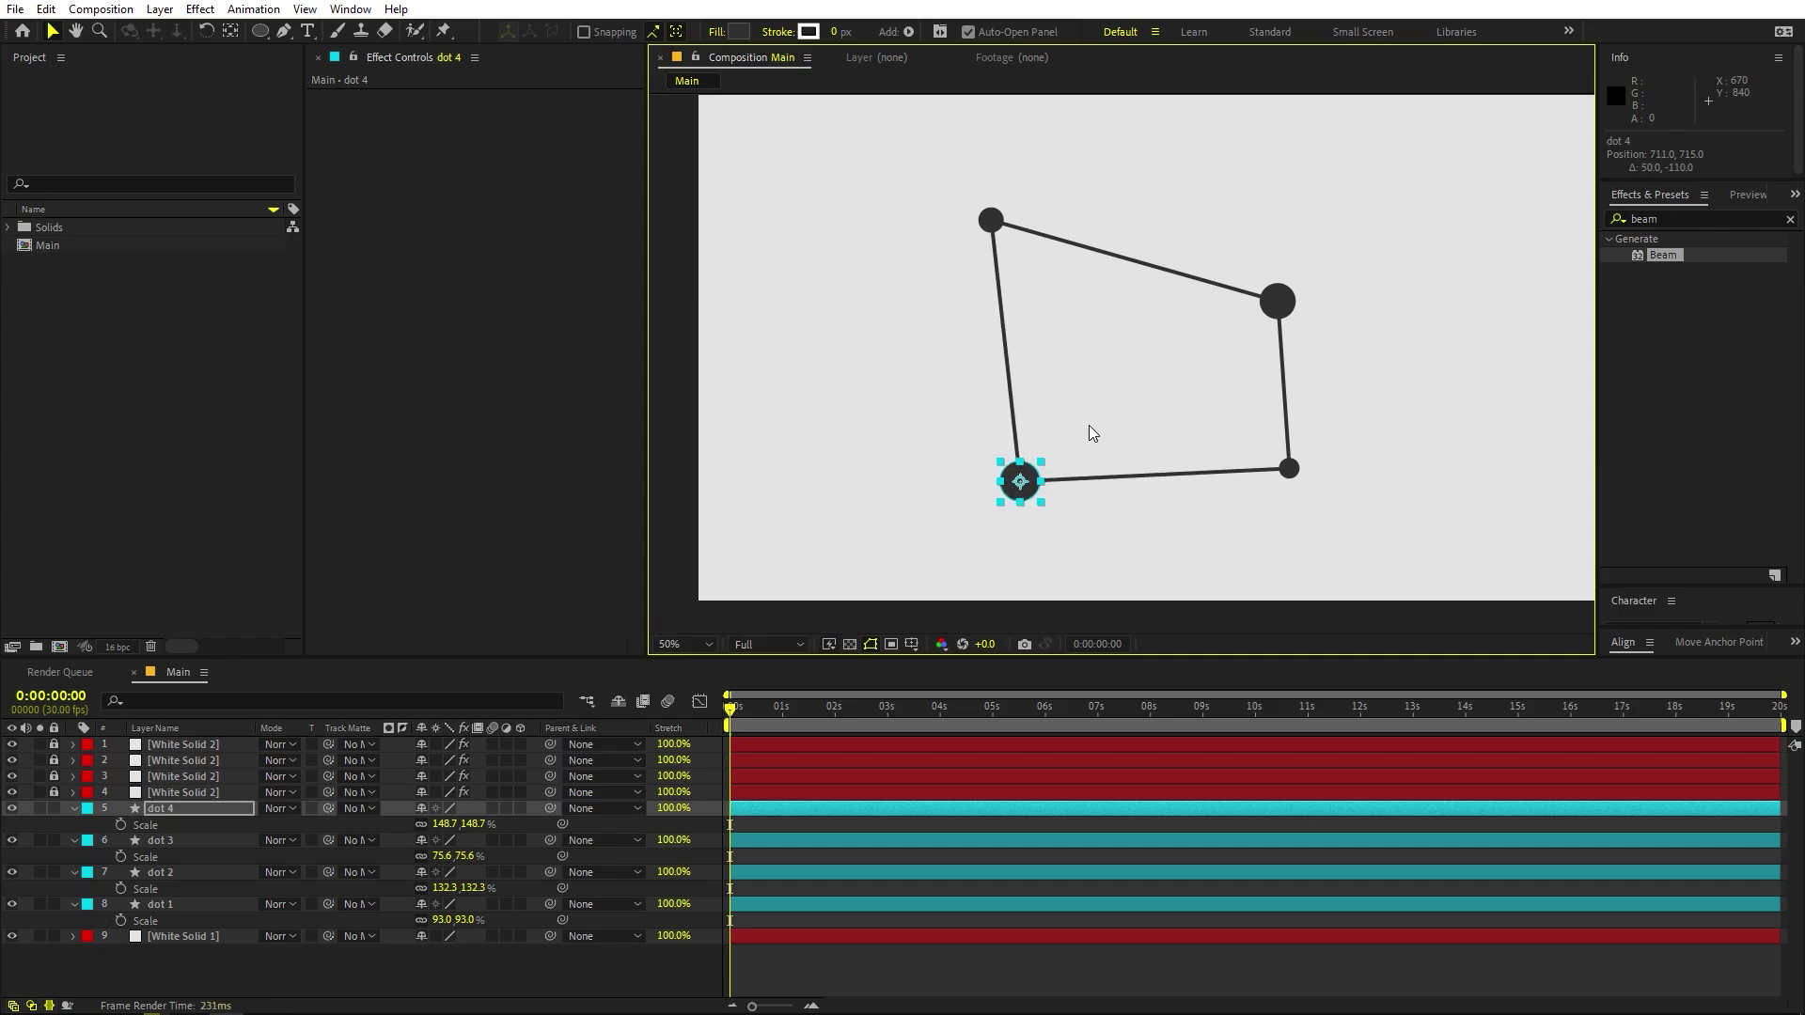
drag(1270, 305, 1398, 239)
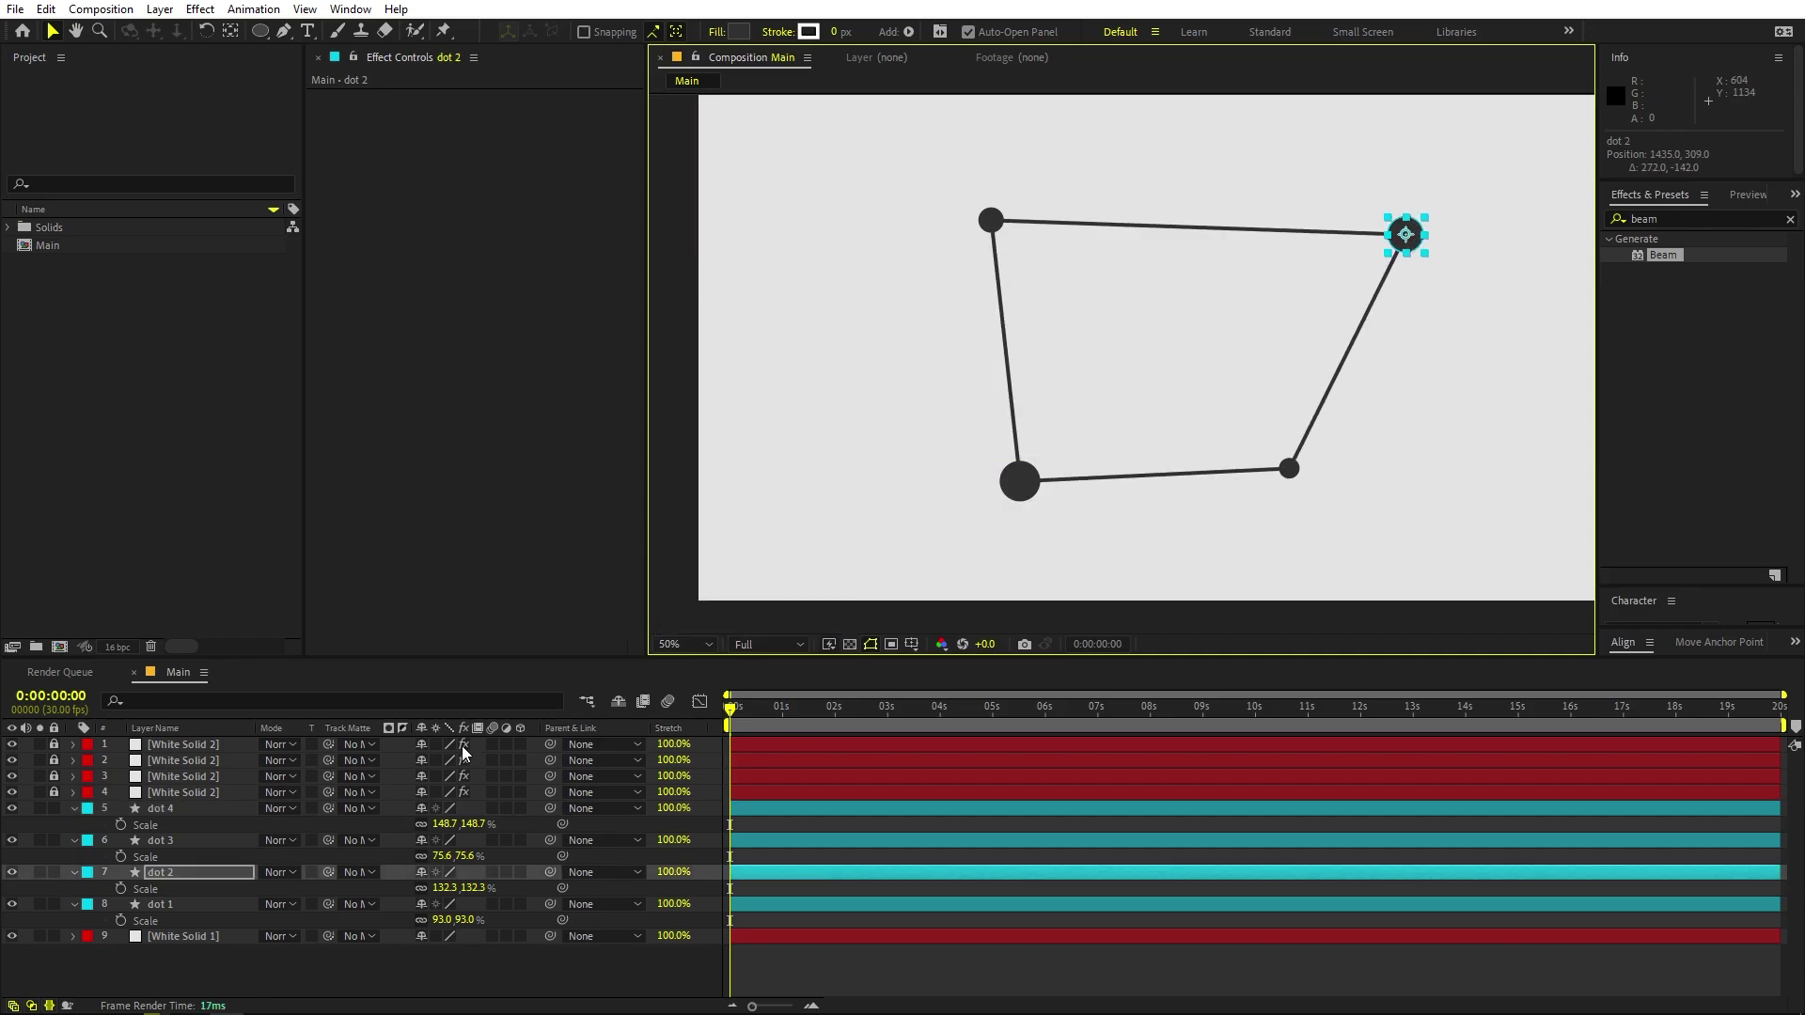
click(220, 959)
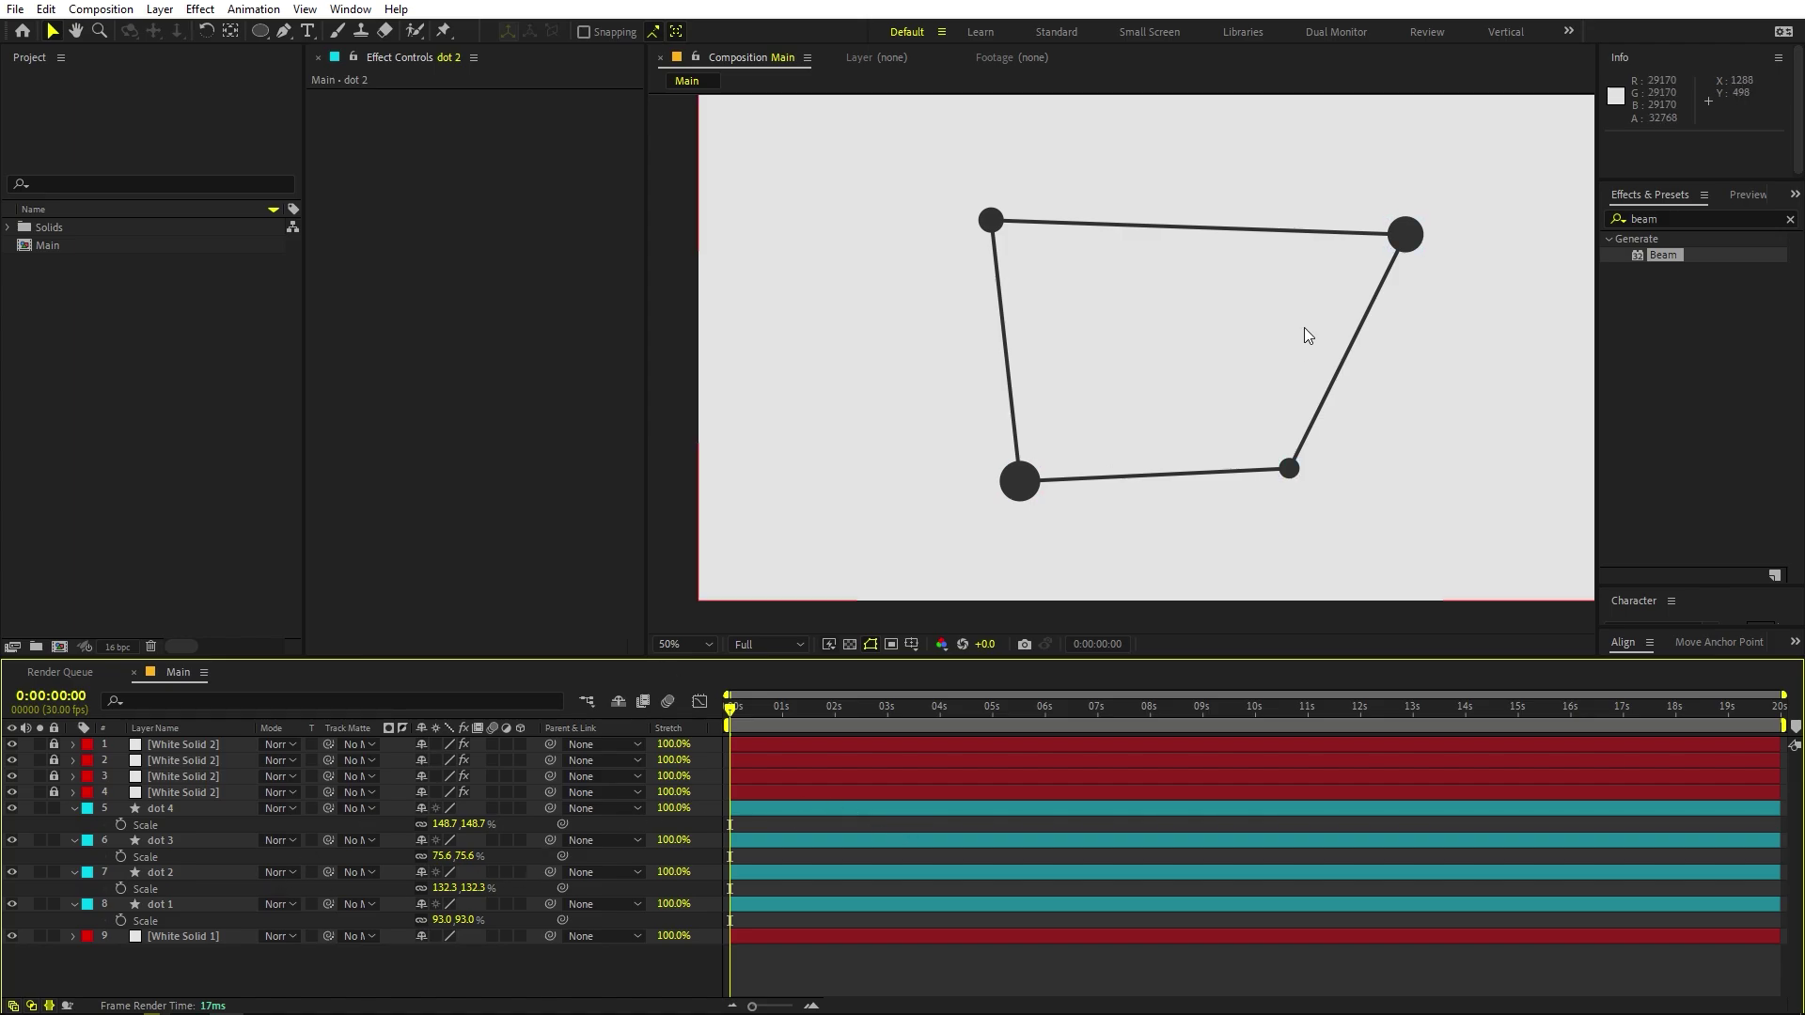
Collapse the revealed properties of all layers and clear the layer selection.
key(ctrl+a)
key(u)
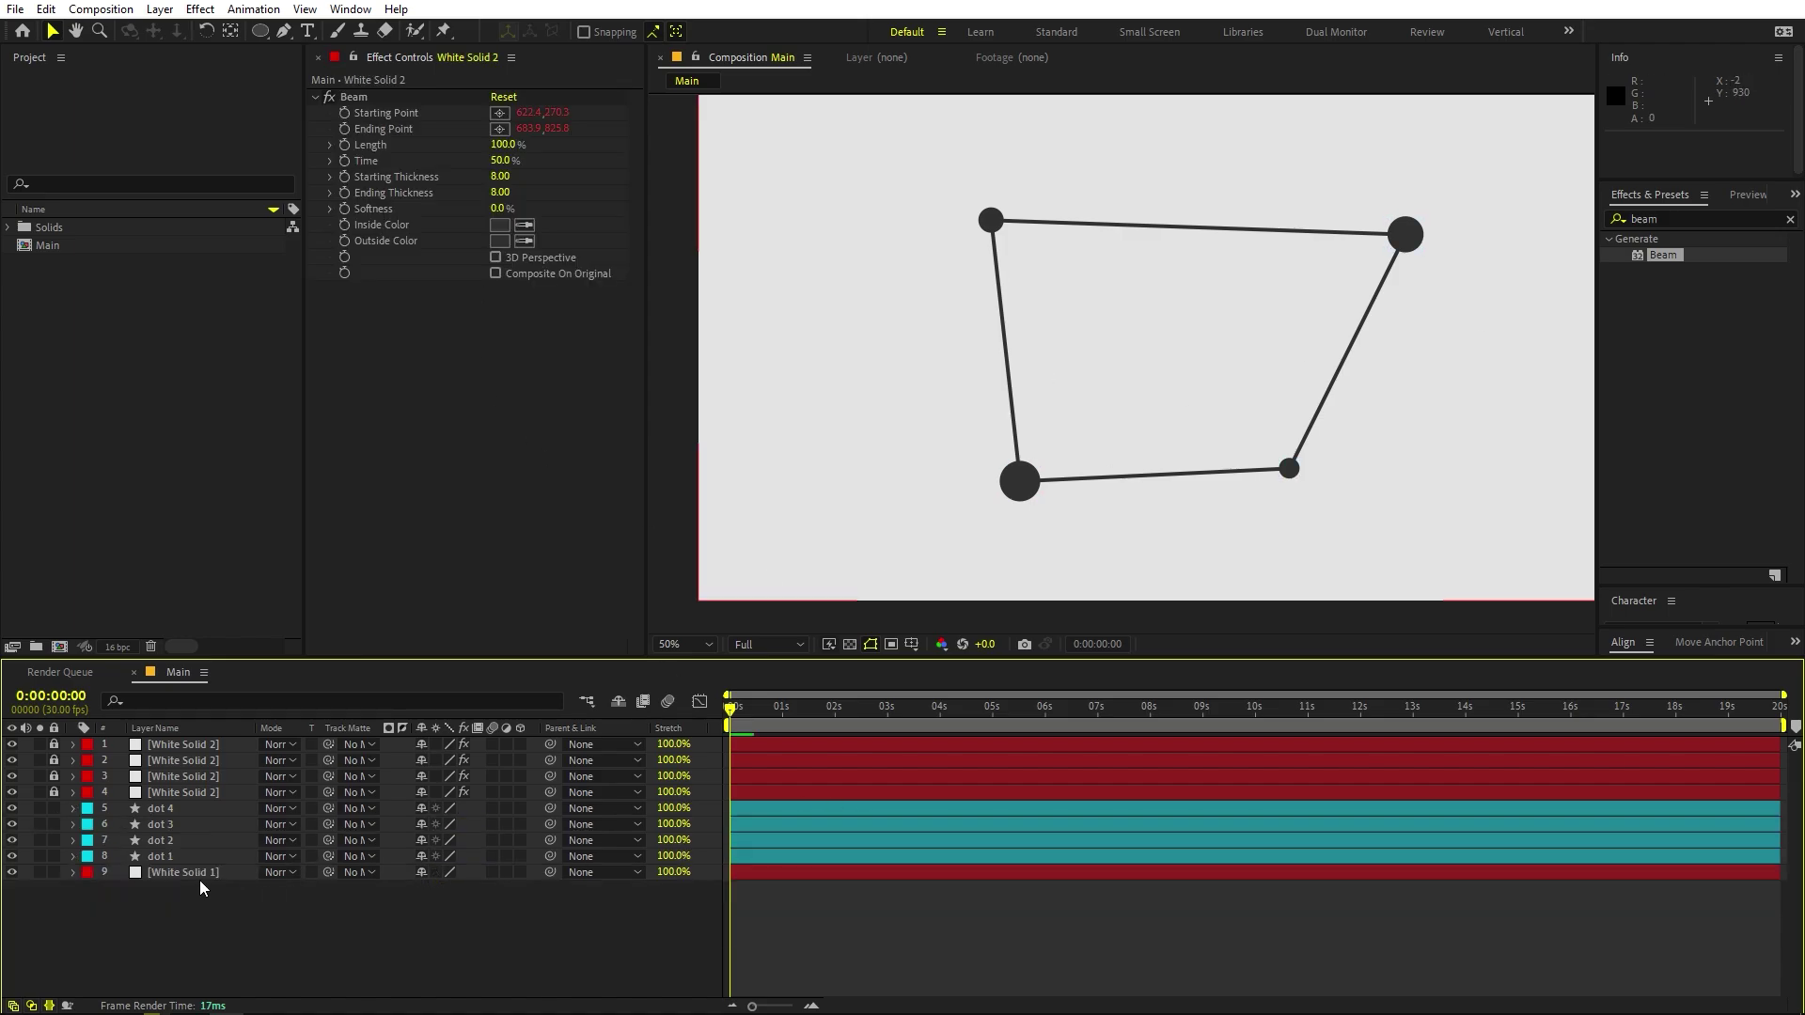
click(160, 857)
click(221, 942)
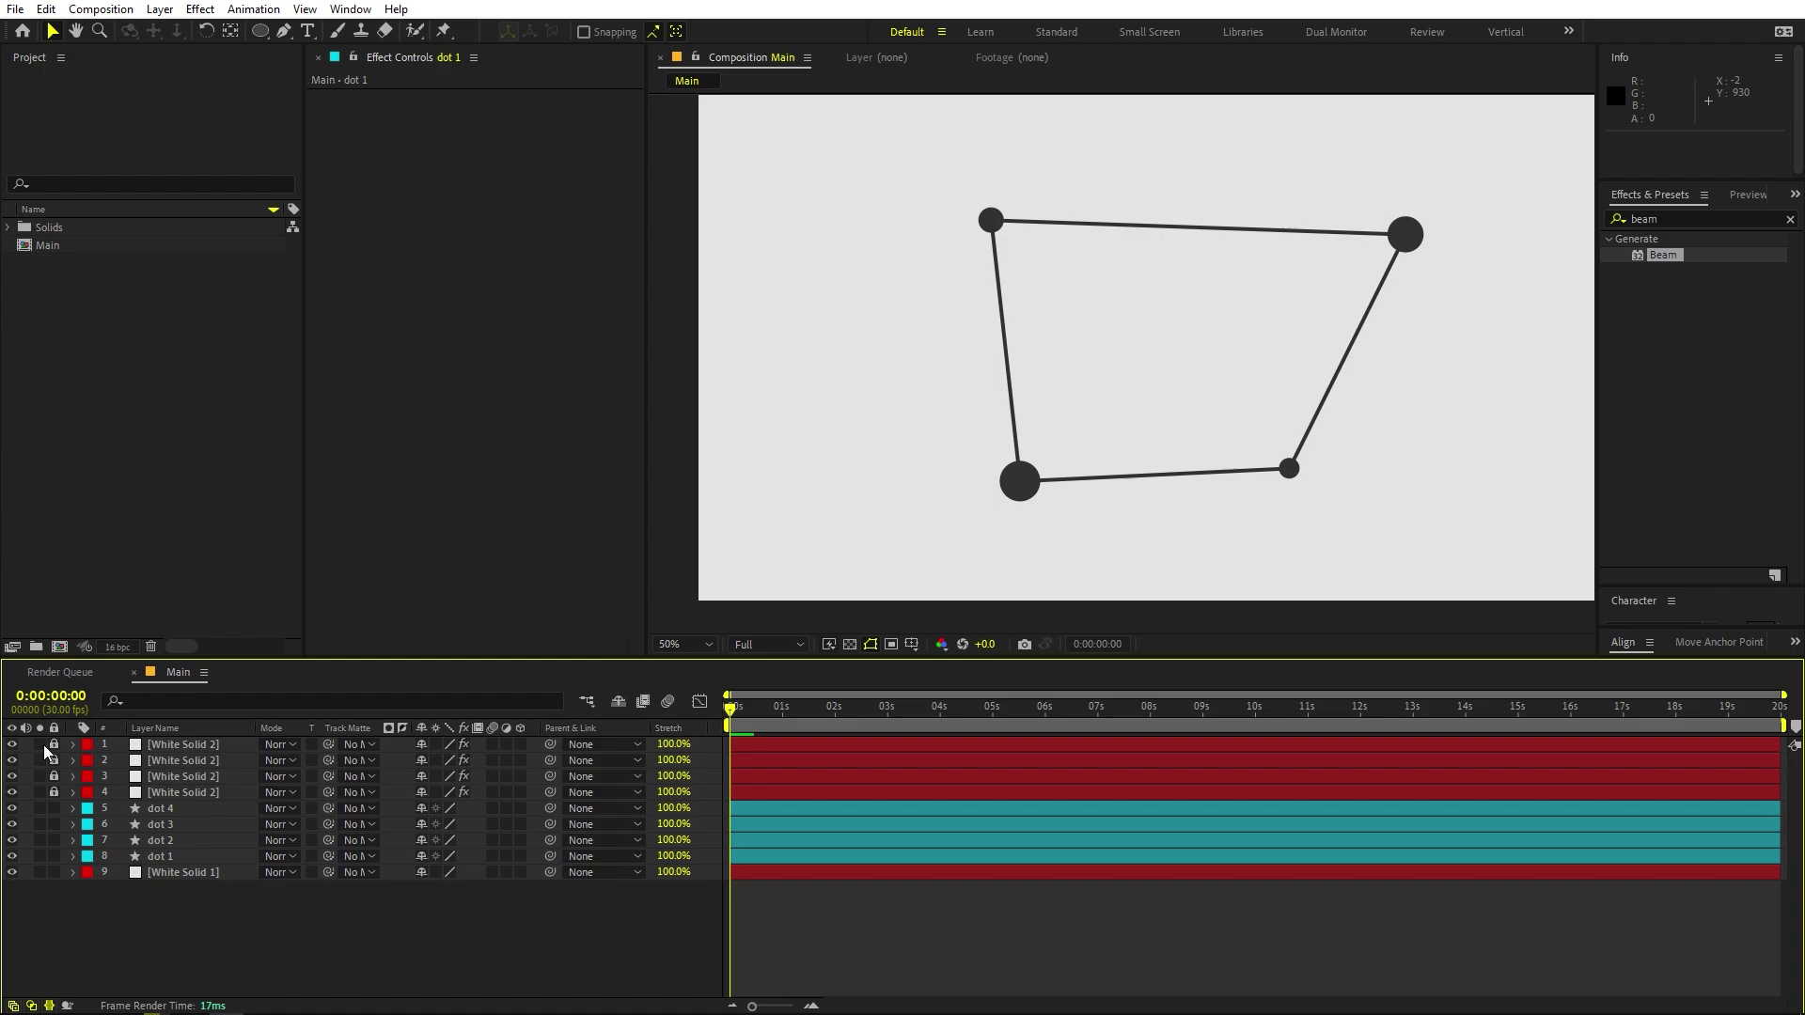
Unlock the four White Solid 2 layers and pre-compose them with the four dot layers as "Connect 1".
click(175, 855)
shift+click(188, 746)
right_click(188, 746)
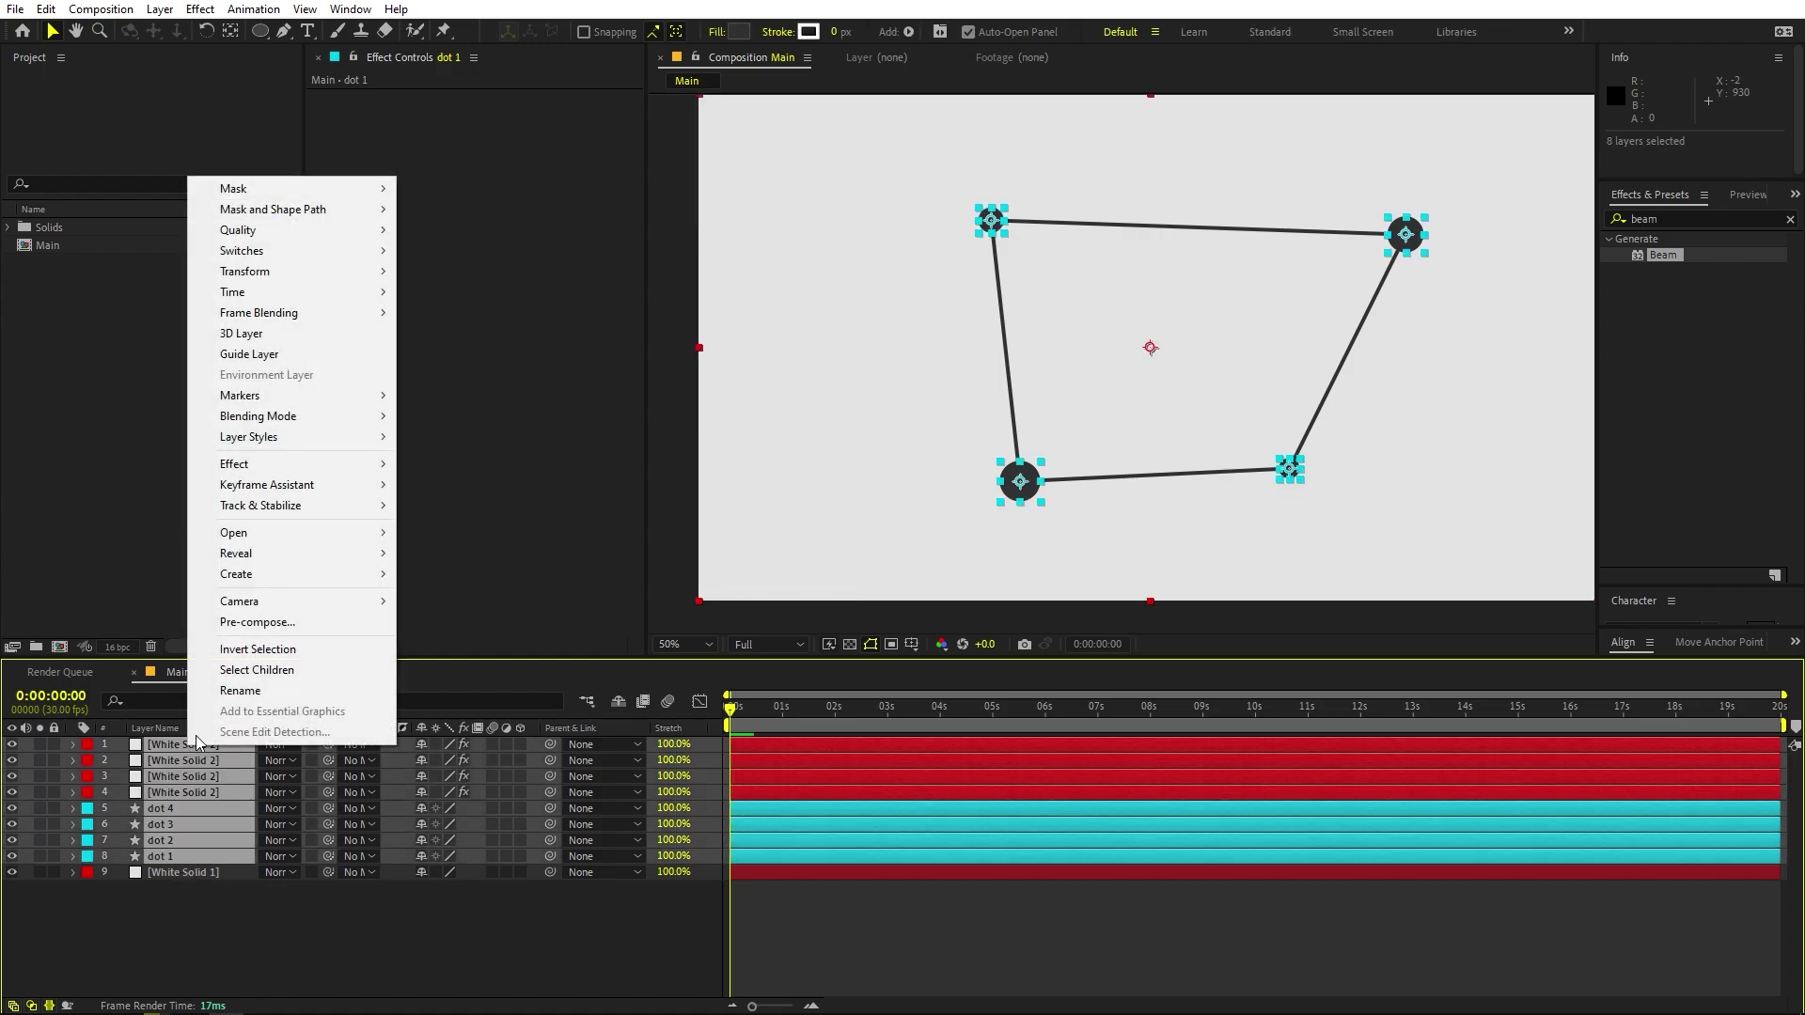
click(256, 622)
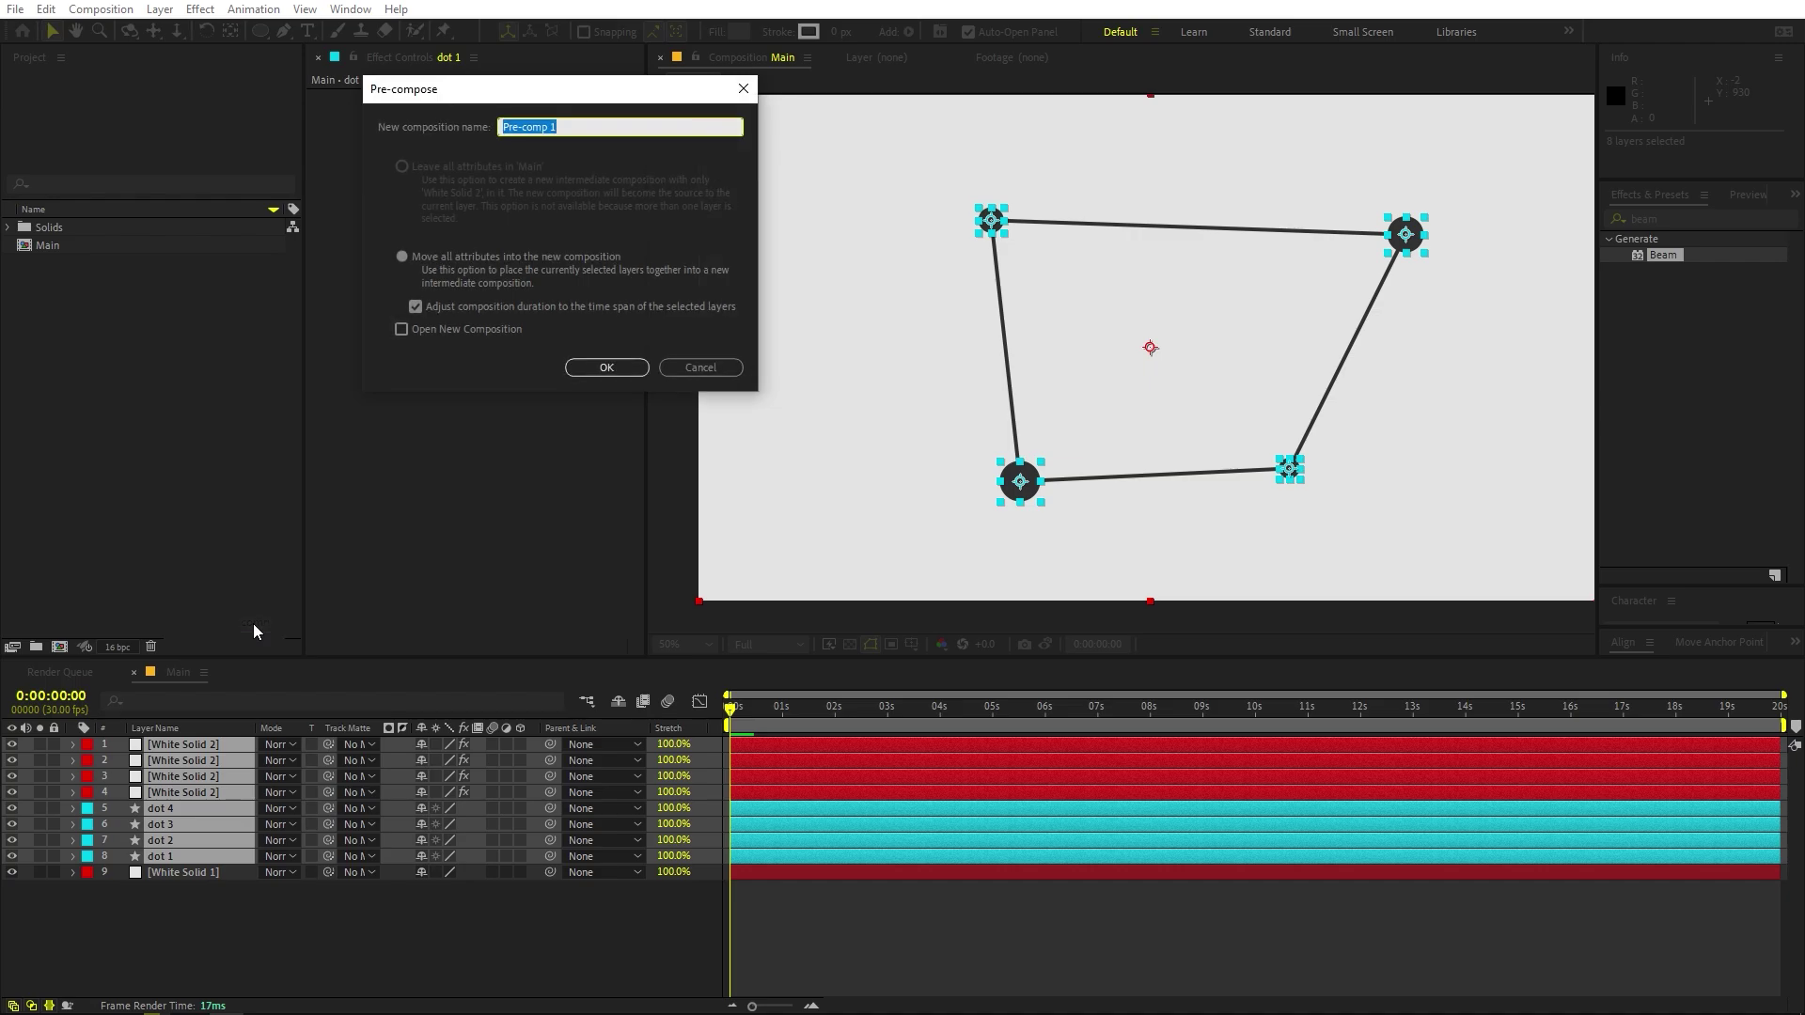
text(Connect 1)
click(607, 368)
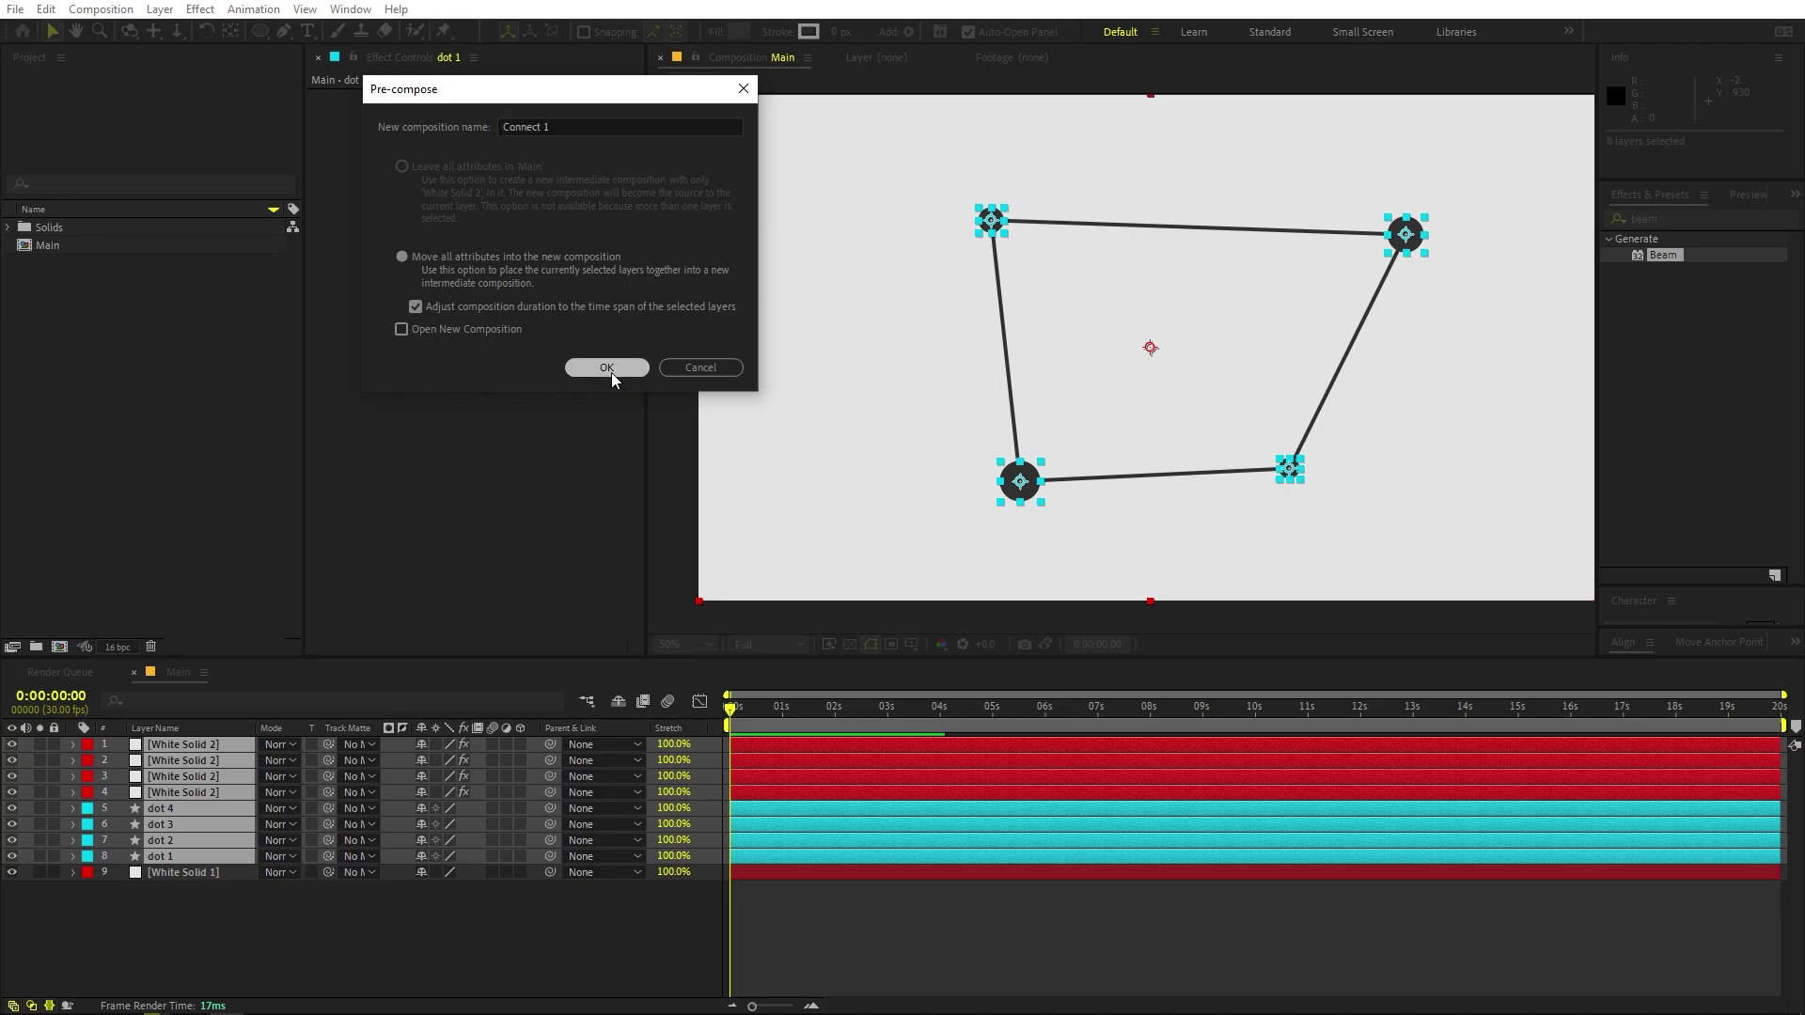
click(832, 835)
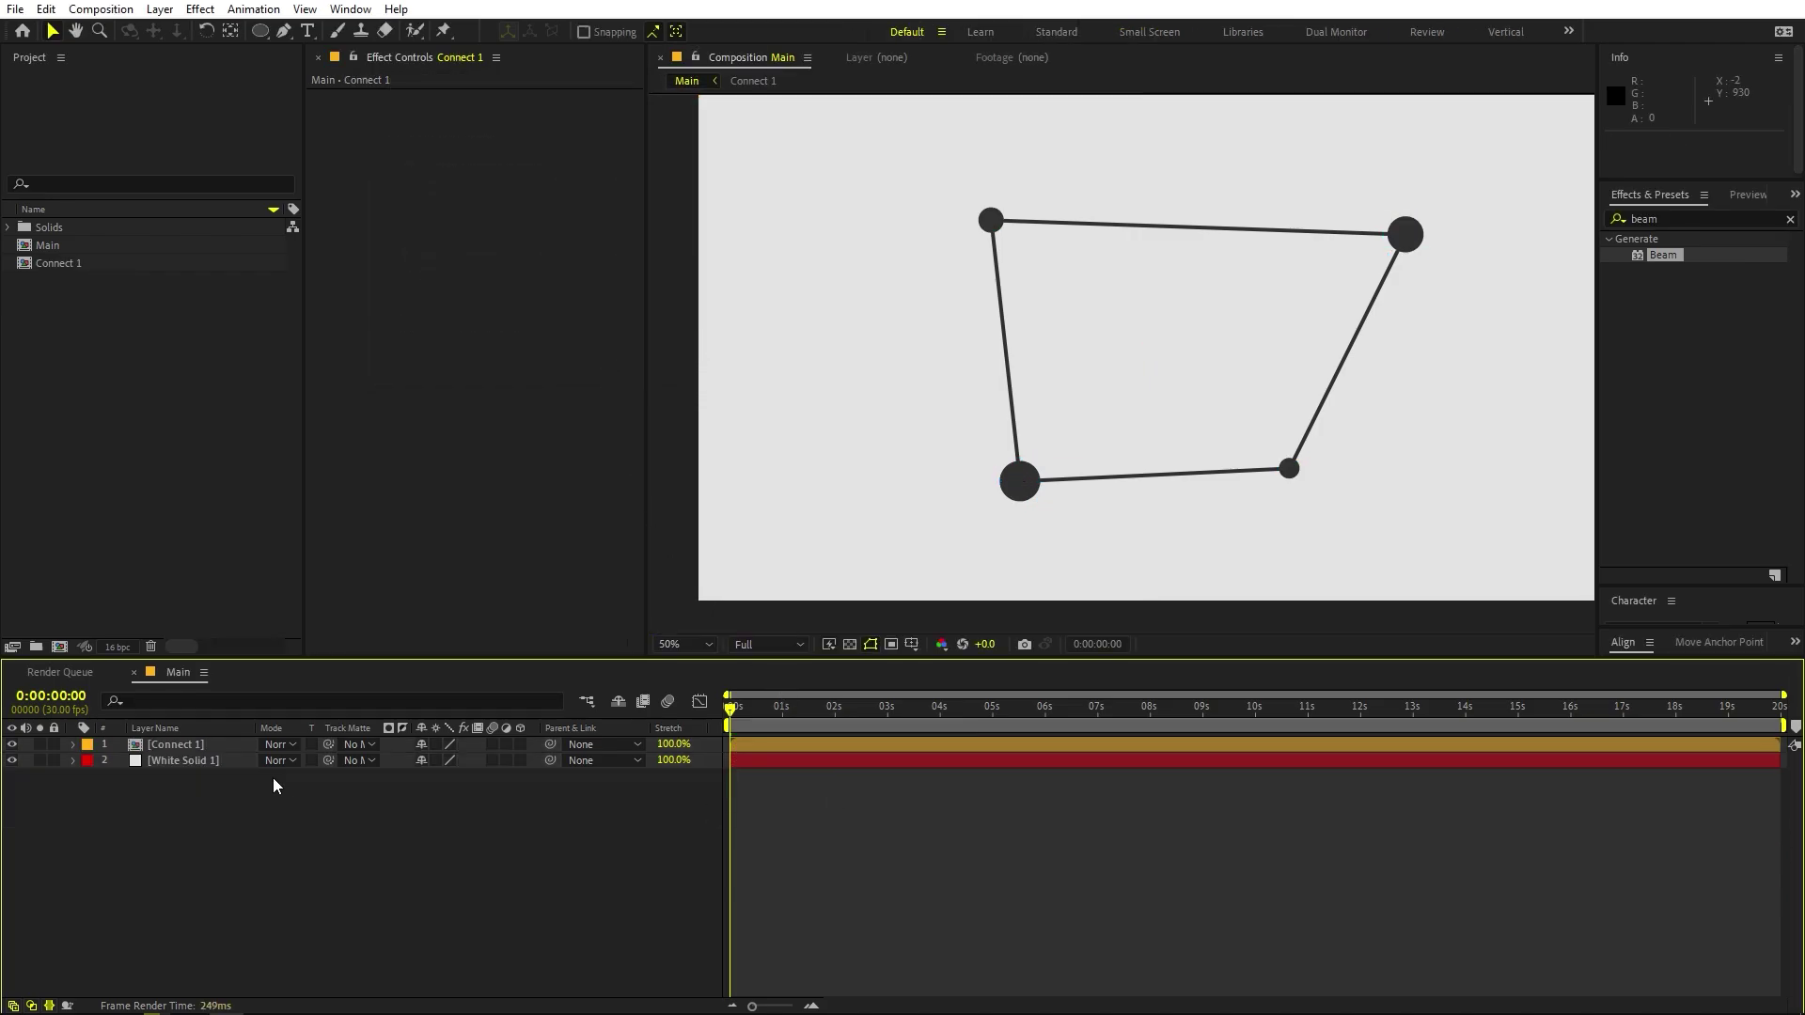
click(219, 745)
click(309, 833)
click(200, 752)
click(195, 745)
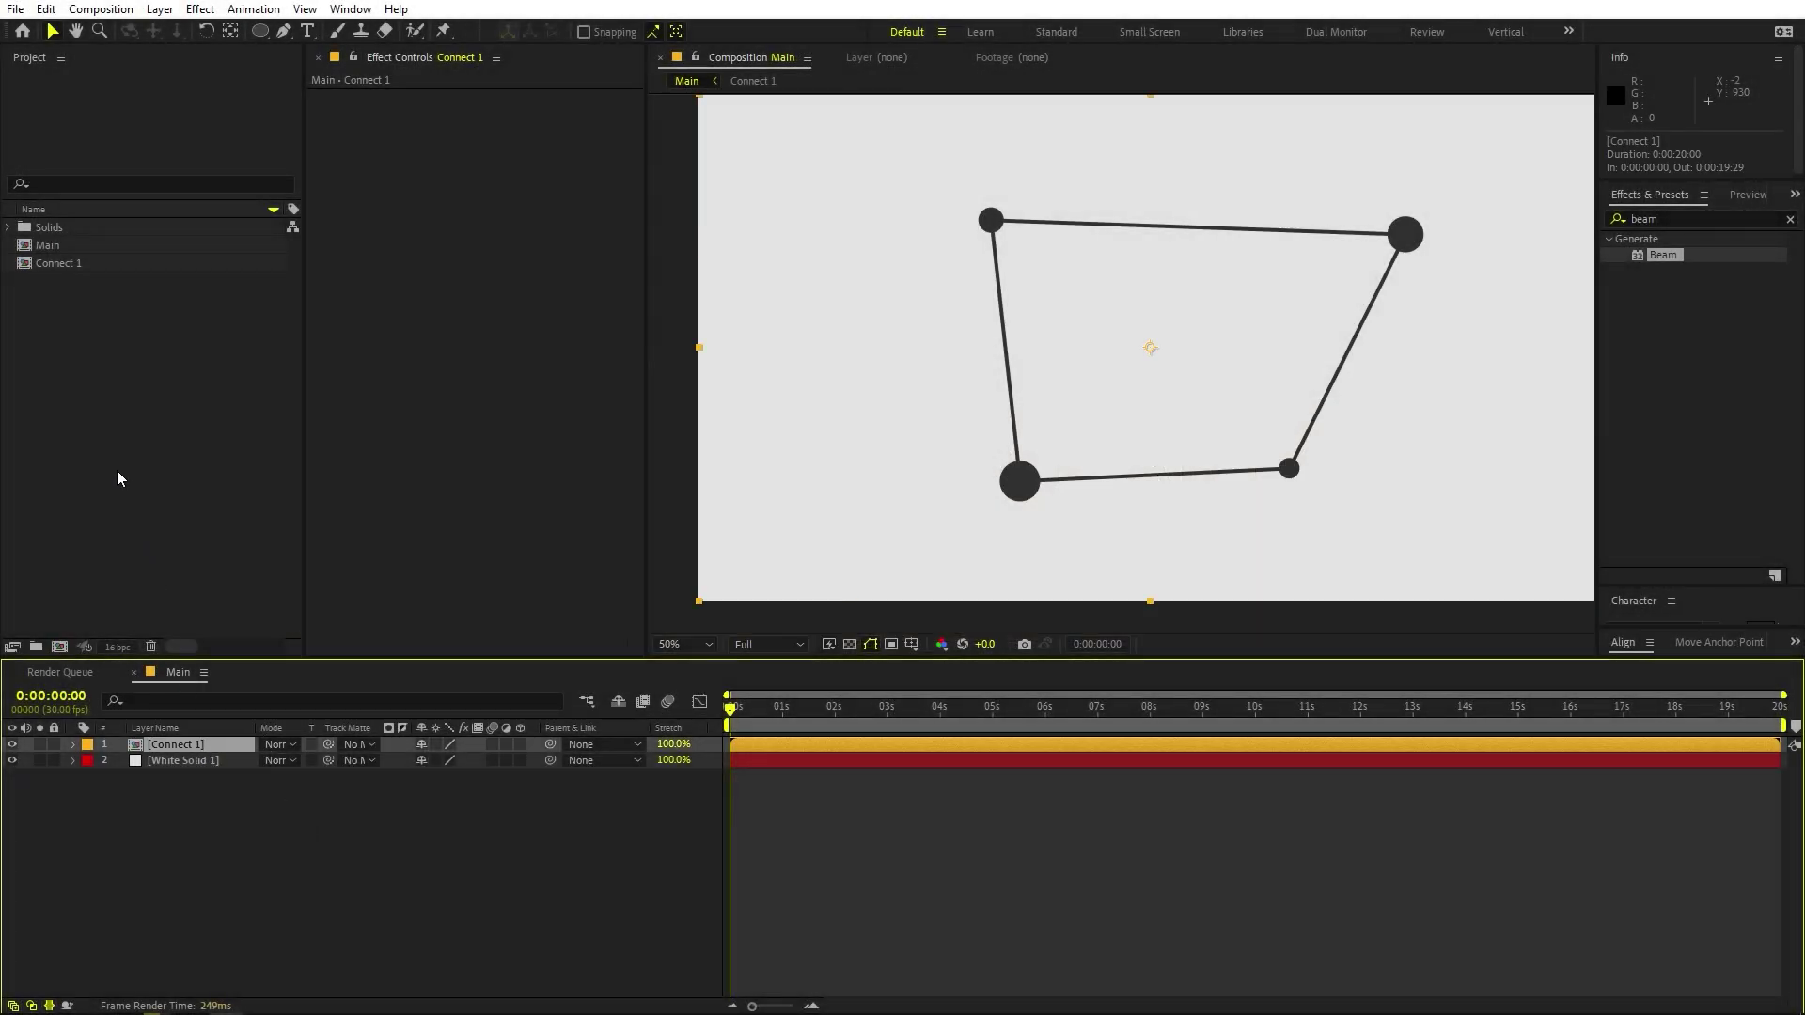
Duplicate the Connect 1 composition in the project and open the copy, Connect 2.
click(59, 265)
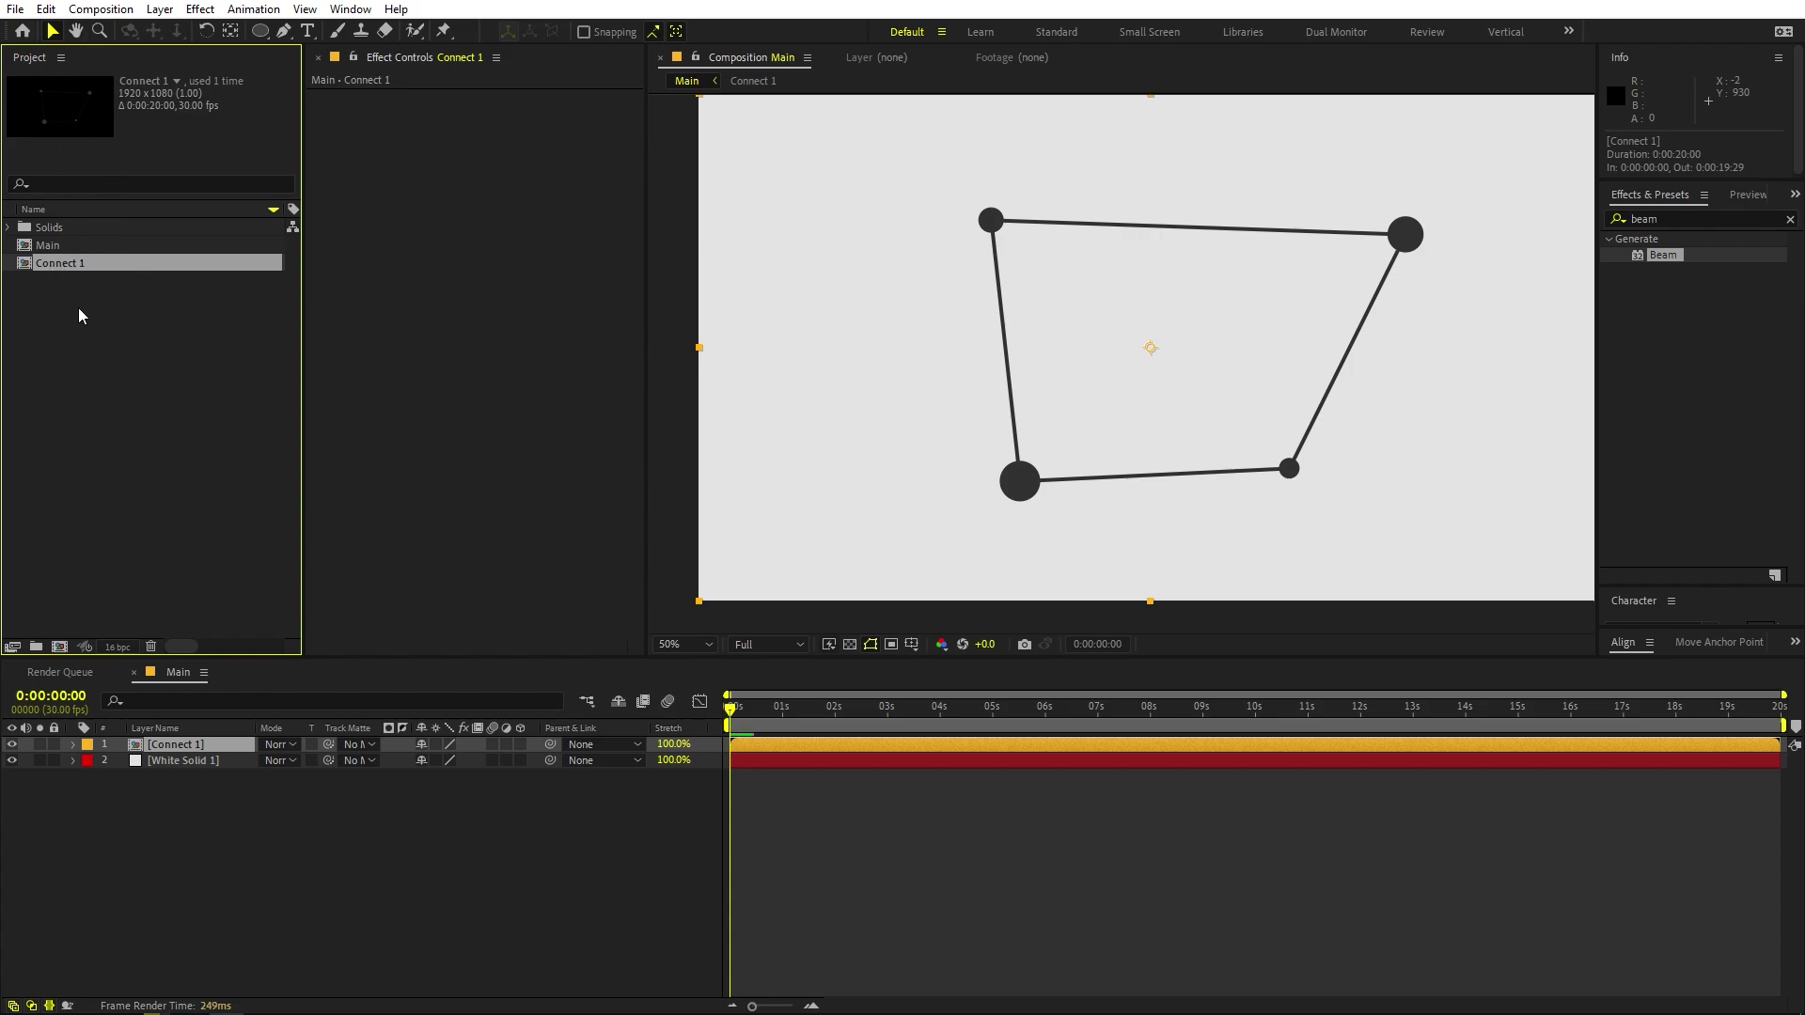
key(ctrl+d)
click(98, 340)
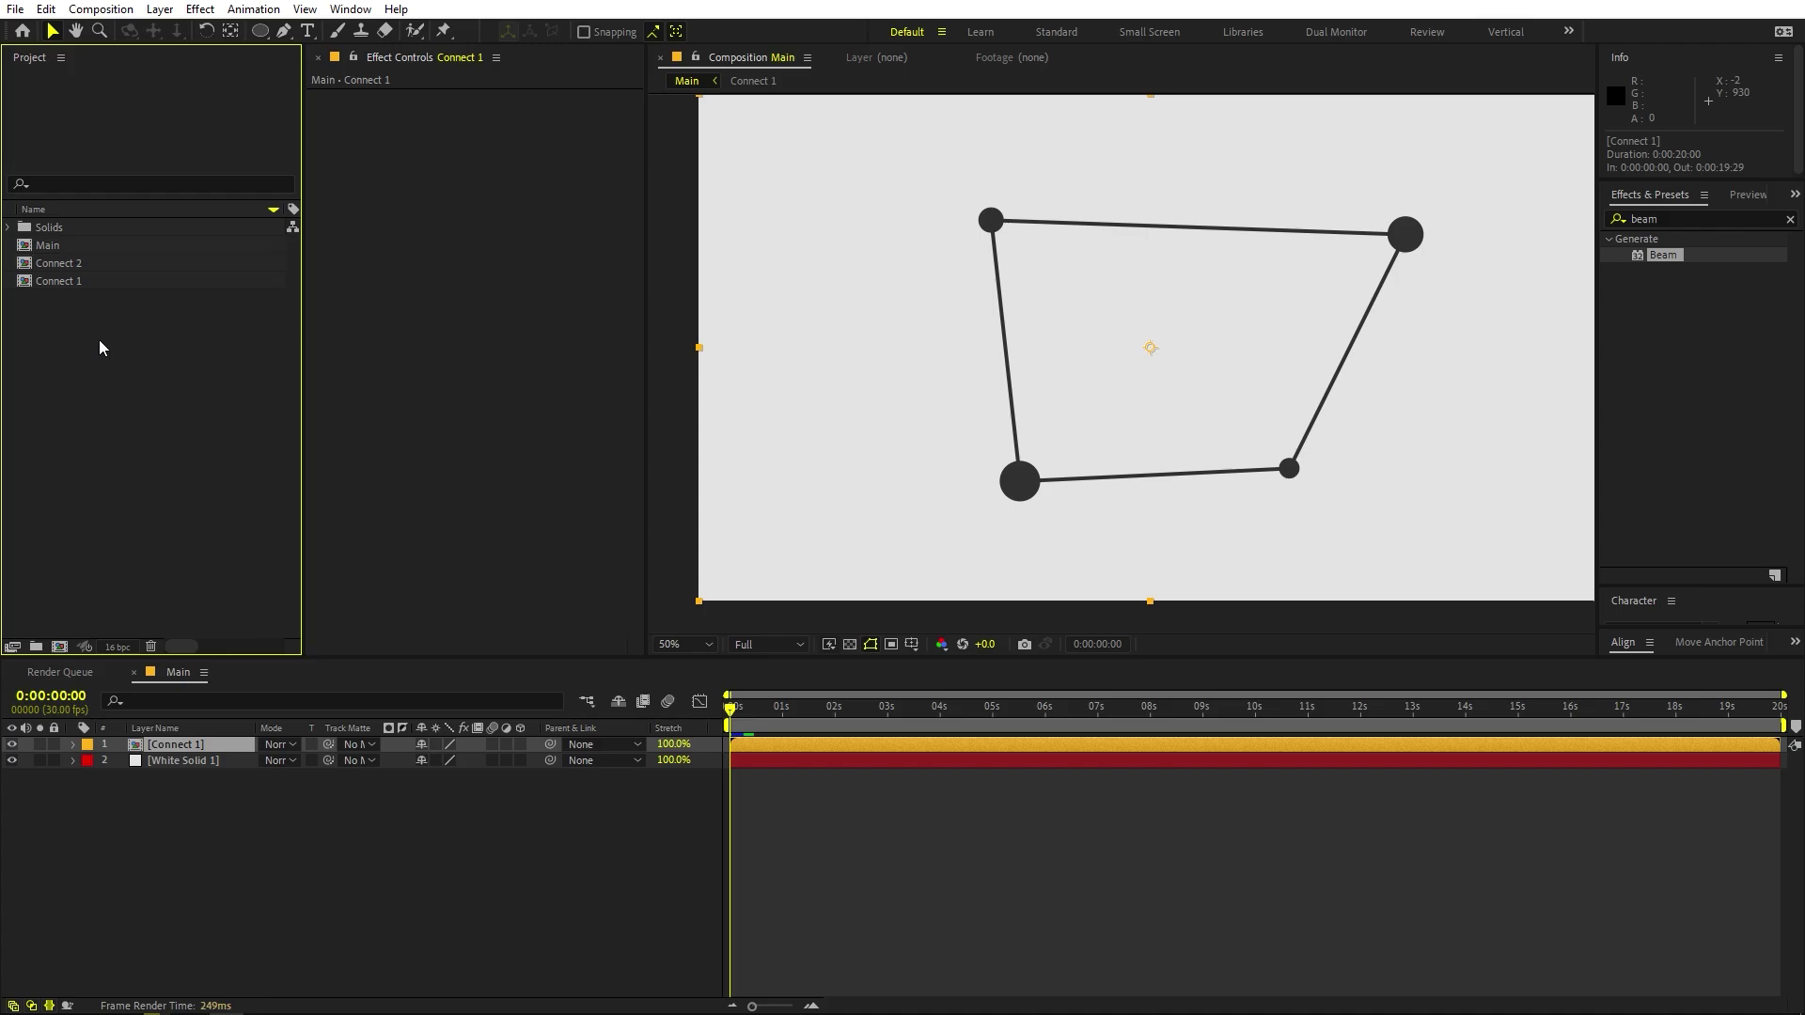
double_click(60, 264)
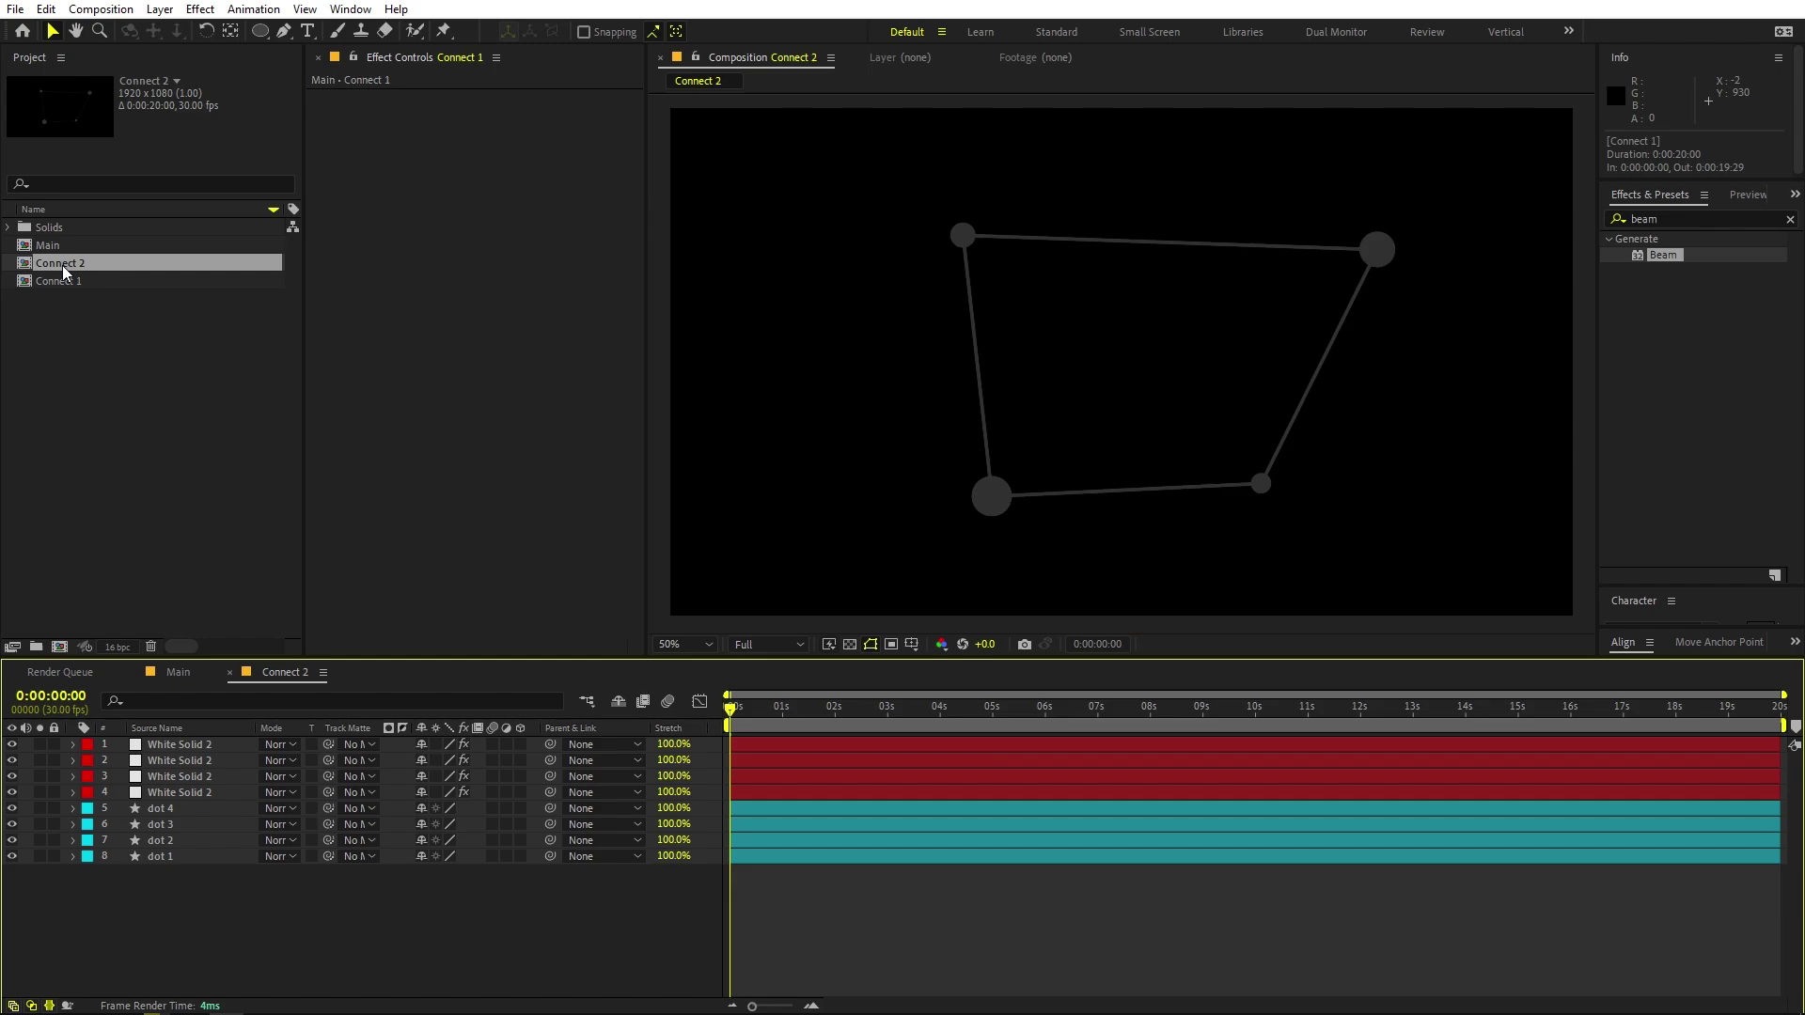
Move dot 4 in Connect 2 to about 1041, 329, near the upper middle of the frame.
click(987, 496)
click(186, 811)
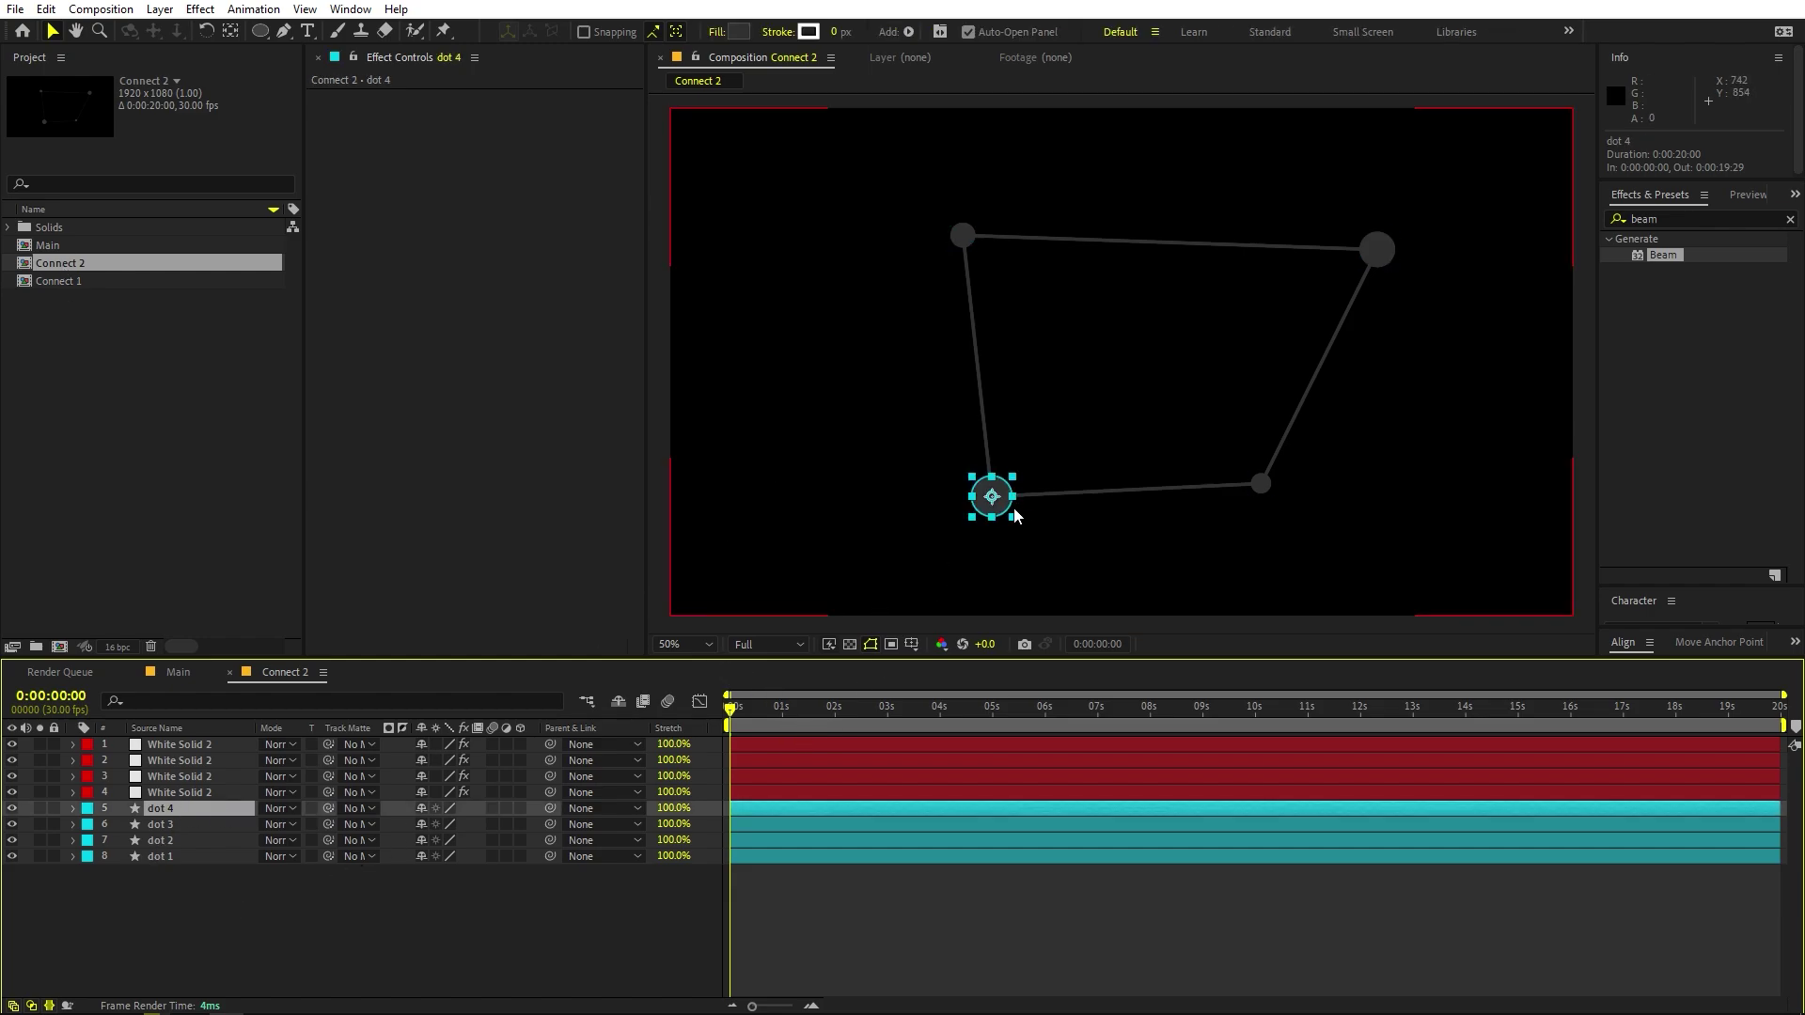
drag(1014, 510, 1156, 327)
Lock the four White Solid 2 layers in Connect 2.
click(1389, 249)
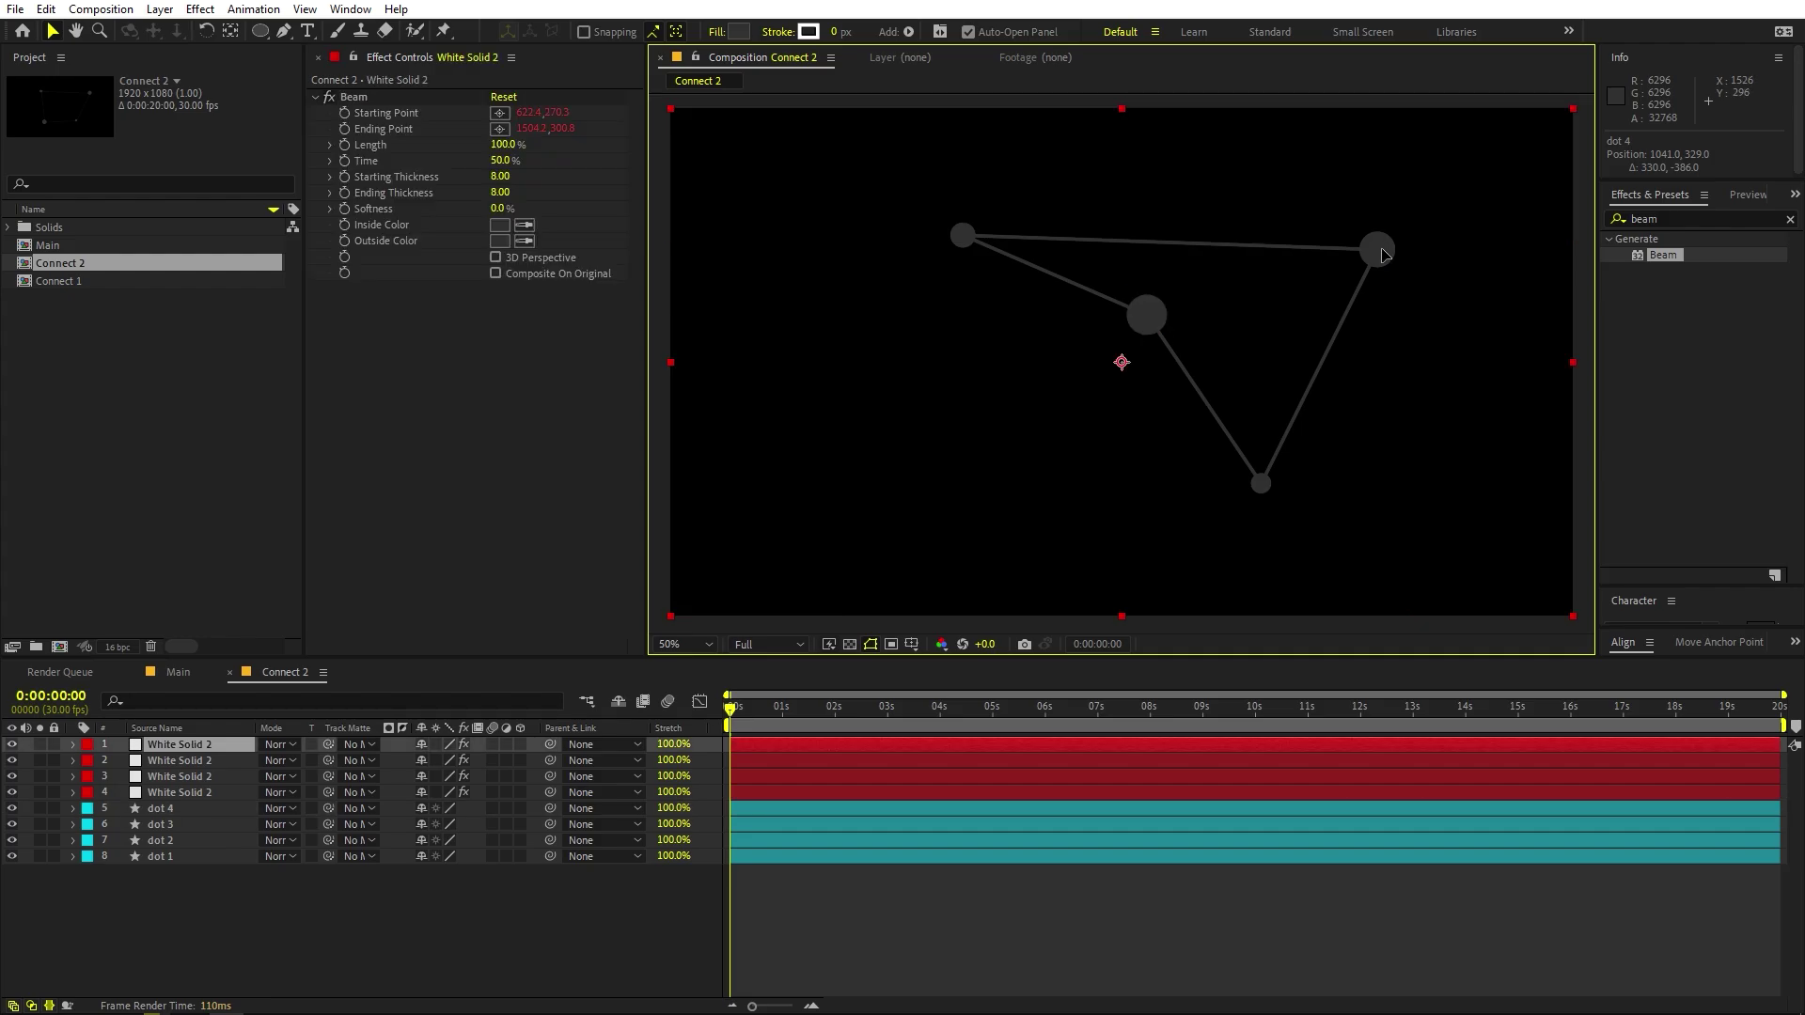
click(158, 841)
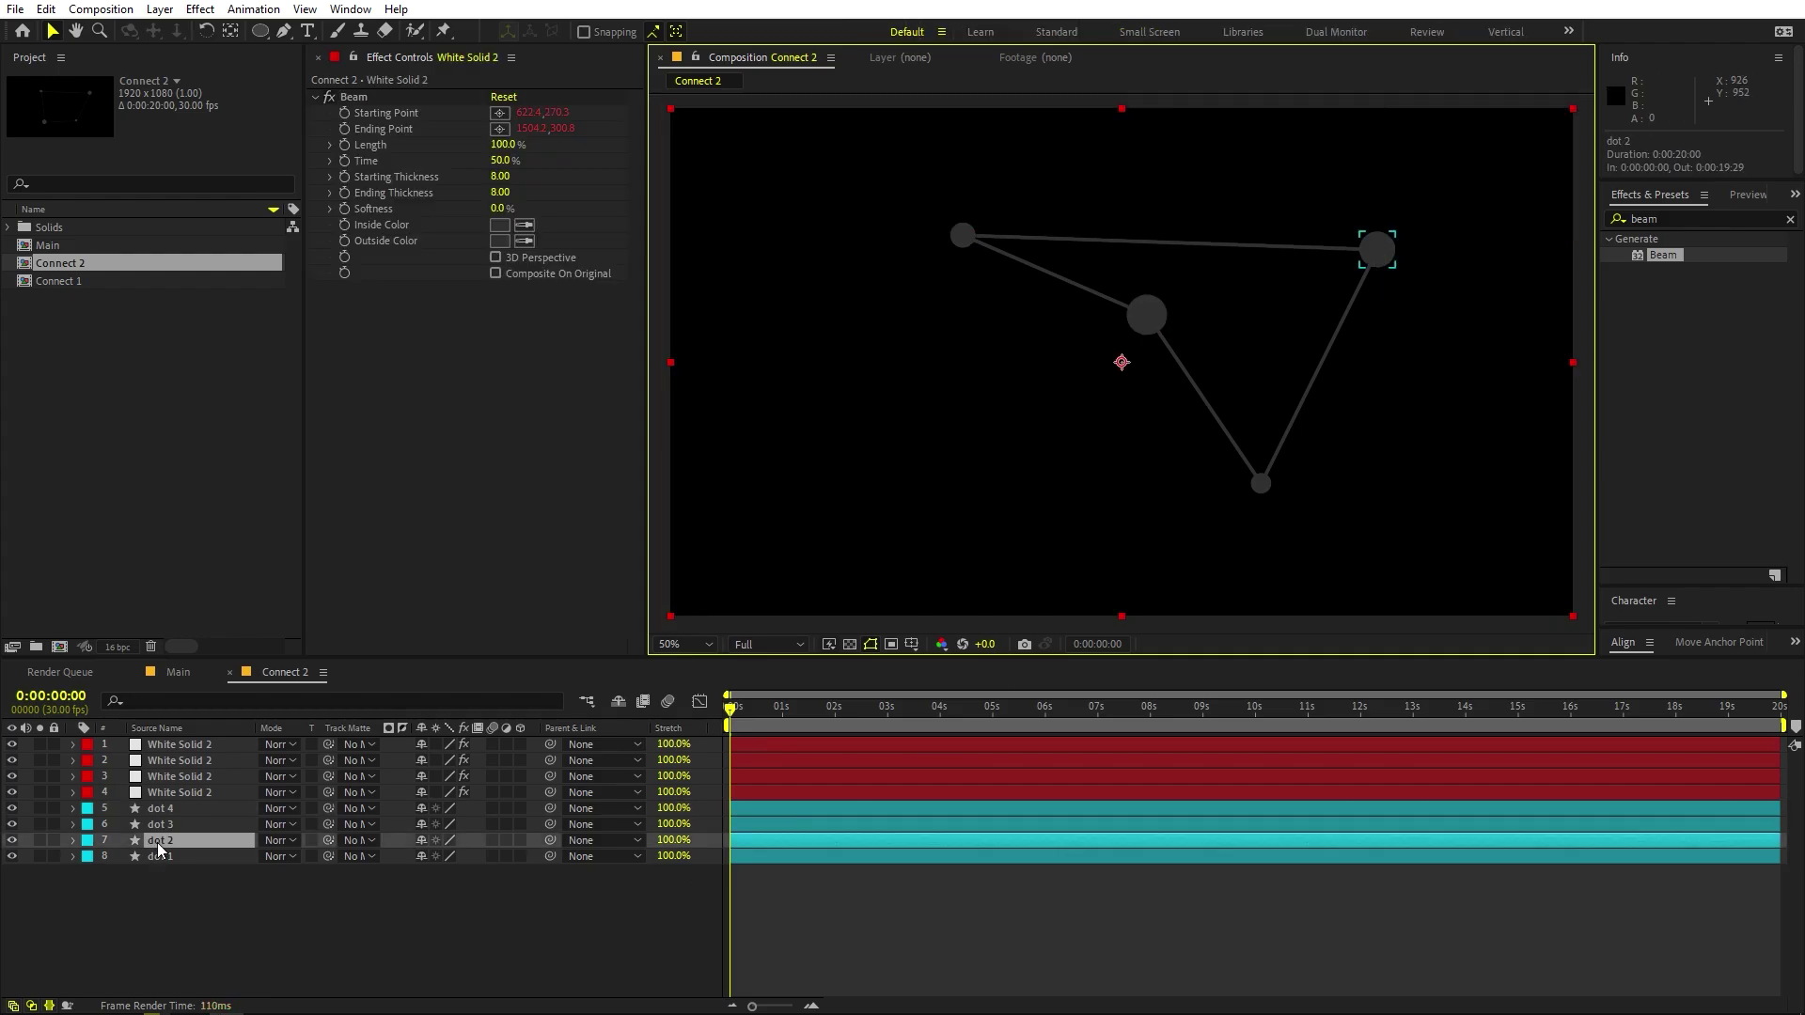
click(173, 792)
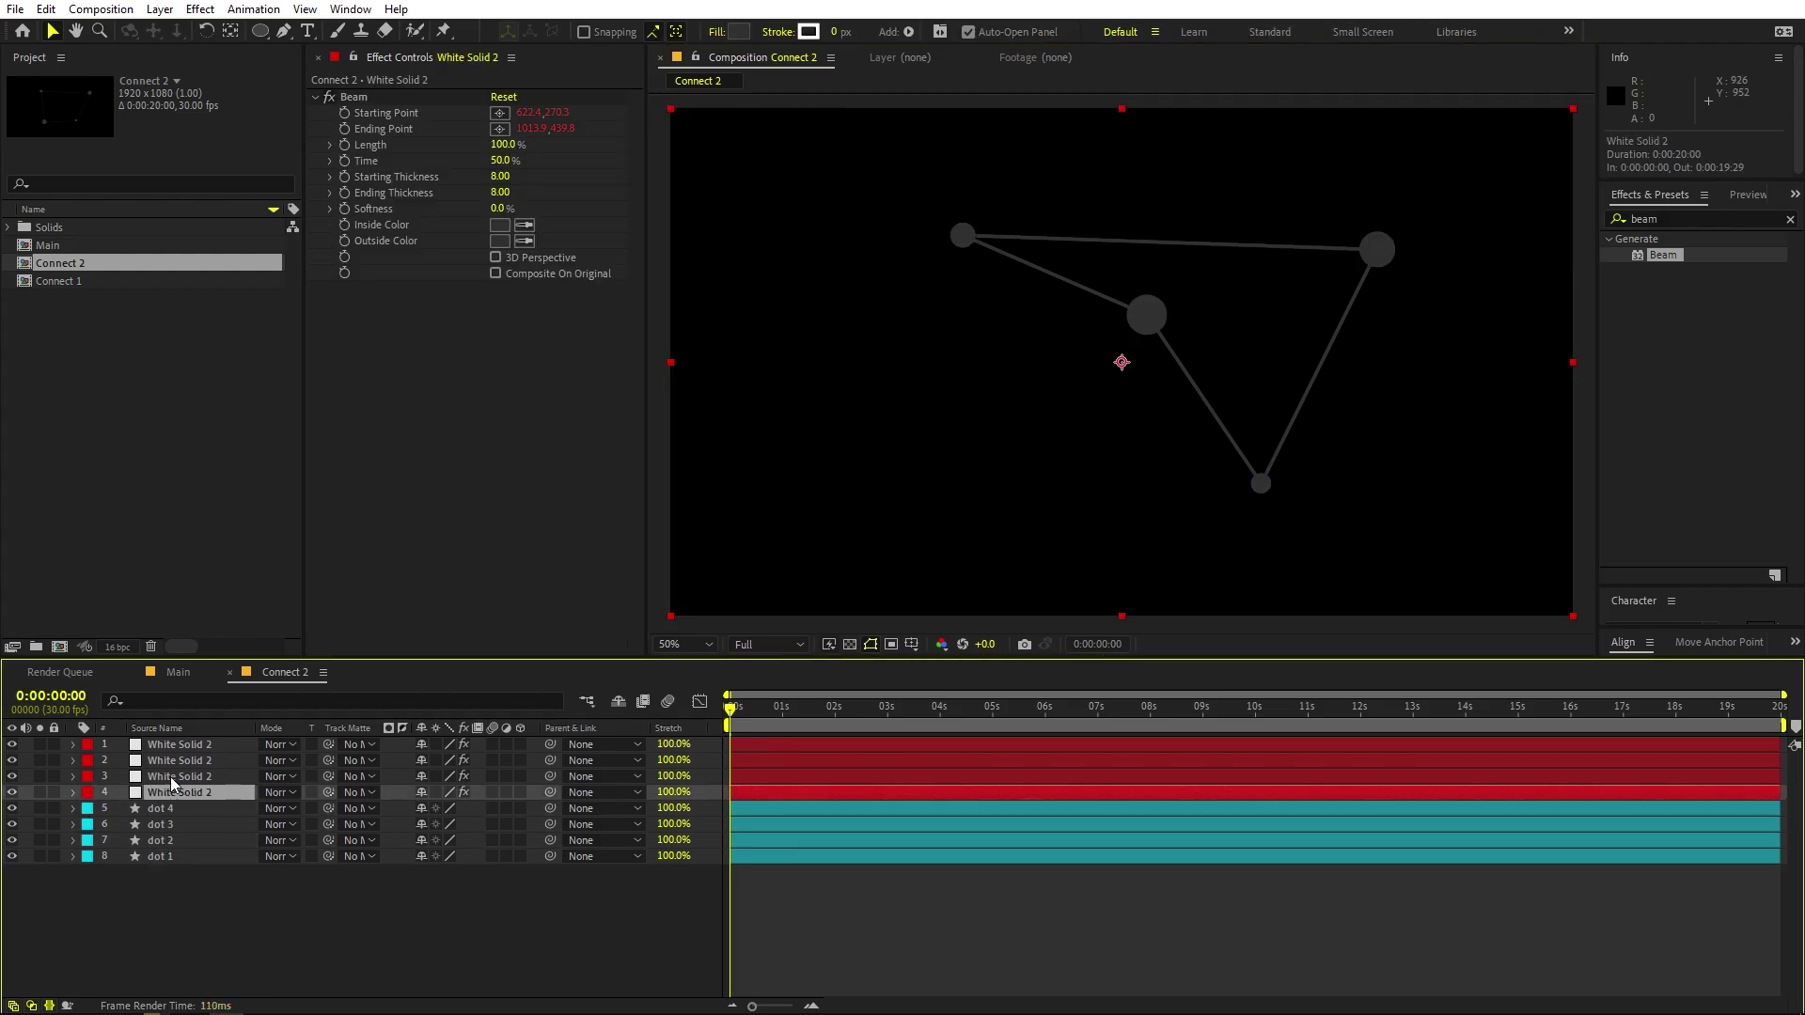
click(54, 752)
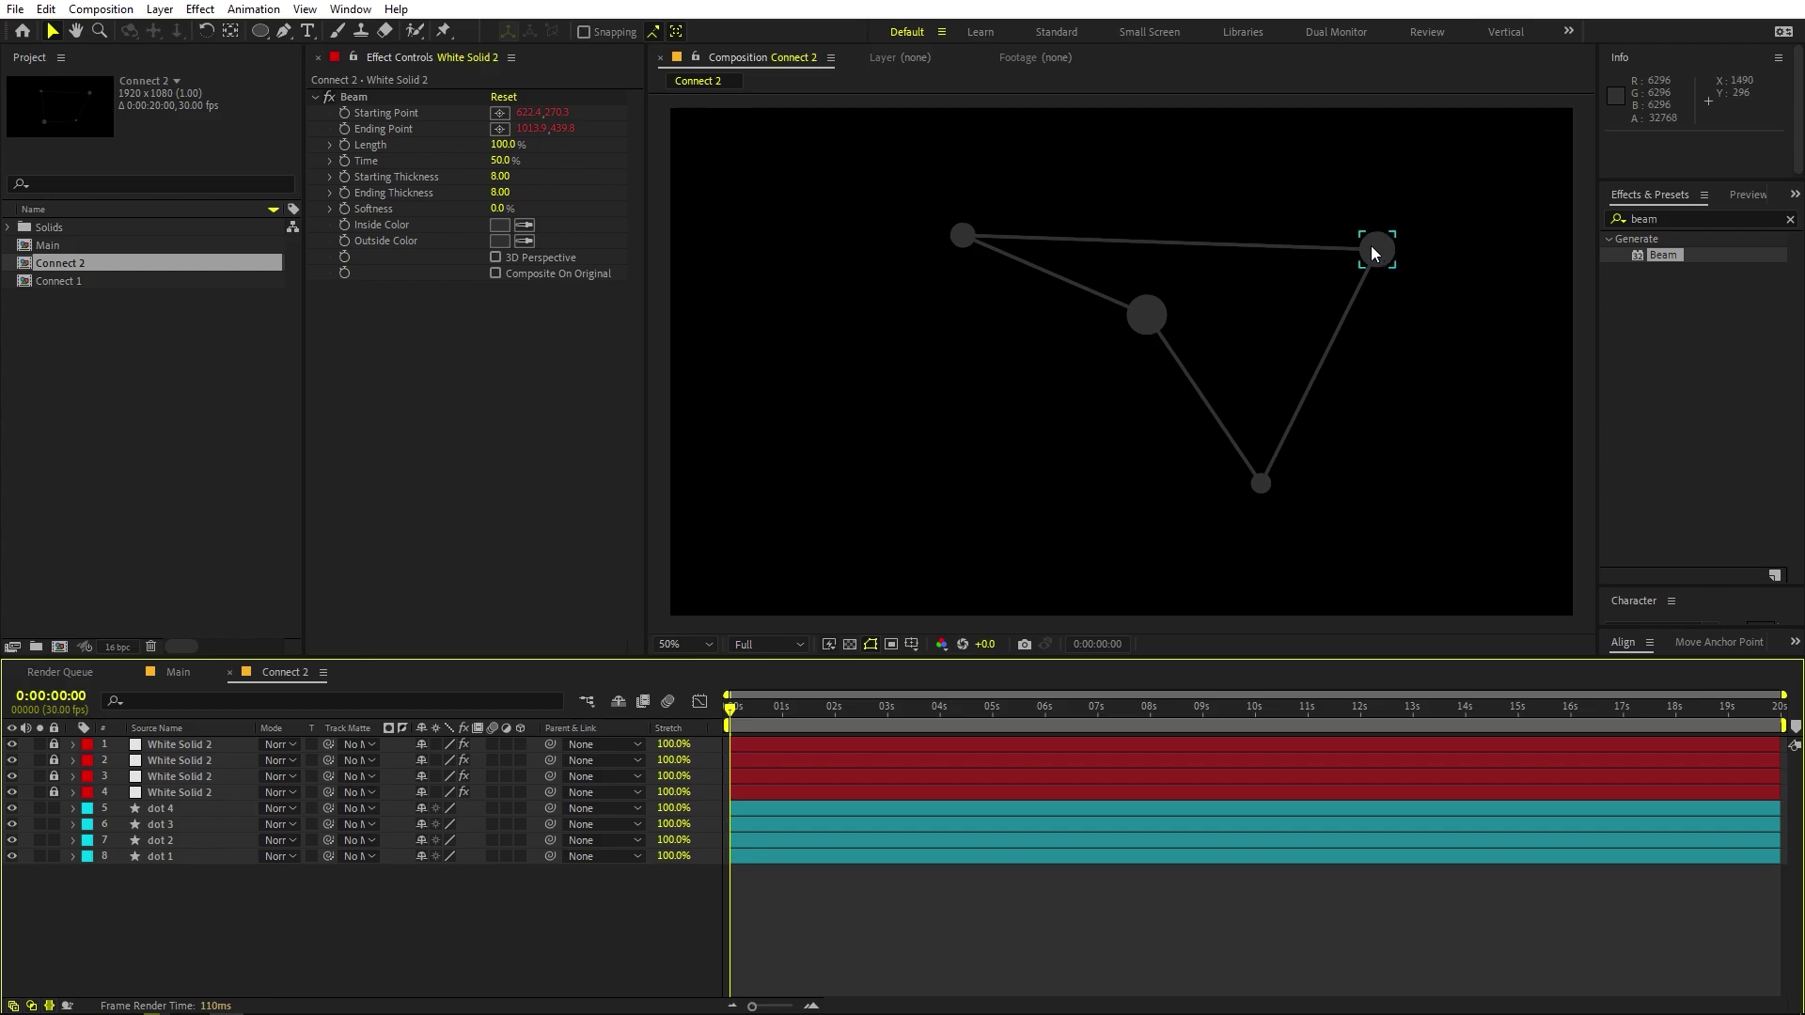
Reposition dot 1 to about 959, 1027, dot 3 to 1275, 879 and dot 2 to 575, 757, nudge dot 4 down and right, and preview.
drag(1371, 252, 920, 486)
click(966, 246)
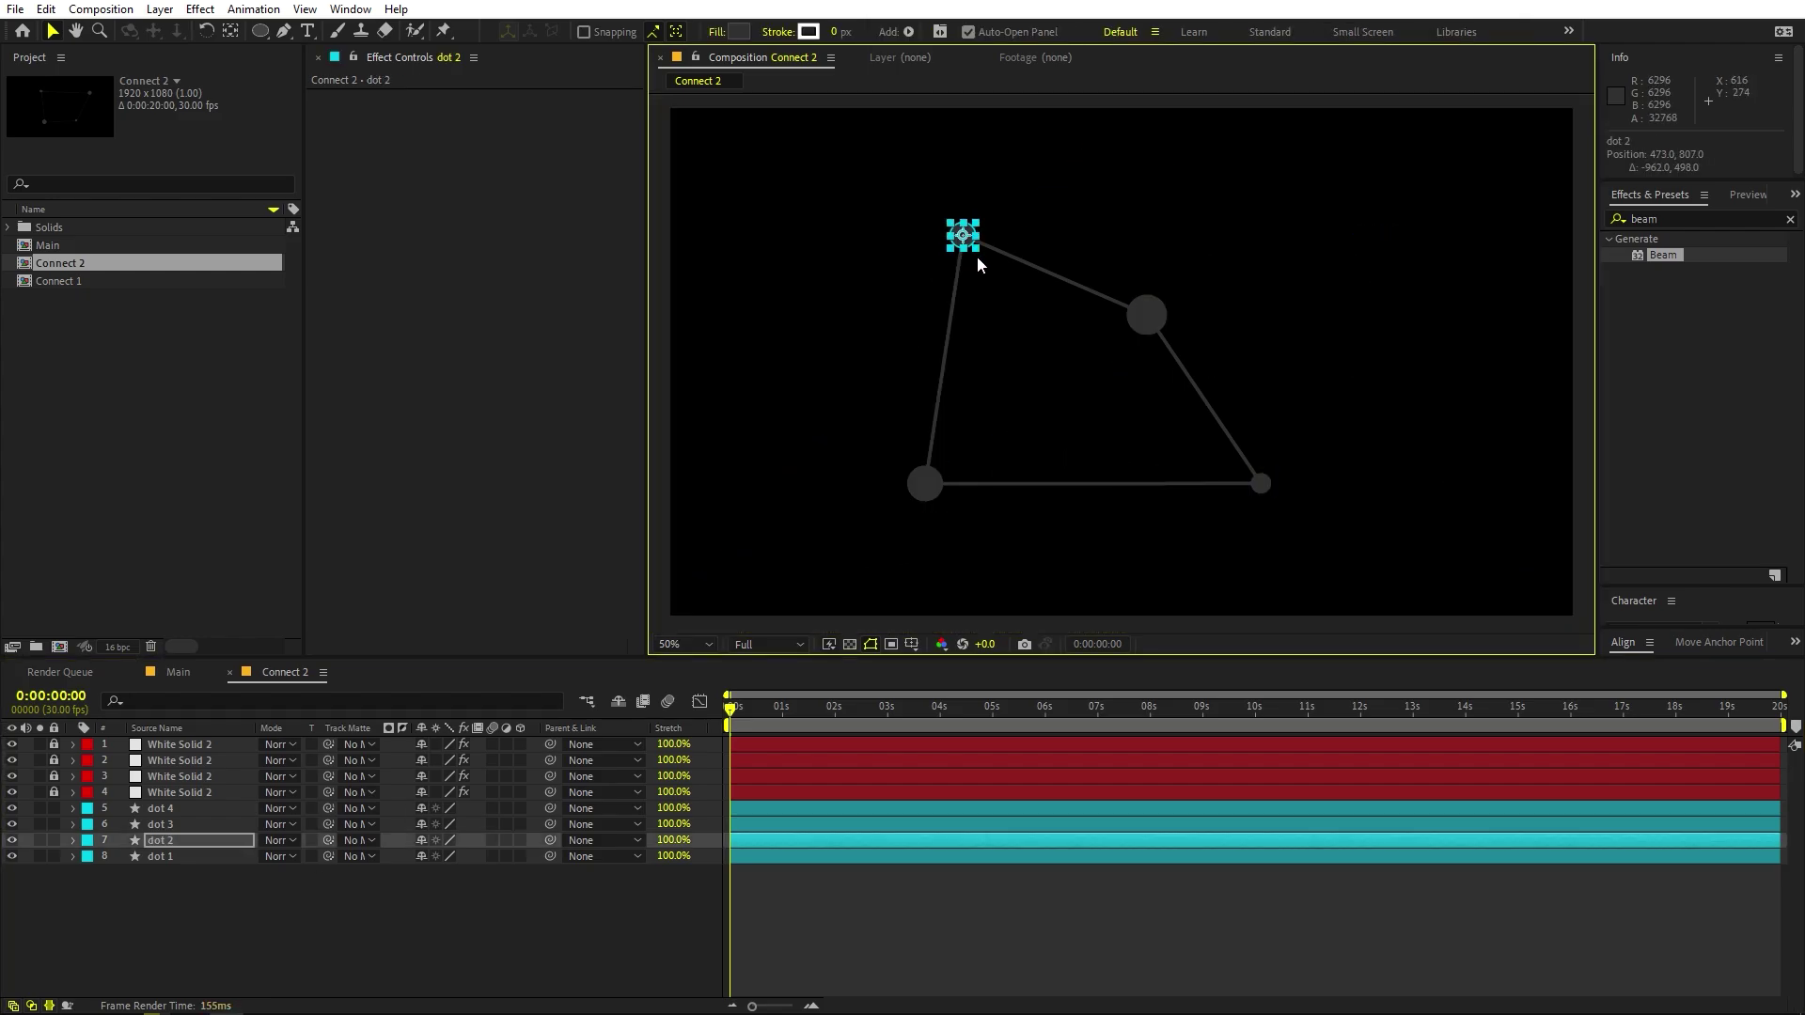
drag(978, 255, 1157, 571)
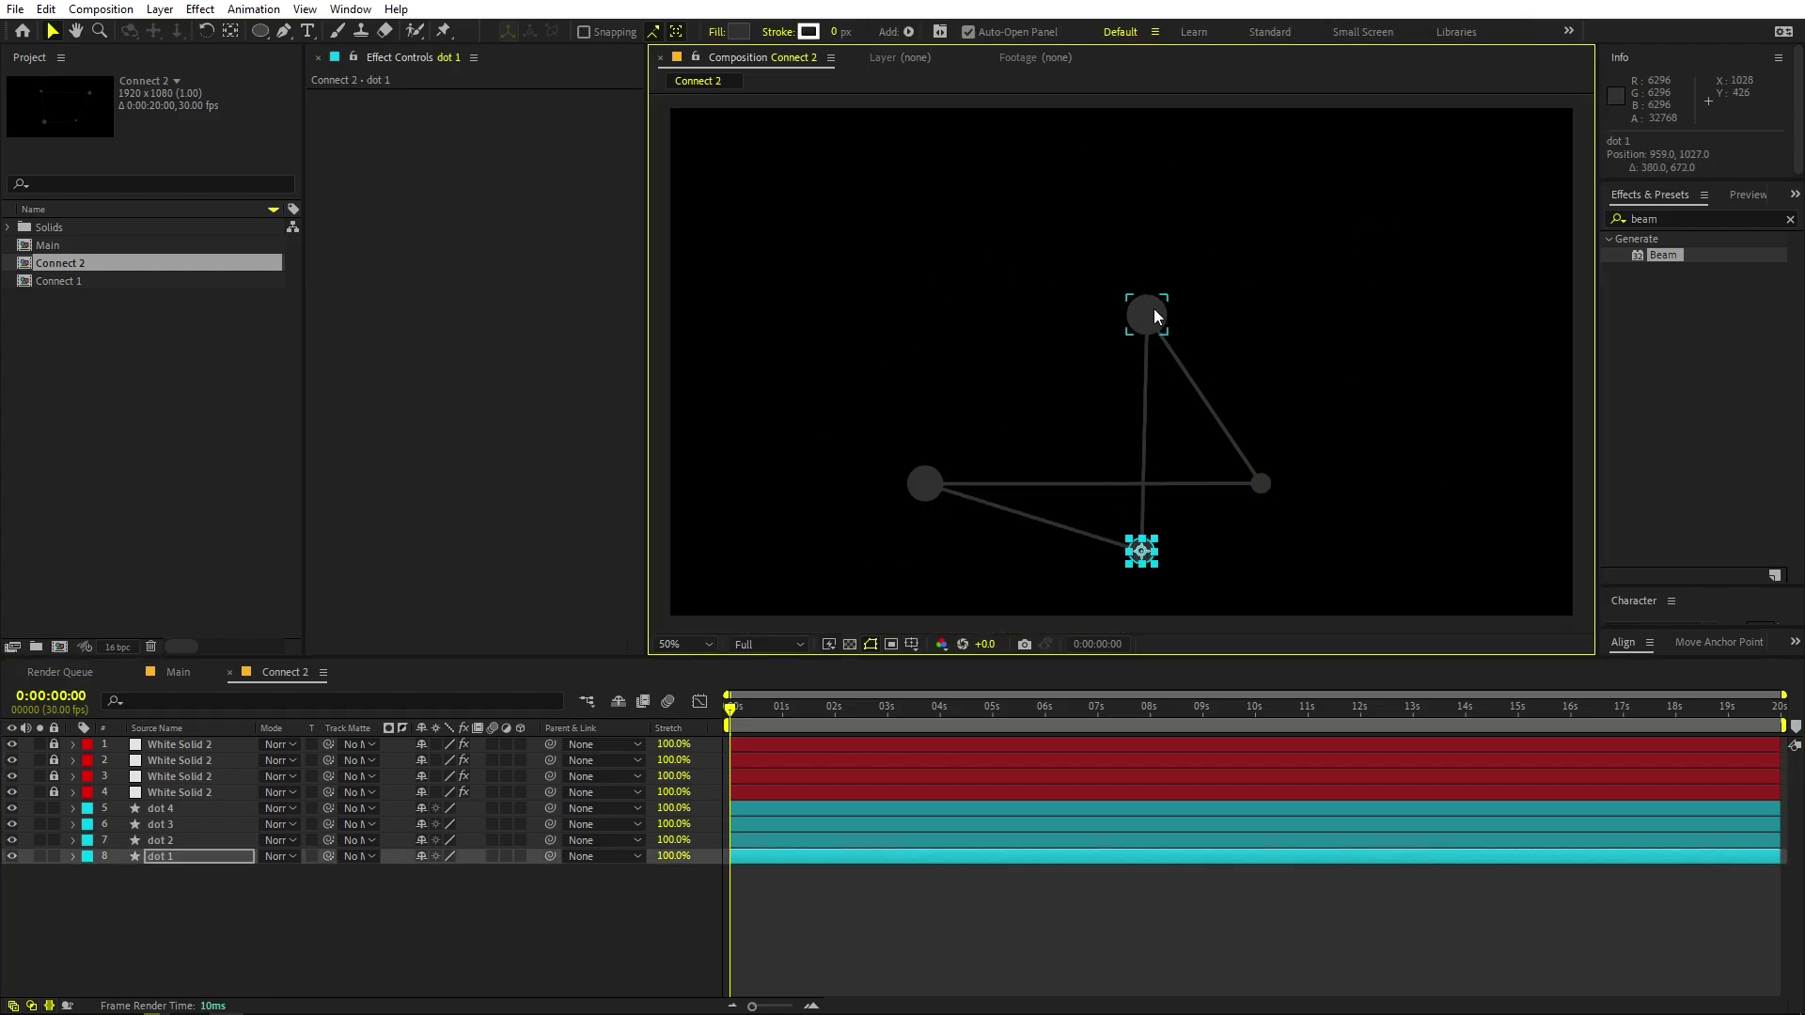
drag(1154, 309, 1212, 339)
drag(1266, 483, 1317, 524)
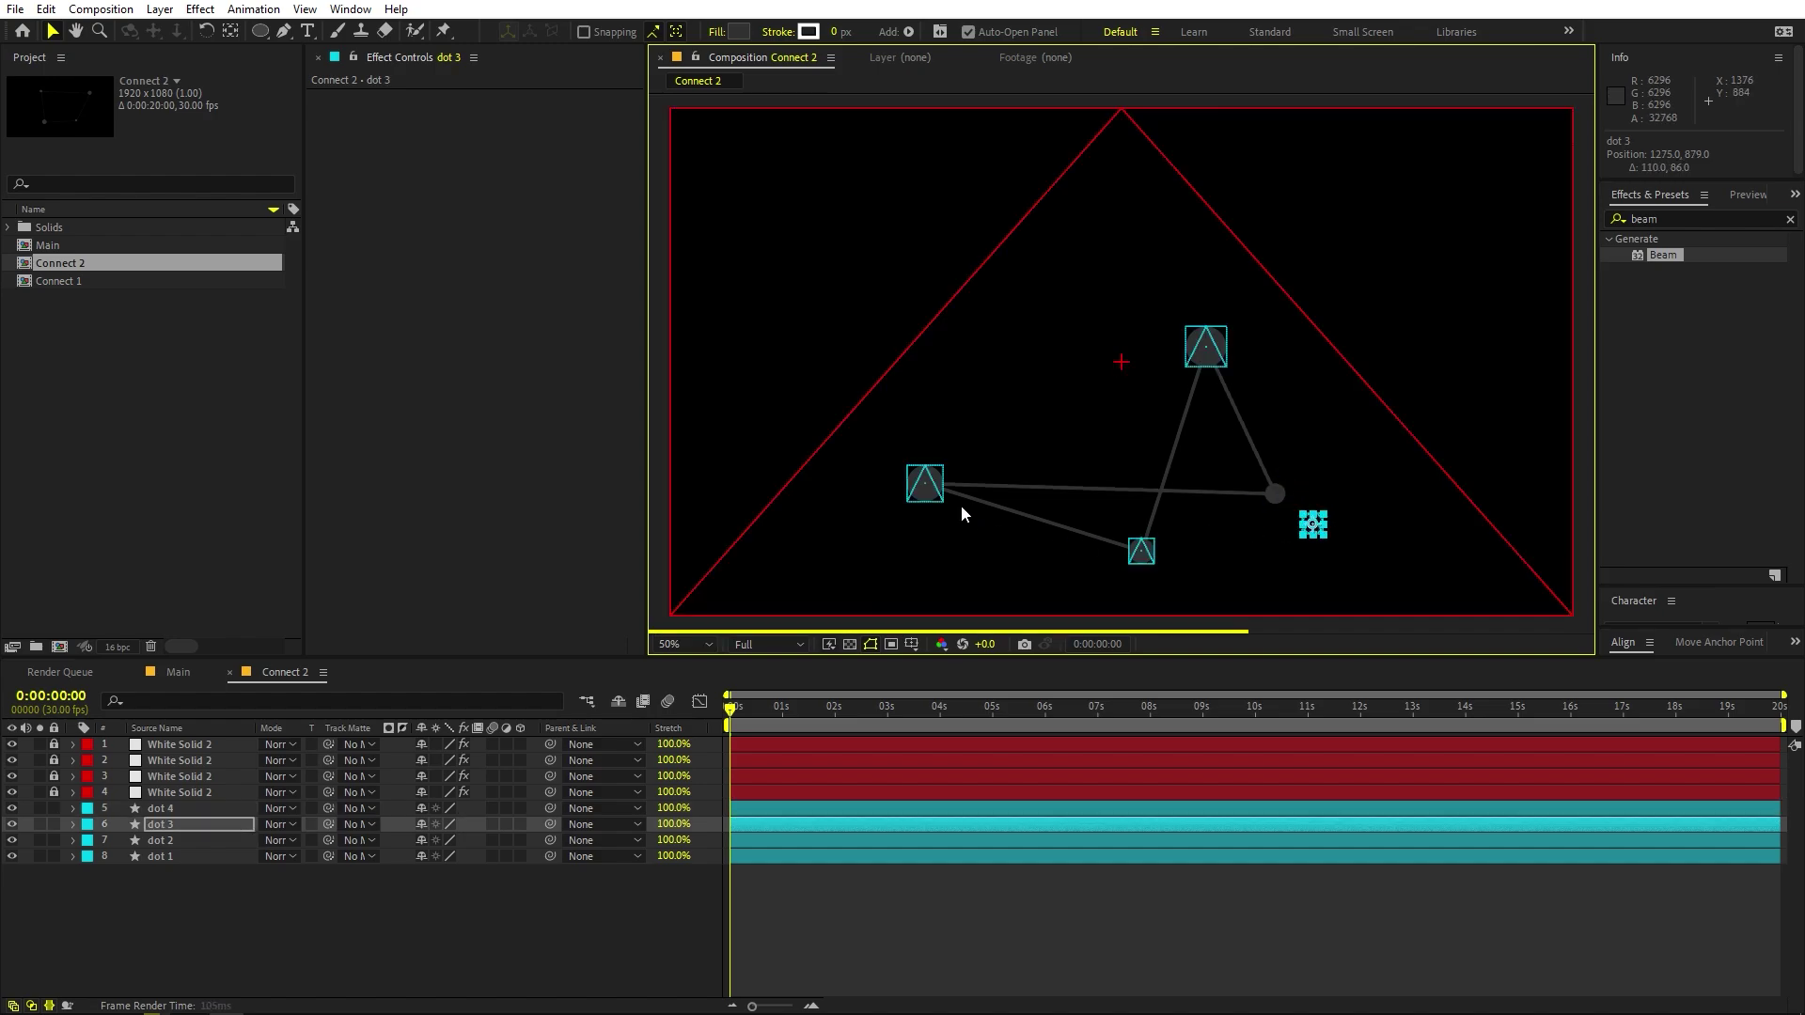
drag(935, 480, 983, 456)
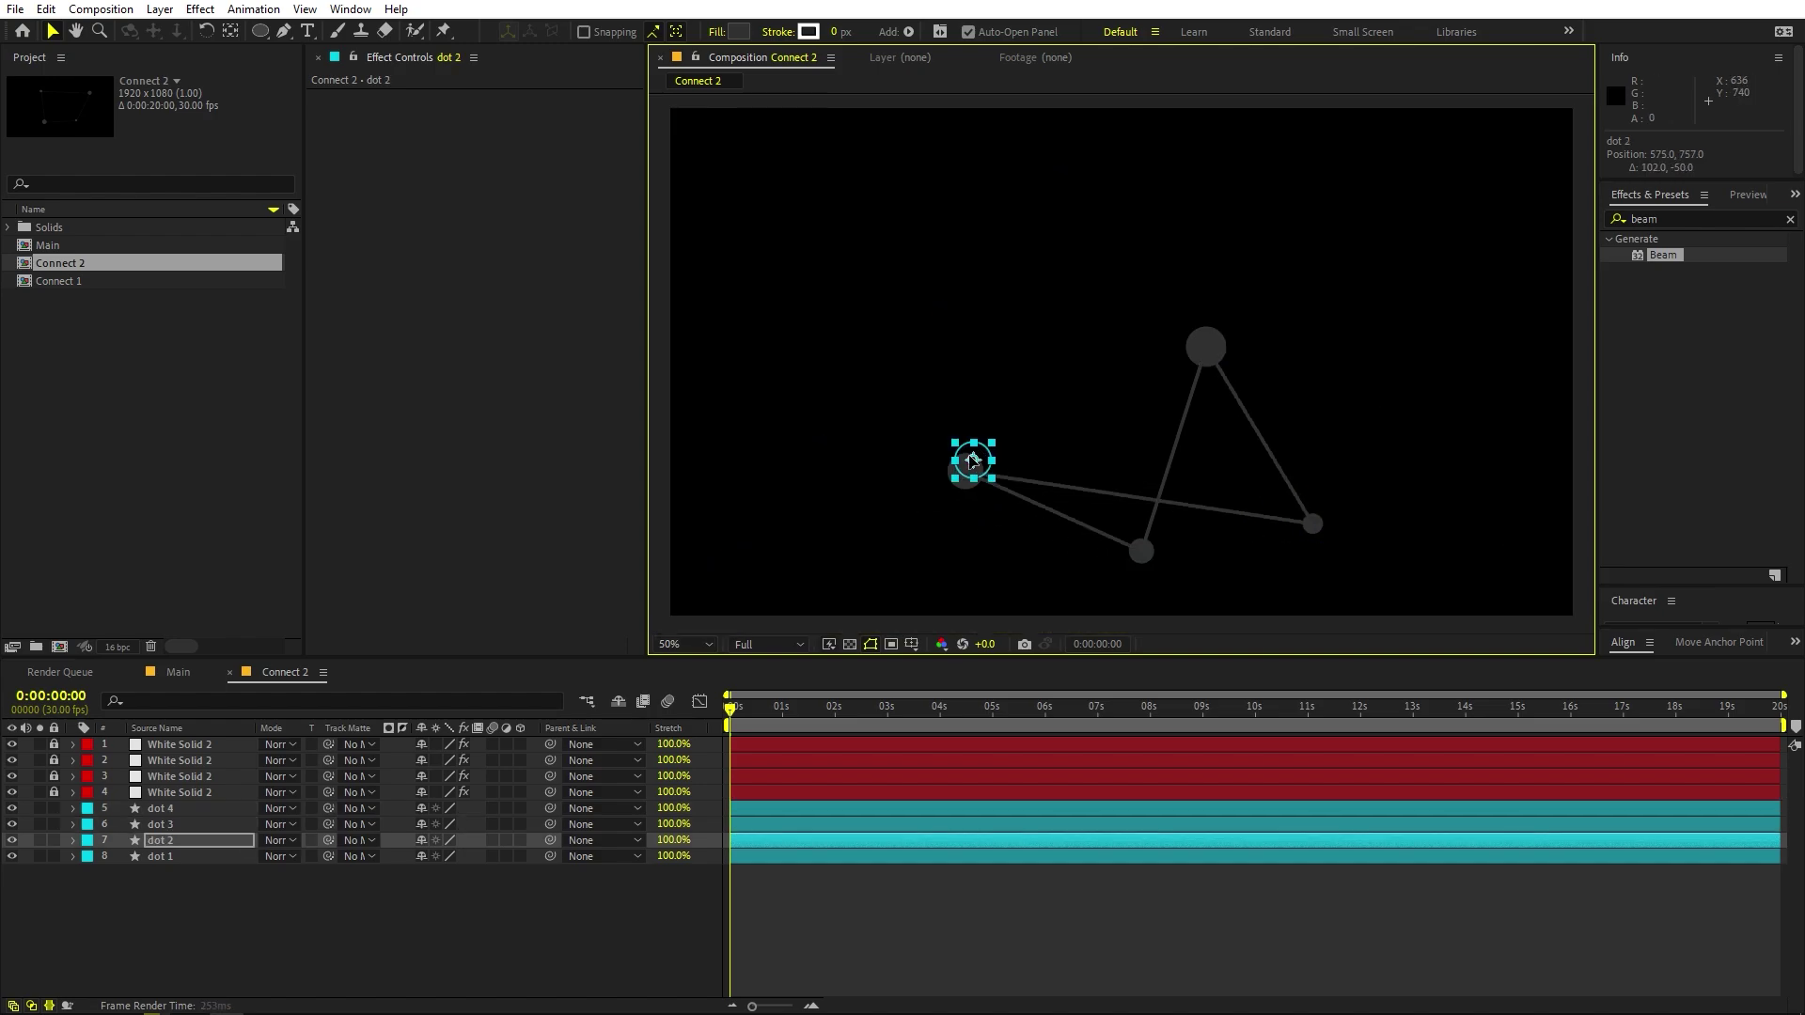
click(861, 921)
key(space)
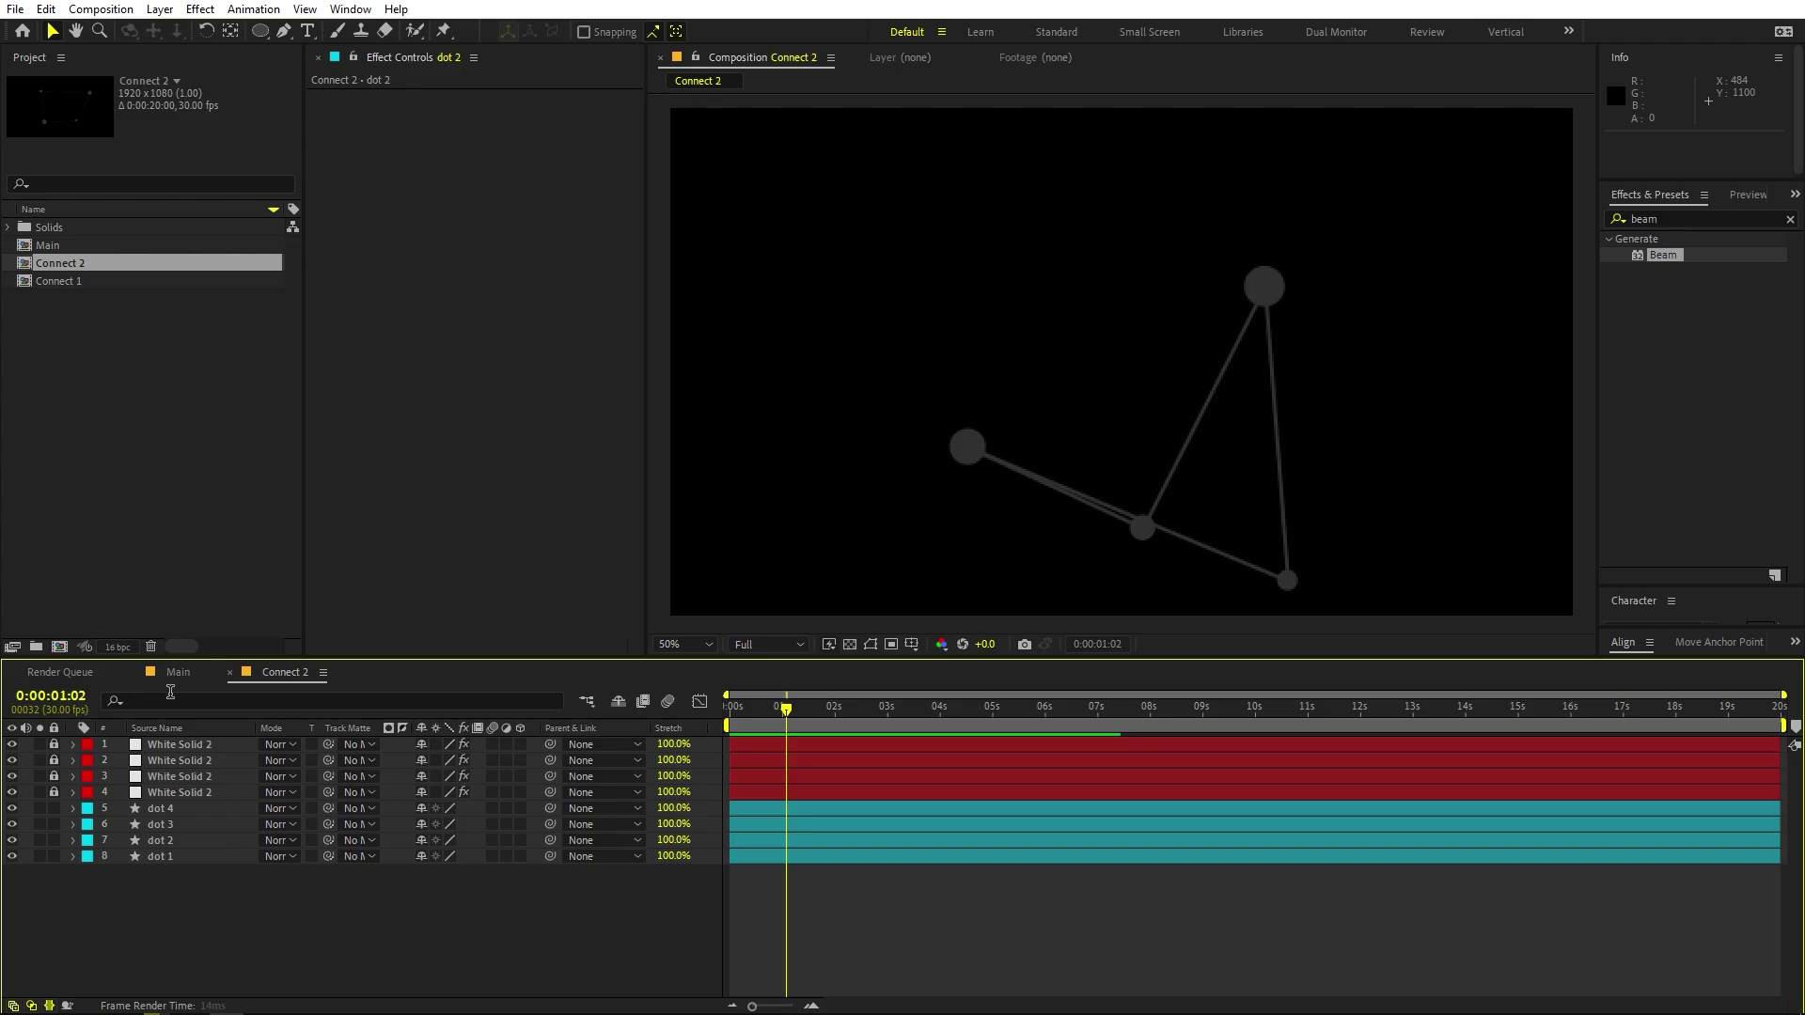
Duplicate the Connect 2 composition and open the copy, Connect 3.
click(161, 524)
click(83, 265)
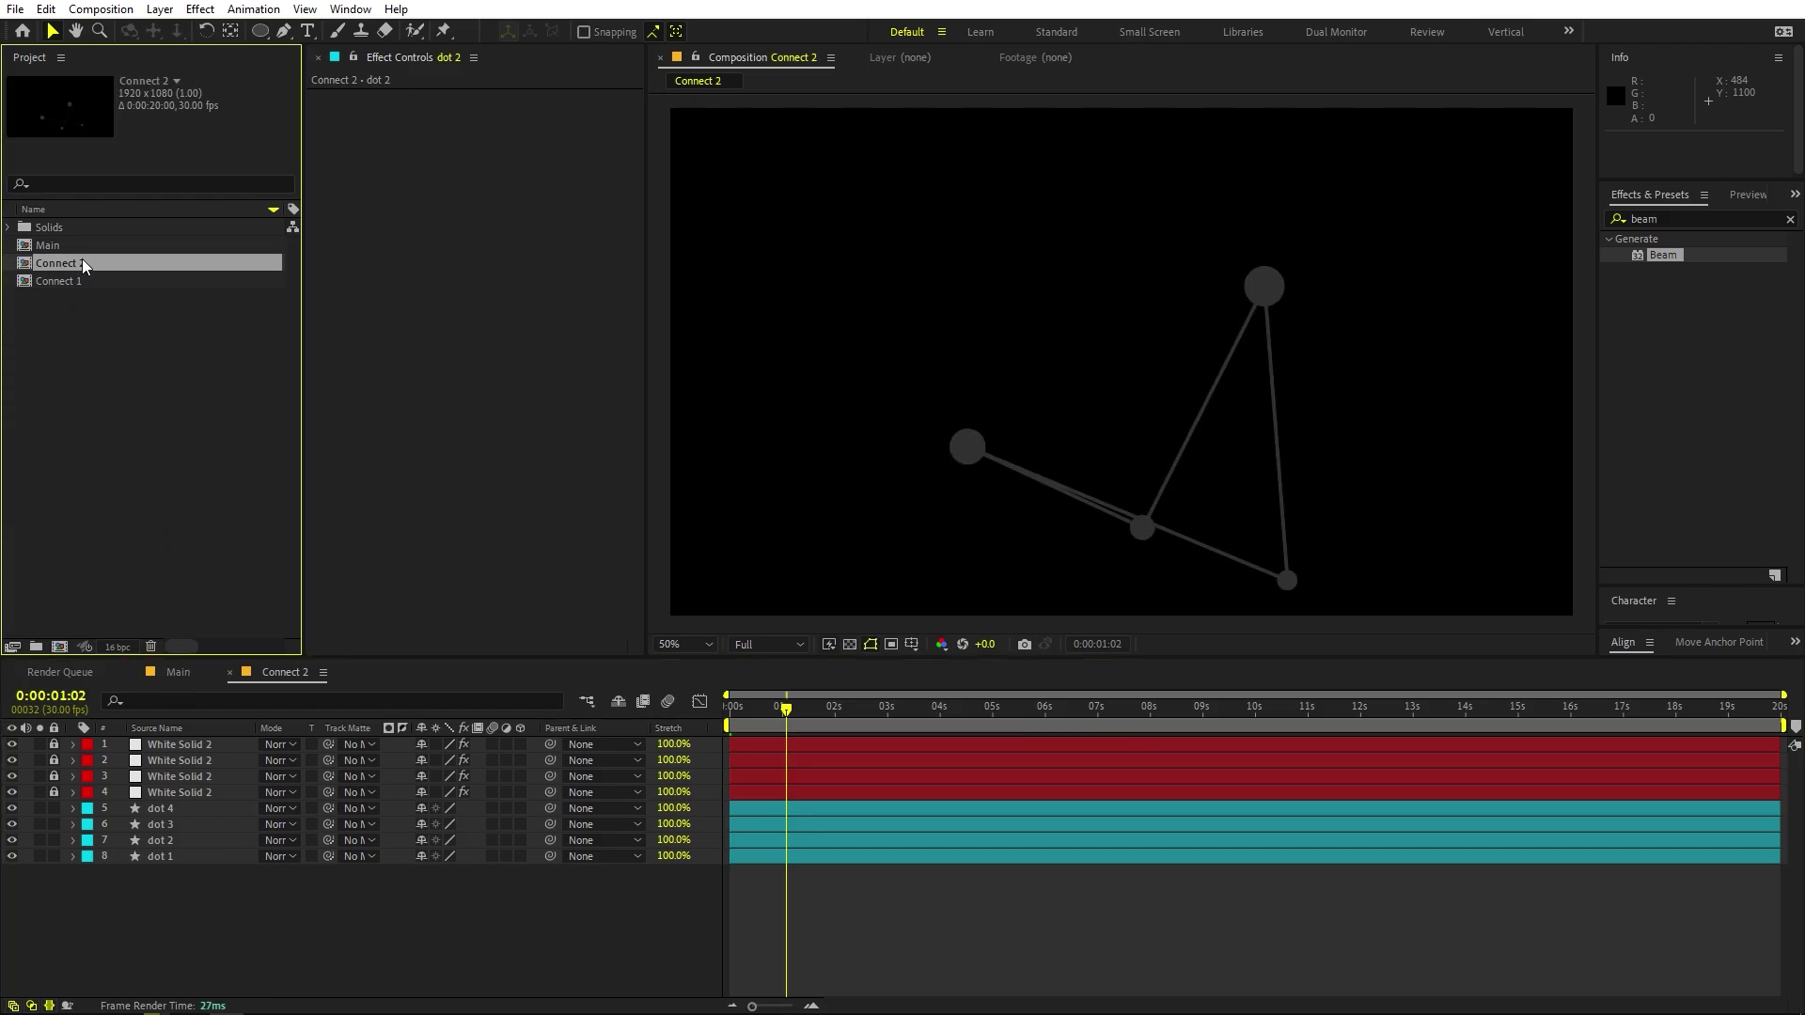
key(ctrl+d)
double_click(68, 265)
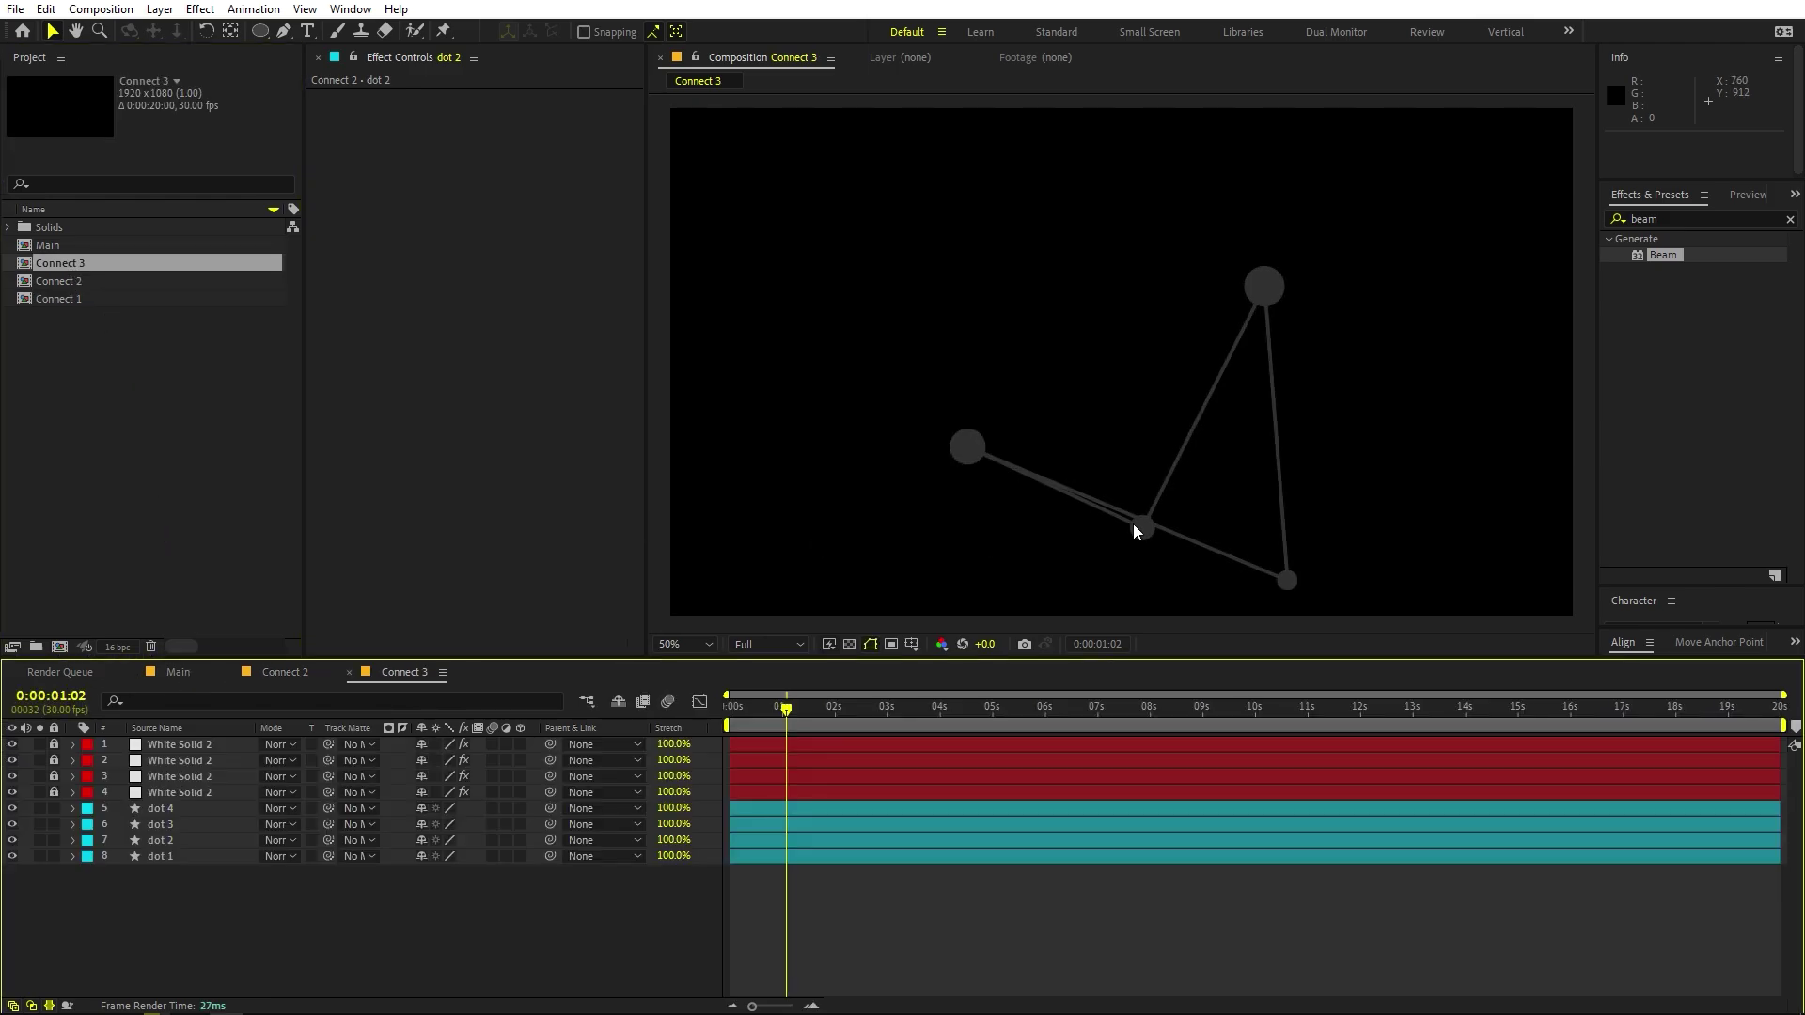
In Connect 3, move dot 2 to about 445, 313, dot 4 to 1317, 491, dot 1 to 679, 615, and dot 3 between dots 2 and 4.
drag(986, 454, 924, 245)
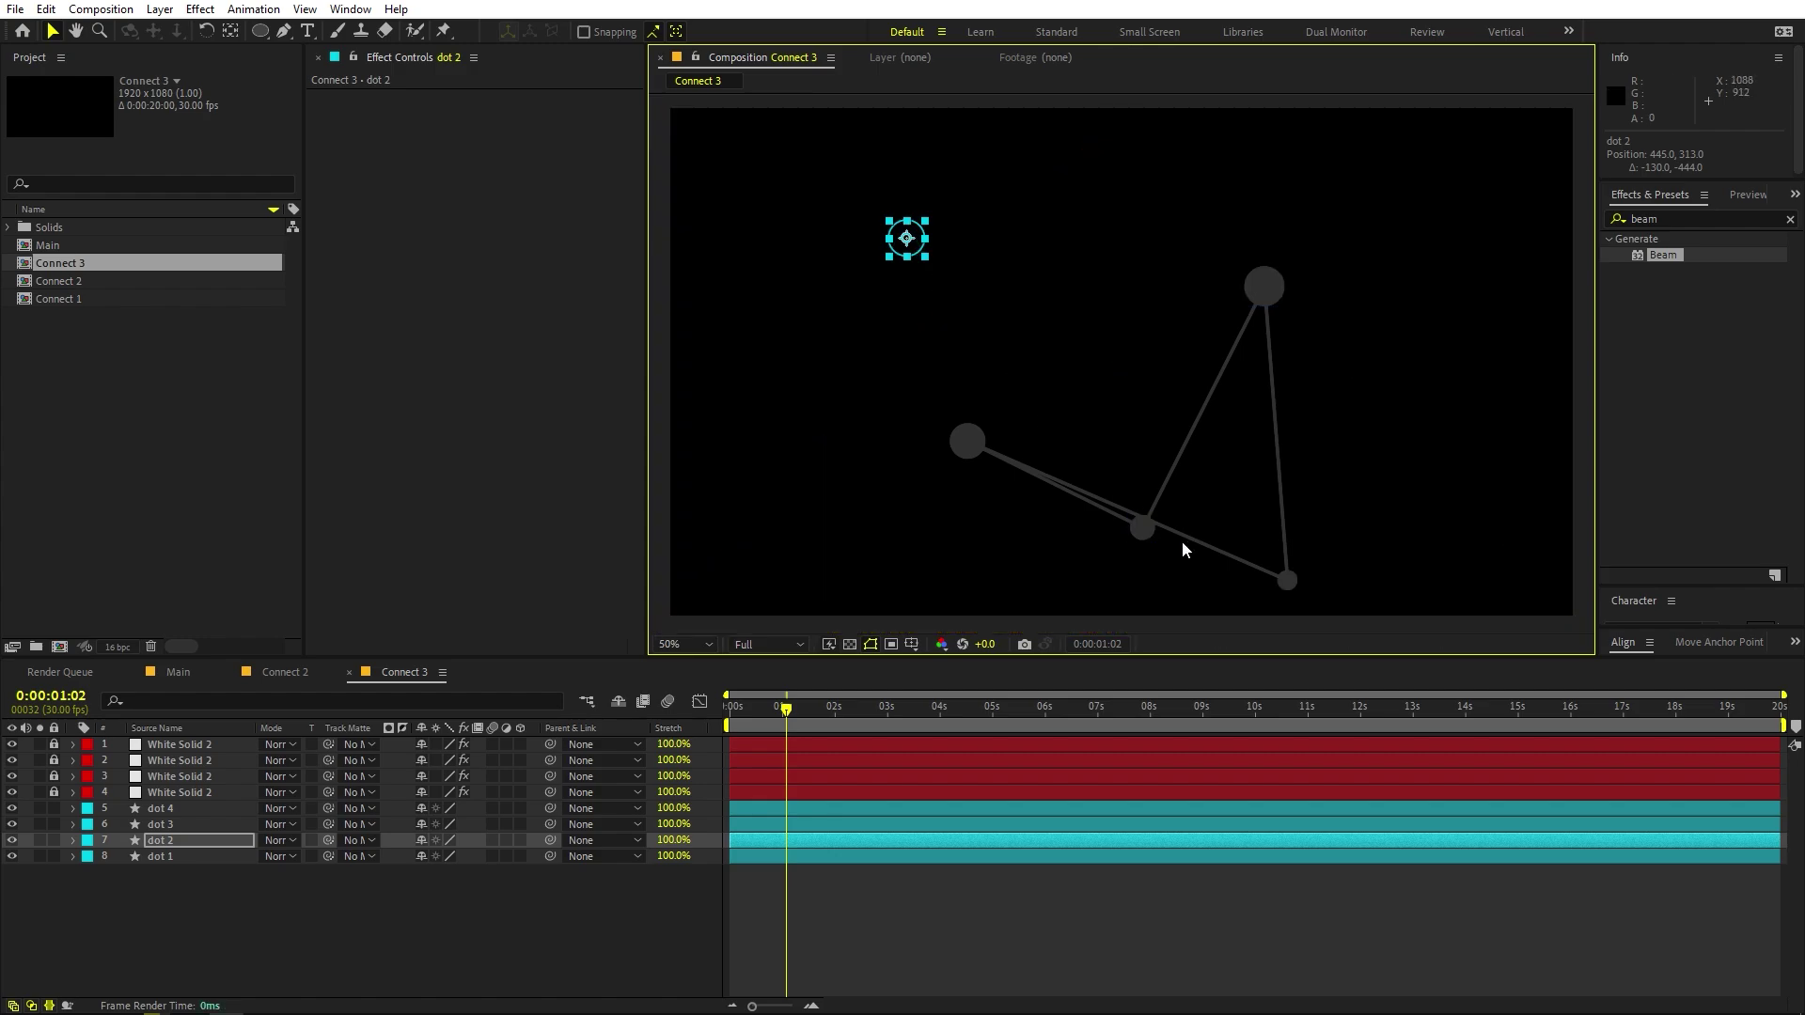
drag(1290, 585, 1188, 82)
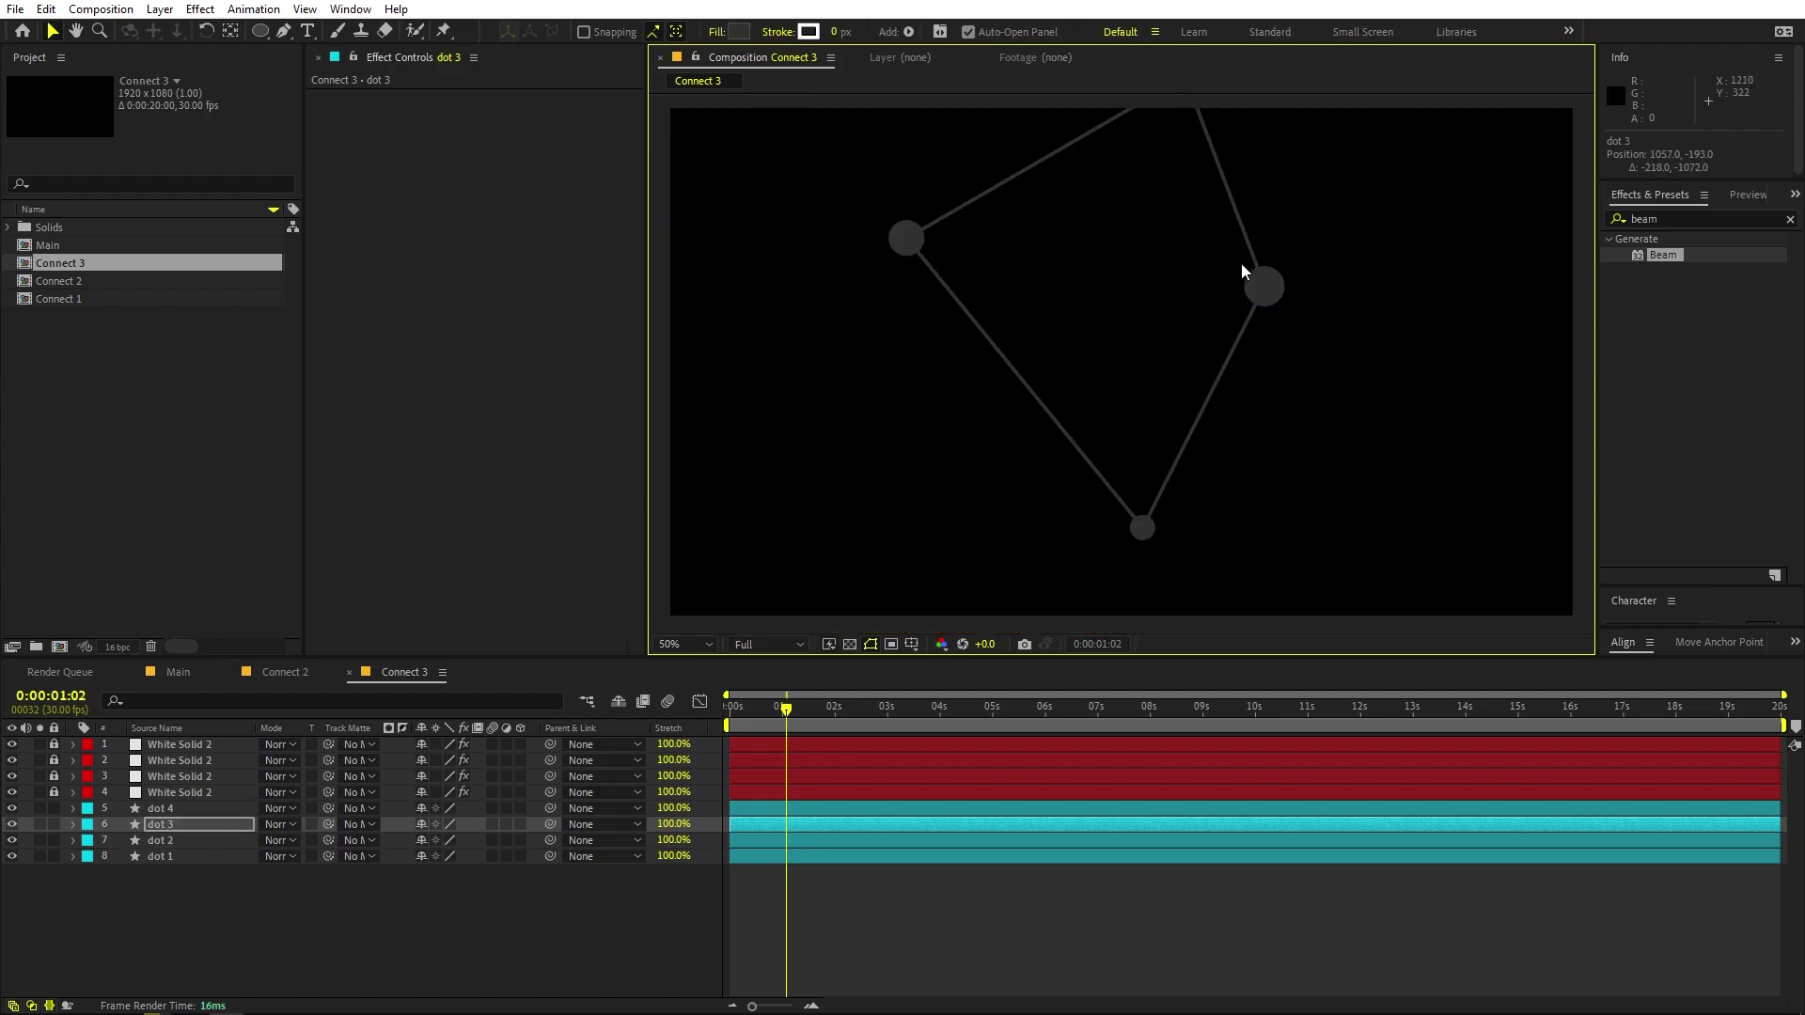
drag(1271, 285, 1342, 330)
key(comma)
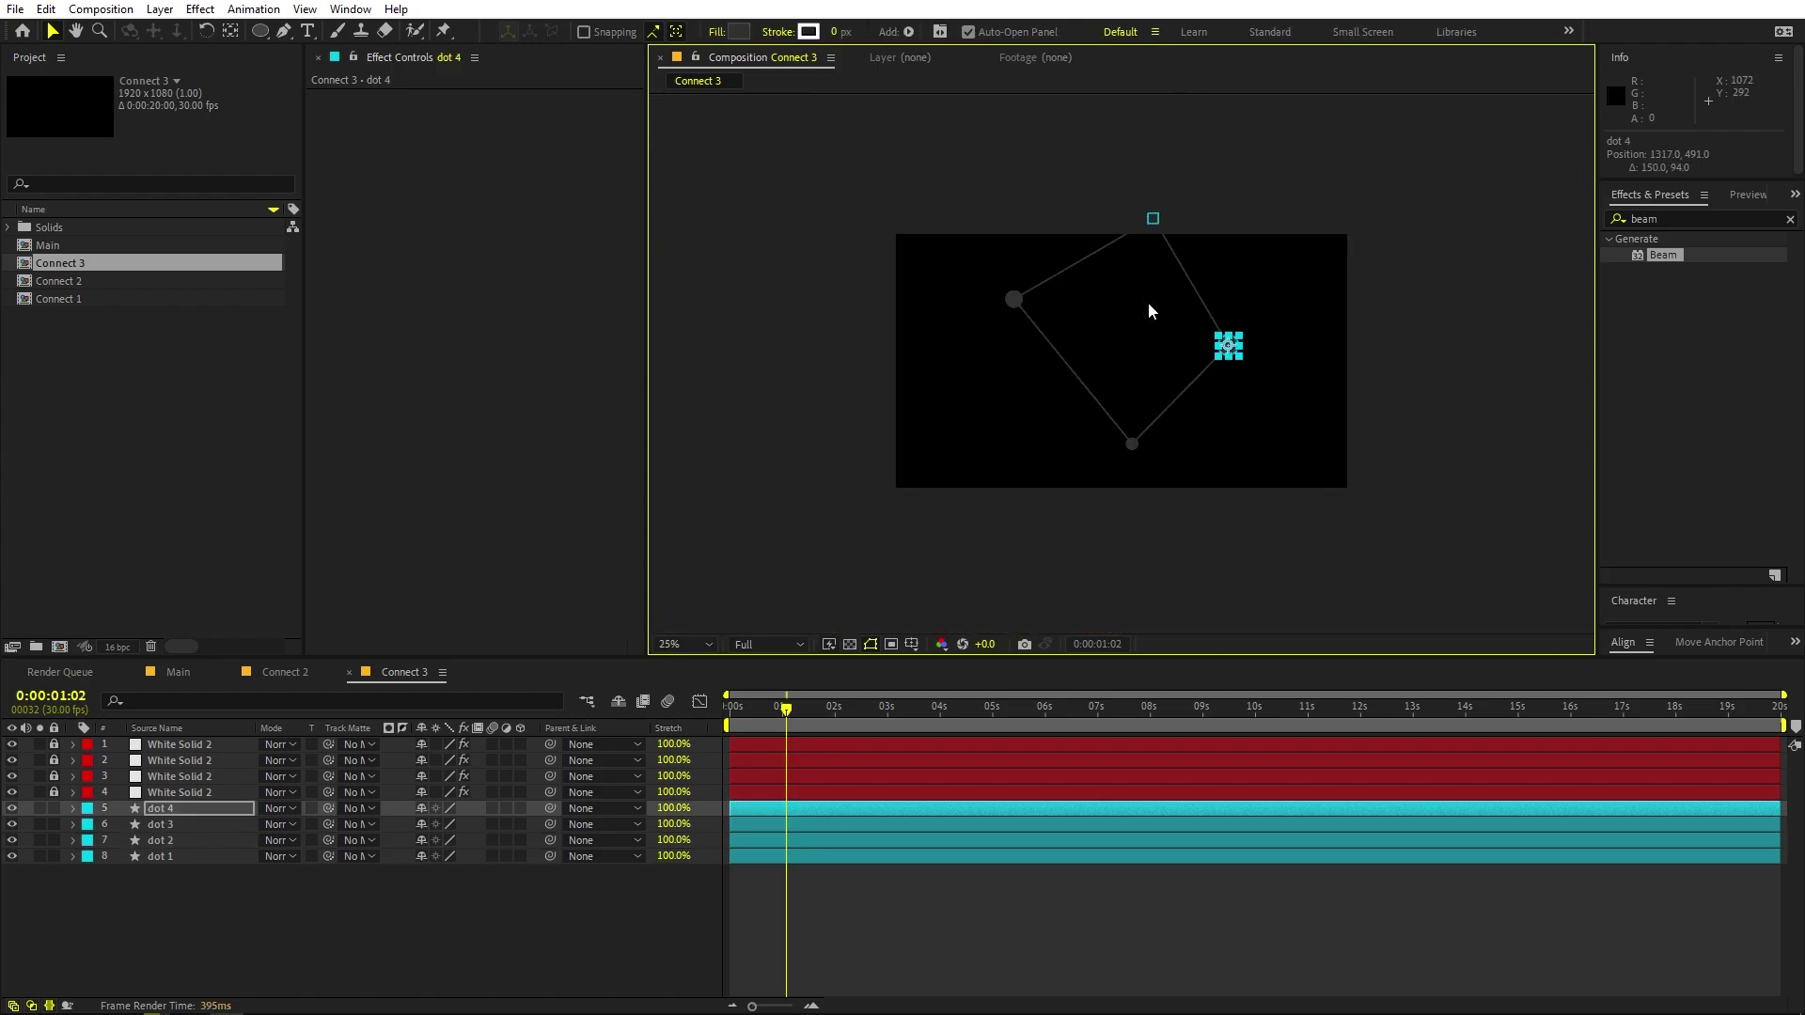
drag(1132, 443, 1066, 347)
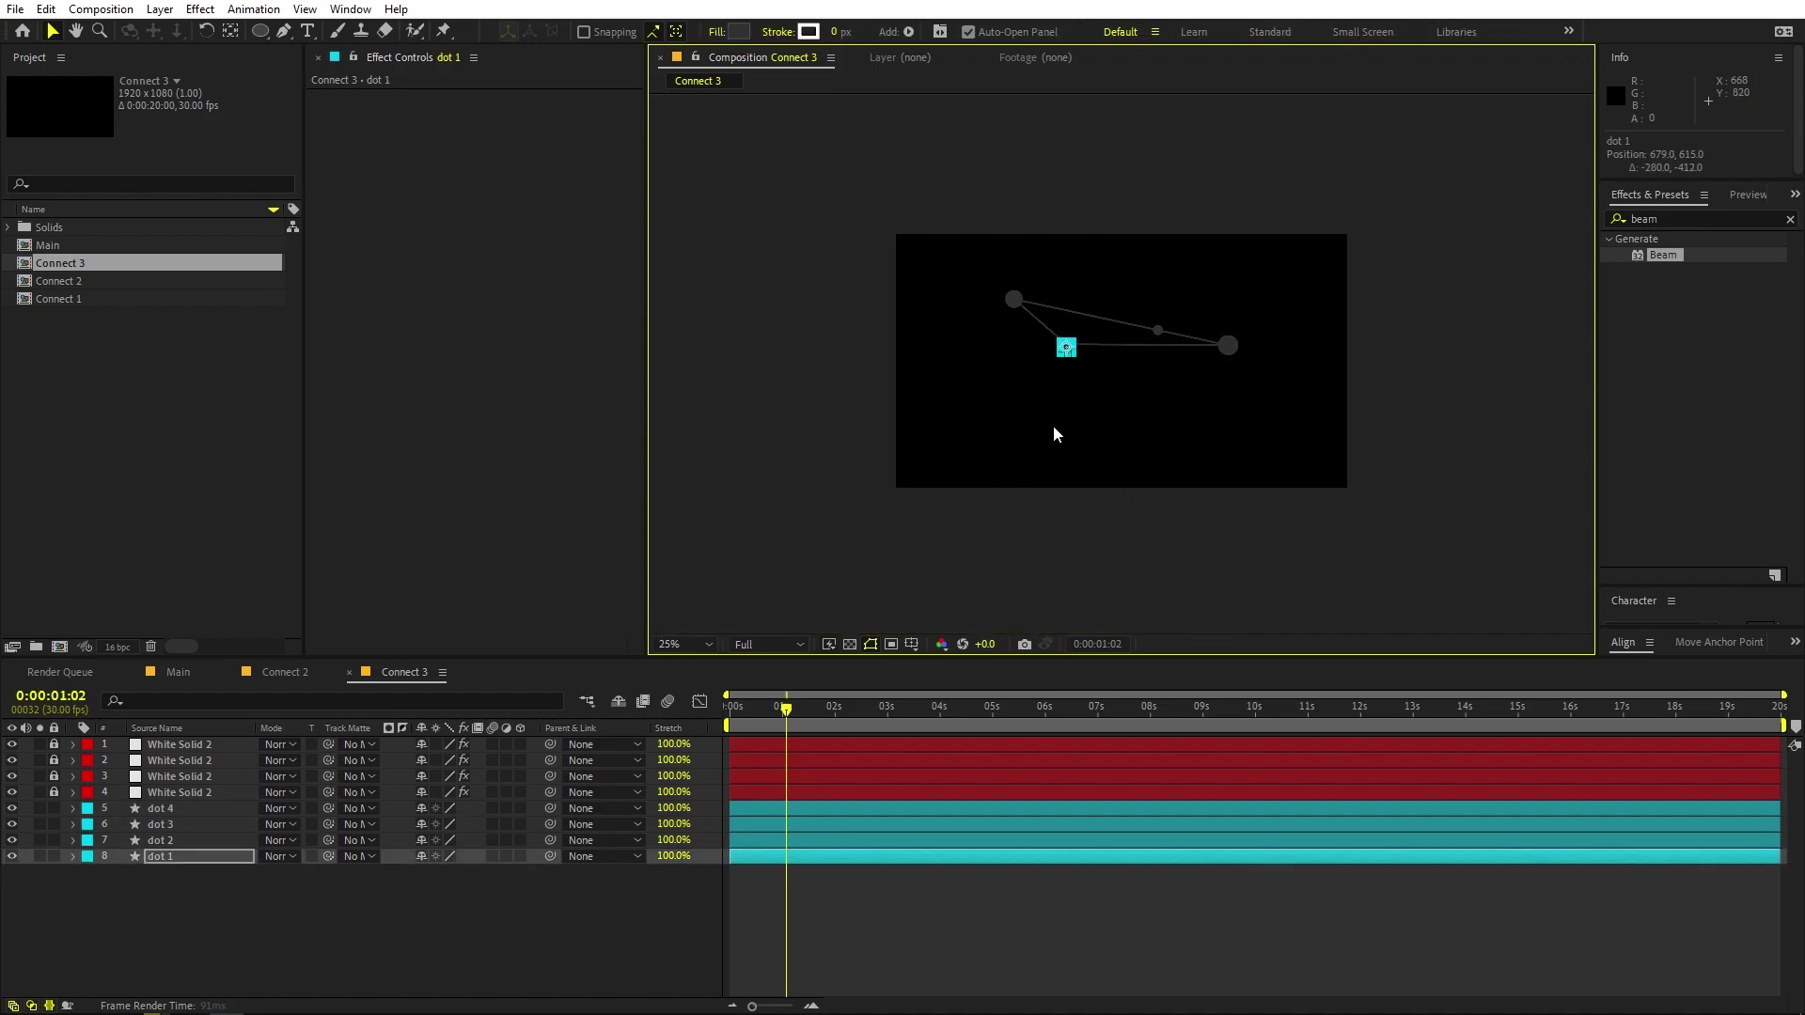
key(period)
Duplicate the Connect 3 composition in the project as Connect 4.
click(156, 485)
click(93, 258)
key(ctrl+d)
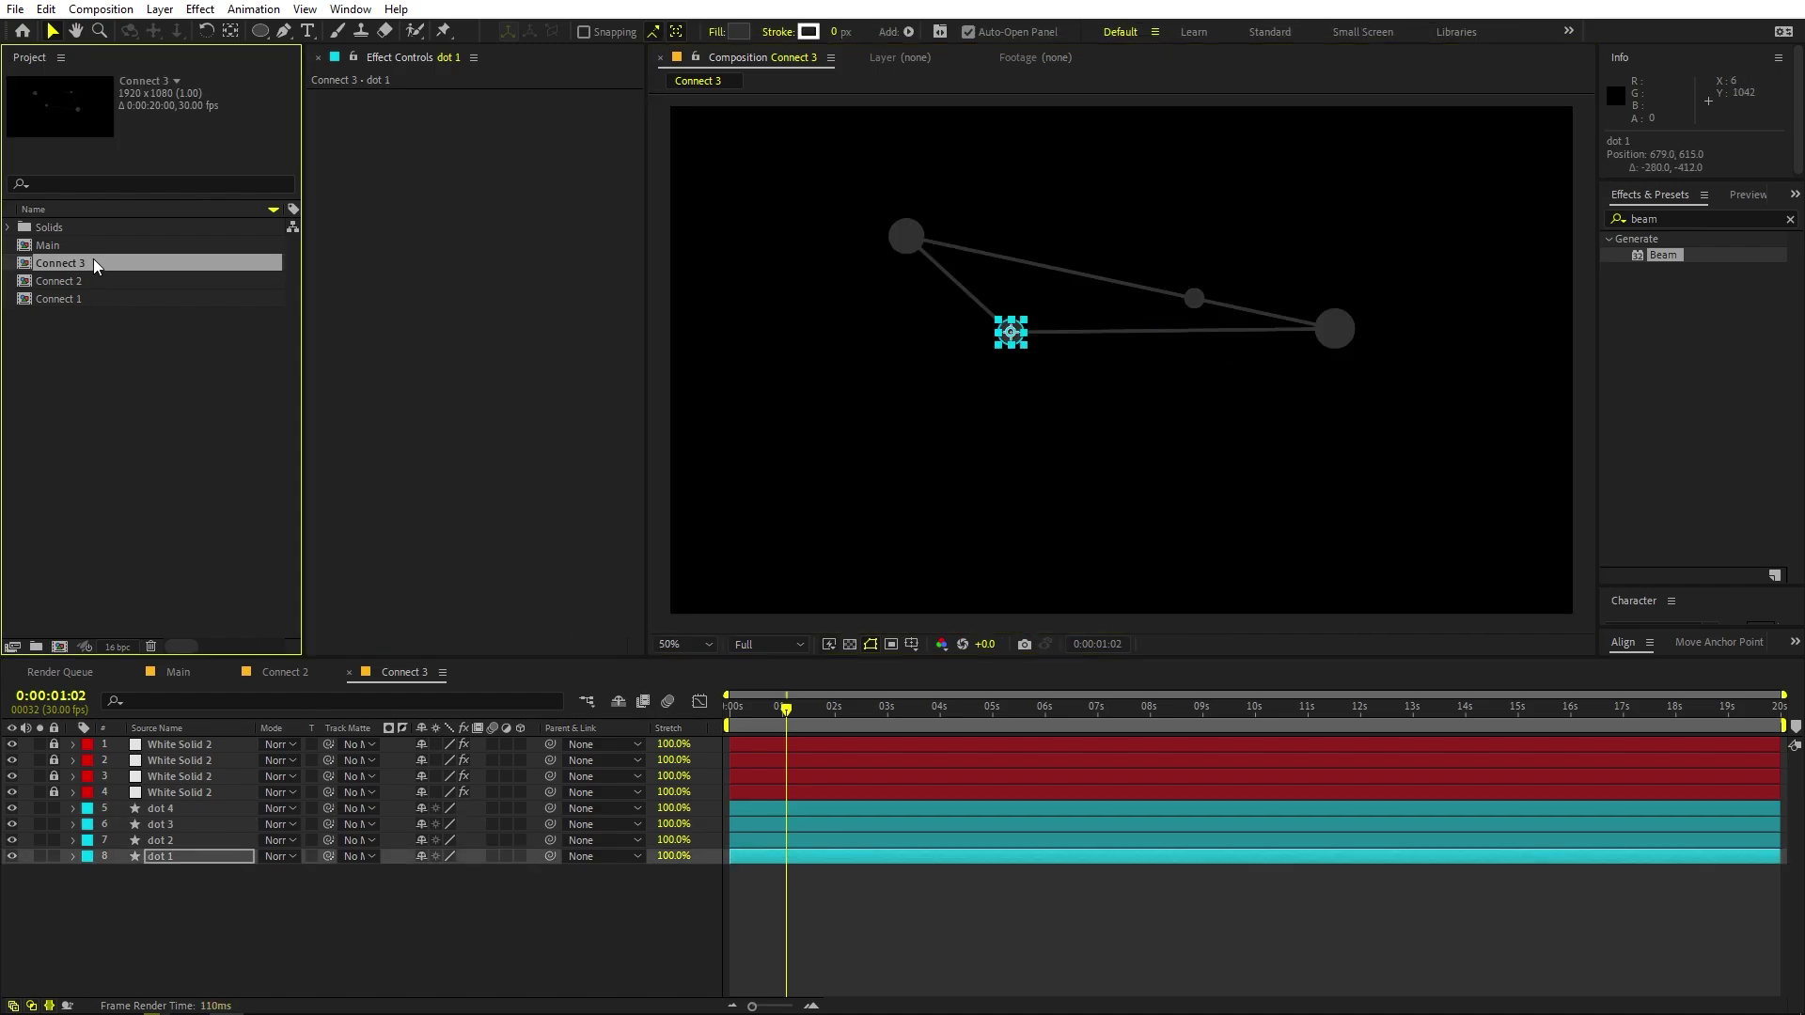
In the open Connect 3, move dot 2 to the lower right, dot 3 to the upper right and dot 1 to about 903, 955.
drag(906, 236, 1289, 460)
drag(1193, 298, 1462, 206)
drag(1011, 332, 1116, 492)
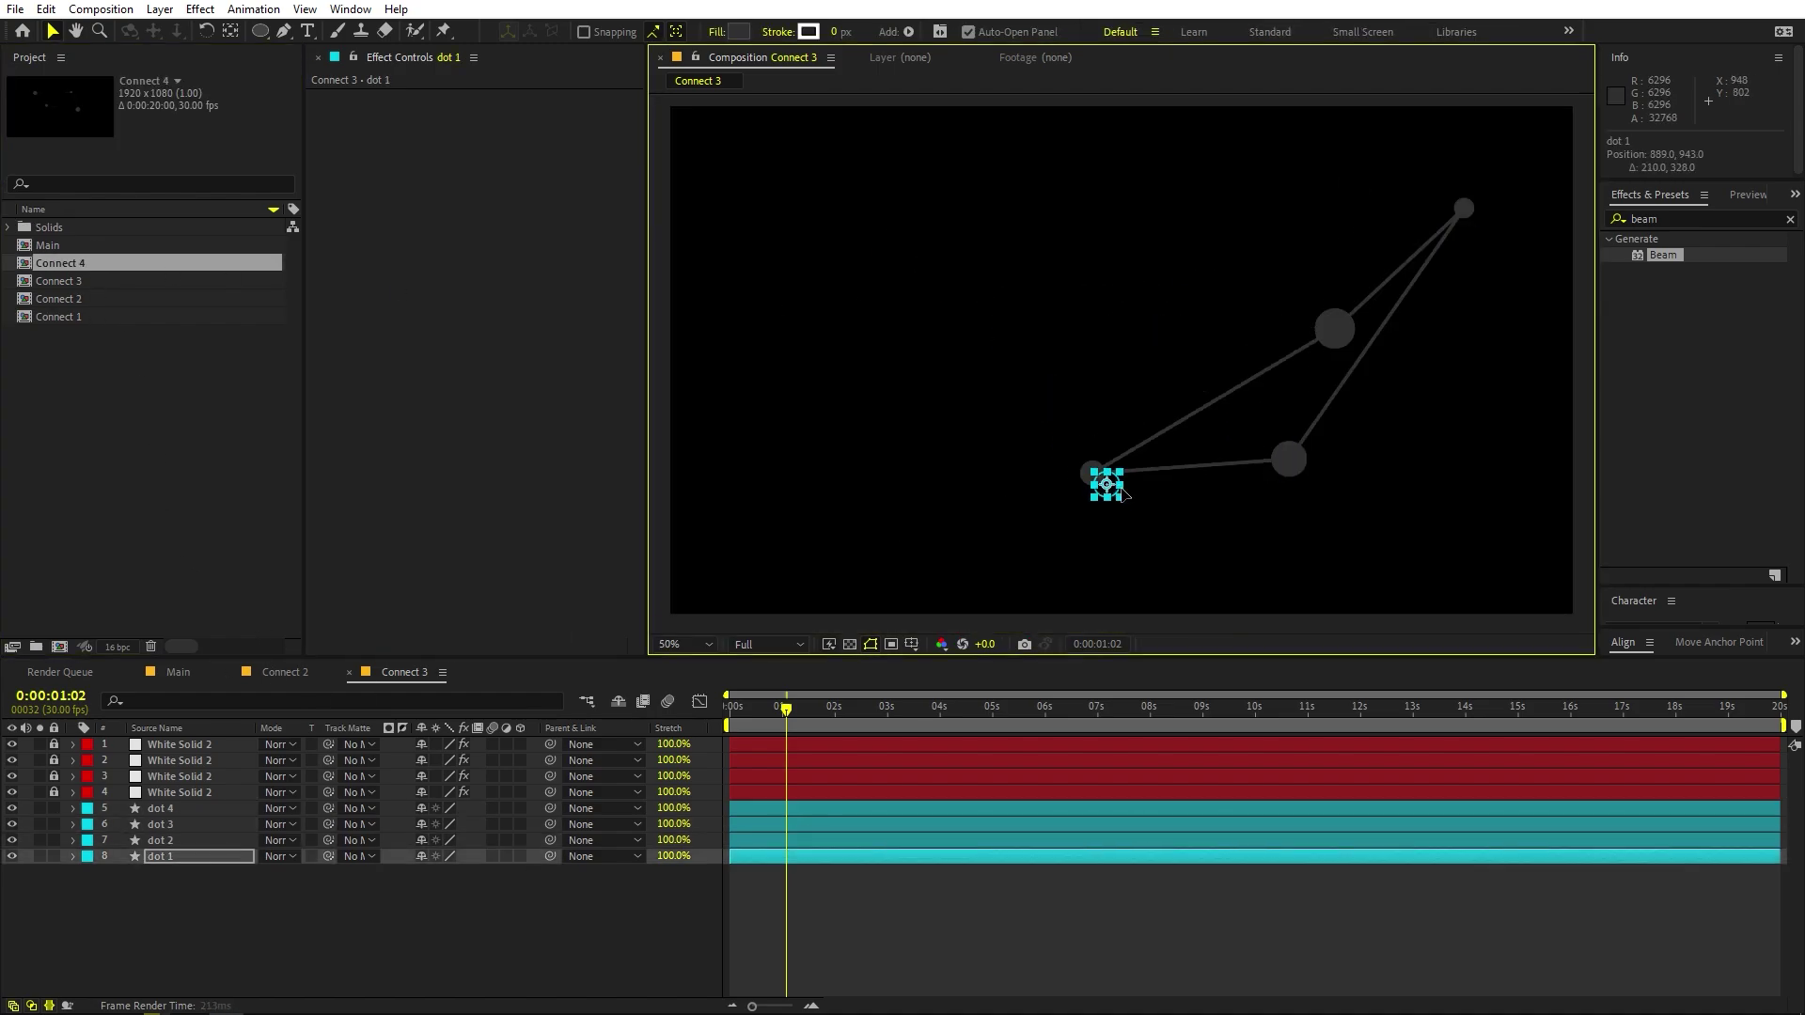
Duplicate the Connect 4 composition and open the copy, Connect 5.
click(93, 299)
click(94, 262)
key(ctrl+d)
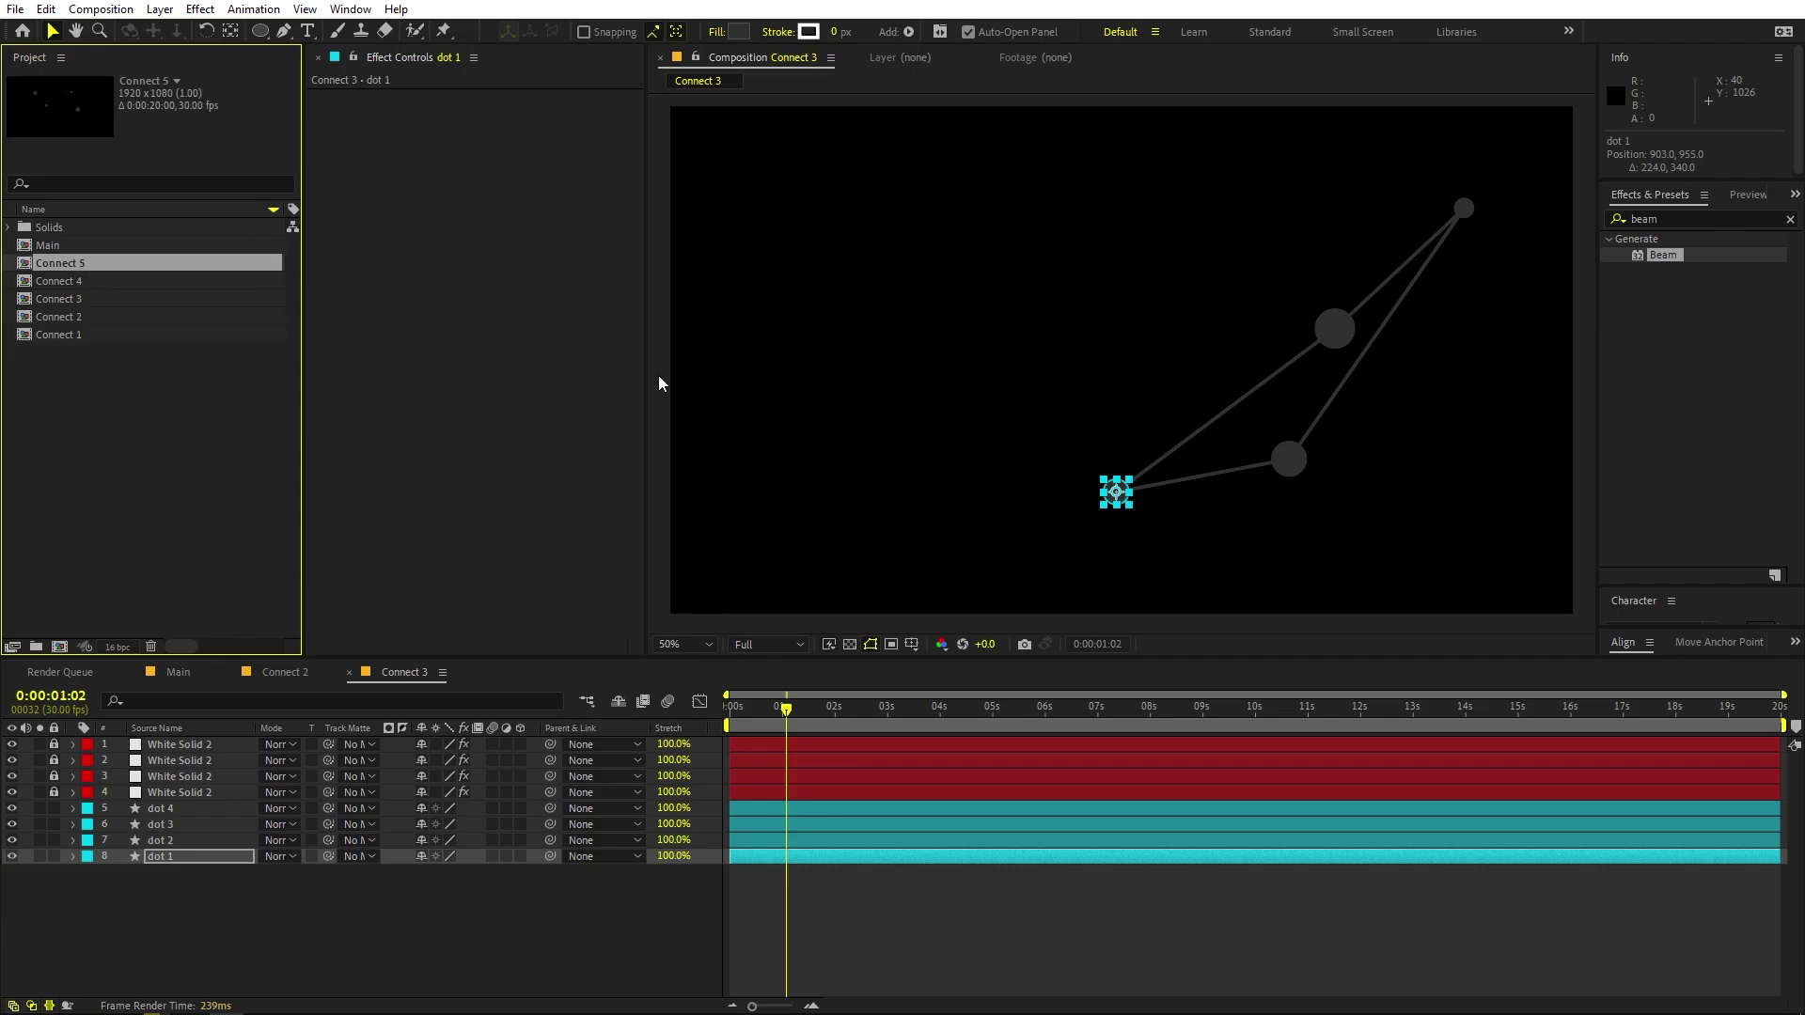
double_click(79, 263)
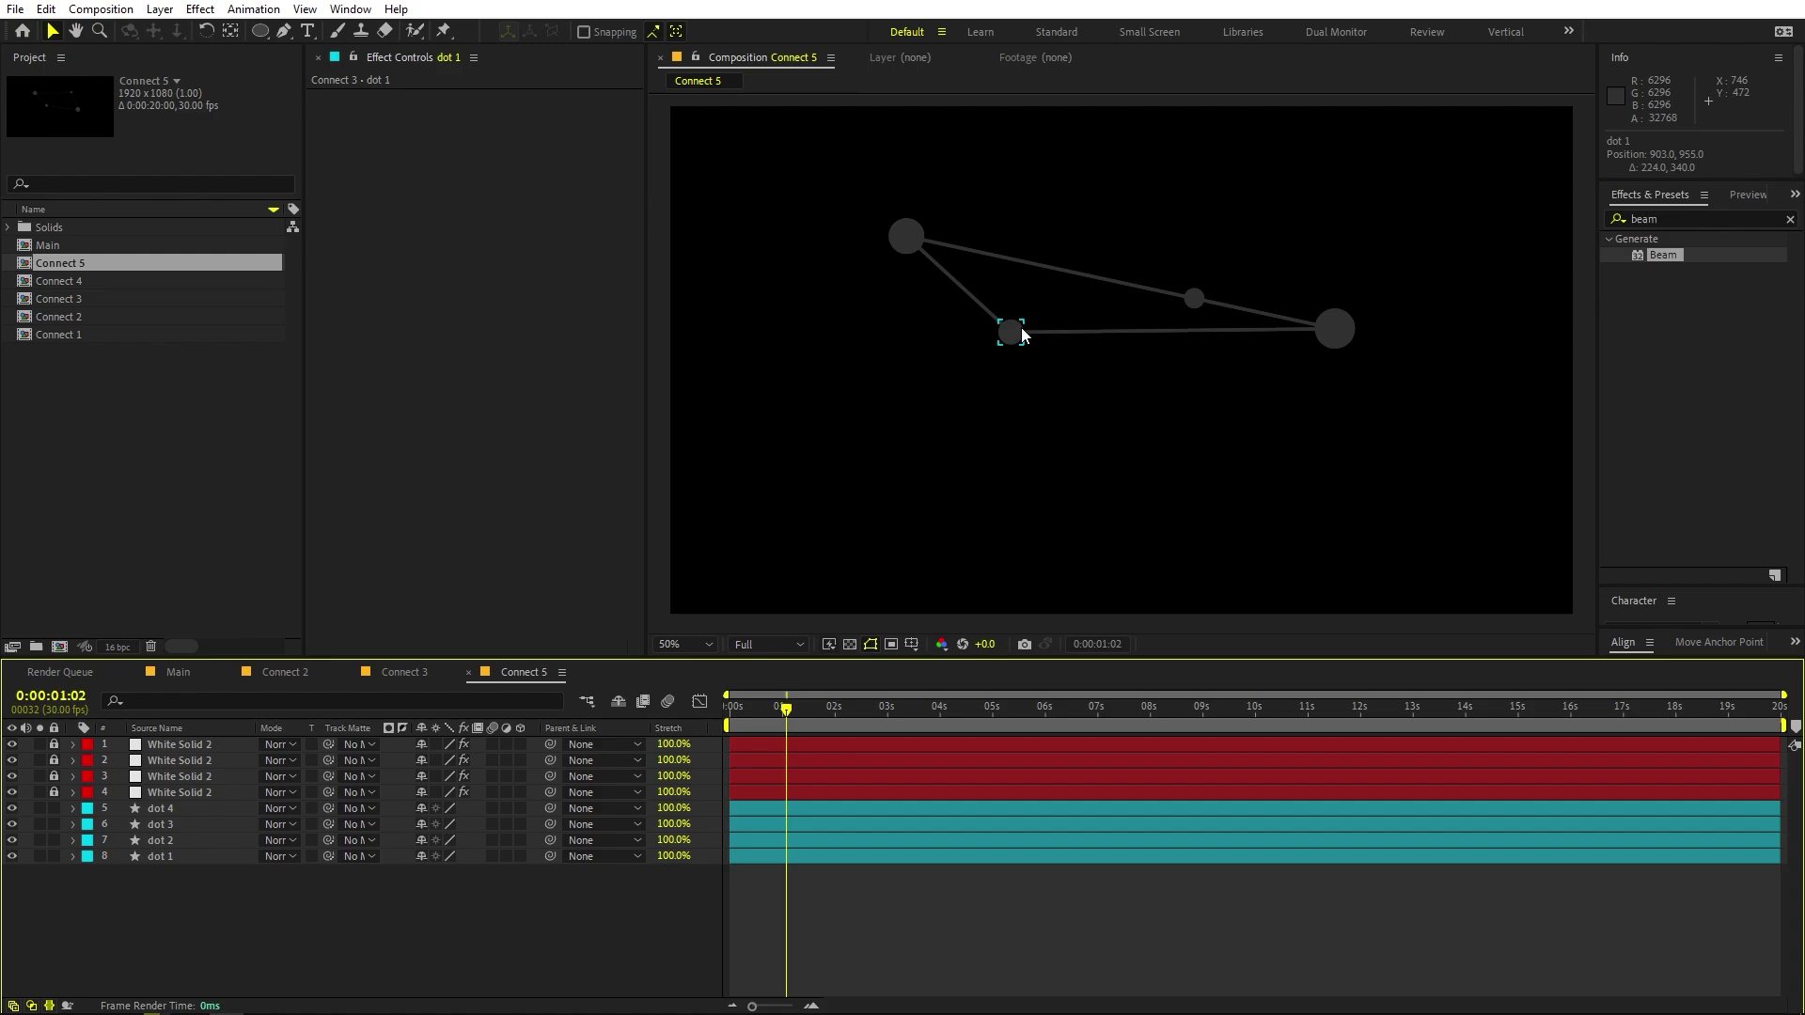
Rearrange all four dots of Connect 5 into a V shape in the left half of the frame and clear the selection.
drag(1011, 331, 844, 529)
drag(906, 236, 758, 256)
drag(1194, 298, 885, 421)
drag(1335, 329, 996, 279)
click(1055, 611)
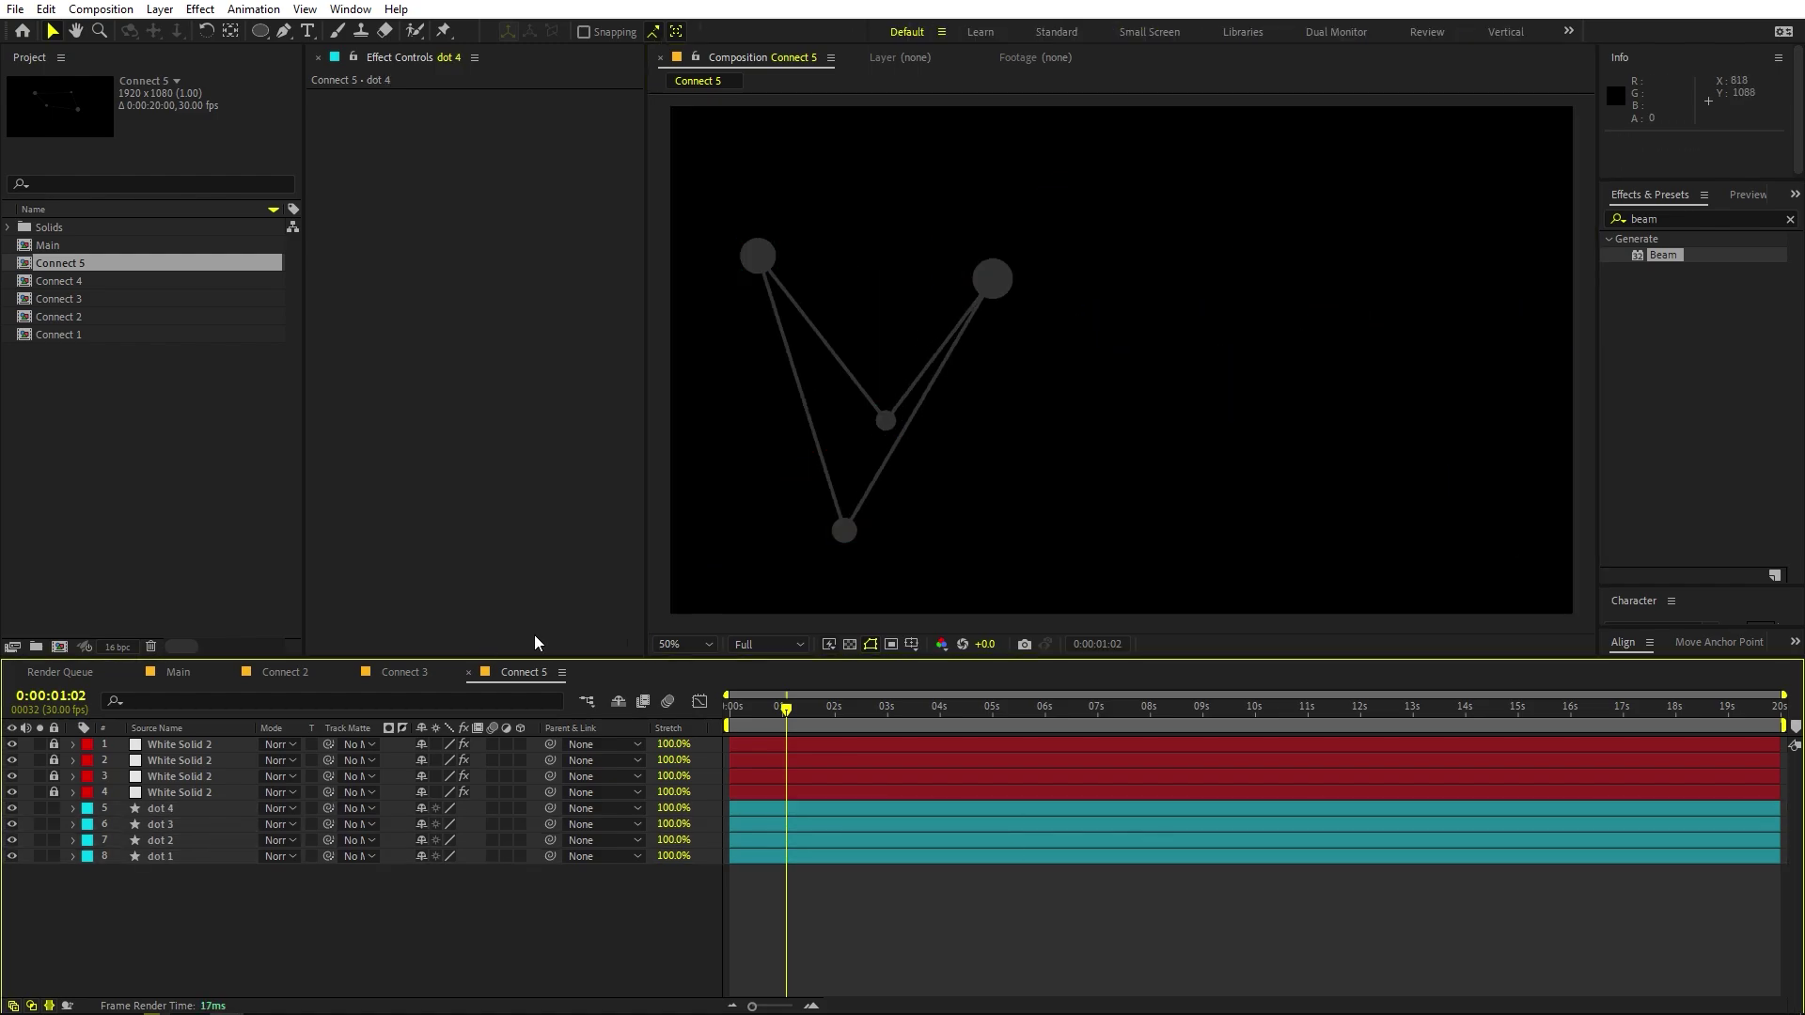
Add the Connect 2, 3, 4 and 5 compositions to the Main composition above the Connect 1 layer.
click(60, 432)
click(196, 673)
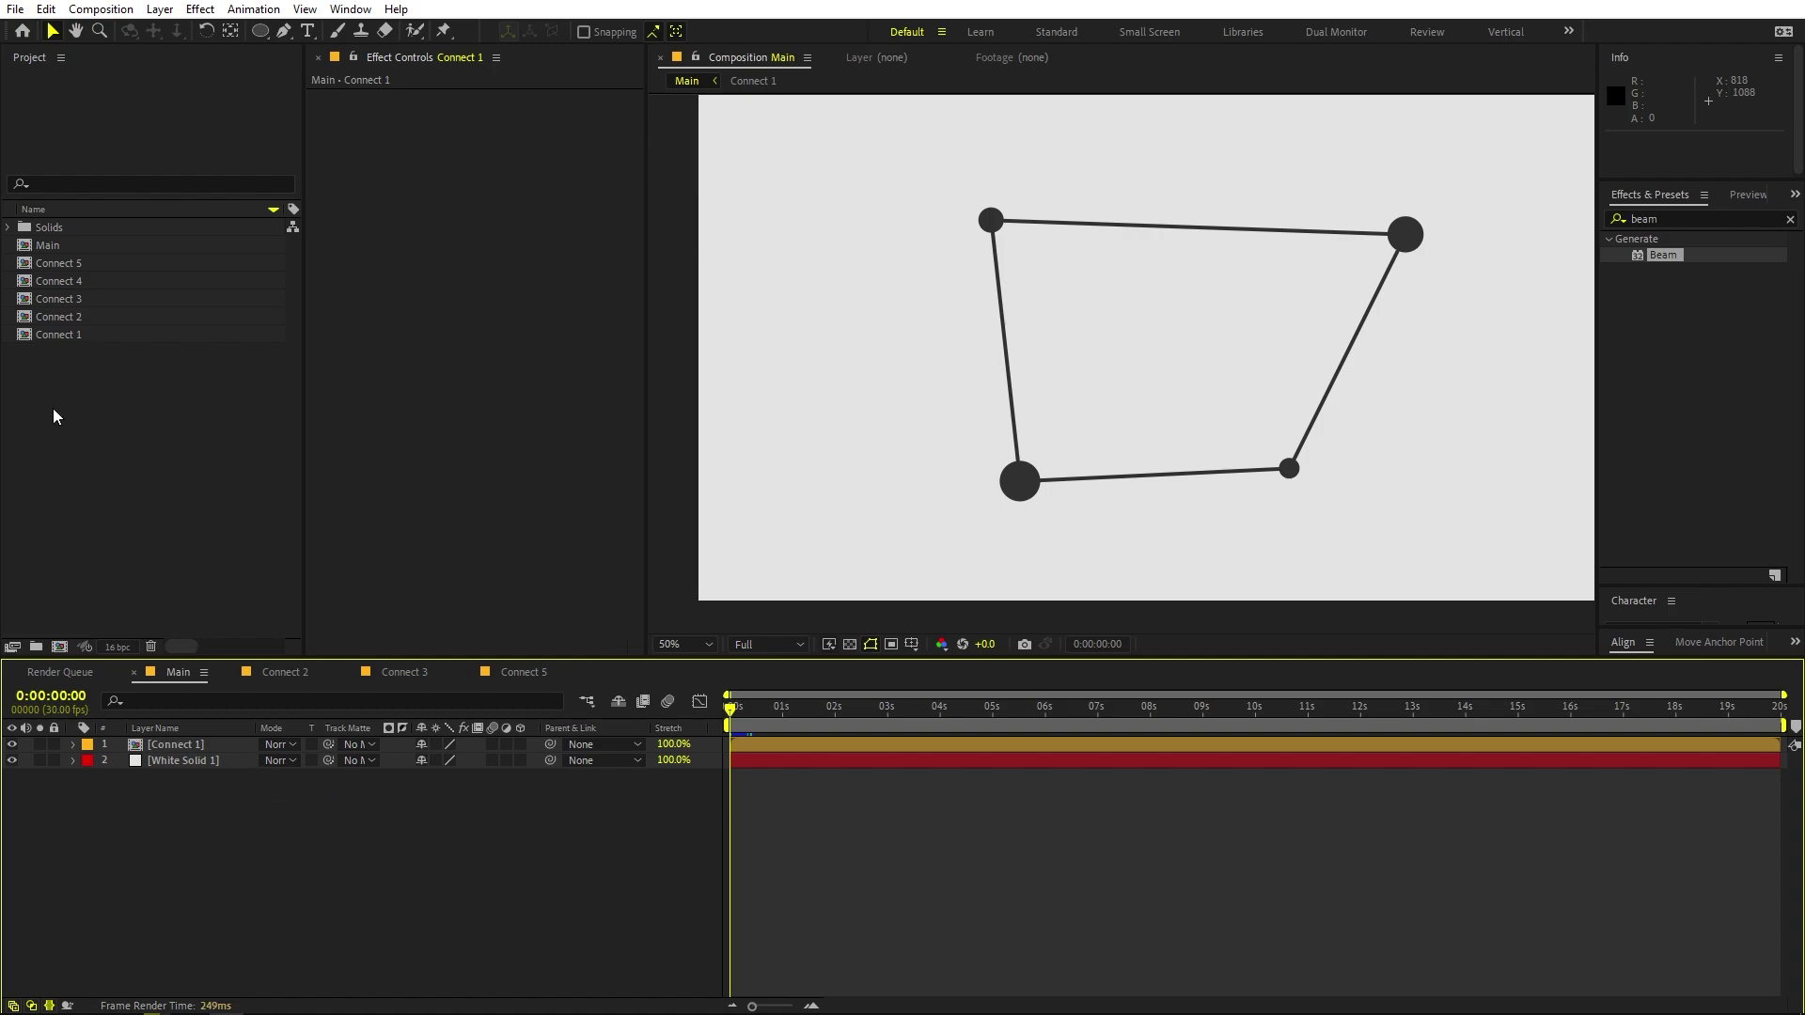
click(76, 317)
shift+click(60, 263)
drag(98, 308, 188, 749)
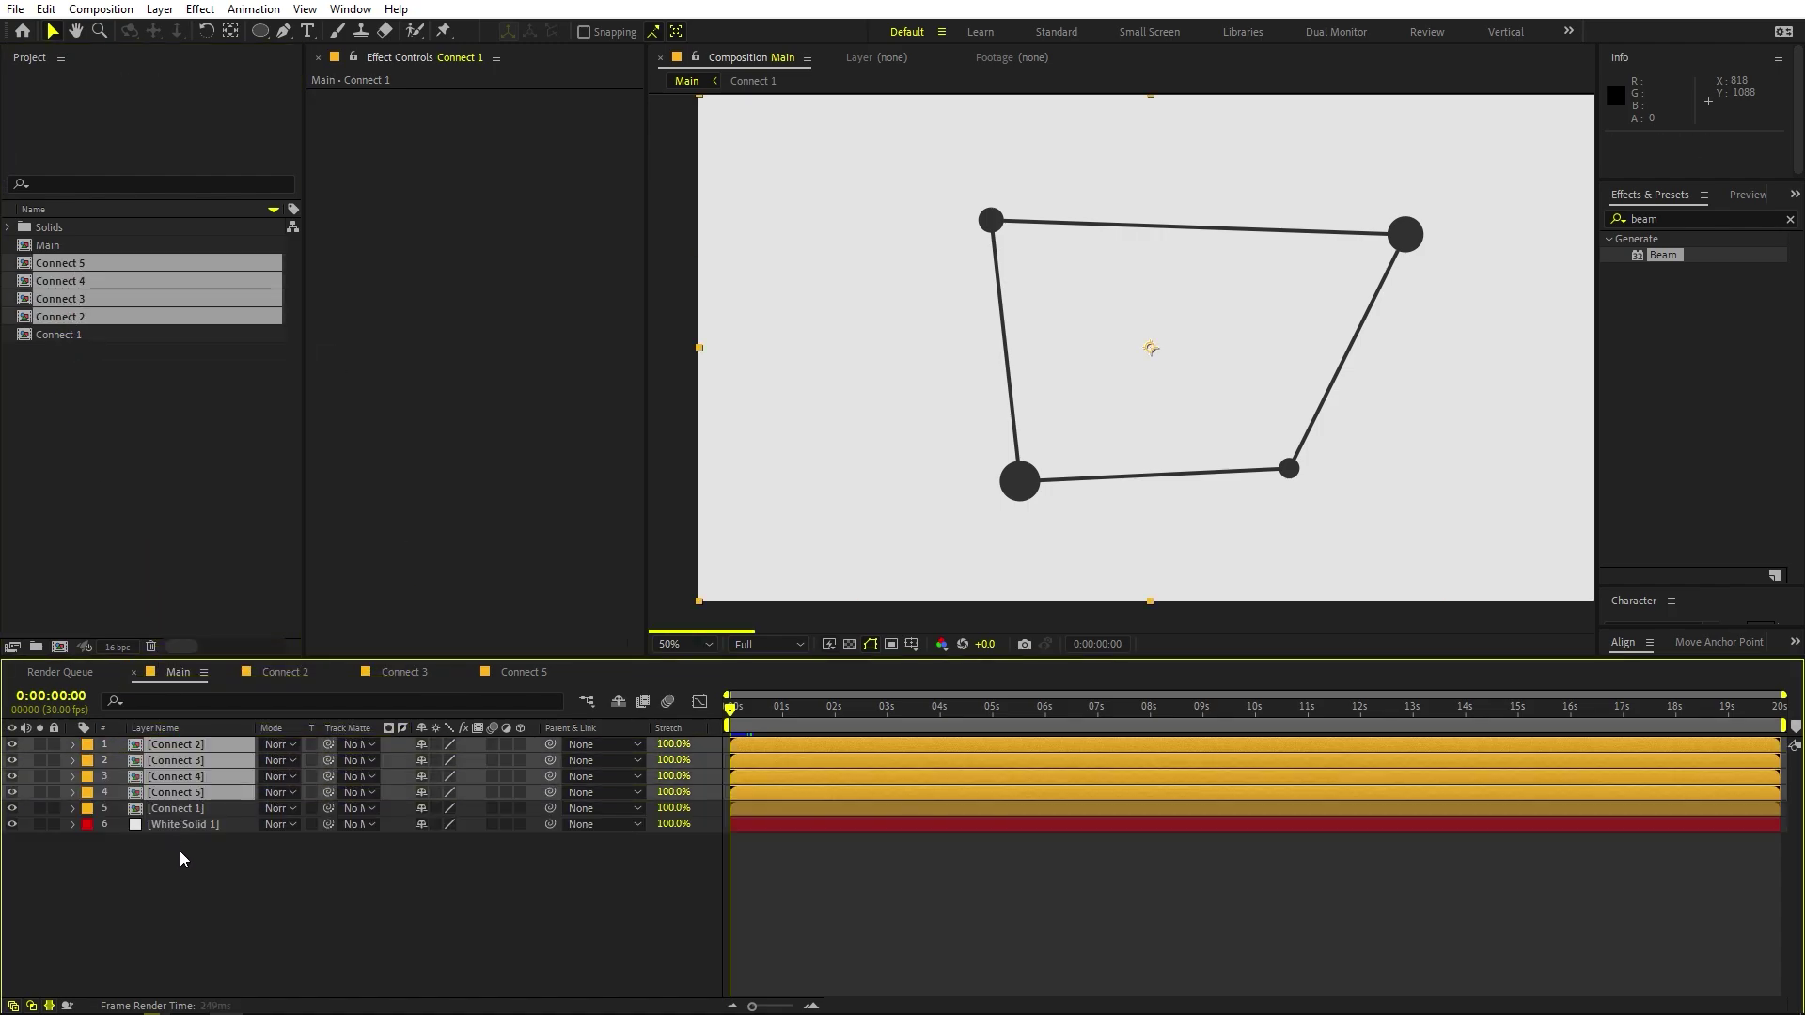
Clear the layer selection, preview the combined animation in Main and return to the first frame.
click(190, 880)
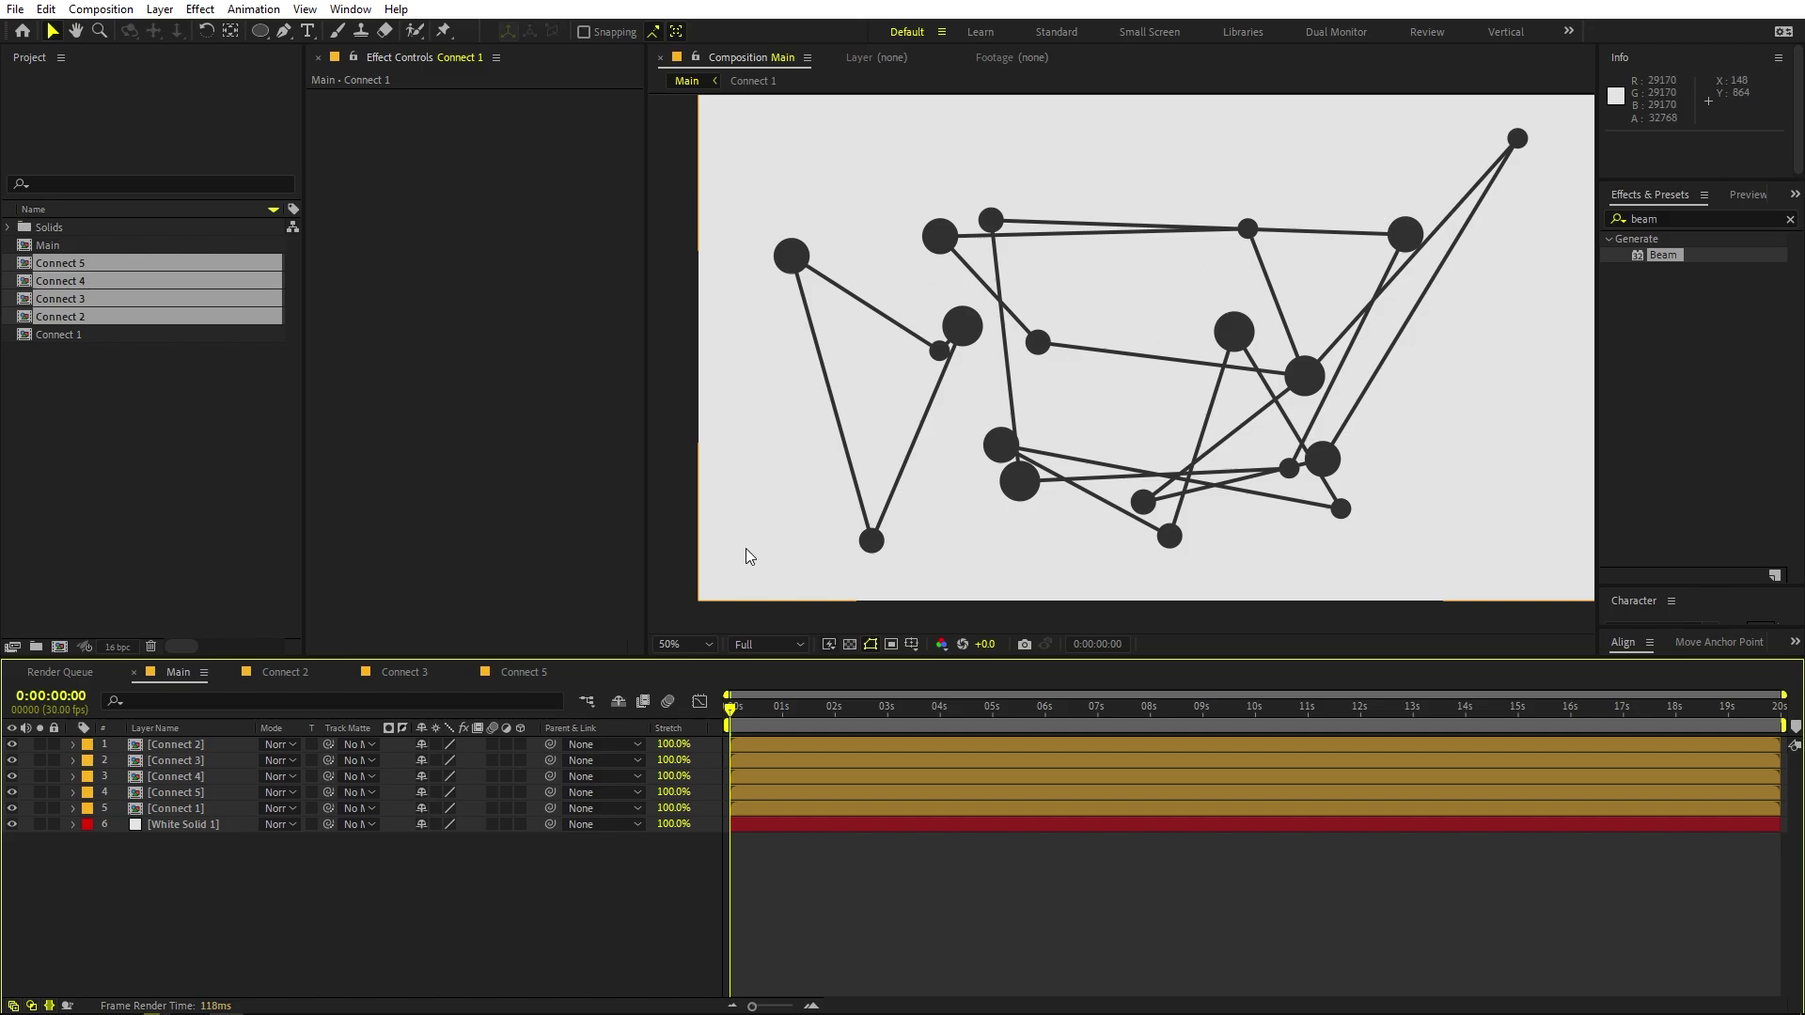
key(space)
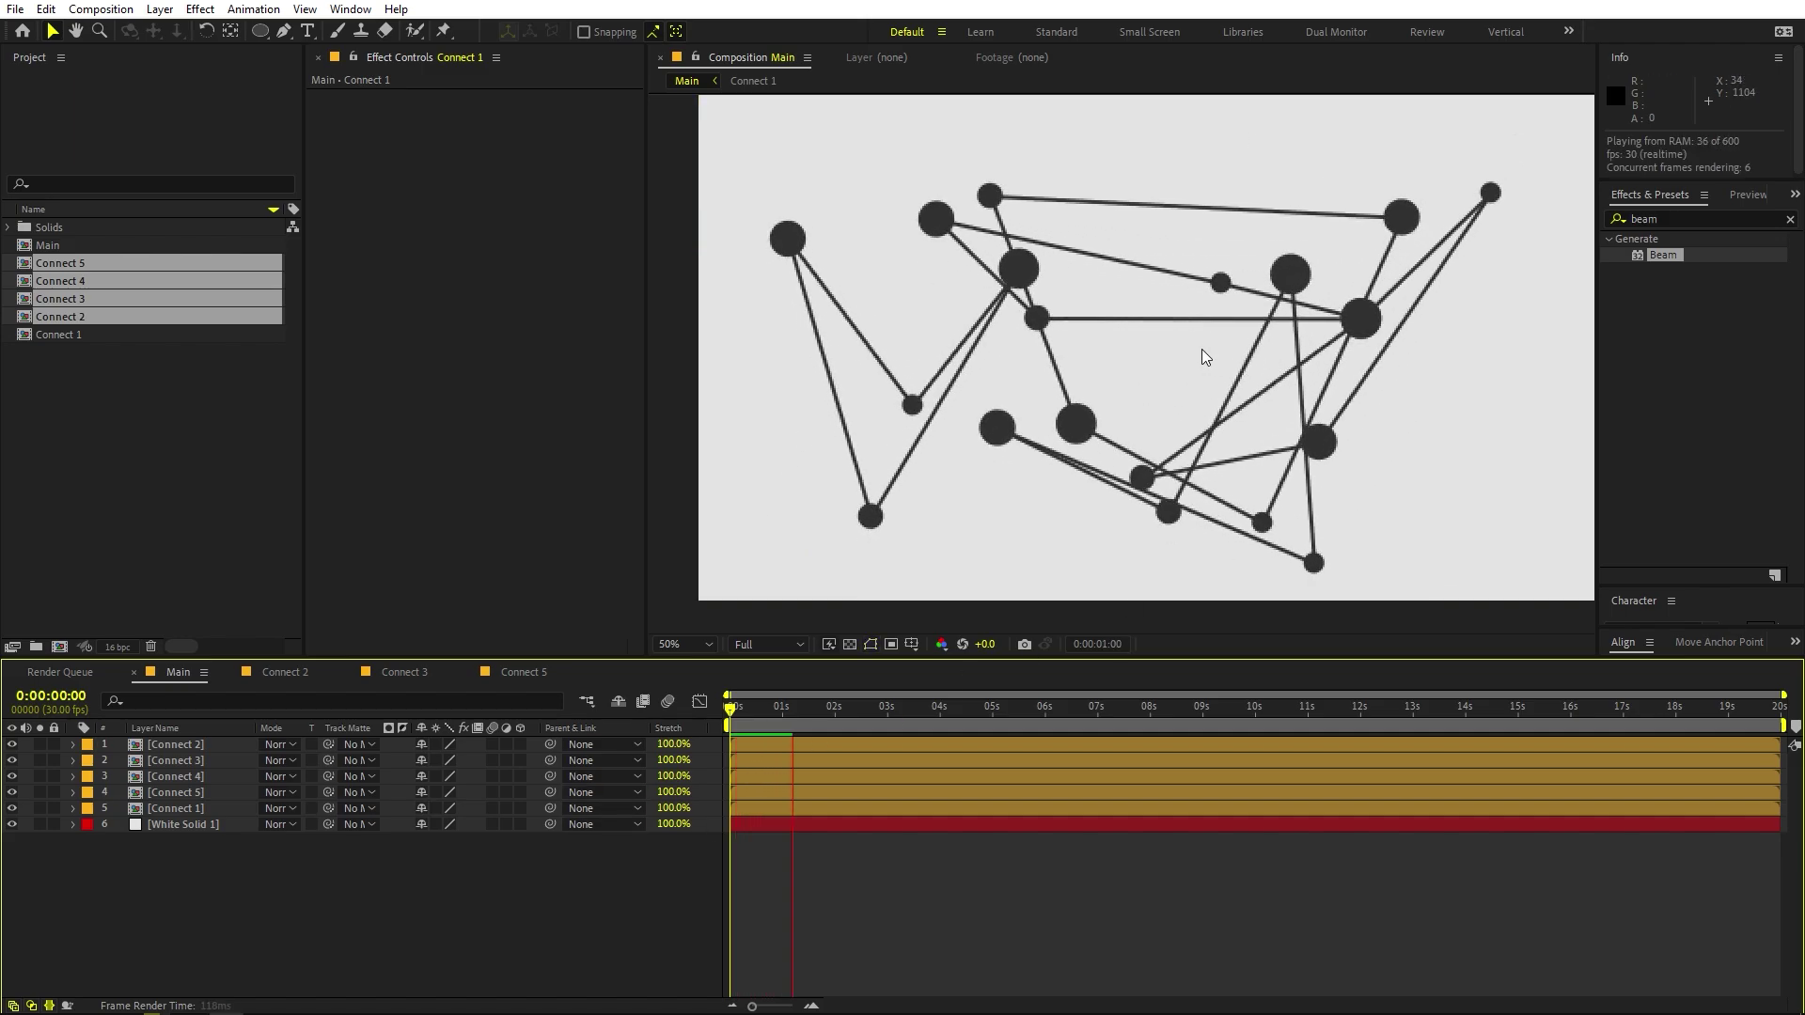
key(space)
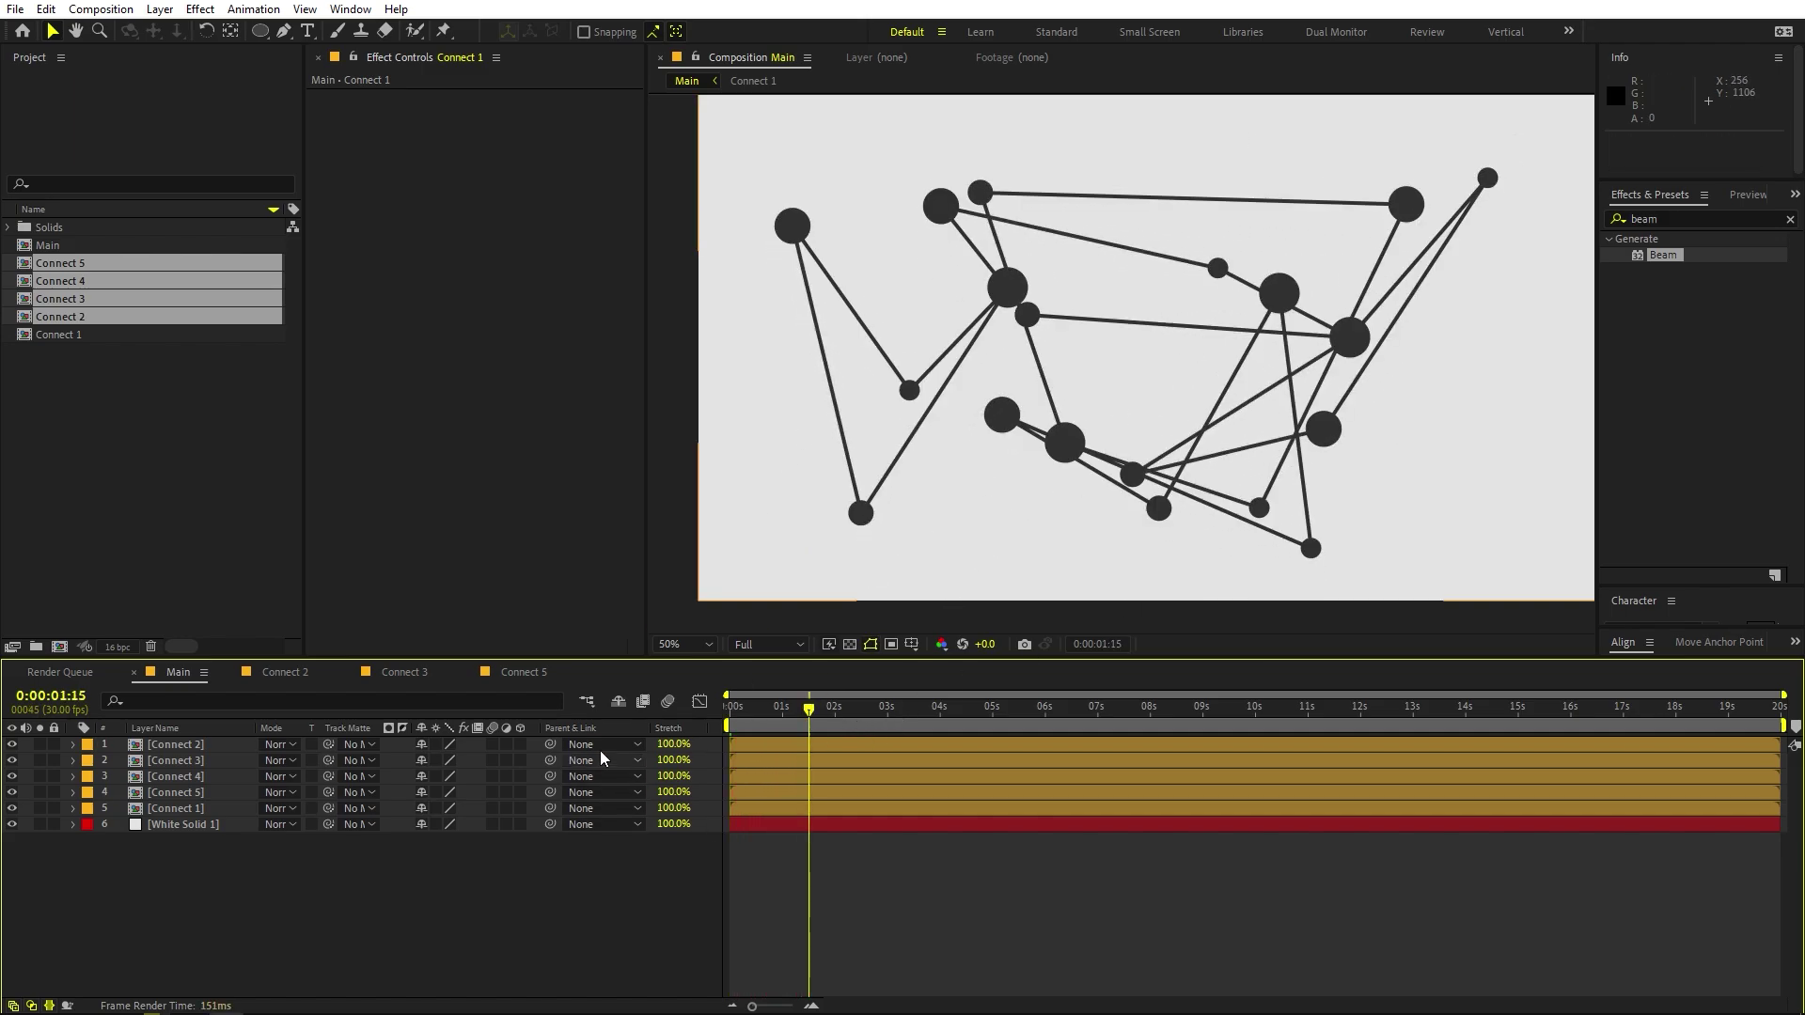
key(Home)
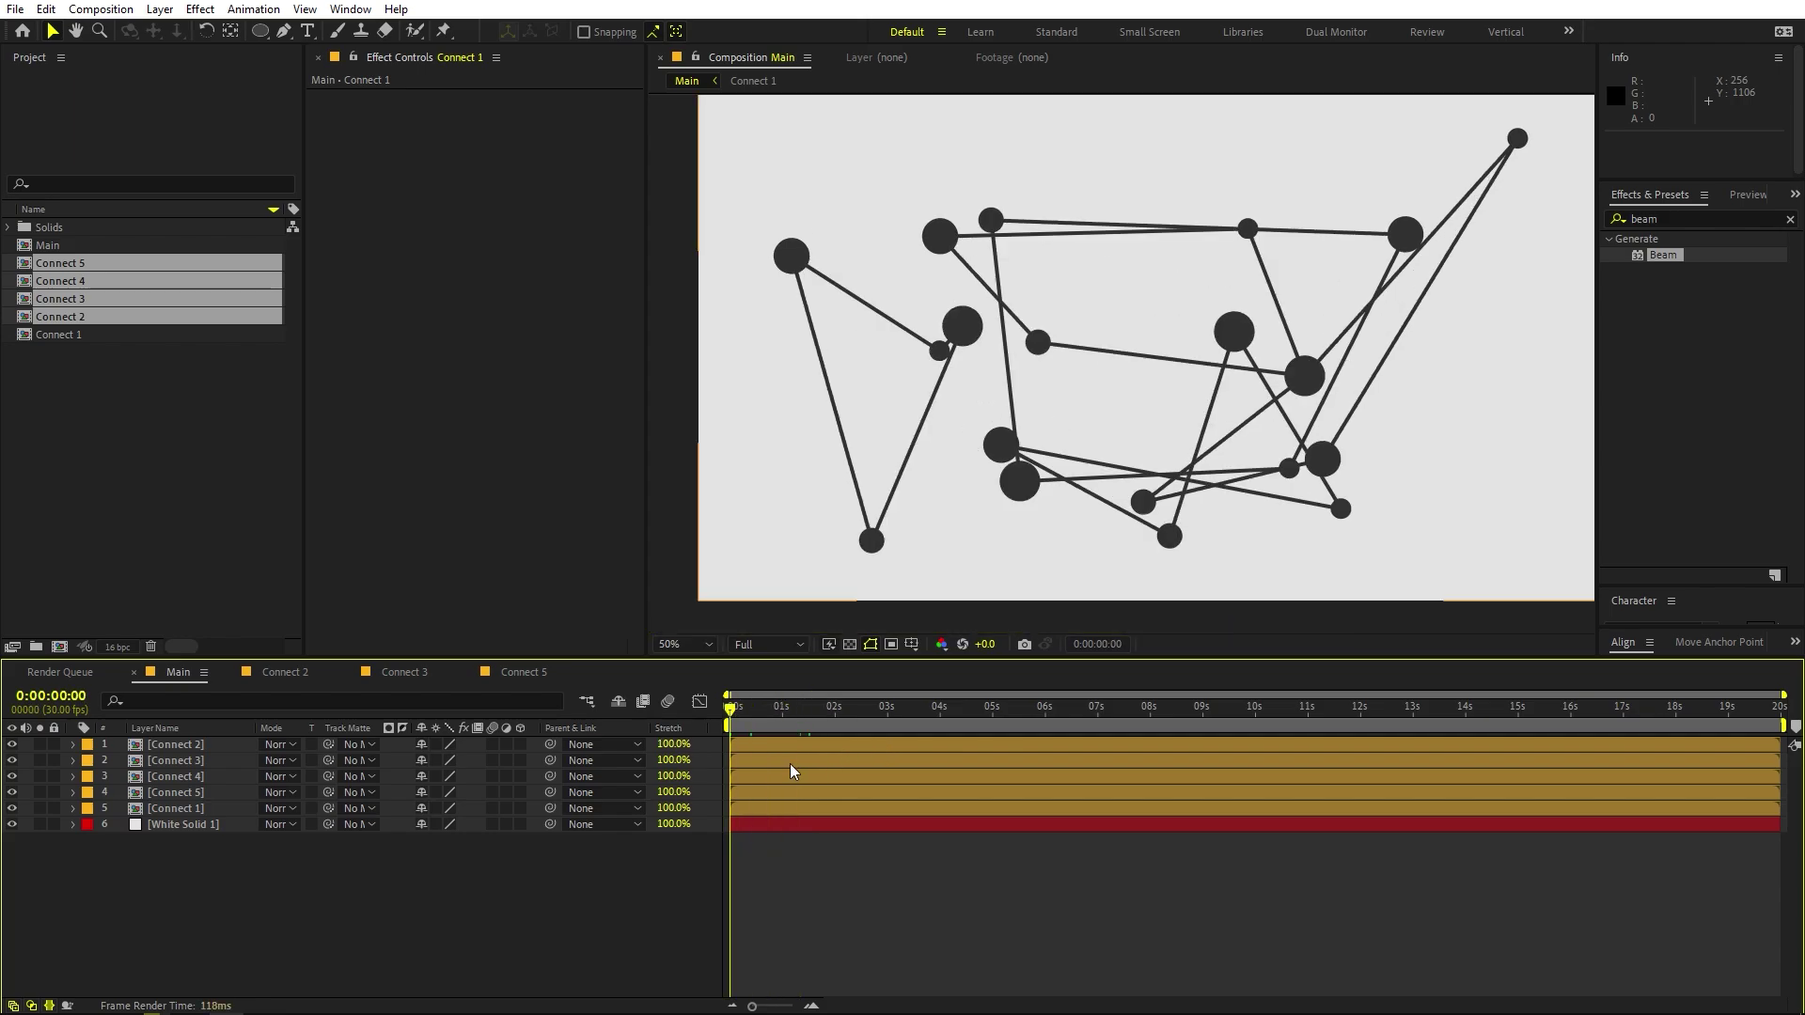
Stagger the Connect 3, 4, 5 and 1 layers by shifting each slightly earlier in time by a different amount, and preview the animation.
drag(790, 764, 735, 809)
key(space)
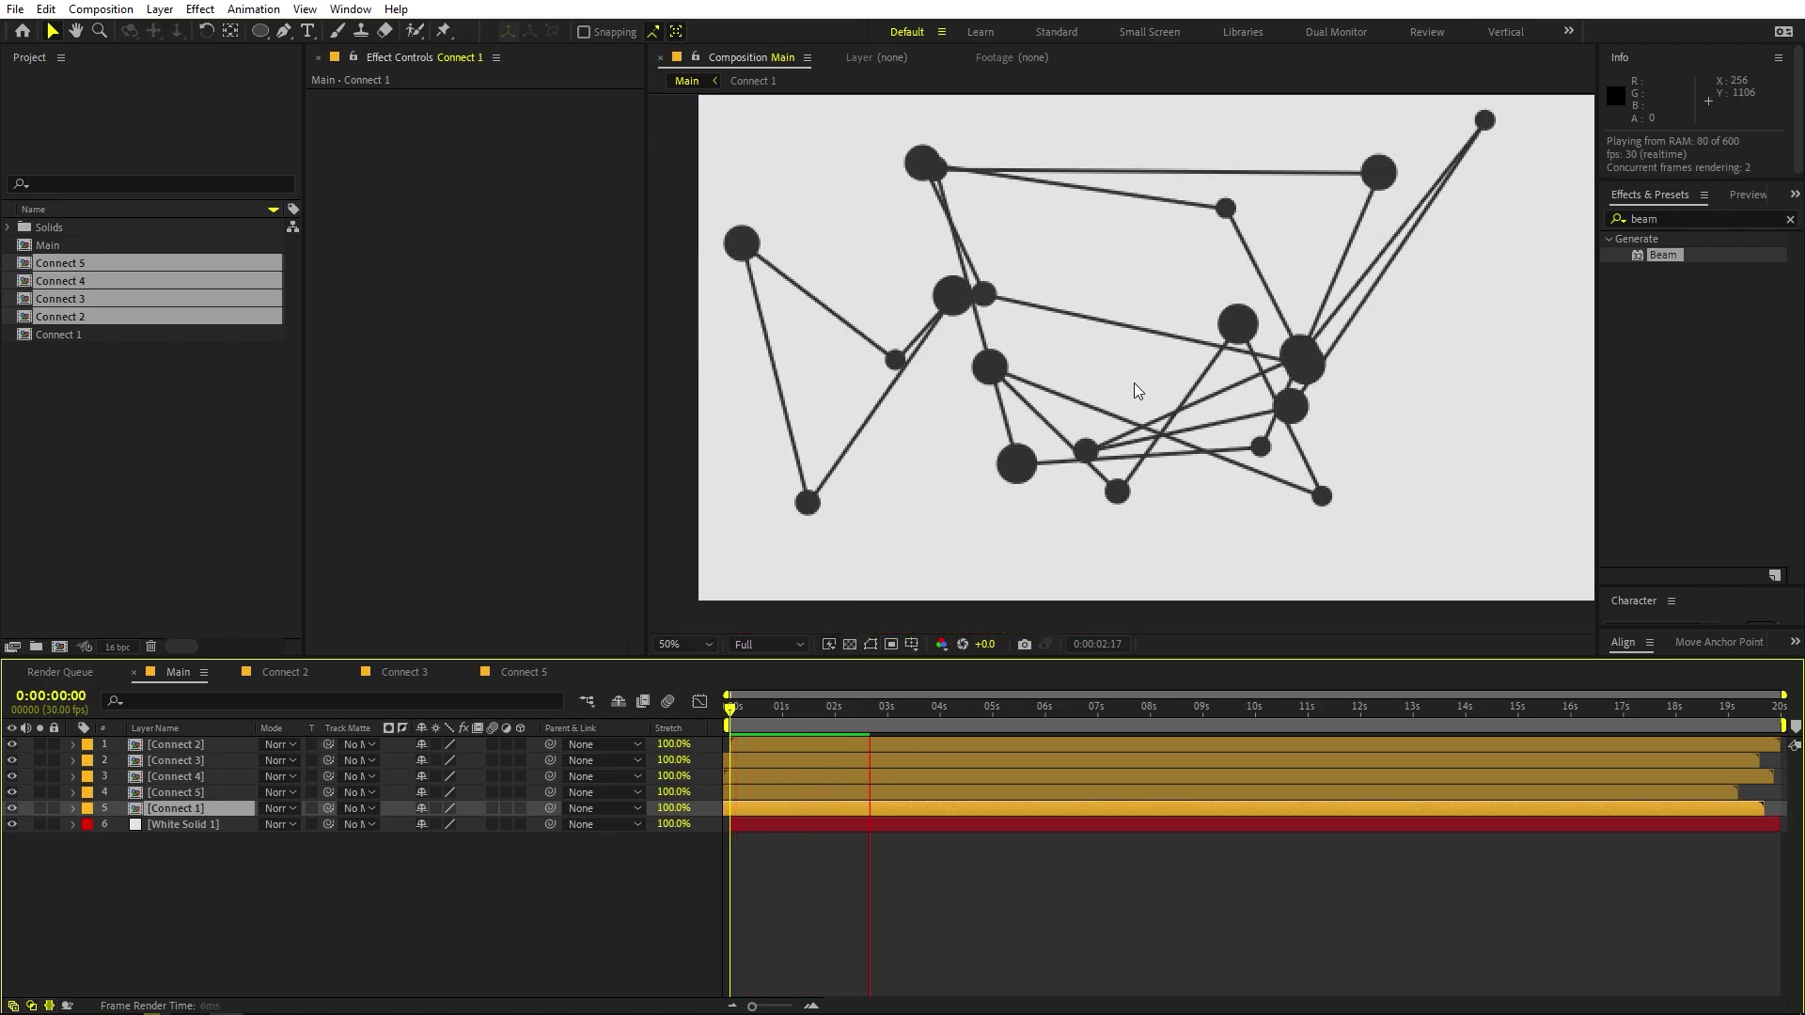
key(space)
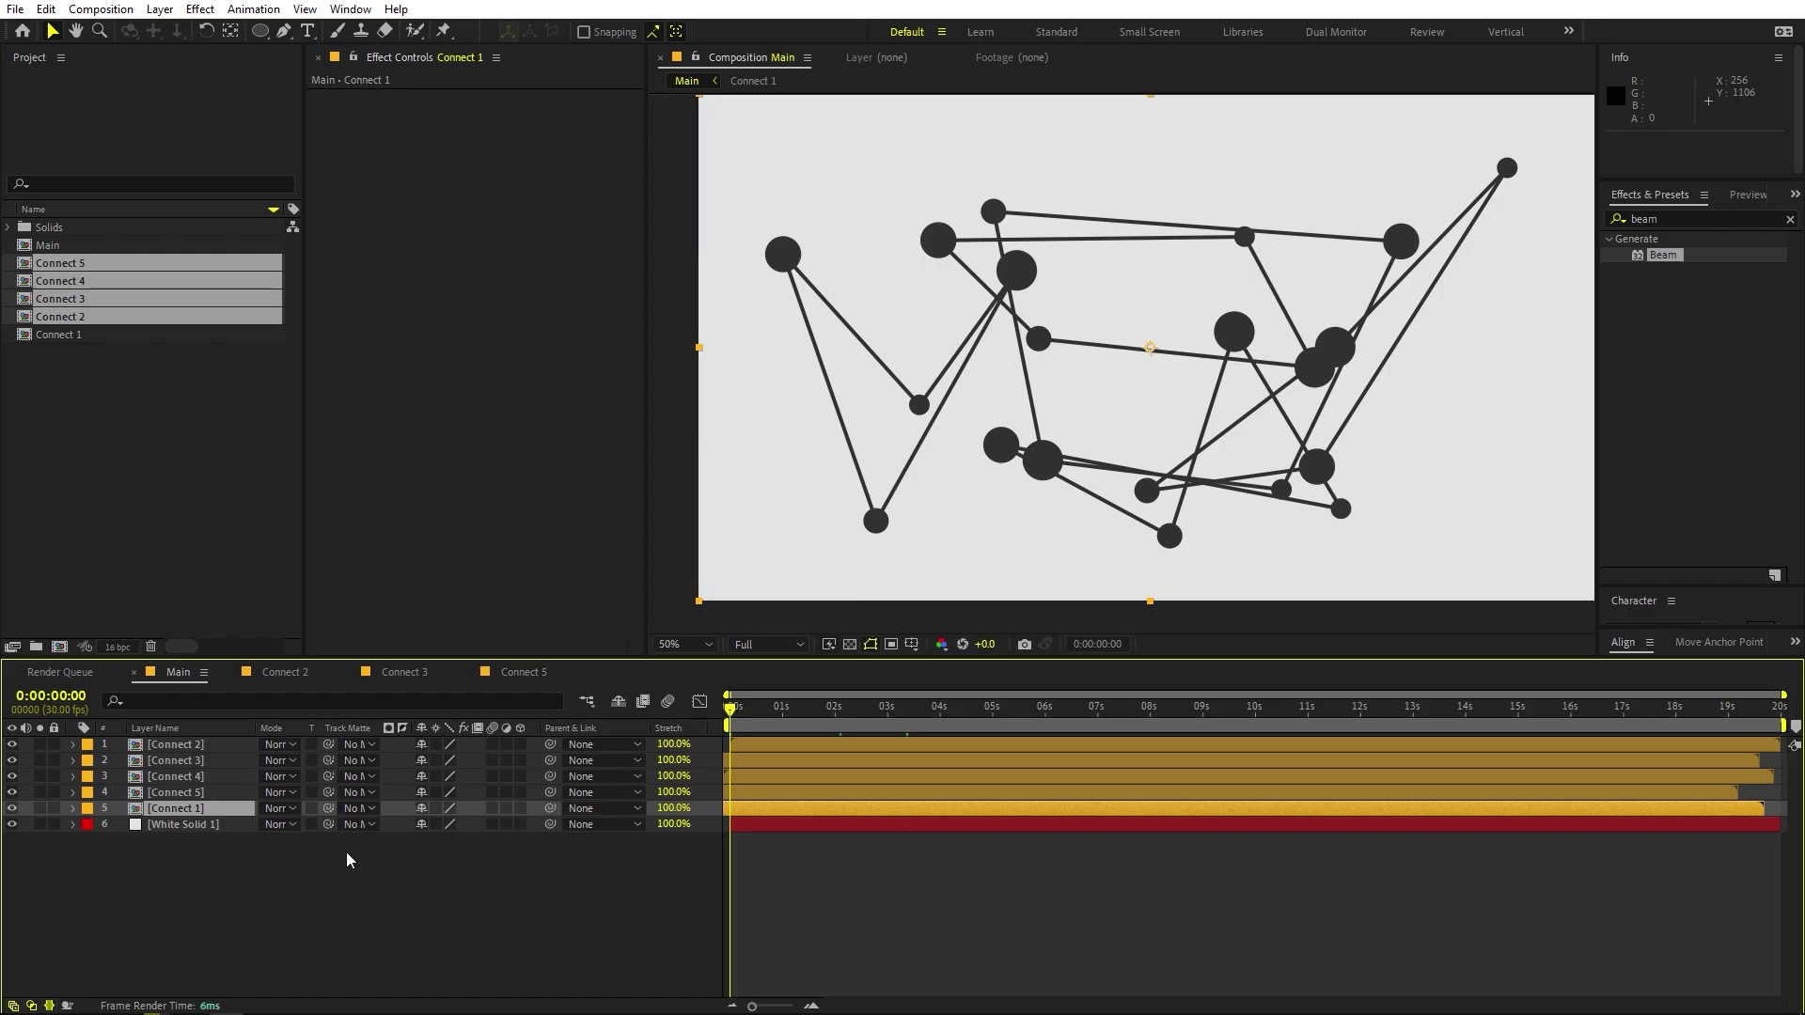
click(346, 852)
click(184, 811)
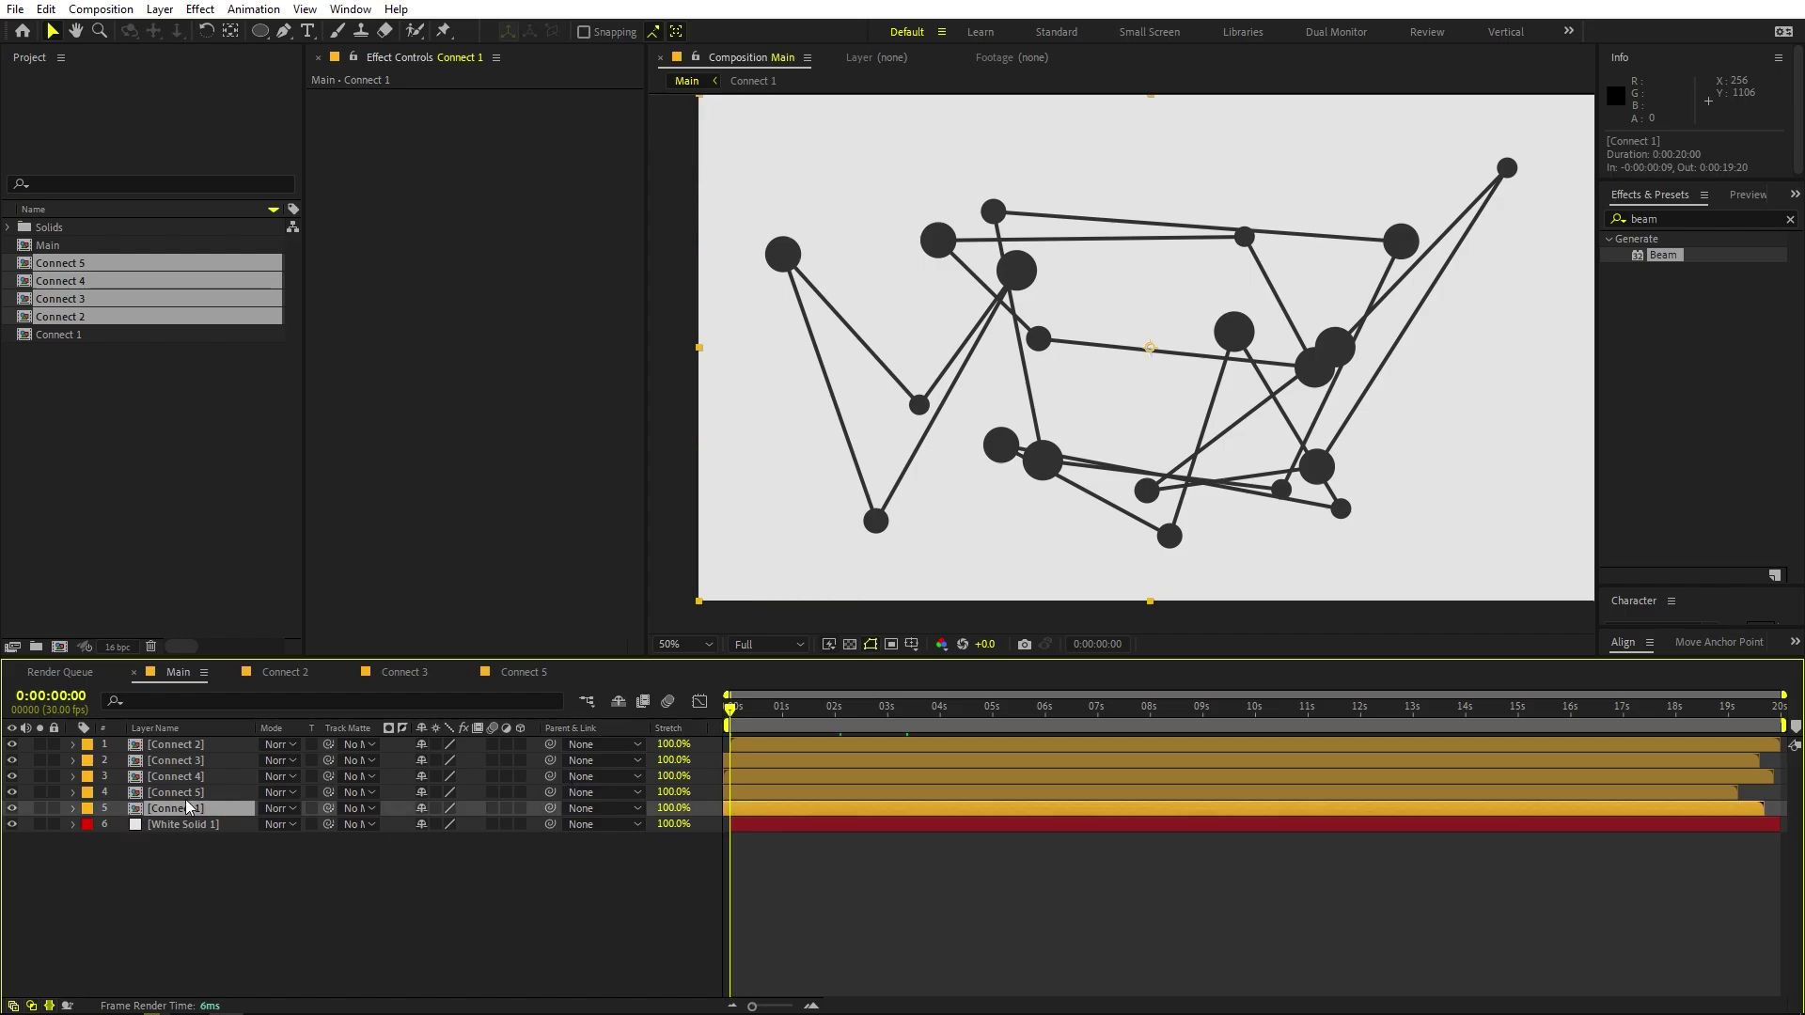
Make all five Connect layers 3D and add a two-node camera with a 100 mm focal length to Main.
shift+click(189, 746)
click(517, 743)
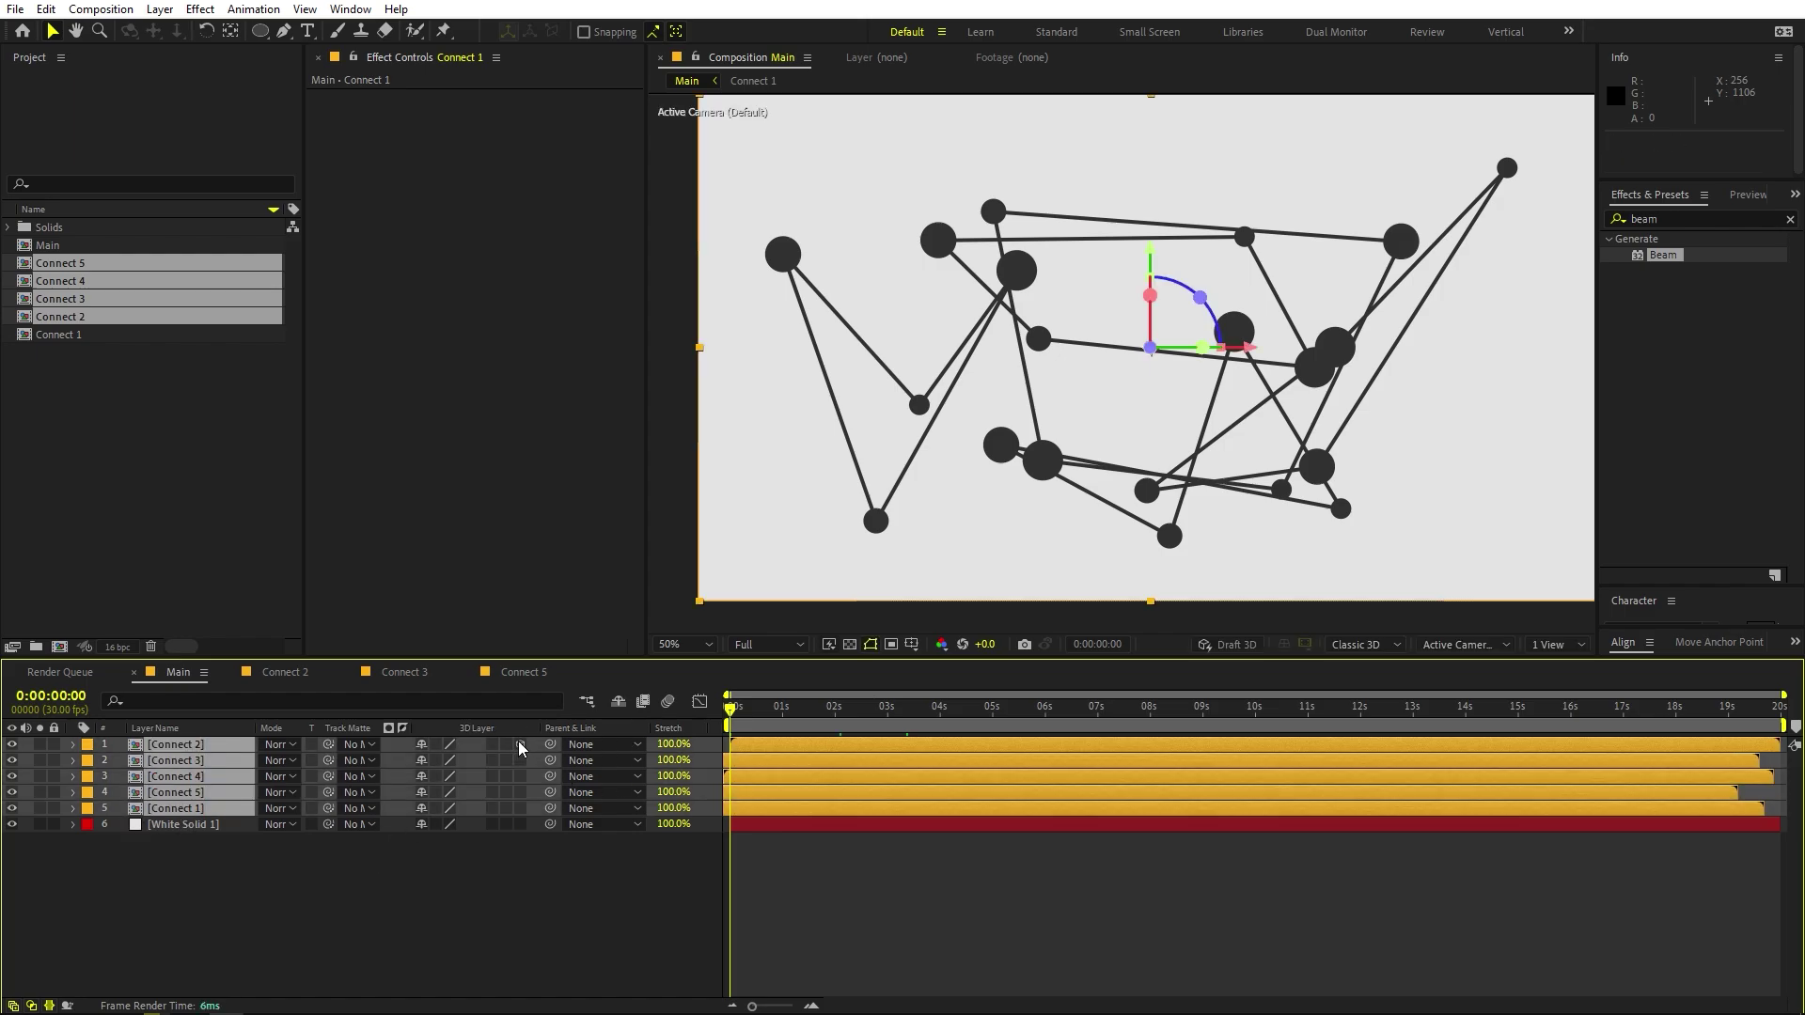
right_click(477, 889)
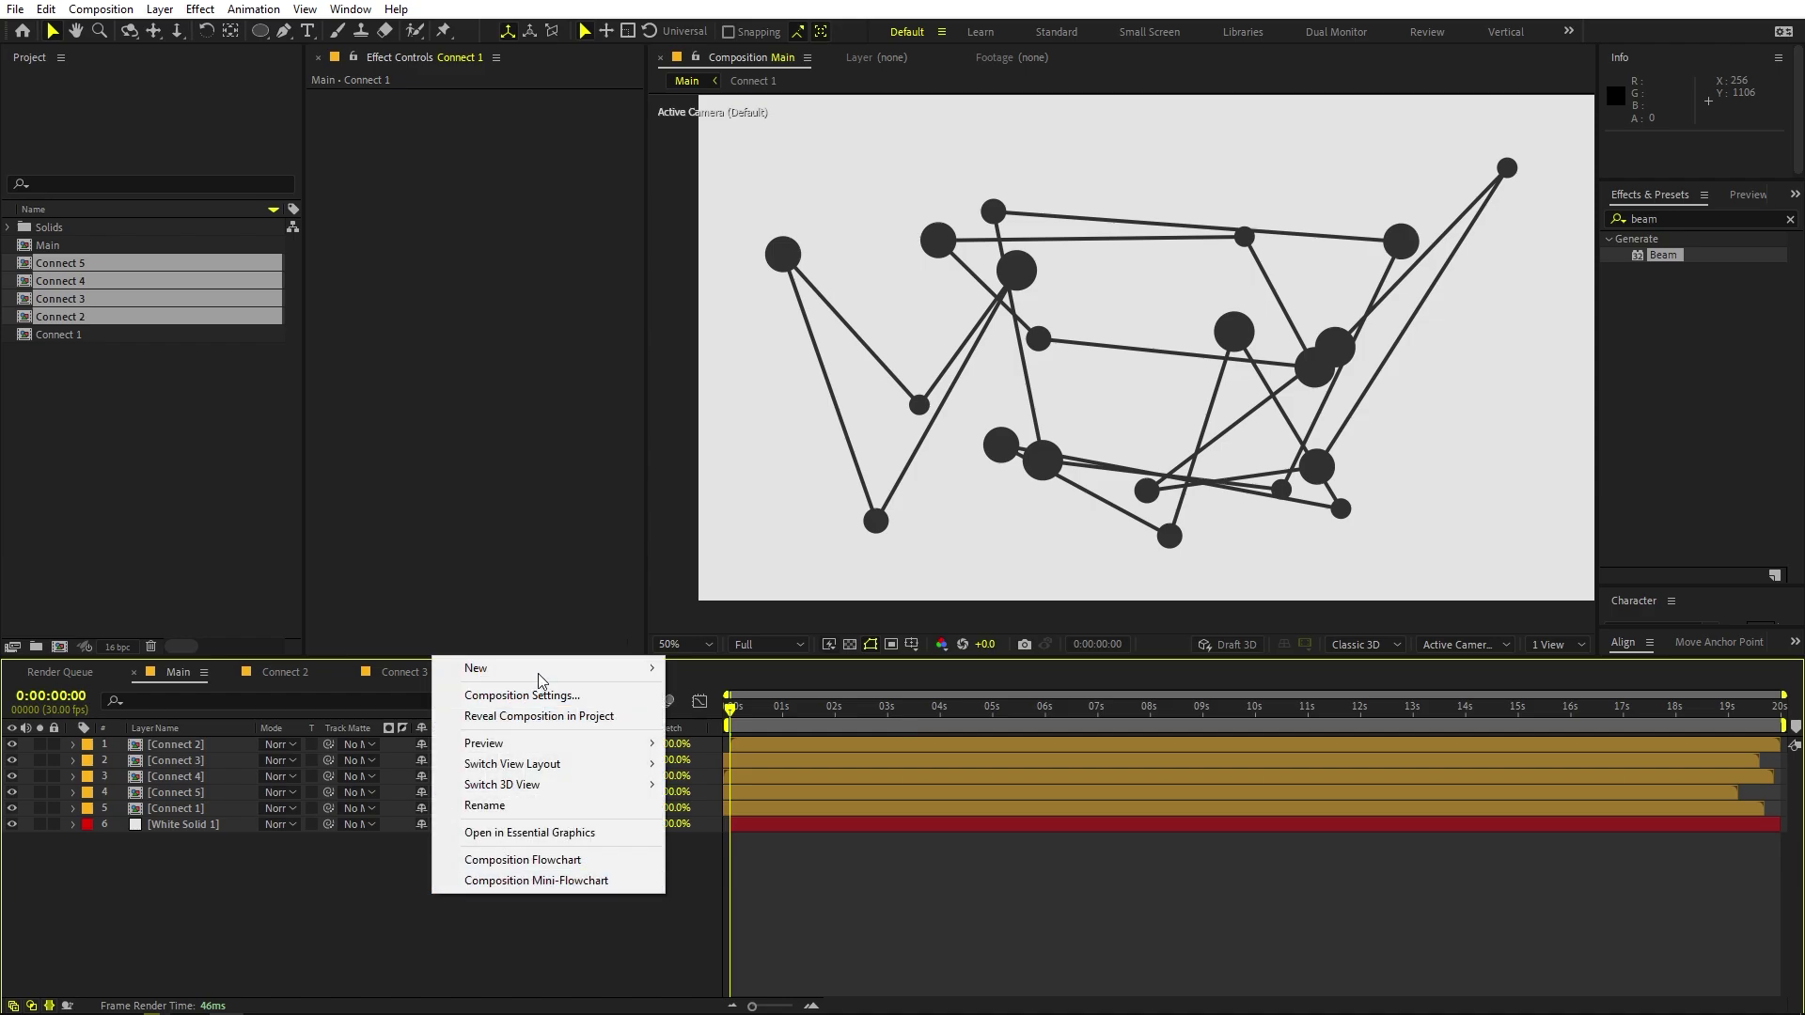
mouse_move(540, 670)
click(749, 759)
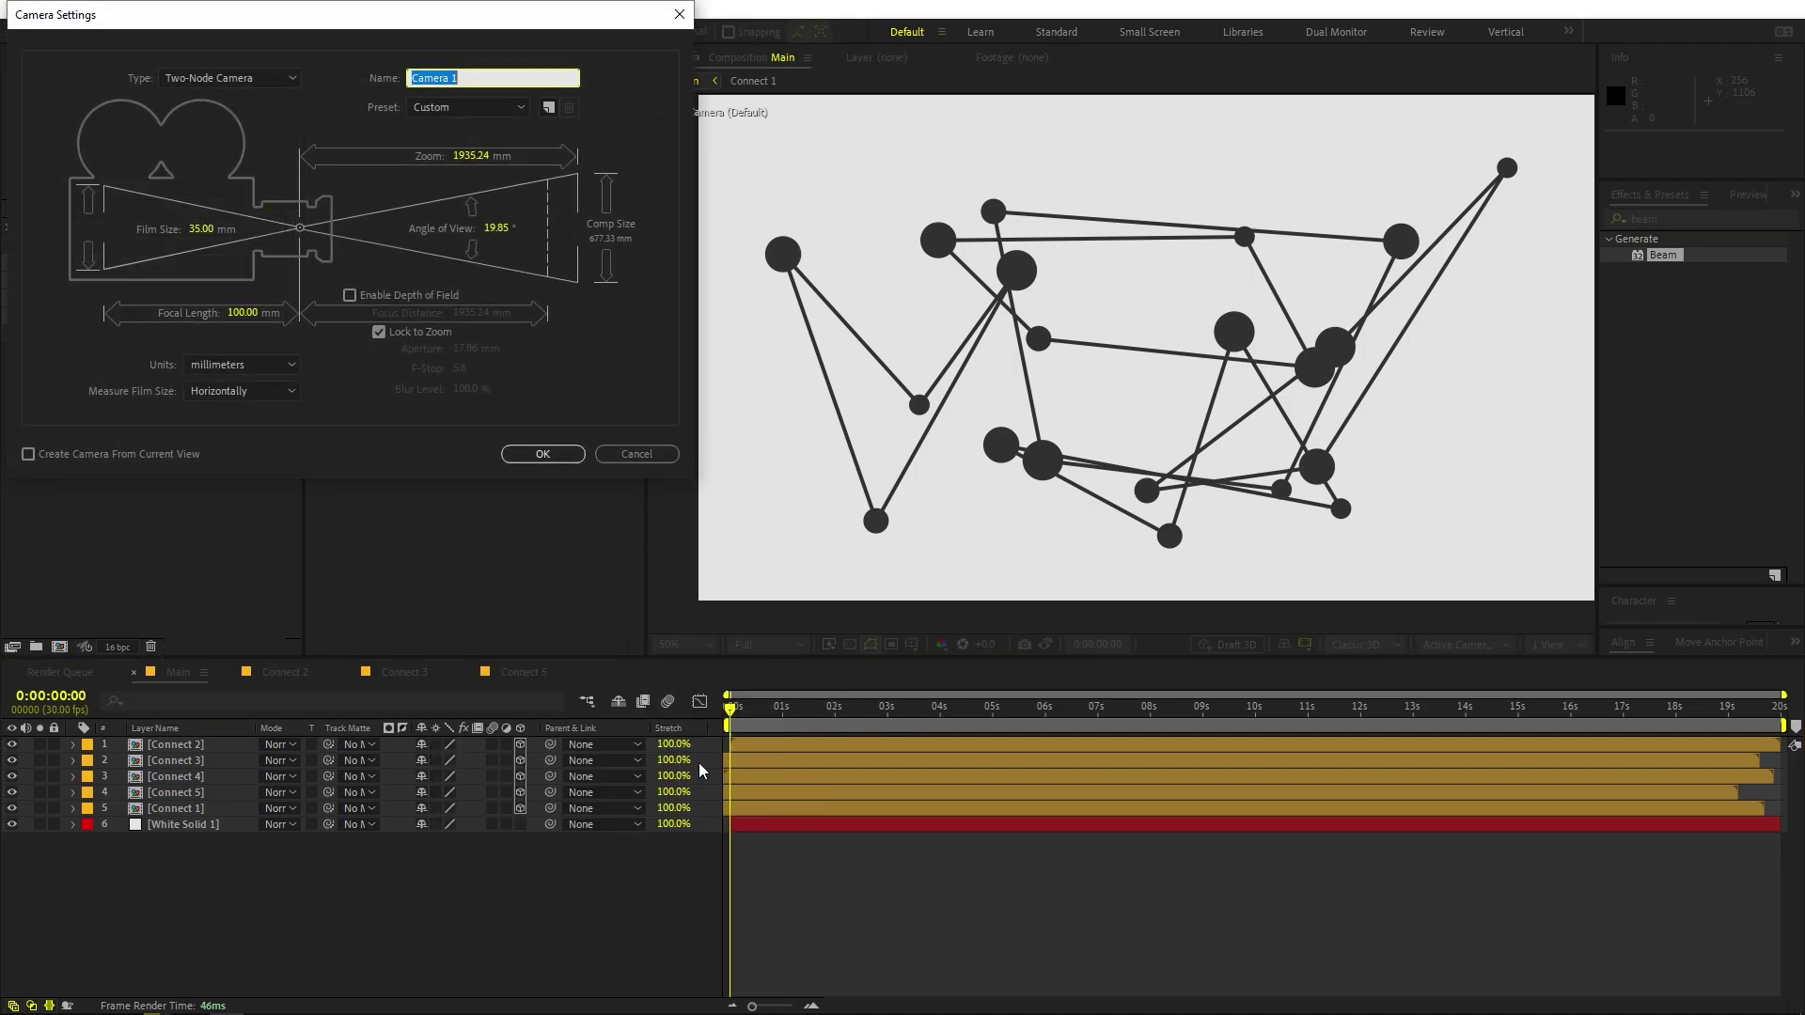
click(542, 454)
Add a null object to Main, make it 3D, and parent Camera 1 to it.
right_click(373, 926)
mouse_move(496, 707)
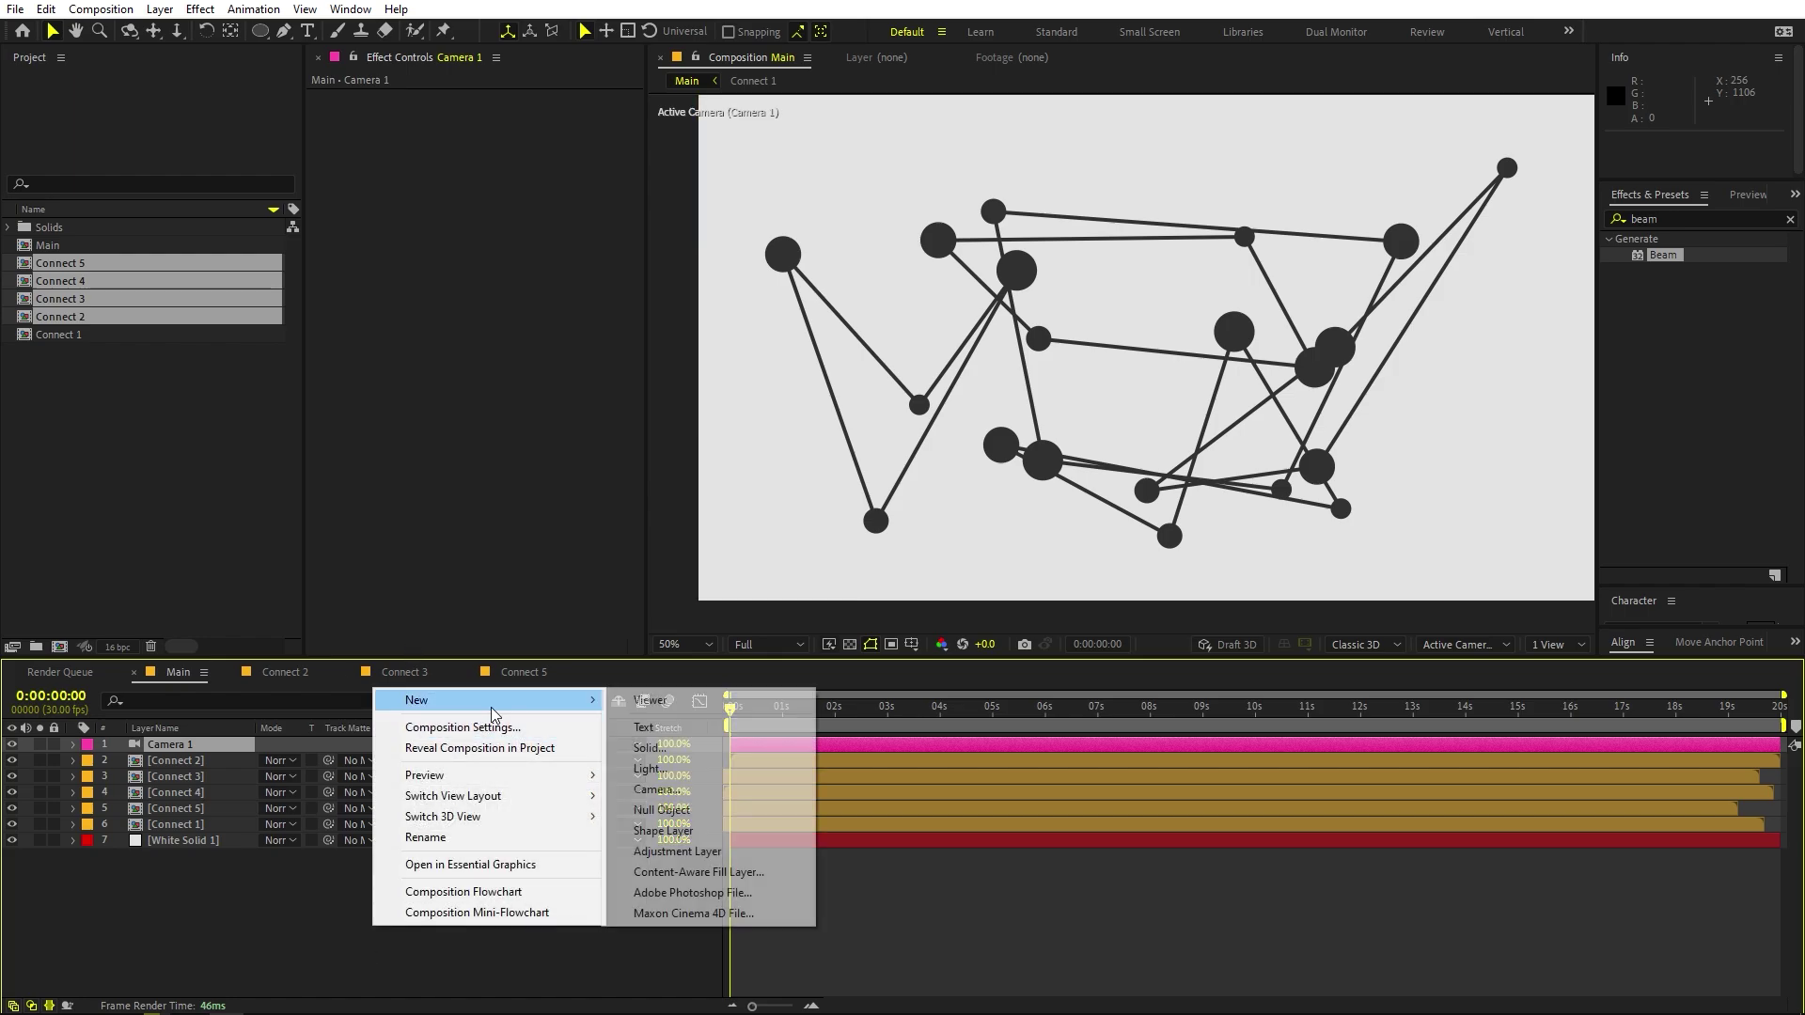
click(662, 808)
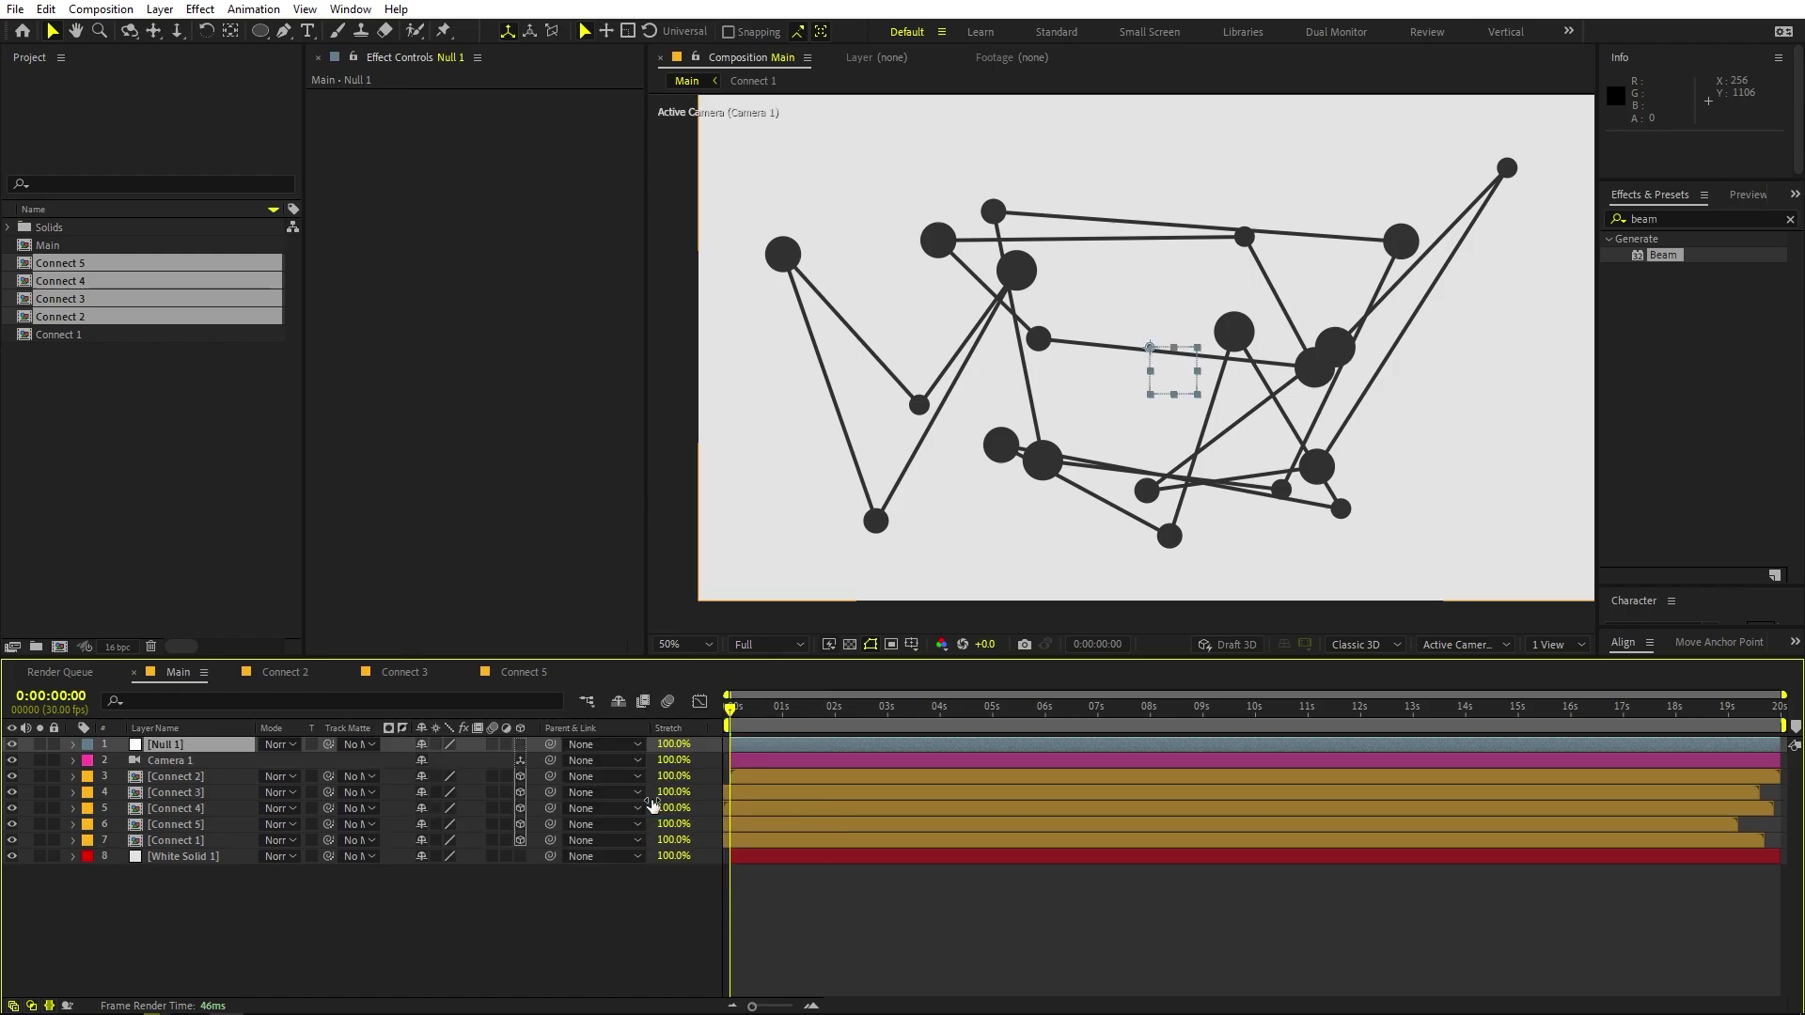
click(421, 761)
click(498, 743)
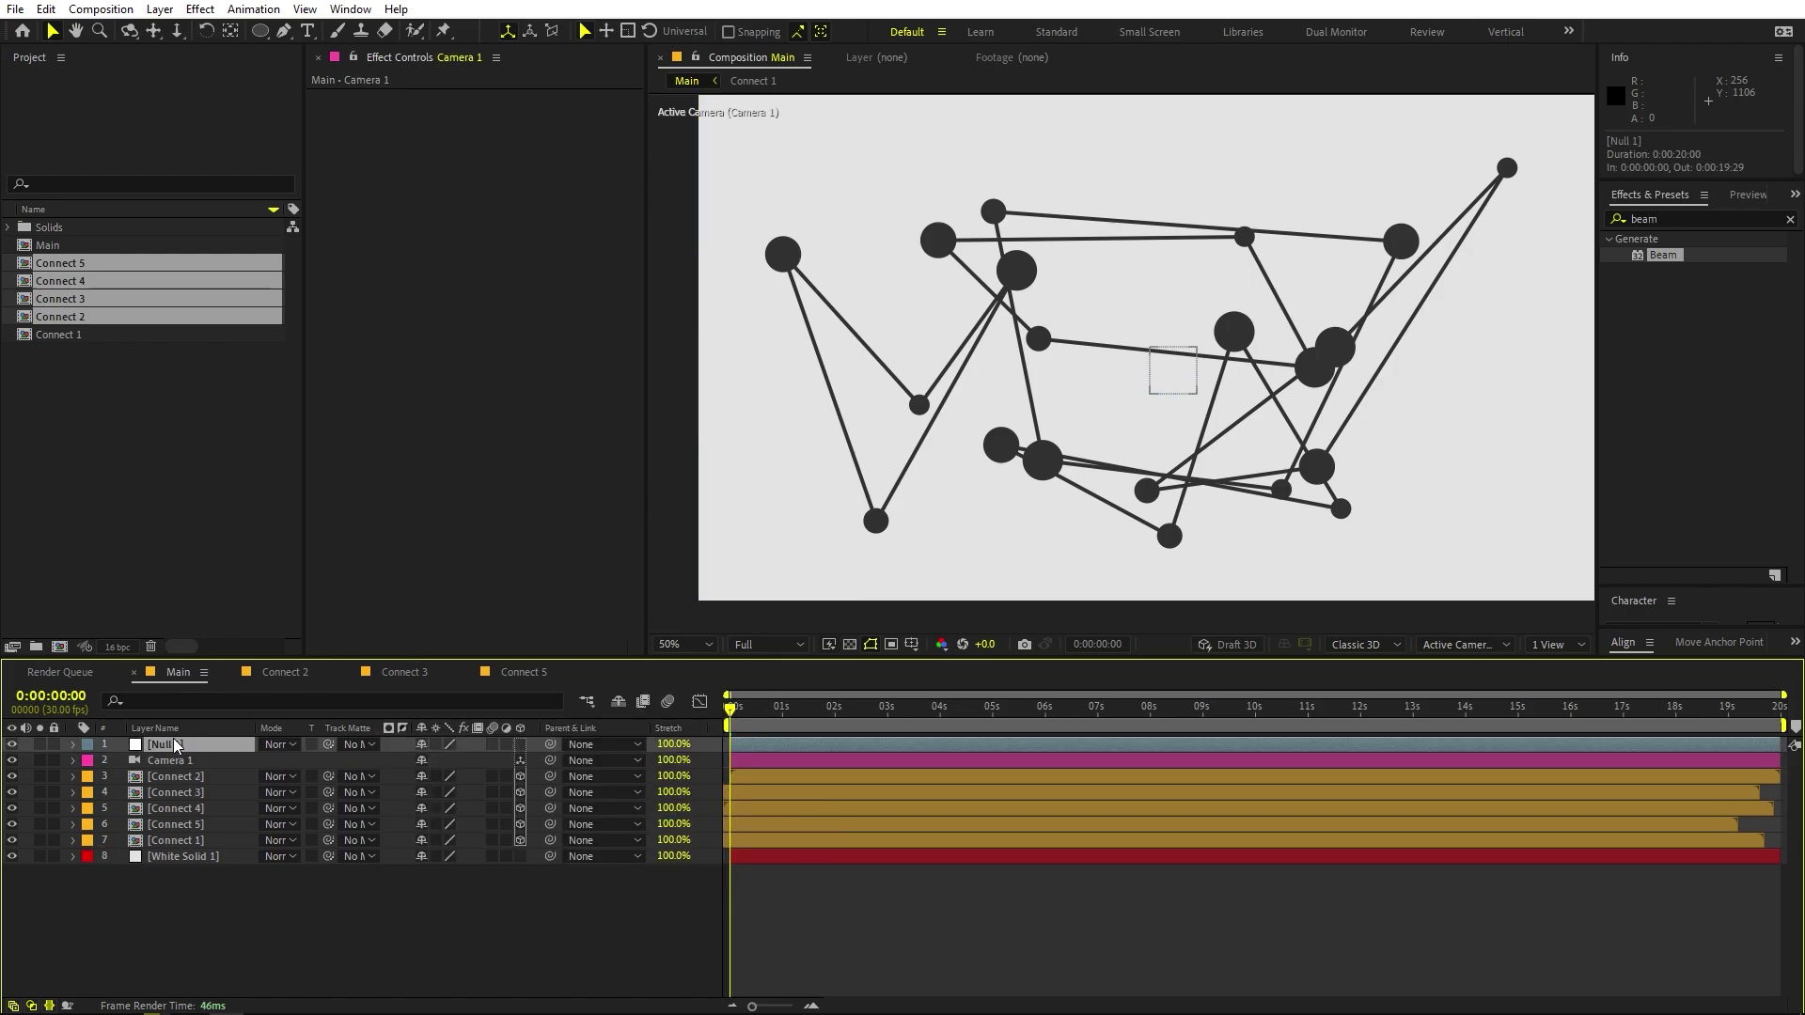
click(521, 744)
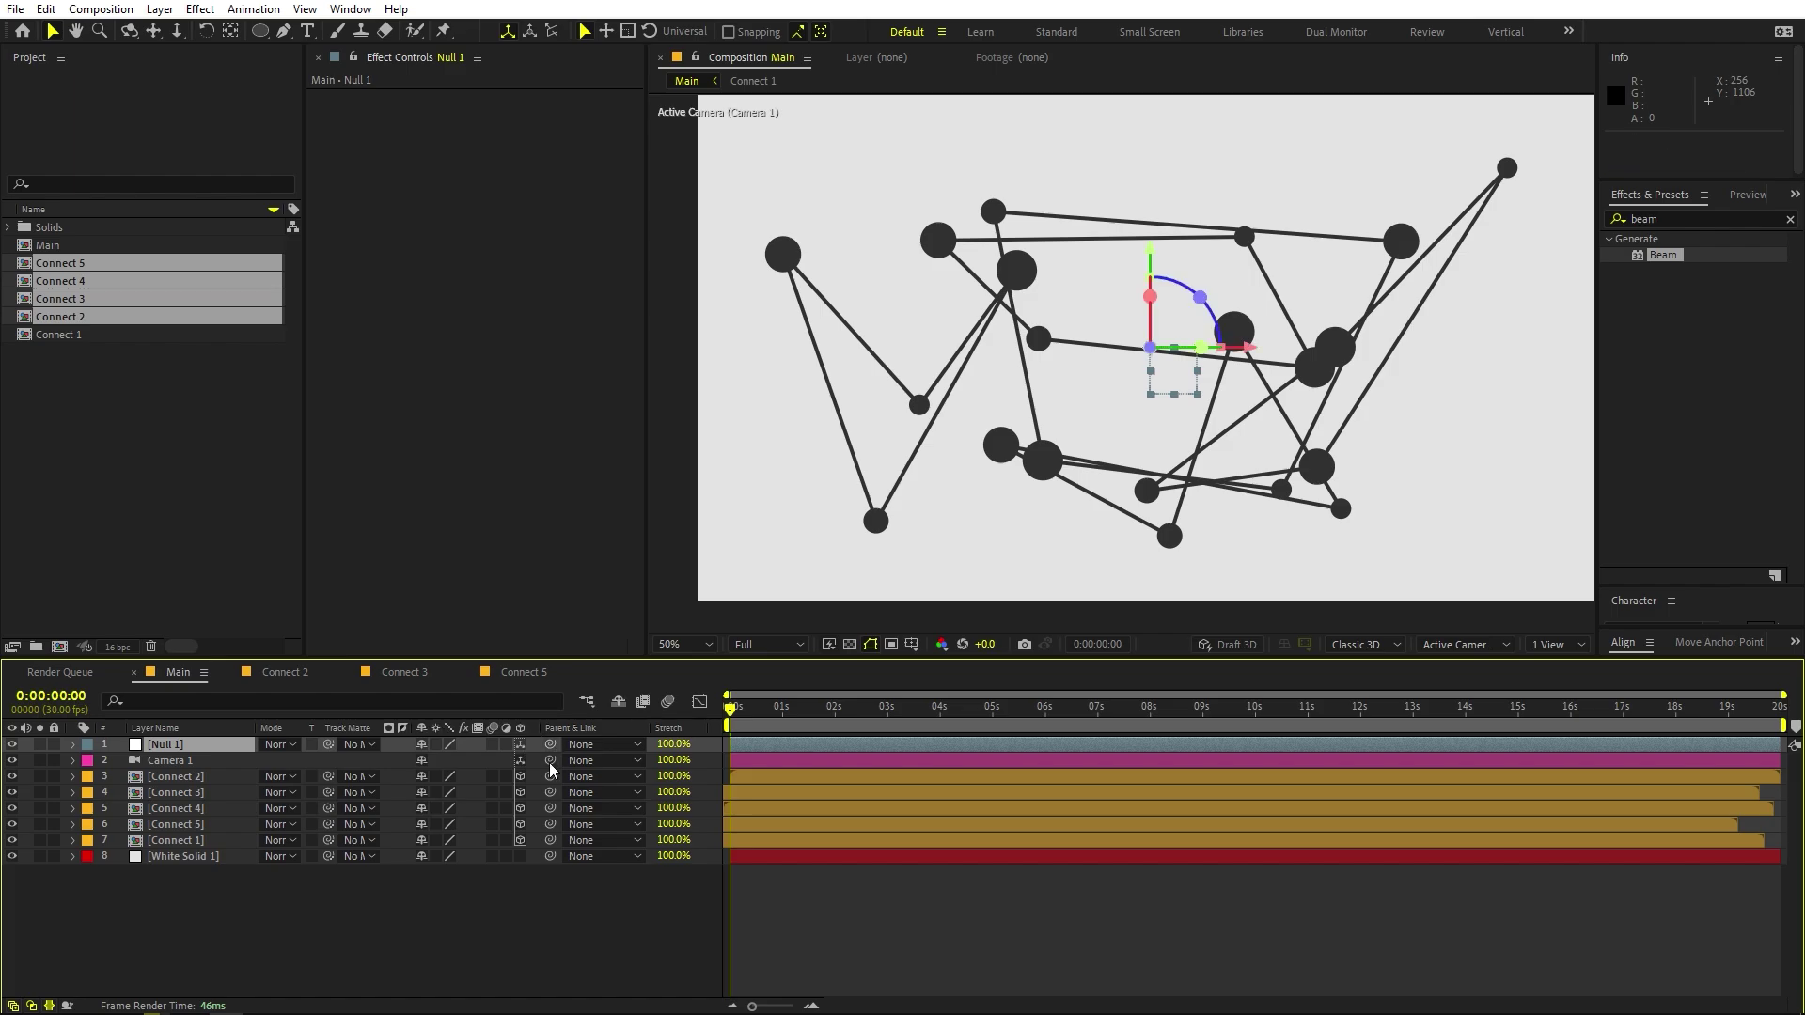
drag(551, 762, 168, 747)
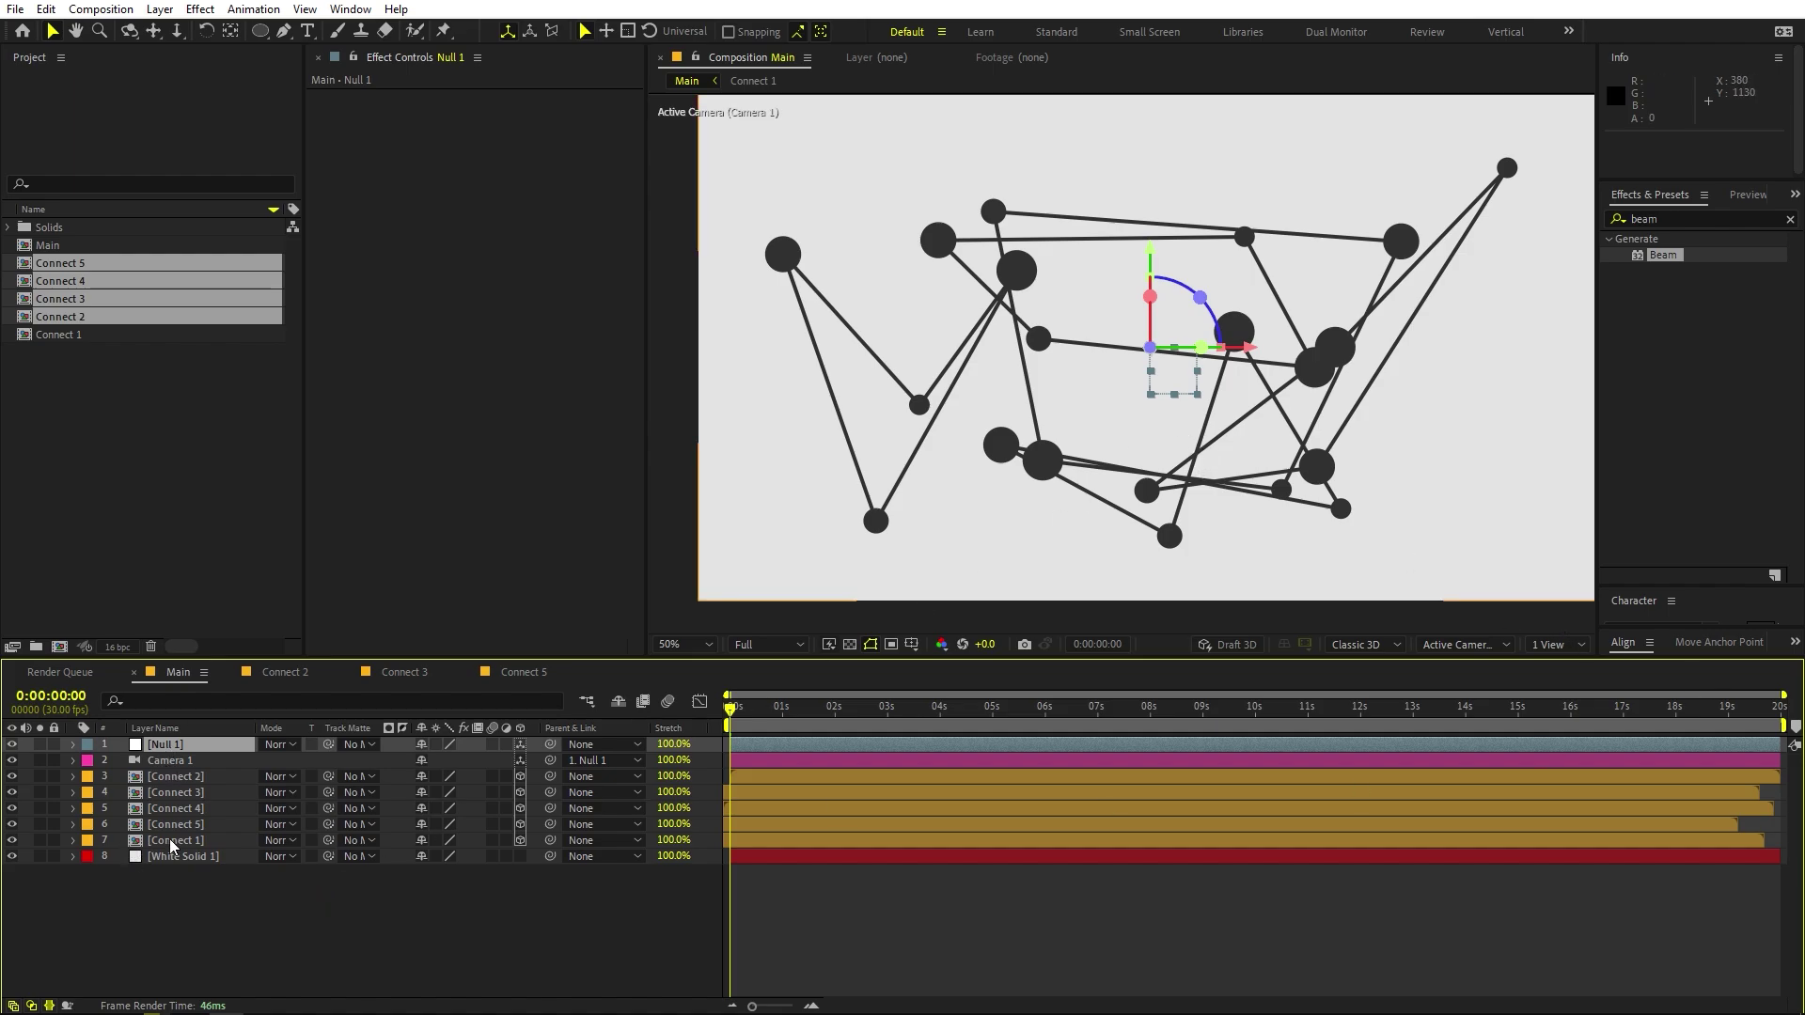
Show Main in a 2 Views layout with the Left view beside the active camera, framed around the layers and camera.
click(1562, 645)
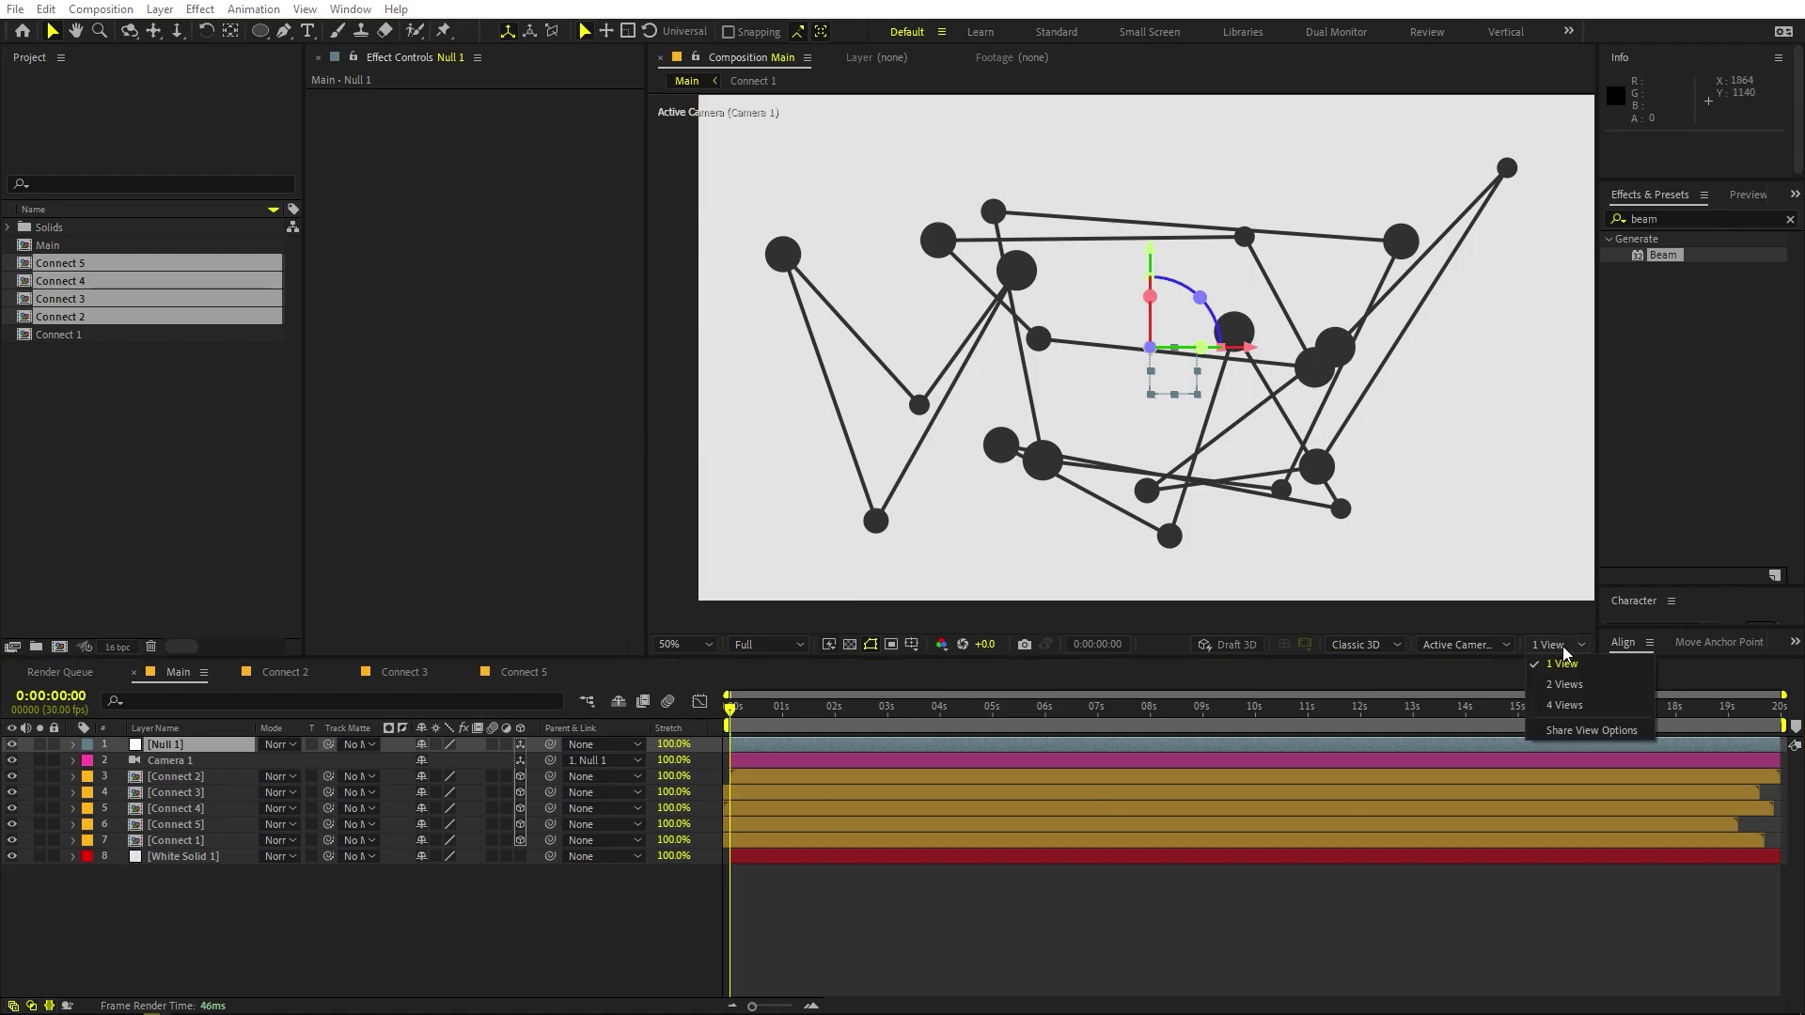
click(1564, 685)
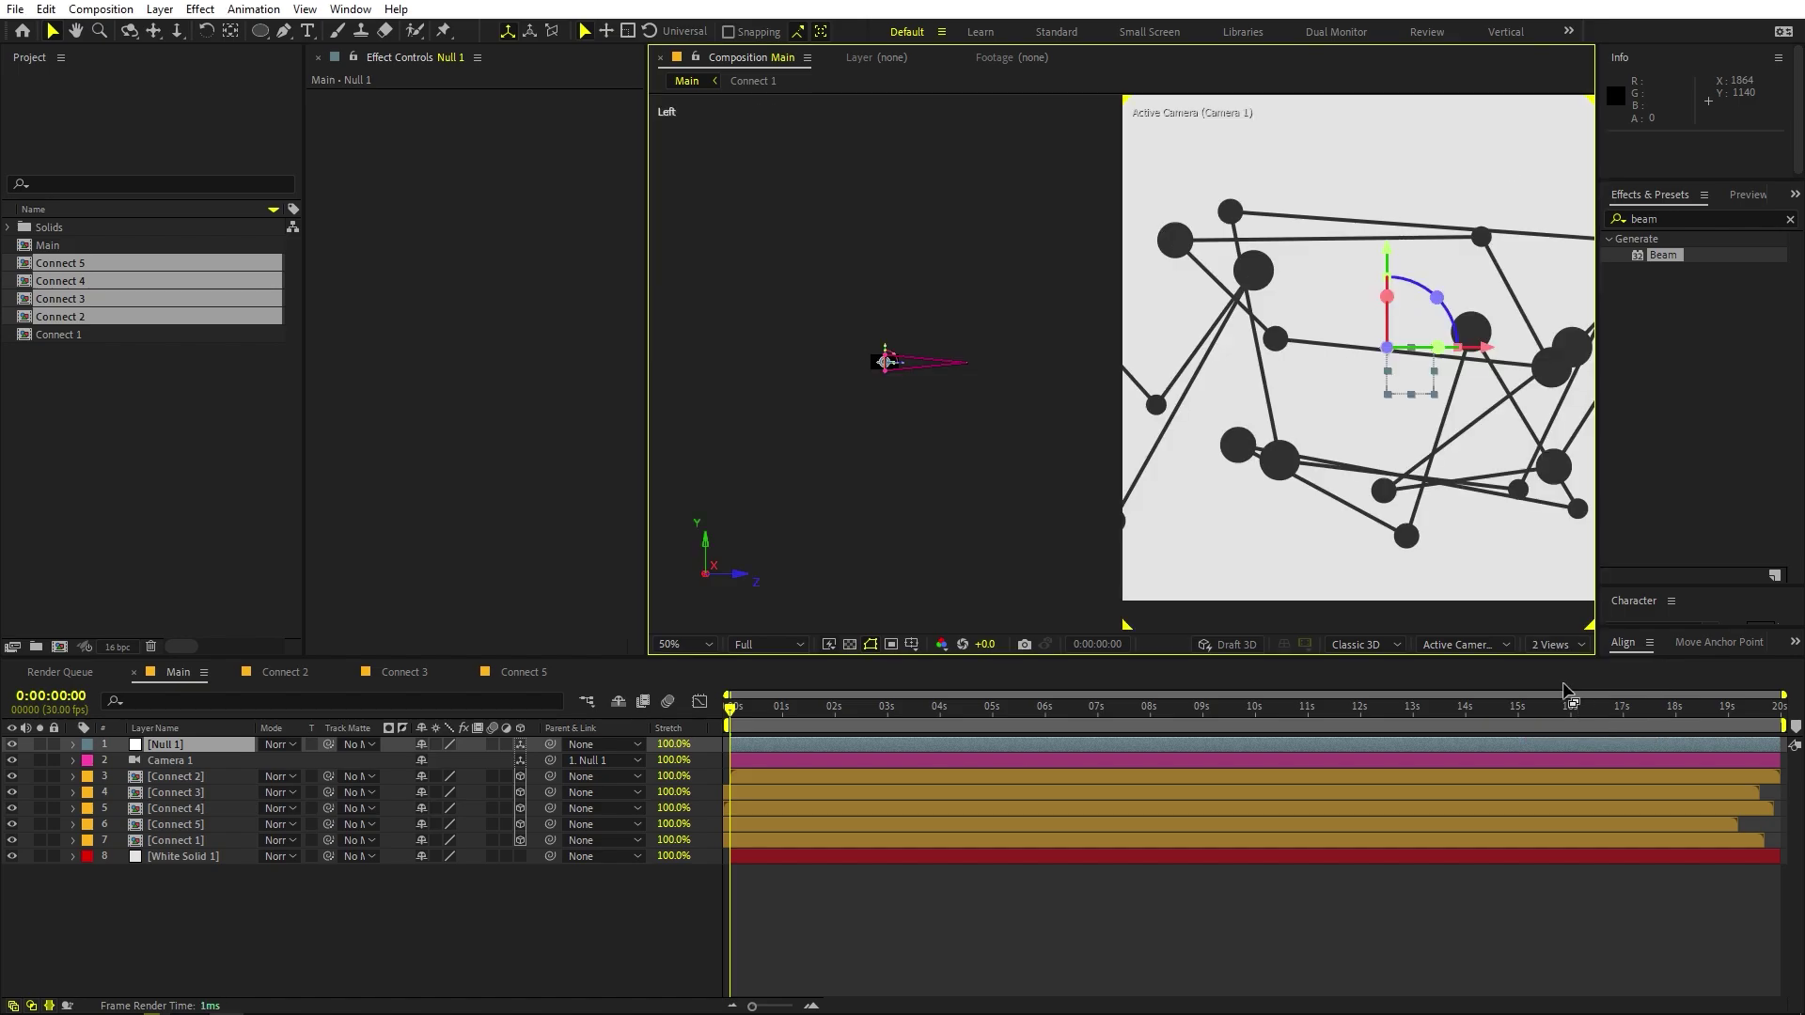
click(885, 507)
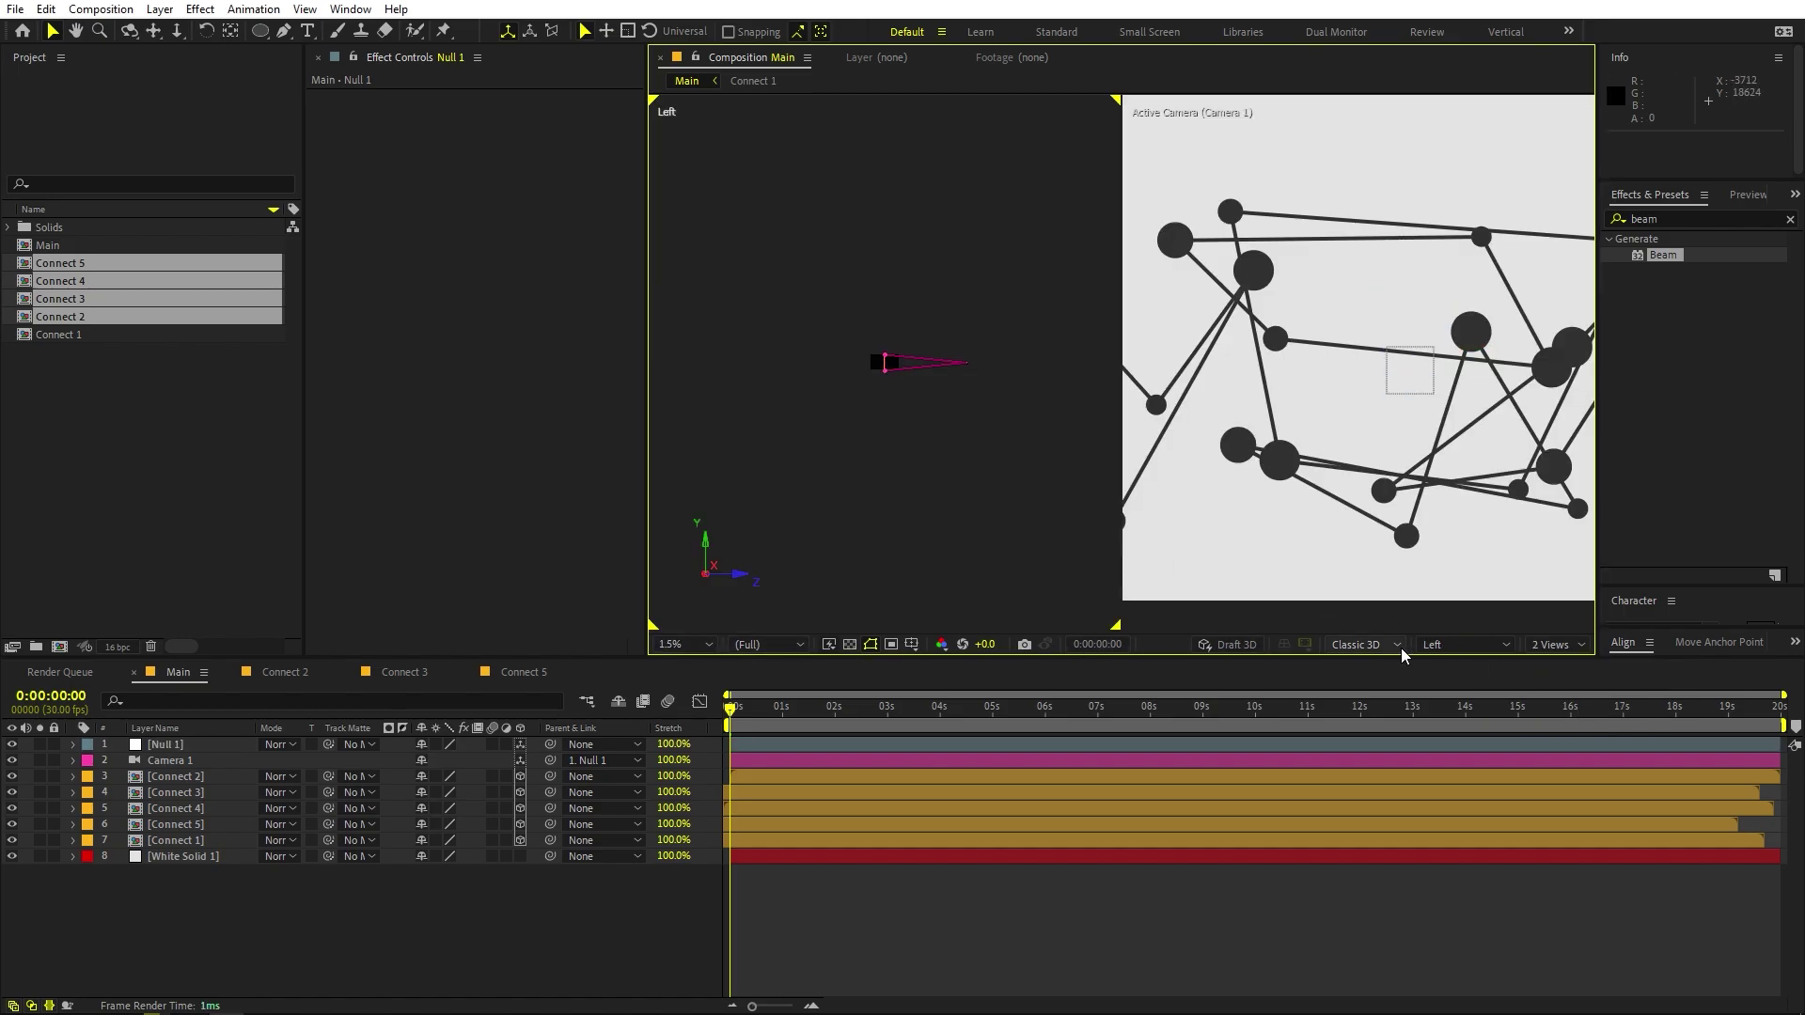
click(1452, 645)
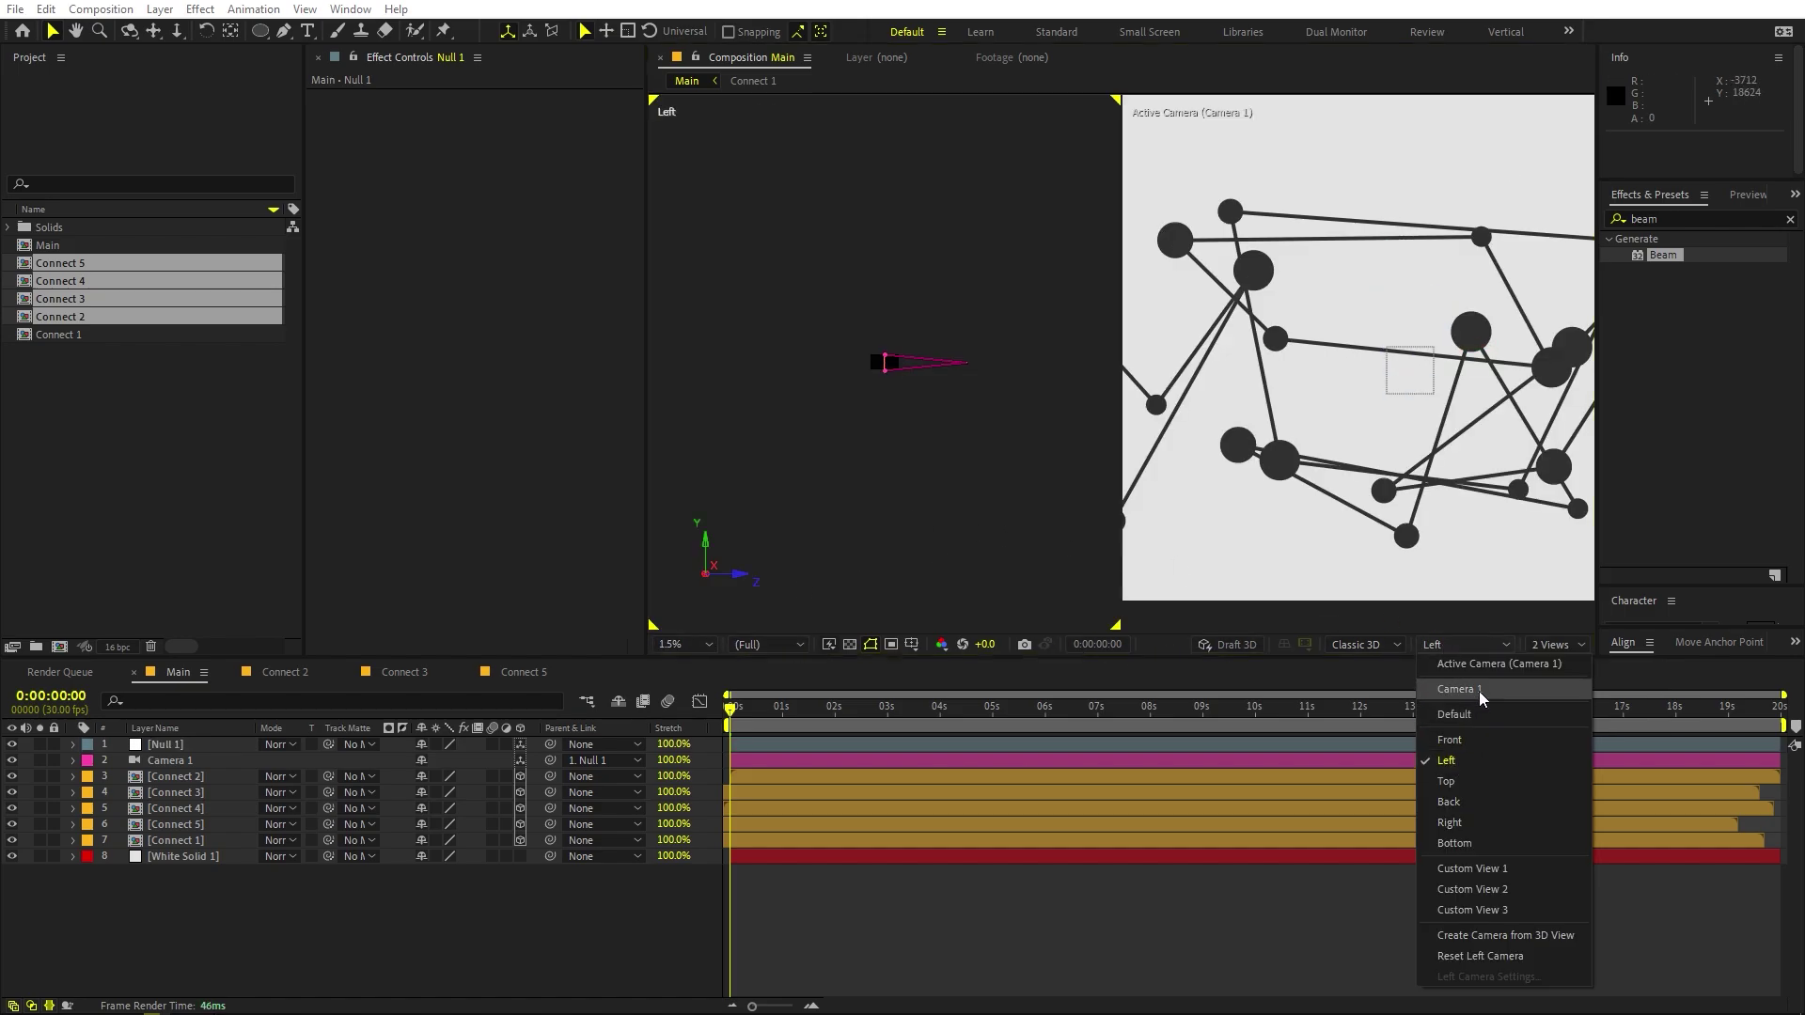
click(962, 516)
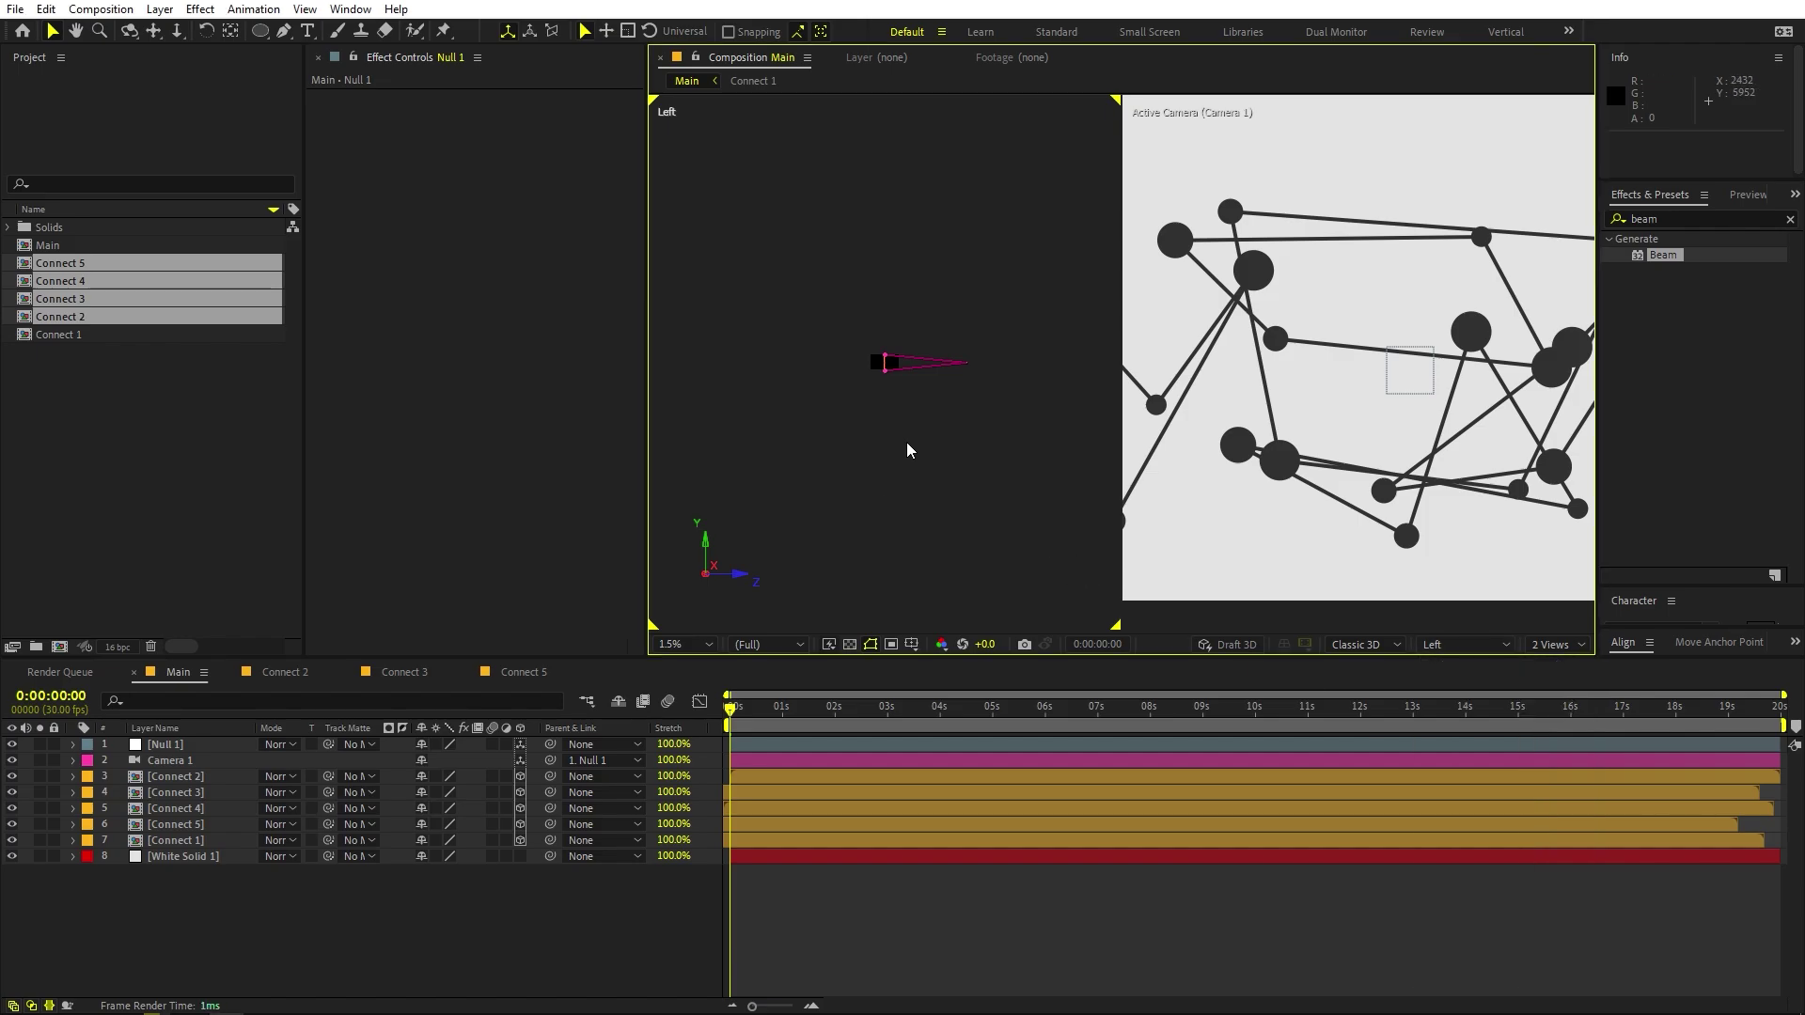
scroll(1333, 403, down, 3)
key(h)
drag(922, 395, 1015, 398)
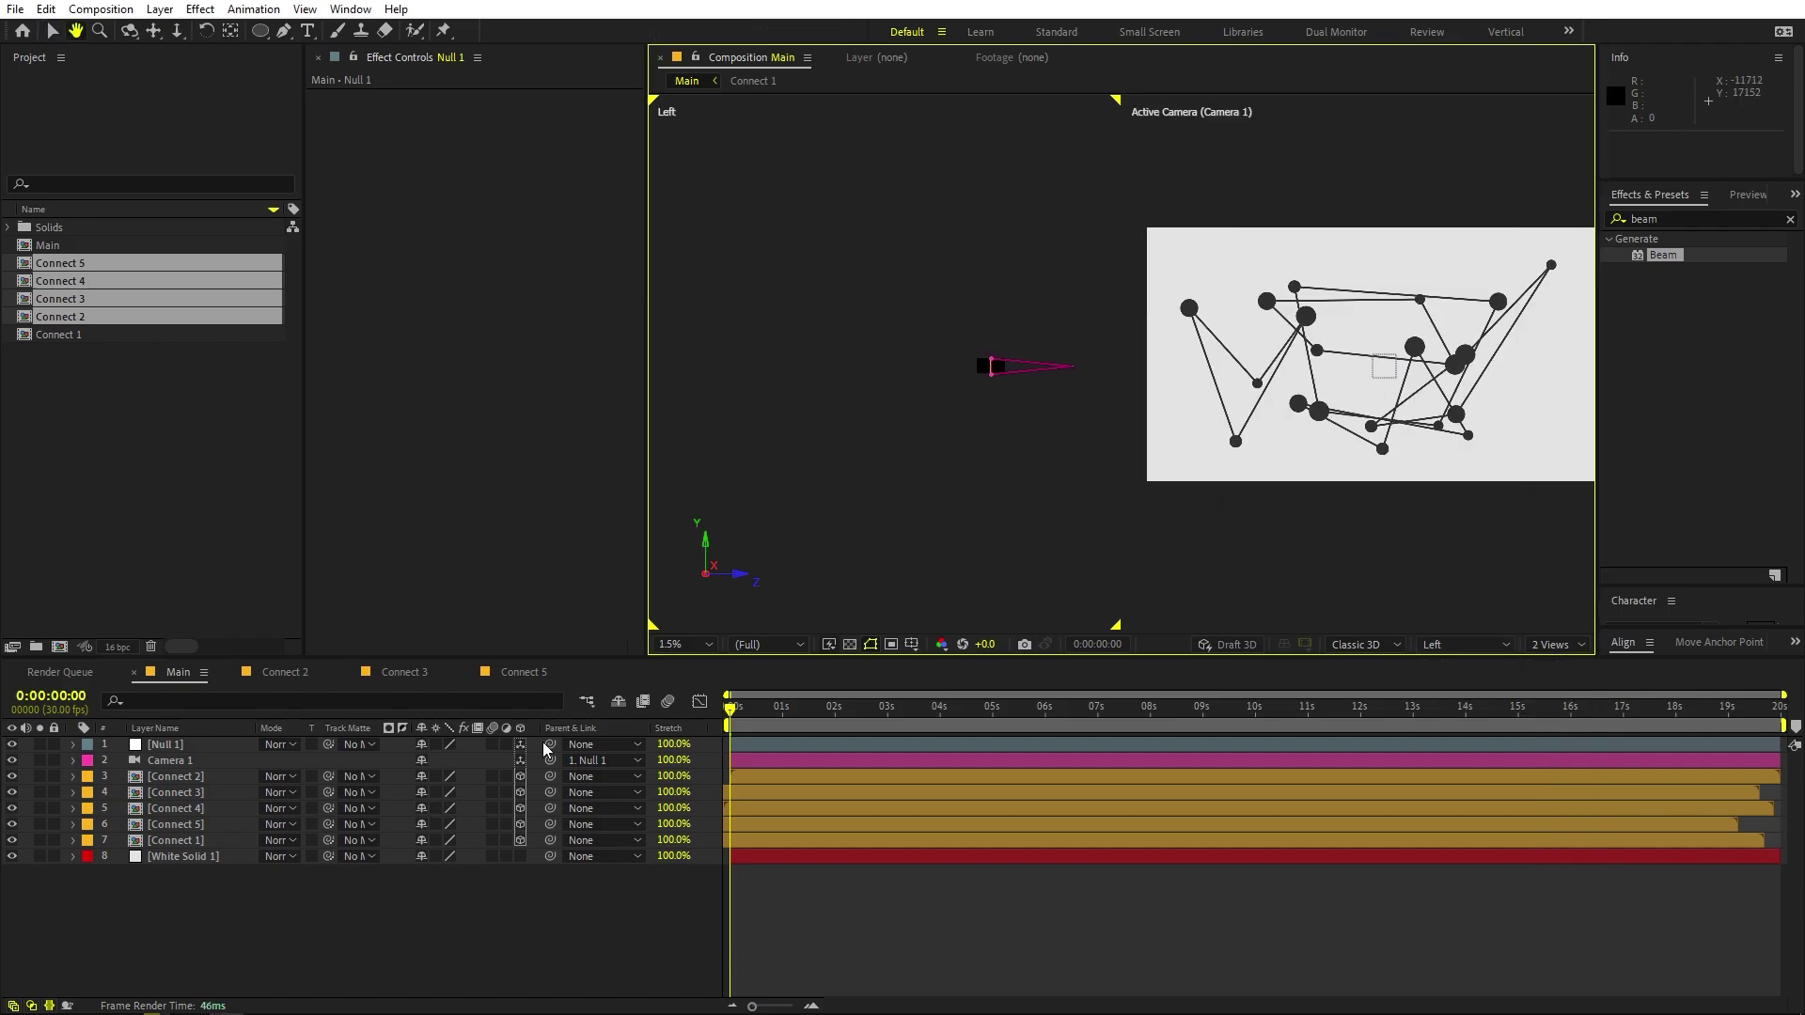
key(v)
Push the Connect 2, 3, 4 and 5 layers back along Z together to about 4096, away from Connect 1, and clear the selection.
click(190, 839)
shift+click(211, 776)
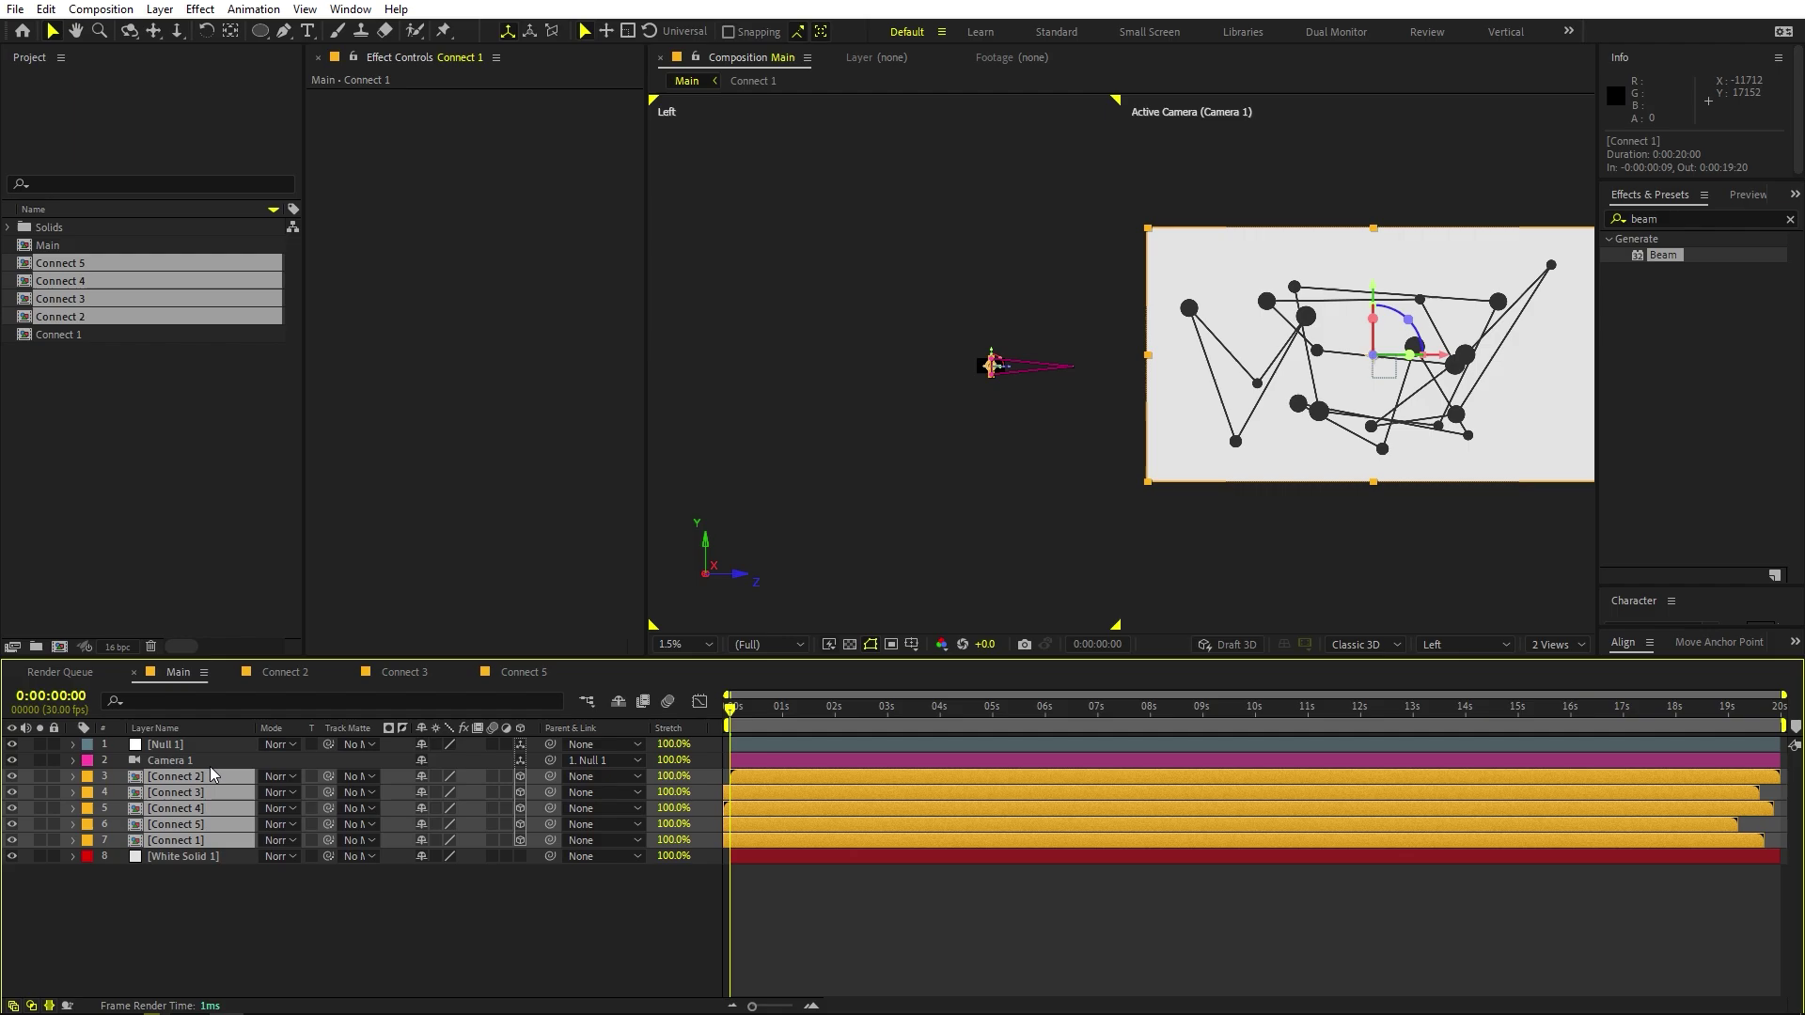
scroll(1007, 435, up, 1)
key(h)
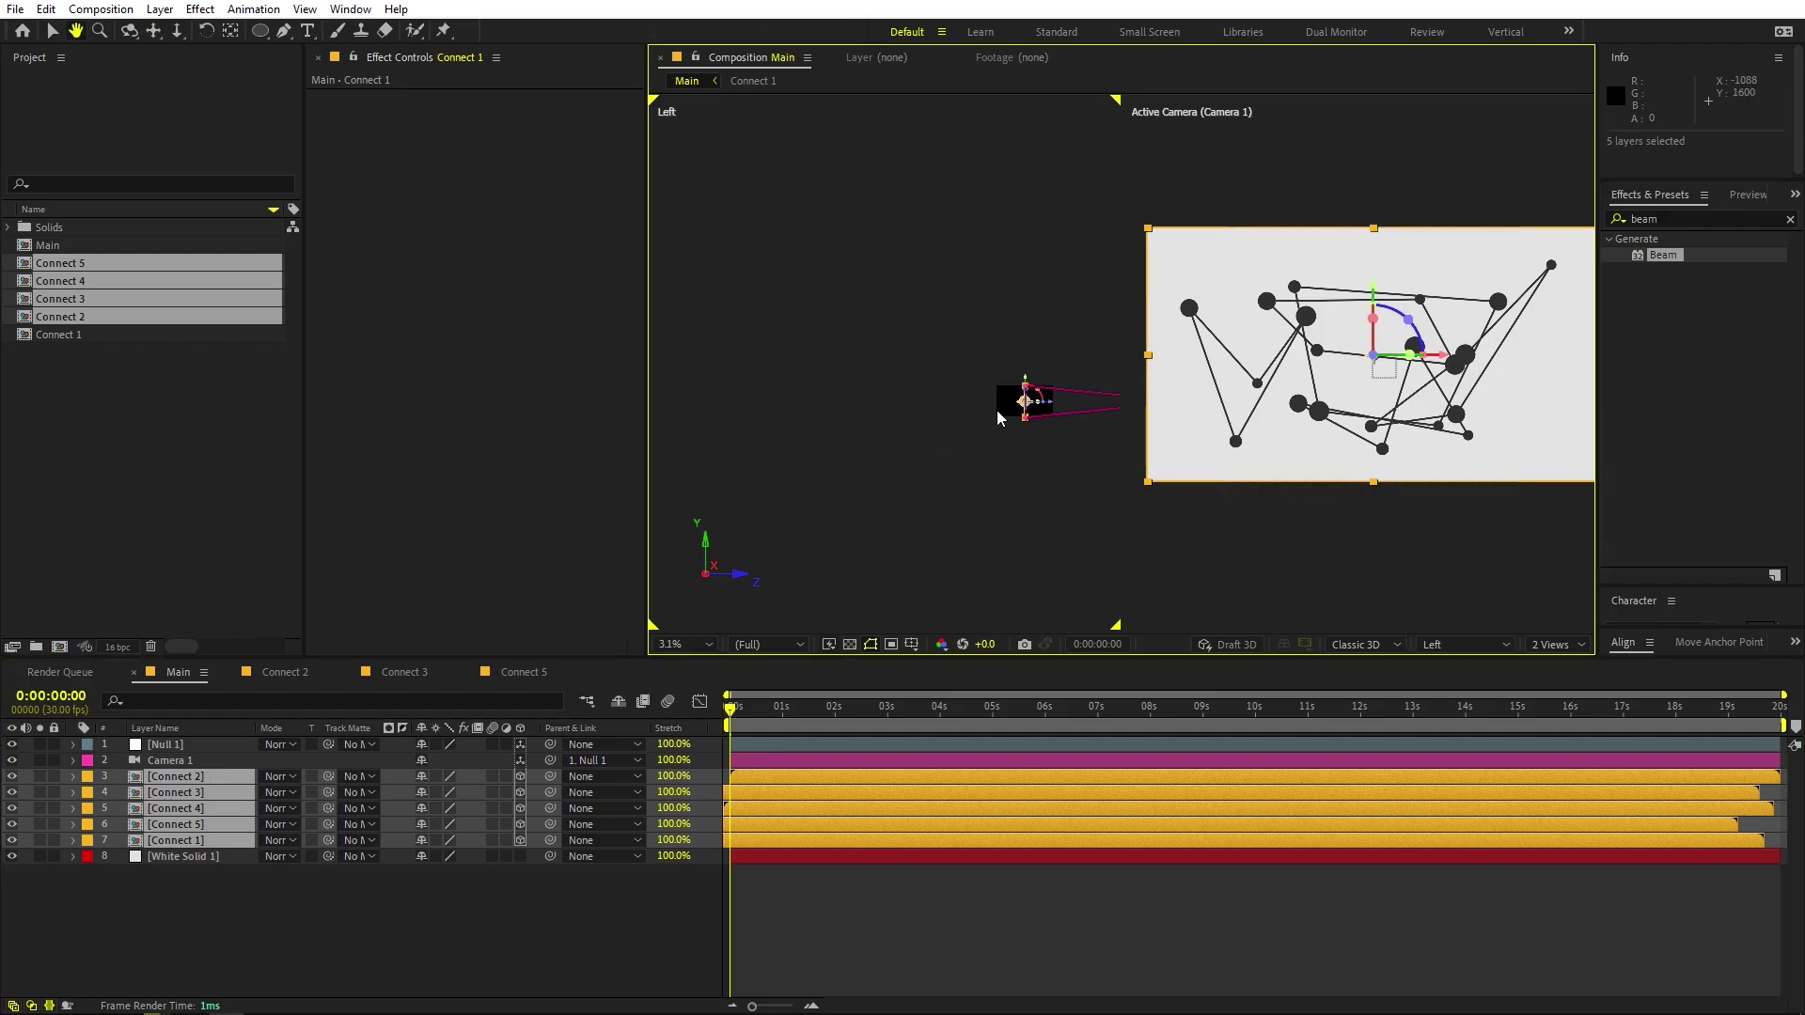
key(v)
click(215, 823)
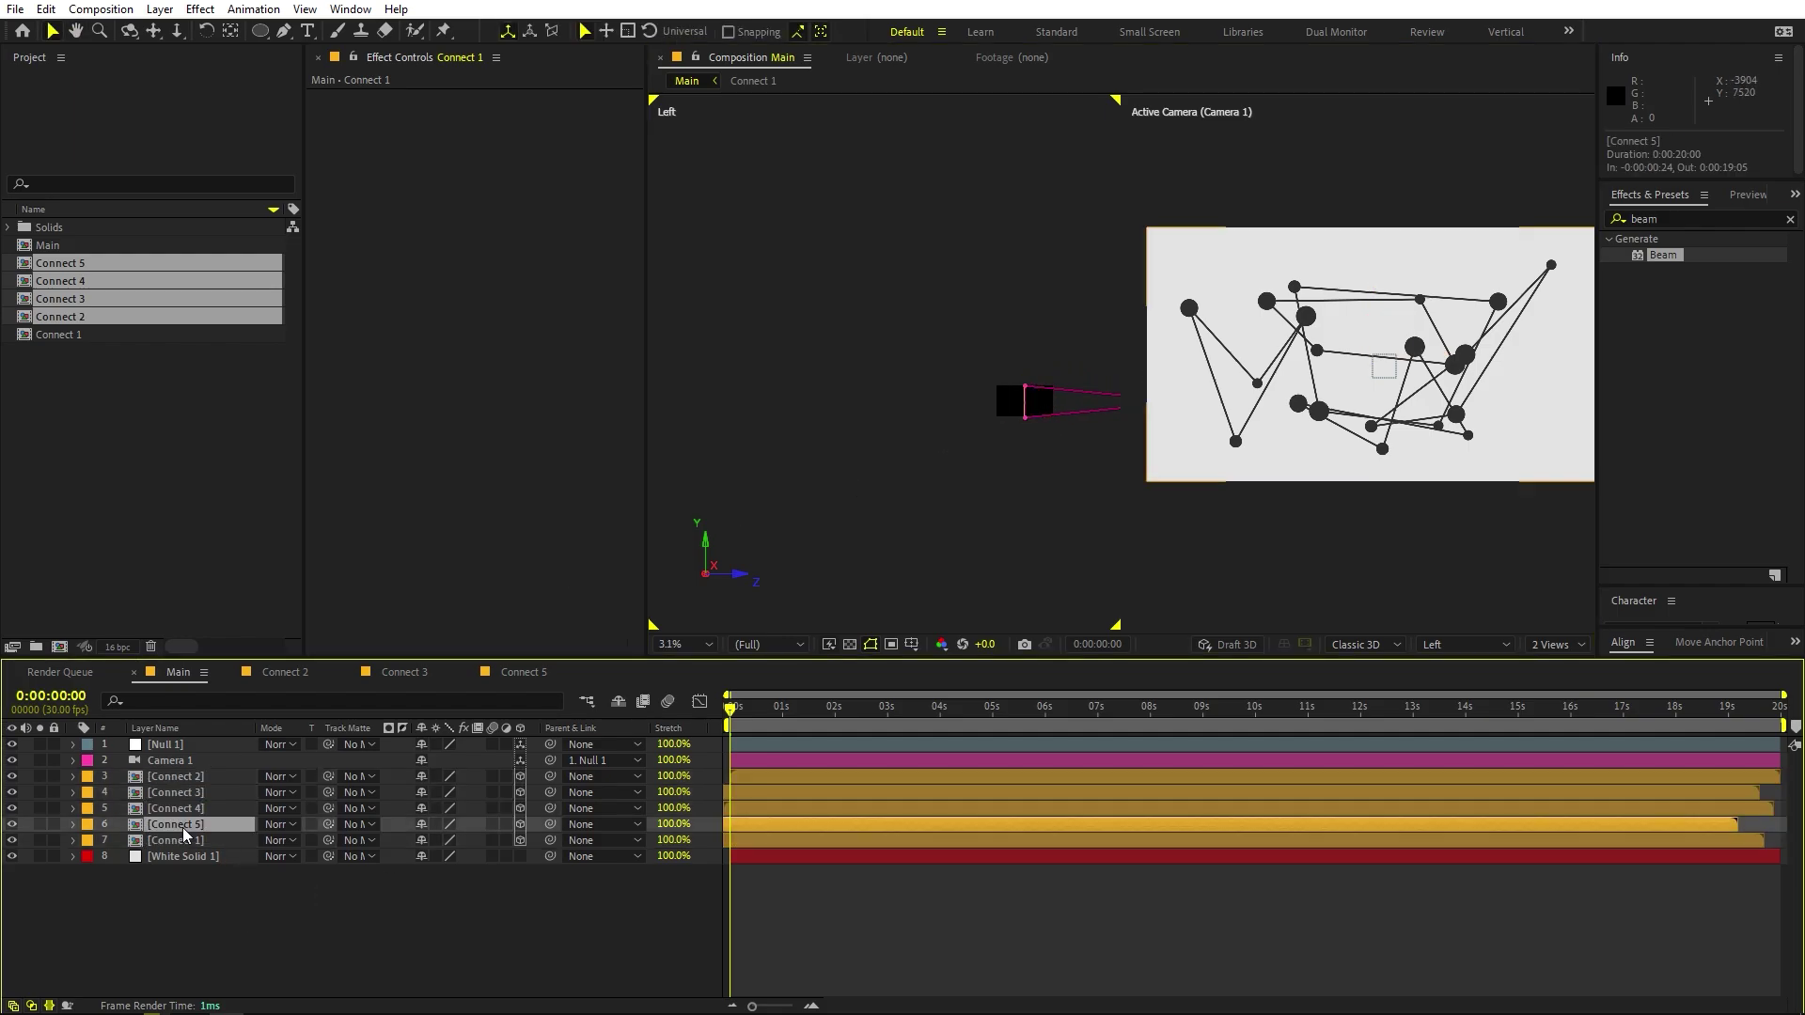
shift+click(197, 780)
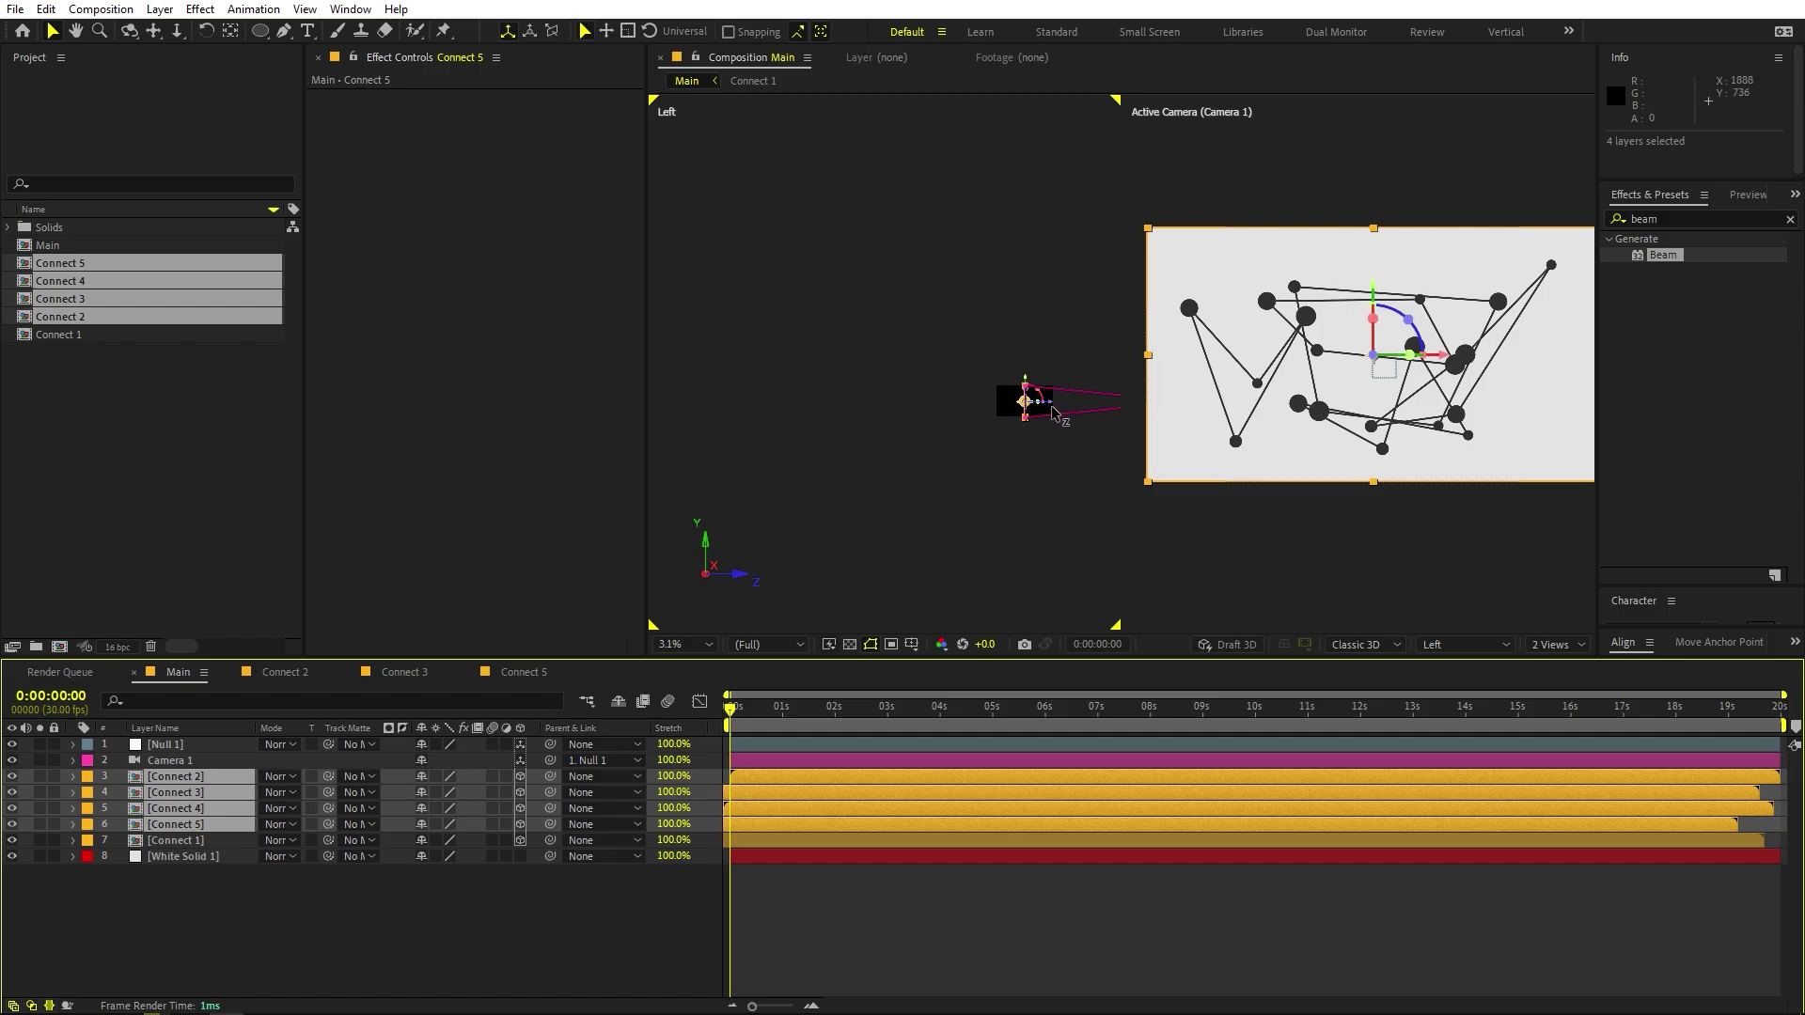
drag(1052, 406, 929, 416)
key(ctrl+shift+a)
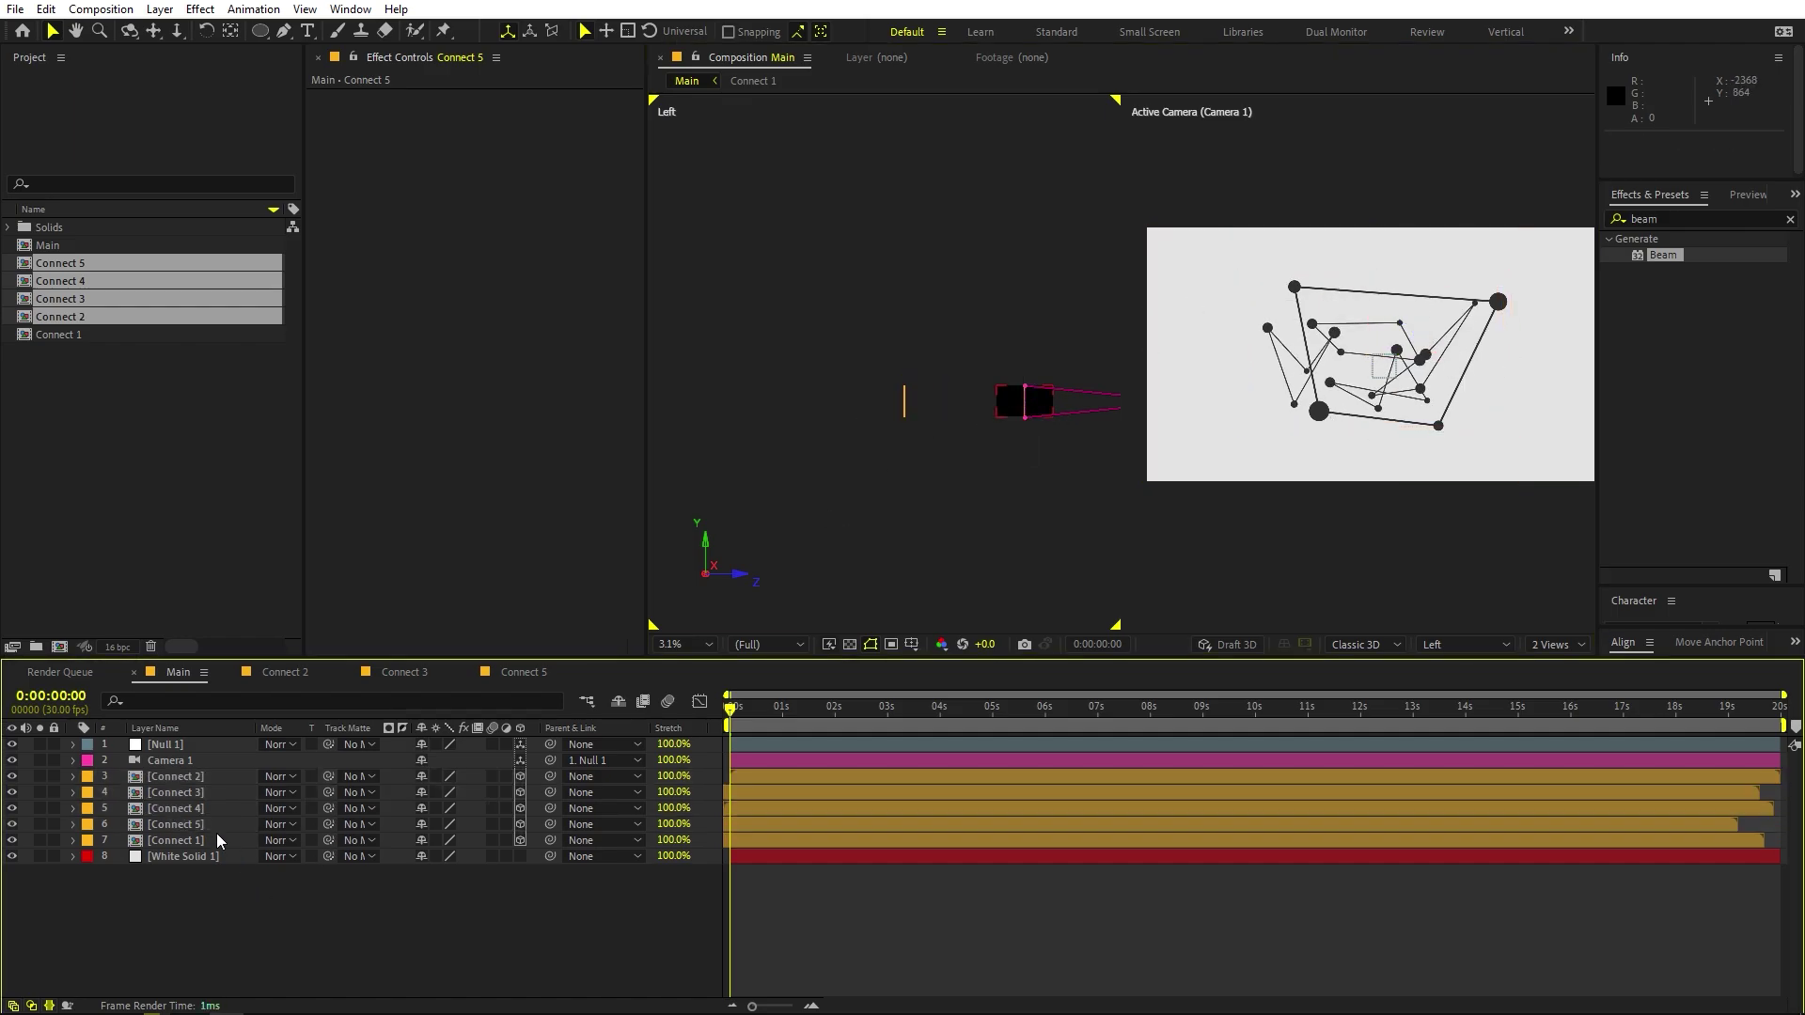
Space Connect 4, 3 and 2 progressively farther back in depth, at Z positions of about 9024, 12480 and 16288.
click(202, 810)
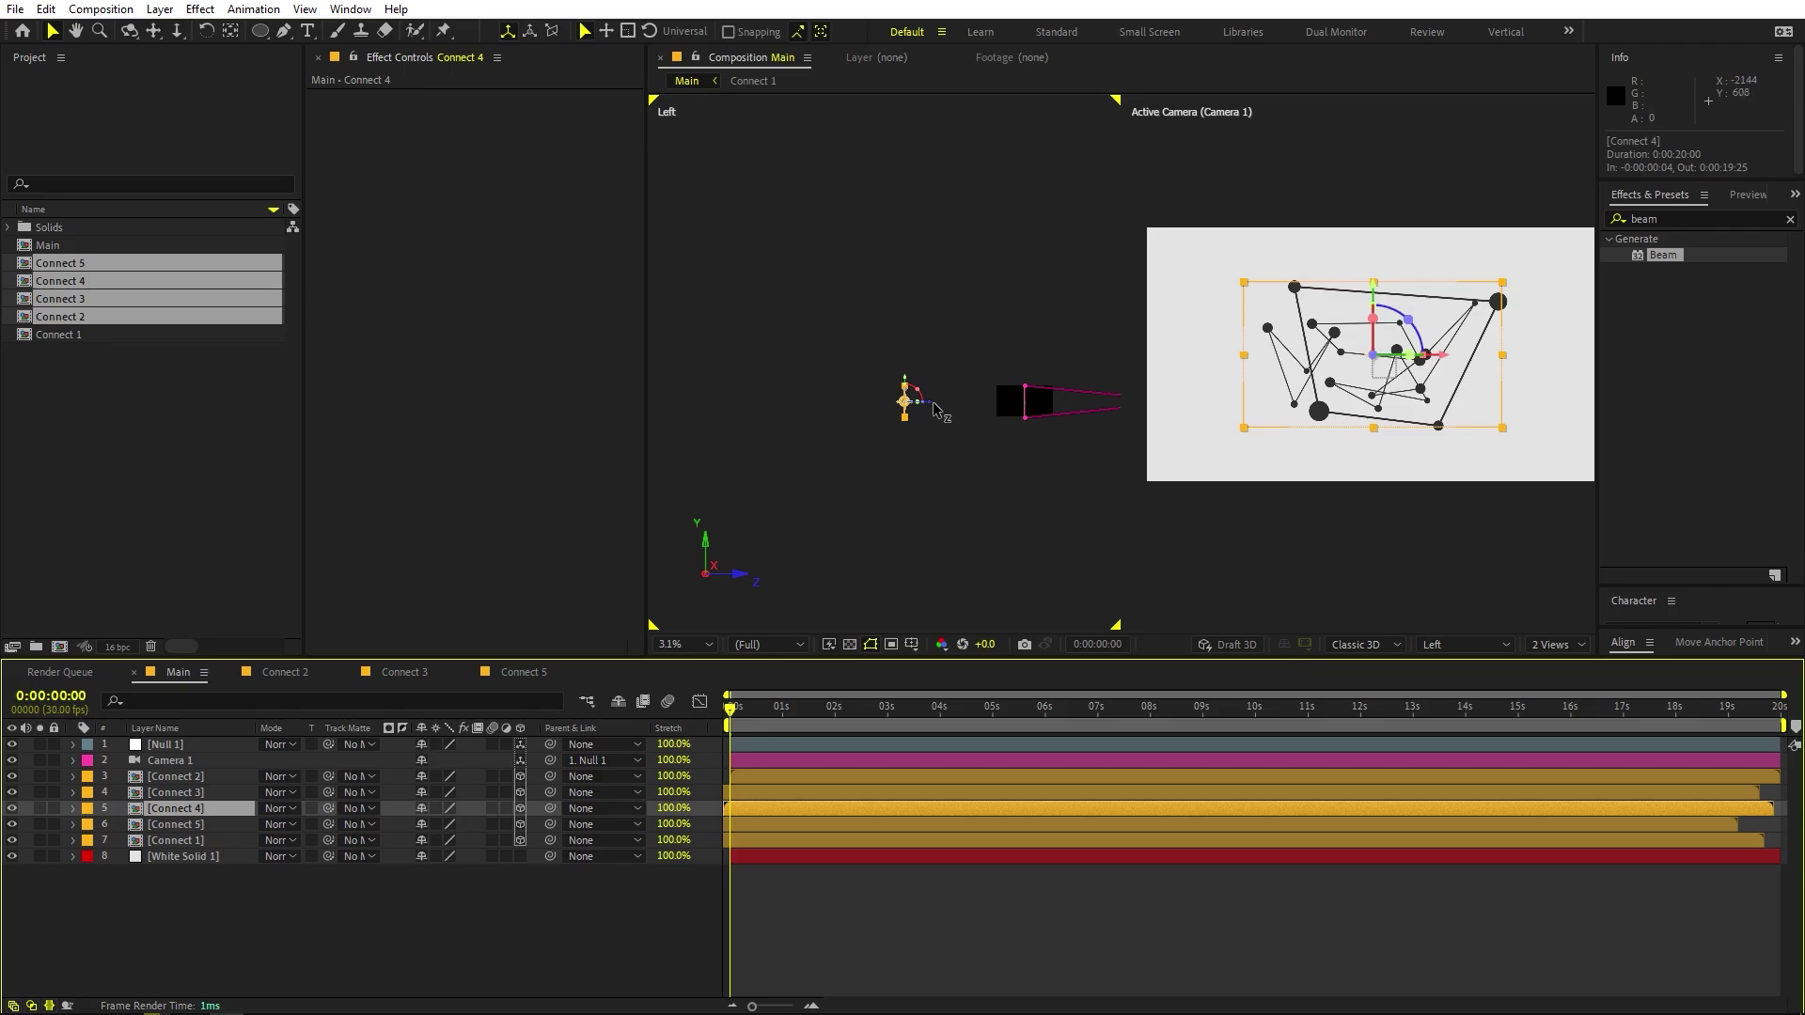
drag(936, 407, 784, 404)
key(h)
drag(876, 458, 1051, 468)
key(v)
click(224, 793)
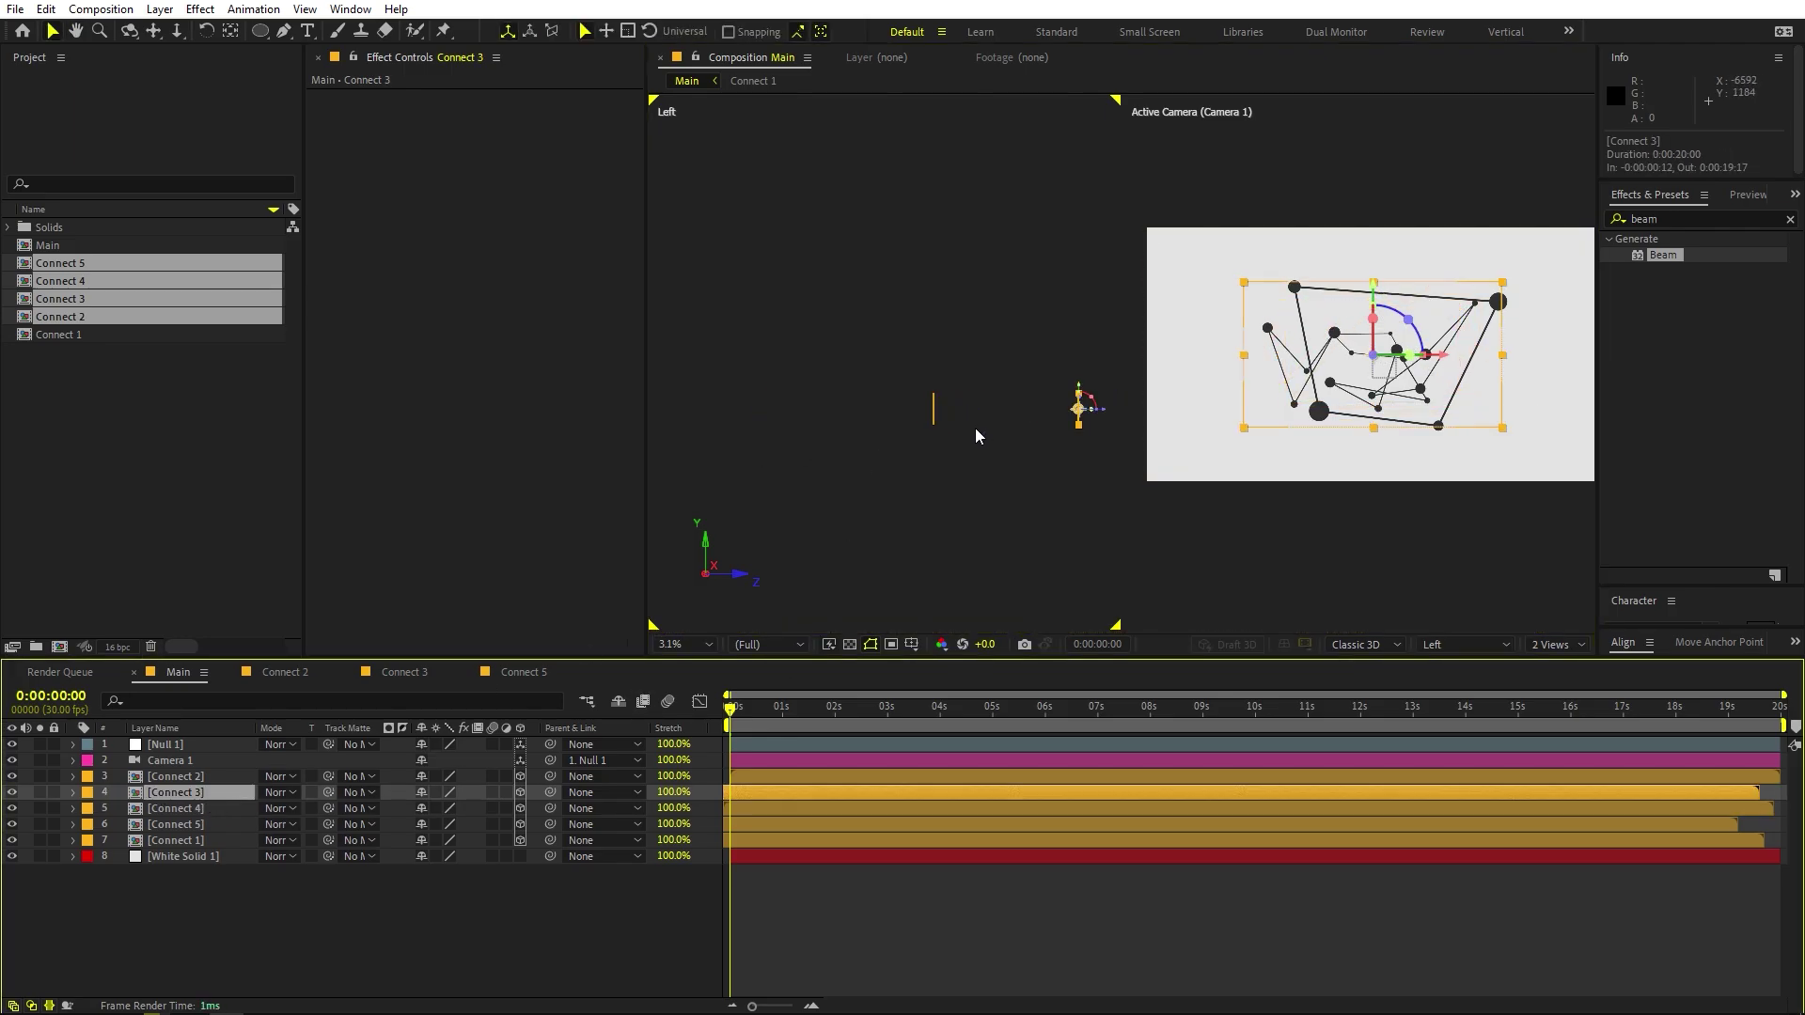
drag(1108, 413, 862, 423)
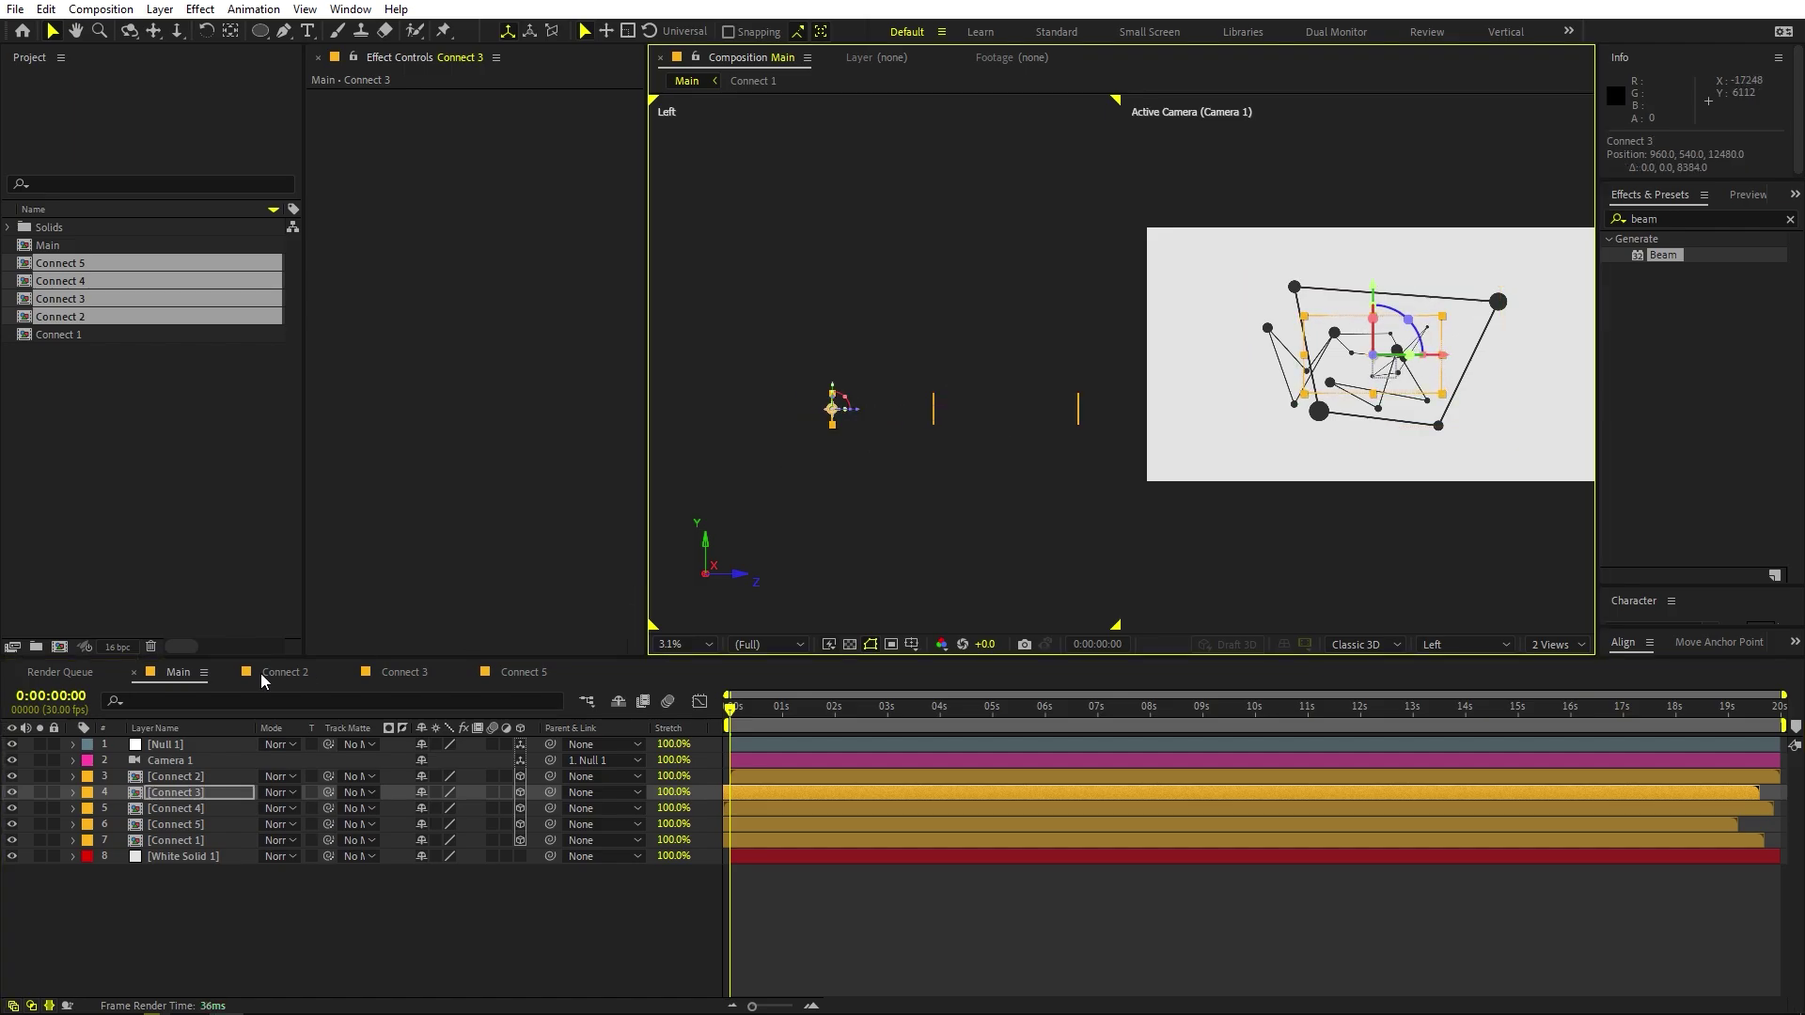
click(209, 777)
drag(1106, 416, 740, 411)
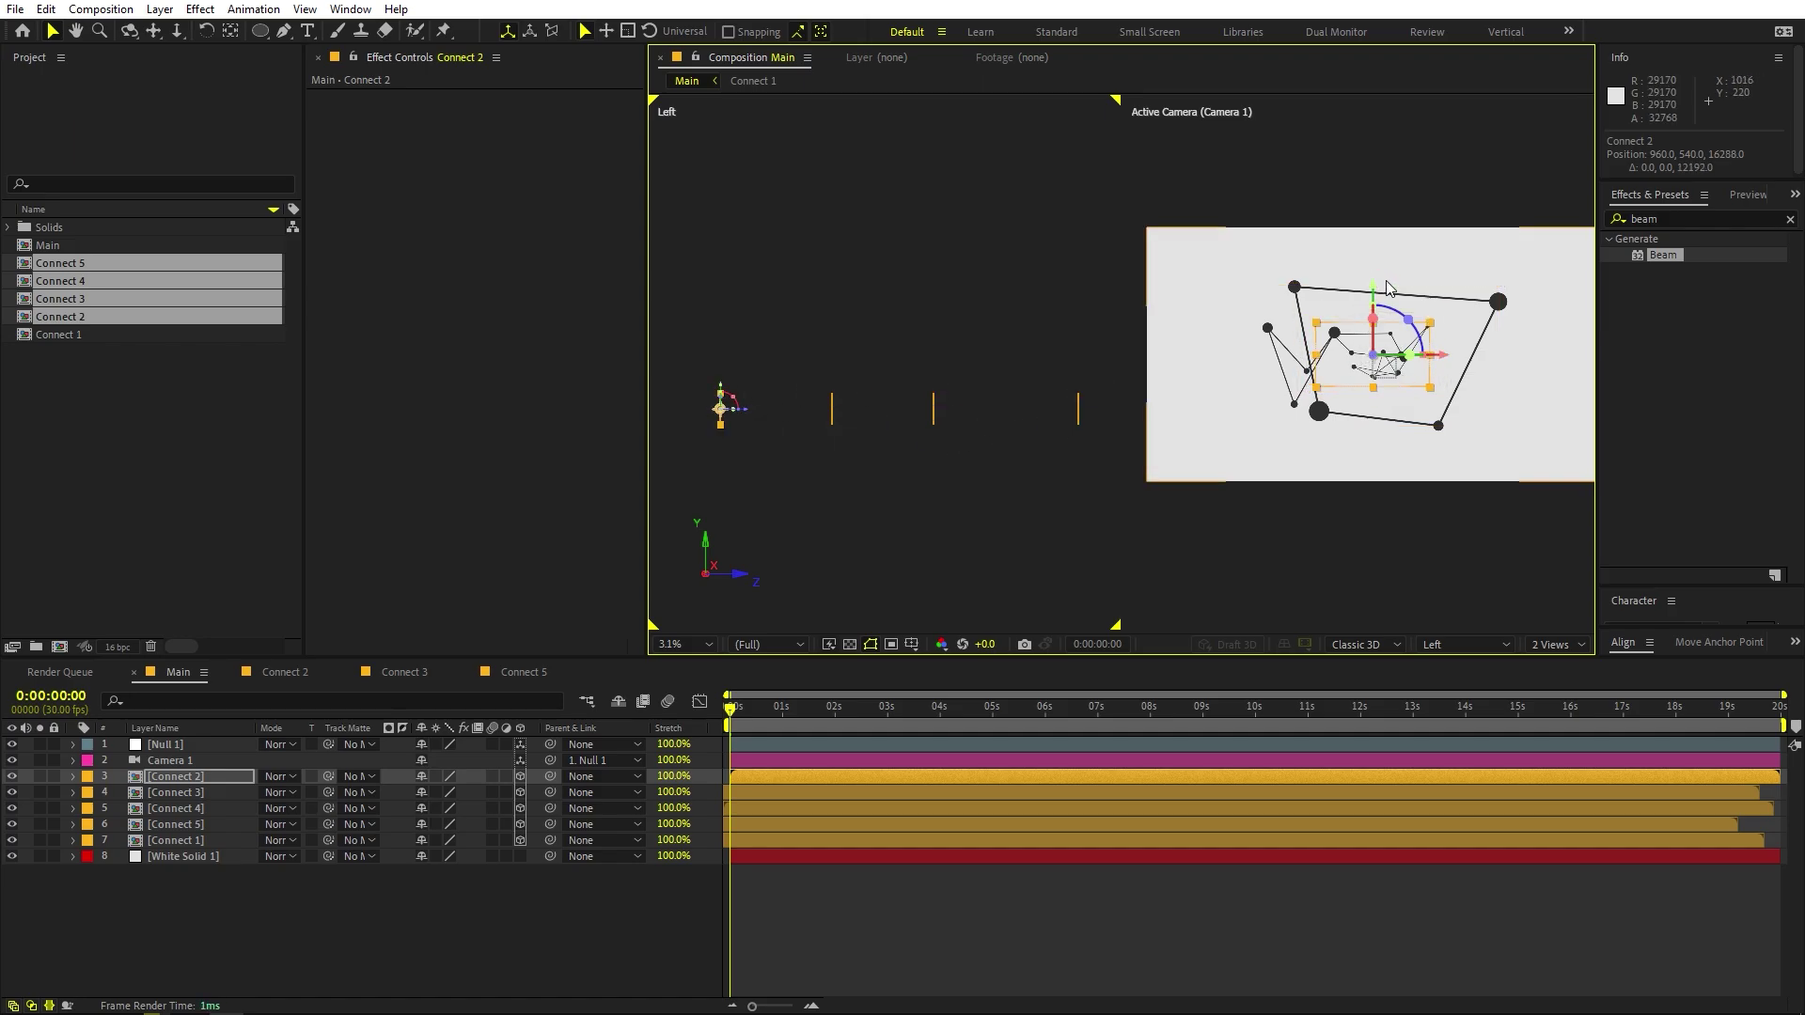
Raise Connect 2 above centre, and move Connect 3 to the frame's lower right and Connect 4 to its lower left.
drag(1377, 291, 1378, 205)
click(832, 409)
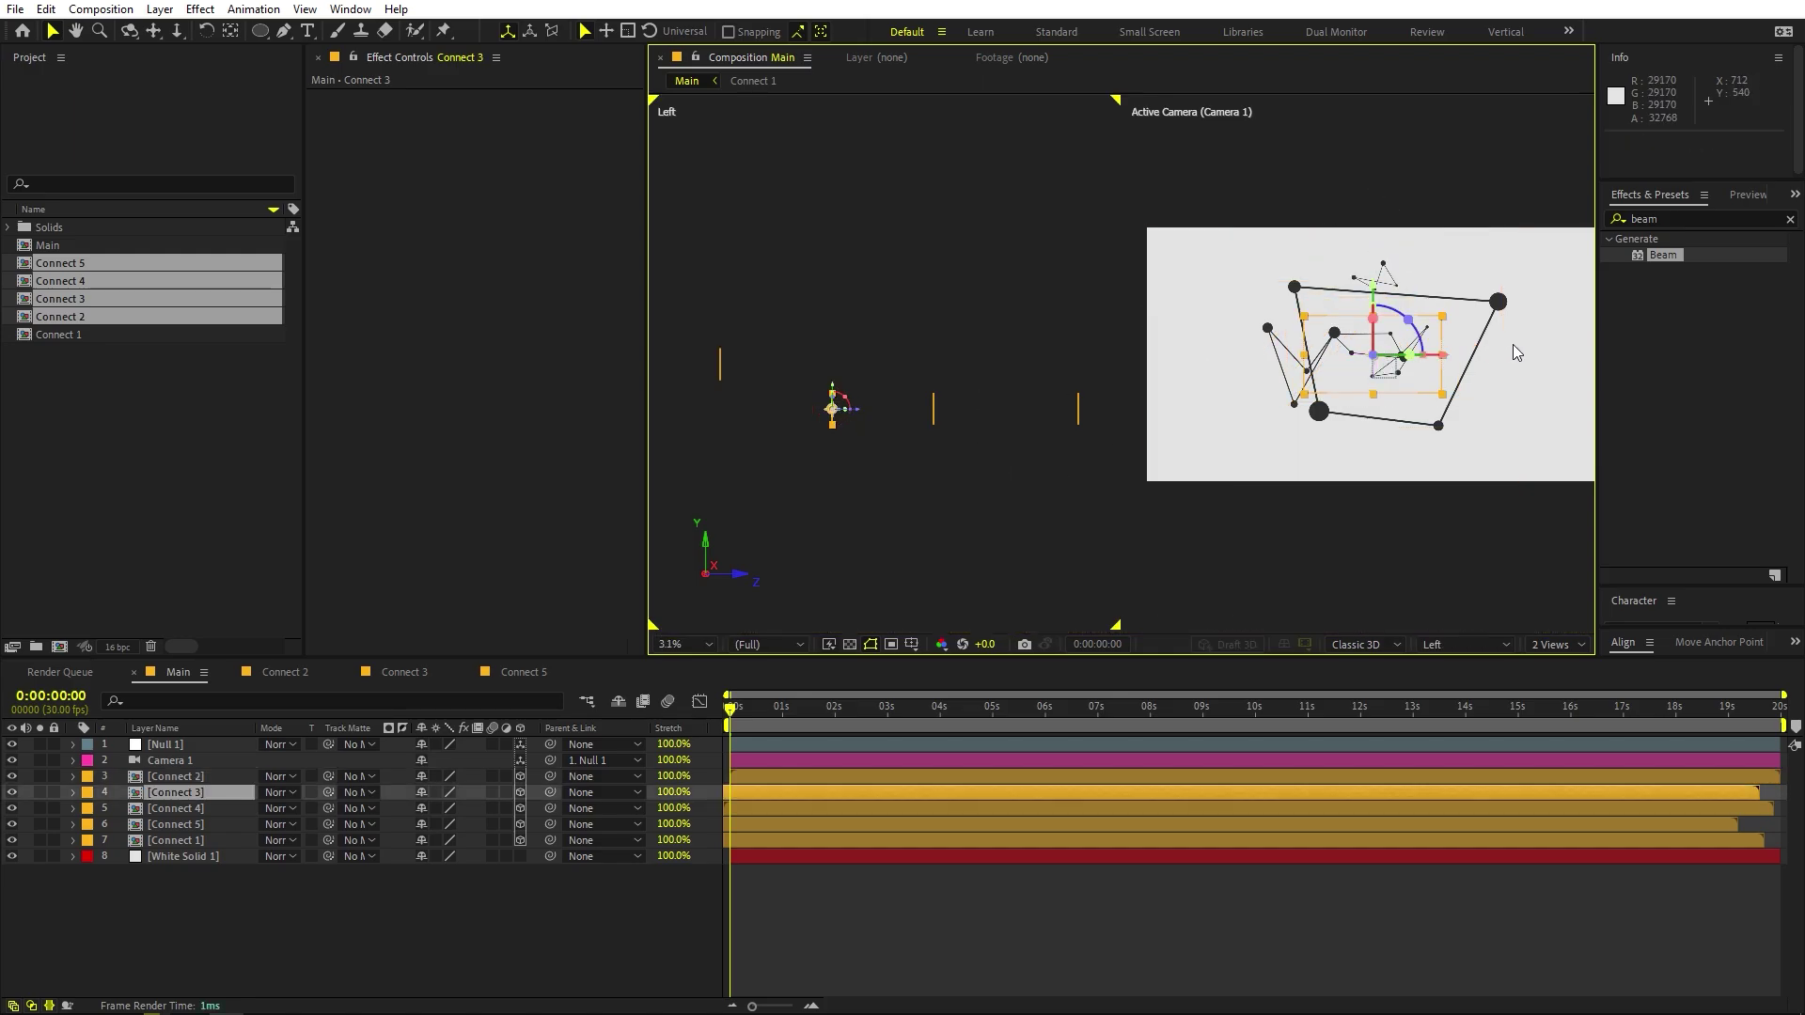
drag(832, 409, 832, 436)
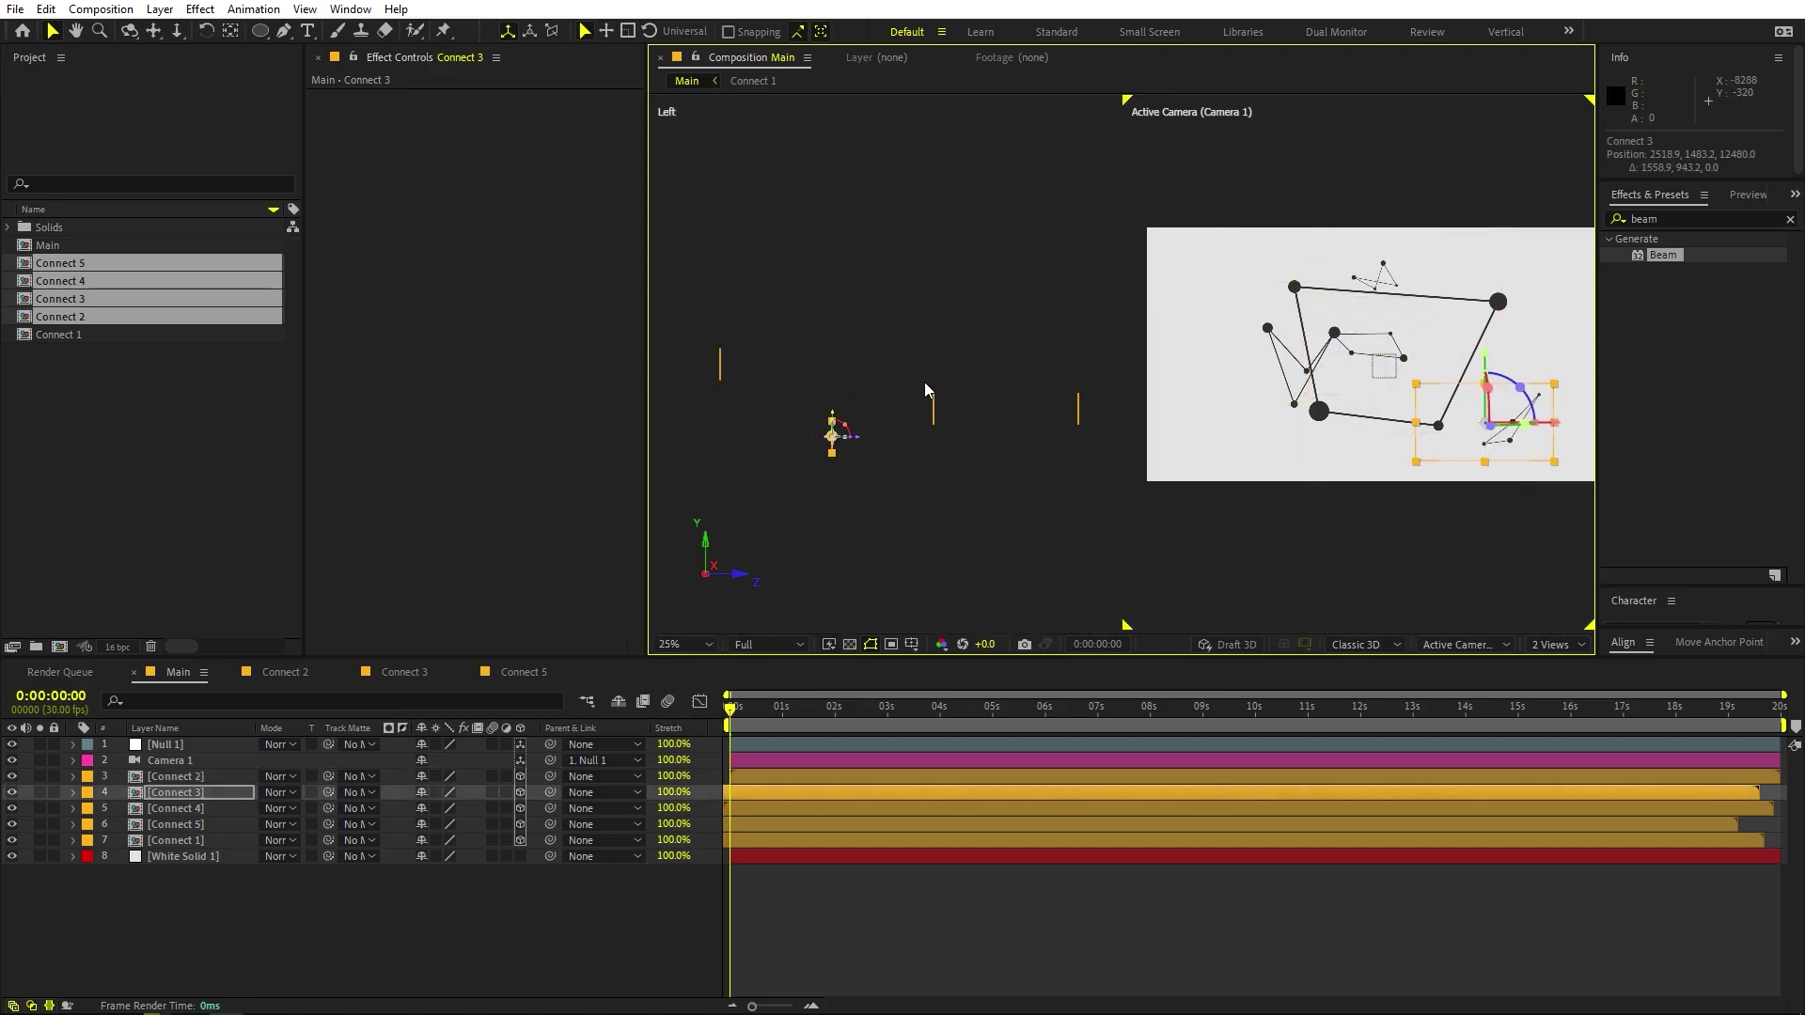
click(933, 406)
drag(1373, 355, 1199, 421)
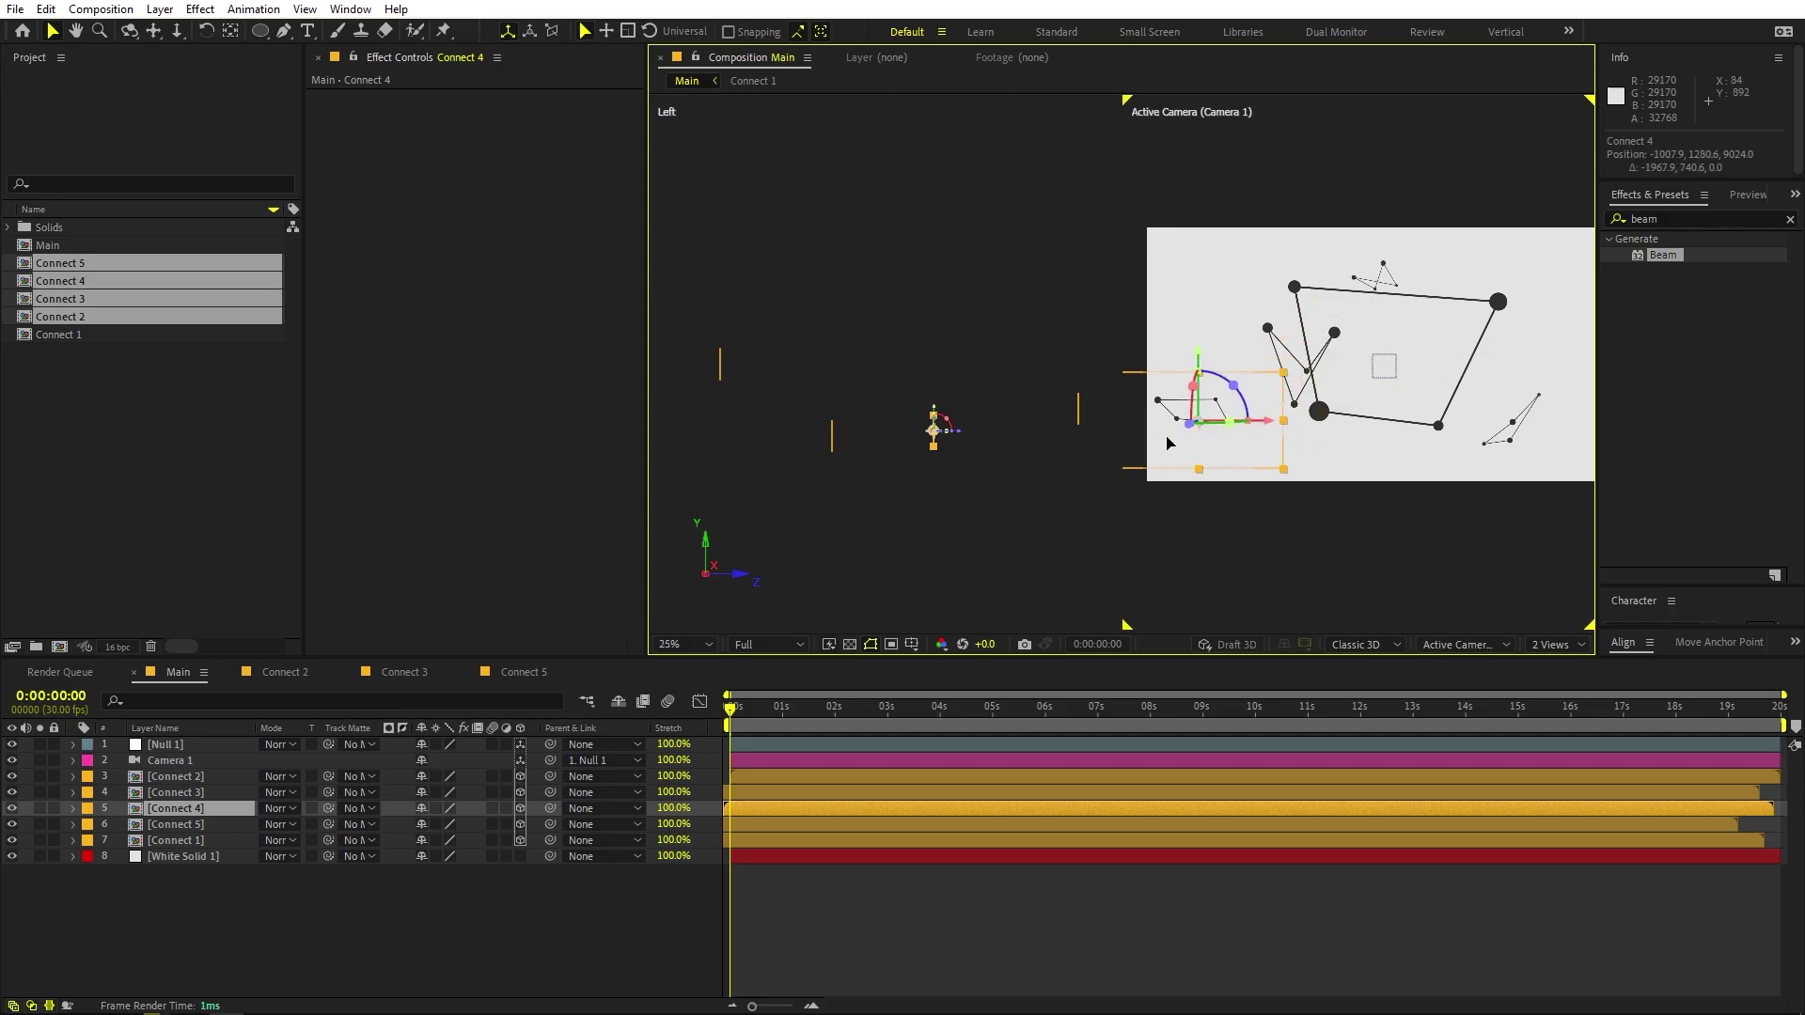
Duplicate the five Connect layers and group the copies above the originals with a Red label.
key(h)
click(1007, 270)
scroll(940, 235, down, 5)
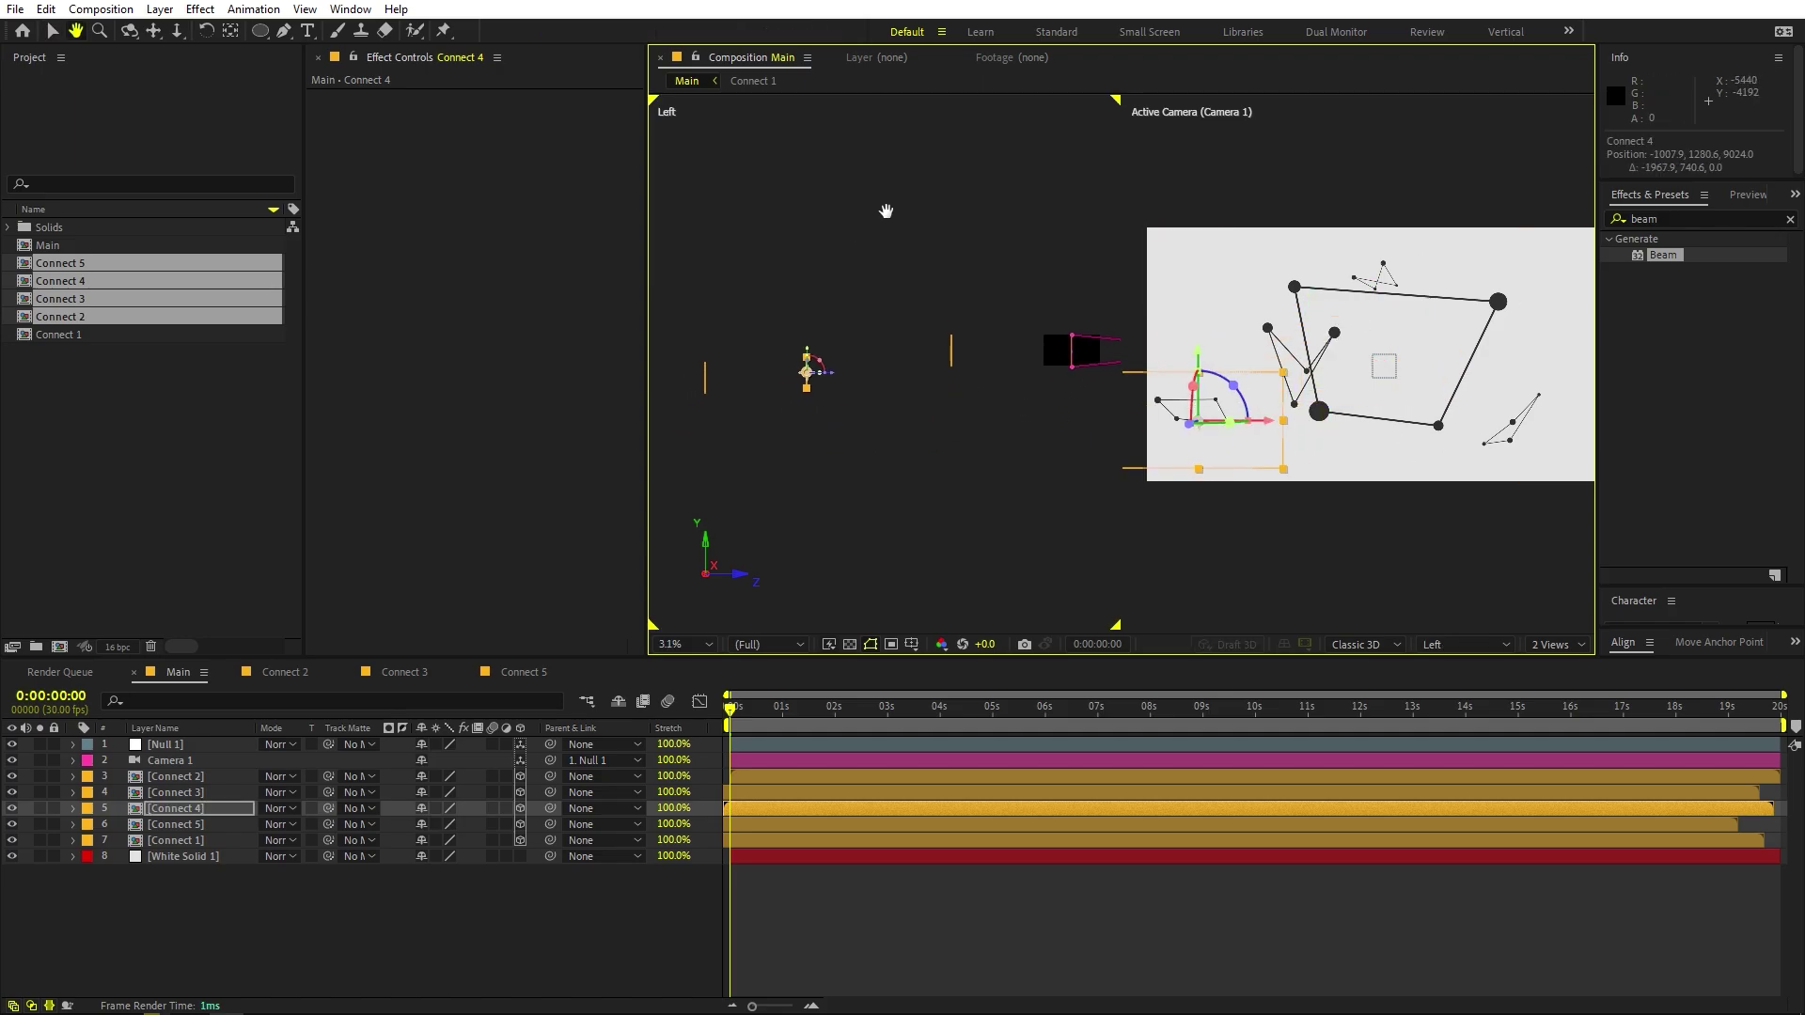
key(v)
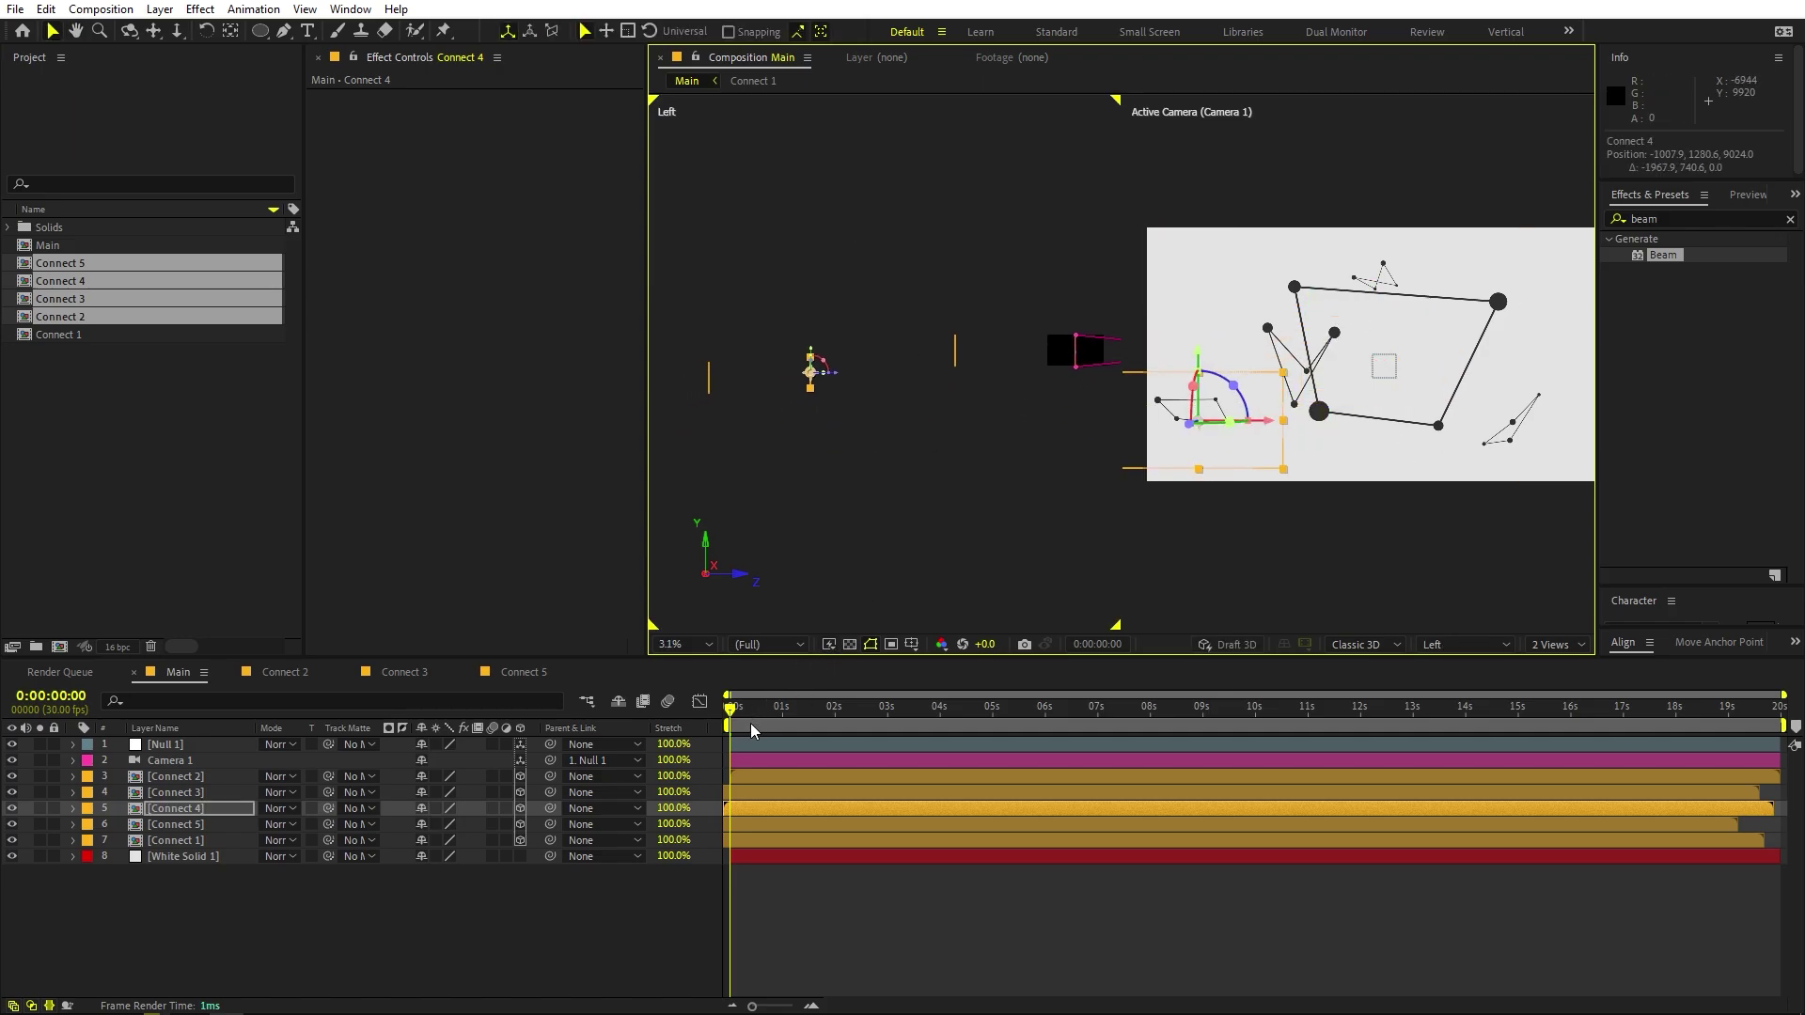
click(172, 843)
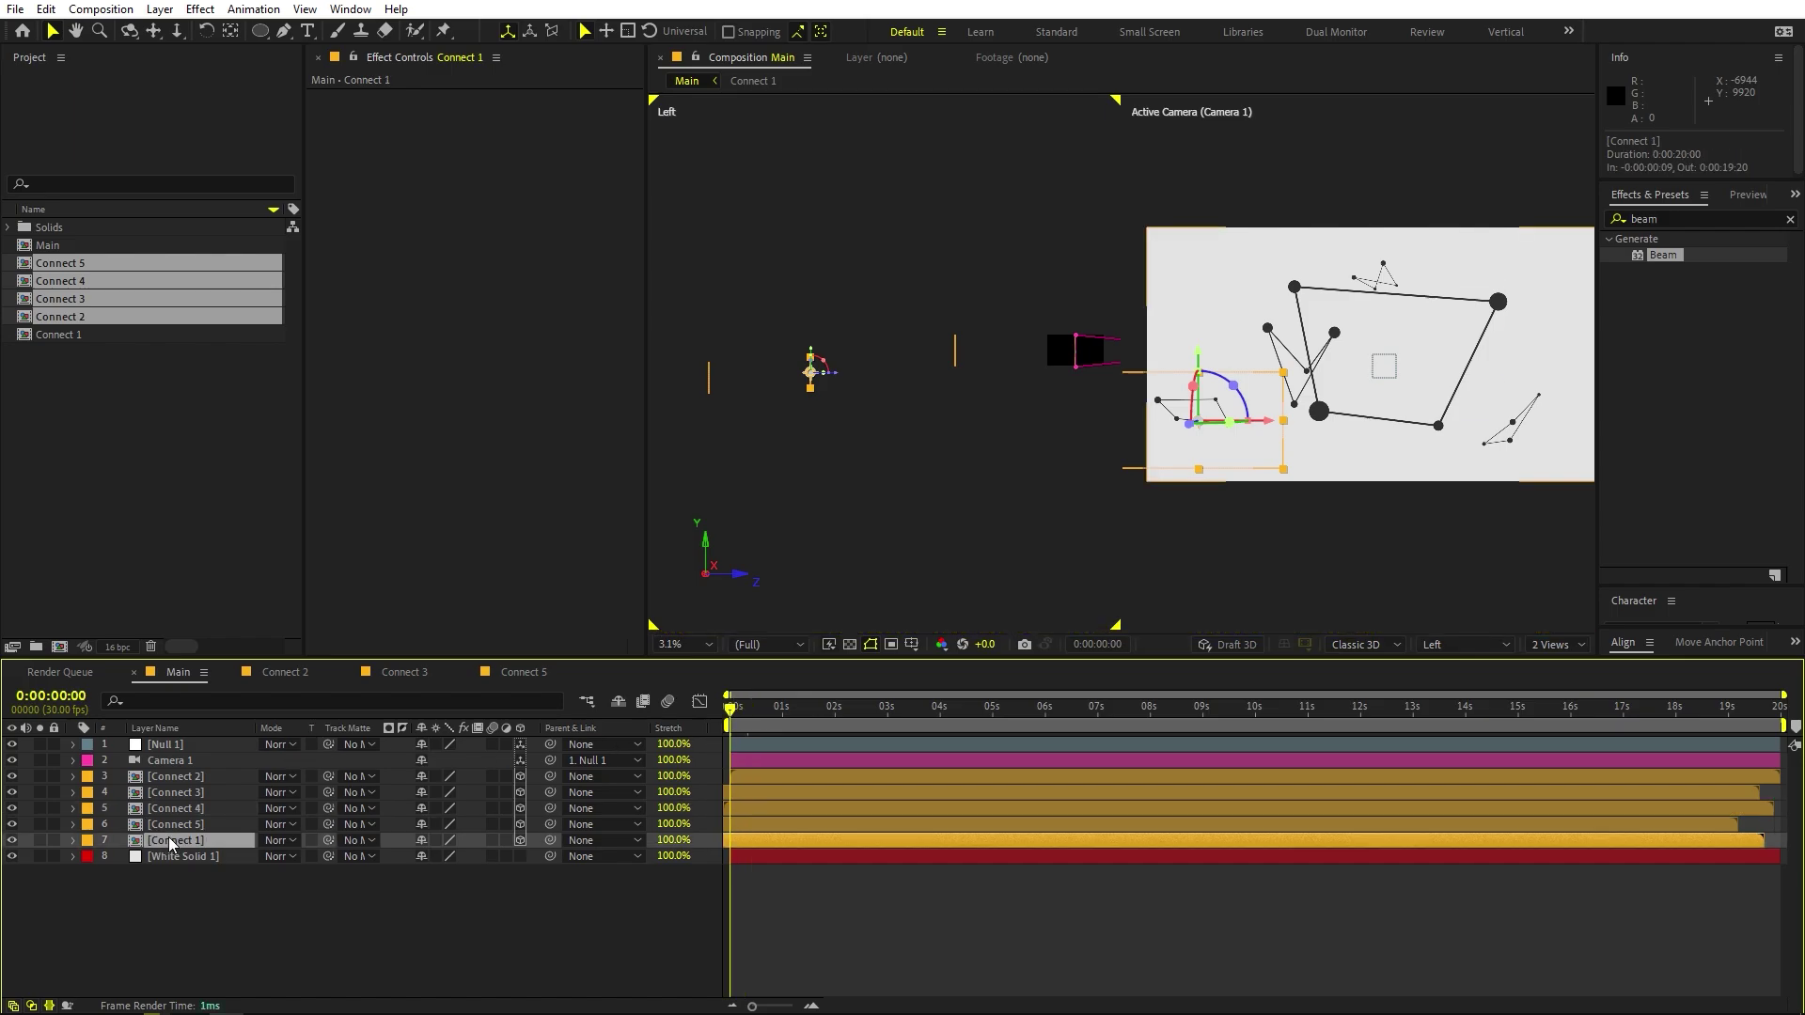
shift+click(175, 779)
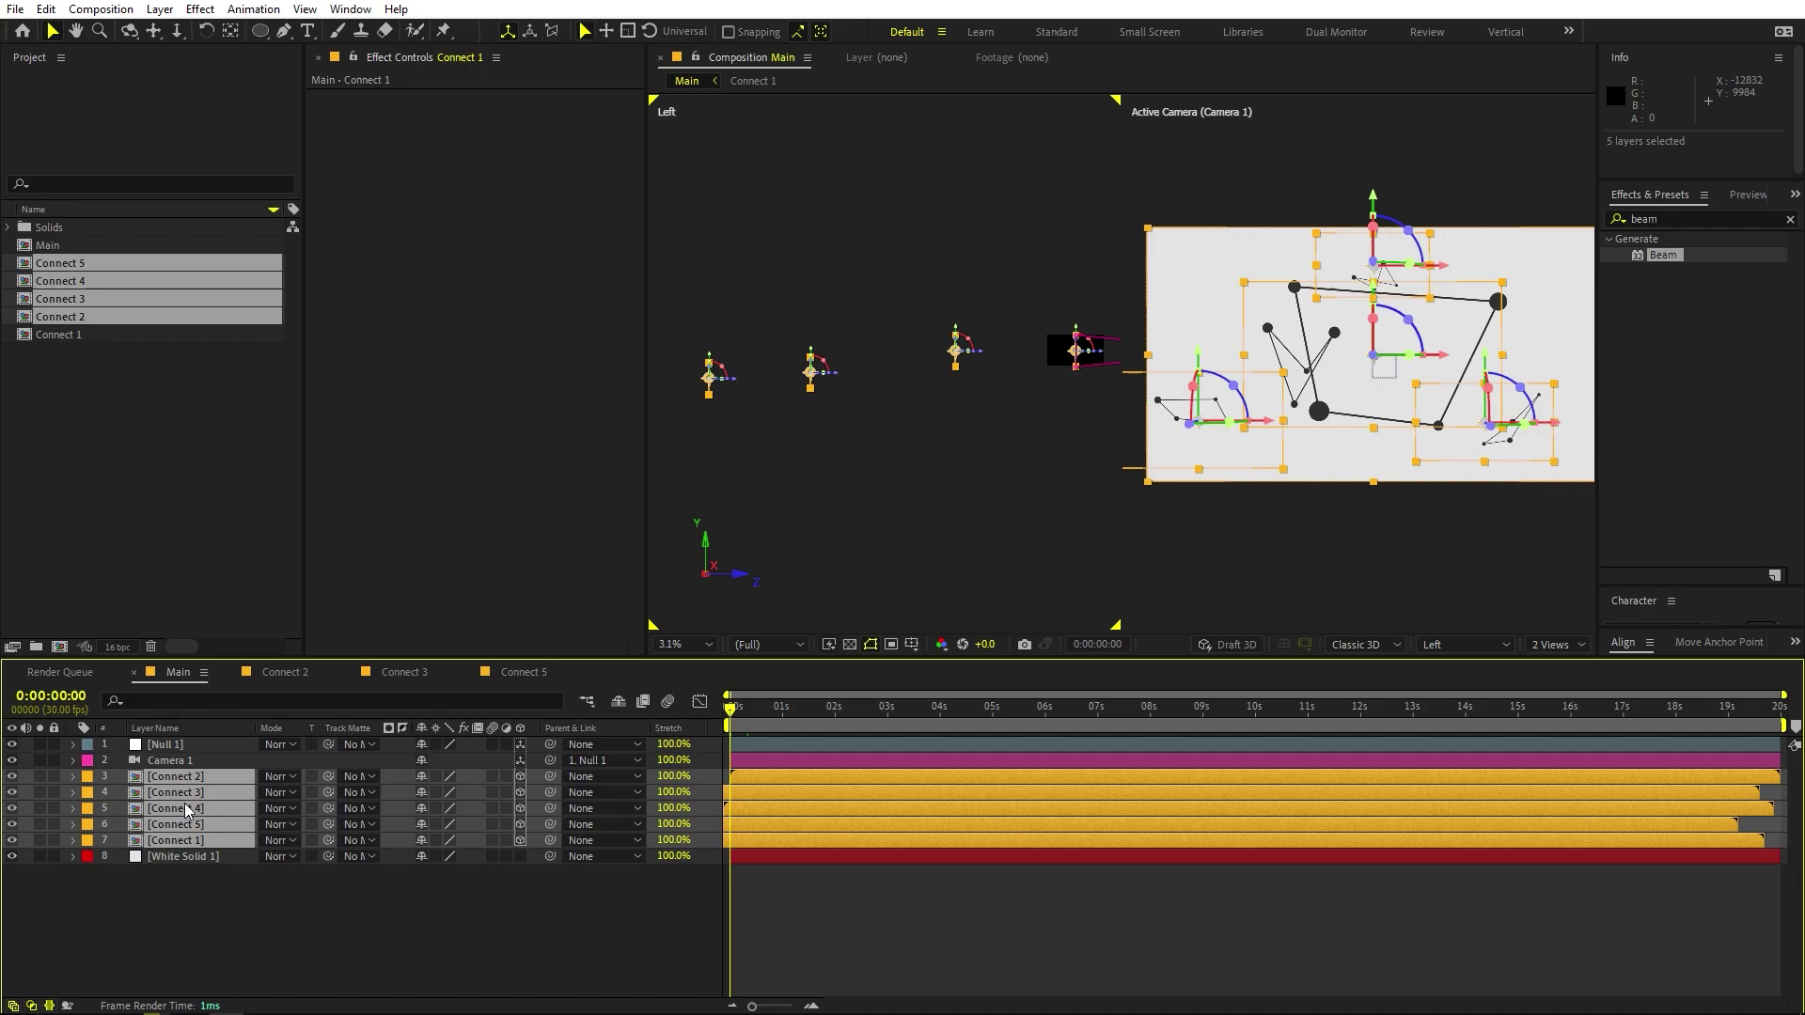
key(ctrl+d)
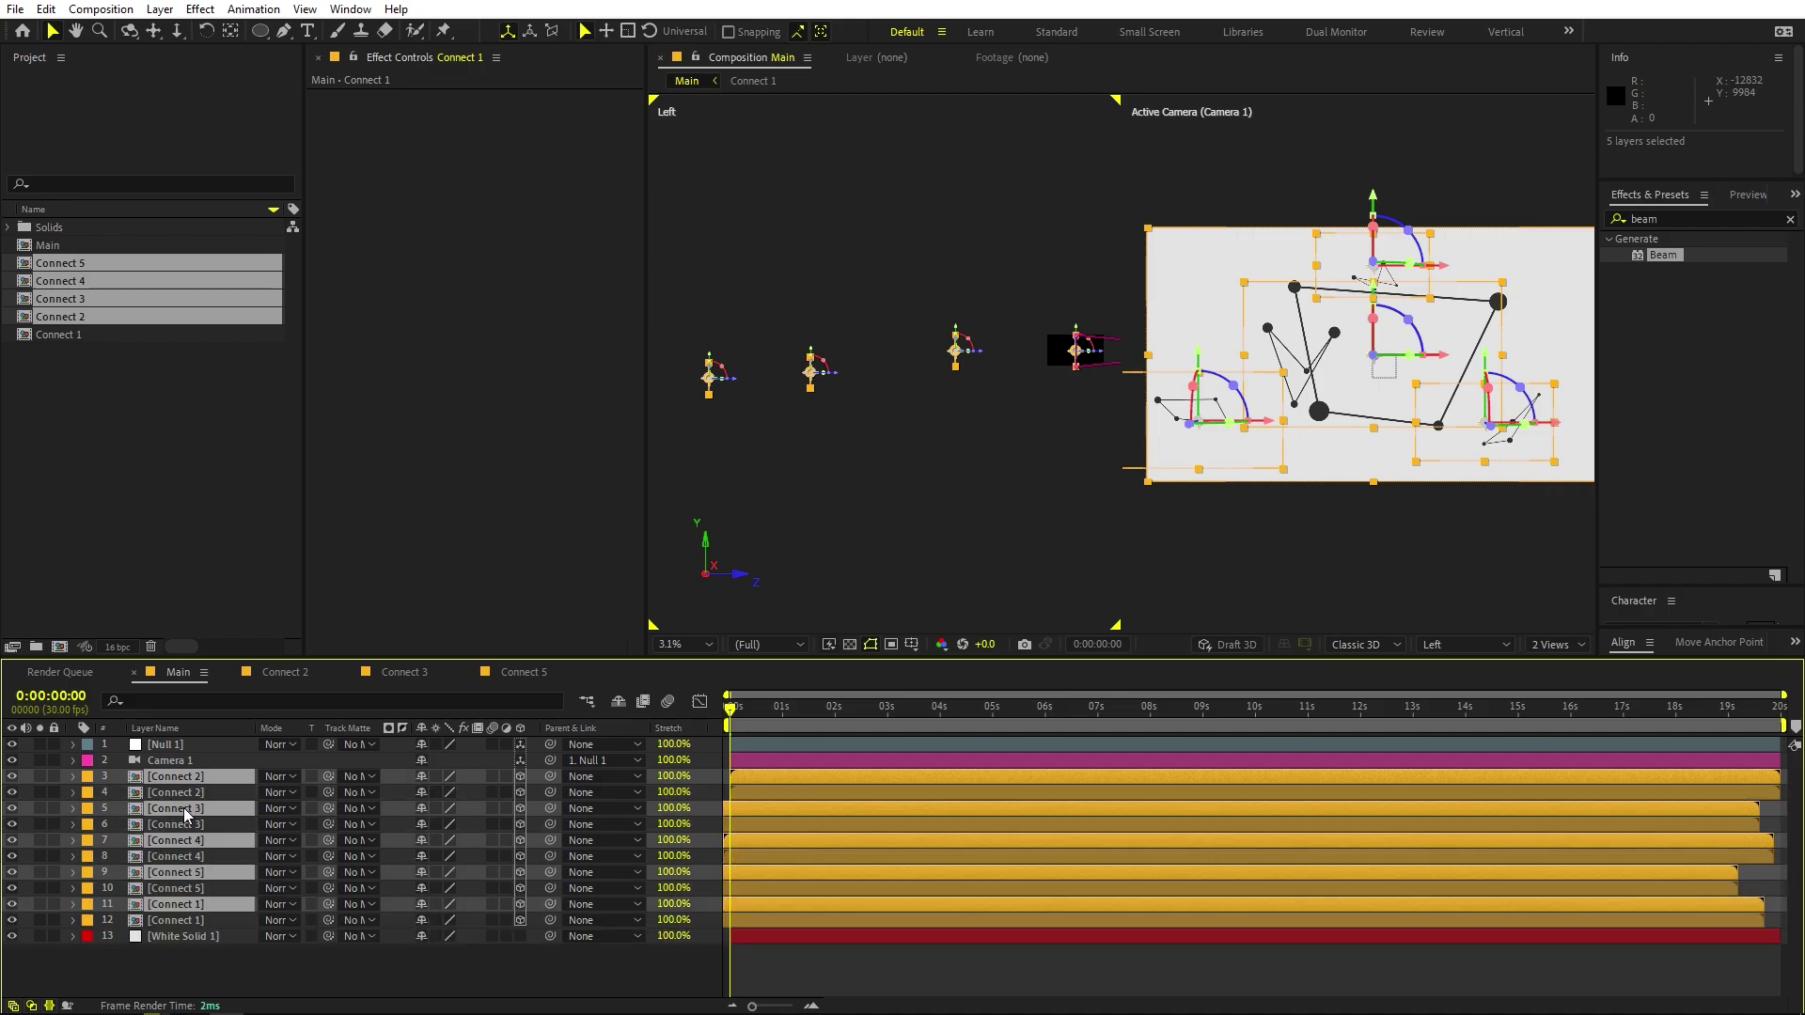
drag(185, 814, 185, 796)
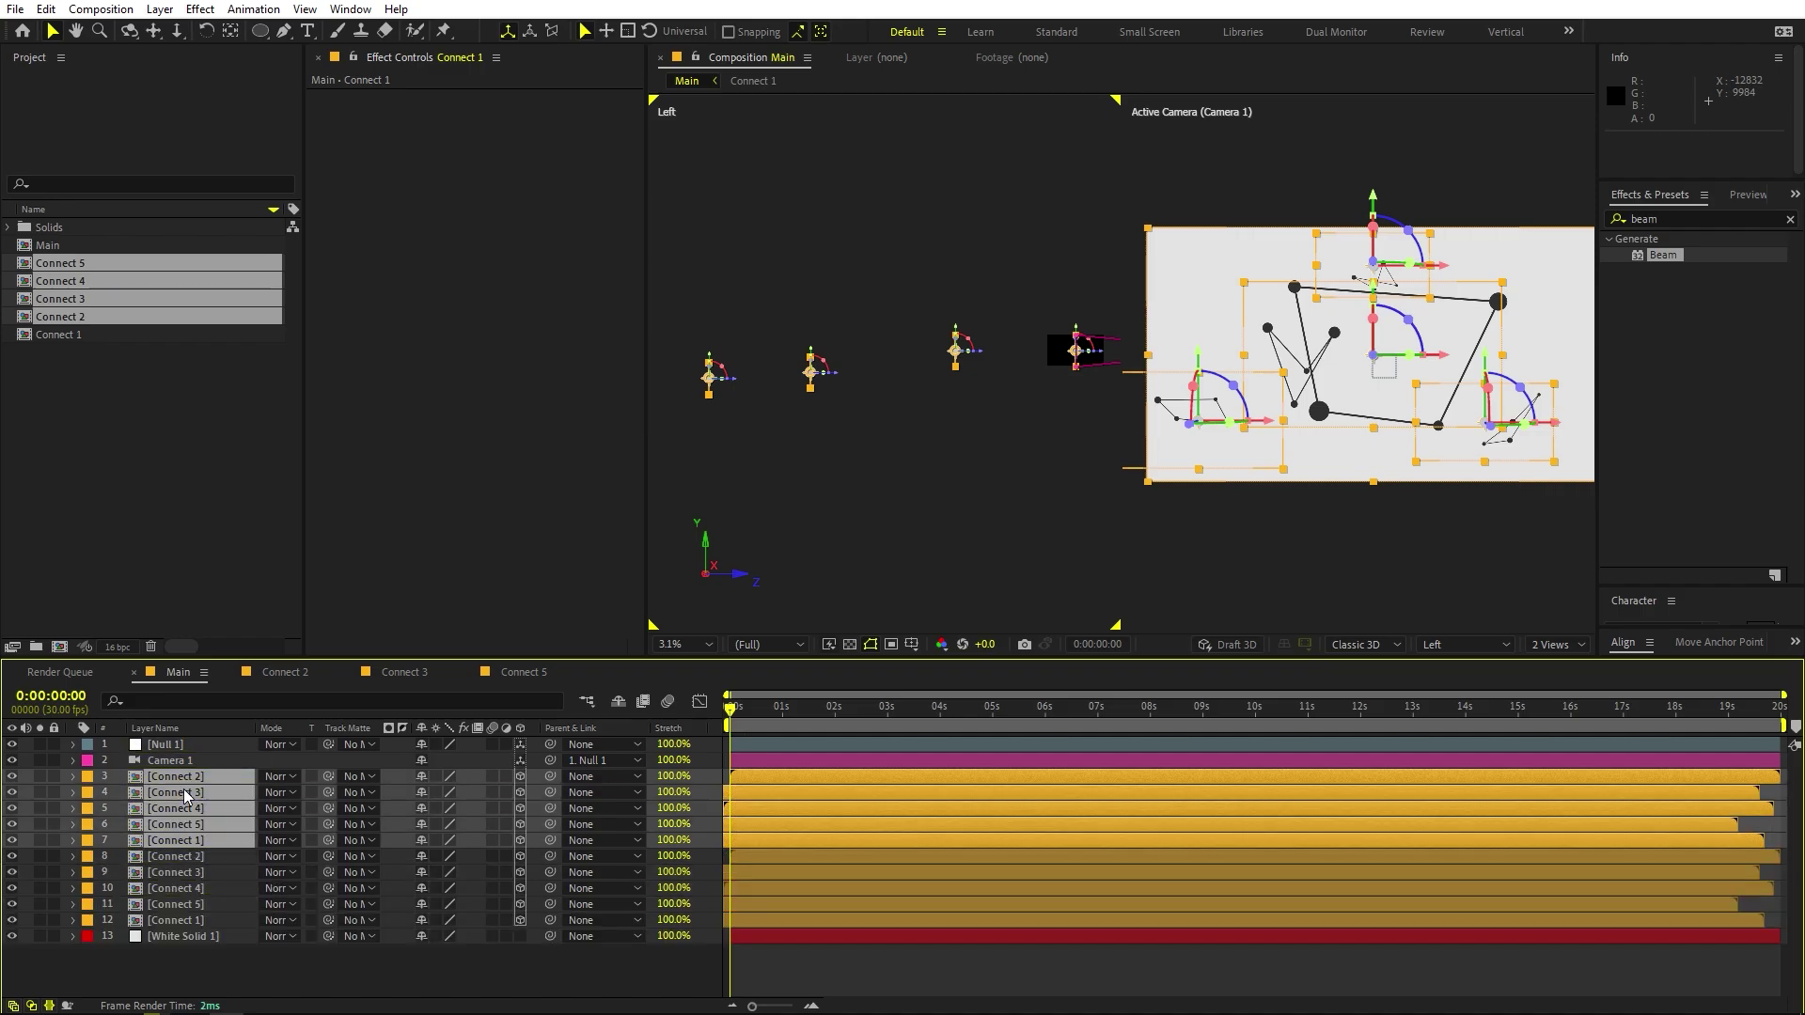
click(85, 781)
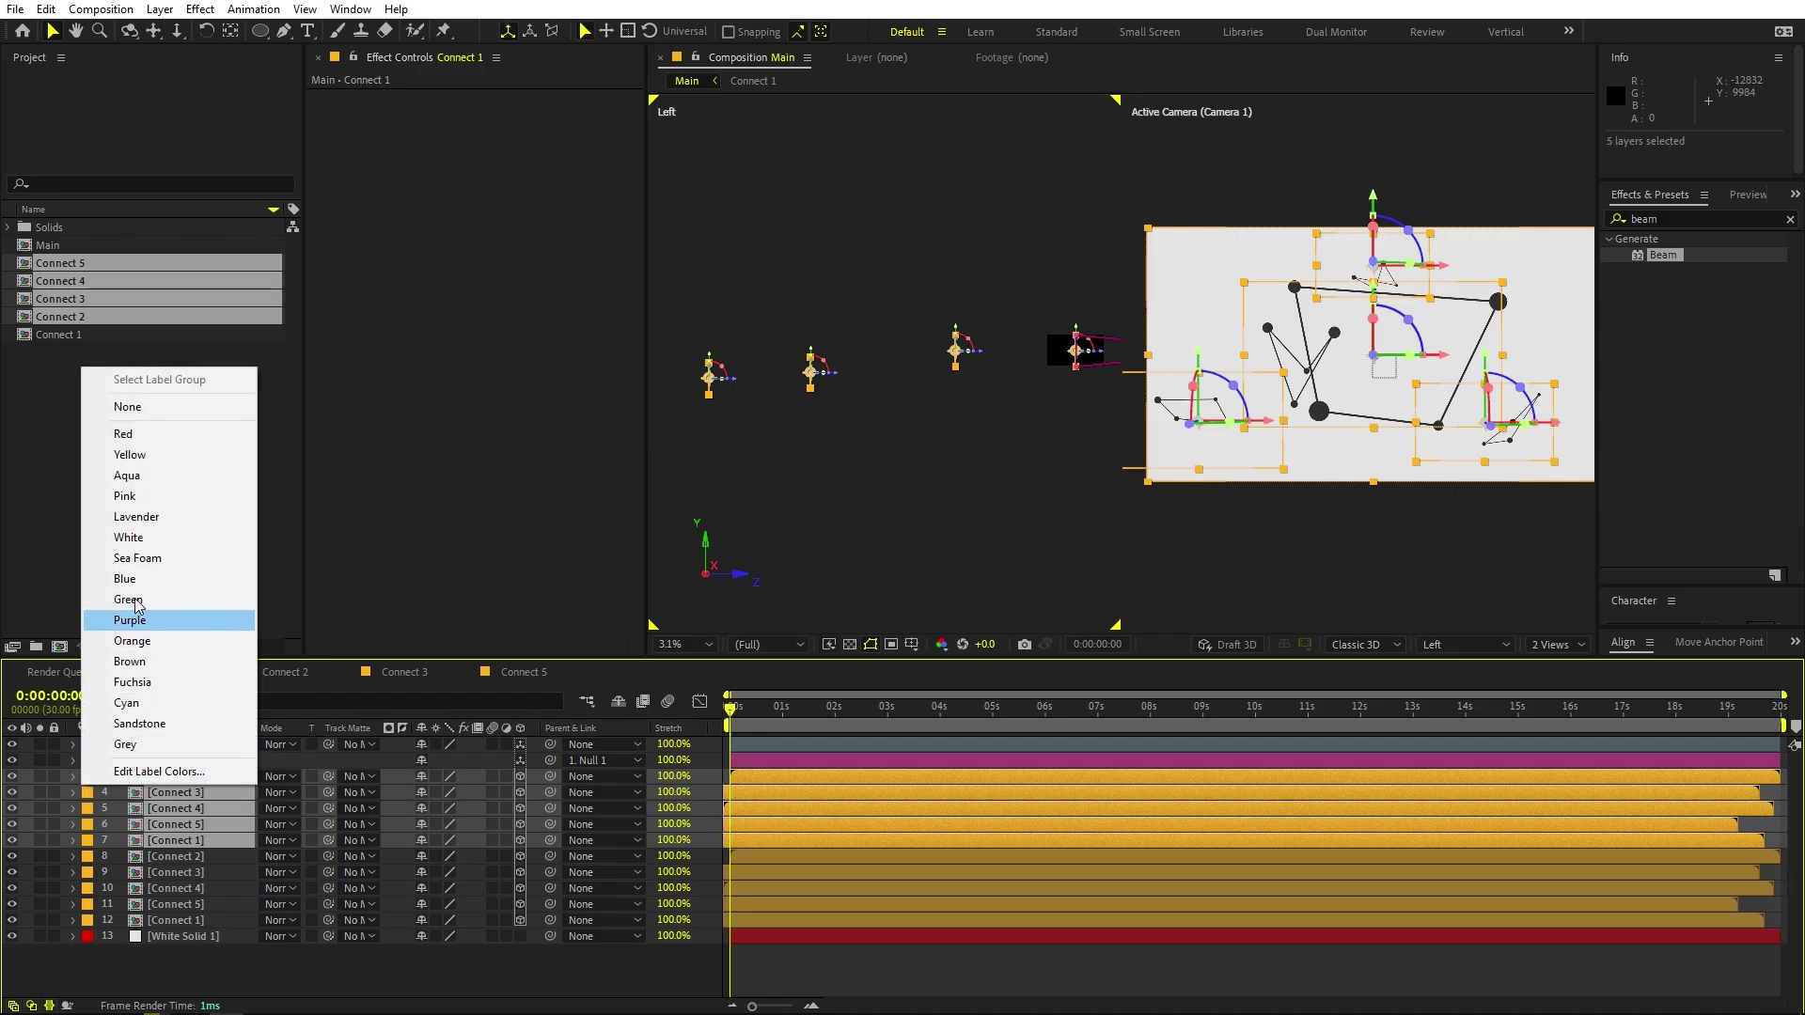
click(131, 434)
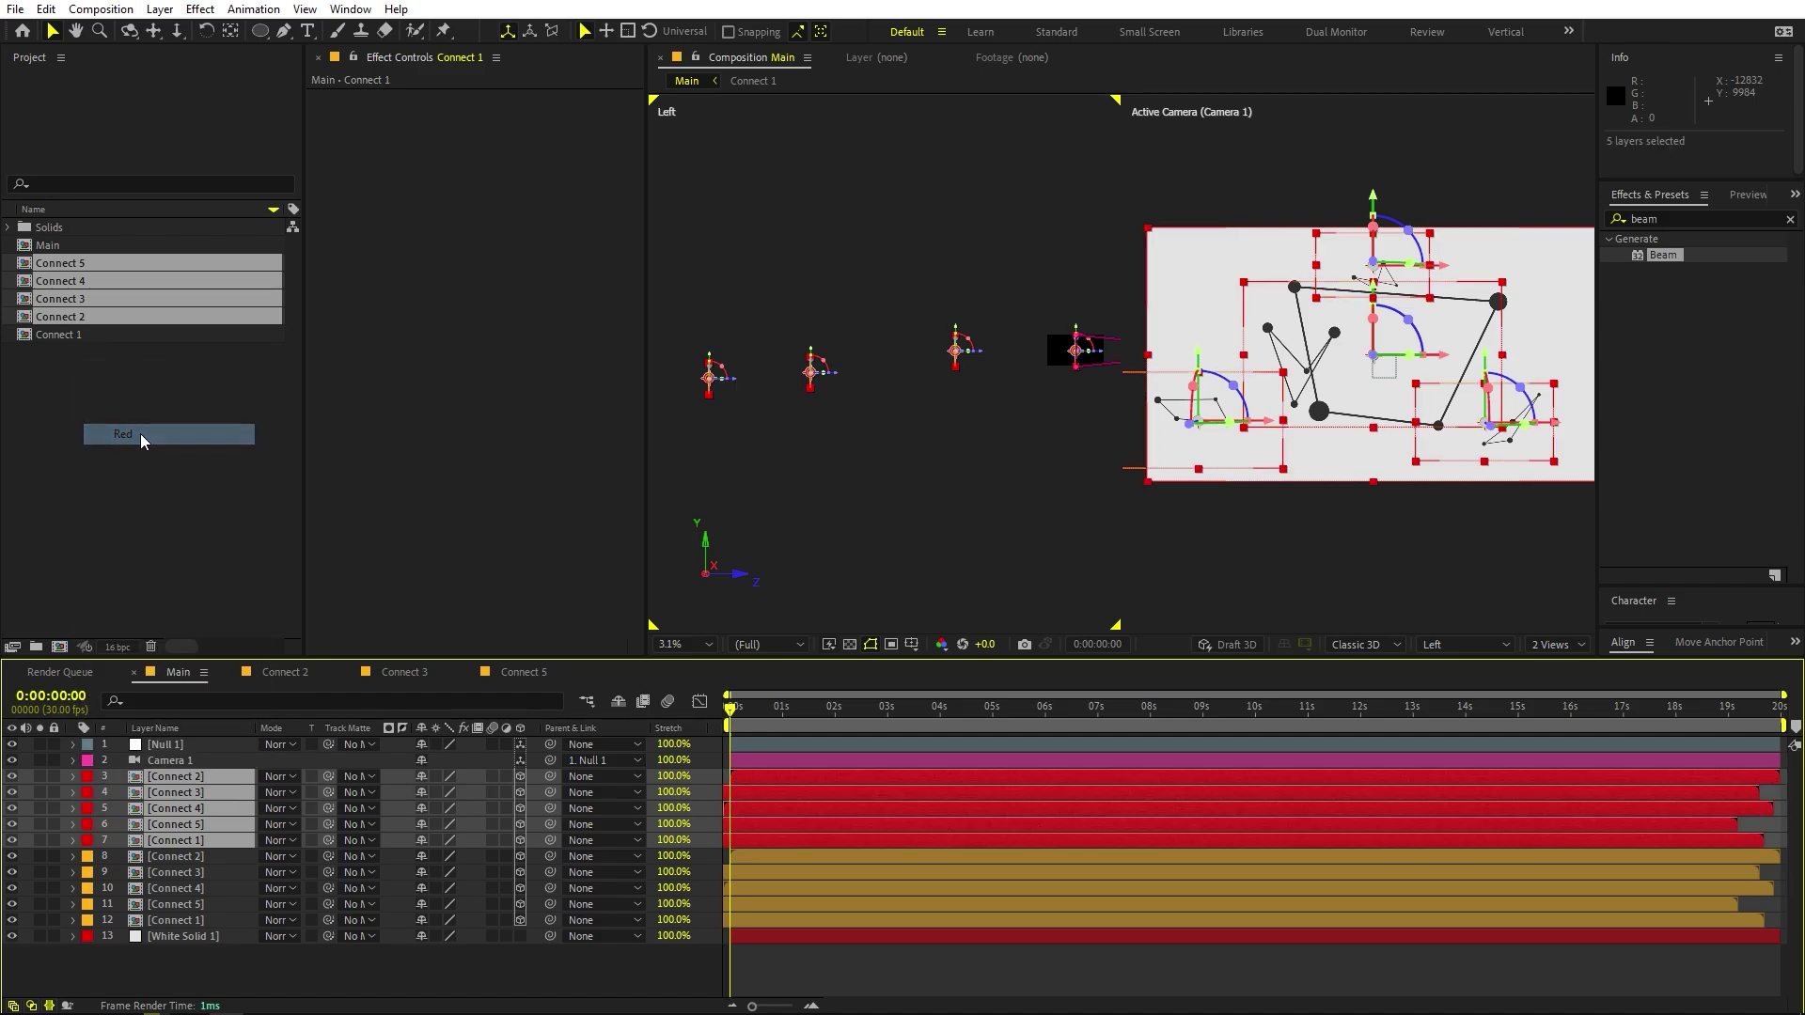
Shift the five red Connect copies 12 frames earlier and rotate them together around Z so they differ from the originals.
drag(769, 769, 747, 769)
key(r)
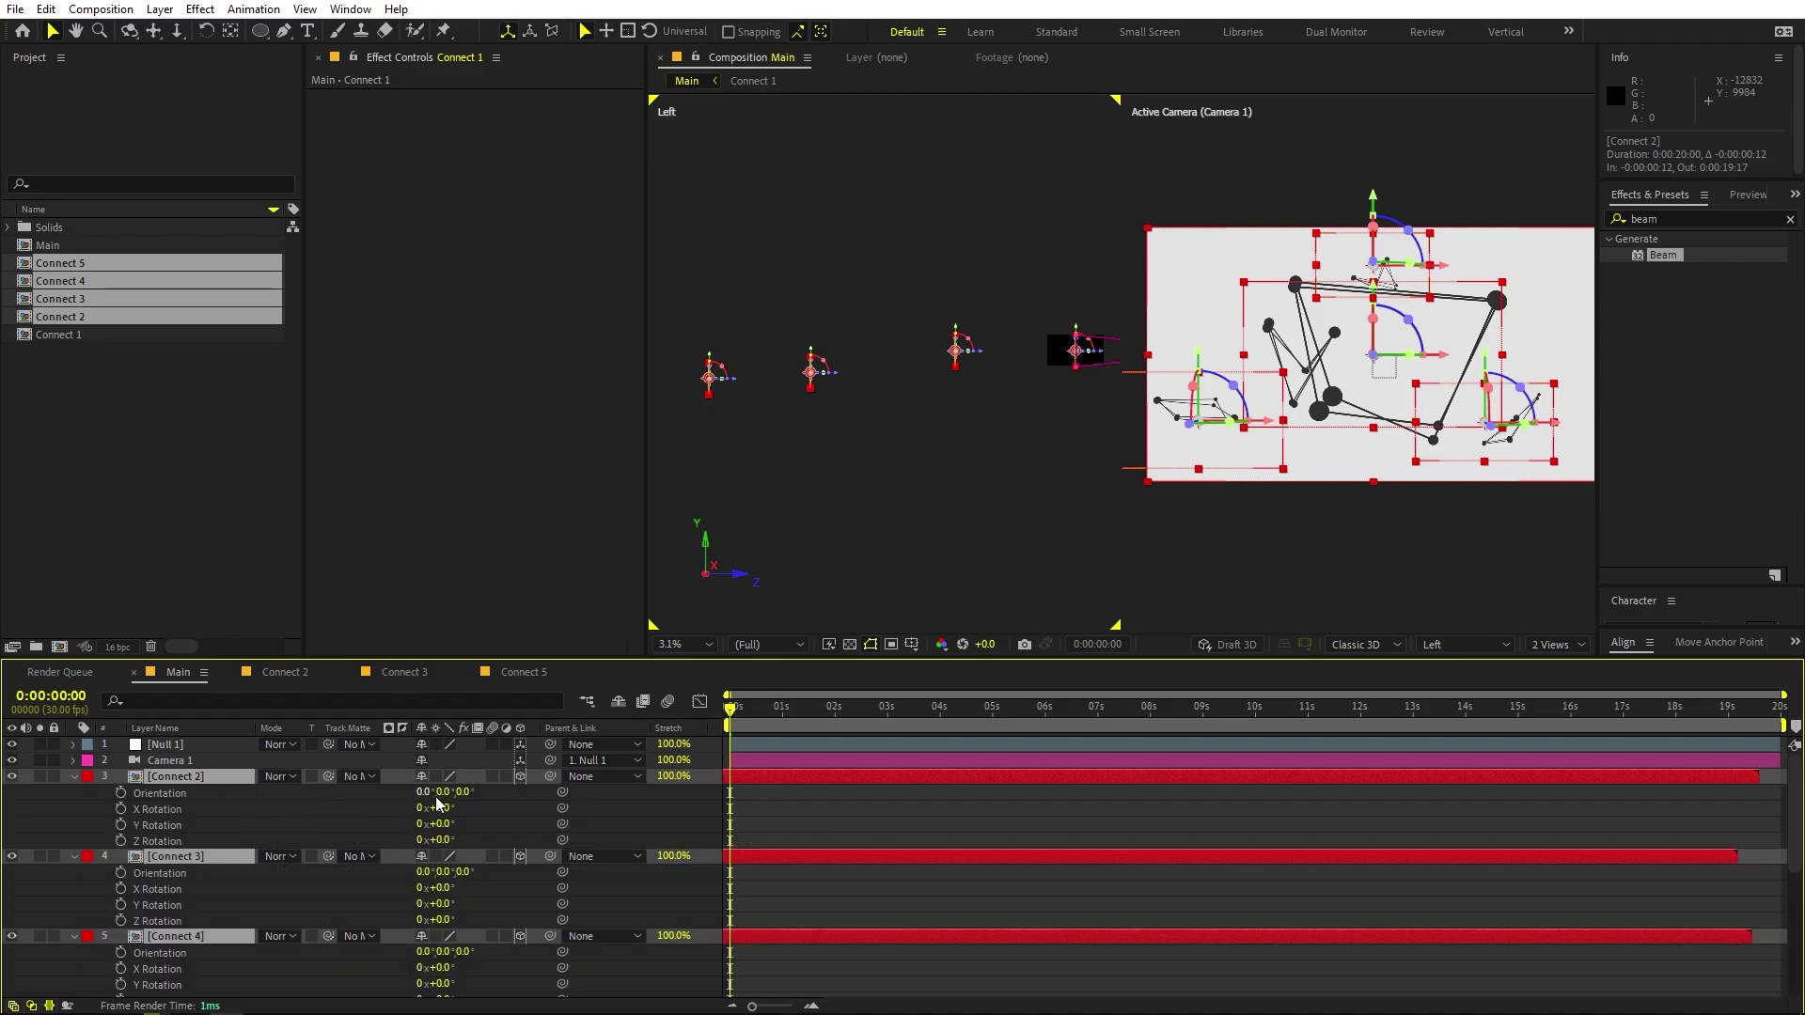
drag(442, 841, 457, 846)
click(75, 777)
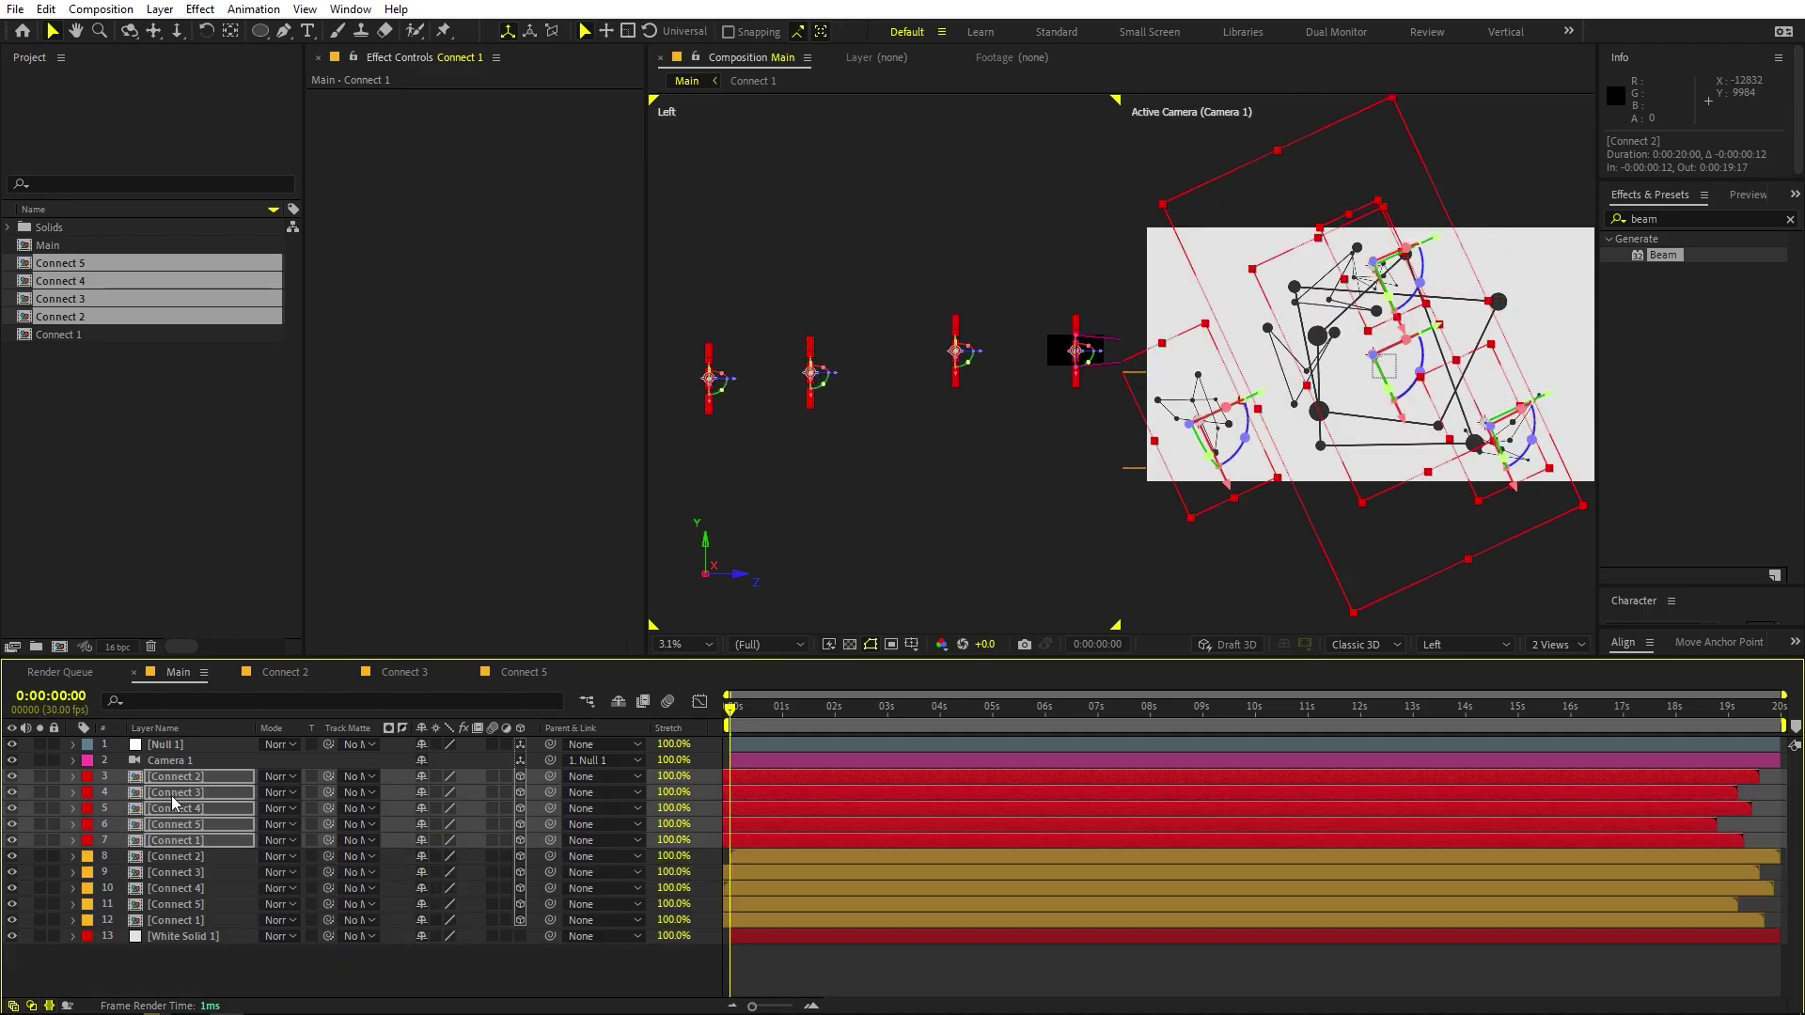
Move the red Connect 2 copy to the frame's upper left, at X about -2088 and Y about -47.
click(764, 867)
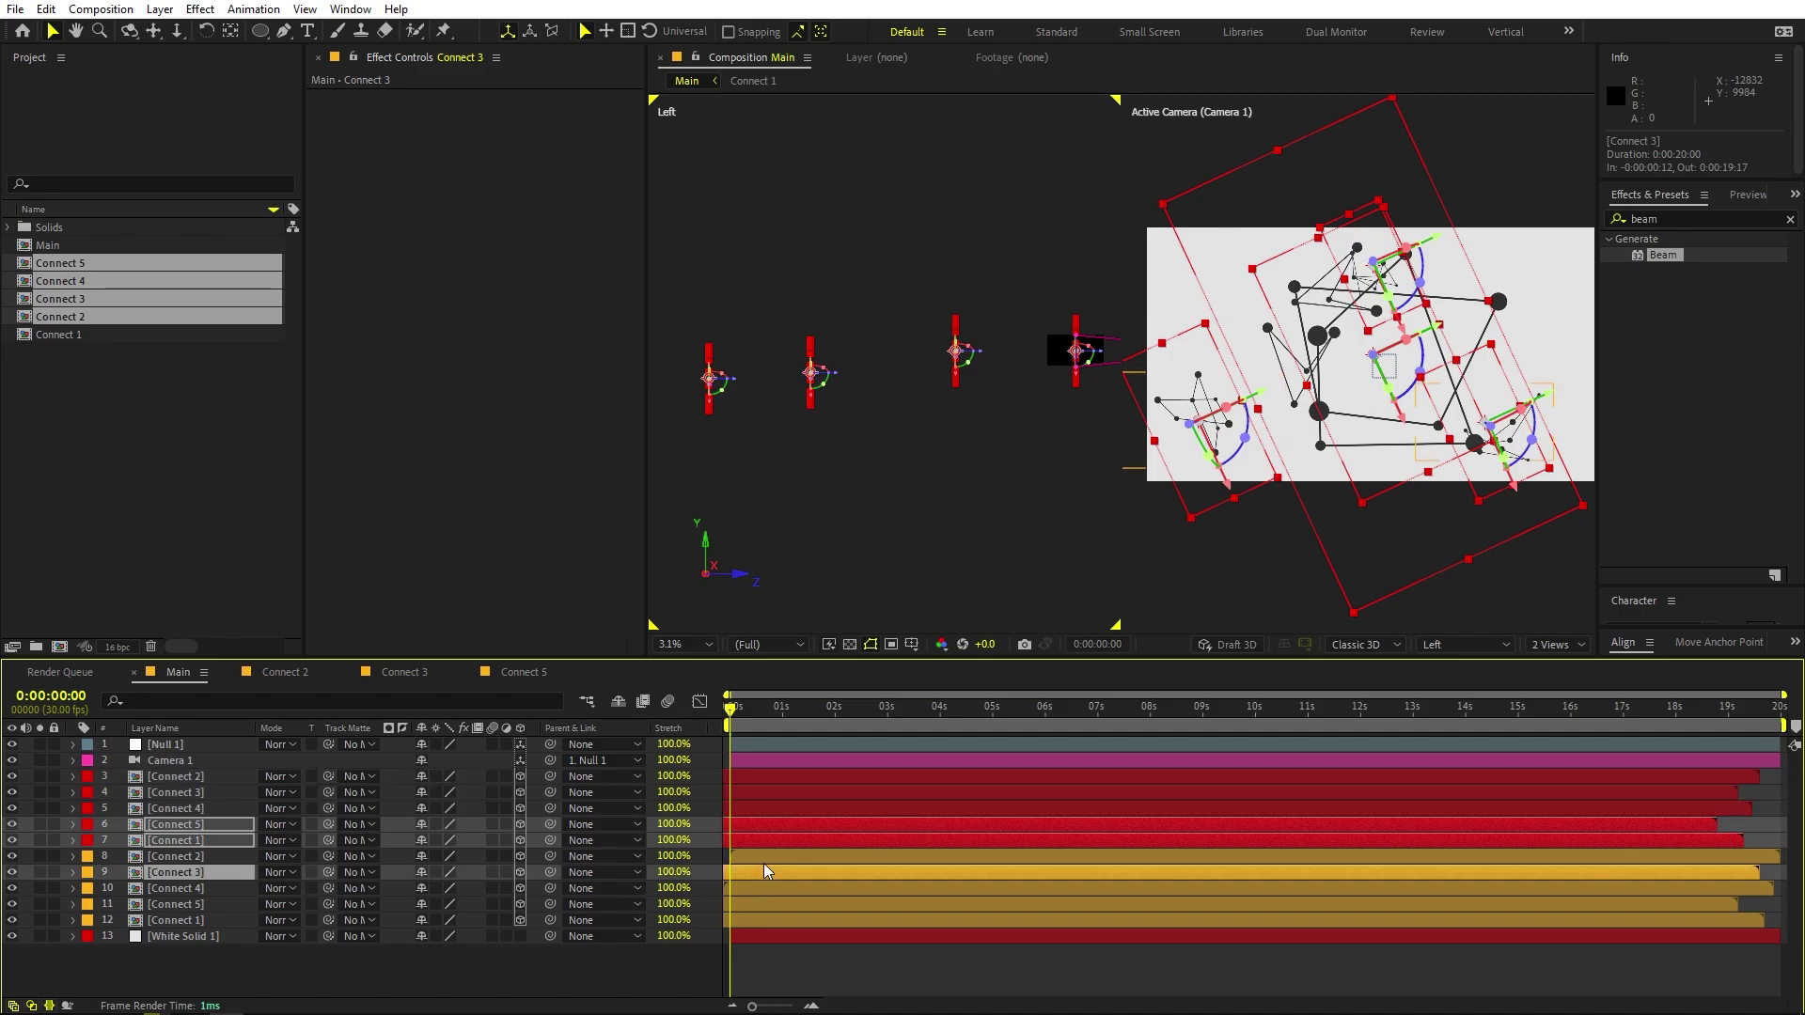
click(741, 774)
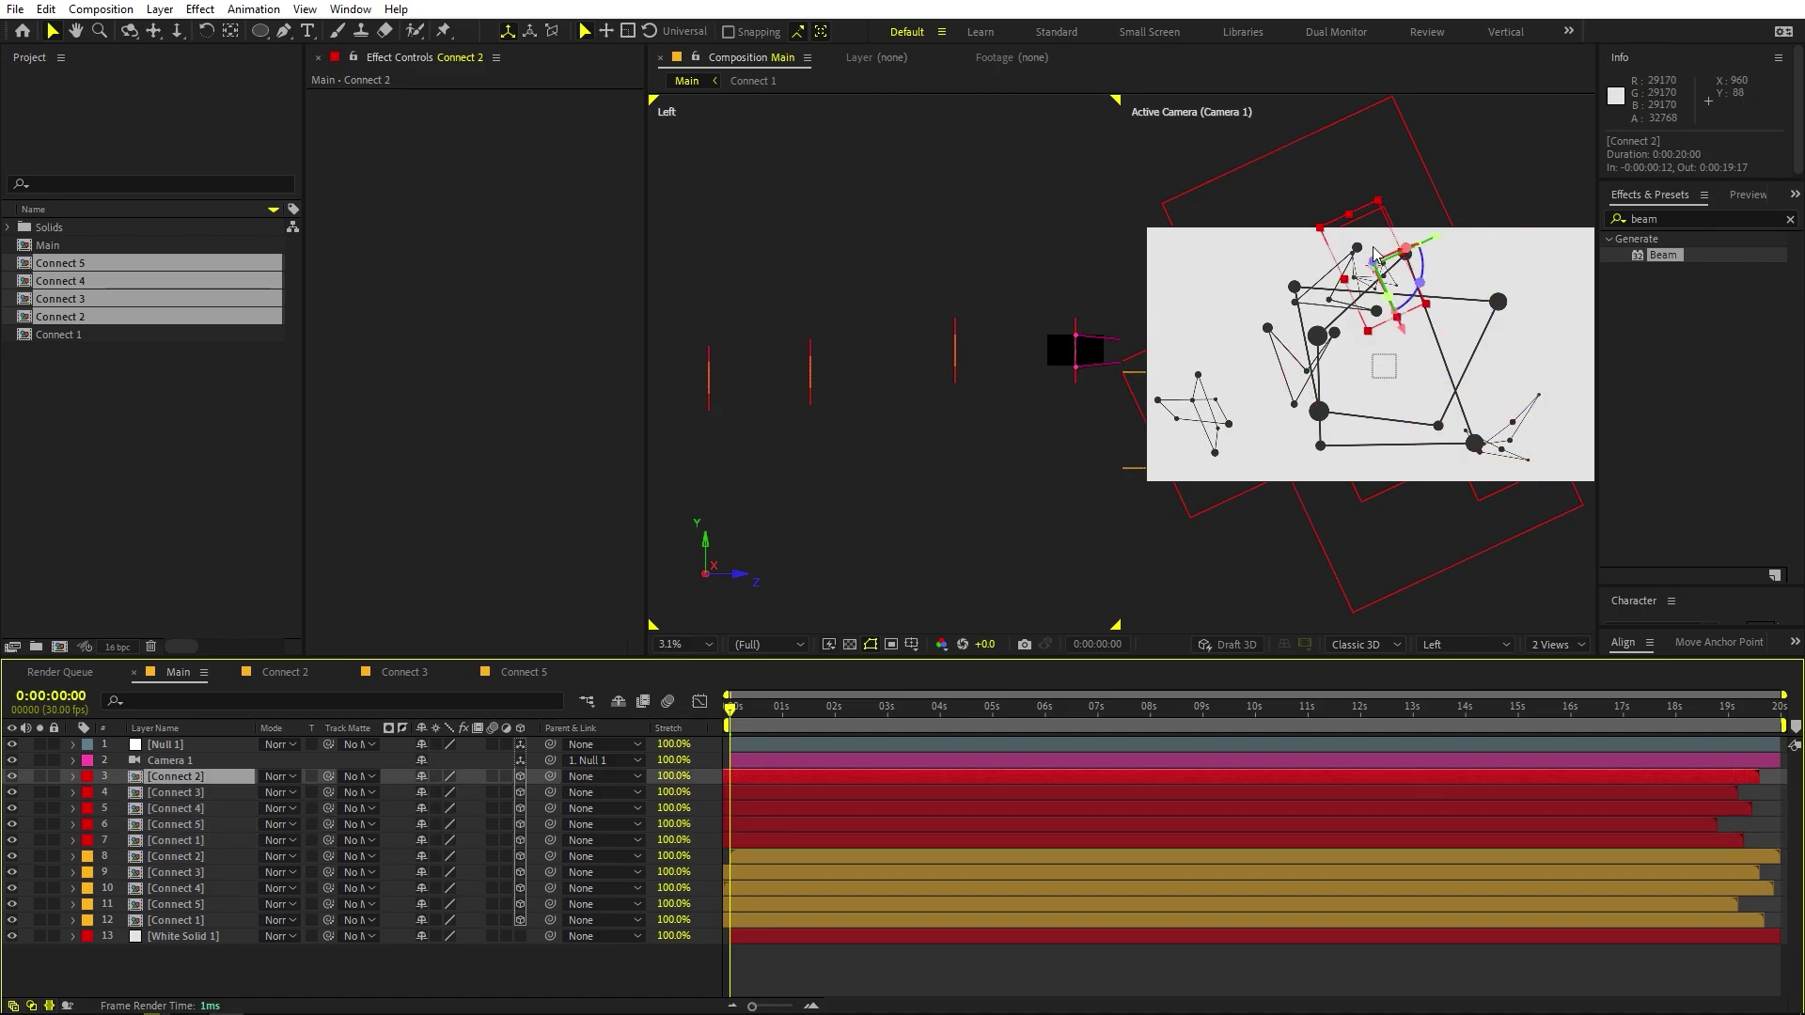
drag(1375, 254, 1196, 296)
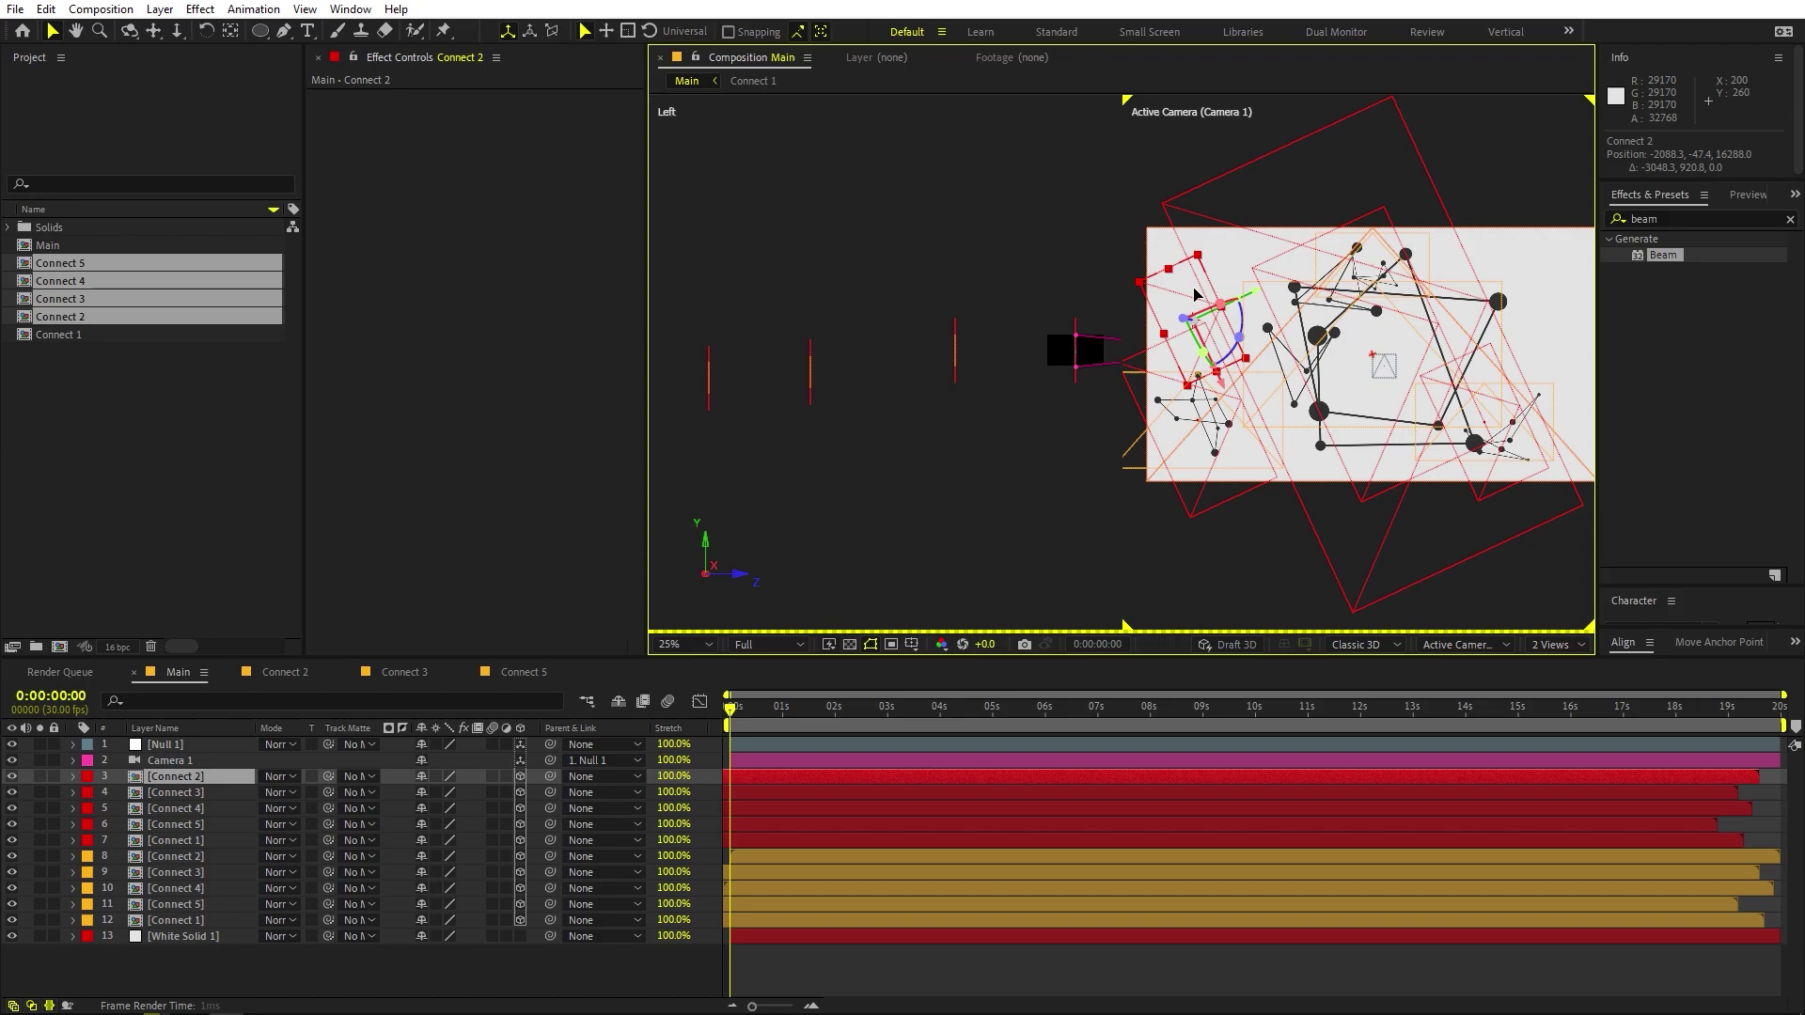
Push the red Connect 3 copy back to Z about 18752 and move it to the lower right, at about X 4251, Y 2119.
click(777, 799)
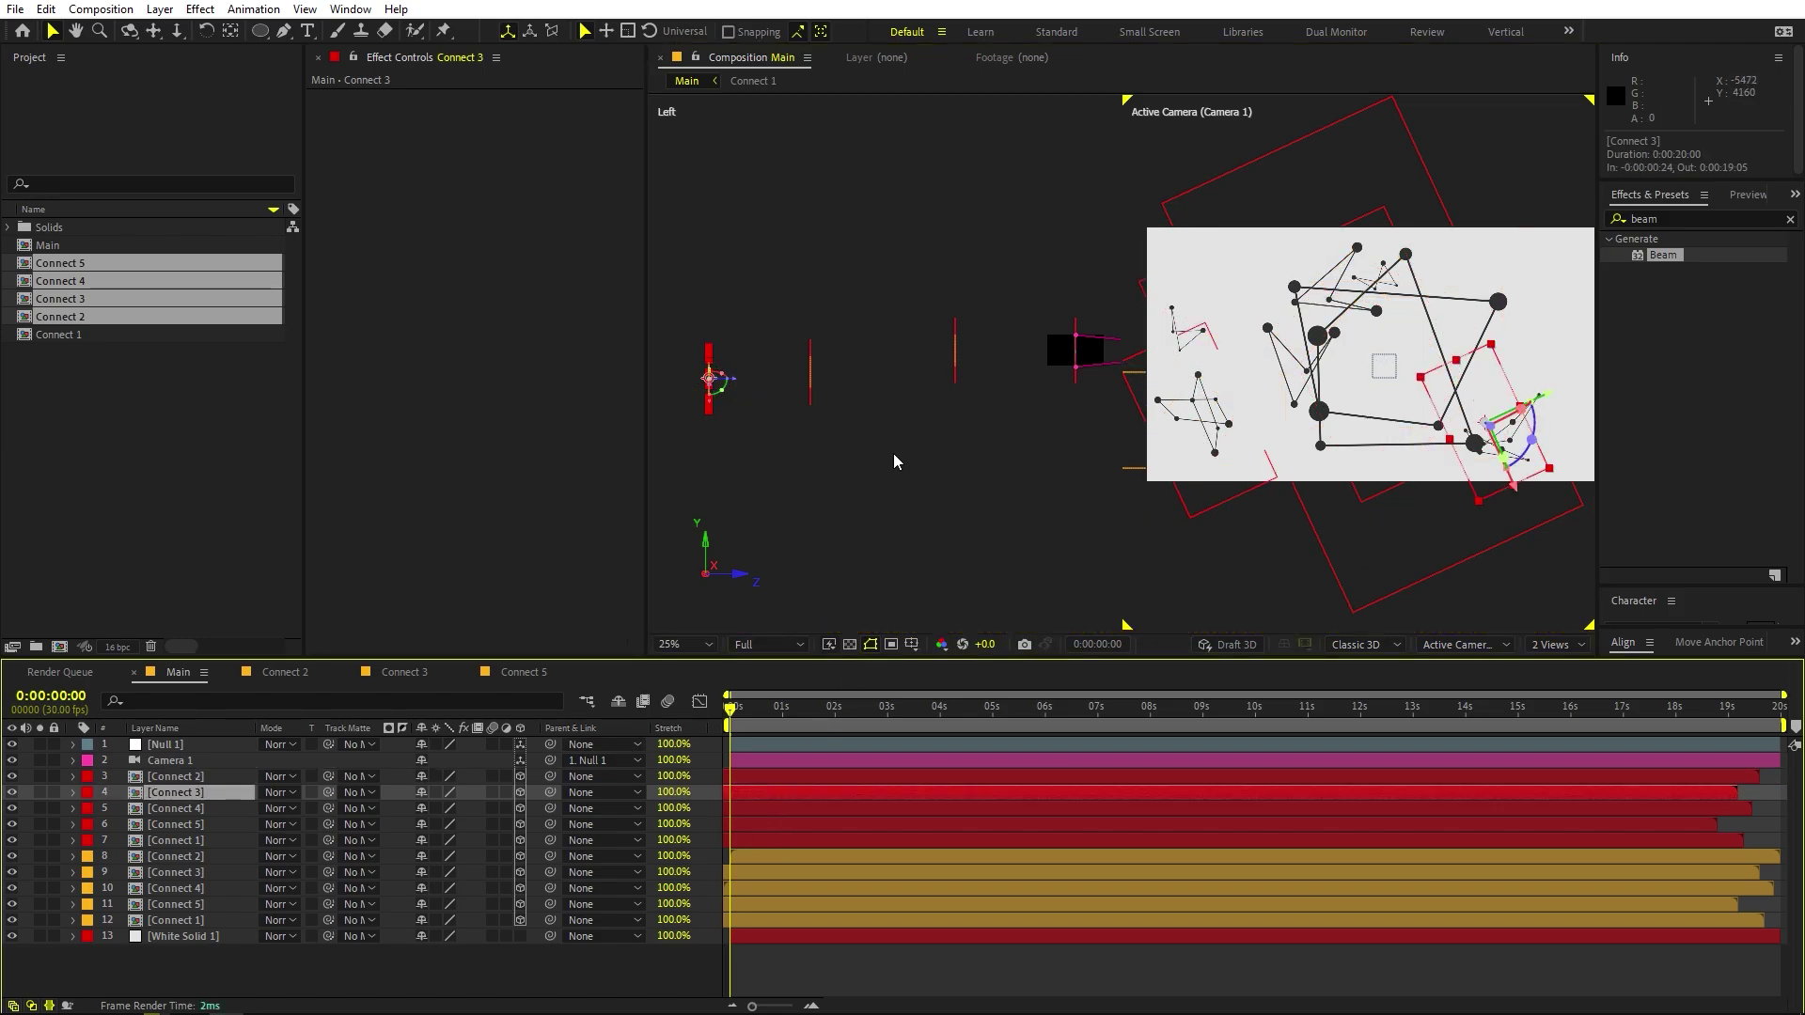
scroll(898, 432, down, 6)
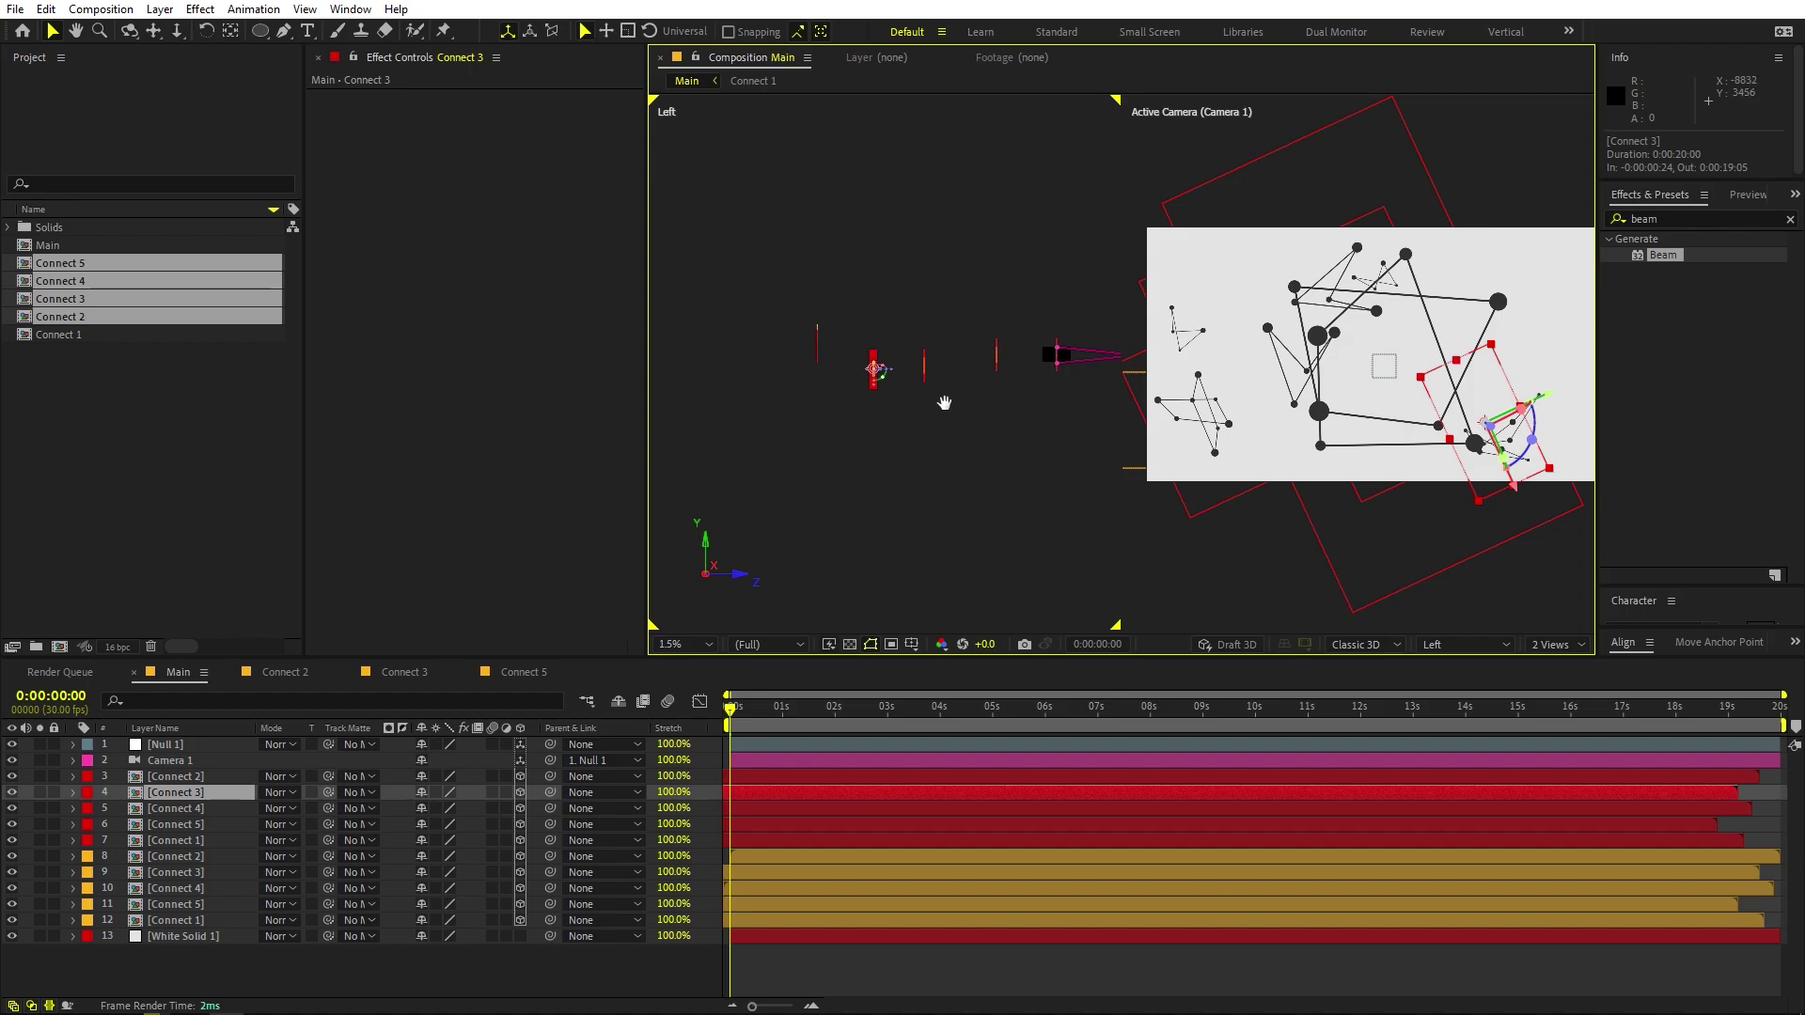
key(h)
key(v)
drag(892, 376, 799, 376)
drag(1460, 364, 1552, 400)
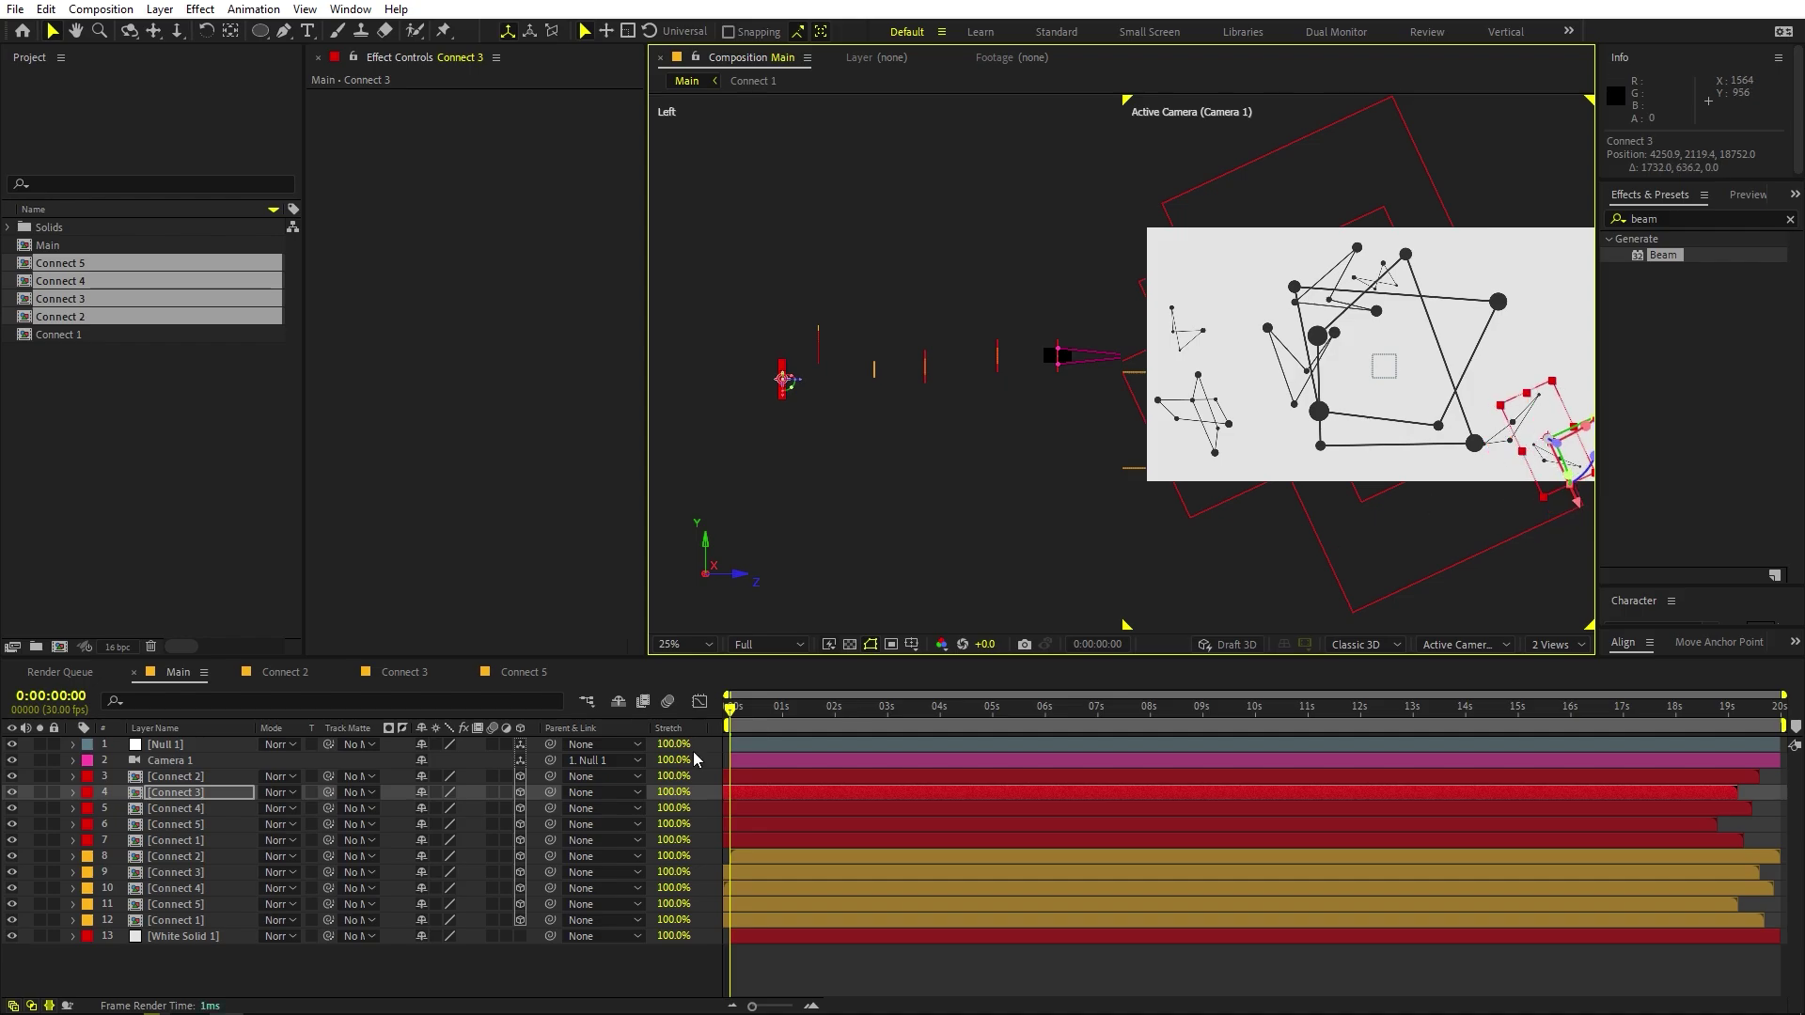
Move the red Connect 4 copy to the frame's upper right and the red Connect 5 copy slightly deeper at the lower left.
click(753, 805)
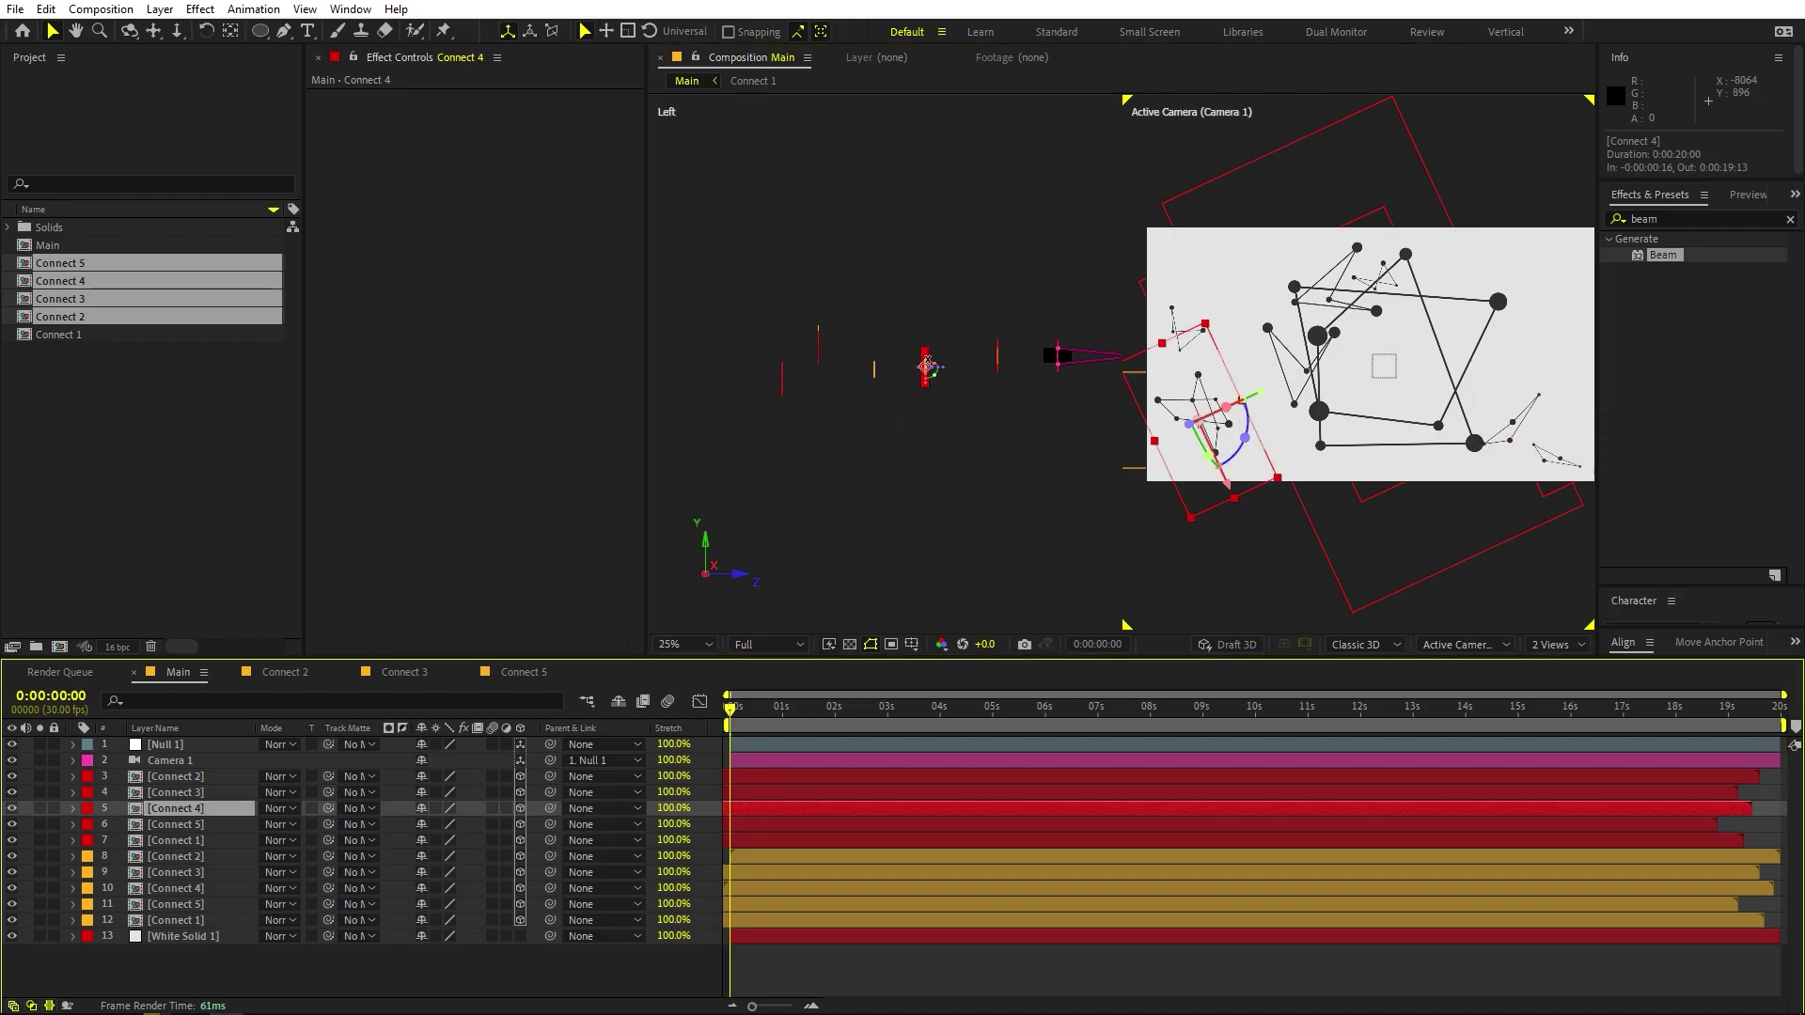
drag(1222, 423, 1263, 409)
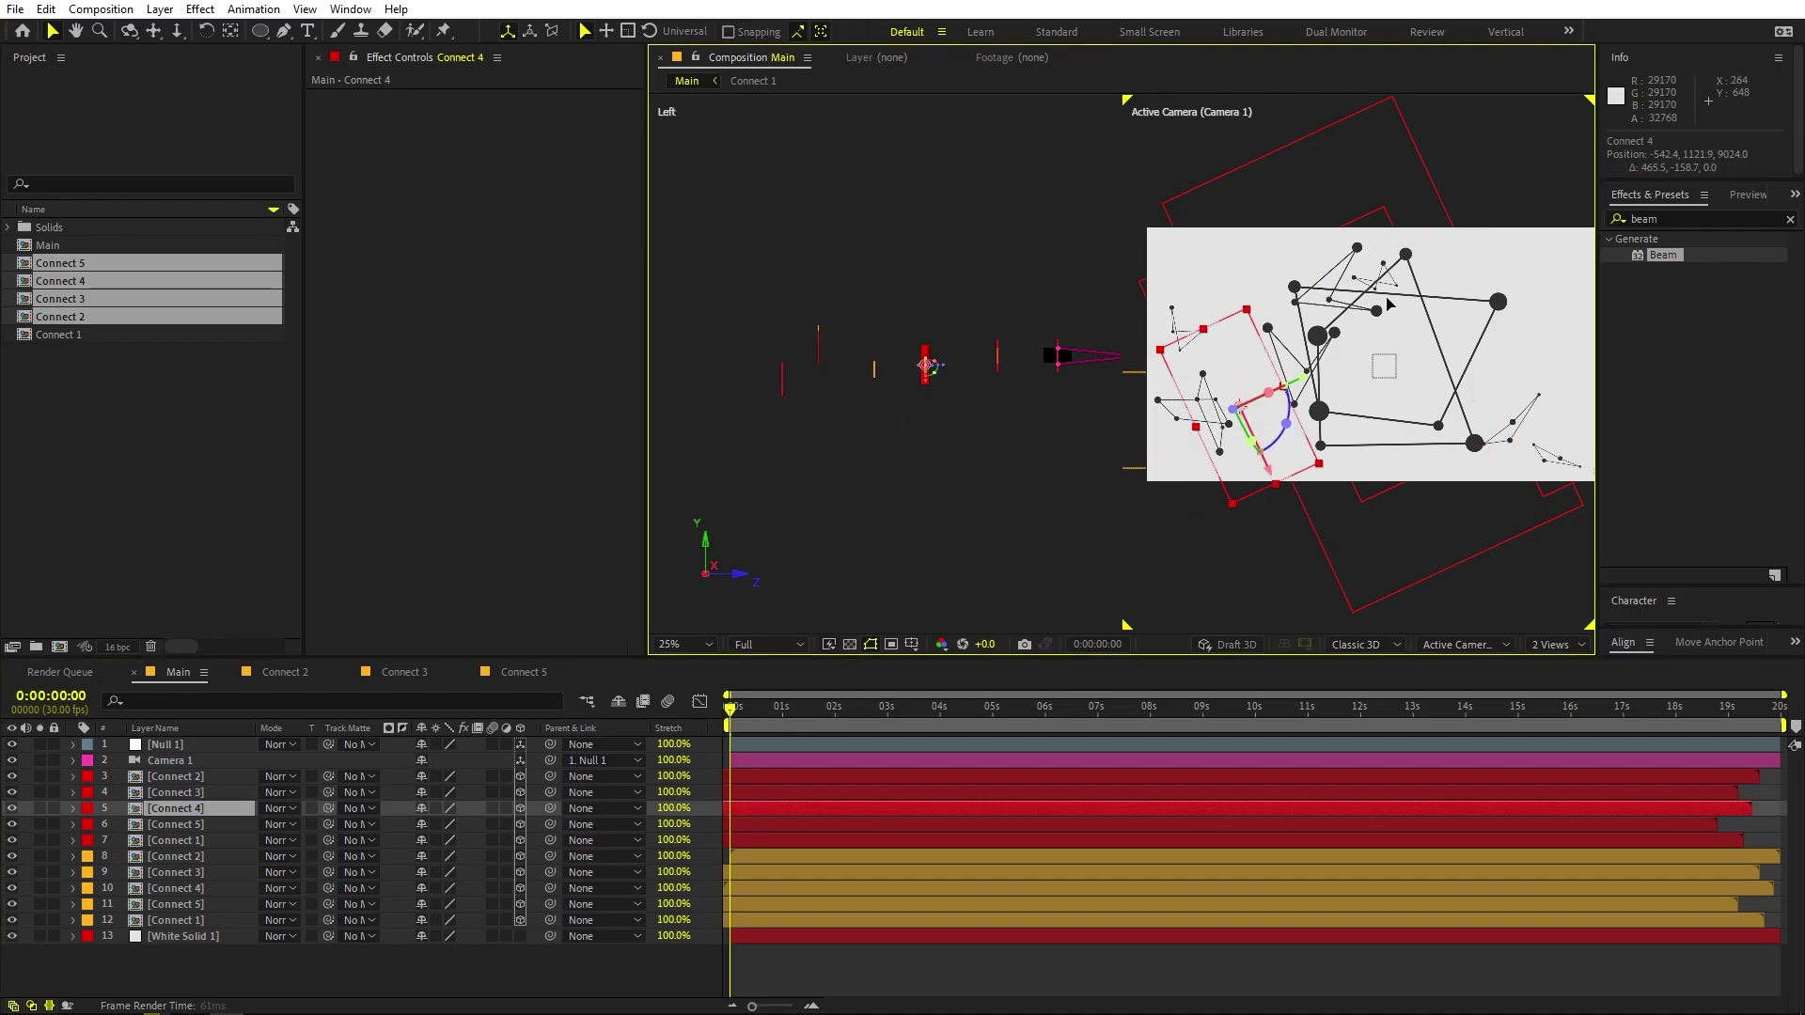
drag(1388, 303, 1621, 218)
Push the red Connect 1 copy behind all other layers and shift it and the red Connect 5 copy several seconds earlier.
click(909, 842)
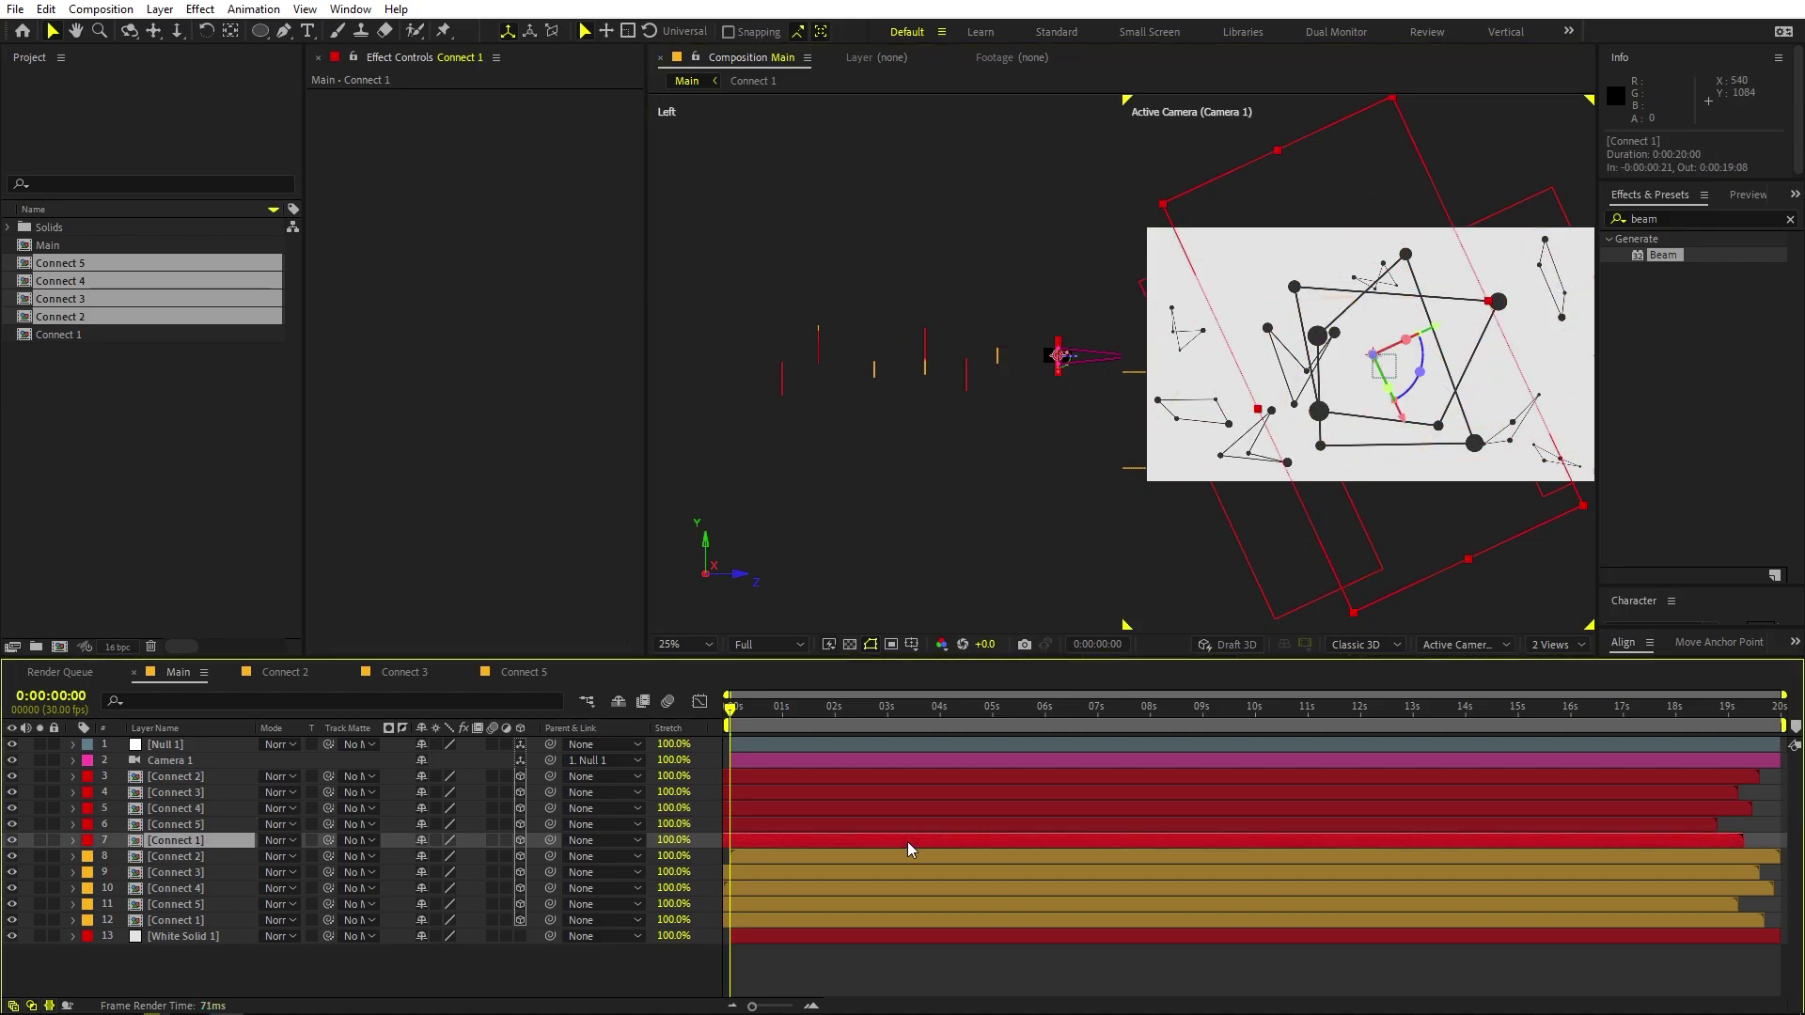
key(space)
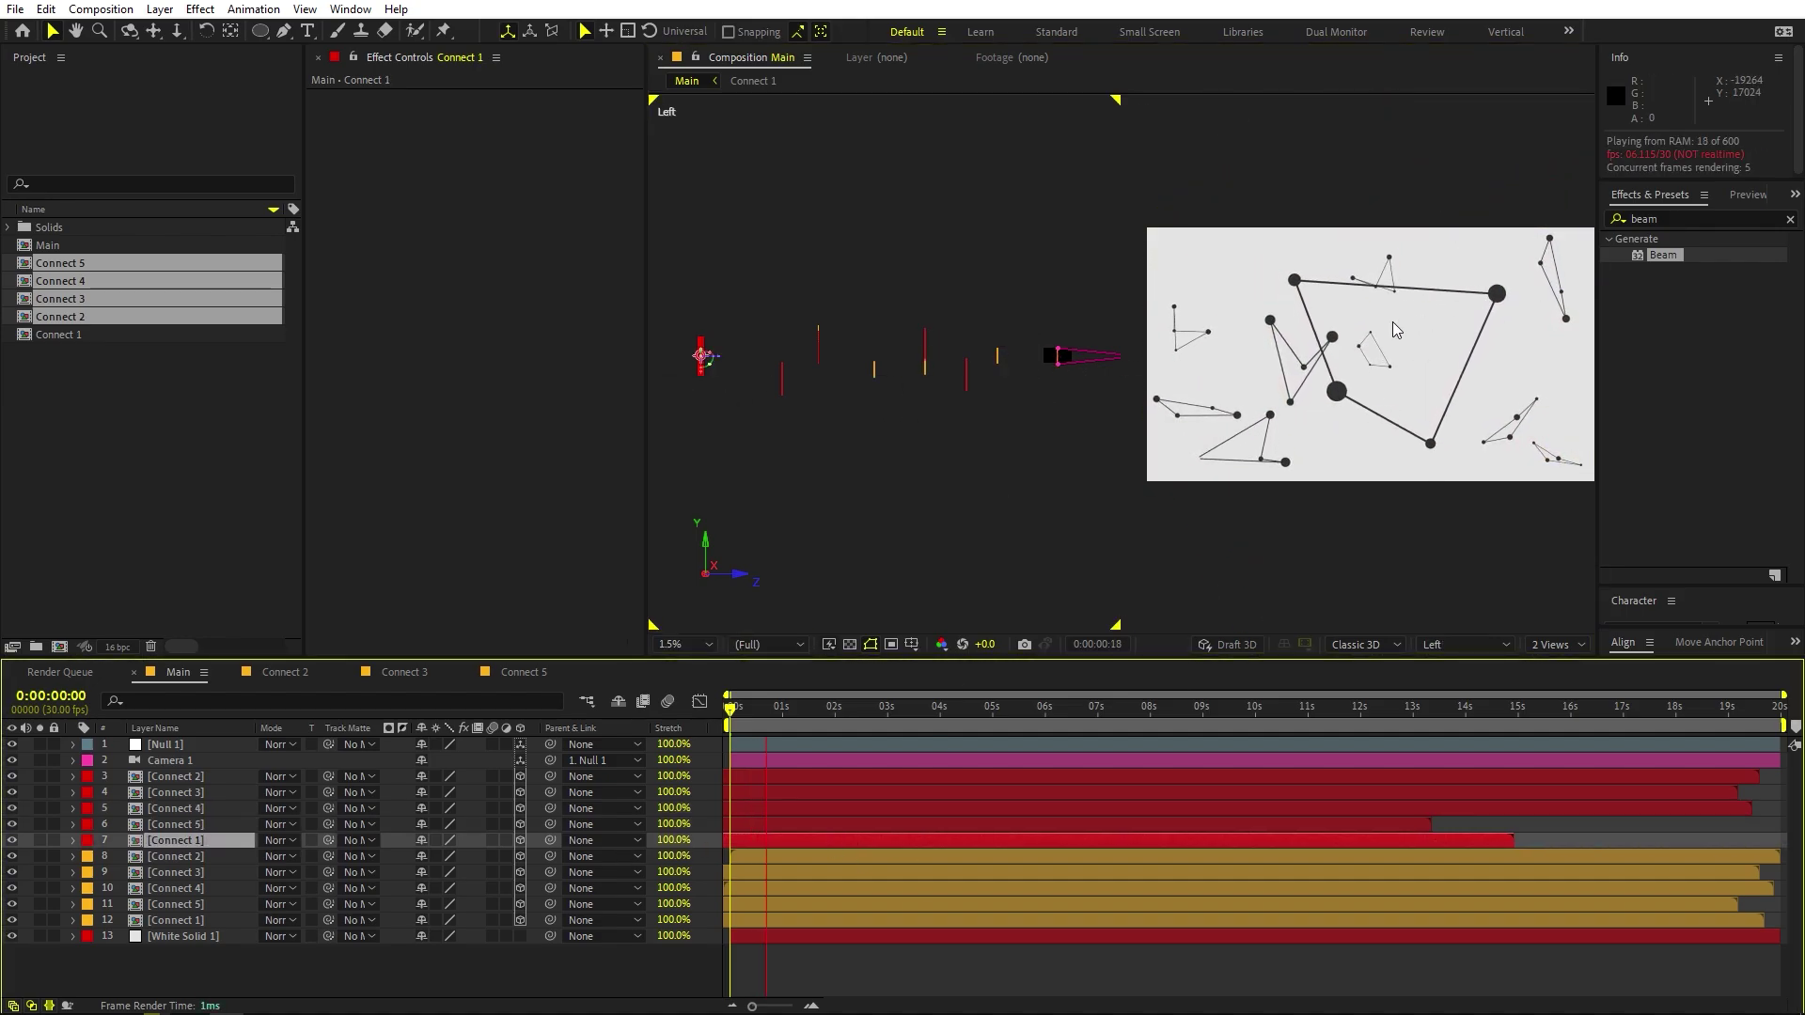
key(space)
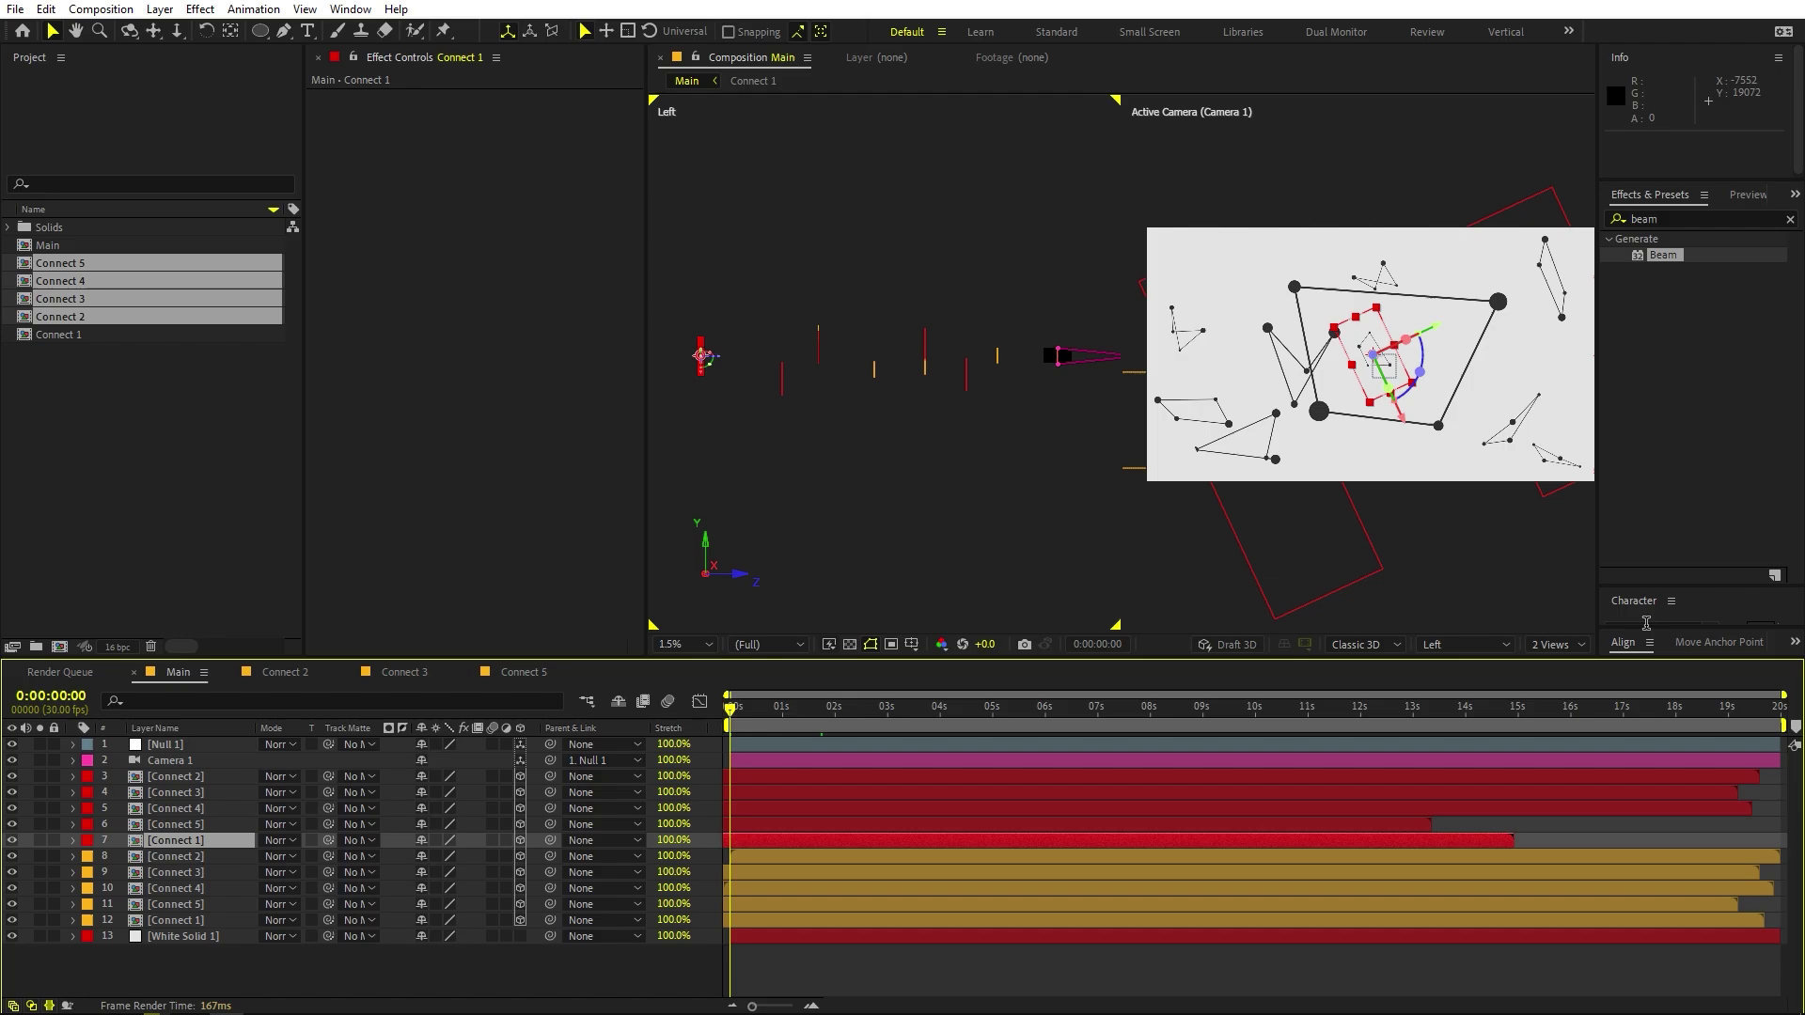
Show only the Active Camera view, fitted up to 100%, and select Null 1.
click(1557, 645)
click(1562, 661)
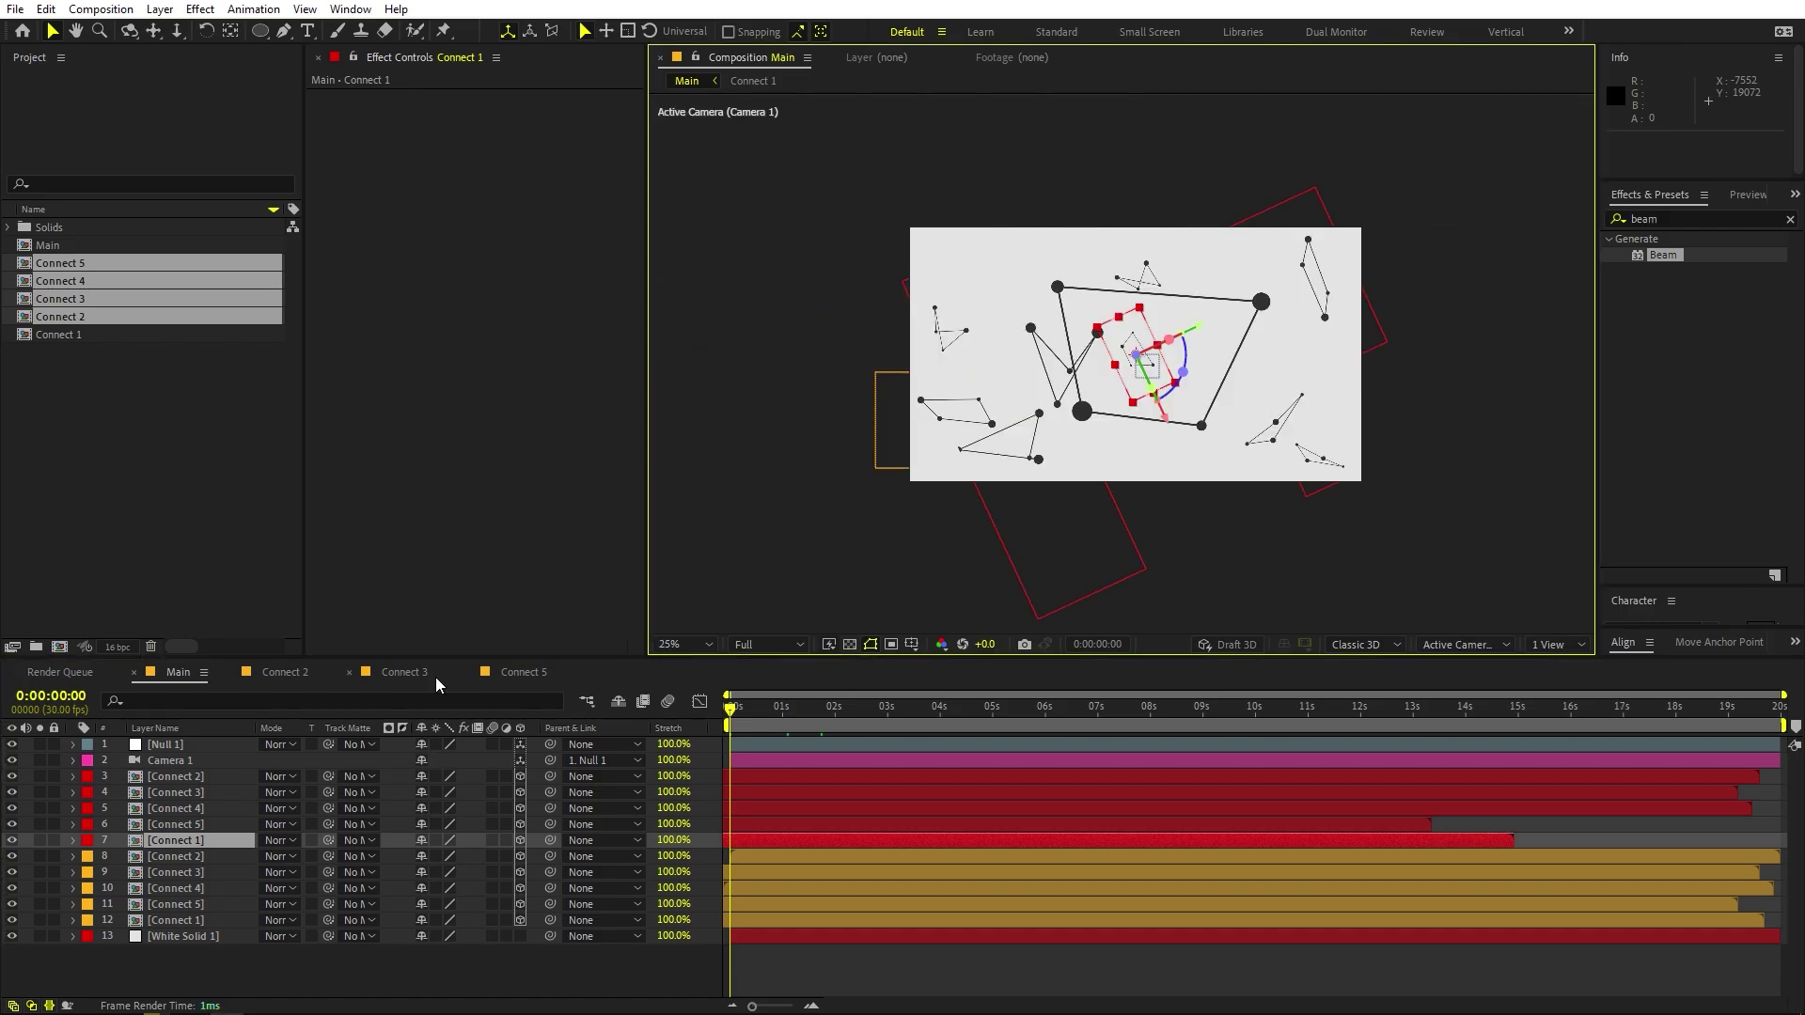
click(155, 745)
click(684, 645)
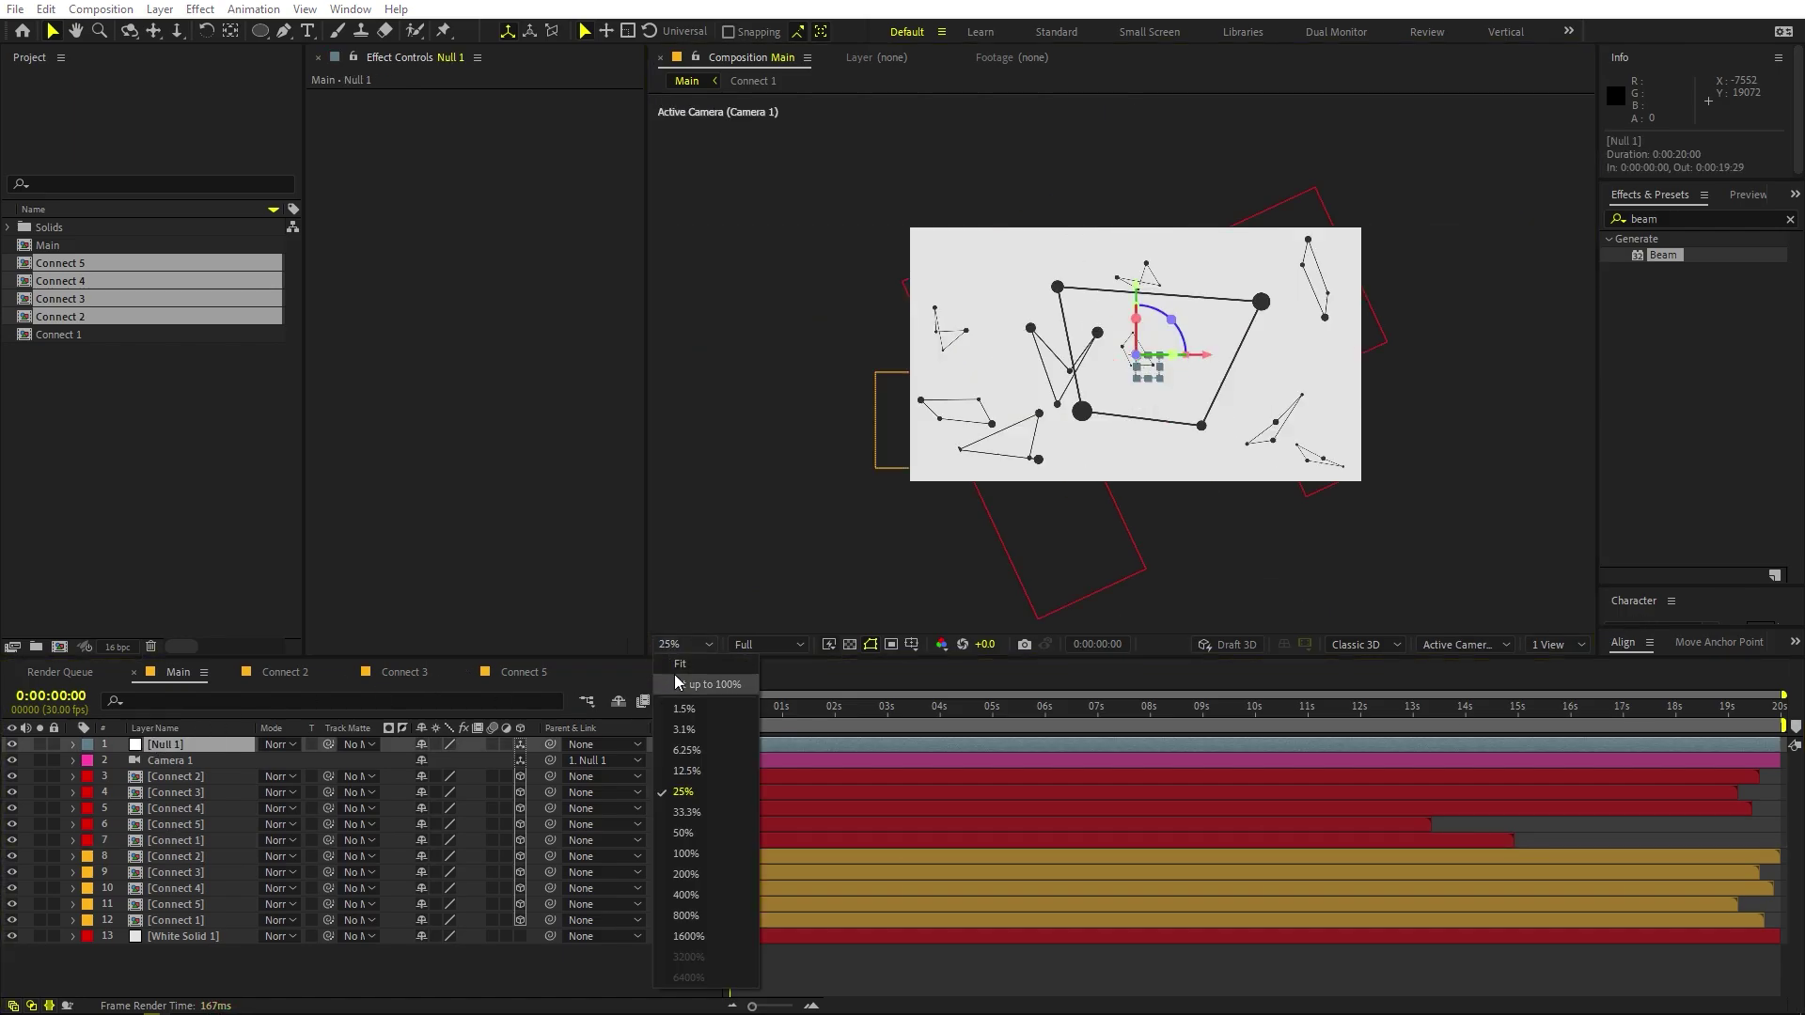
click(695, 679)
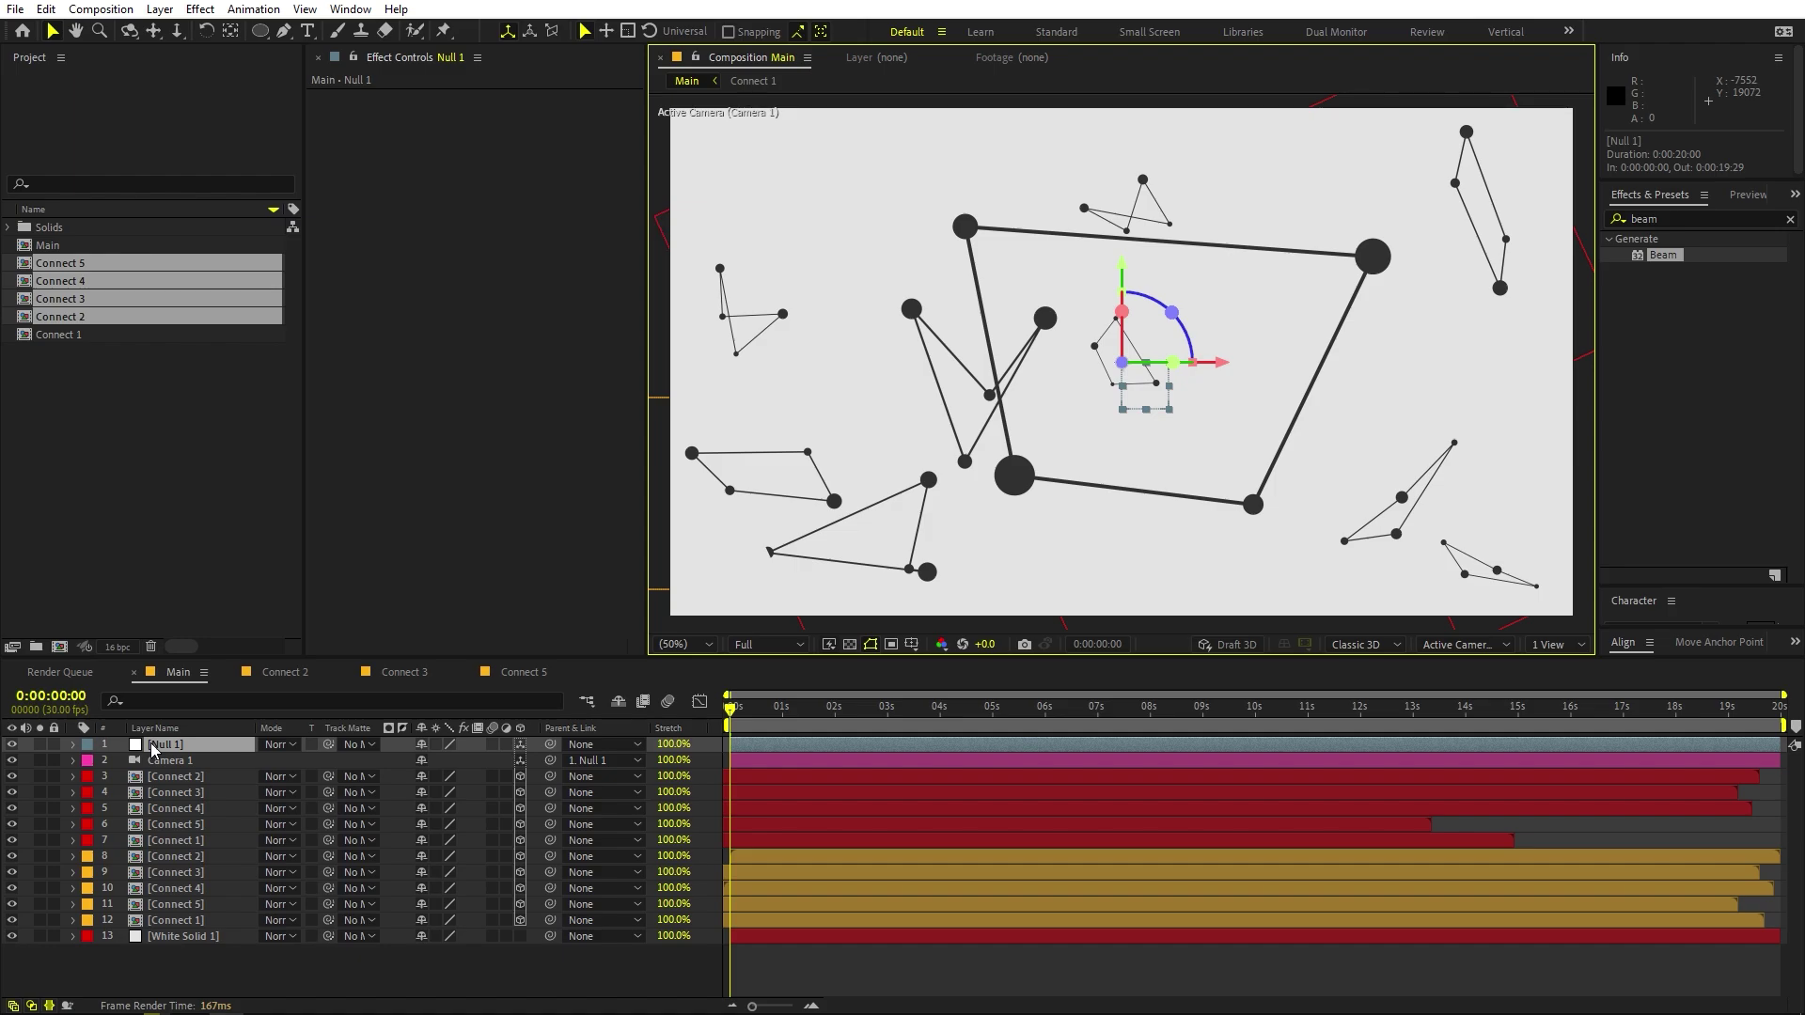
Set starting Position and Z Rotation keyframes on Null 1 at 0 seconds and display only its keyframed properties.
key(p)
click(121, 761)
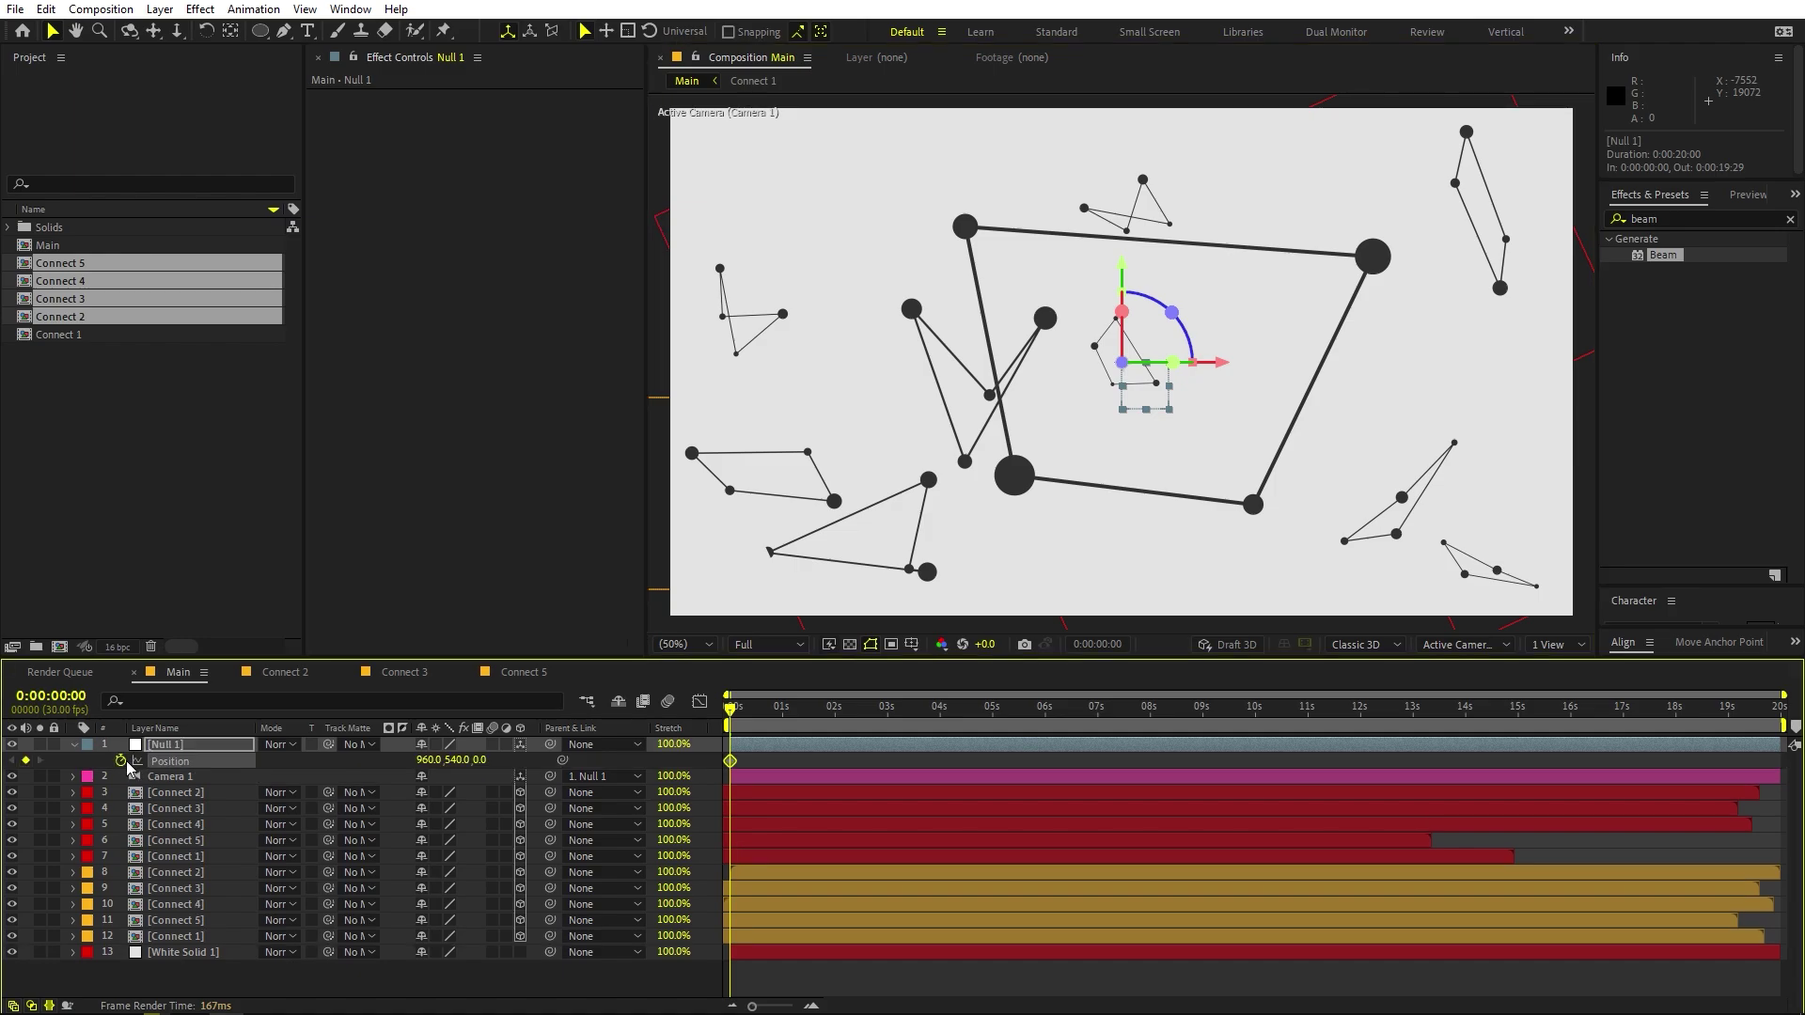
key(r)
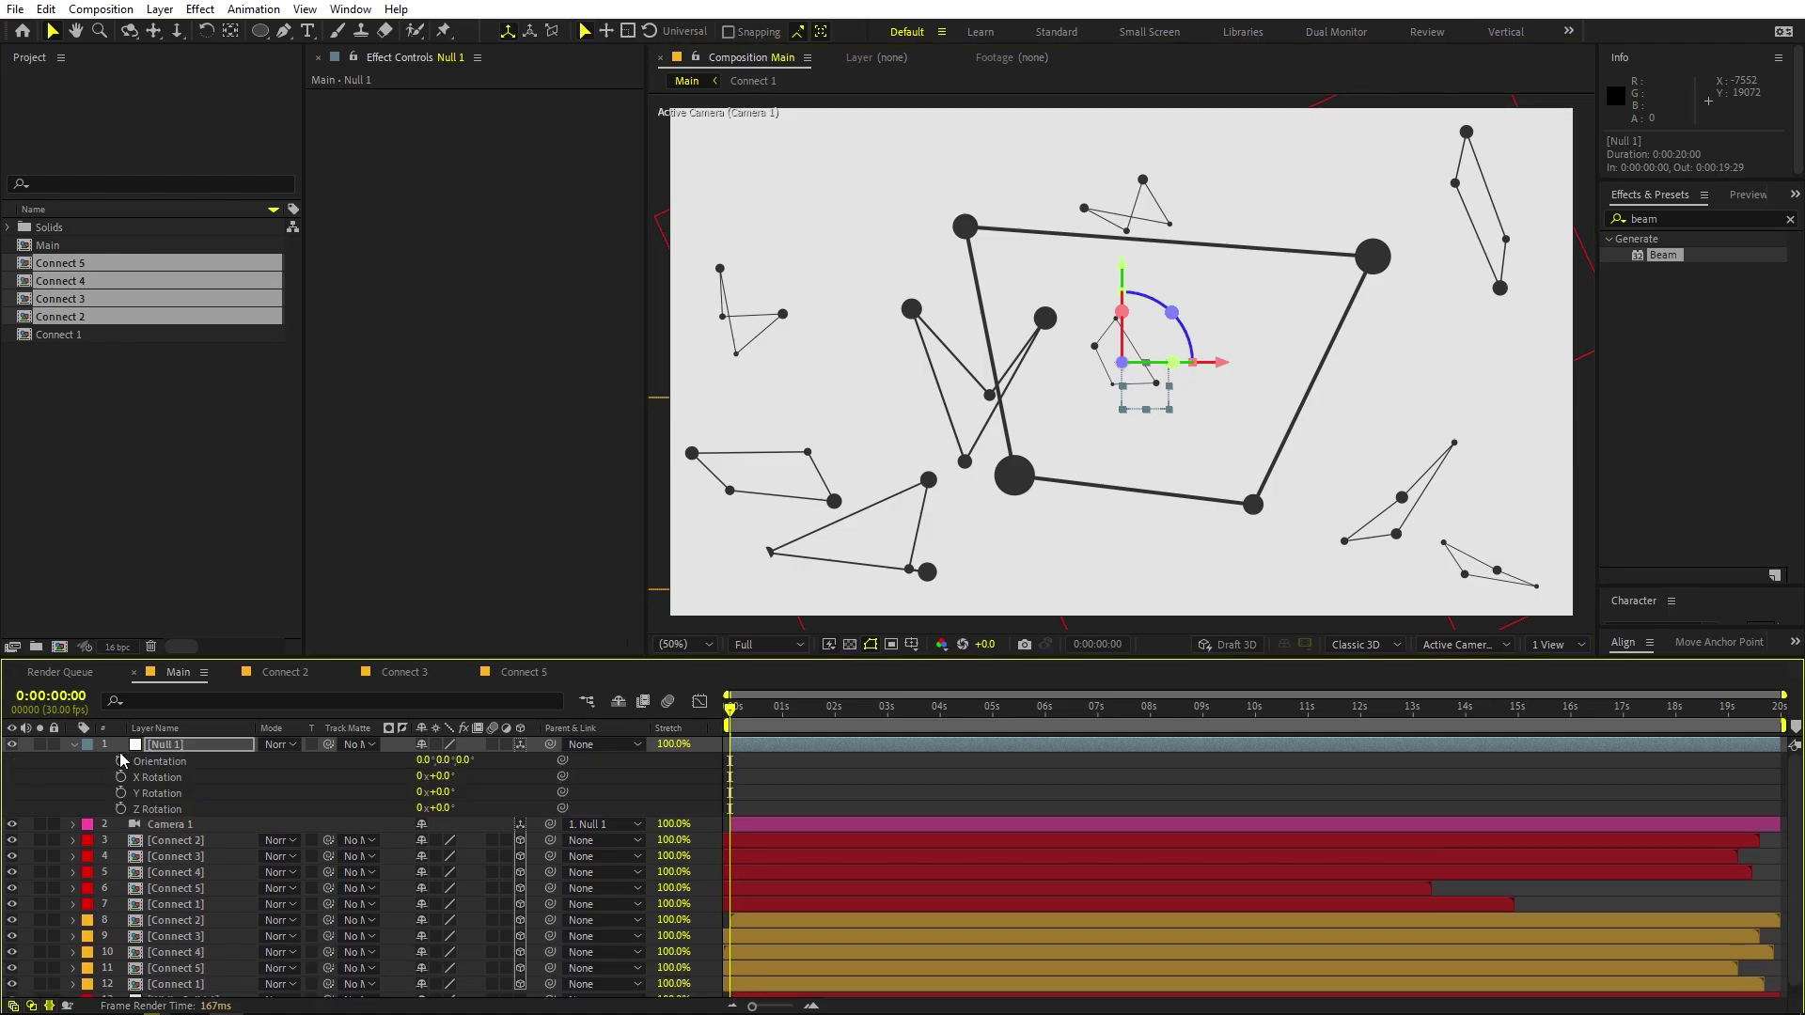
click(120, 809)
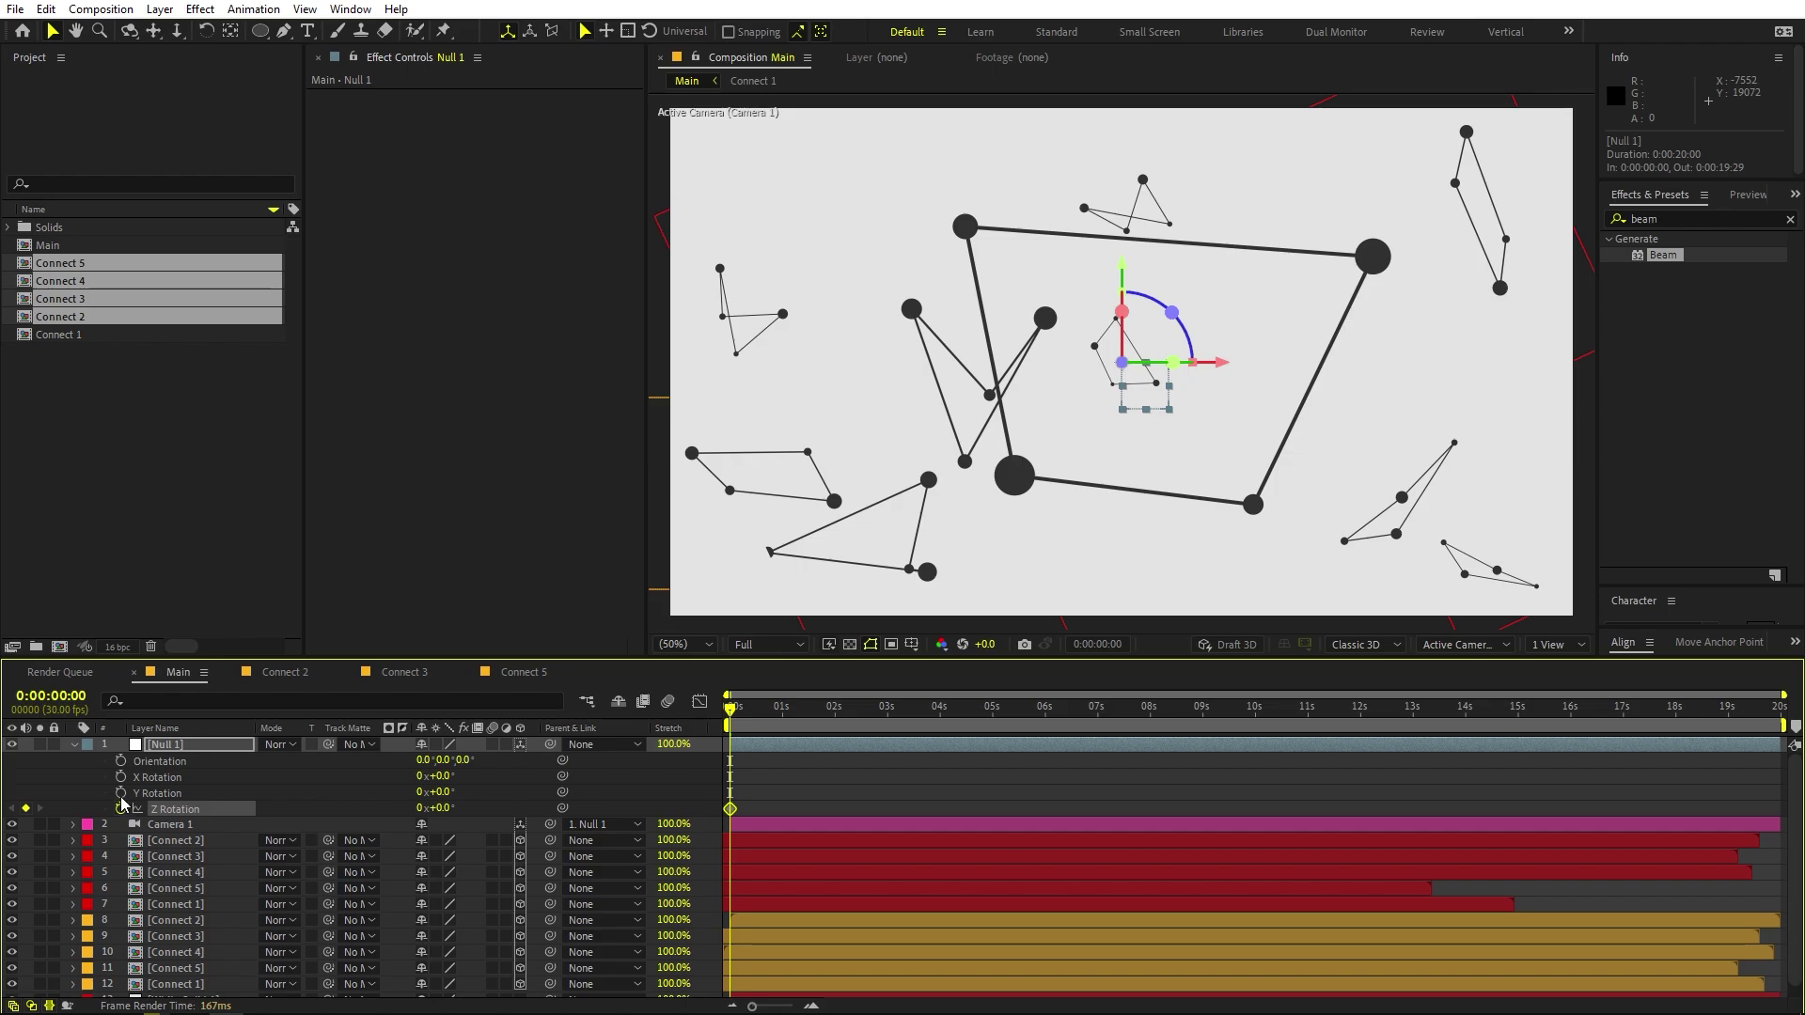
key(u)
click(780, 767)
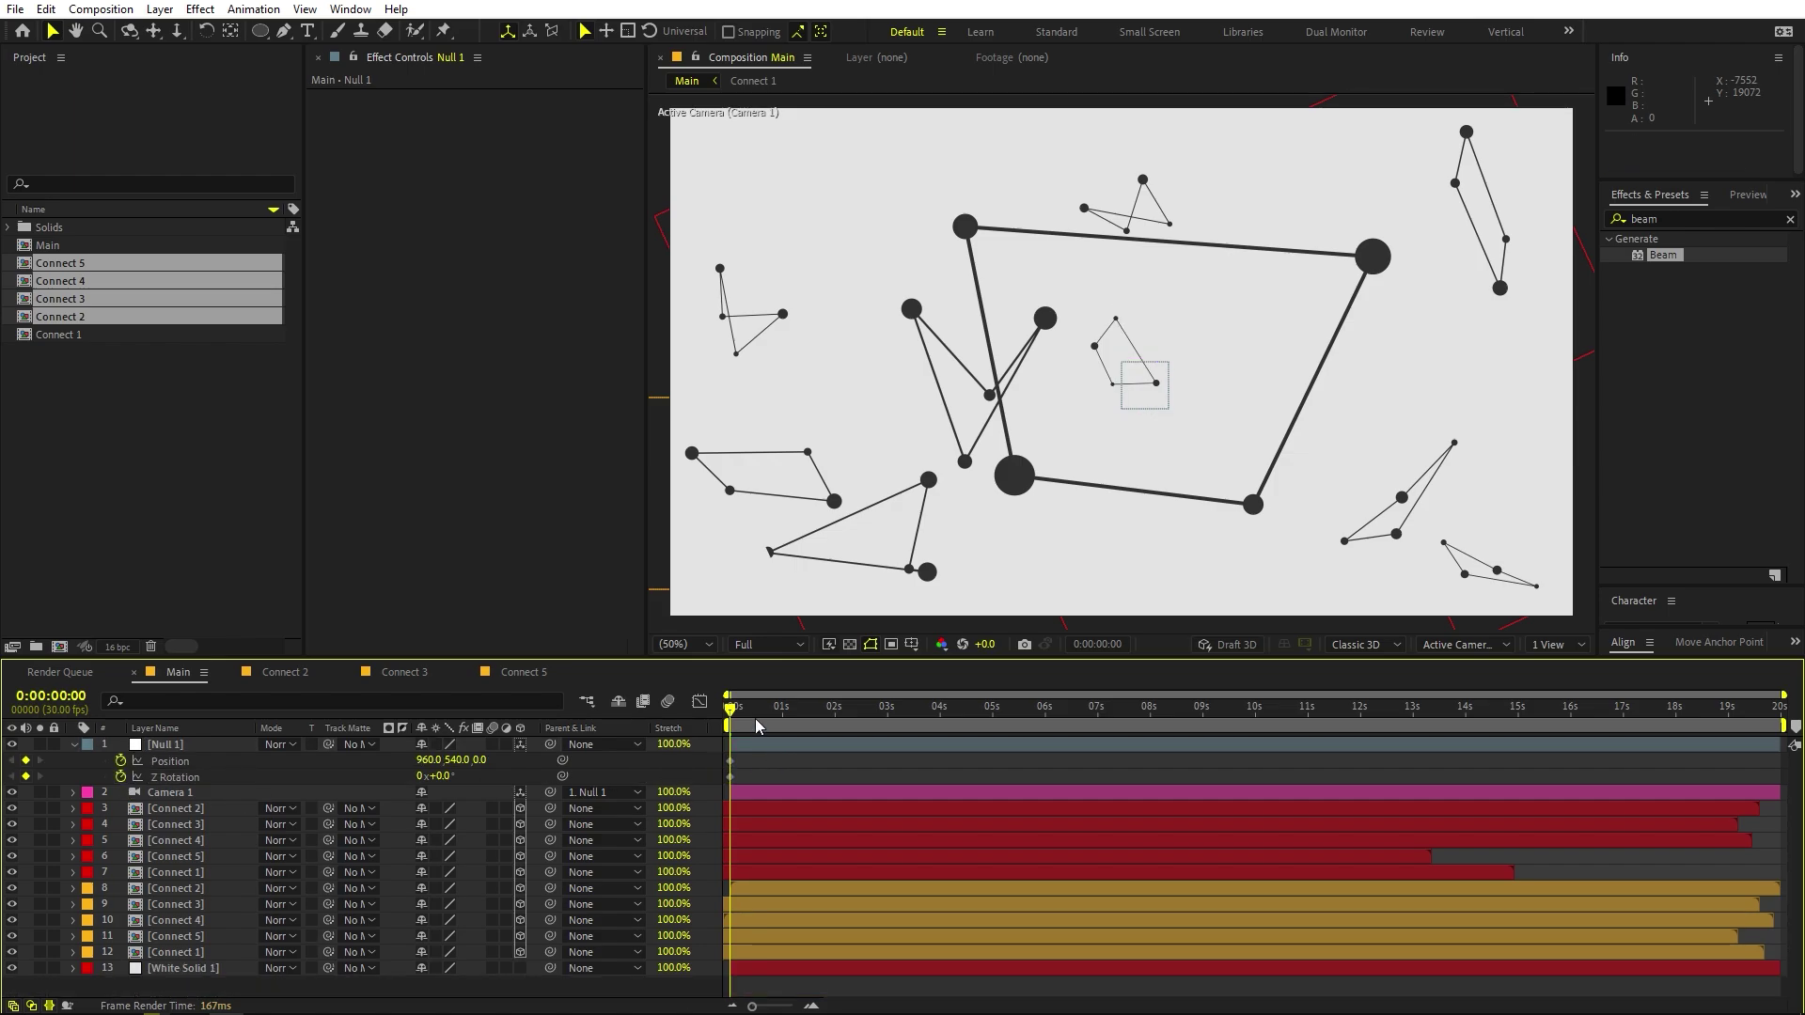
At 0:00:06:02, set Null 1's Z position to 29292 so the camera flies past all the Connect layers.
drag(760, 726, 995, 735)
key(space)
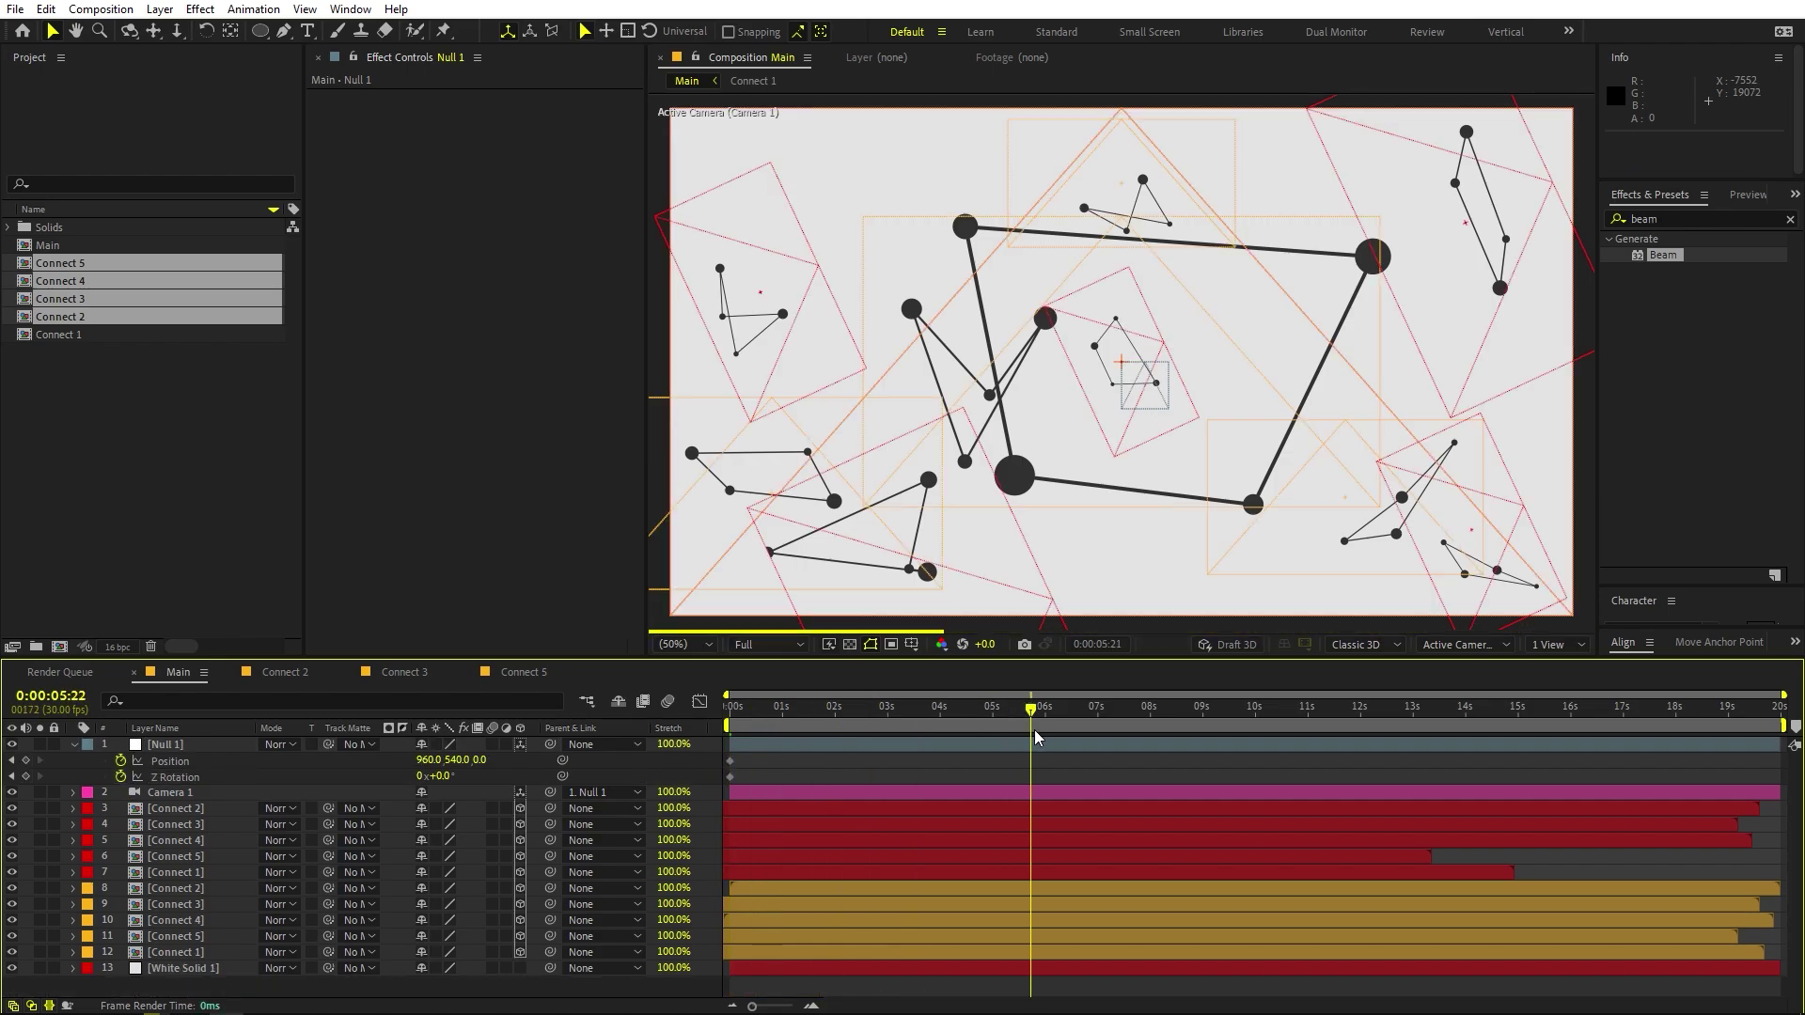
drag(475, 760, 1514, 744)
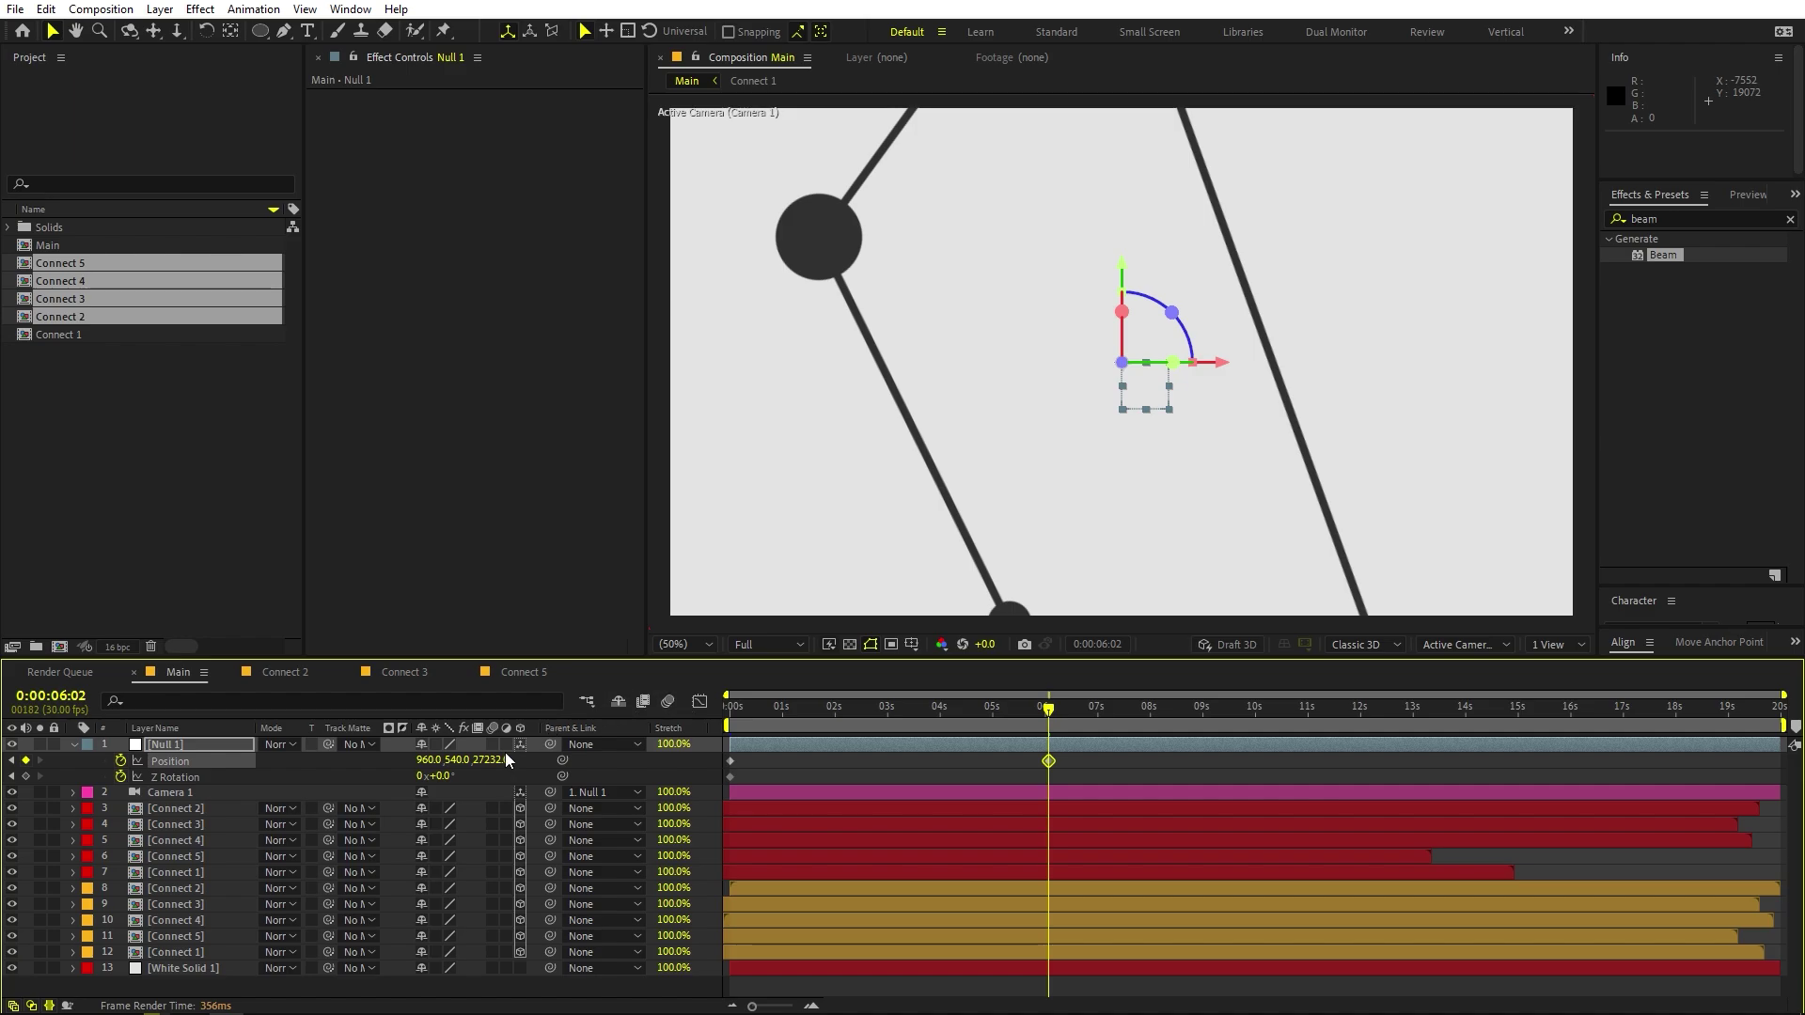
drag(490, 760, 700, 766)
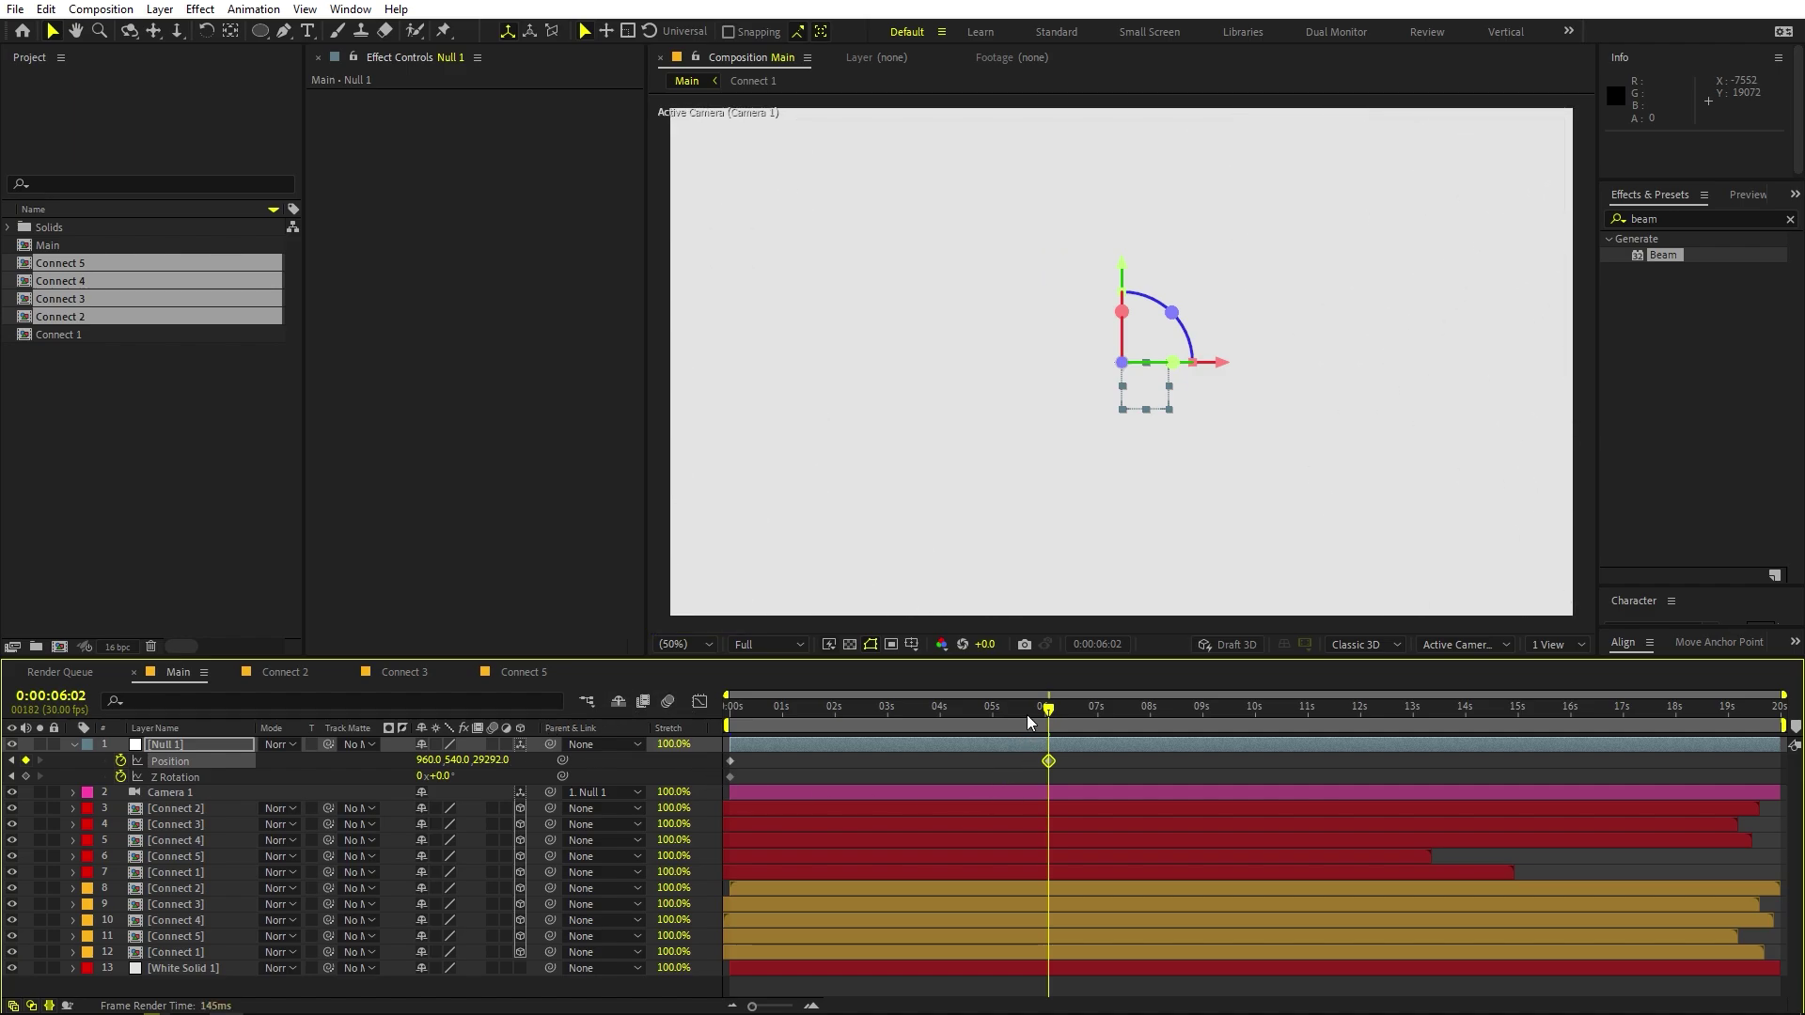
drag(1027, 720, 1063, 730)
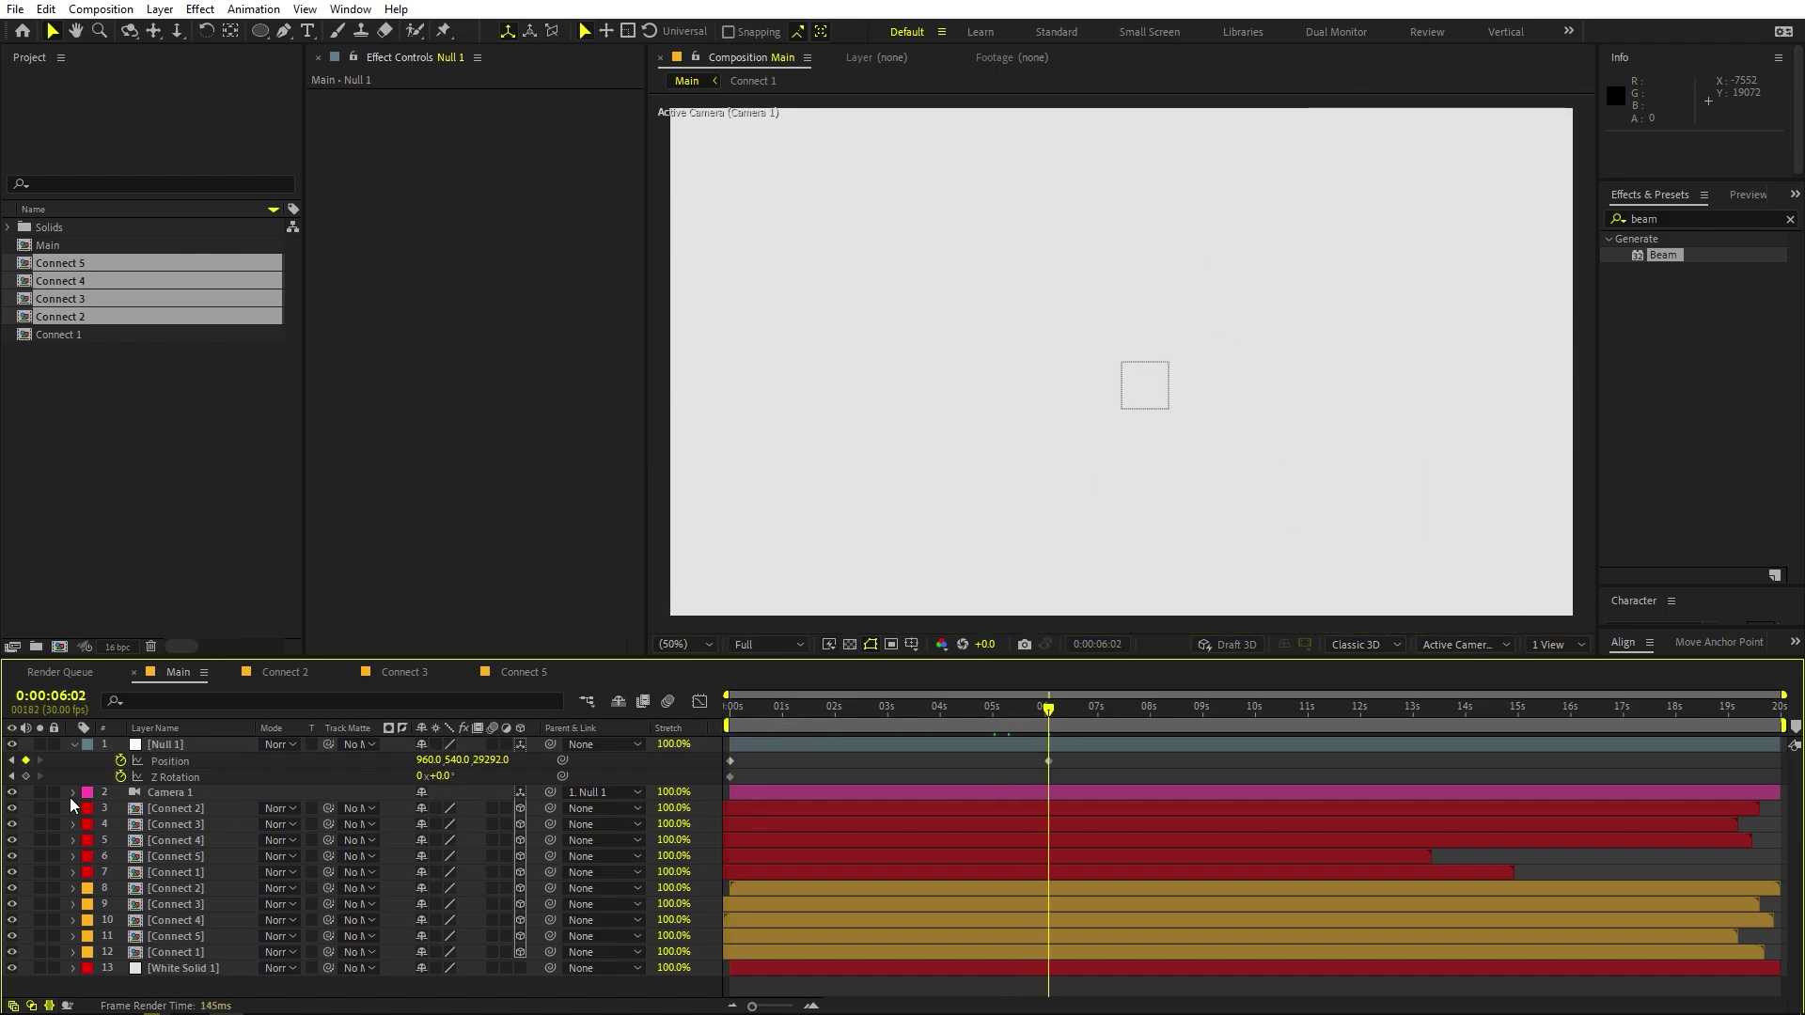
Move Null 1's Z Rotation keyframe to 0:00:06:02 and set a 180° Z Rotation at 0 seconds.
drag(730, 777, 1024, 792)
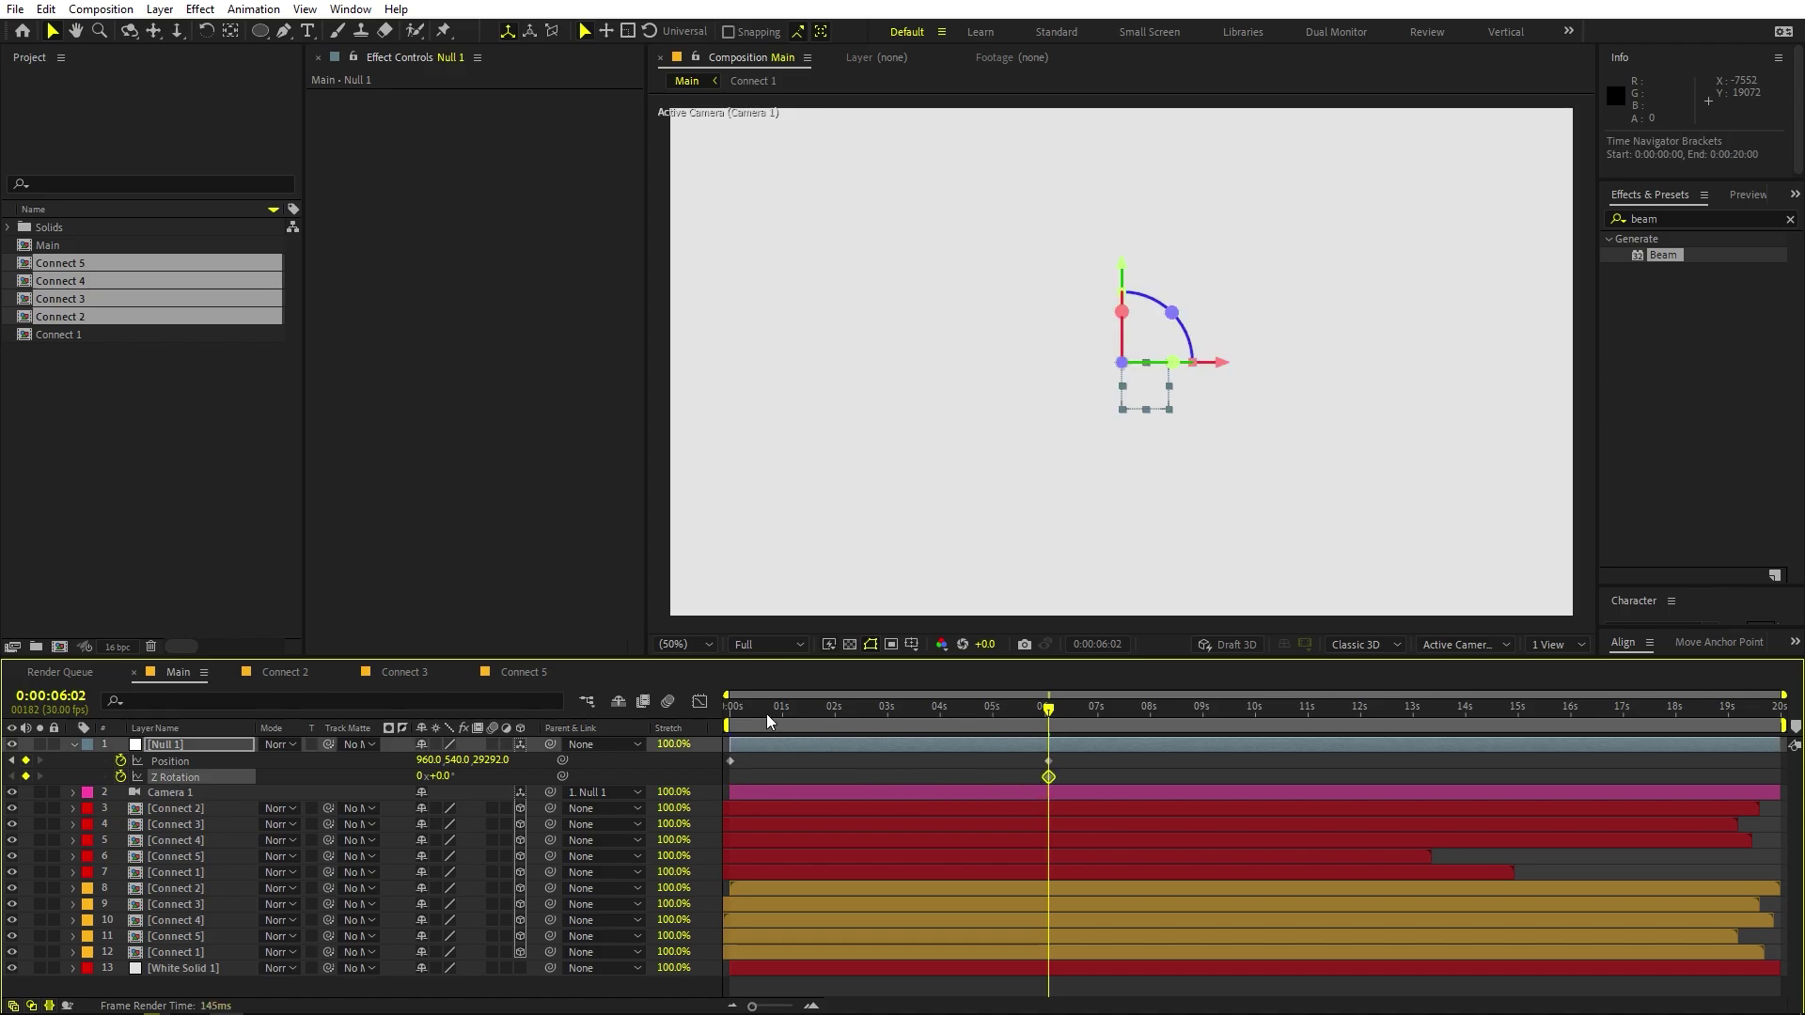
key(Home)
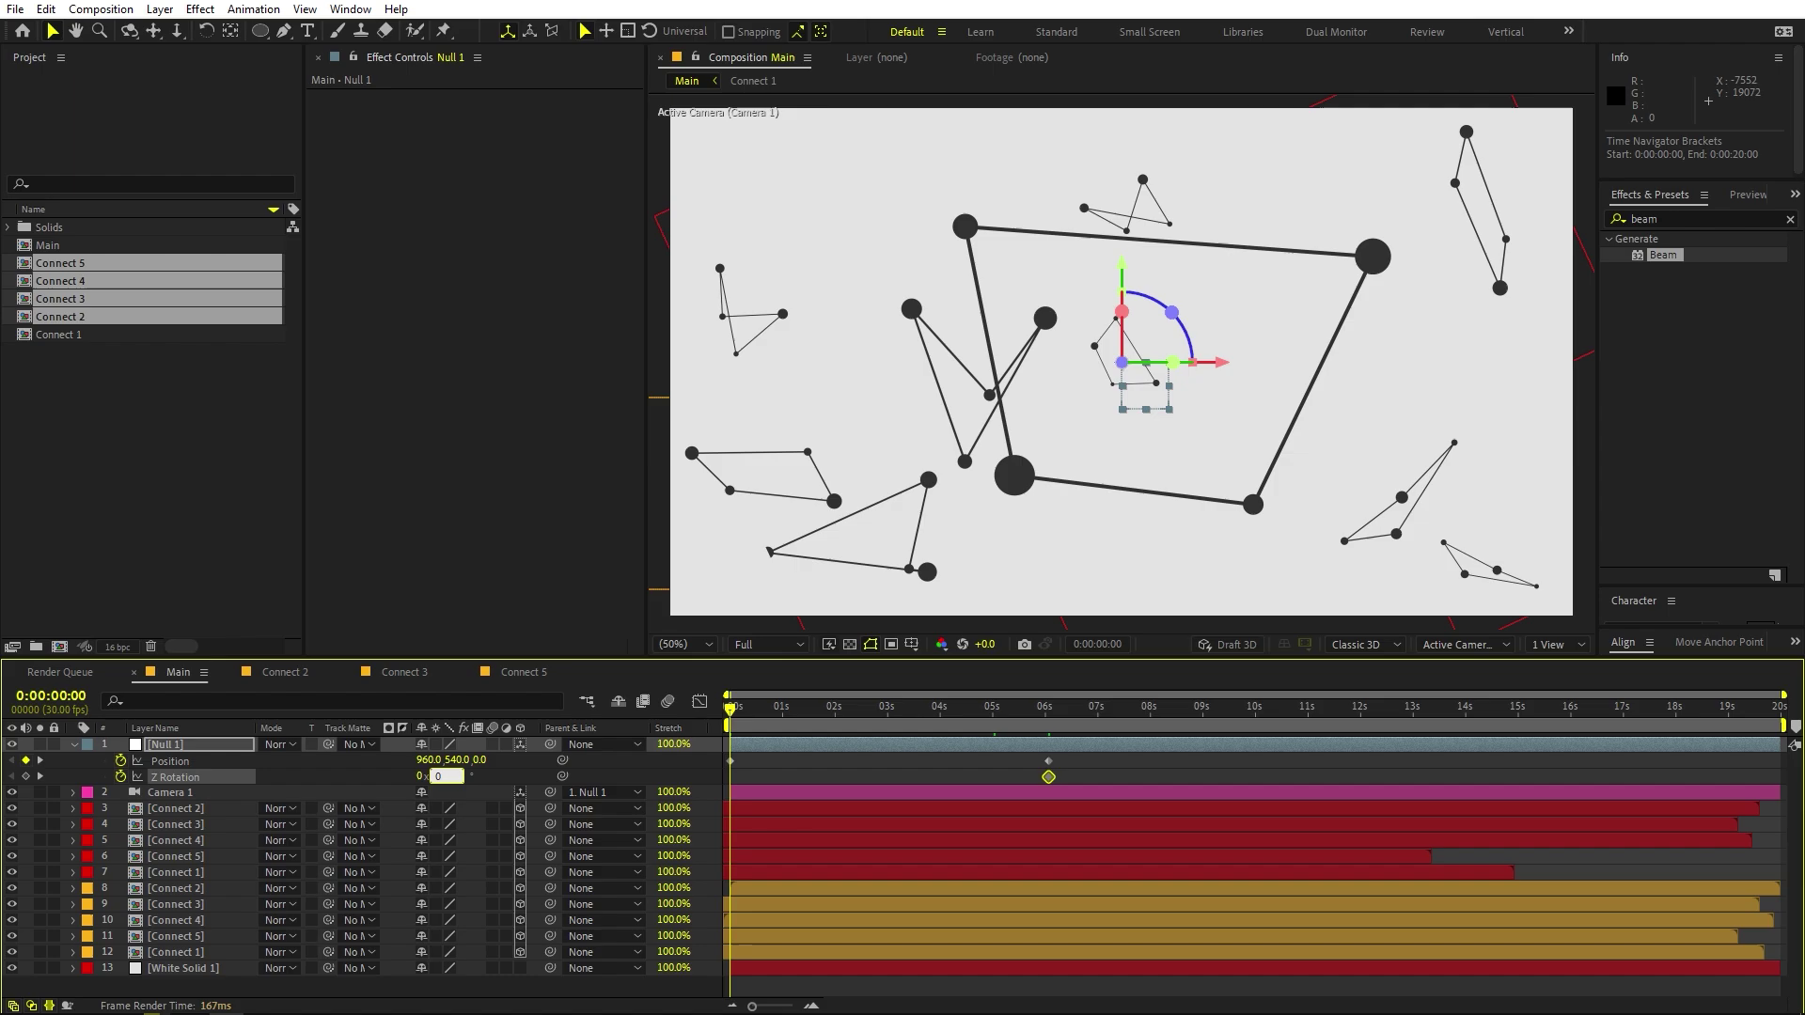
text(180)
key(Return)
Play and scrub the camera fly-through, checking how the rotating view and Connect layers fill the frame over time.
key(space)
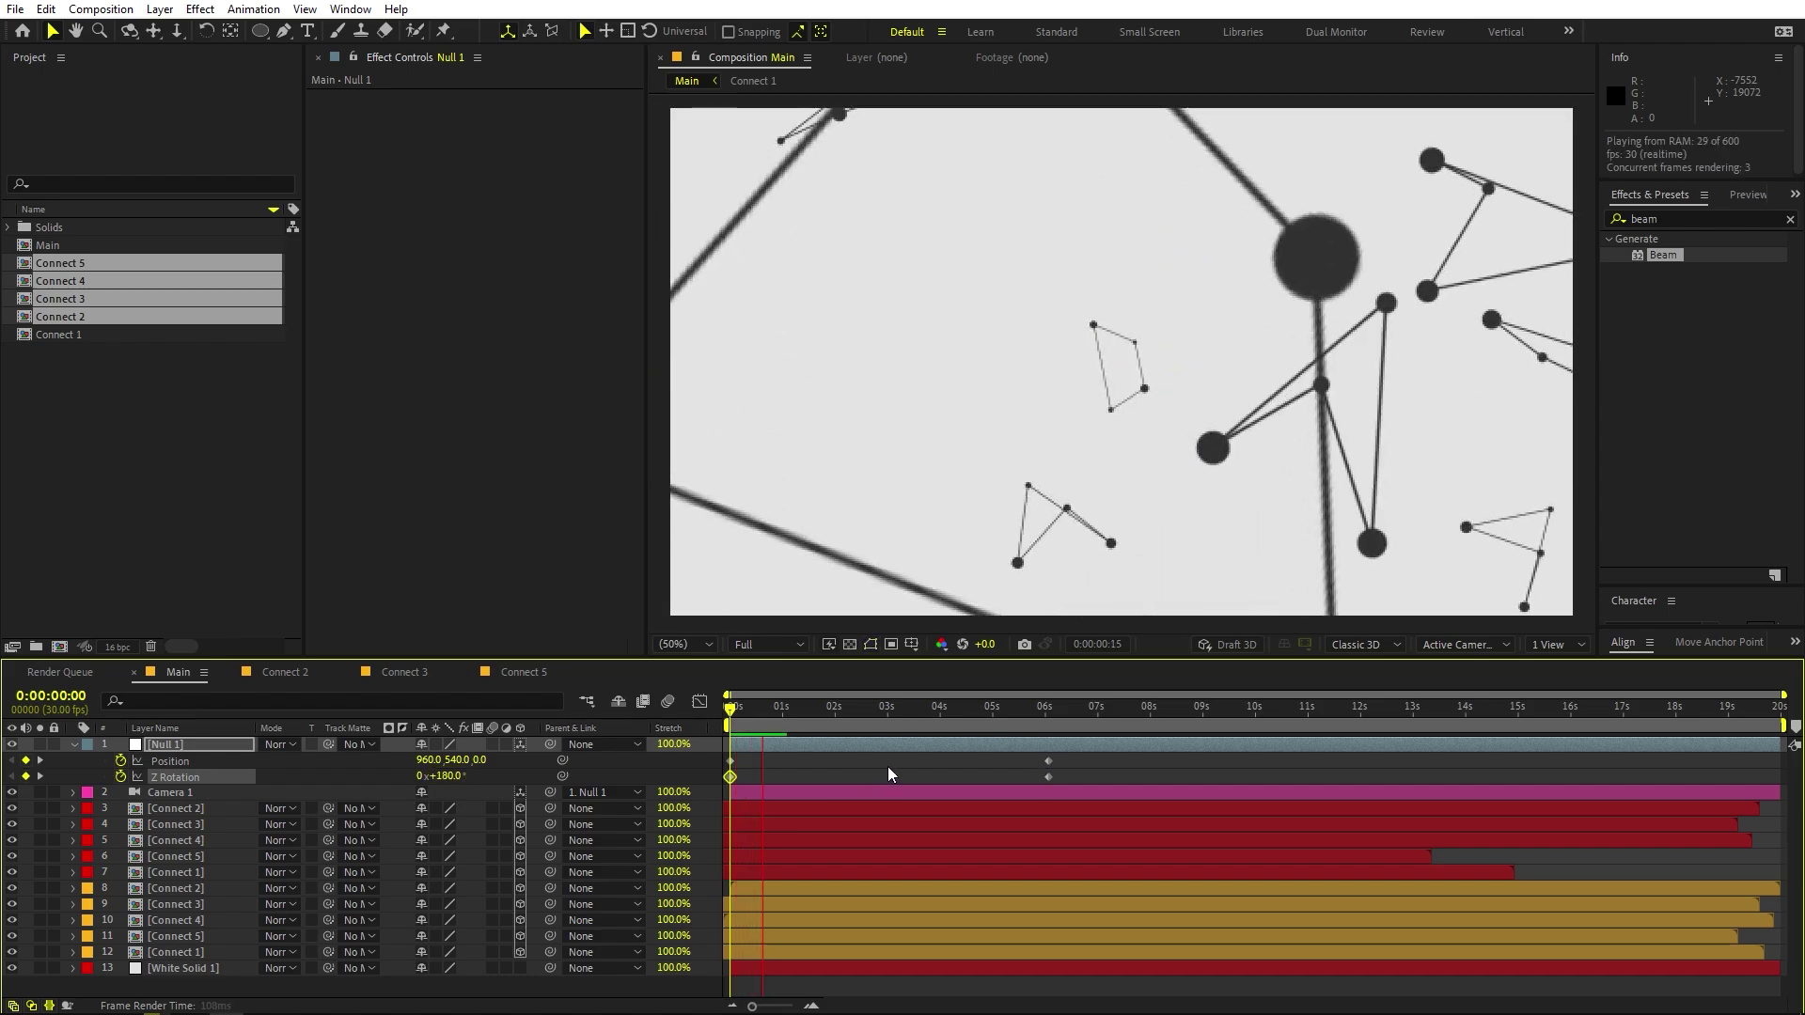
key(space)
key(space)
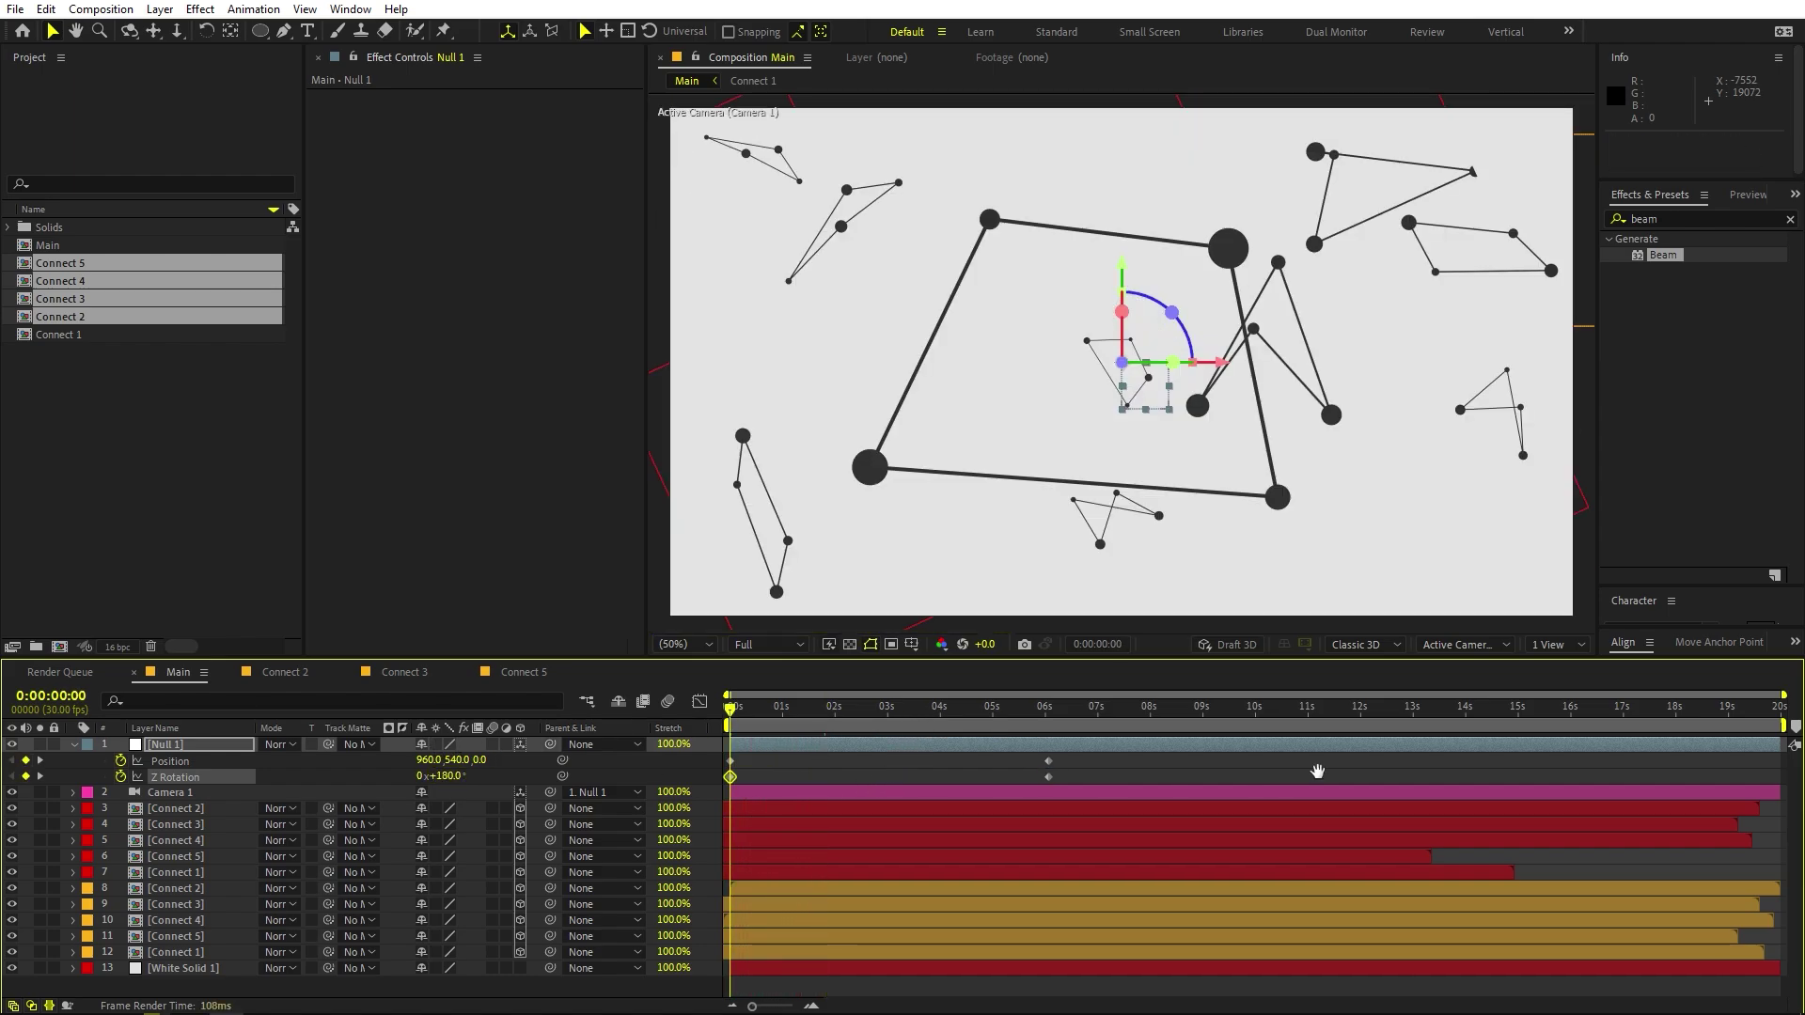
drag(1104, 713, 794, 722)
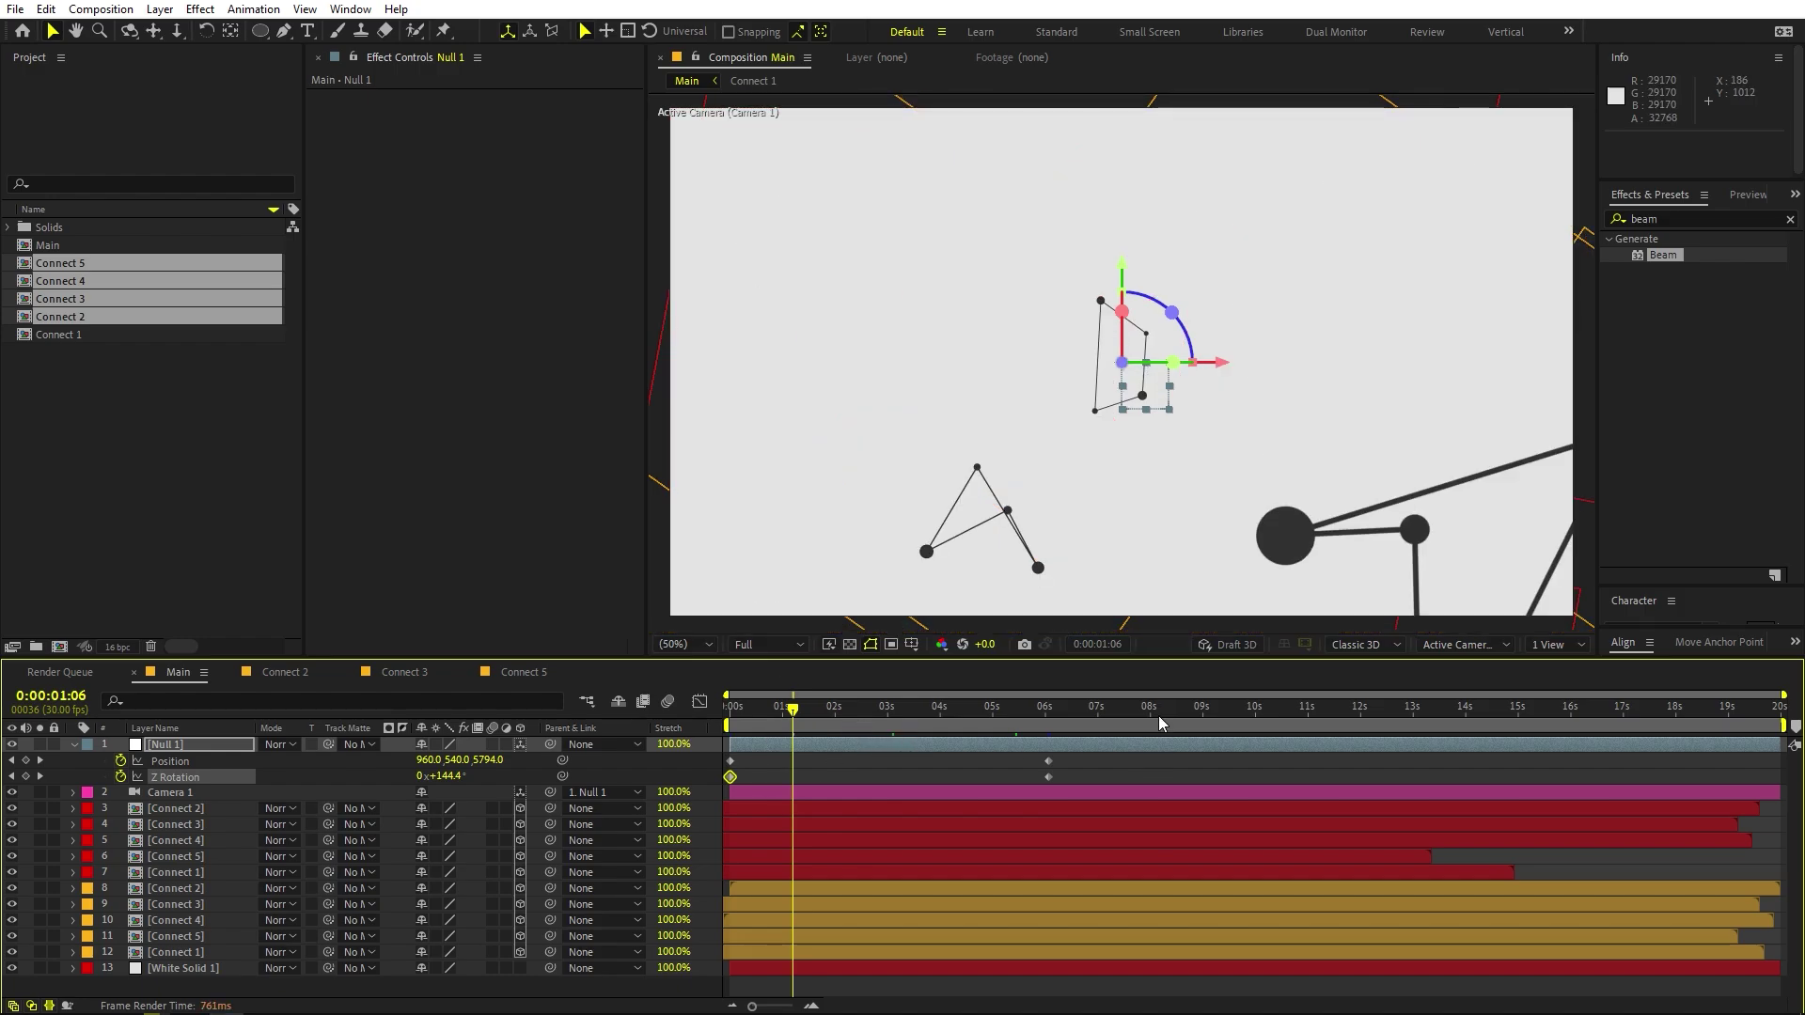
key(comma)
key(comma)
key(period)
click(874, 722)
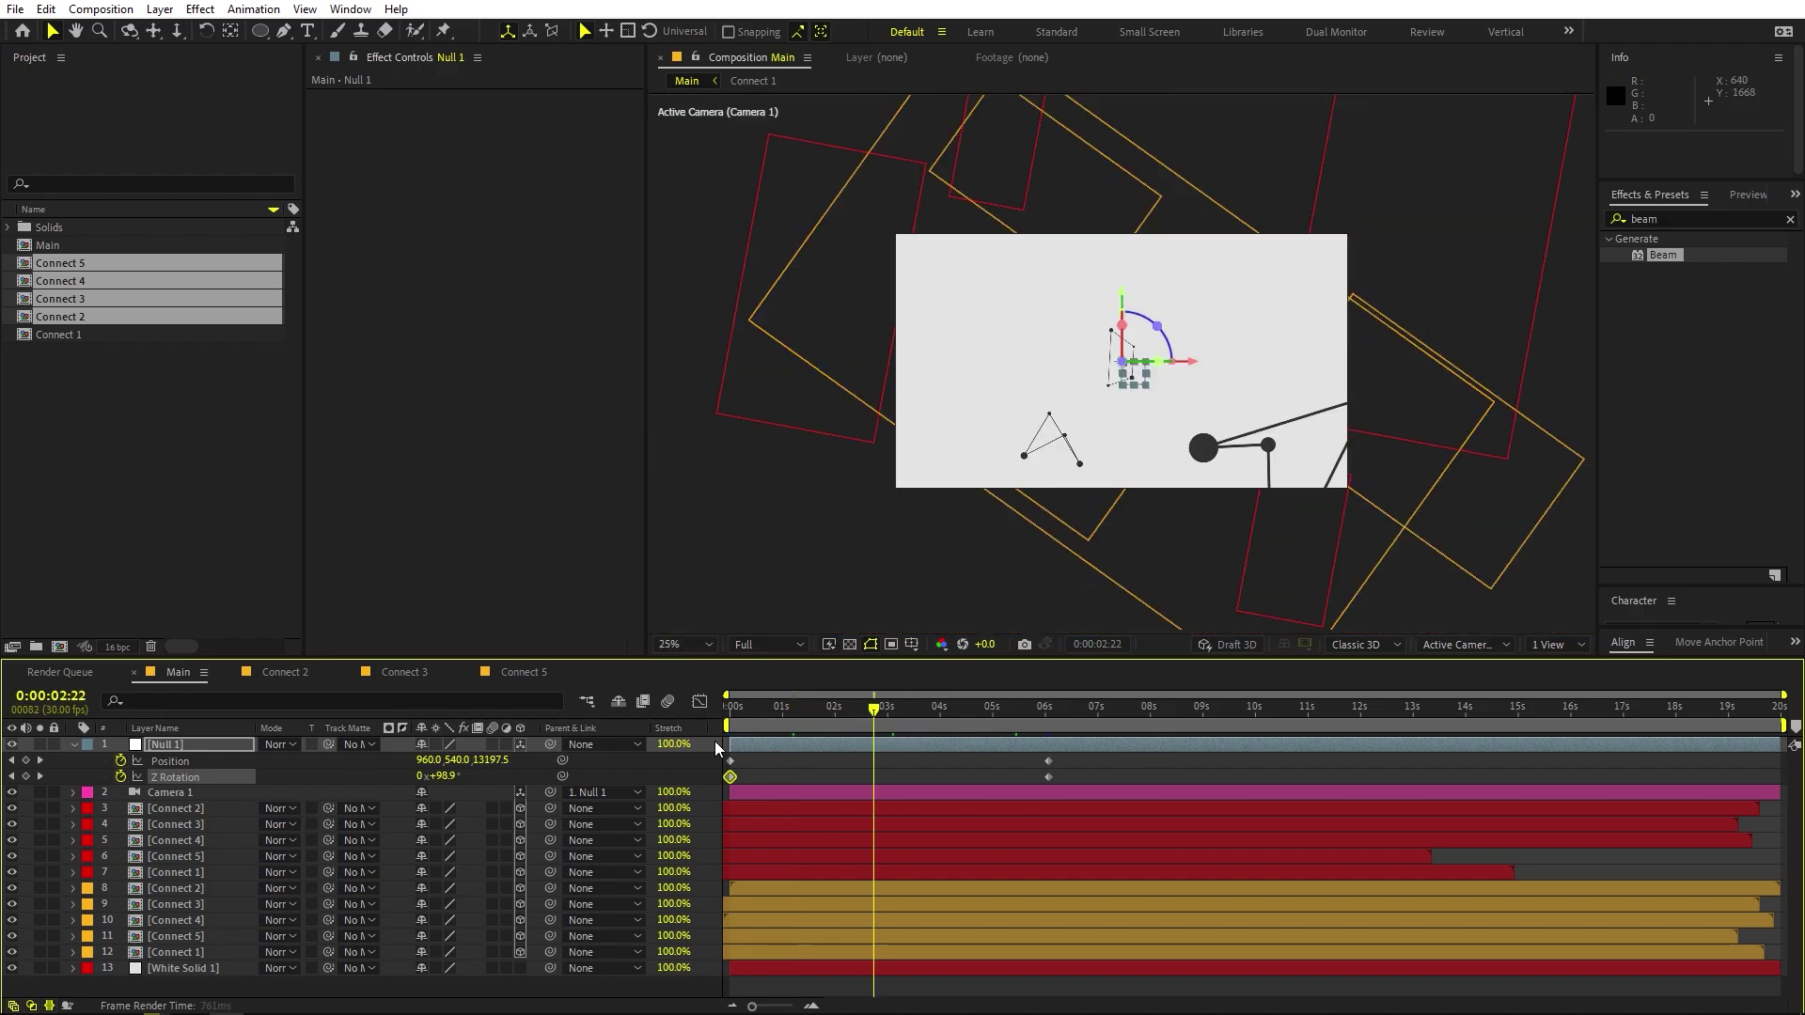
Duplicate the five red Connect layers and group the copies above them with an Orange label.
key(Home)
click(890, 811)
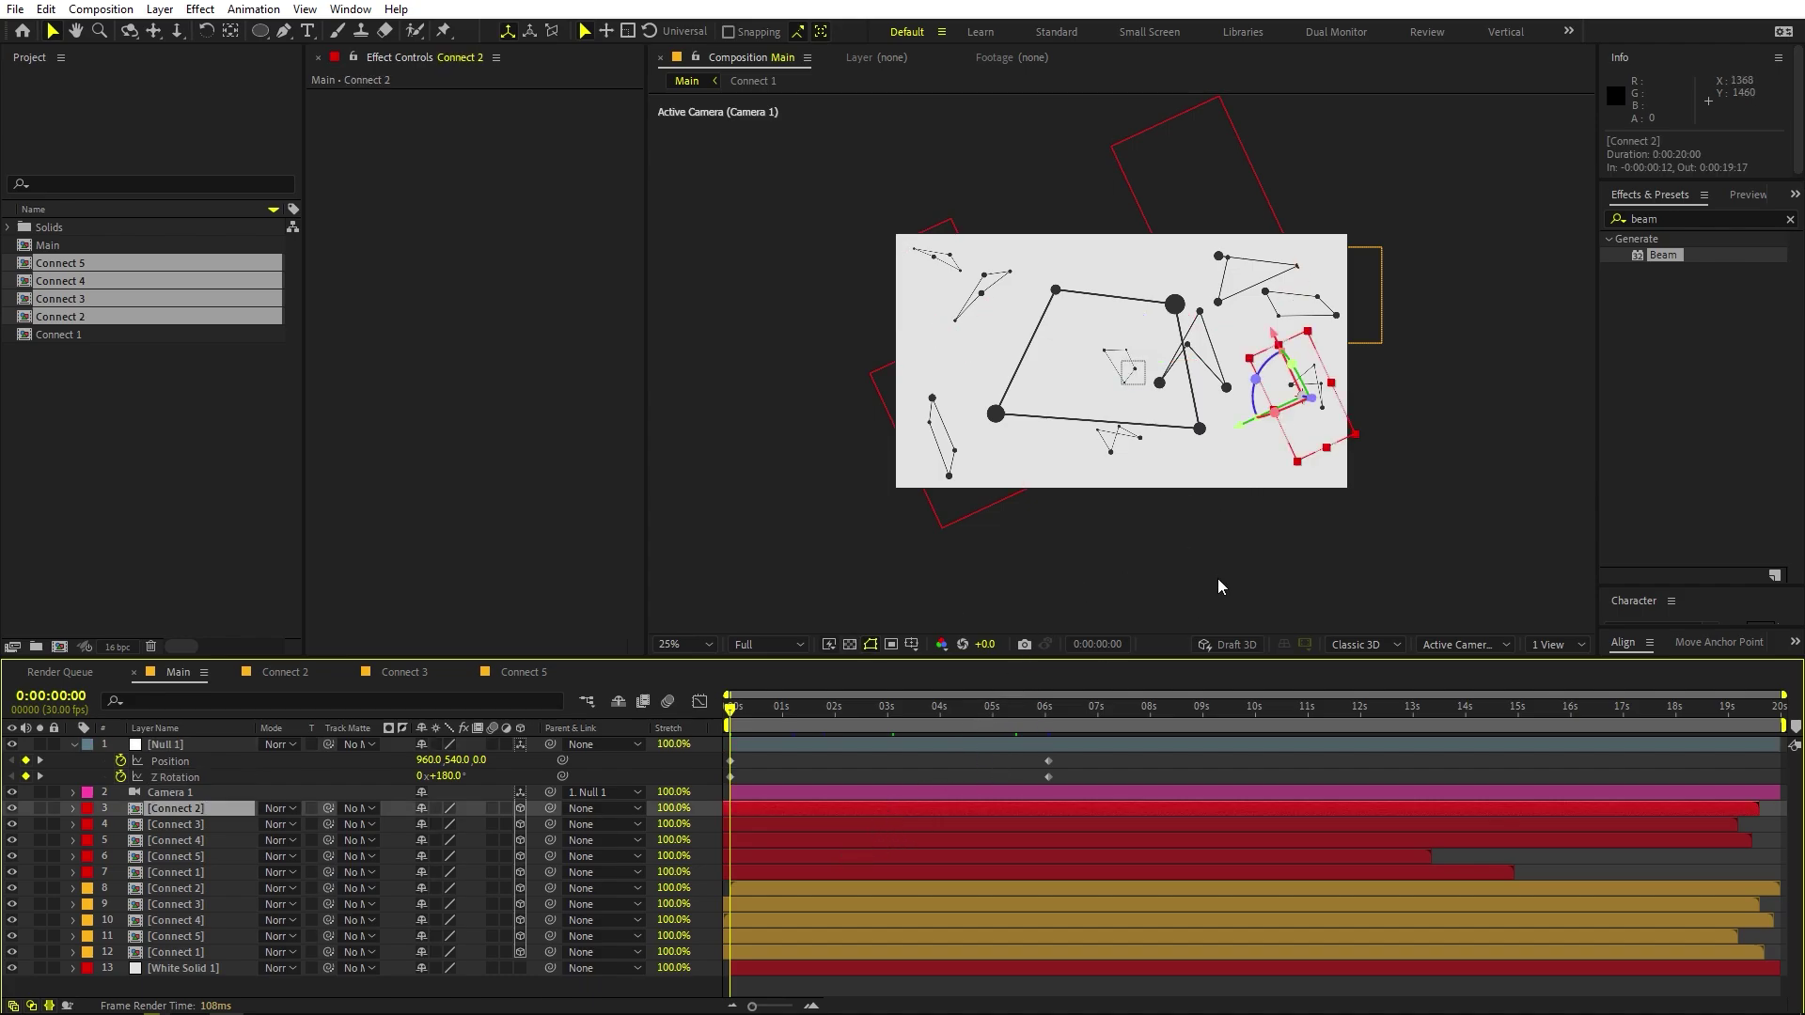
shift+click(825, 871)
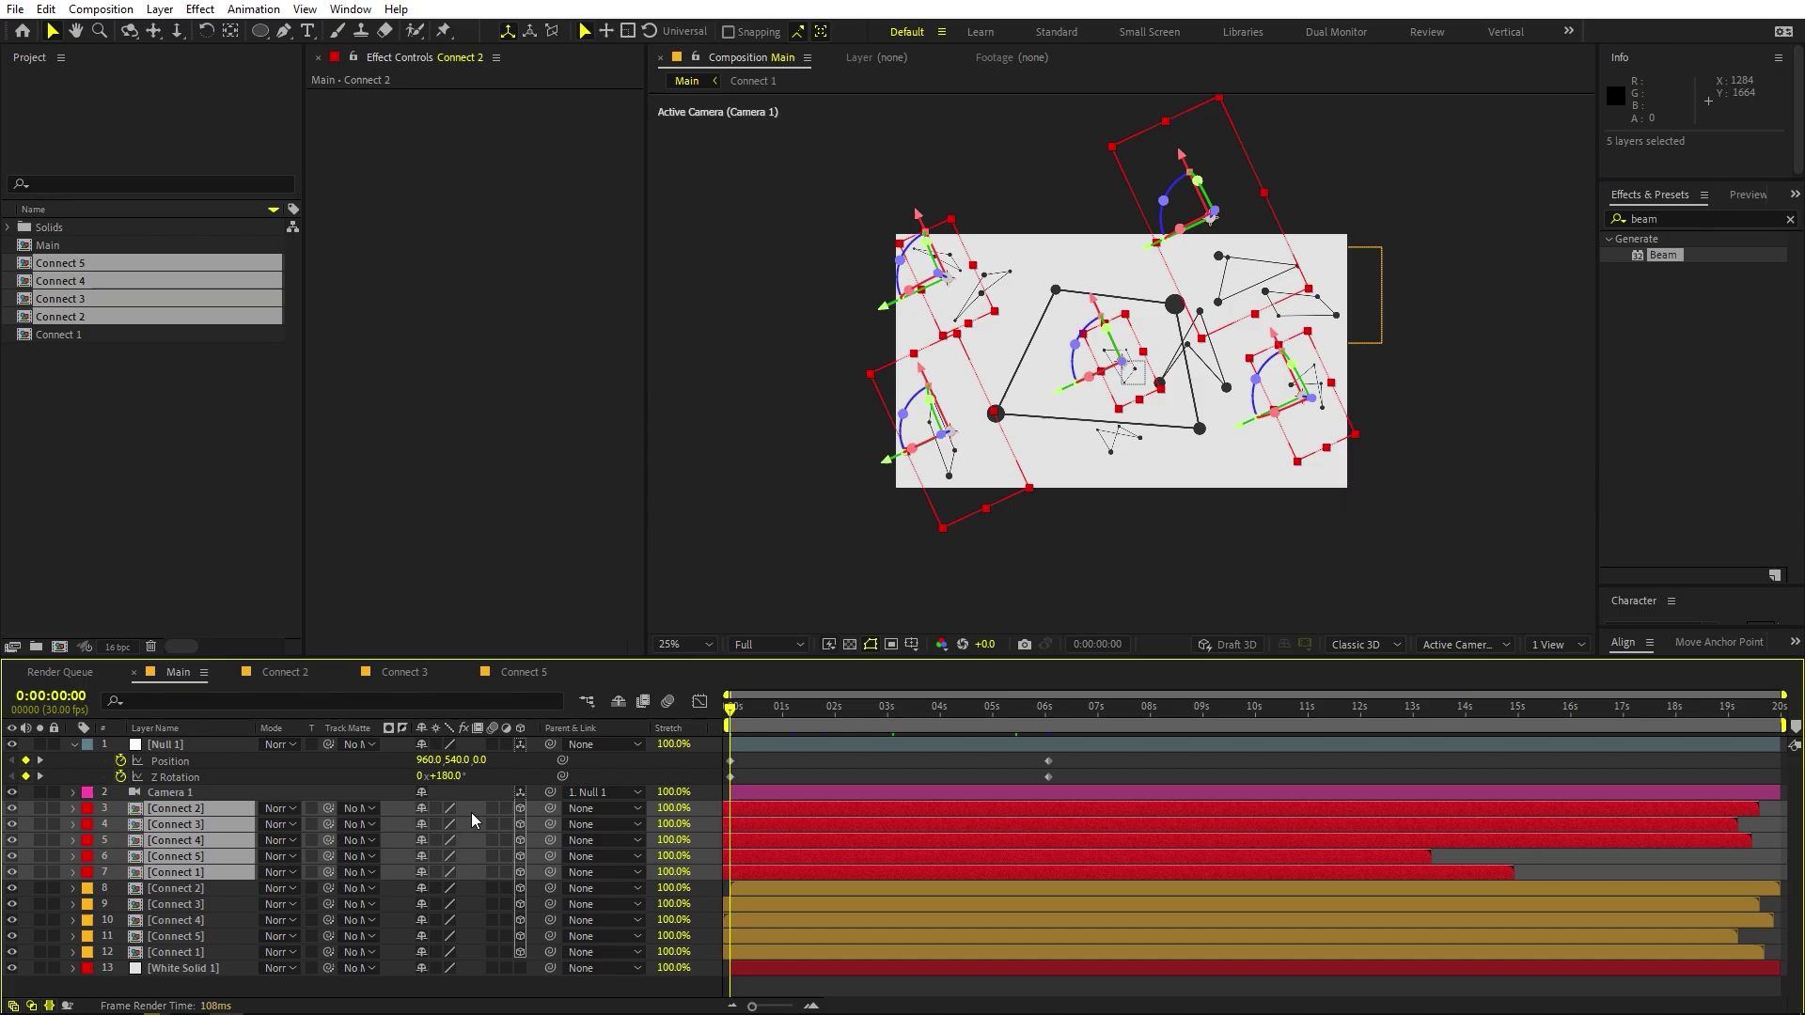
key(ctrl+d)
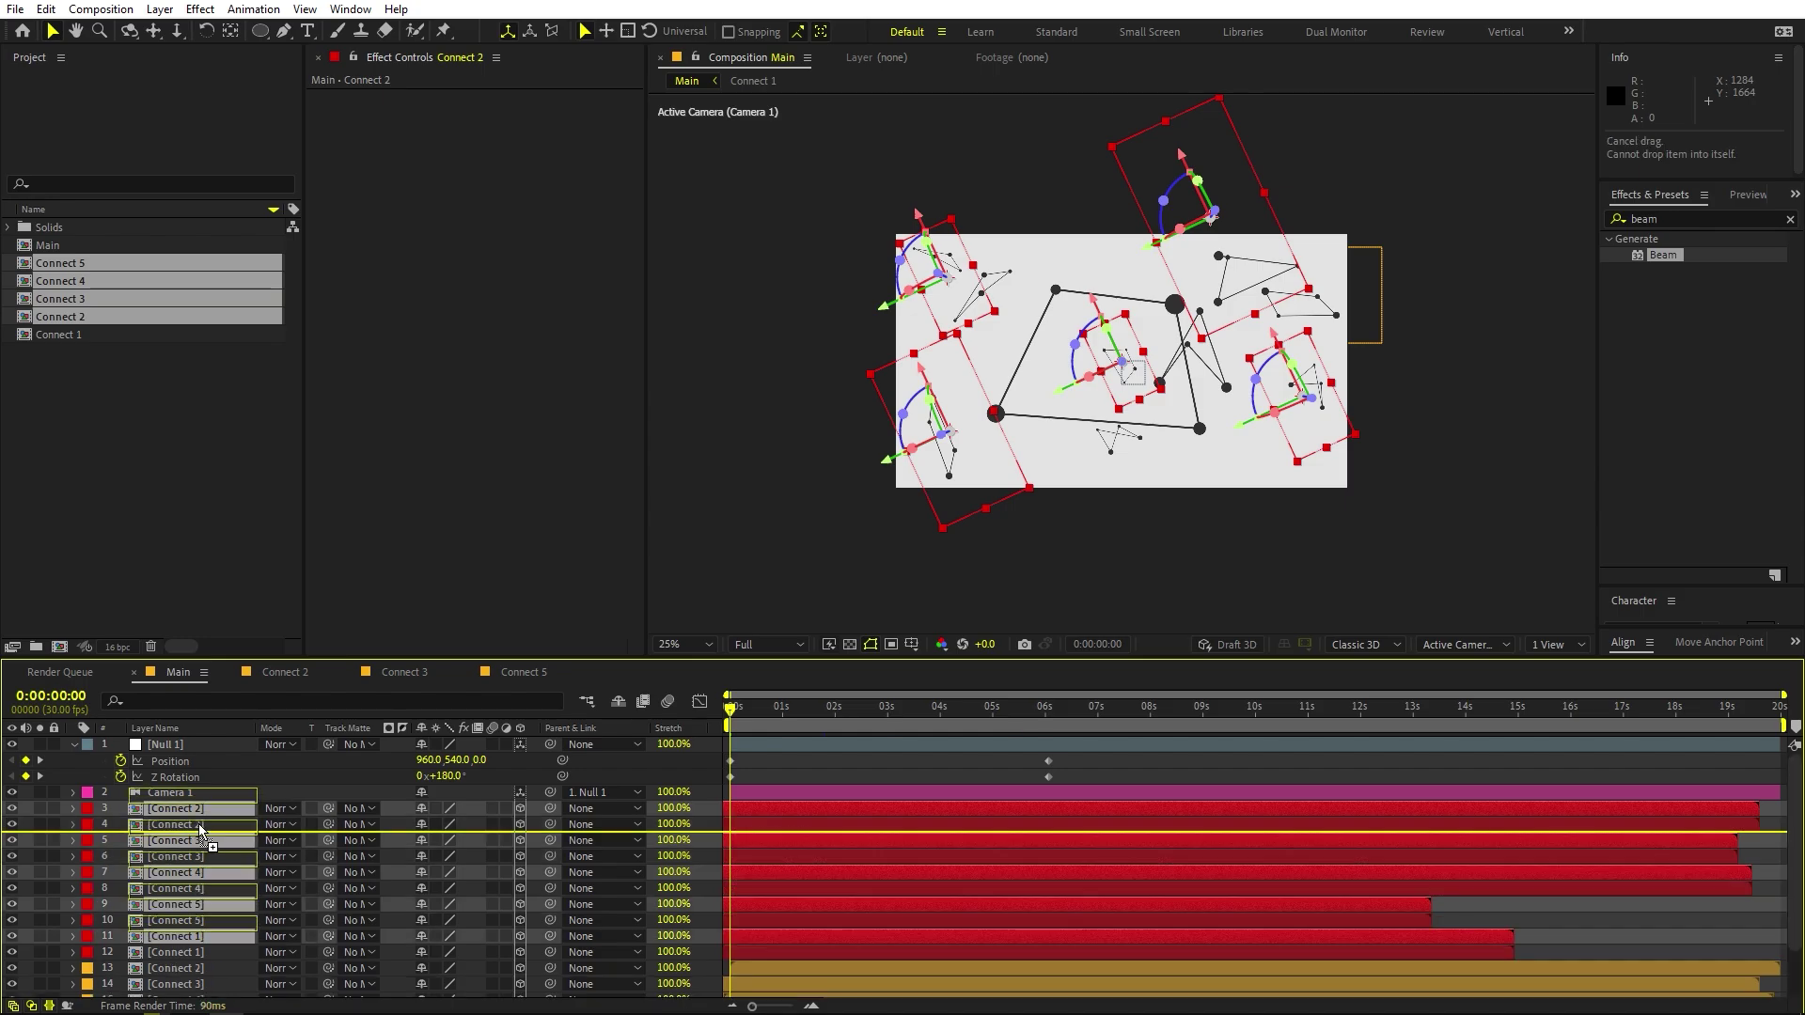
click(86, 810)
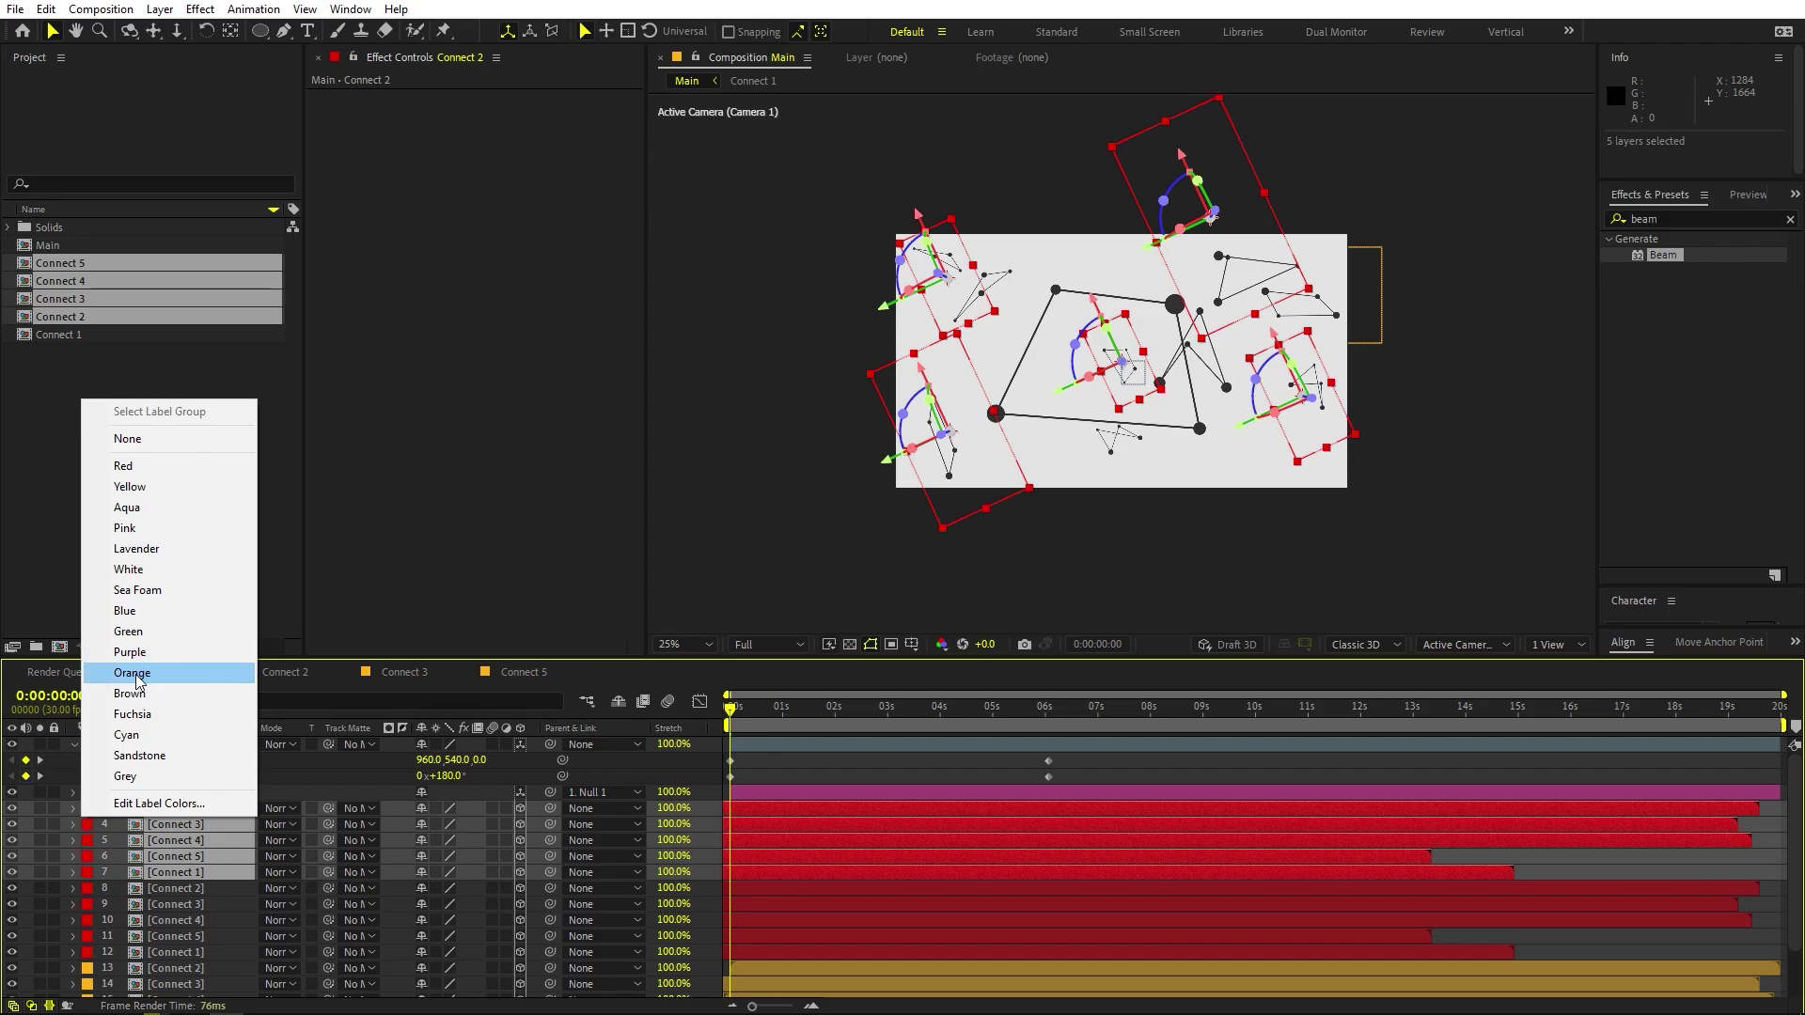
click(133, 673)
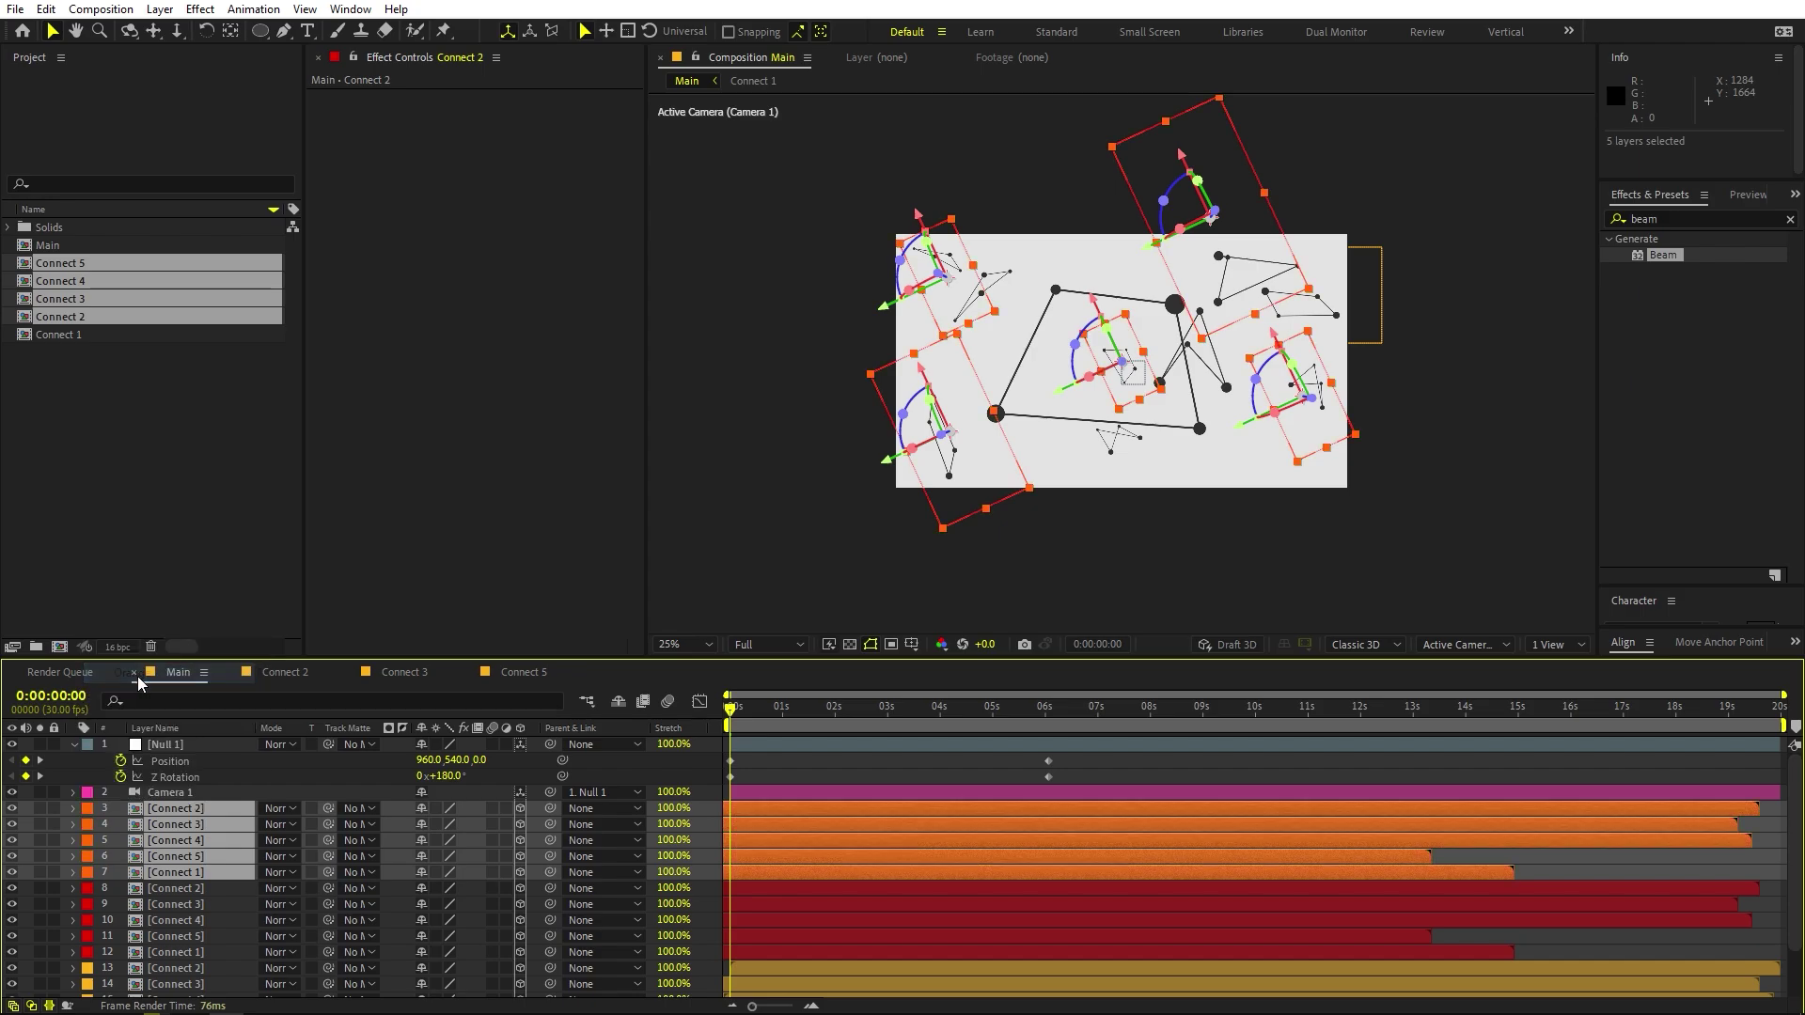
Move to 0:00:02:05, switch the composition to two views, and select the five orange Connect layers.
click(1634, 865)
drag(757, 707, 844, 737)
click(1576, 645)
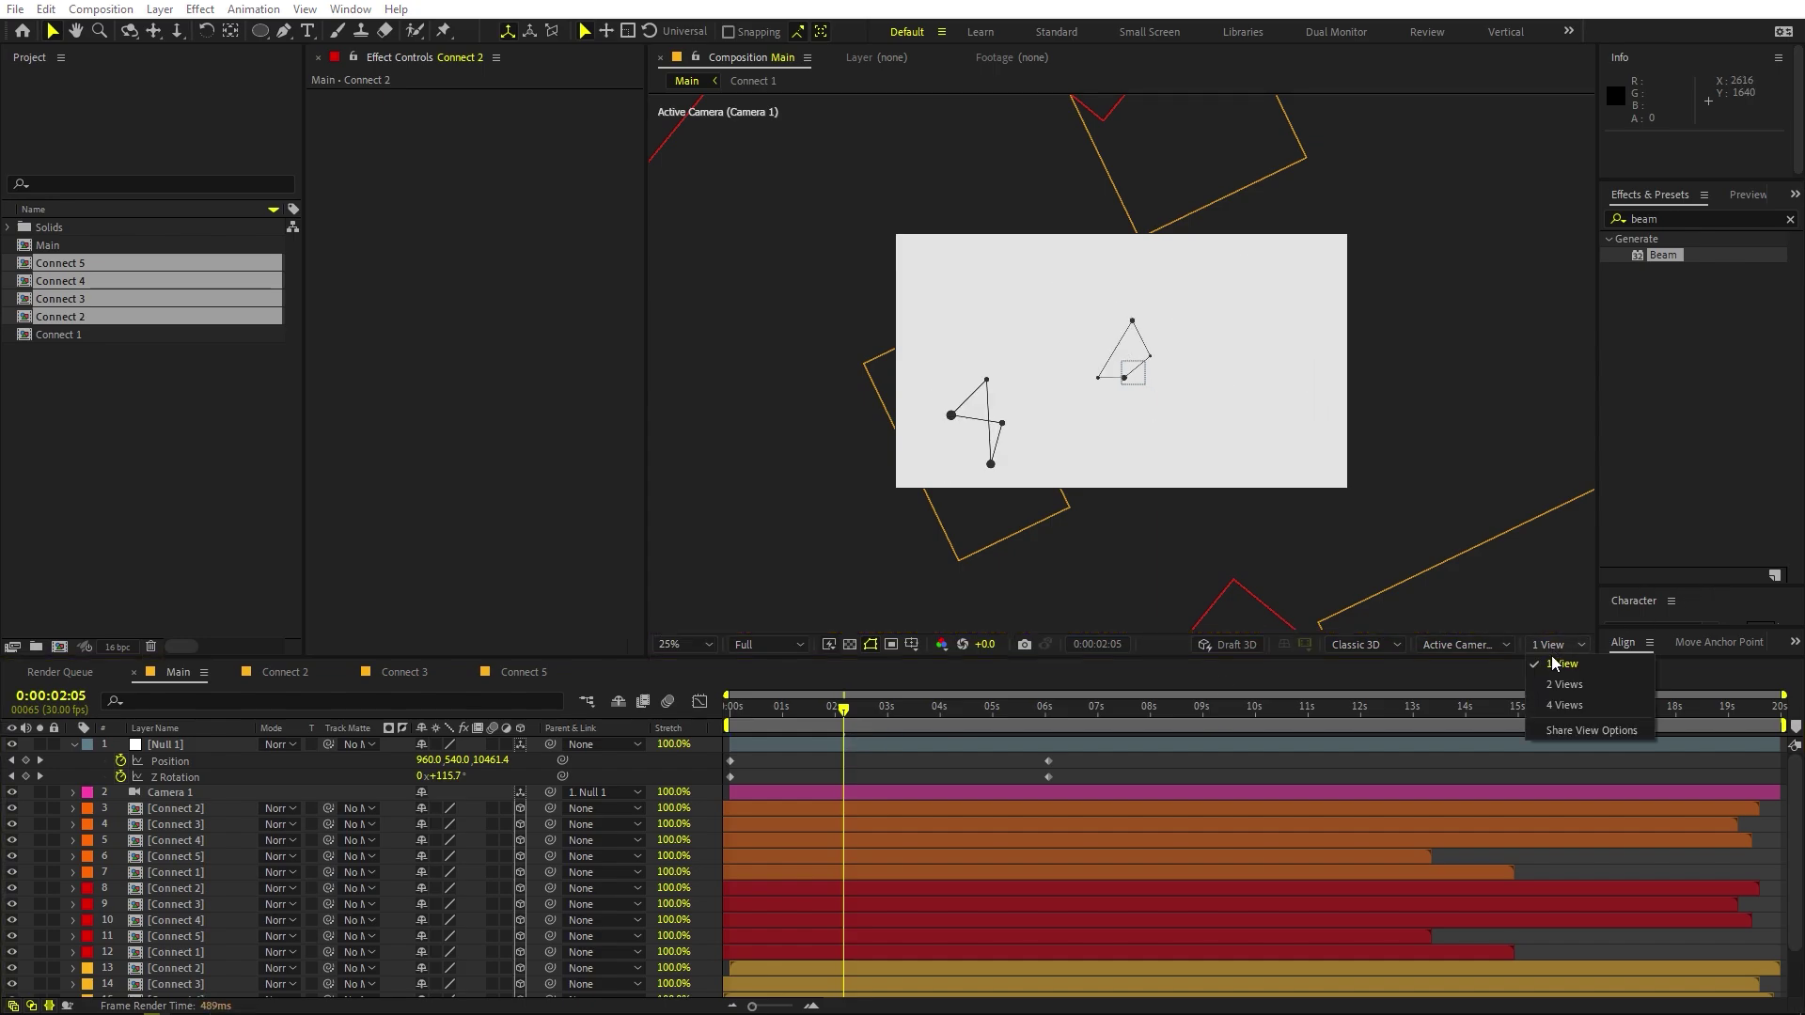
click(1551, 680)
click(788, 807)
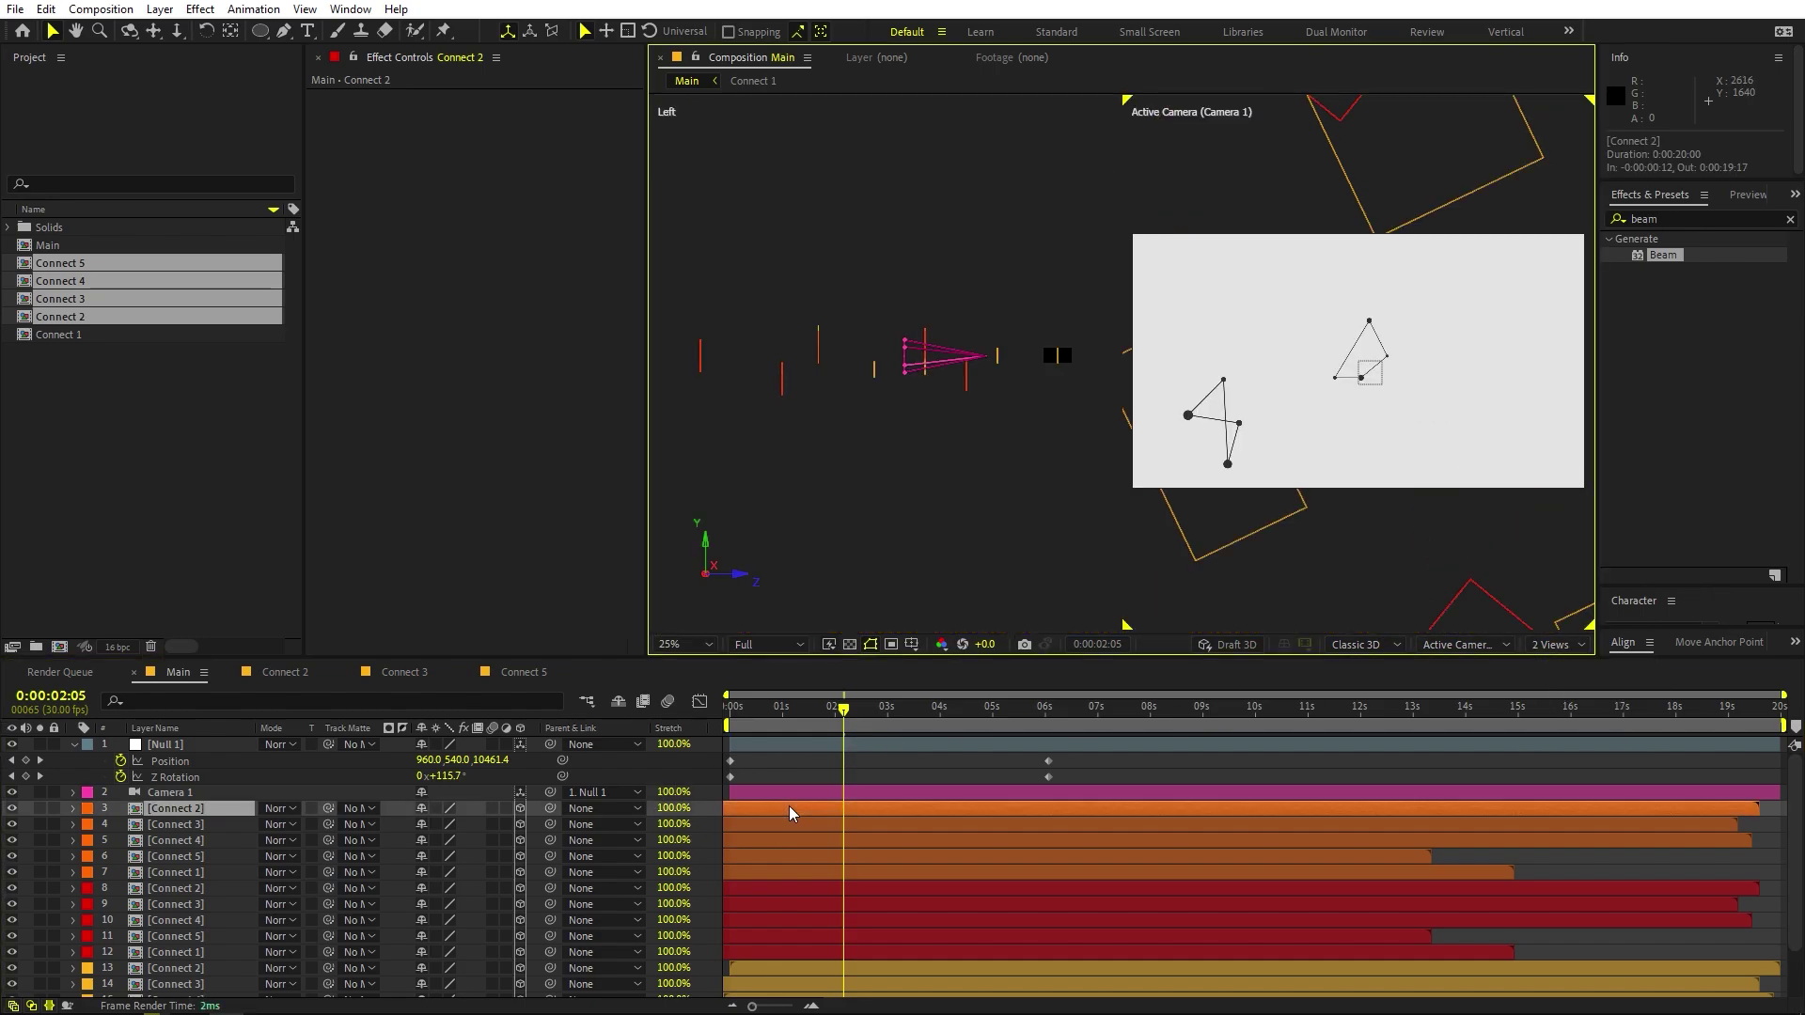
shift+click(820, 872)
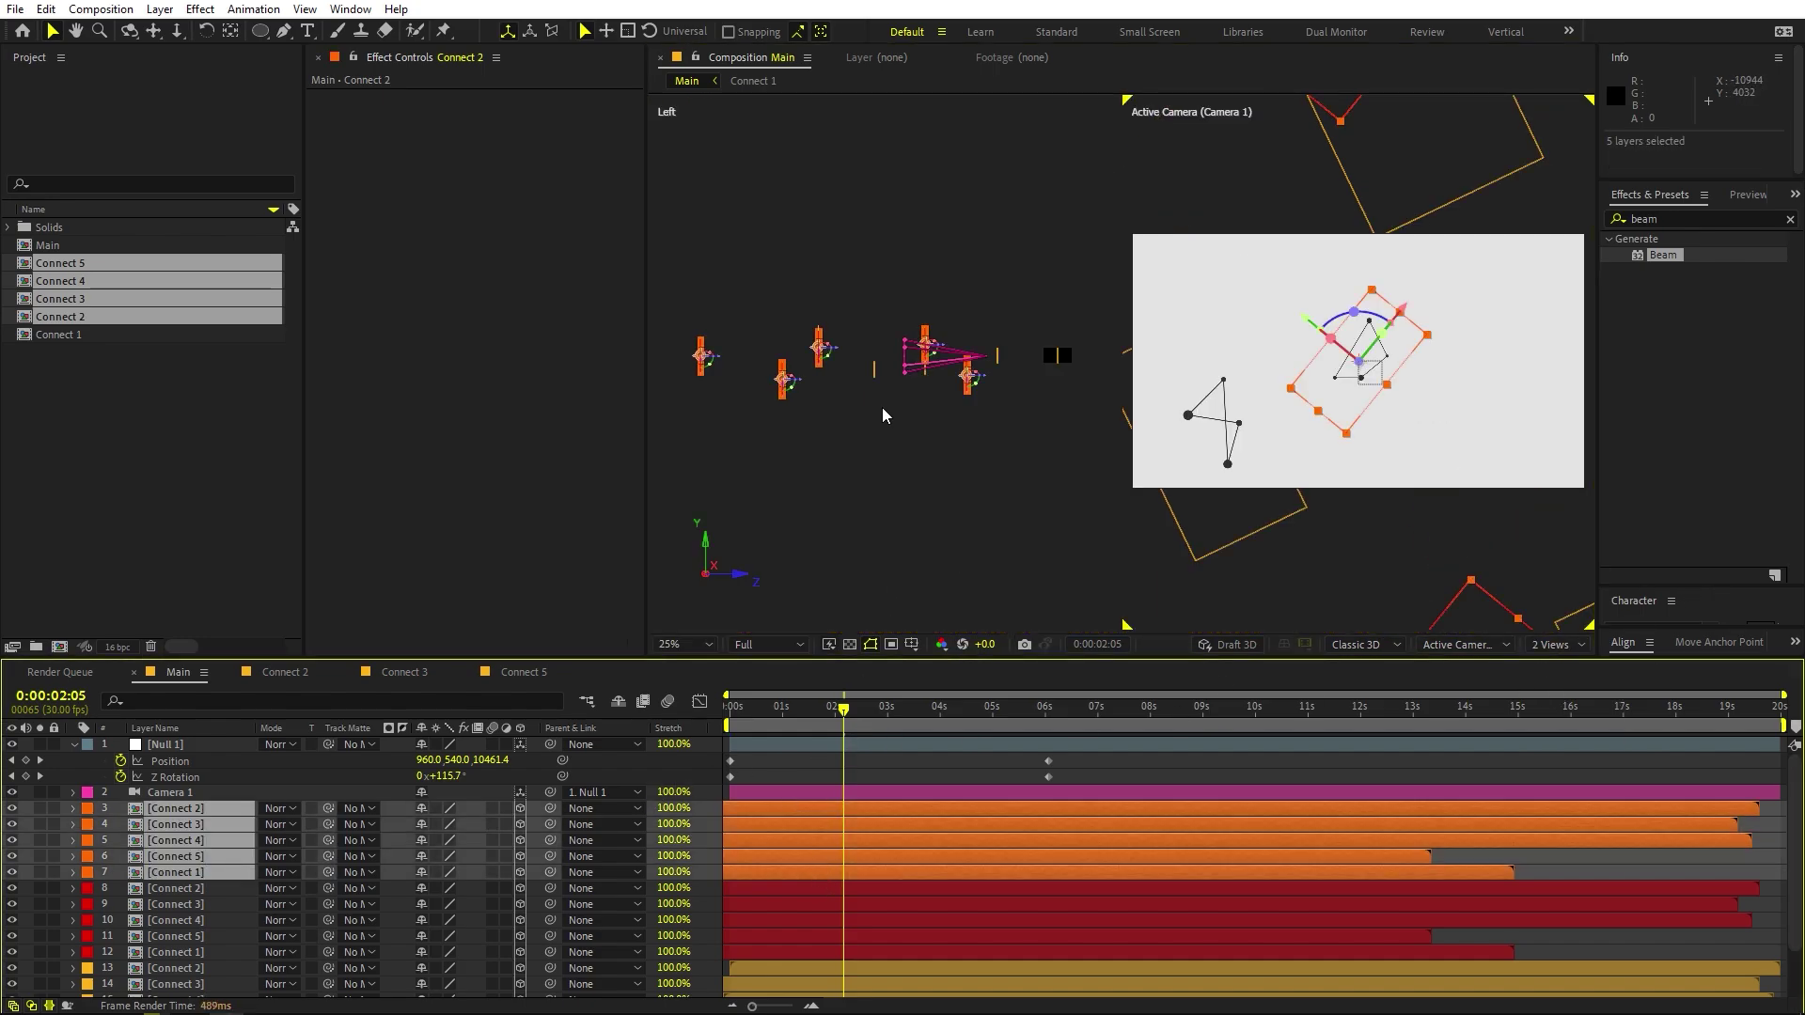
In the Left view, shift the orange Connect layers along Z between the existing layers and move the red Connect 1 to Z 23548.
key(h)
click(997, 438)
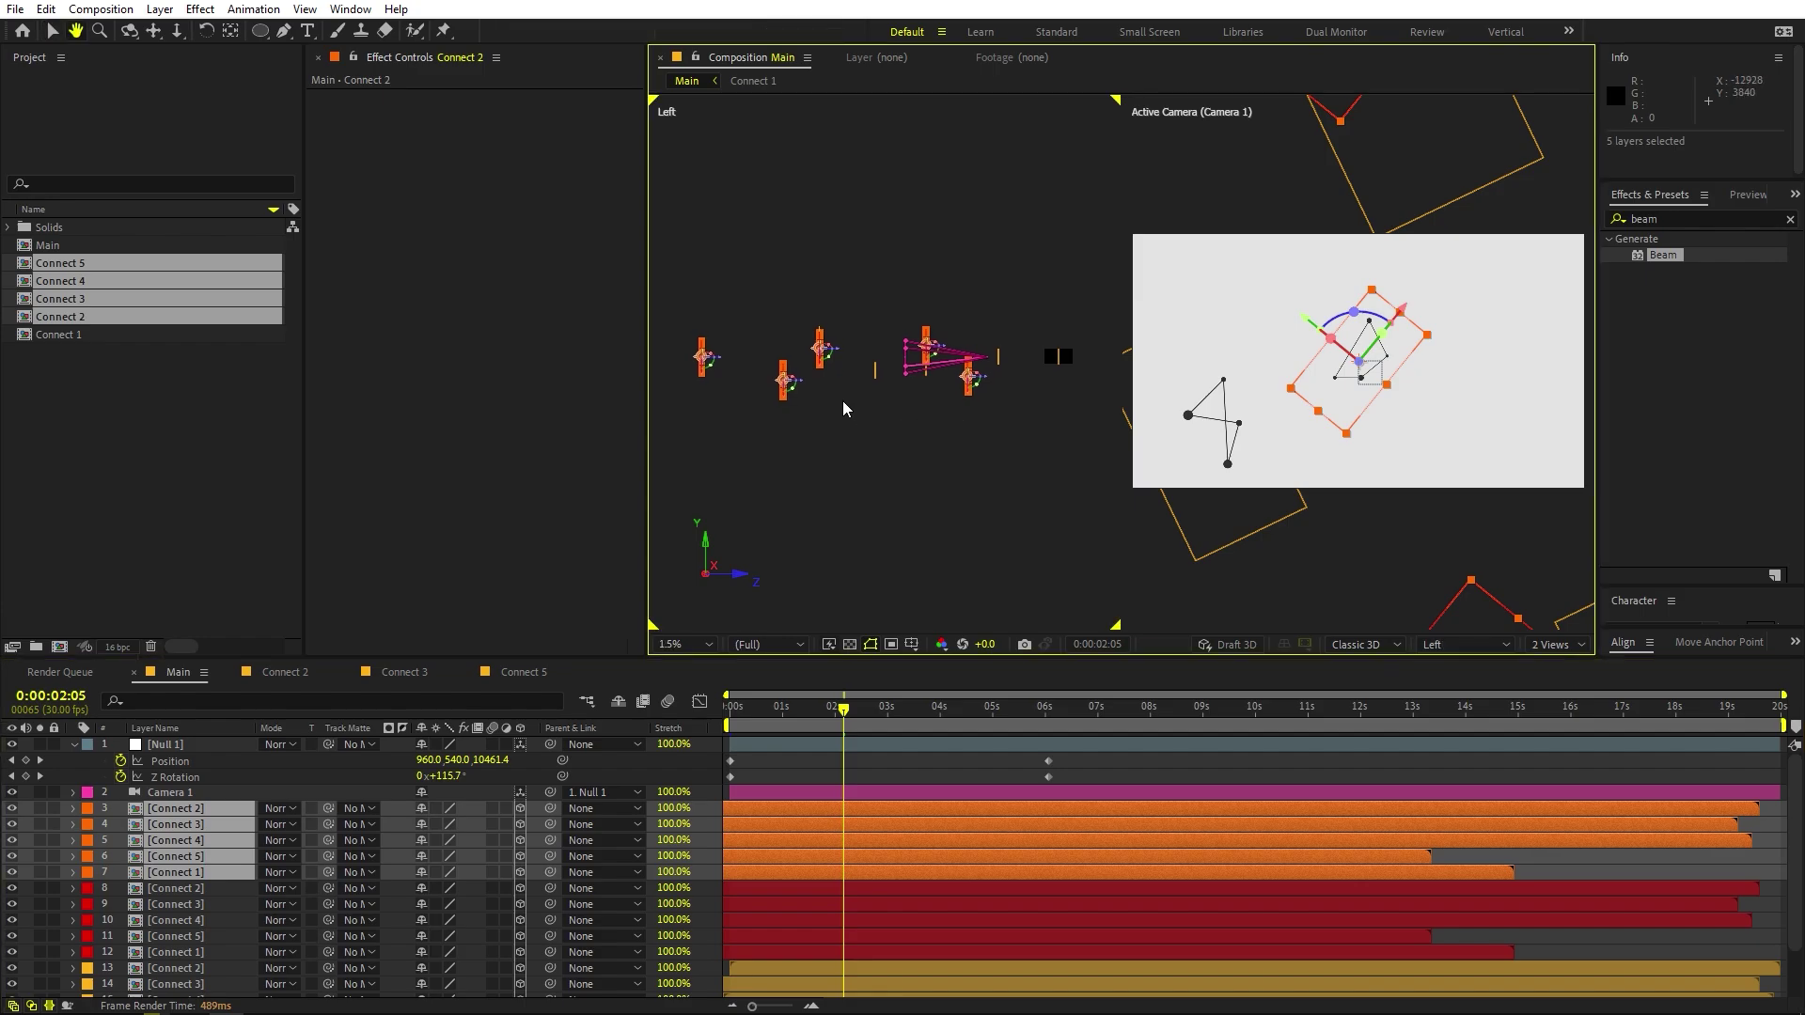
key(v)
drag(804, 388, 693, 347)
click(828, 280)
click(707, 359)
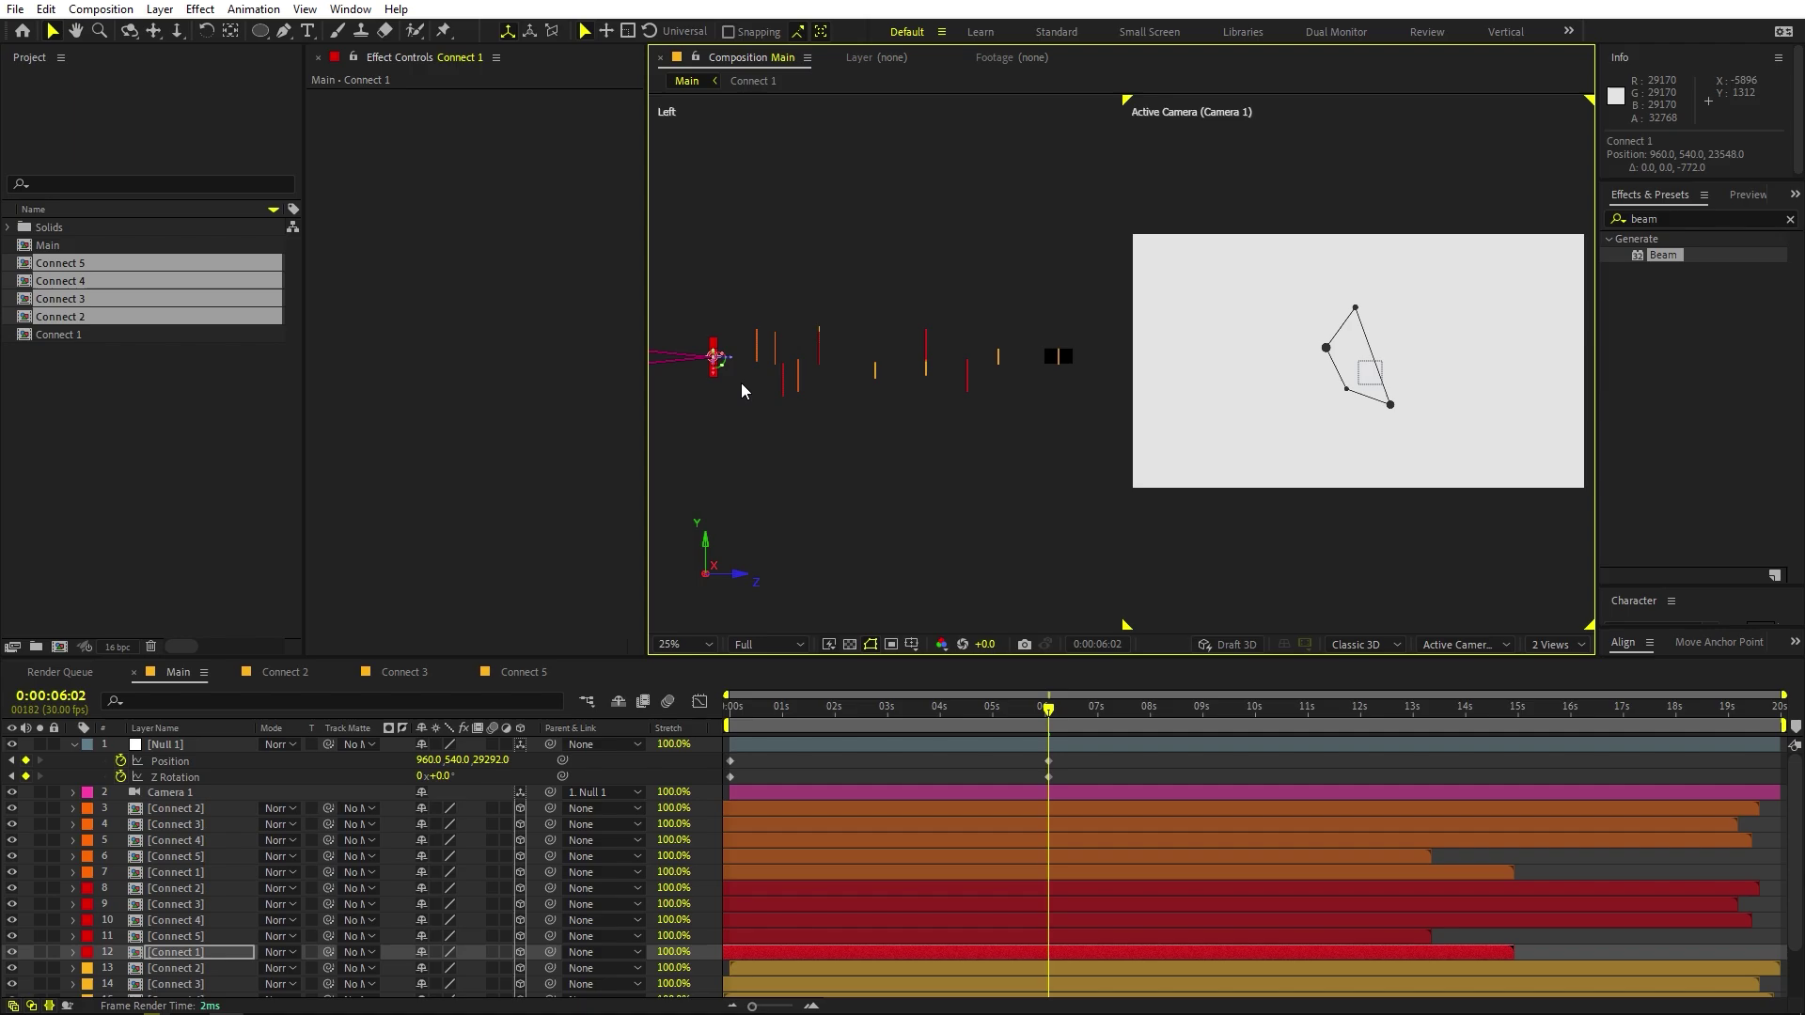
Display the orange Connect 1's Position and offset the five orange Connect layers about 1:24 earlier in time.
click(741, 382)
key(p)
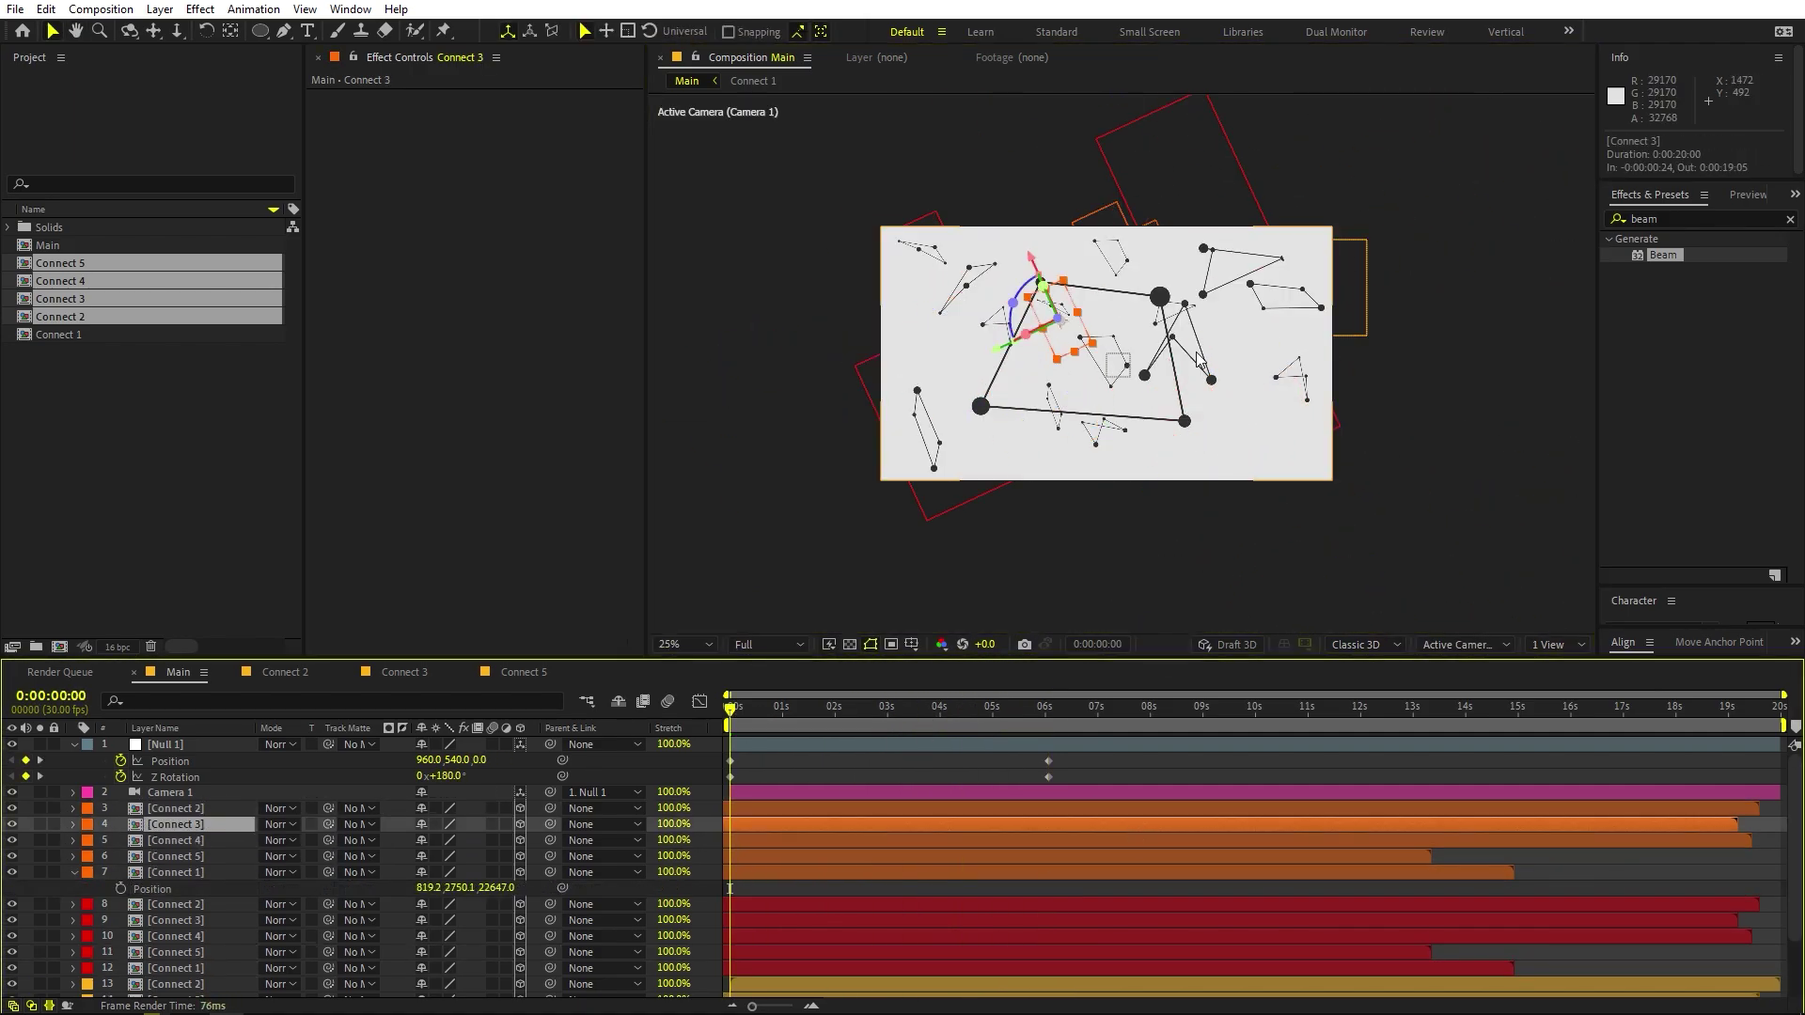
drag(1080, 822, 987, 818)
click(1378, 593)
click(1555, 646)
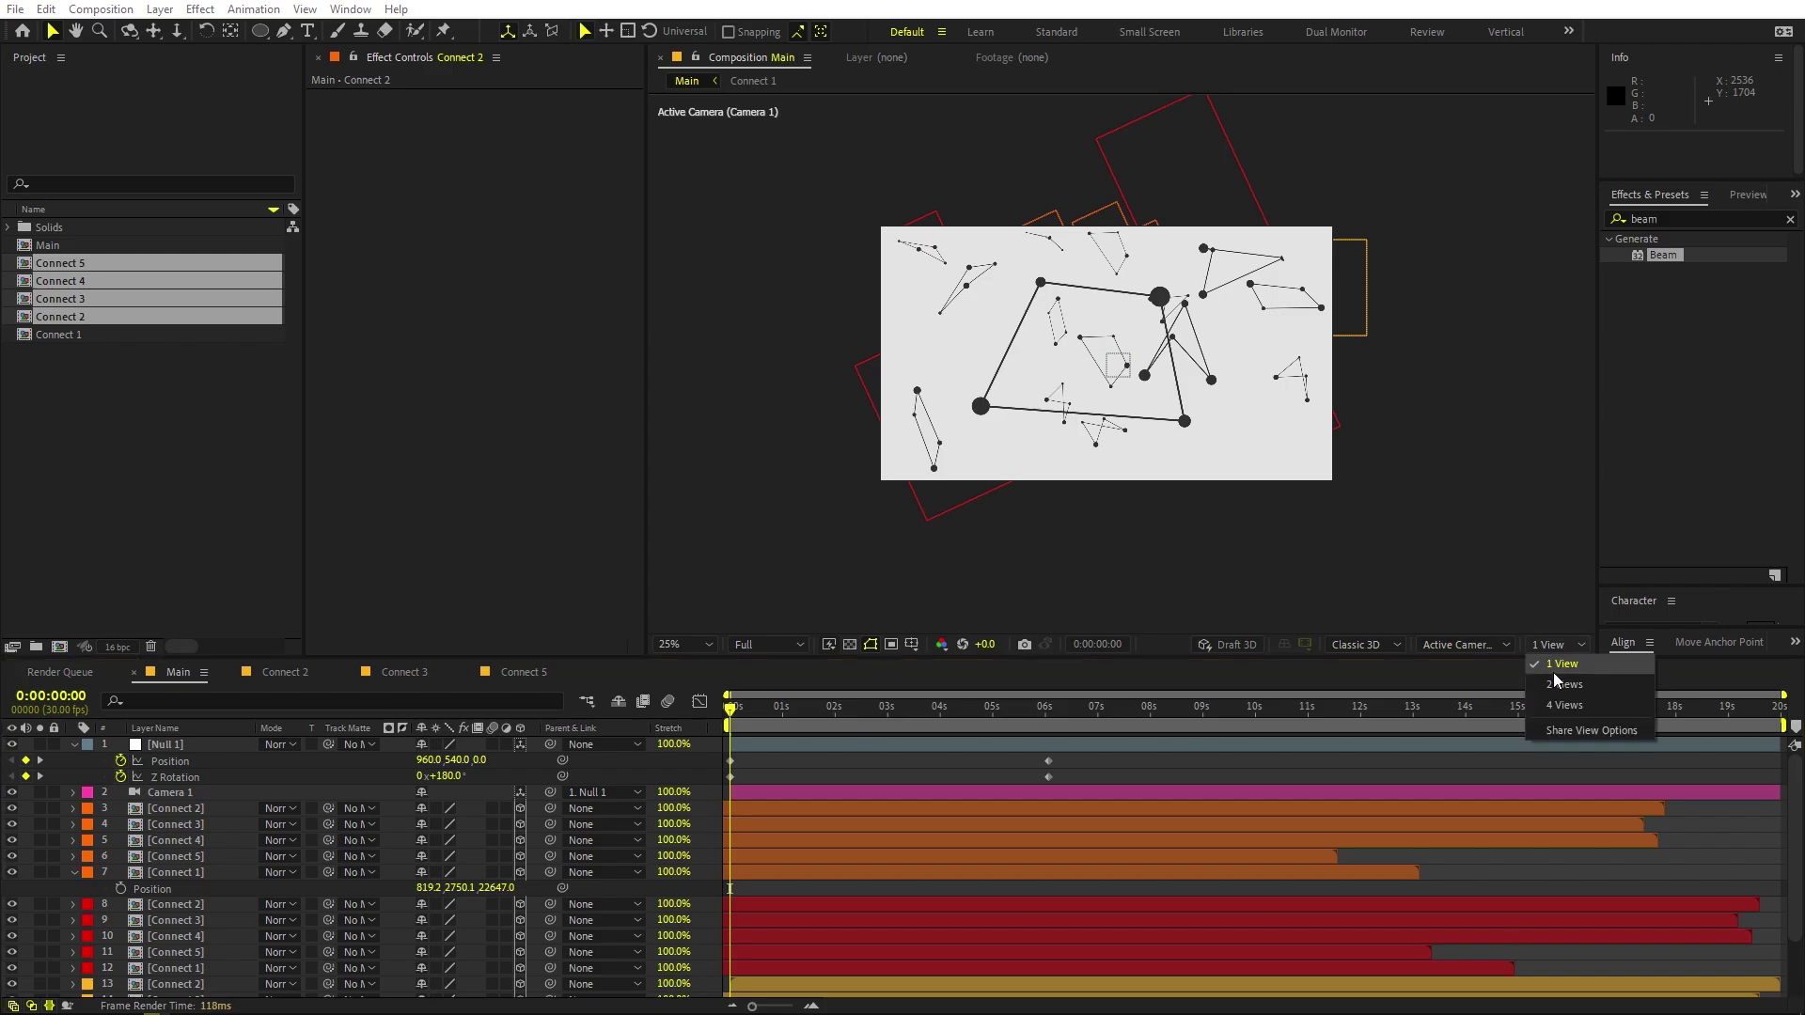
click(1399, 764)
Fit the composition in the viewer and apply Easy Ease to Null 1's Position and Z Rotation keyframes.
click(701, 645)
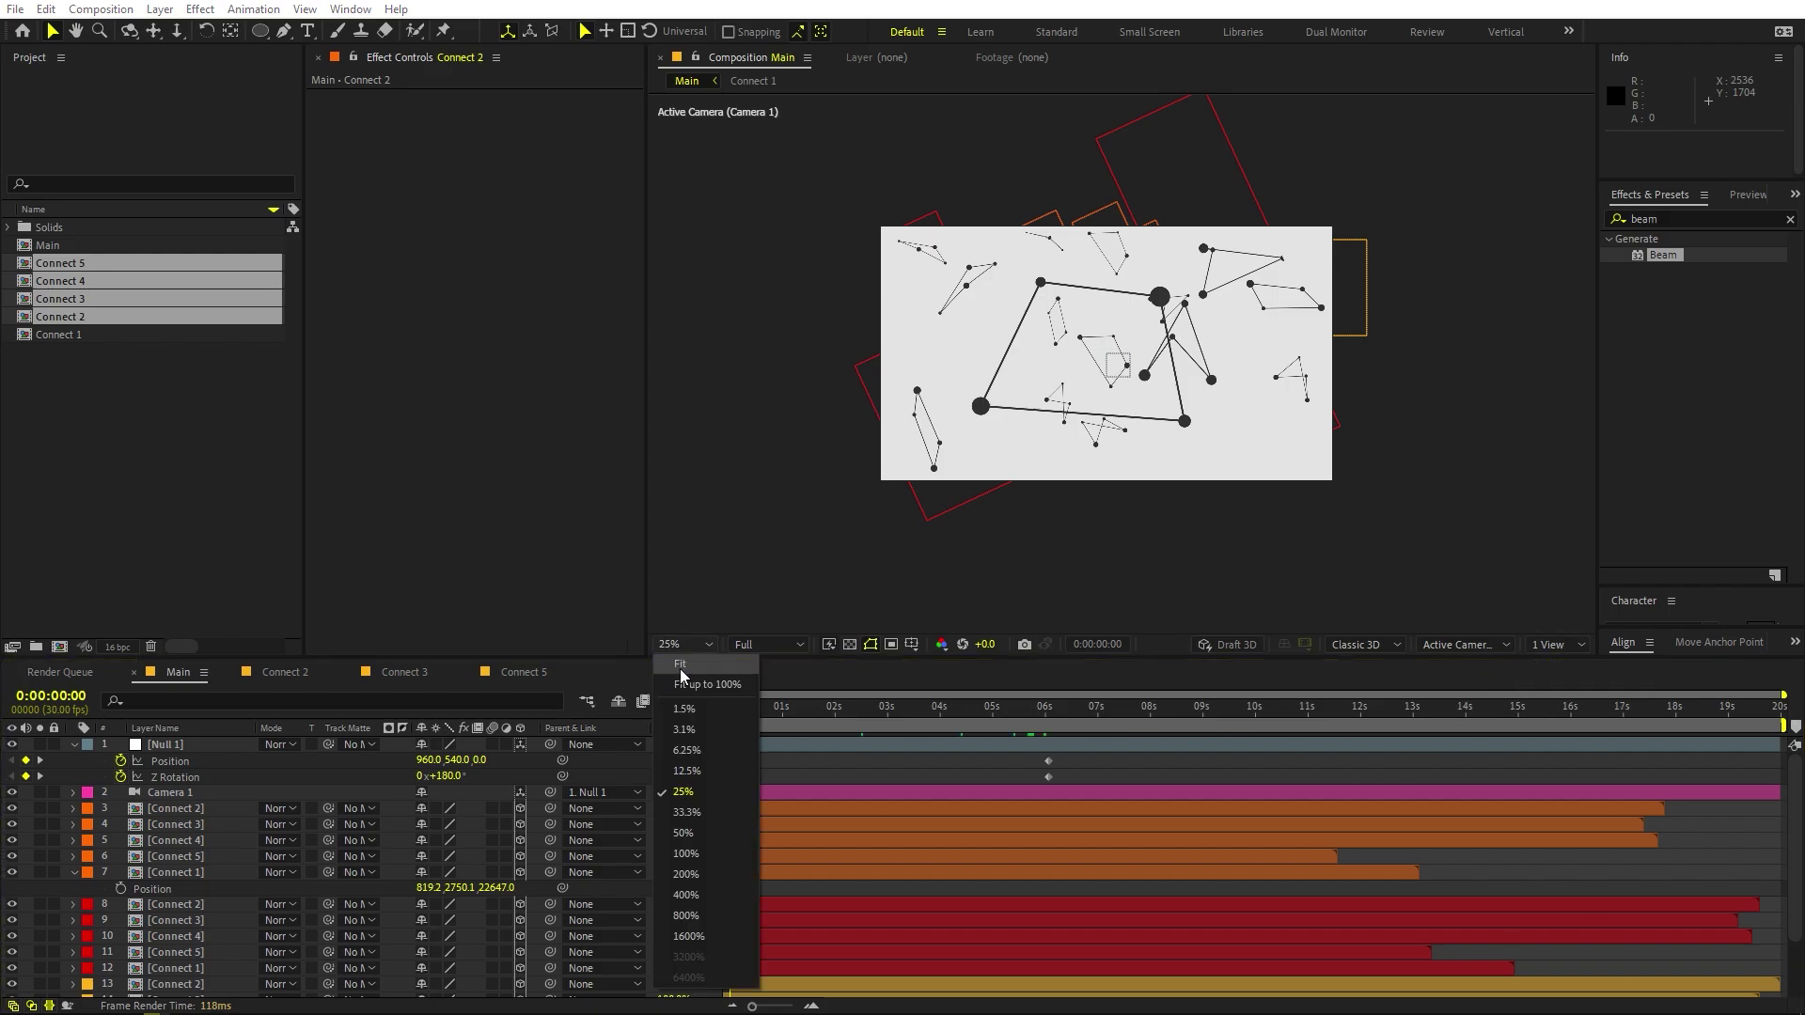
click(684, 686)
drag(1074, 760, 627, 805)
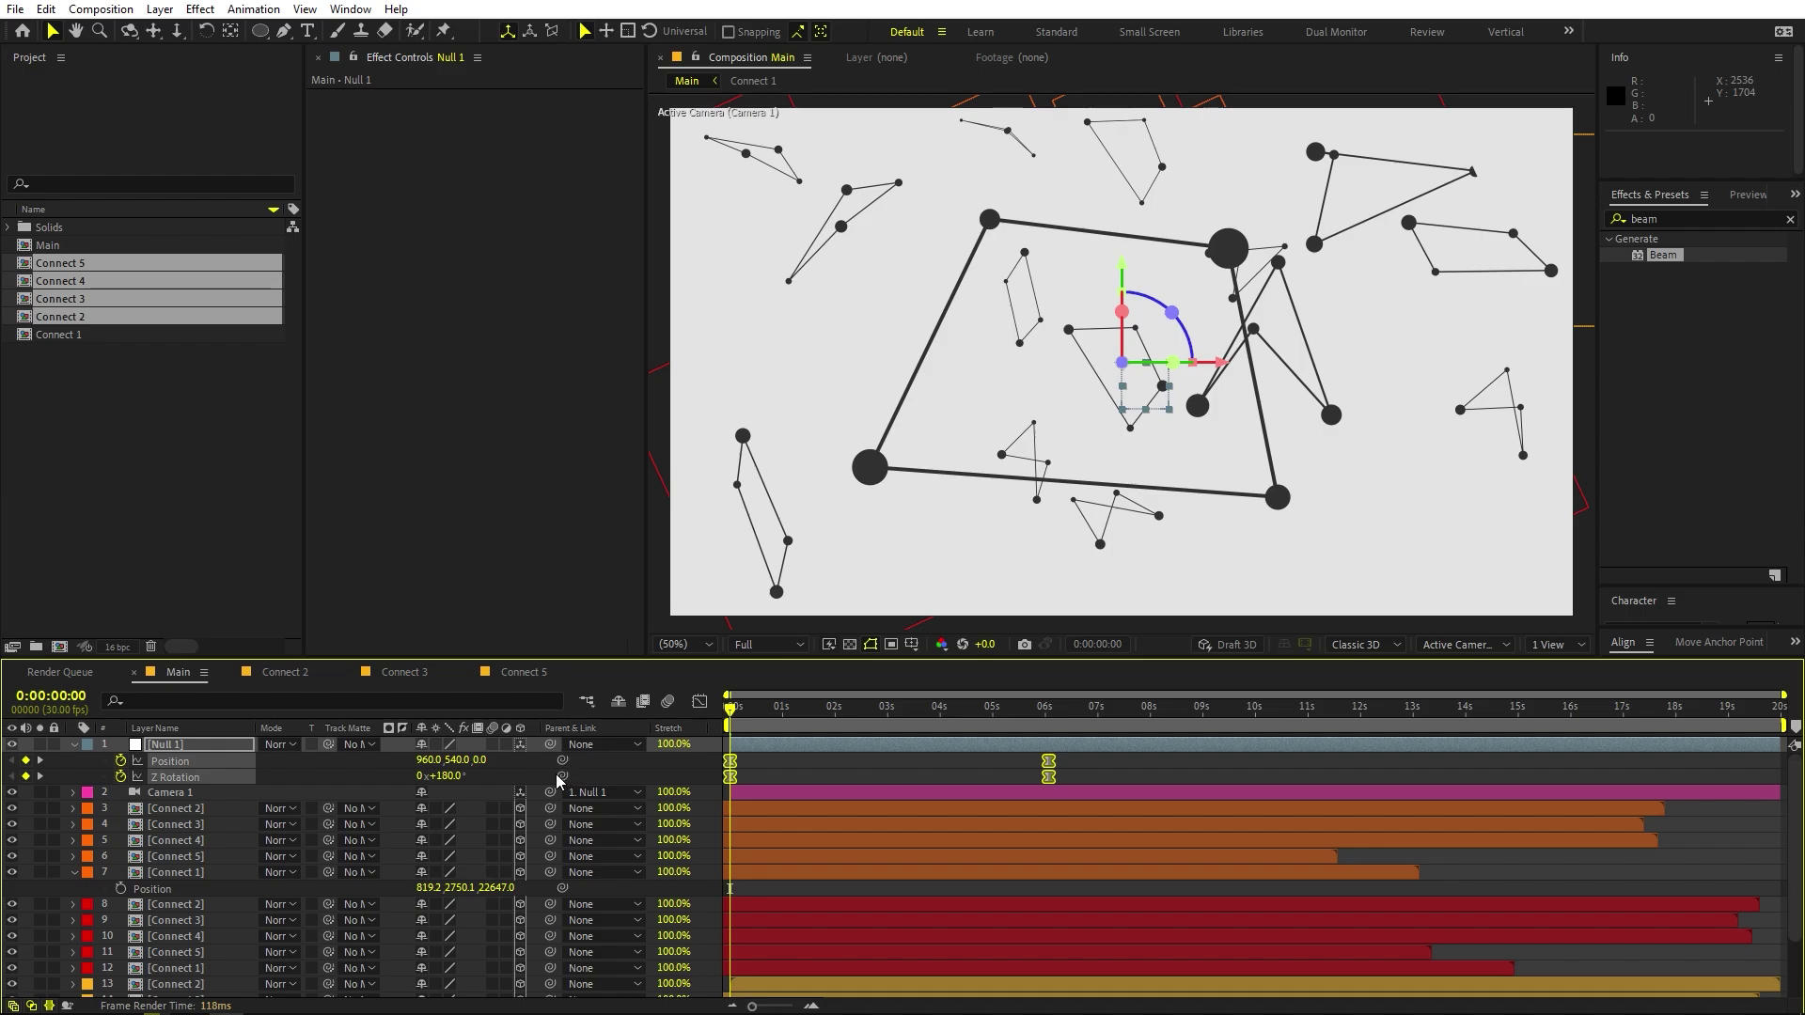
click(505, 774)
Set Null 1's Z position to -5480 at 0 seconds and preview the start of the camera move.
drag(479, 760, 19, 709)
key(space)
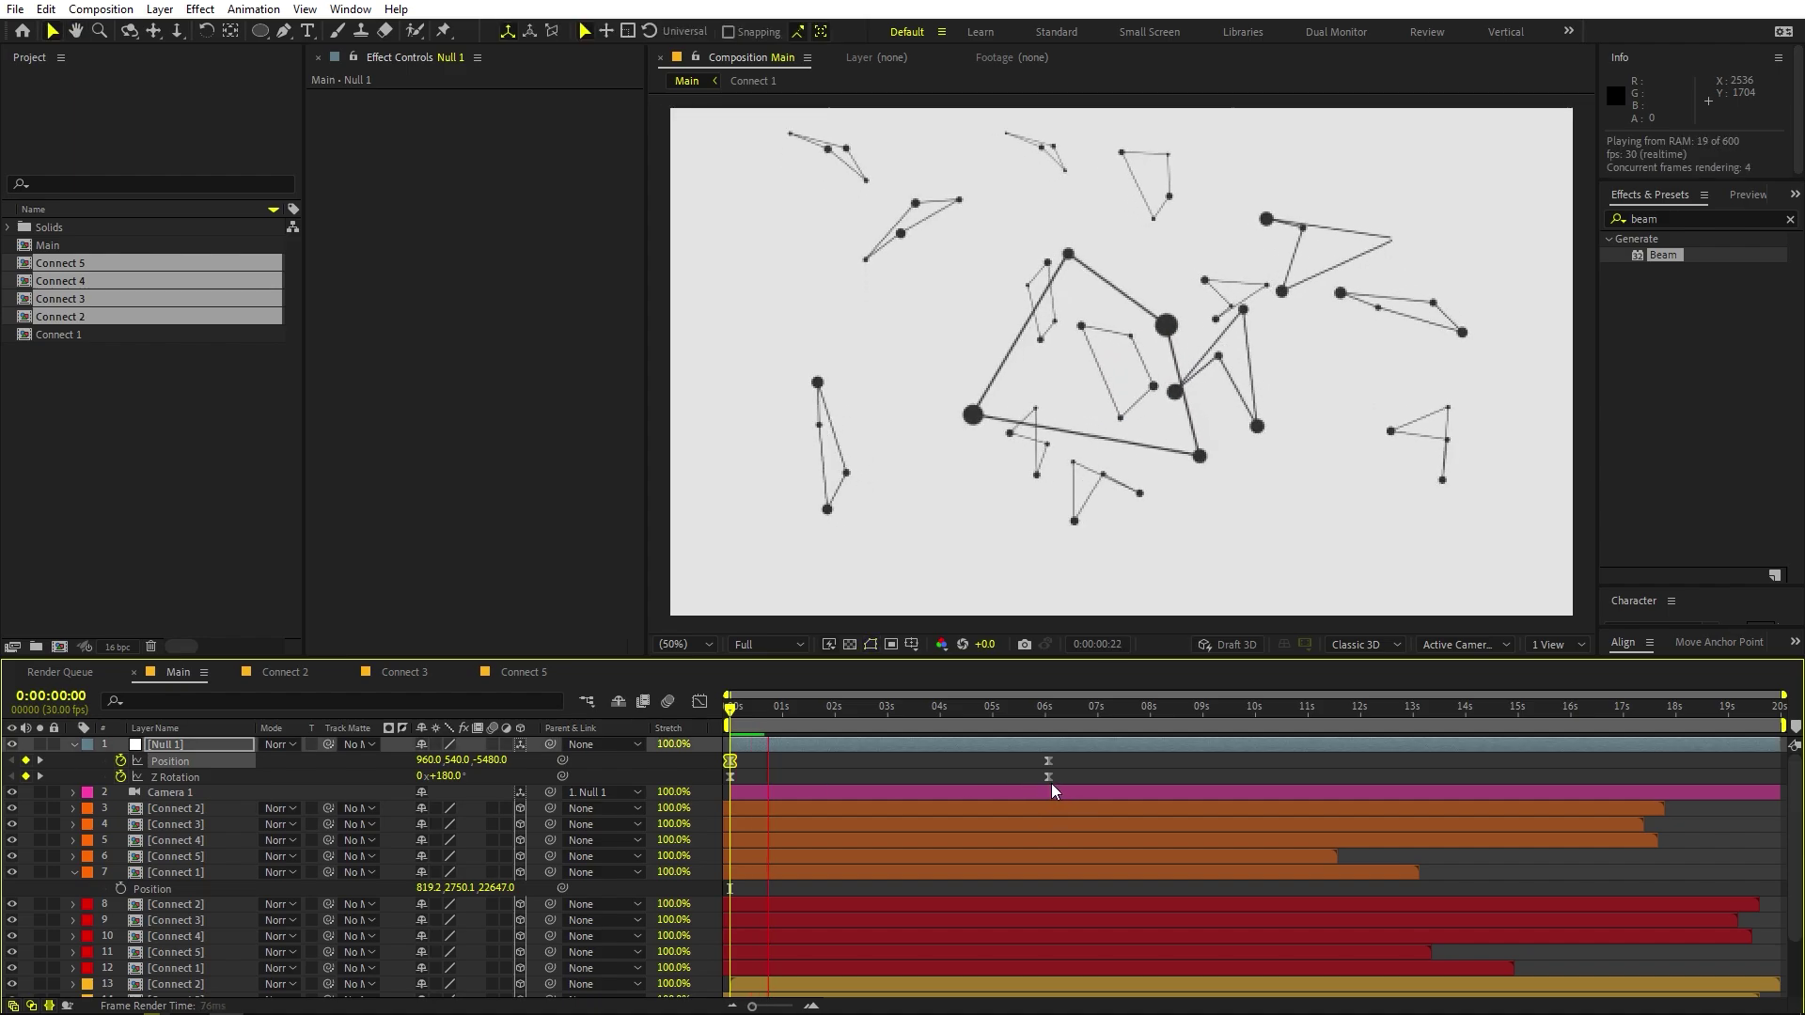
click(855, 716)
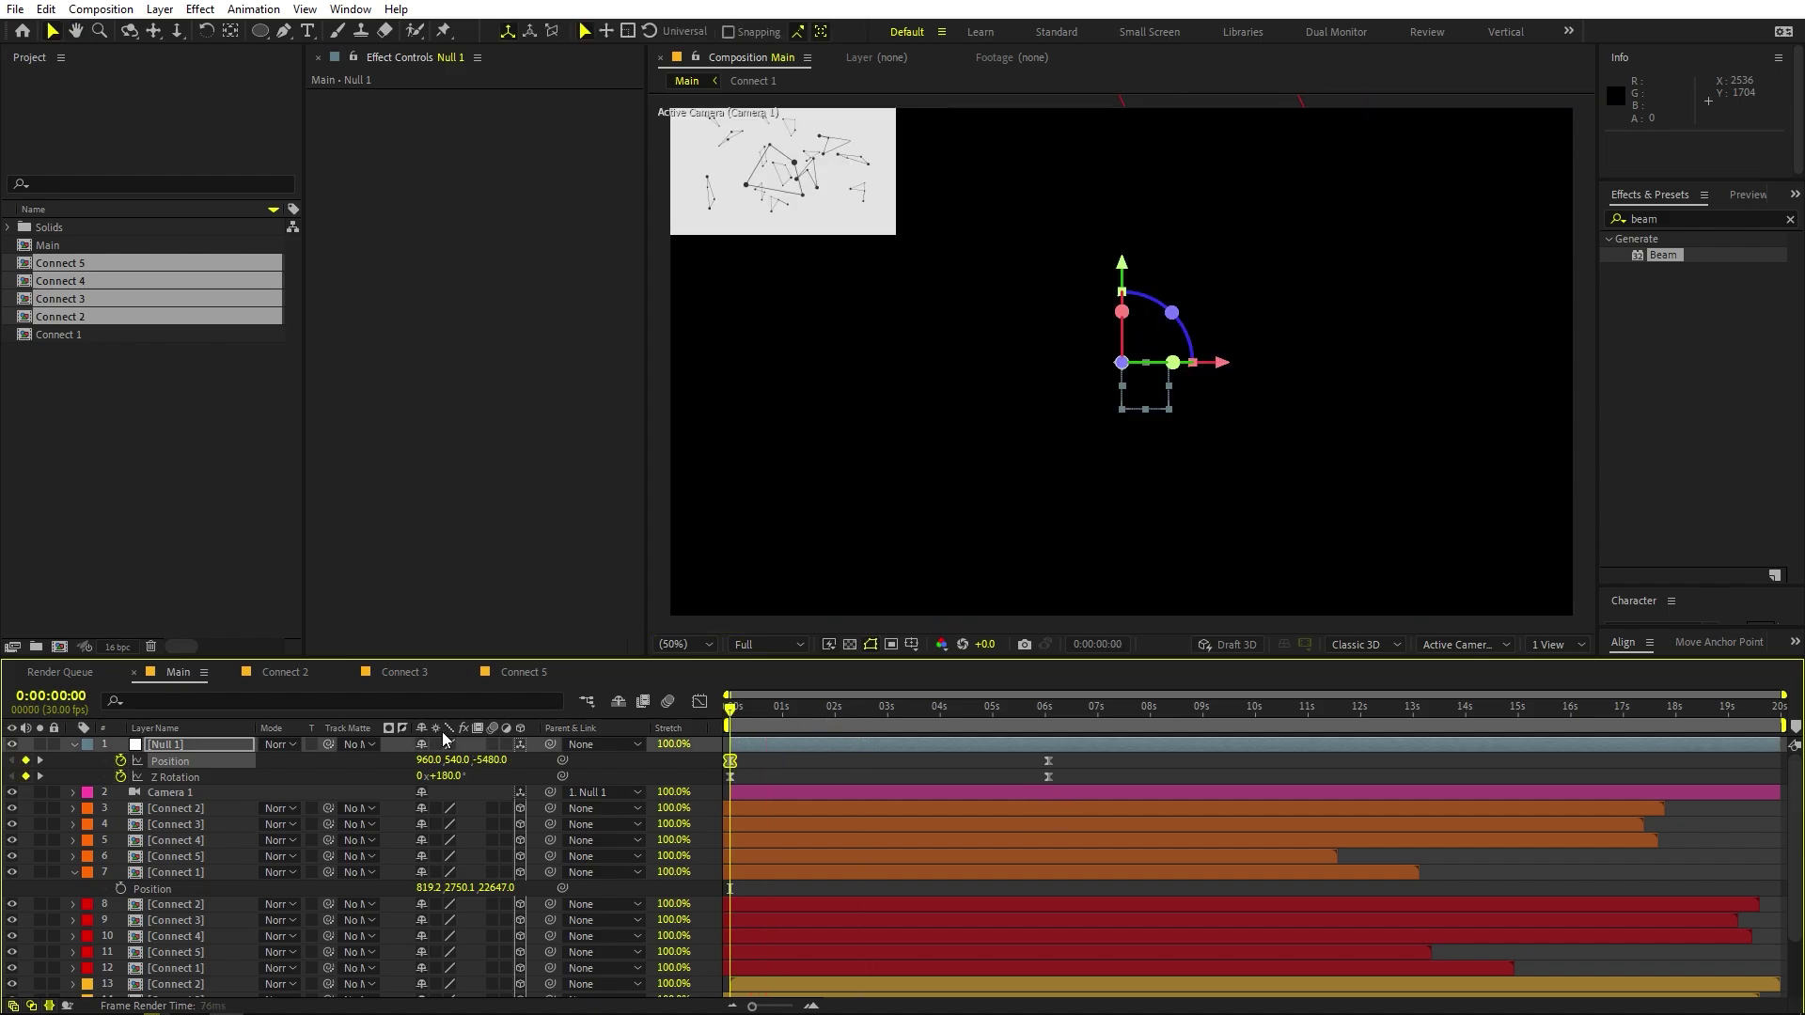
click(794, 767)
Turn on Depth of Field for Camera 1 and set its Aperture to 216.6 pixels.
click(166, 794)
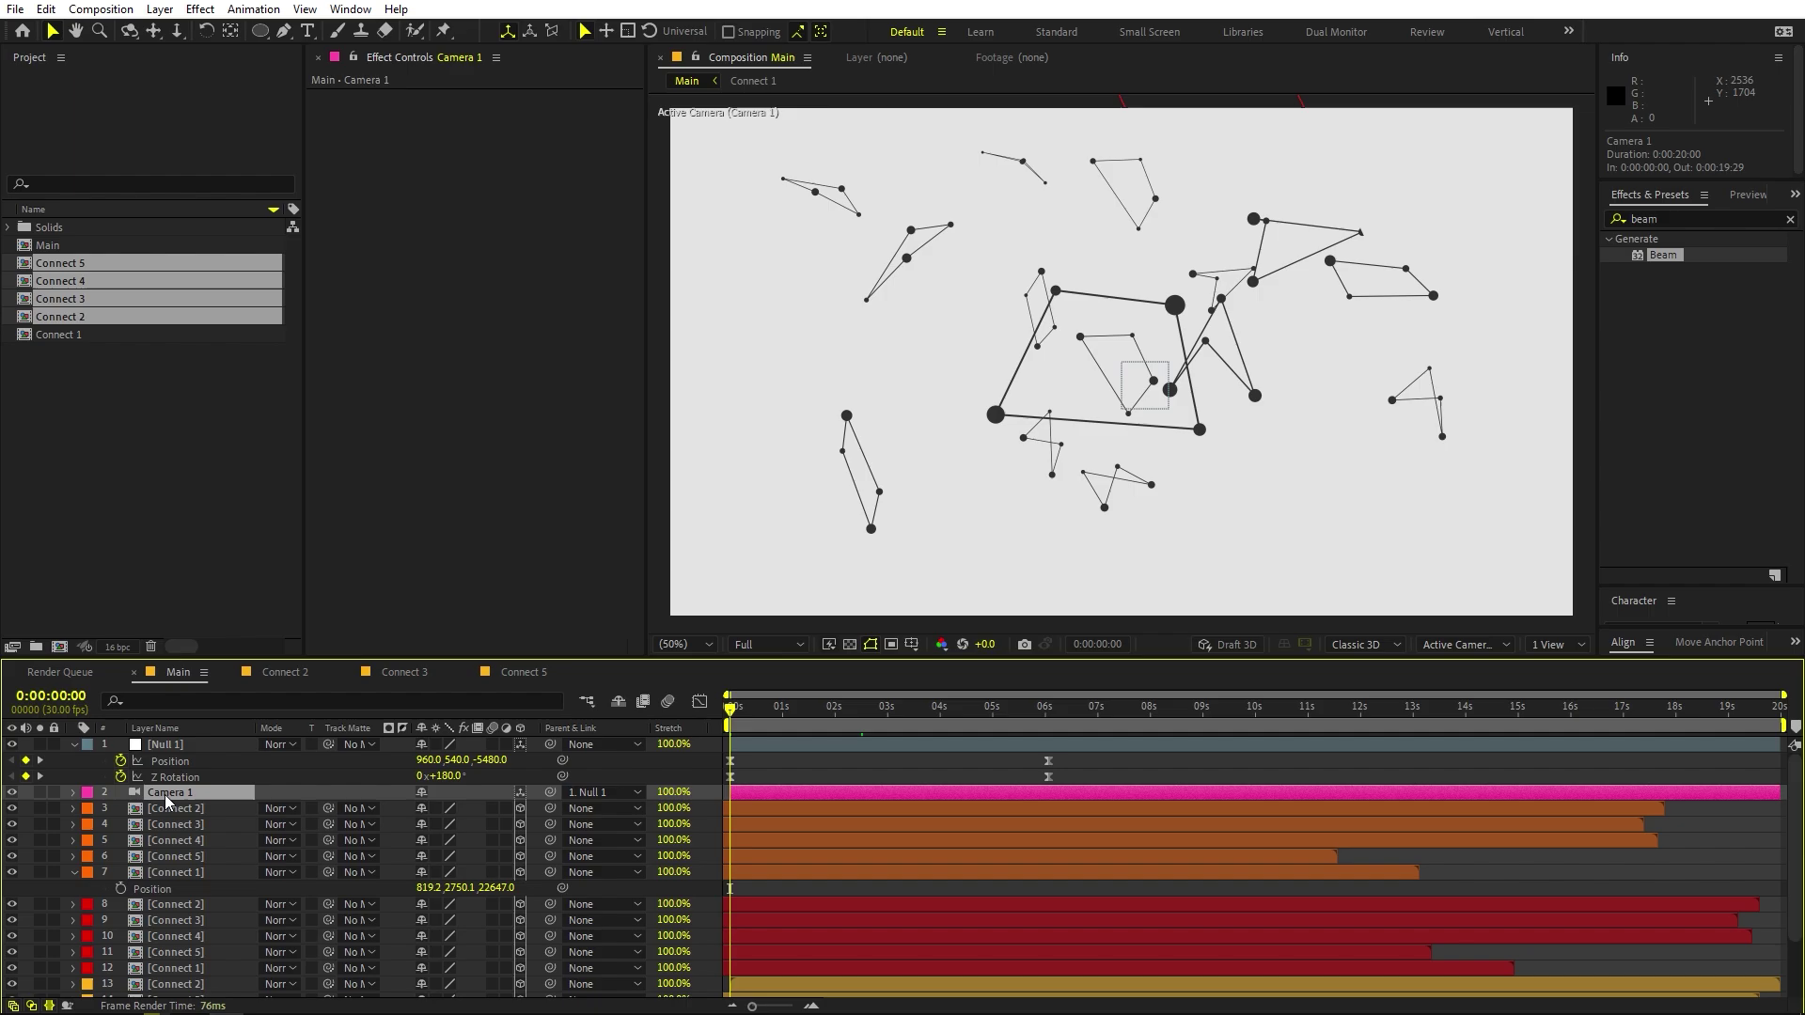
key(a)
key(a)
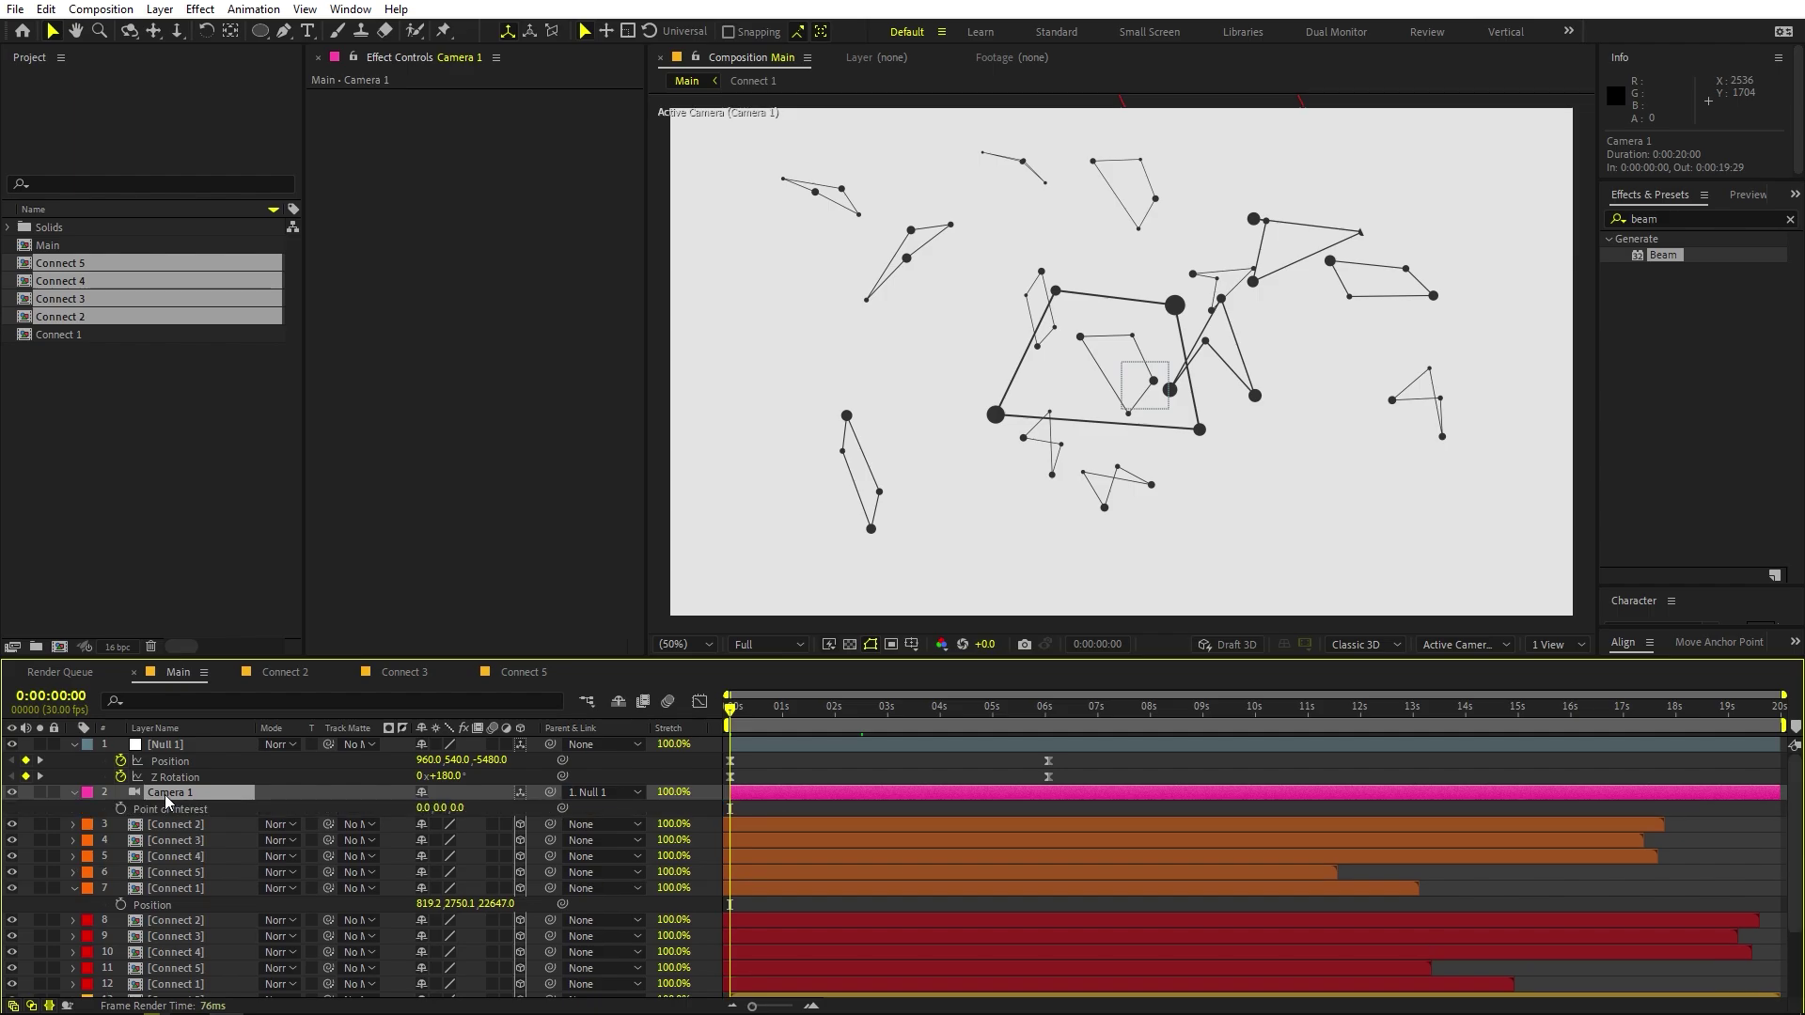
click(75, 793)
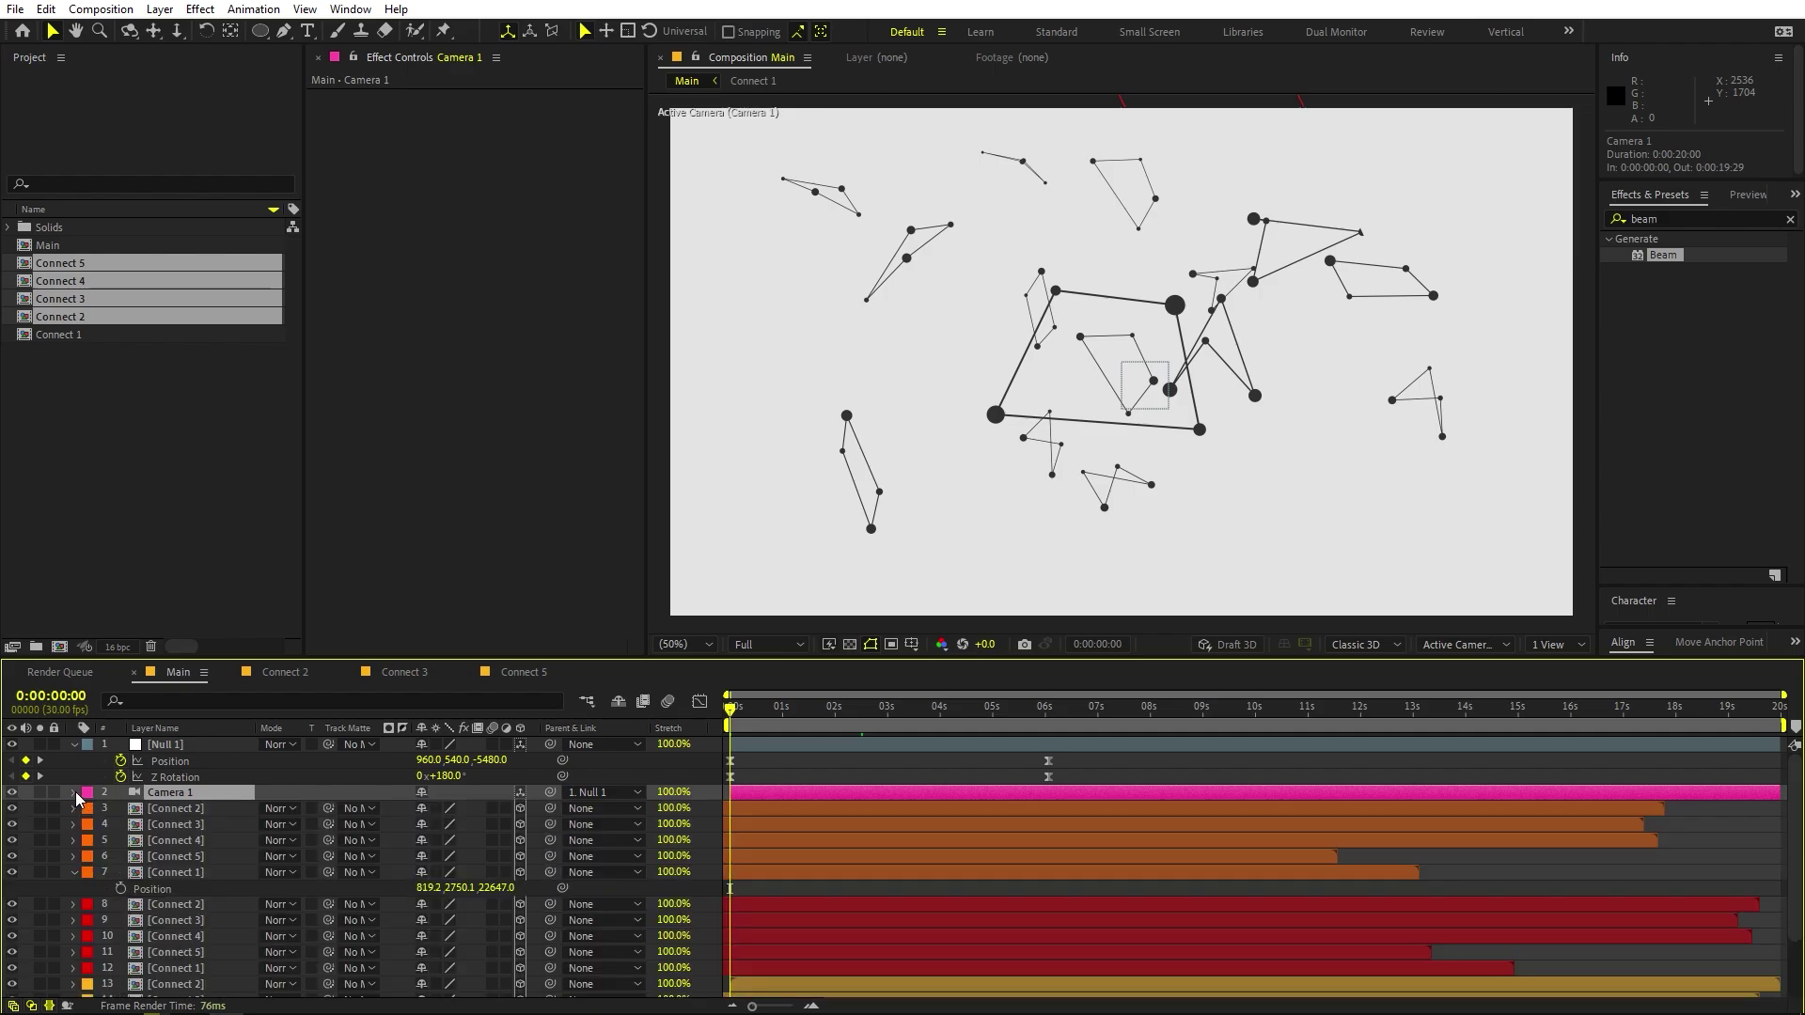
click(74, 793)
scroll(94, 809, down, 1)
click(160, 814)
click(424, 813)
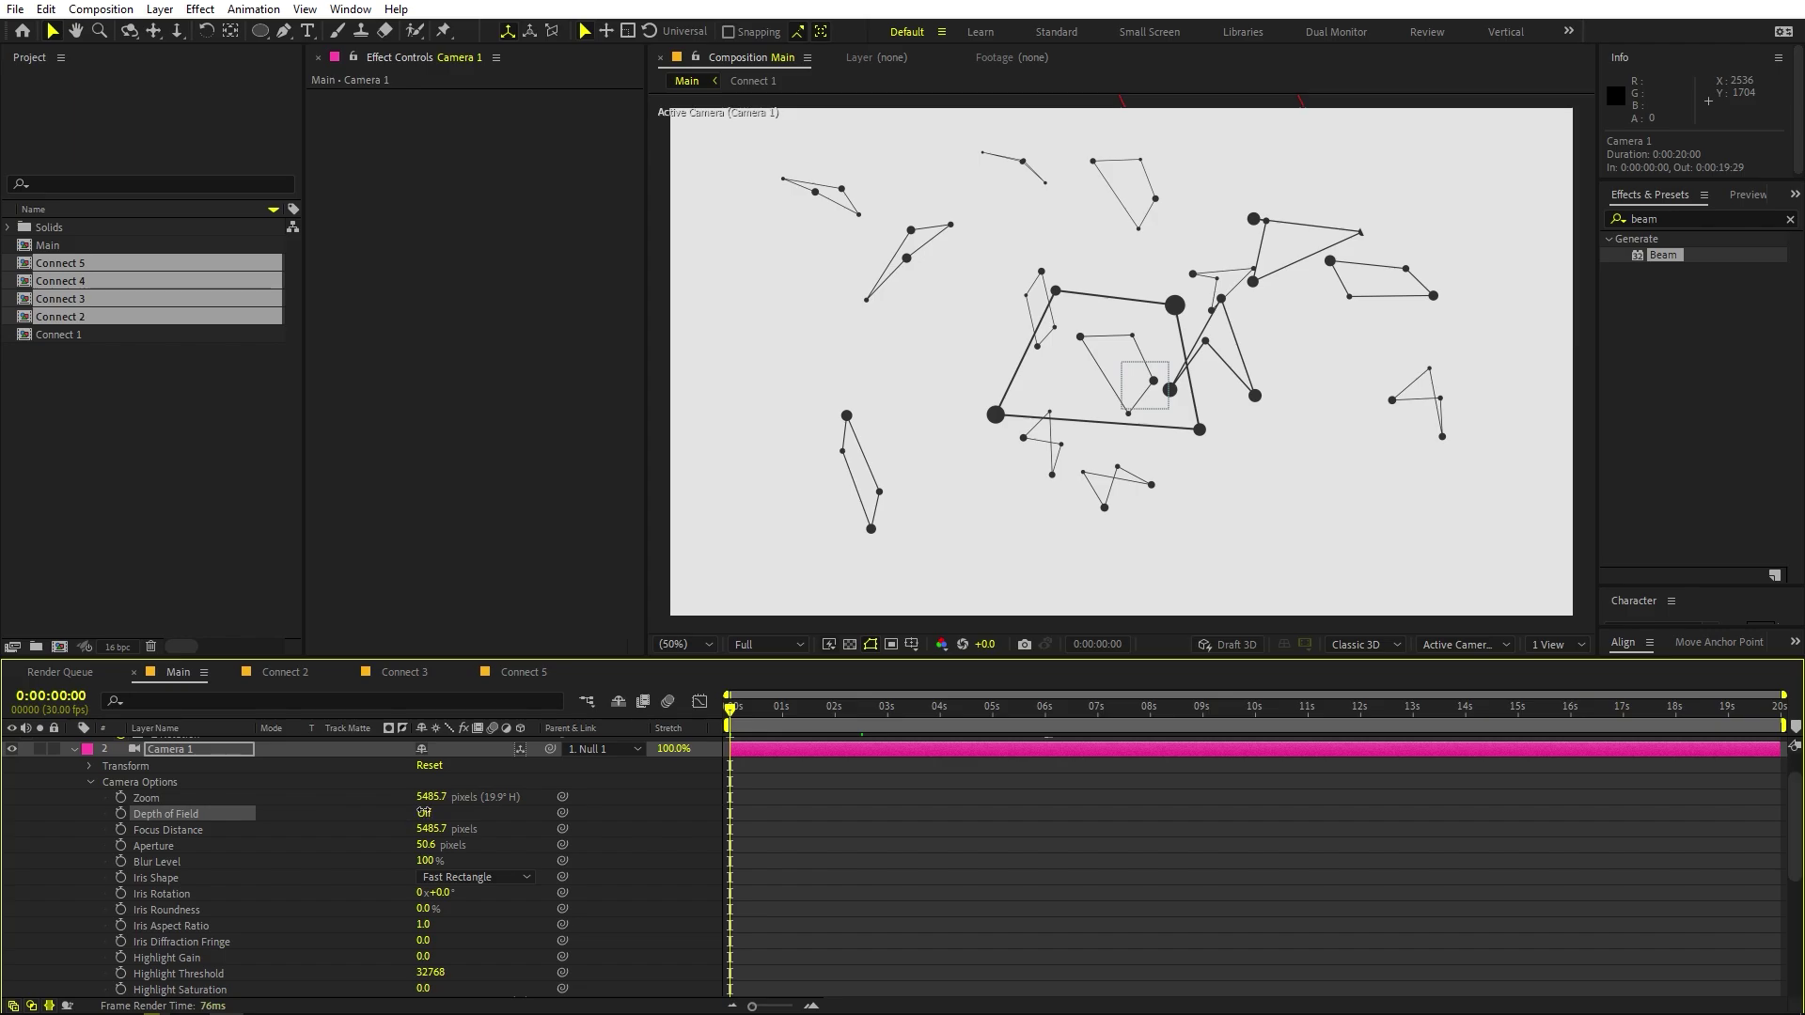
click(154, 848)
drag(430, 844, 595, 845)
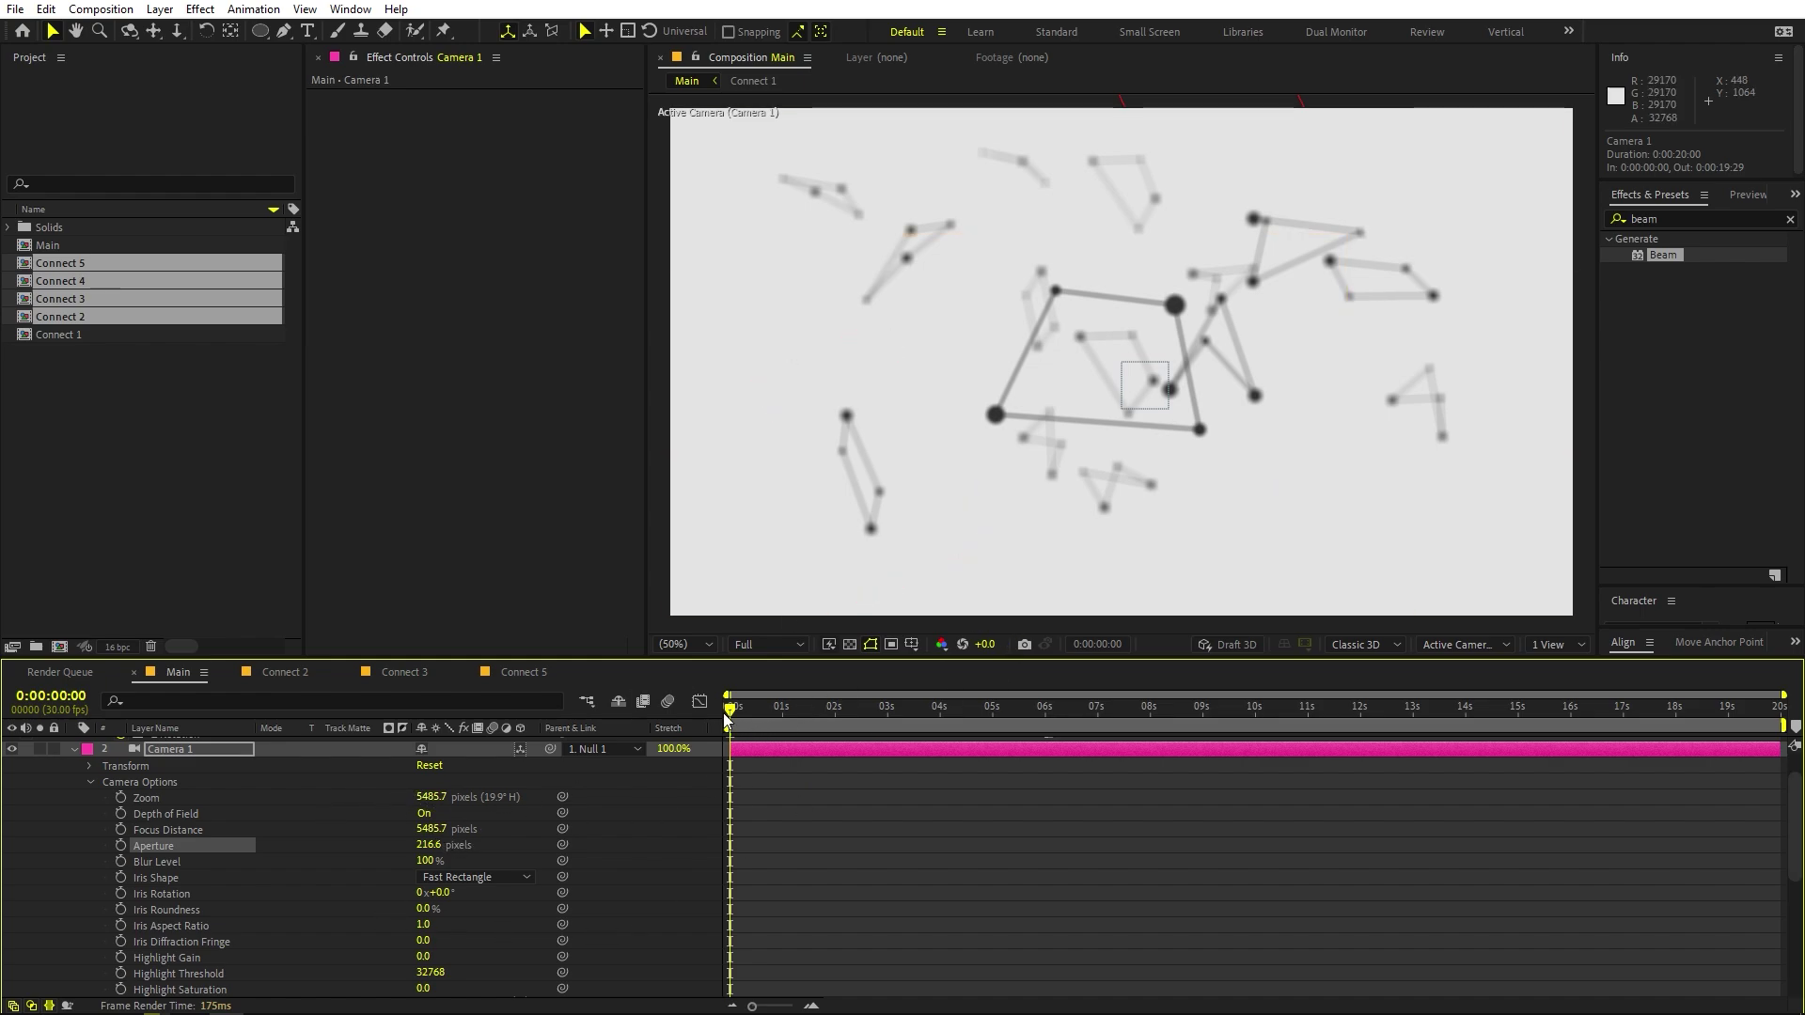
Scrub, magnify and play the opening seconds to examine the depth-of-field blur on the Connect shapes.
drag(726, 718, 771, 710)
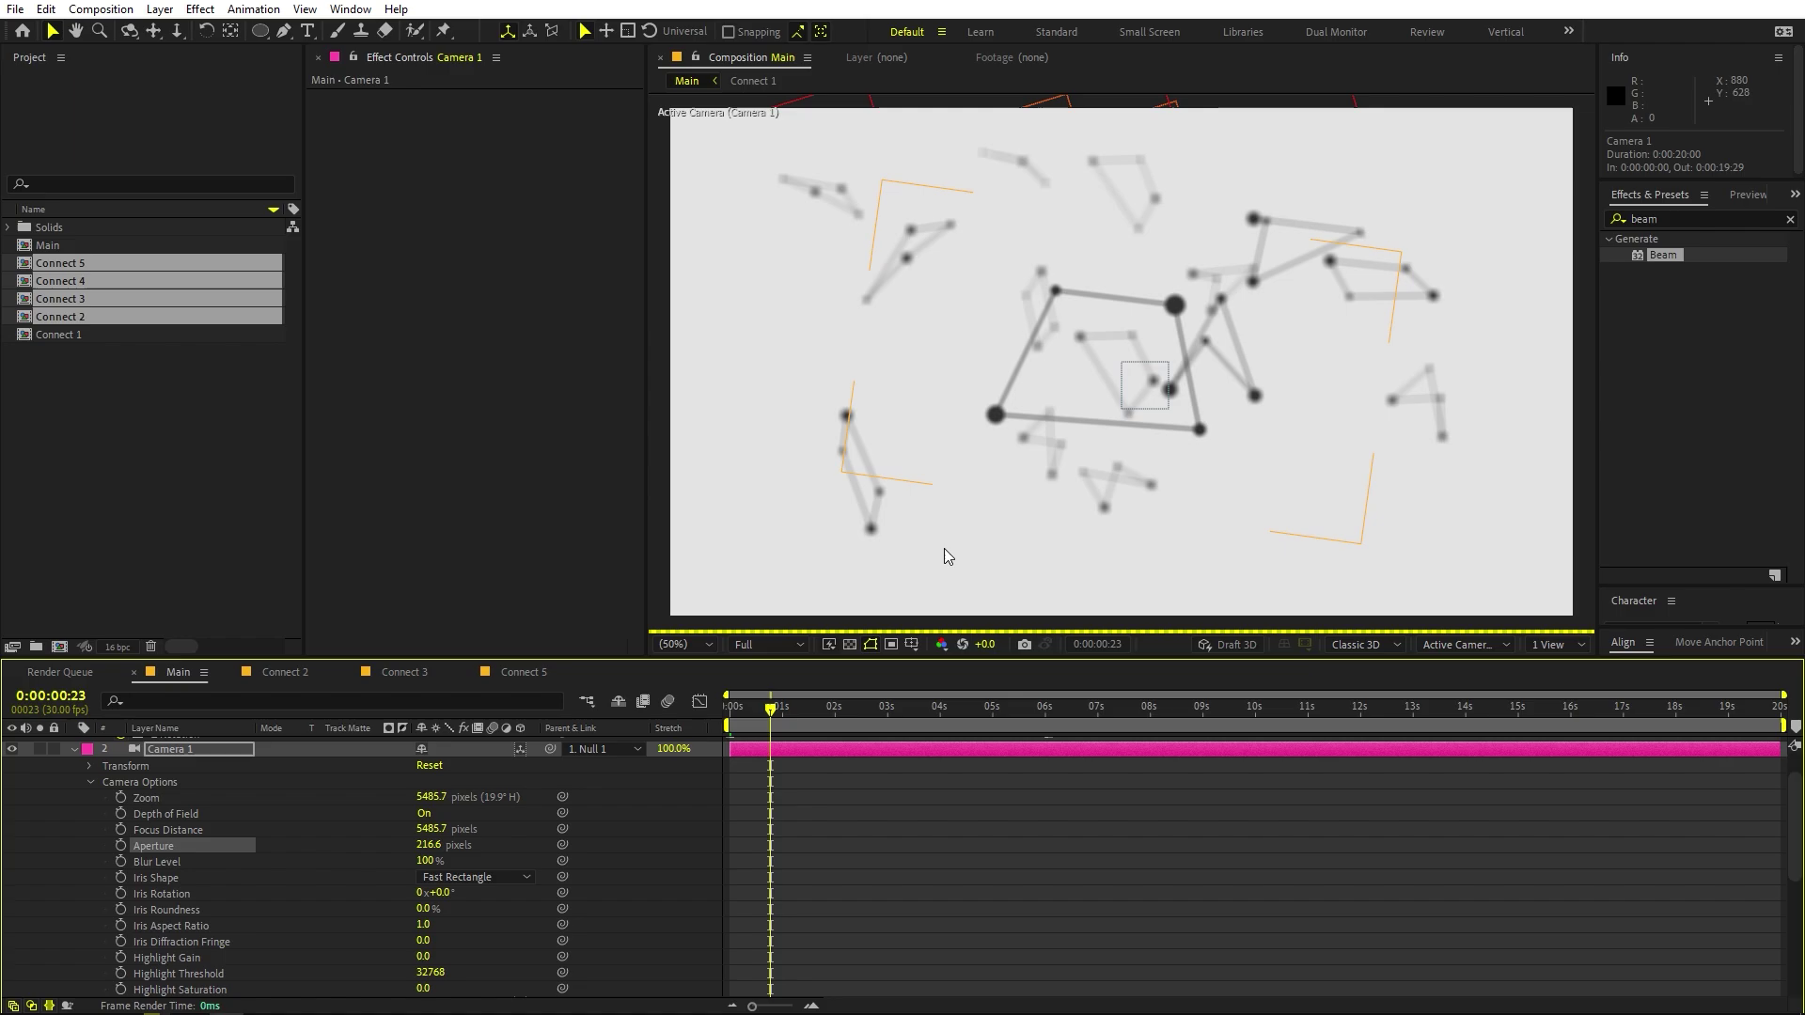
drag(758, 721, 783, 719)
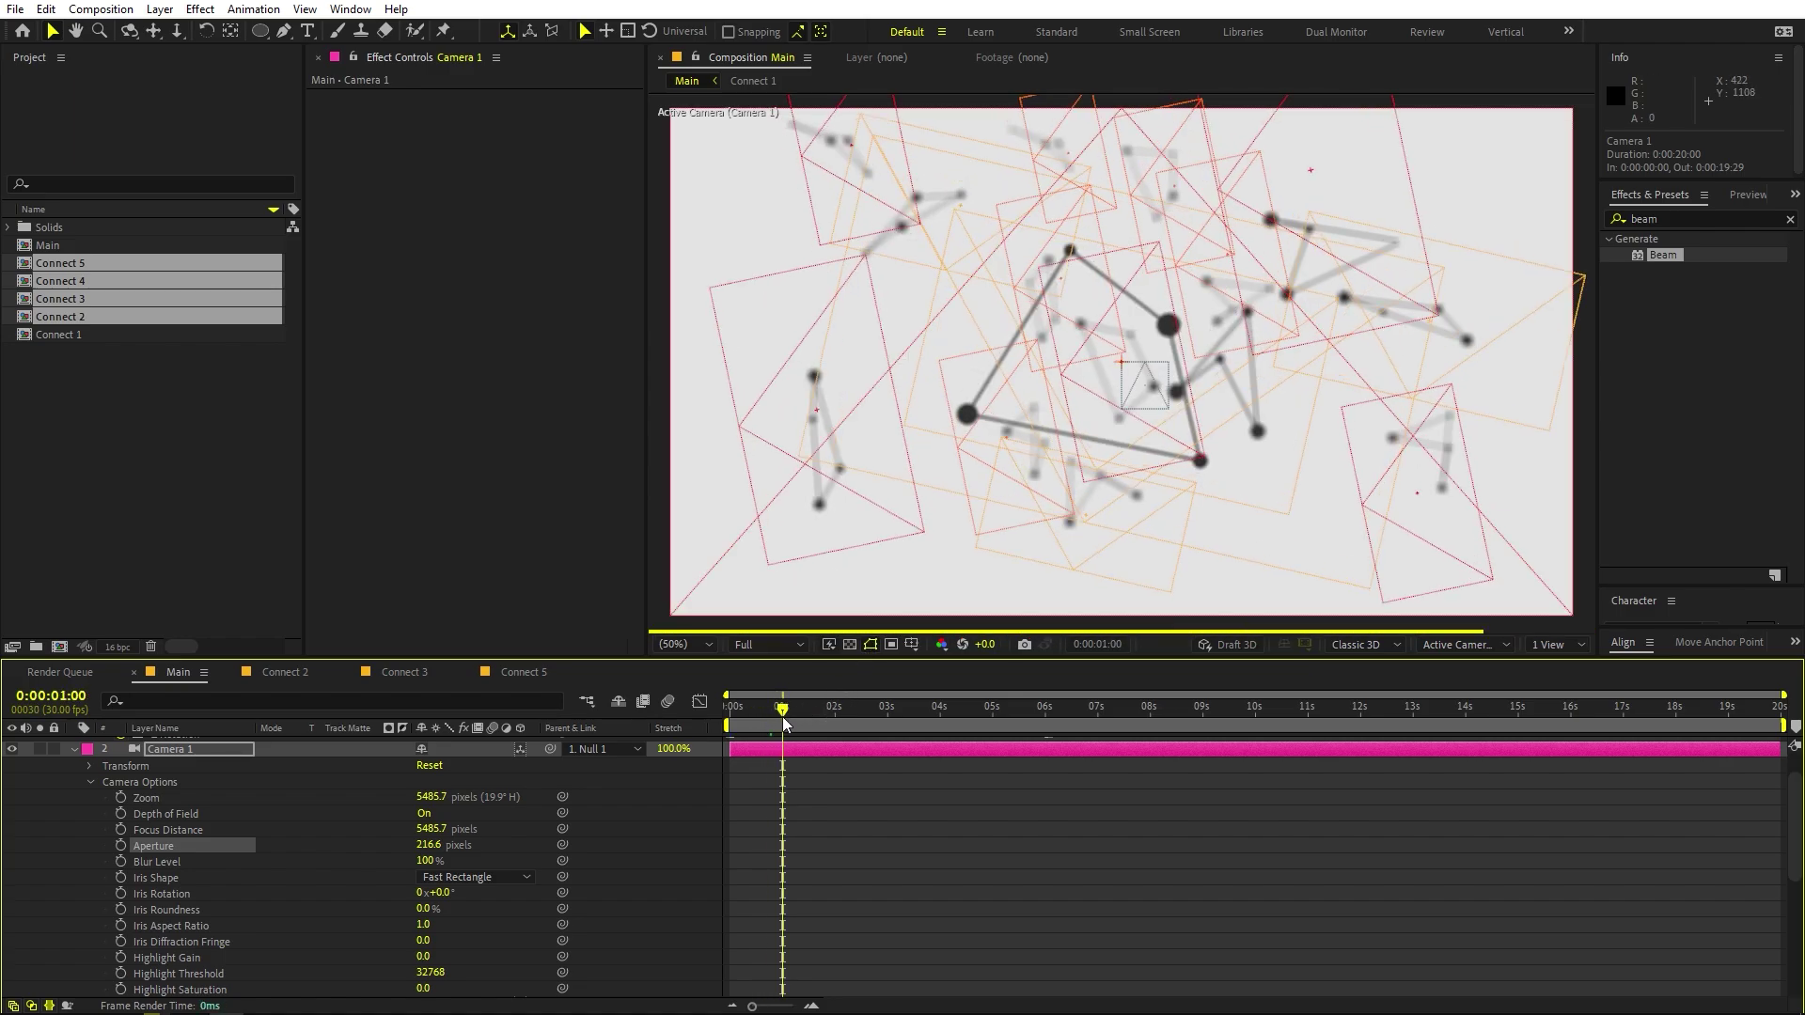
key(Page_Up)
key(Page_Up)
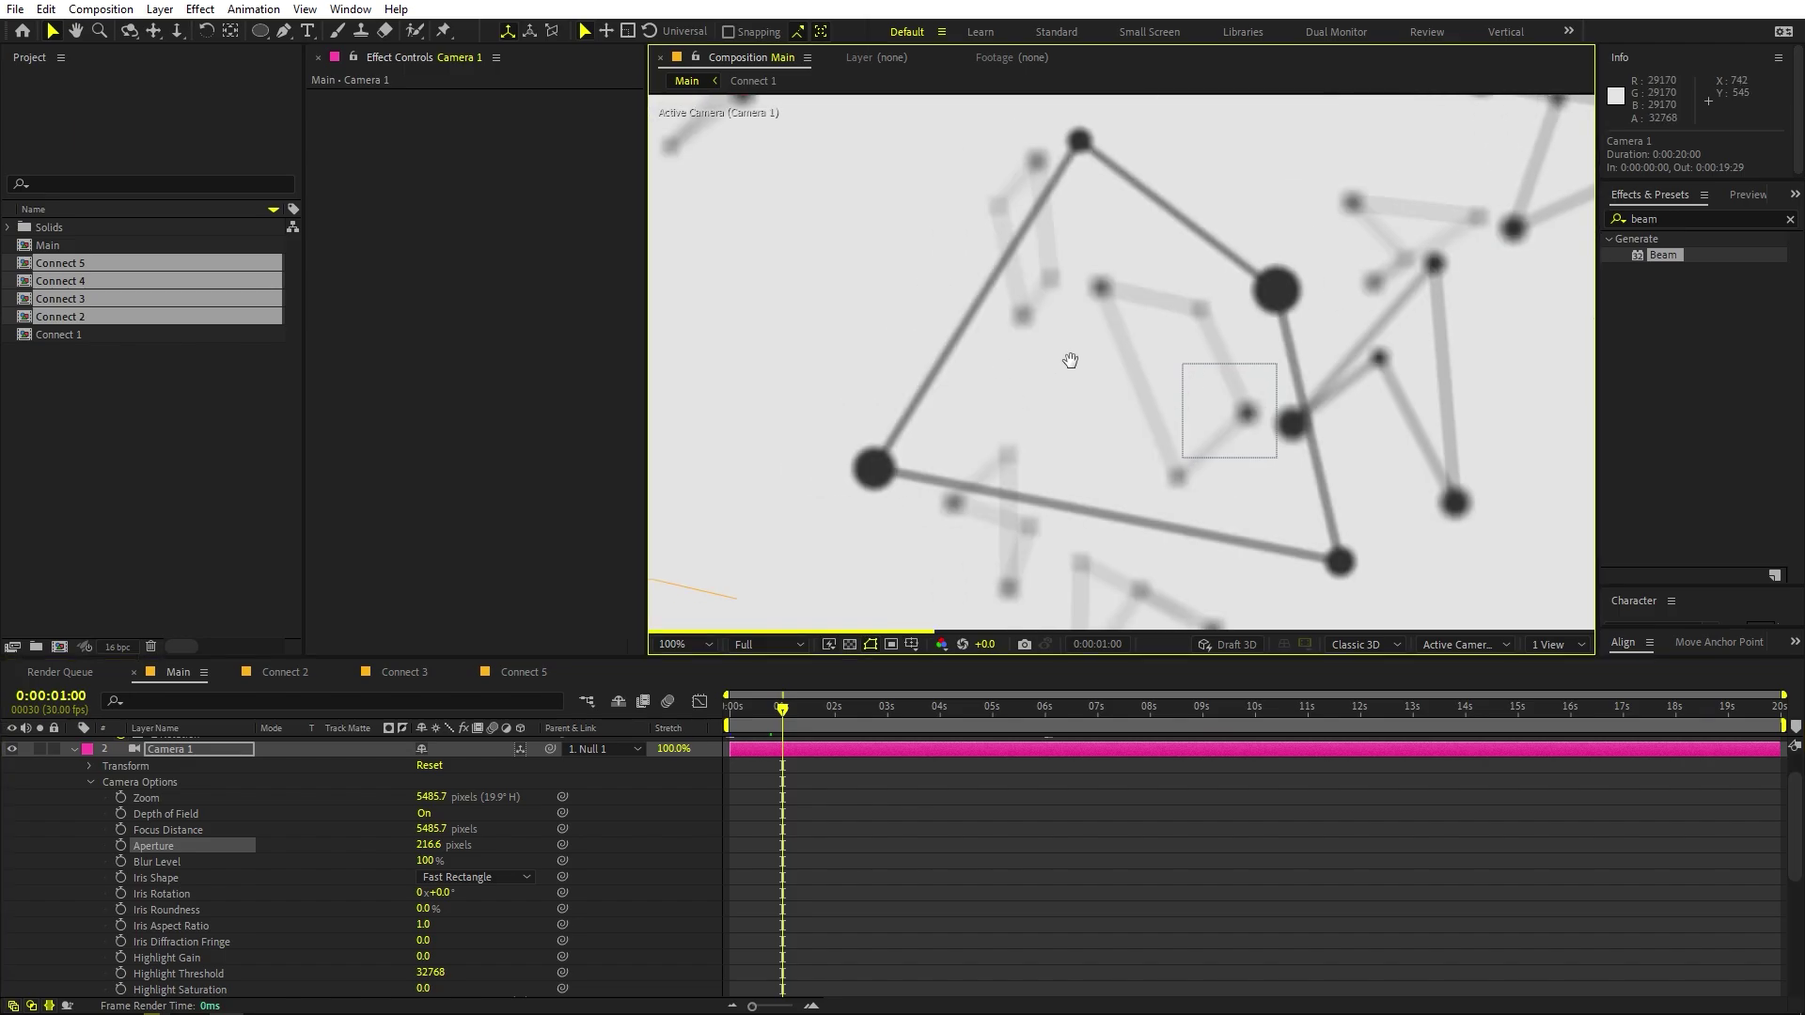
key(Home)
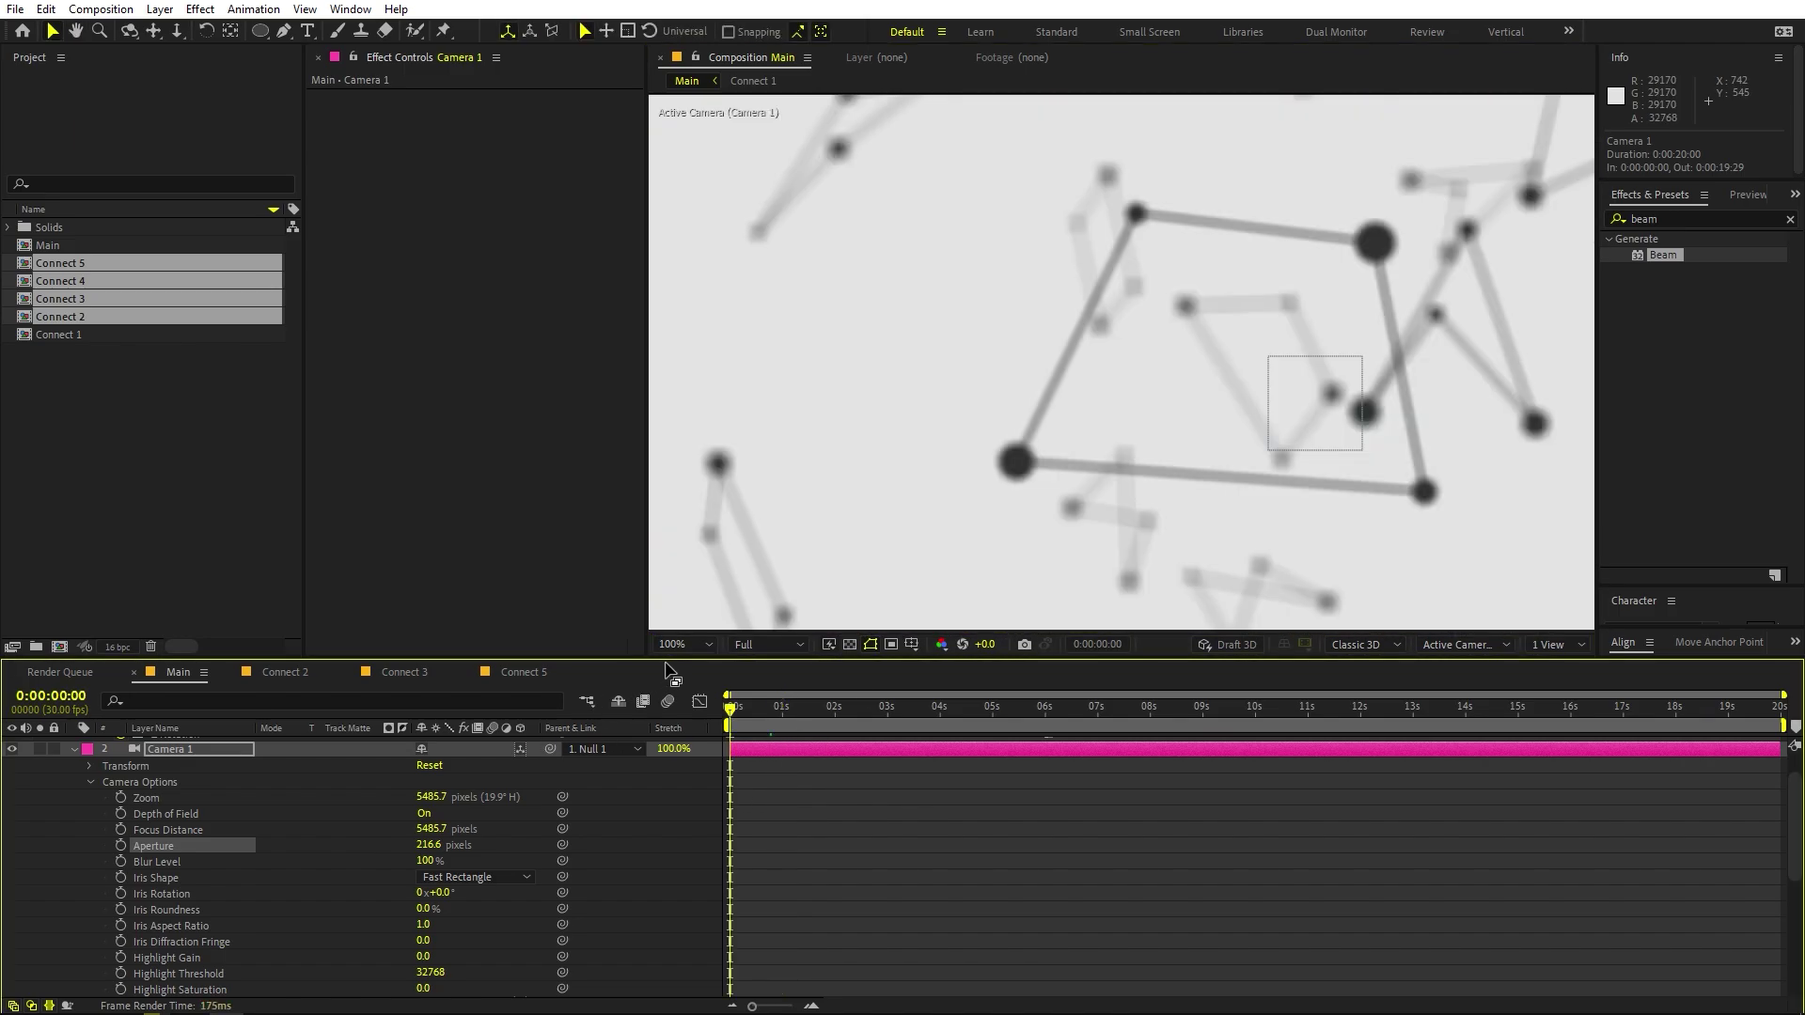
click(685, 645)
click(705, 983)
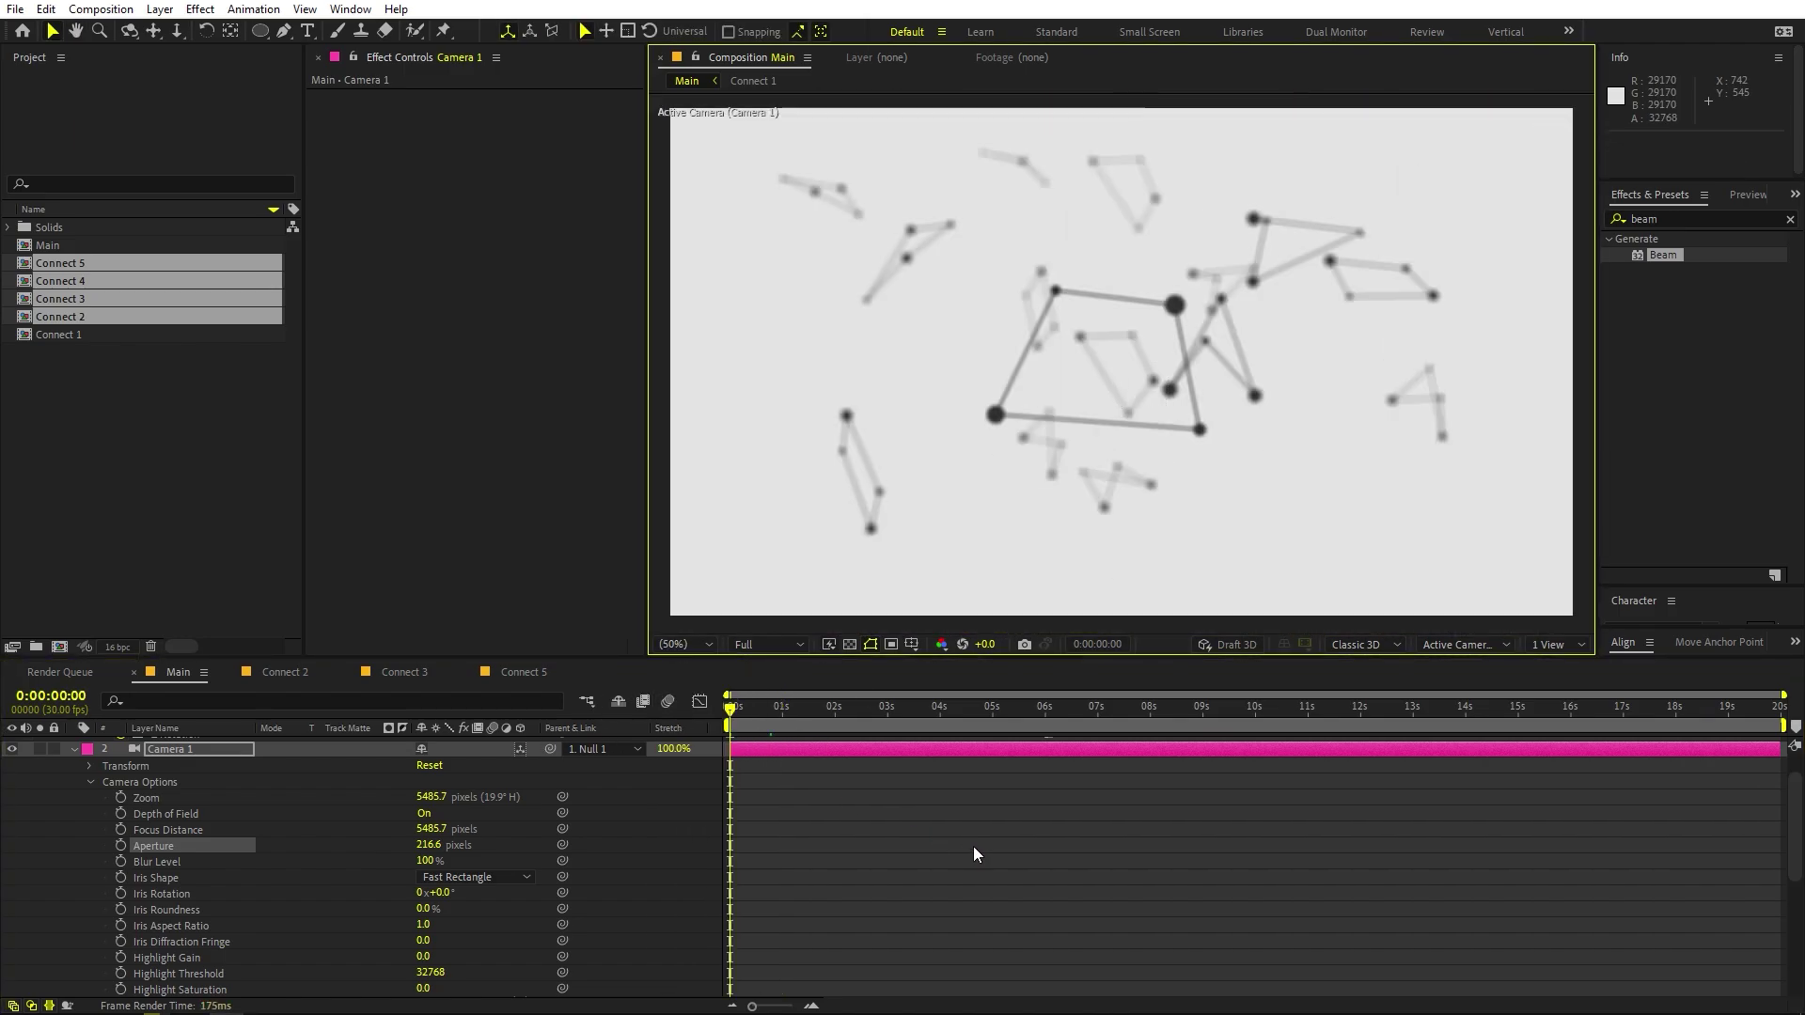
key(space)
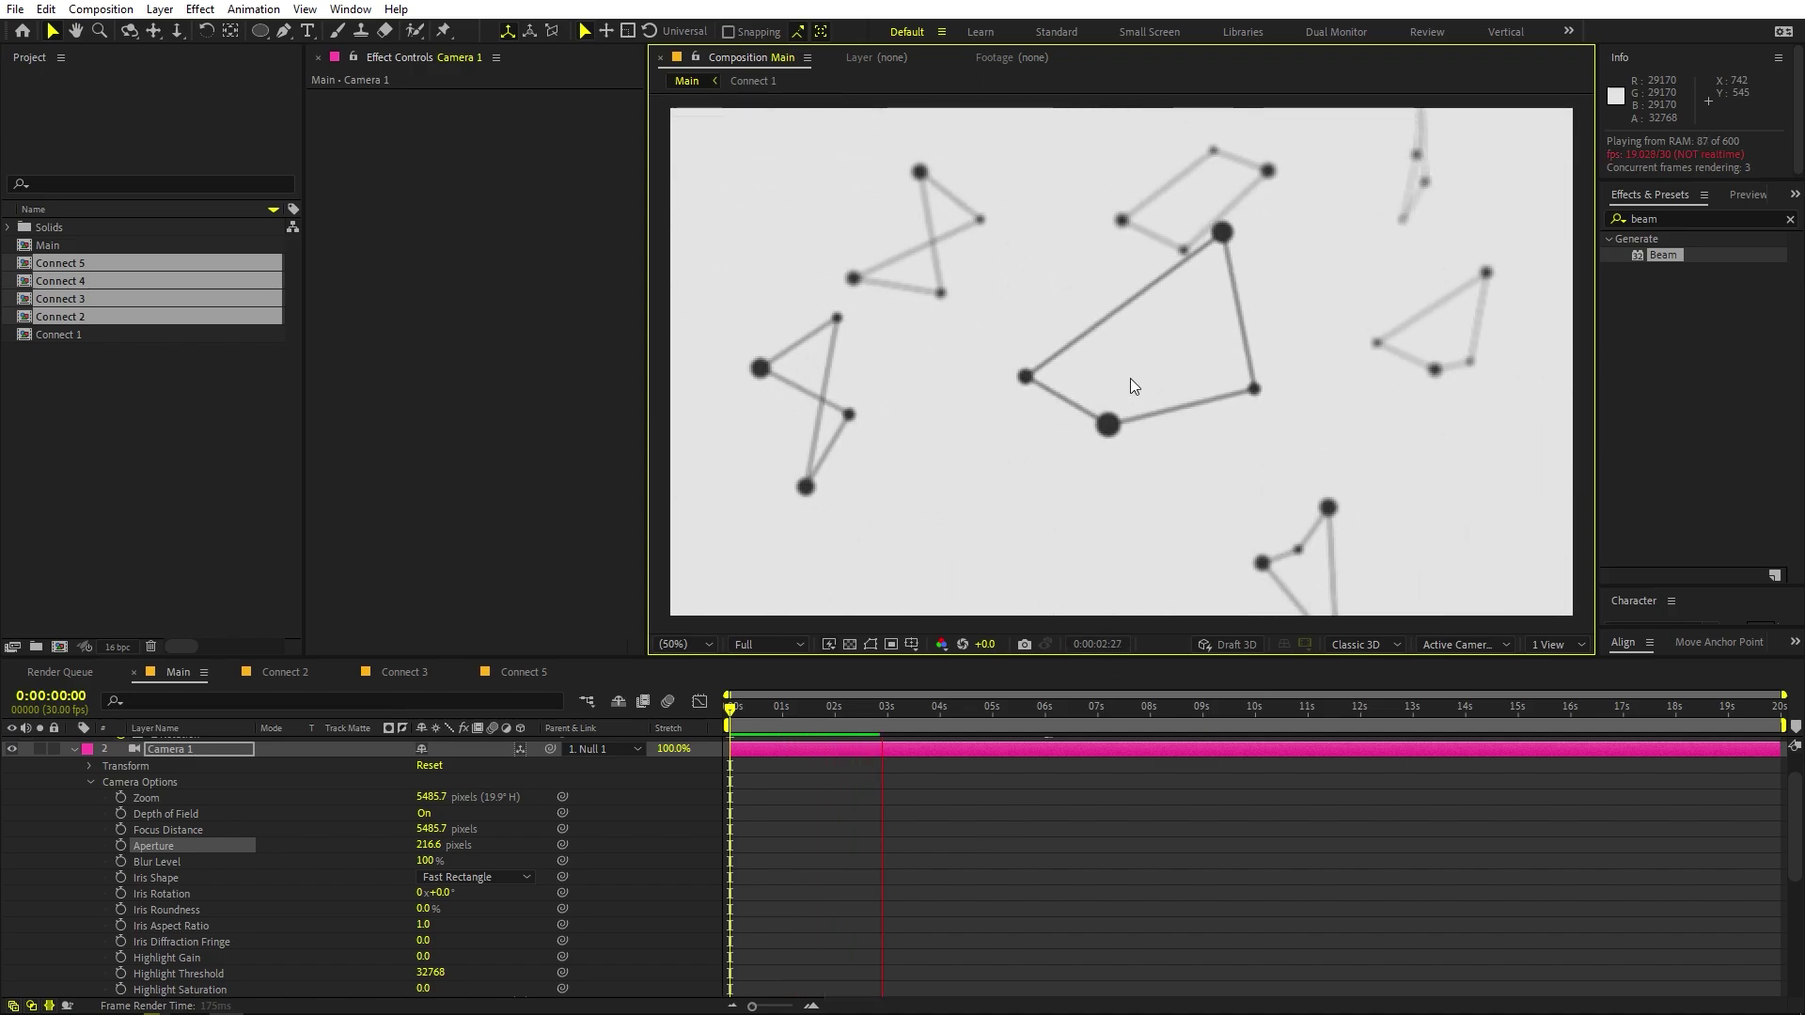
At 0:00:02:25, offset the orange Connect 2 one second later and reposition it to about 139.3, 2289.5, 19296.
click(882, 712)
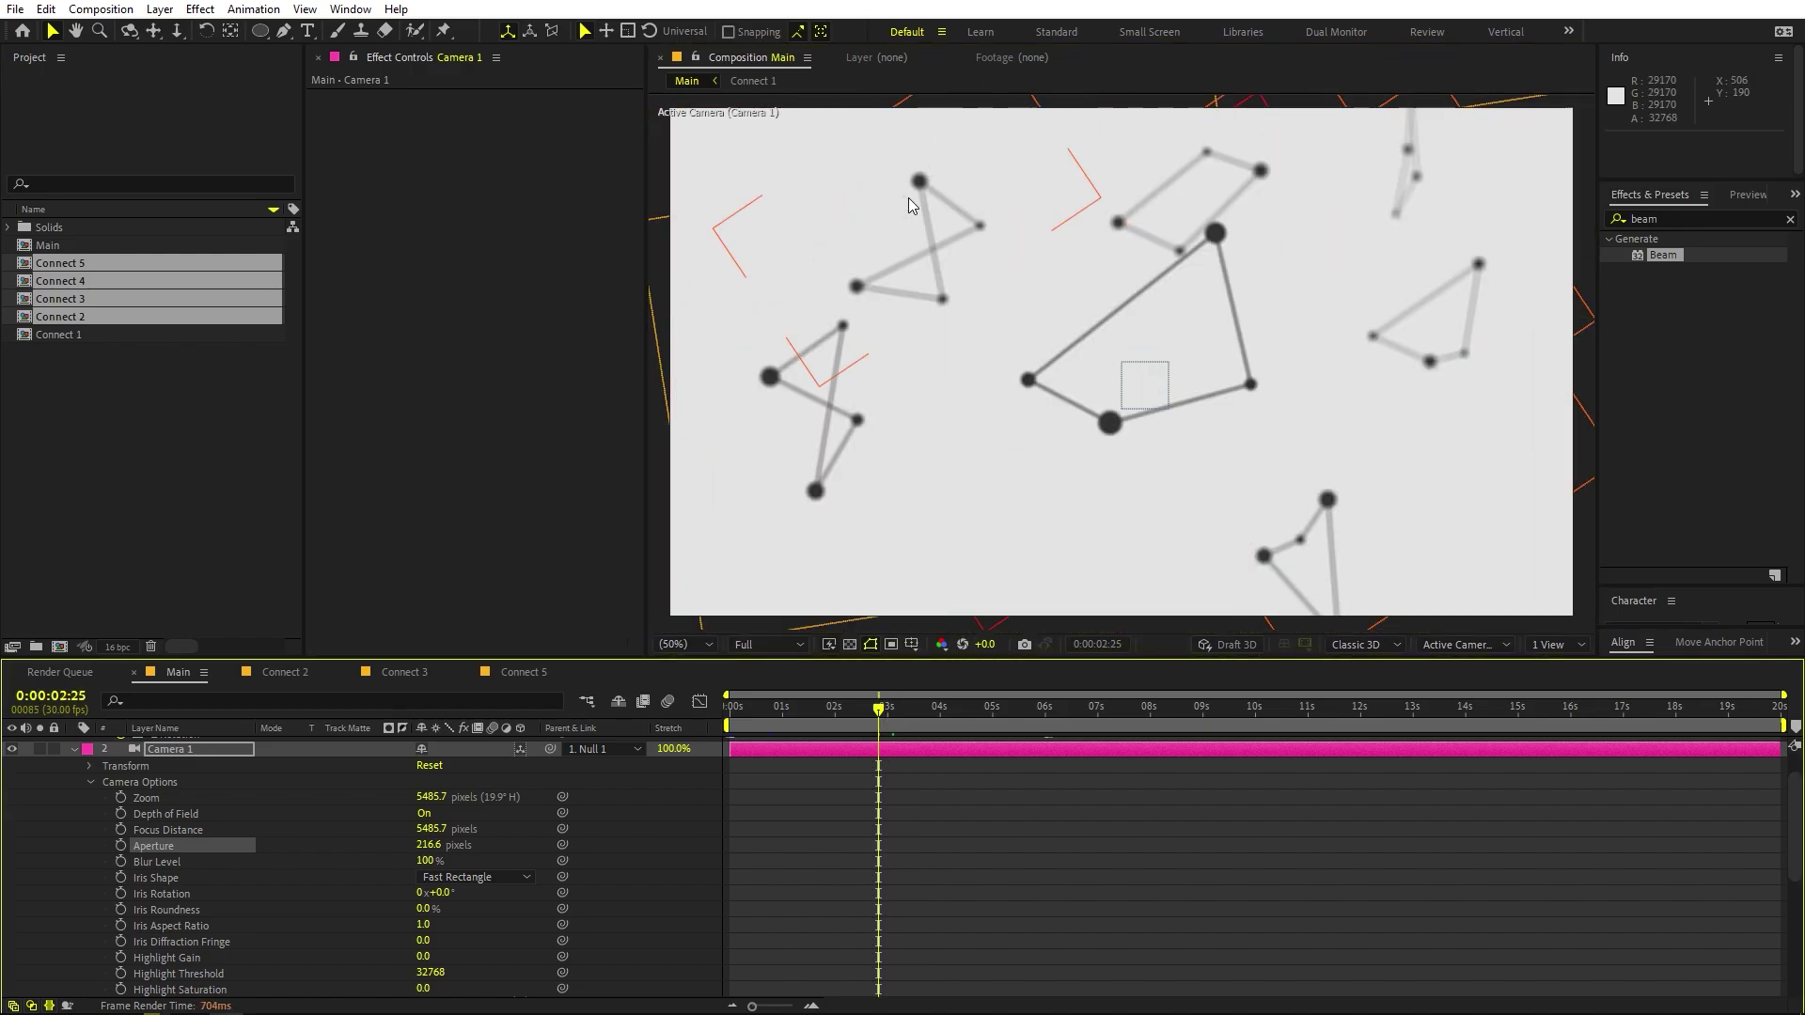
click(917, 242)
drag(917, 242, 1002, 487)
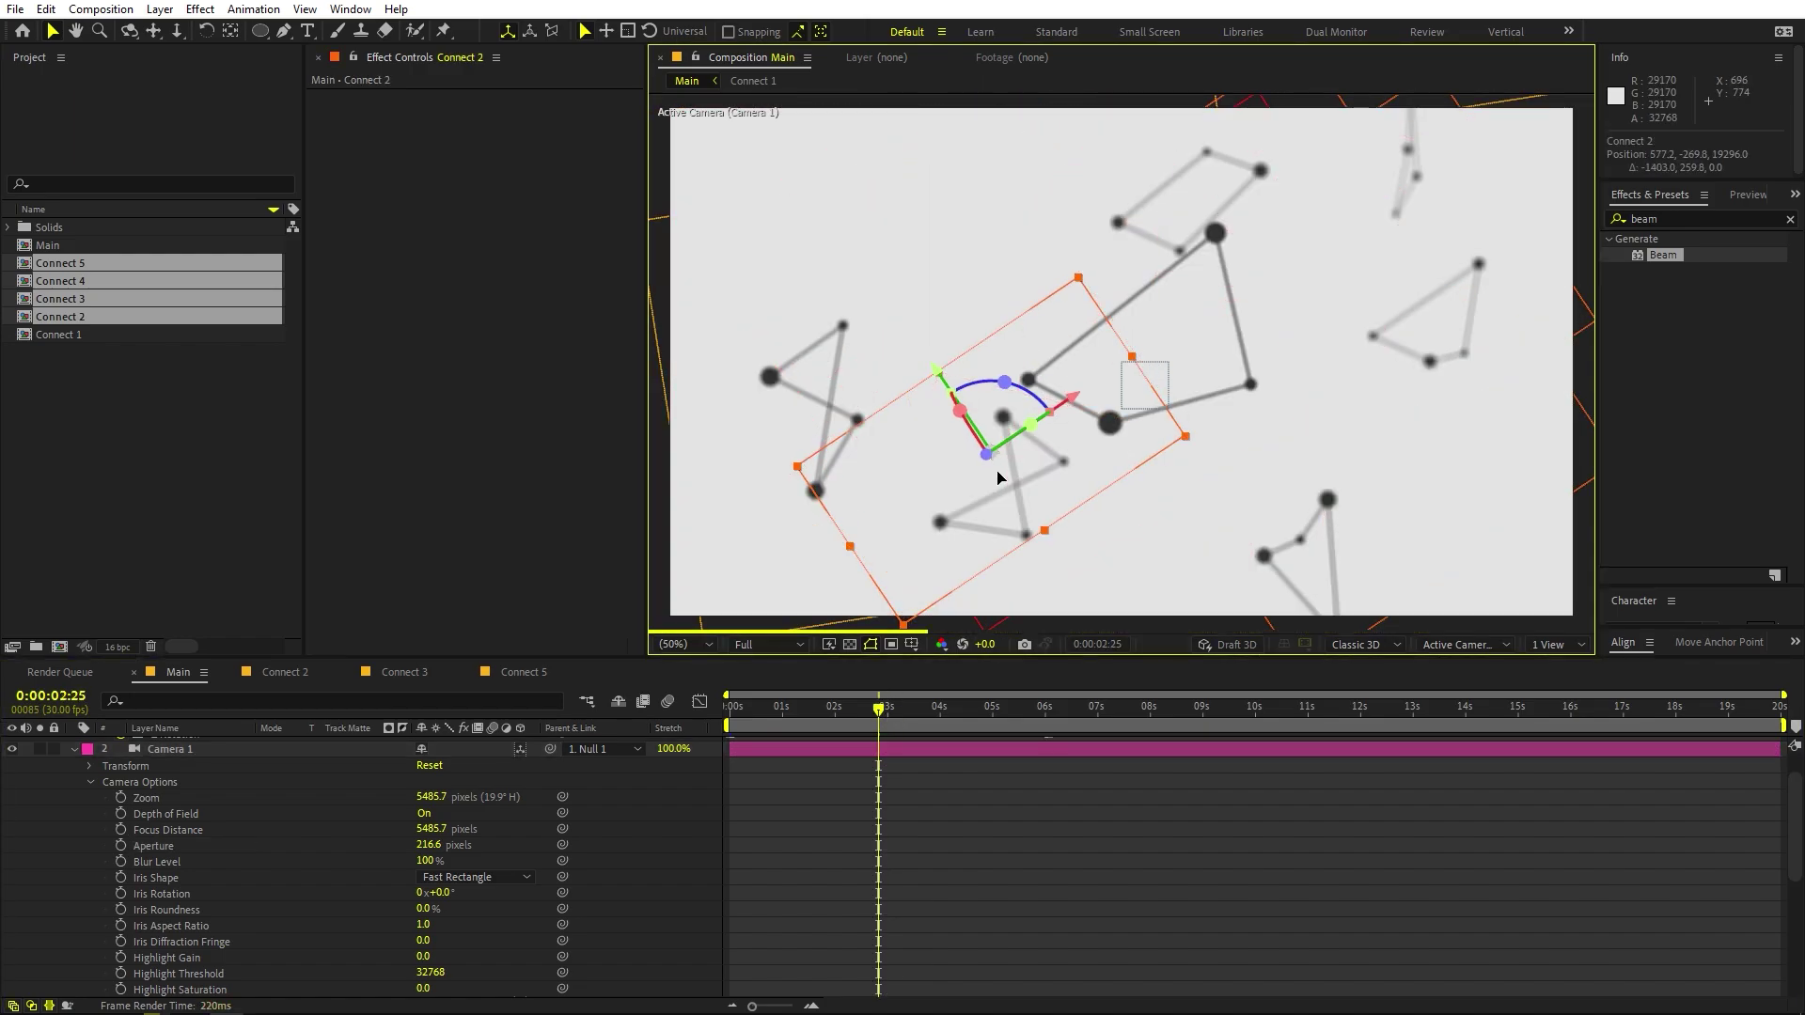
scroll(945, 897, down, 8)
scroll(933, 758, up, 2)
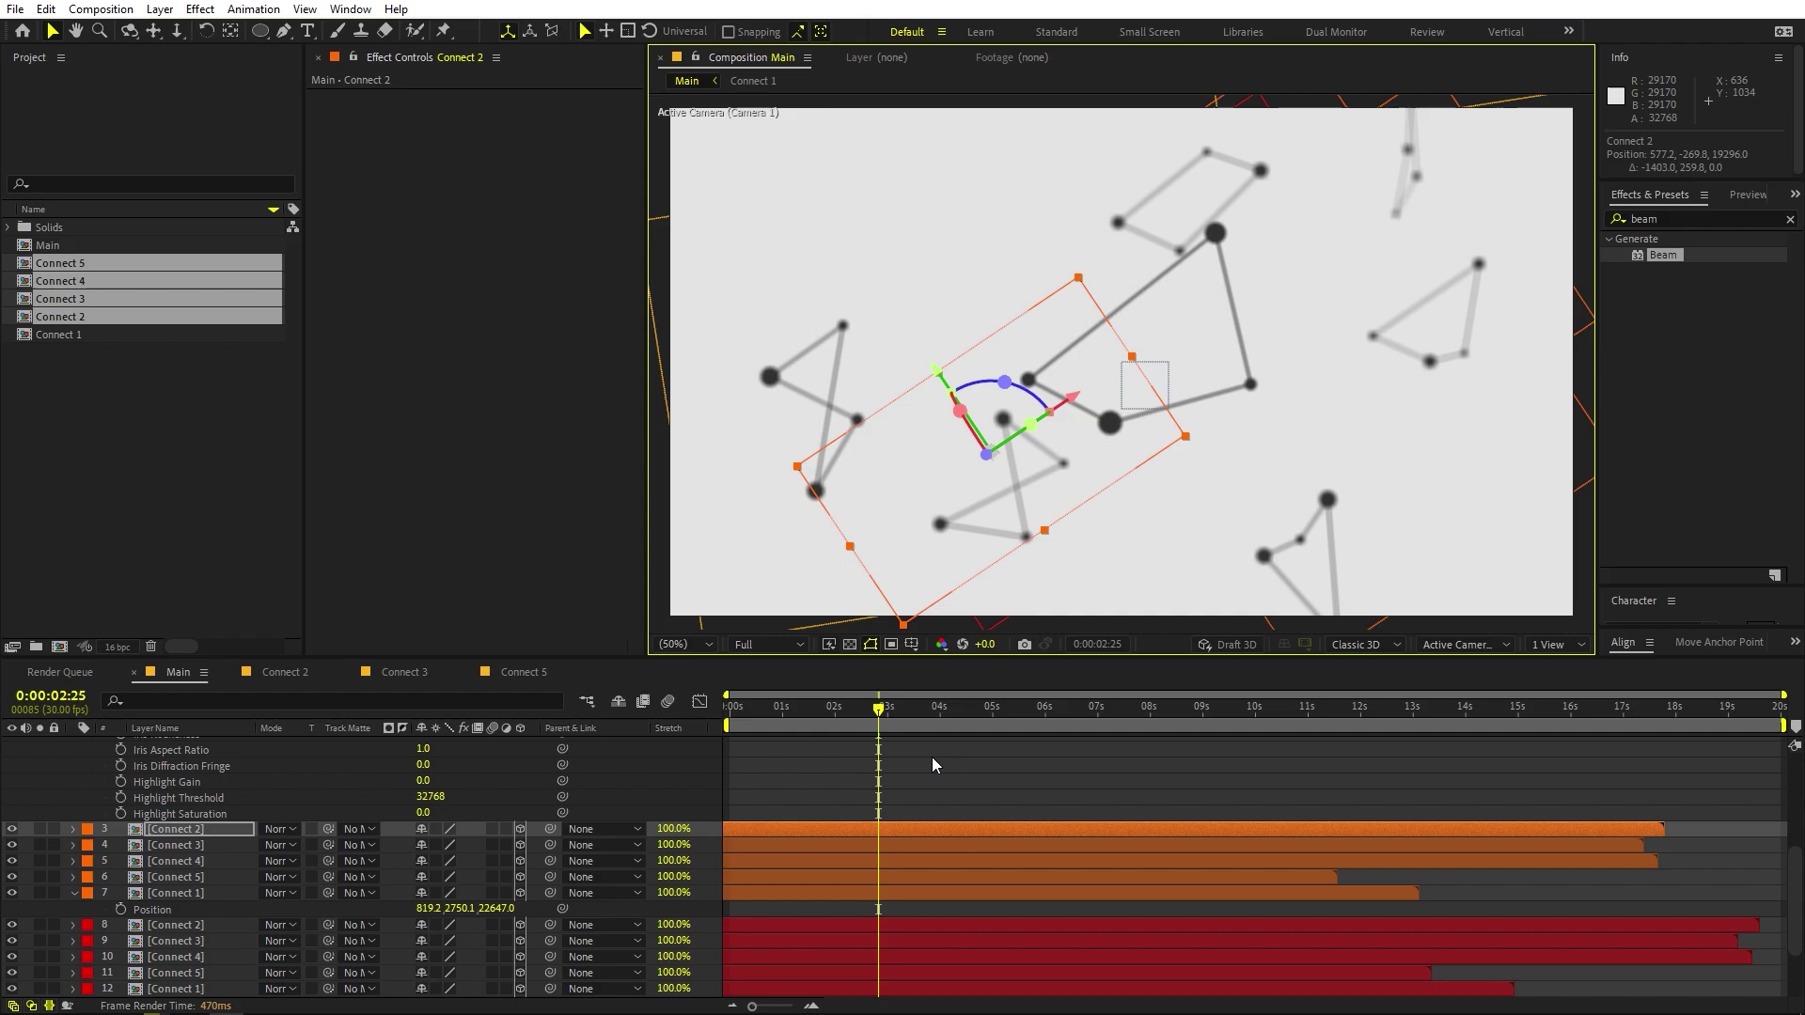
drag(918, 828, 968, 814)
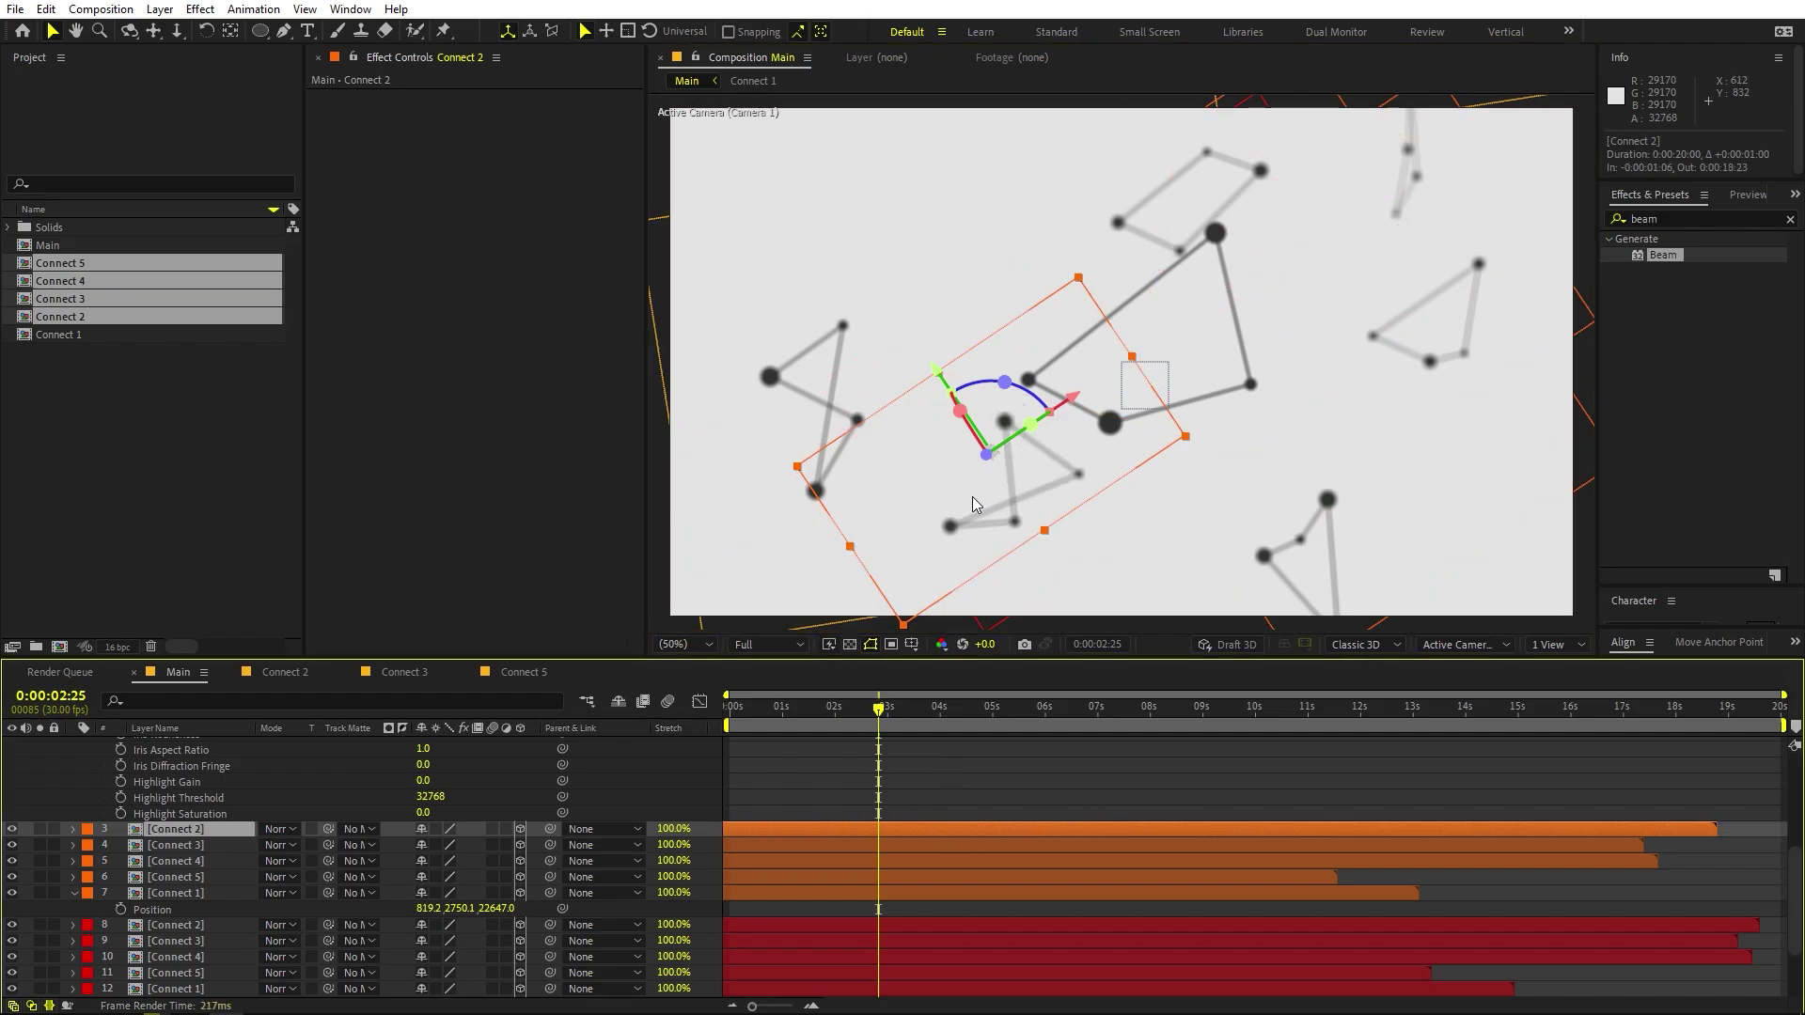
drag(972, 503, 1442, 511)
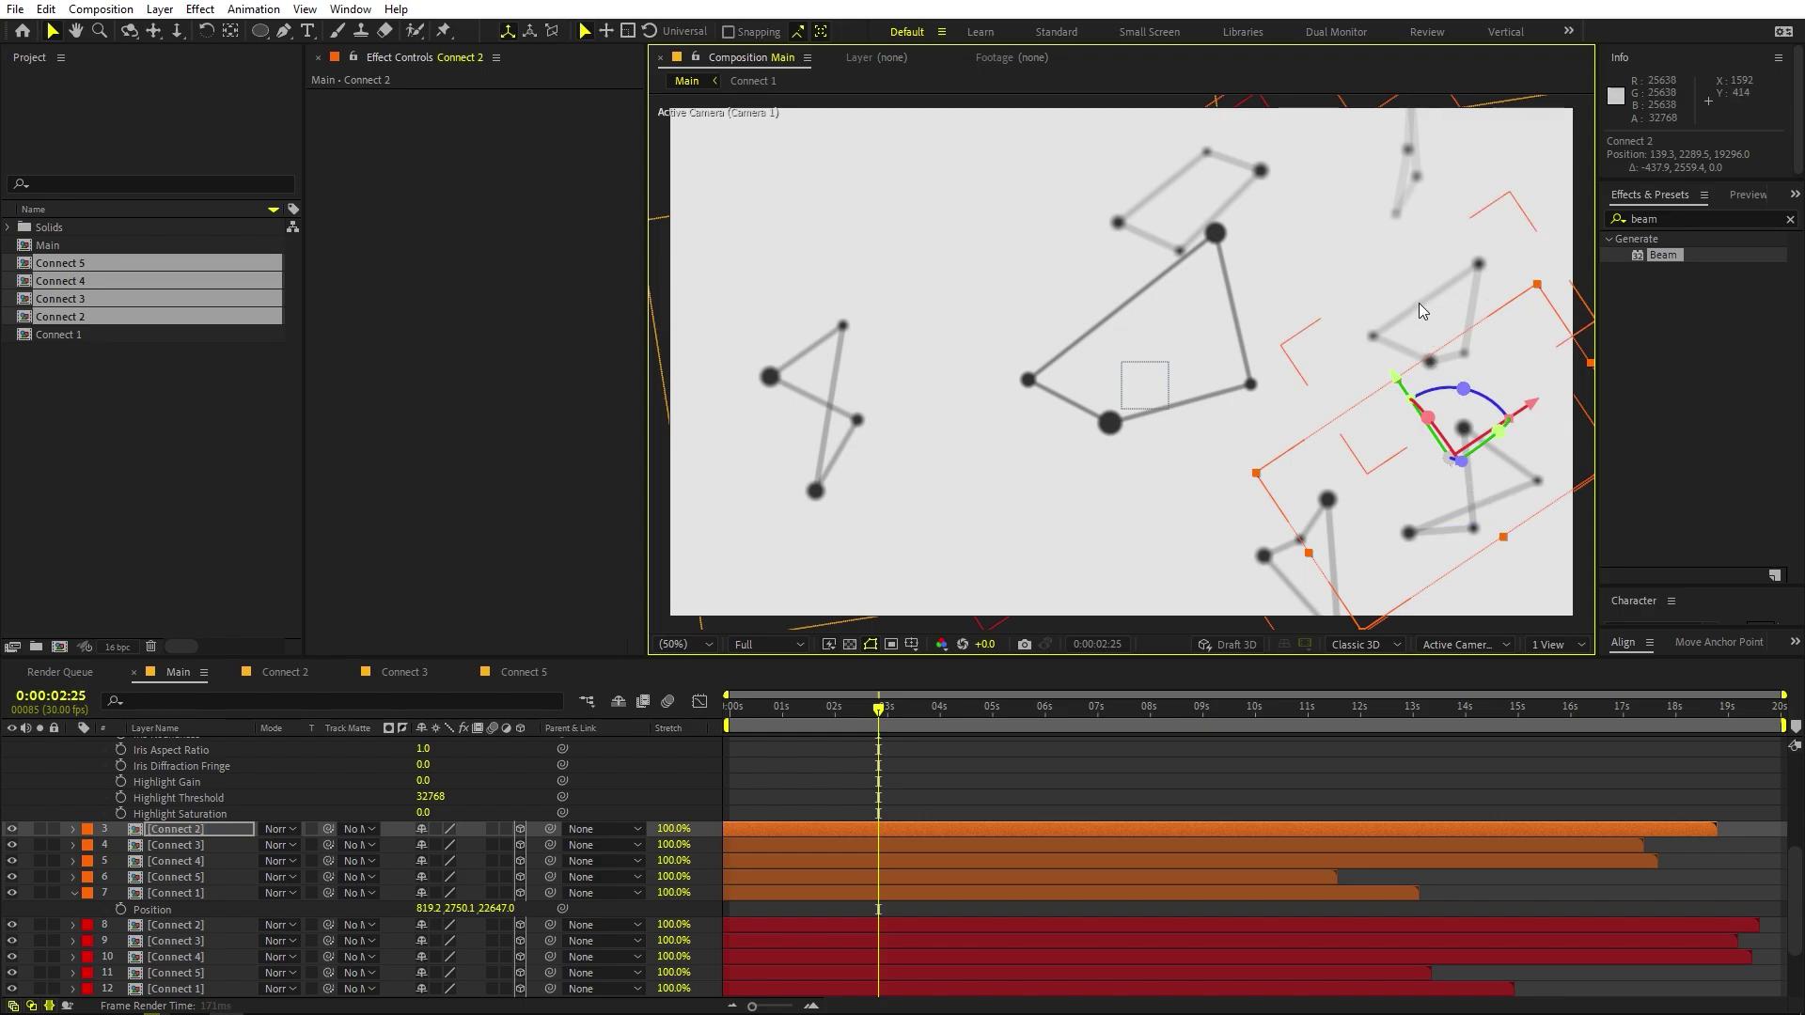
Reposition the orange Connect 1 to about 2553, -1223.1, 22647 and return to 0 seconds.
click(1437, 332)
drag(1400, 342, 789, 177)
click(729, 729)
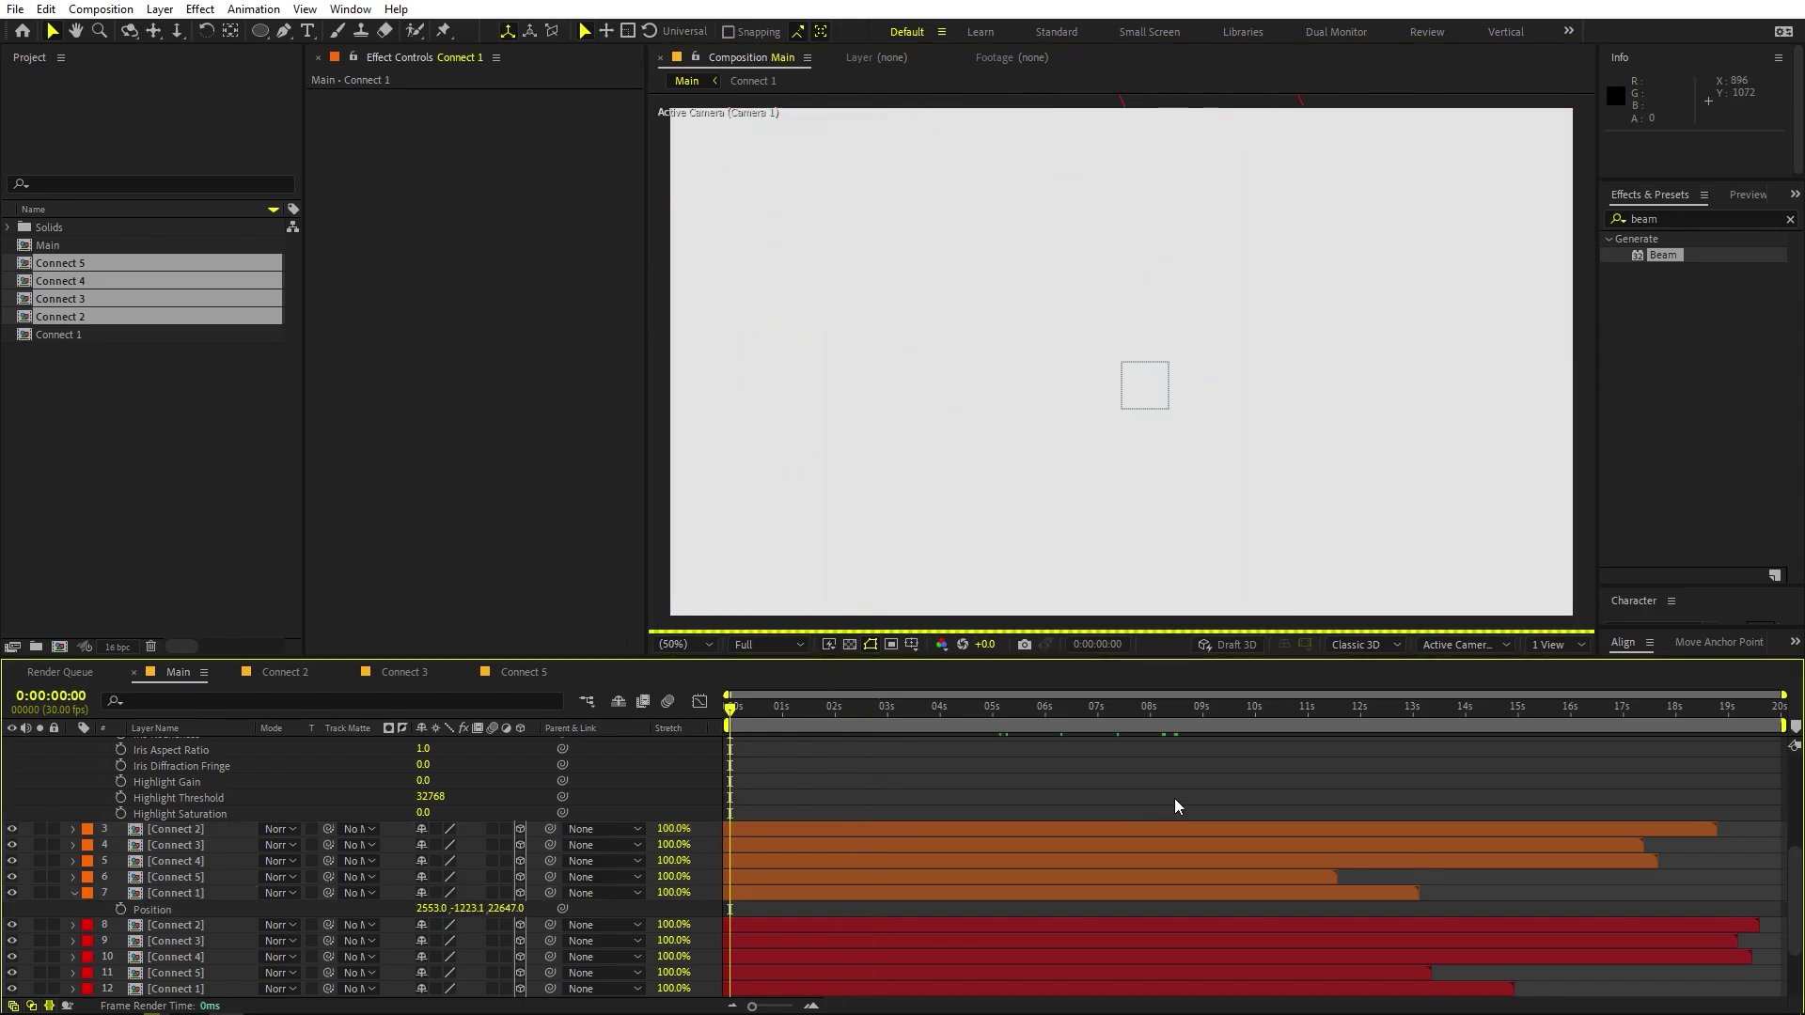
Select all layers in Main, collapse their open properties, and clear the selection.
scroll(1174, 790, up, 5)
key(ctrl+a)
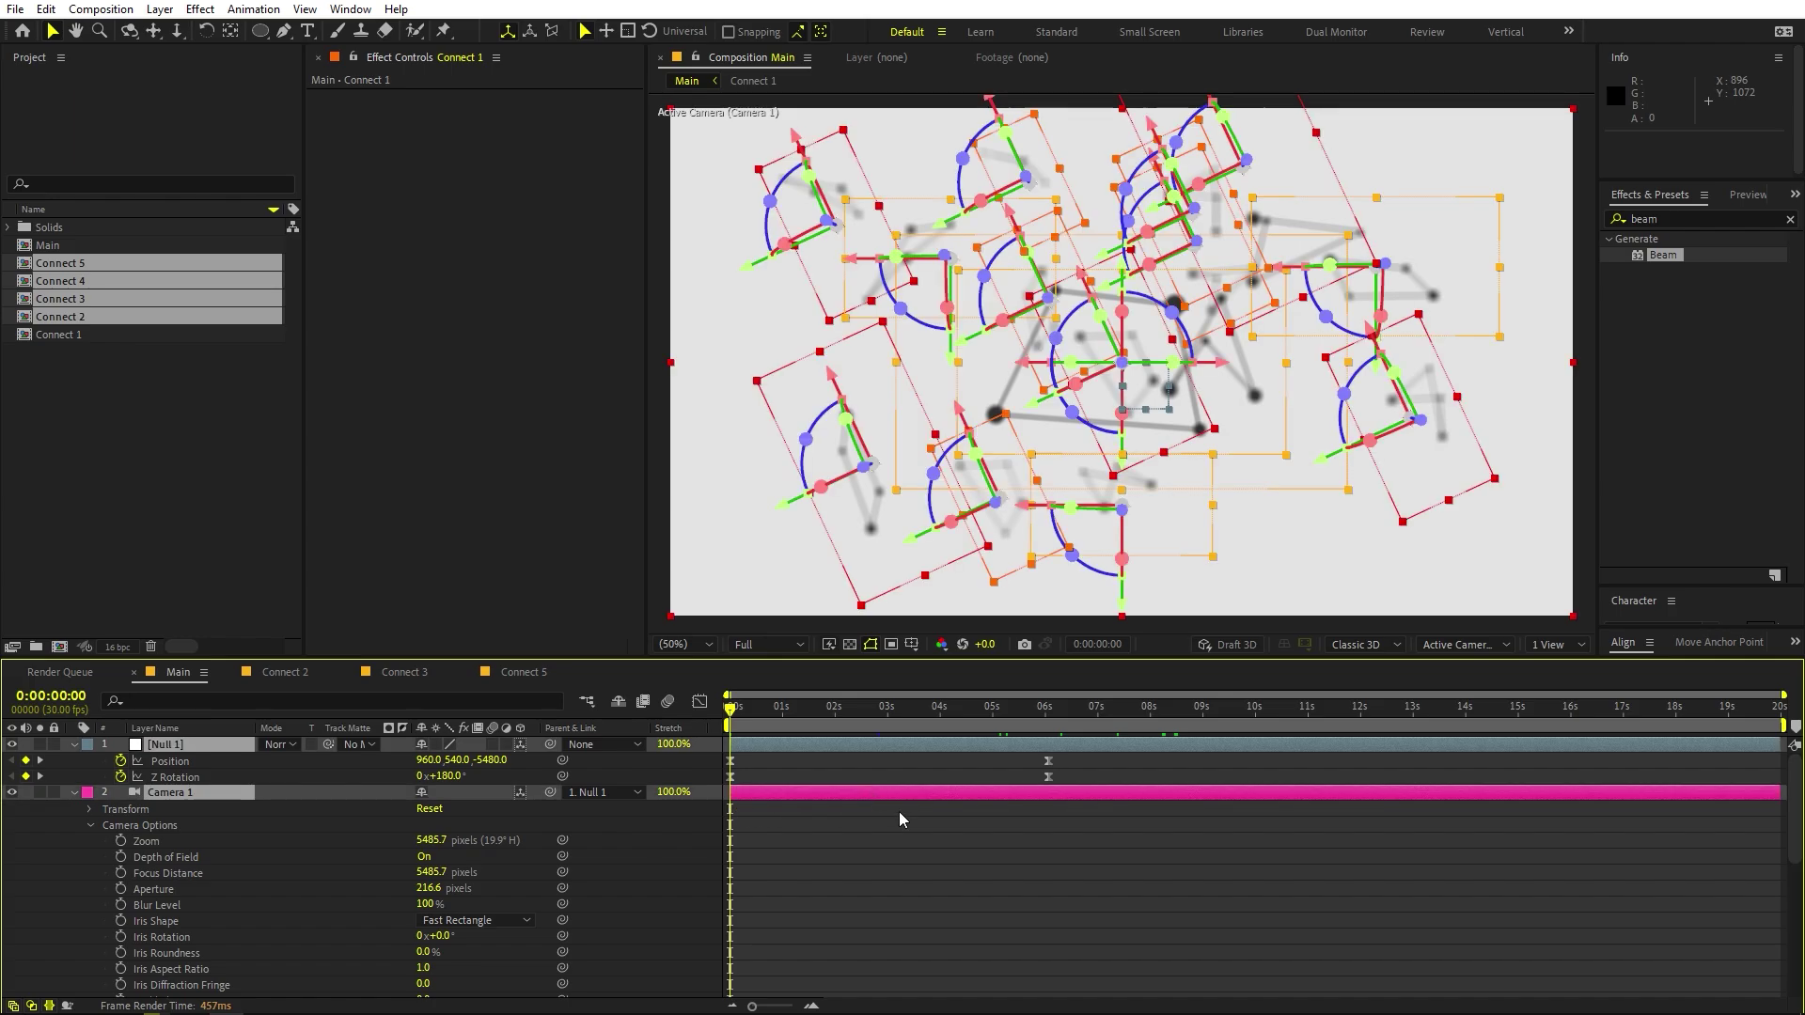
key(u)
click(1623, 839)
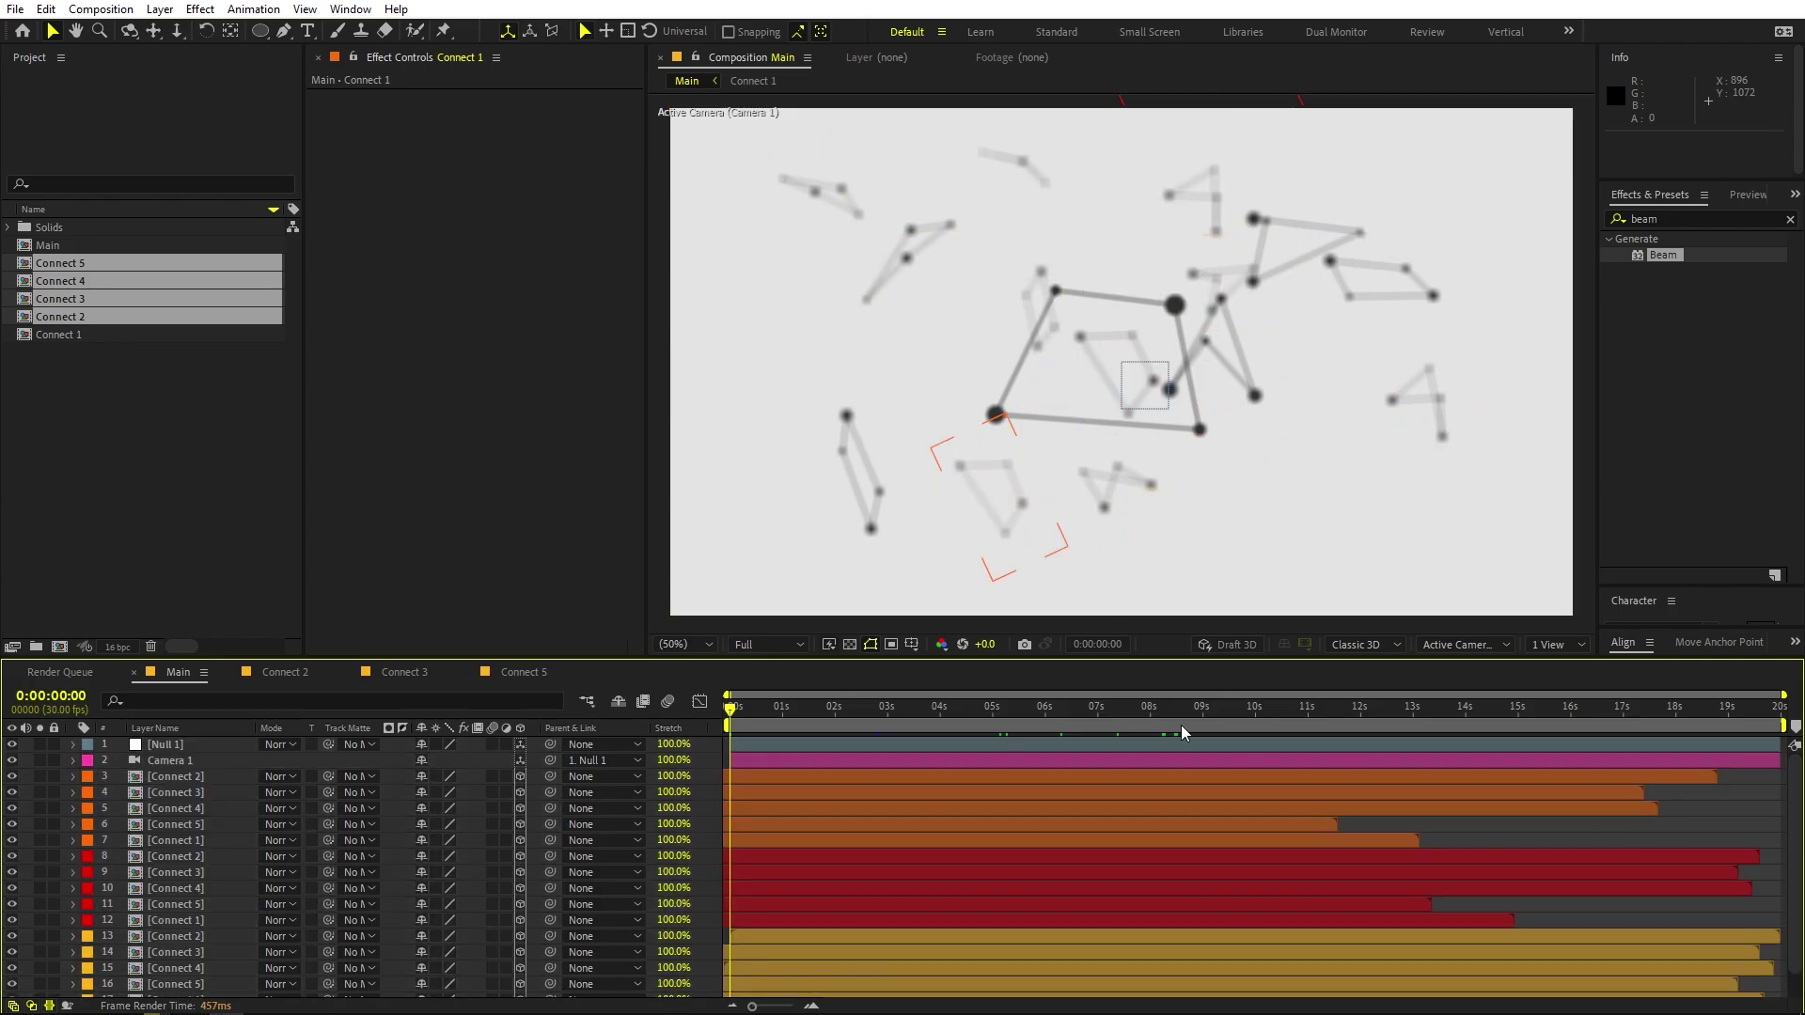
Add a text layer reading "MOTION GRAPHICS" to the Main composition.
click(181, 523)
click(307, 30)
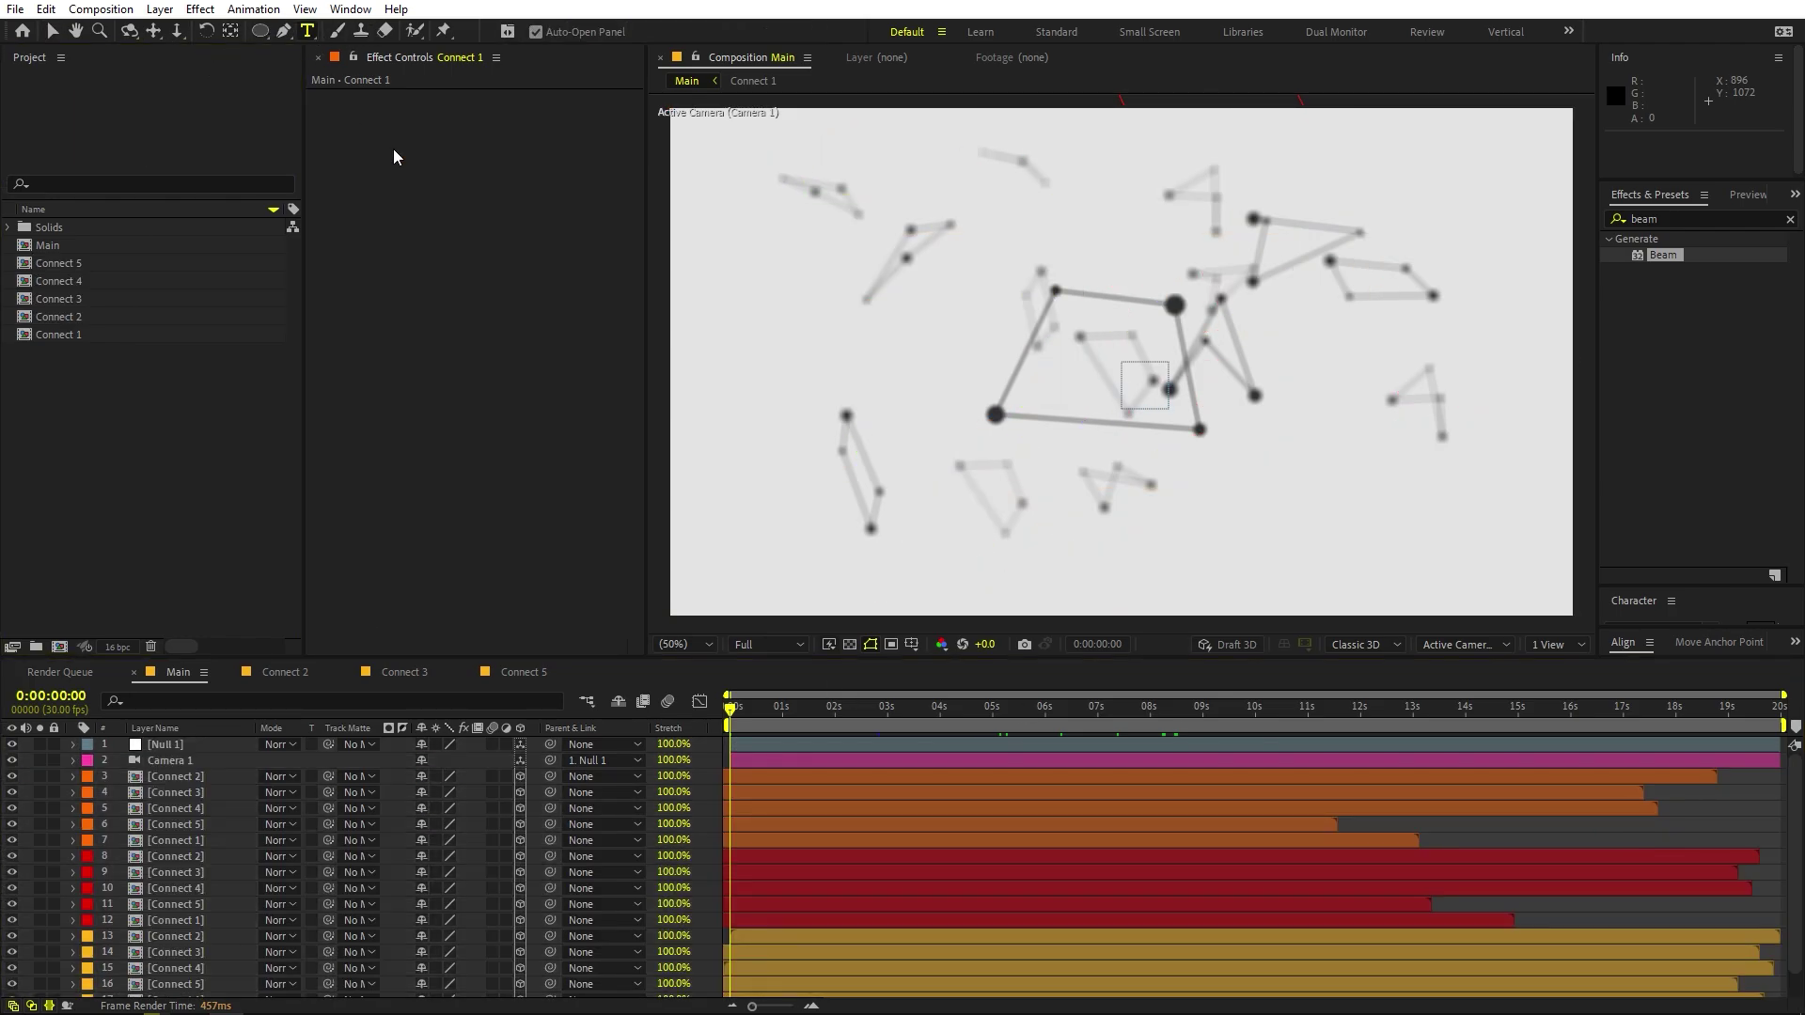
click(781, 367)
text(M)
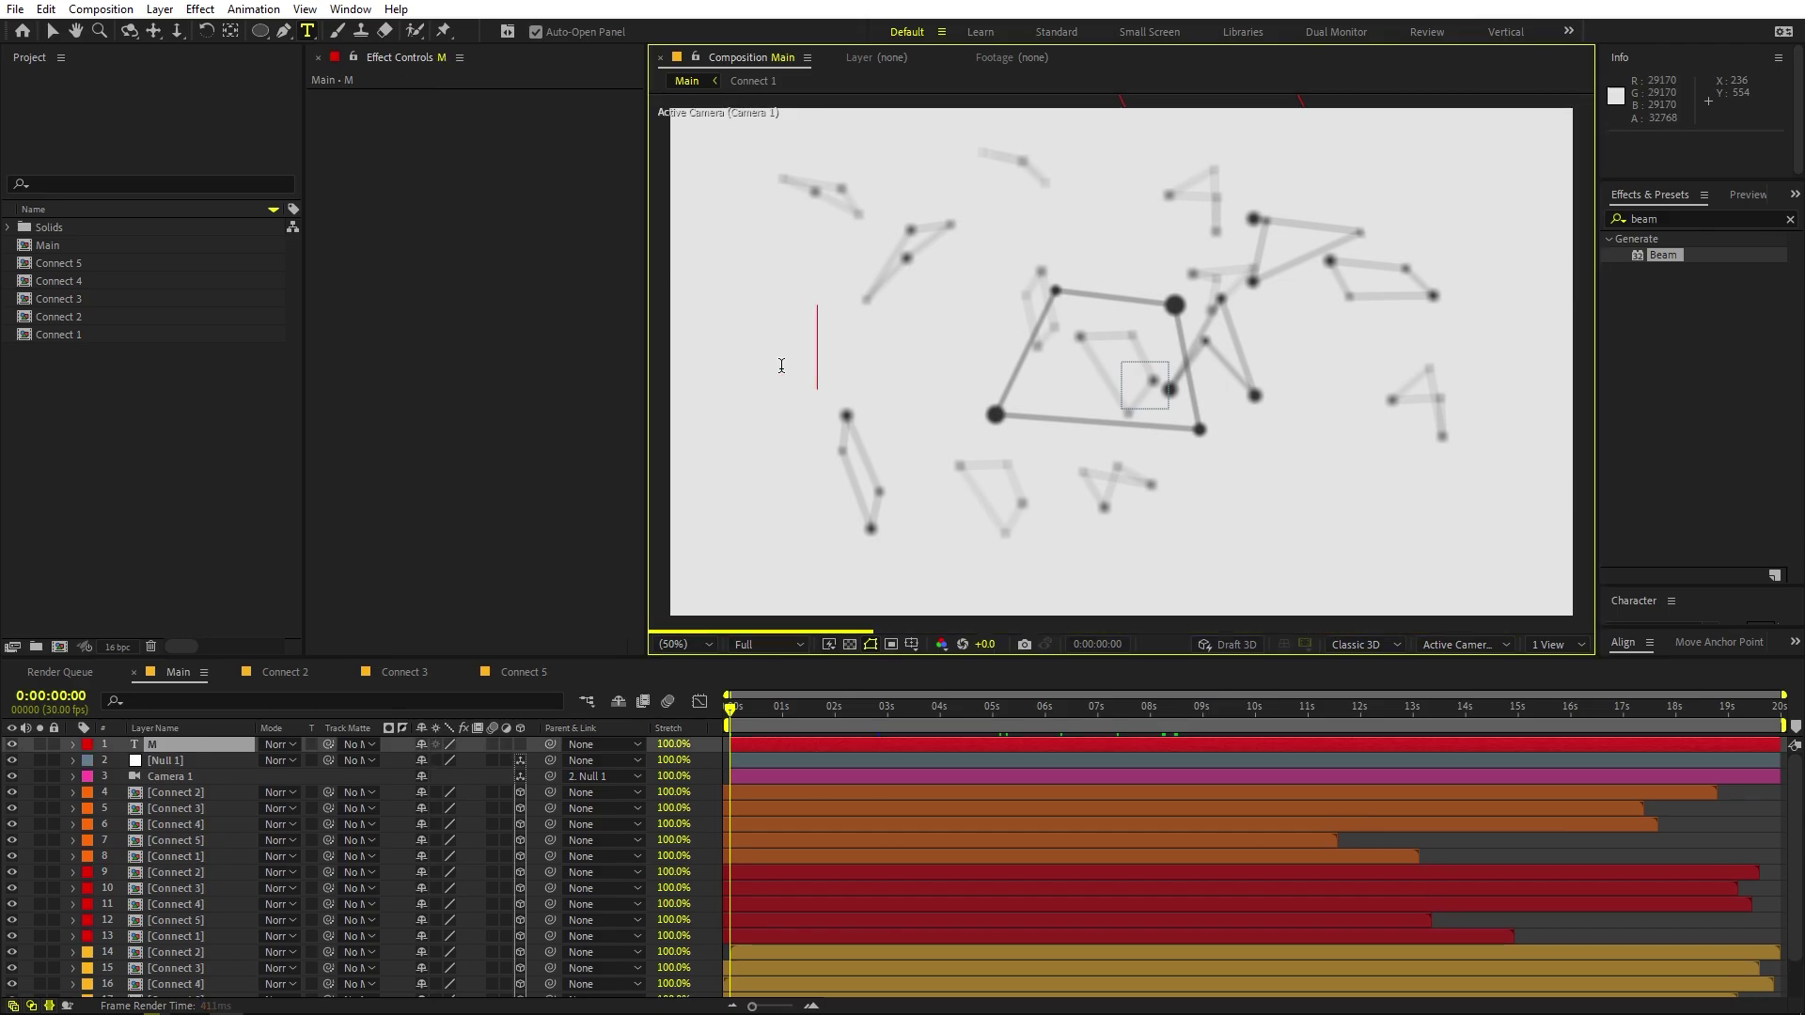
text(OTION G)
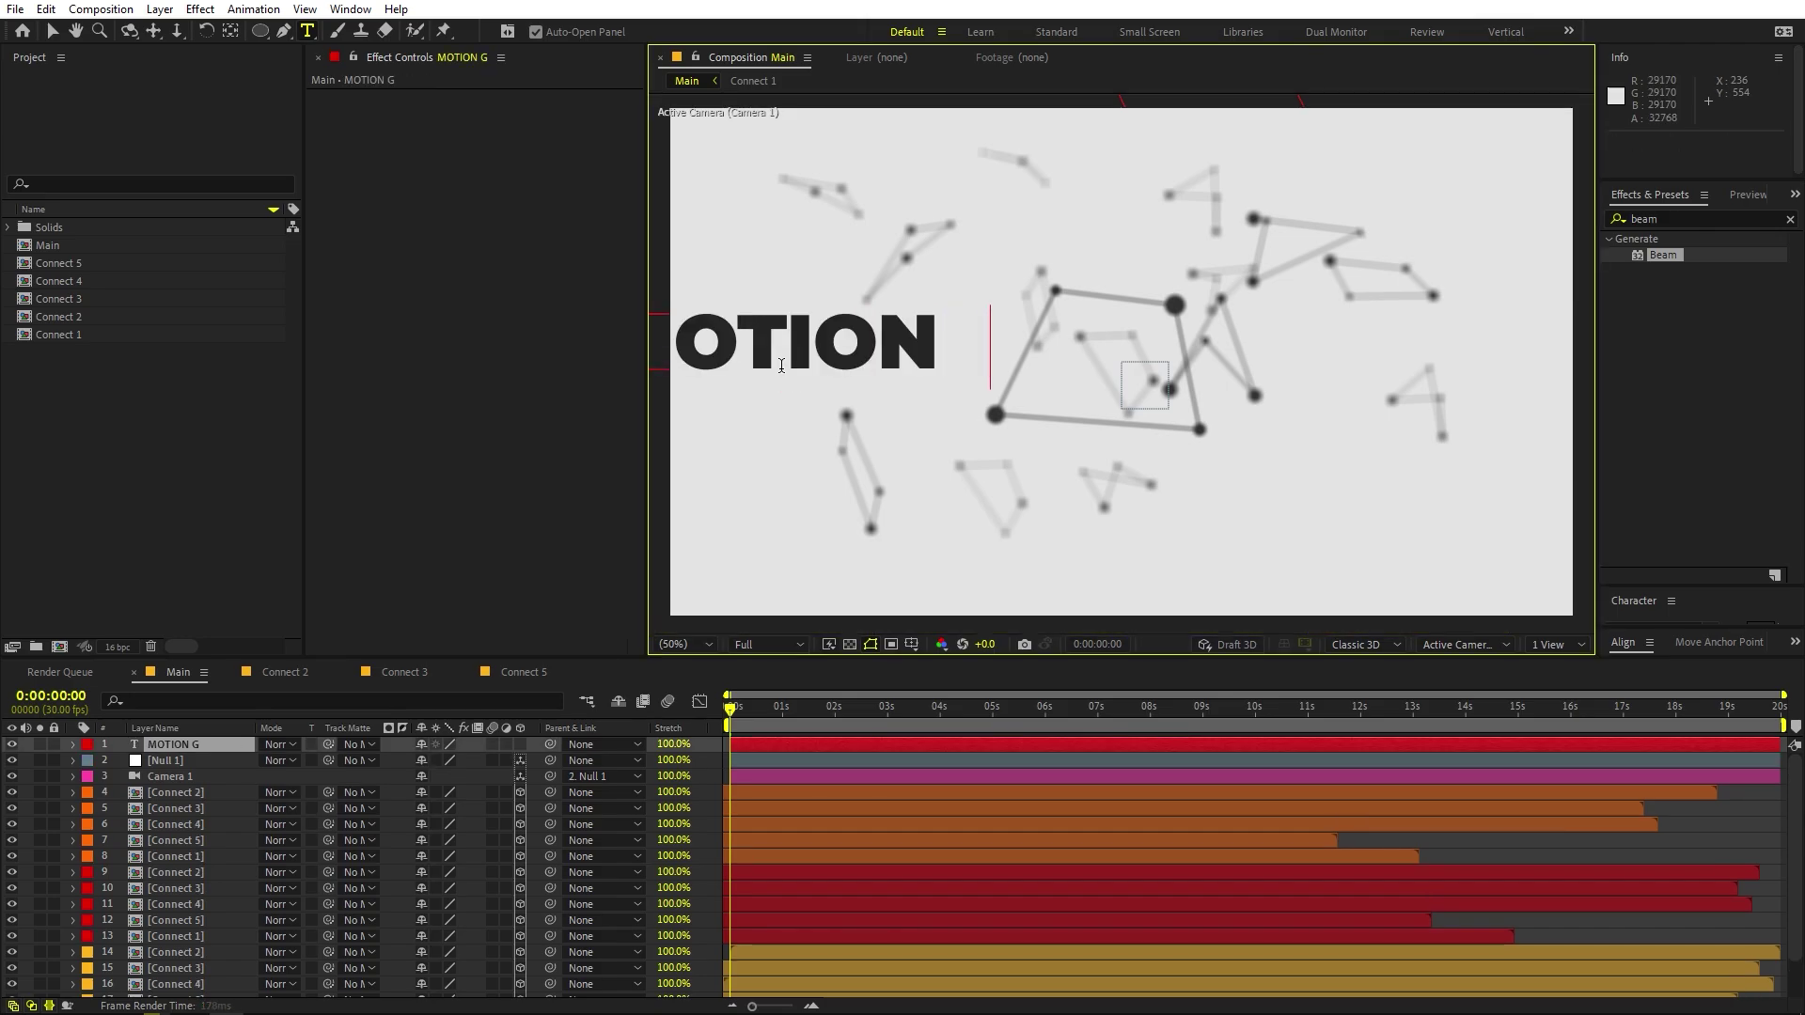
text(RAPHICS)
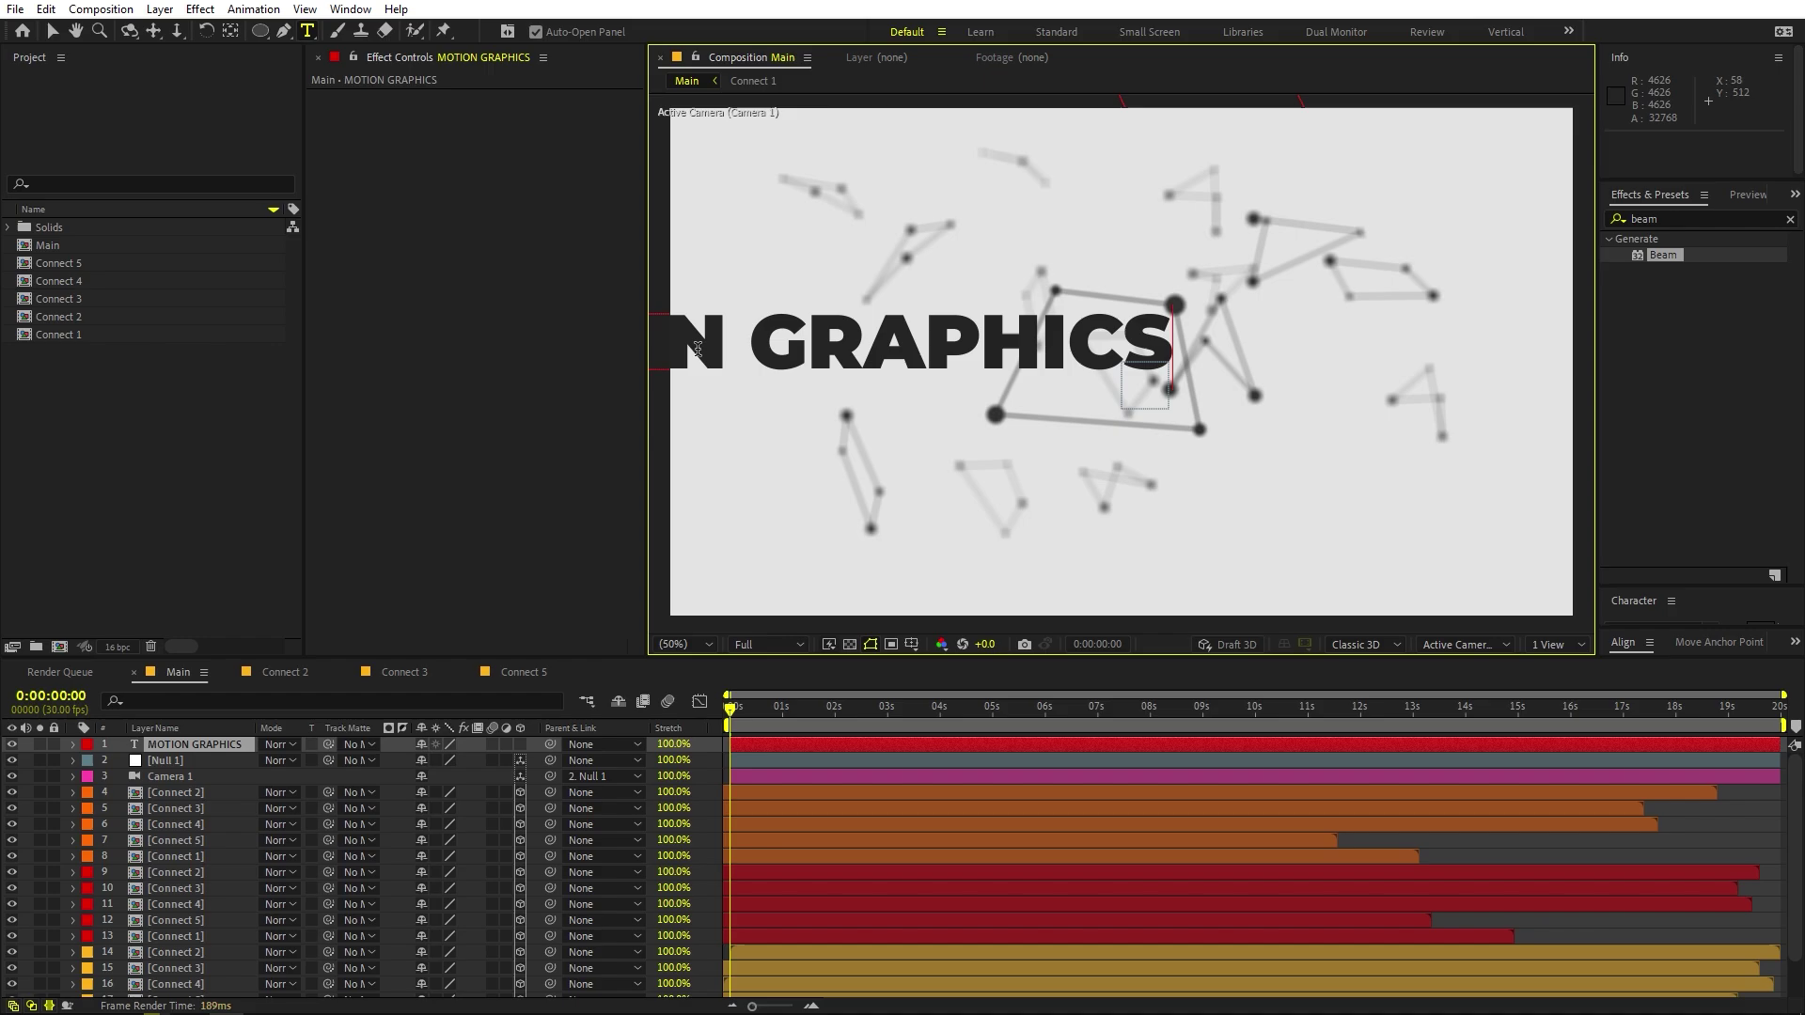
Clear the effects search, make room for the alignment options, and center the MOTION GRAPHICS text horizontally and vertically in the composition.
click(1785, 219)
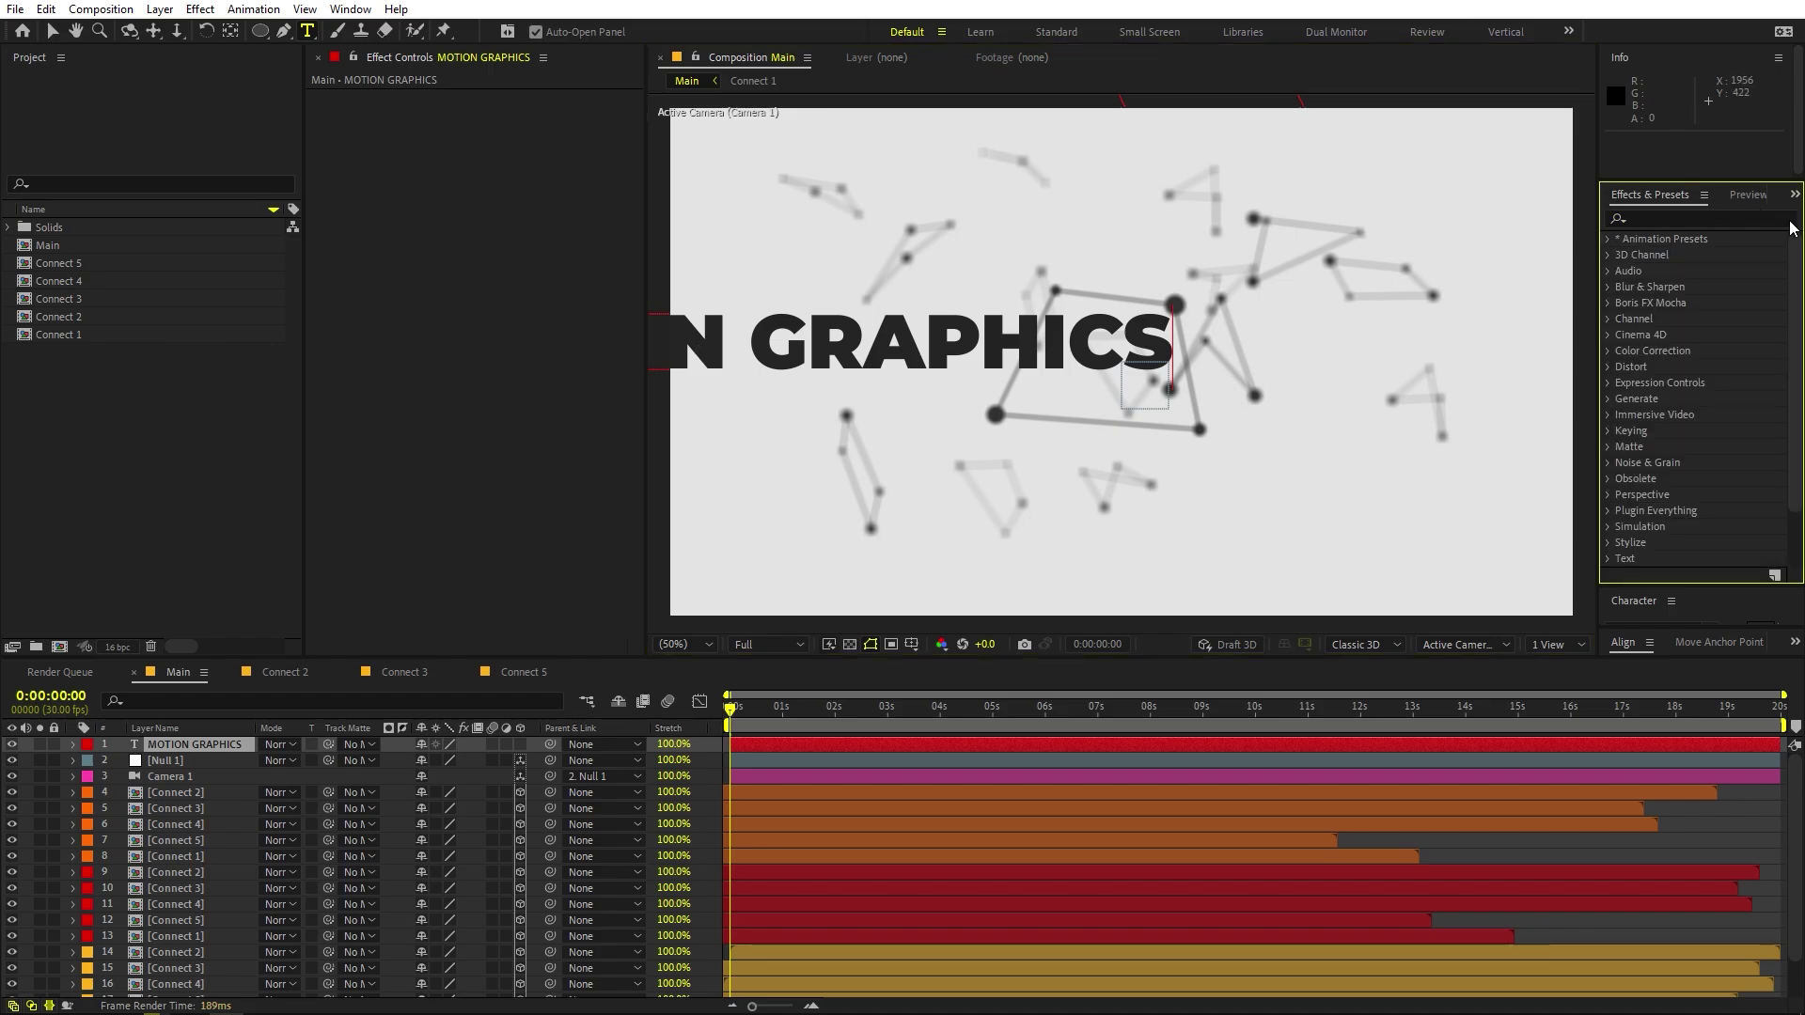
drag(1689, 179, 1690, 80)
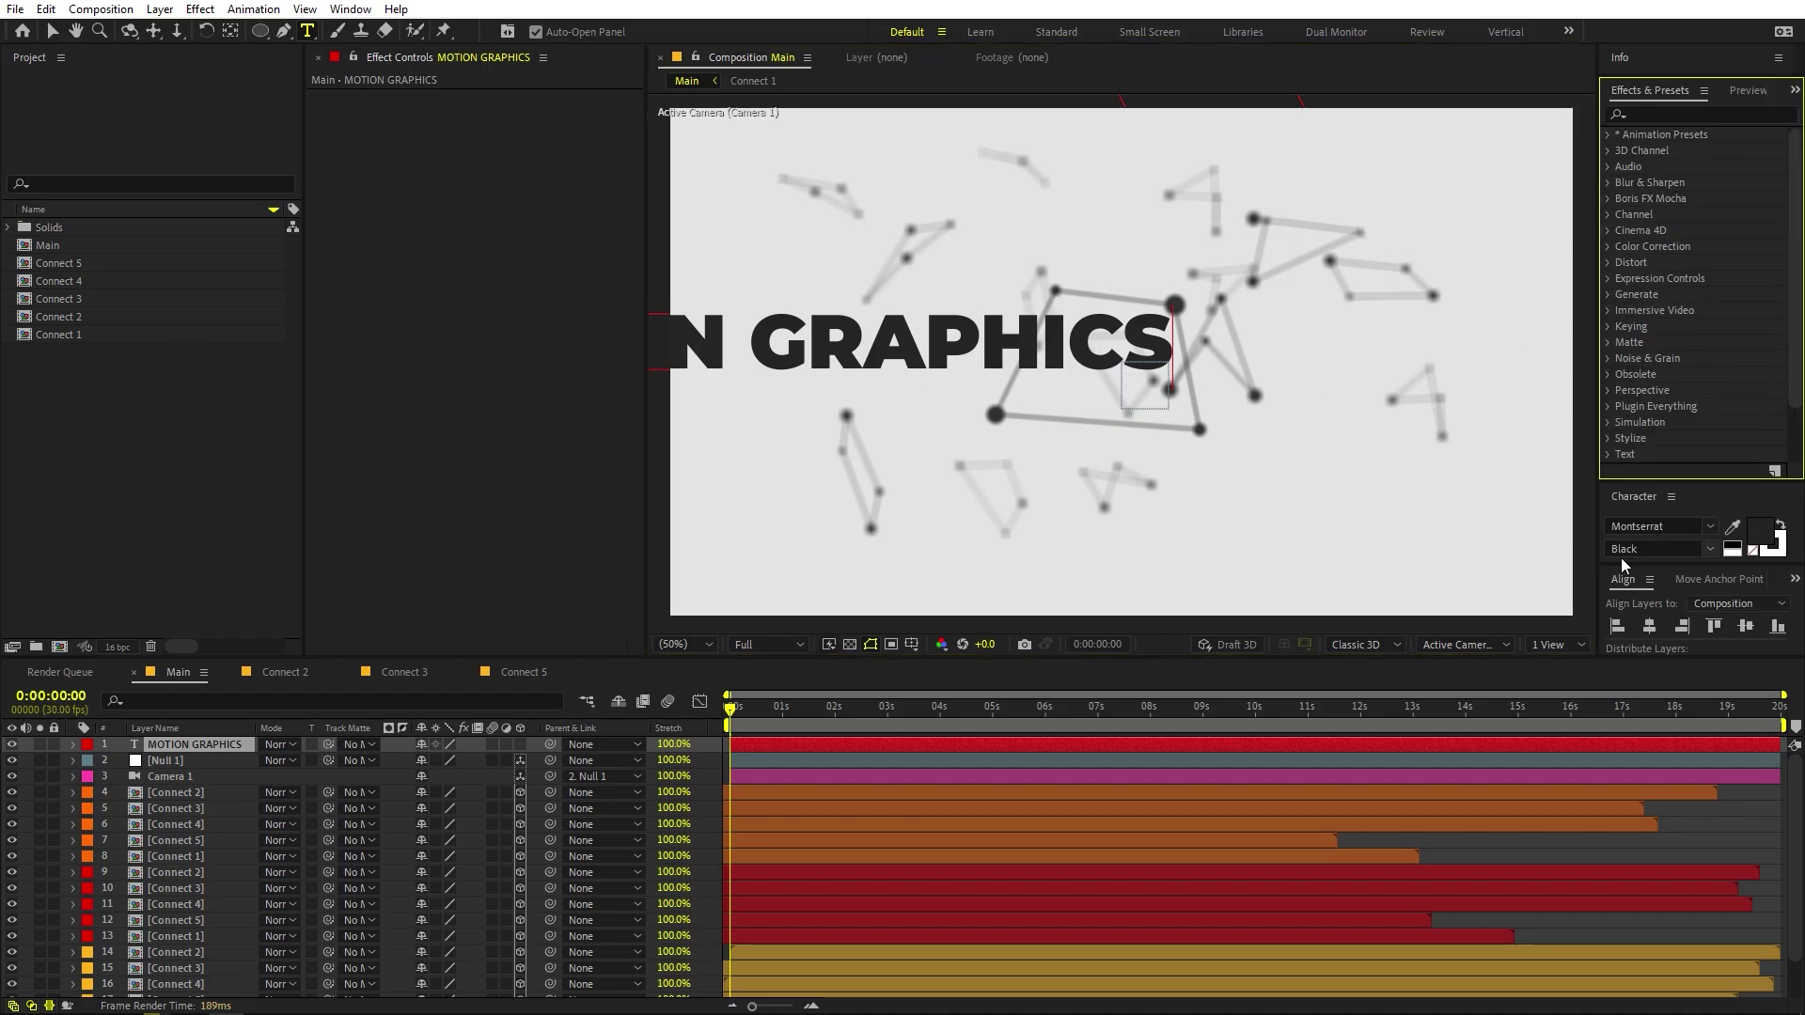
click(1649, 627)
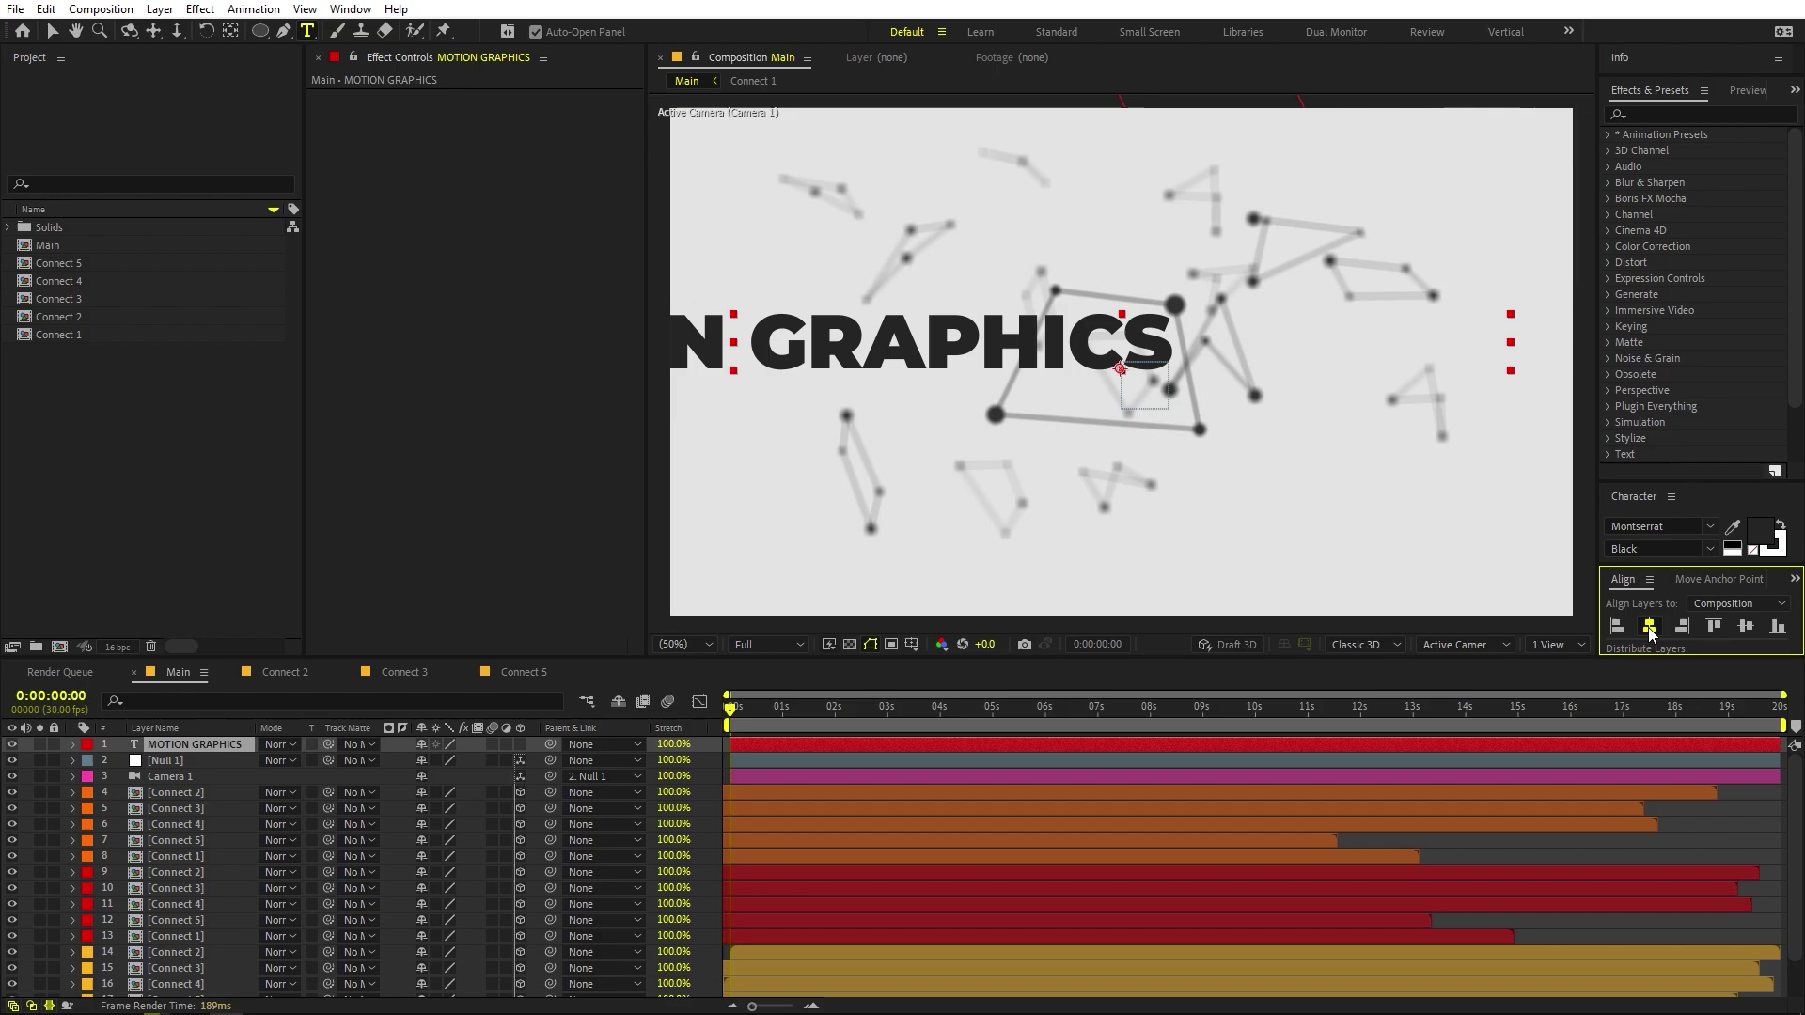
click(1746, 627)
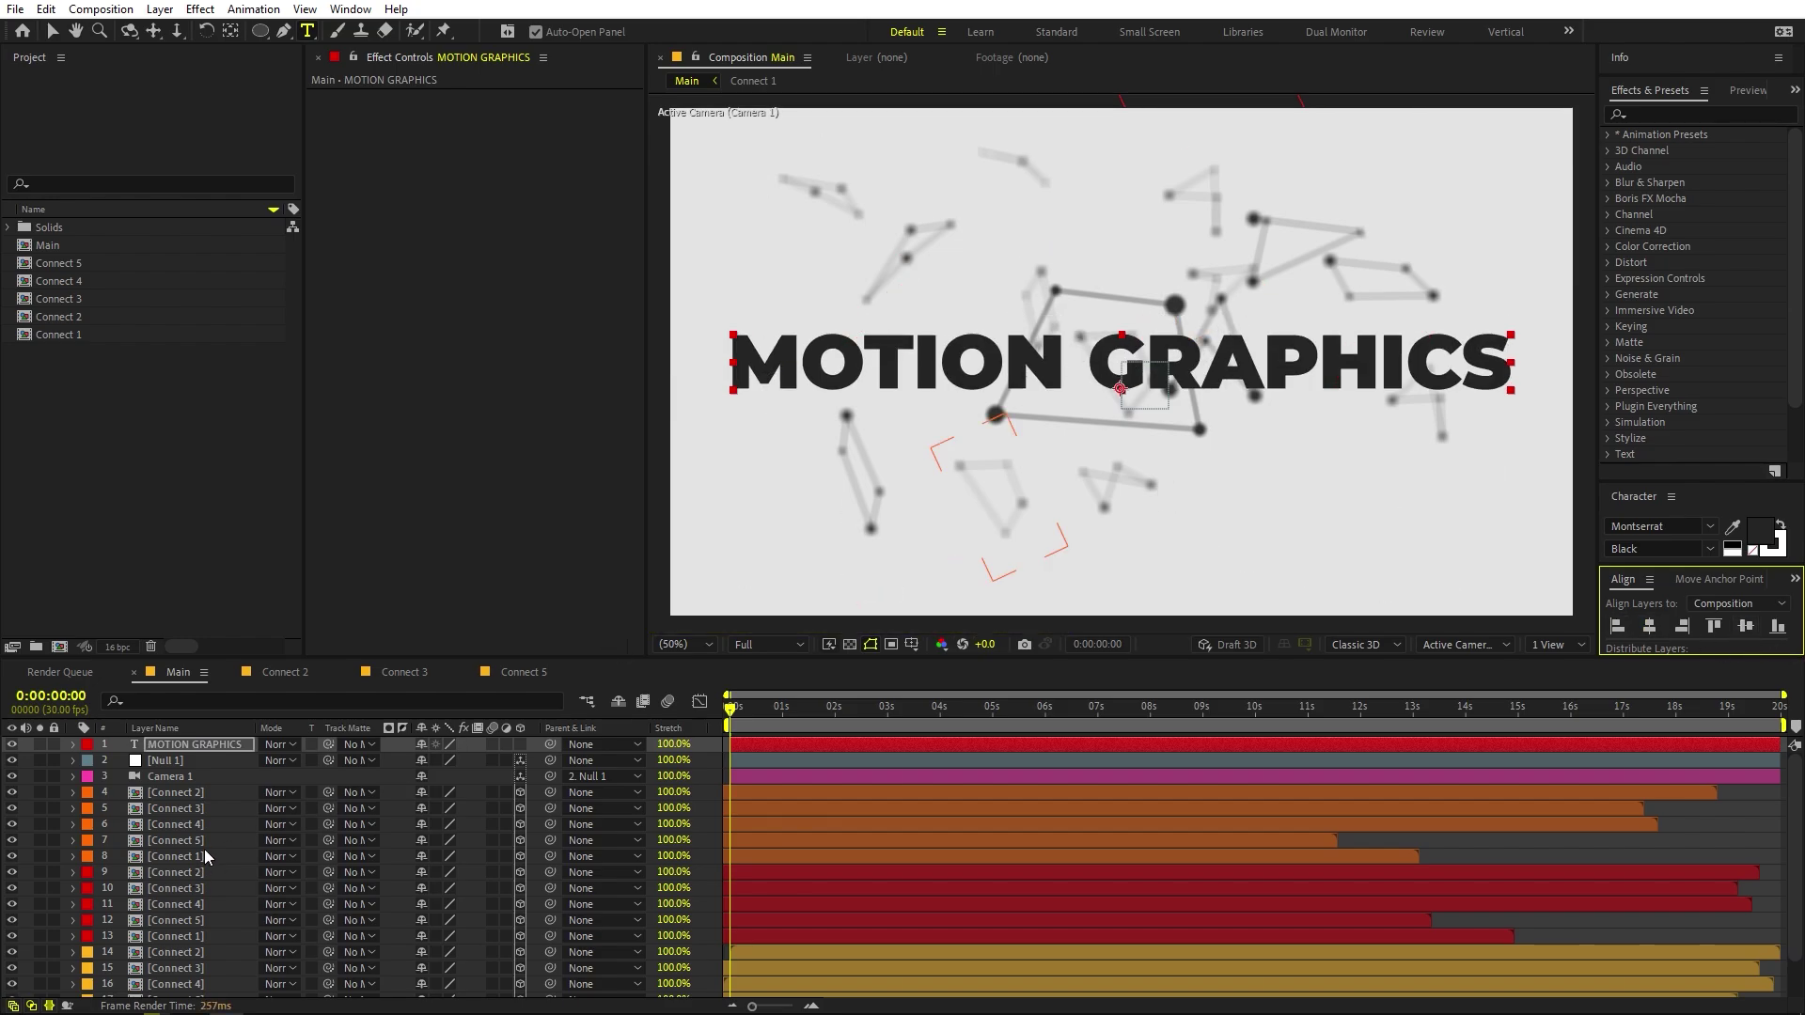
click(188, 744)
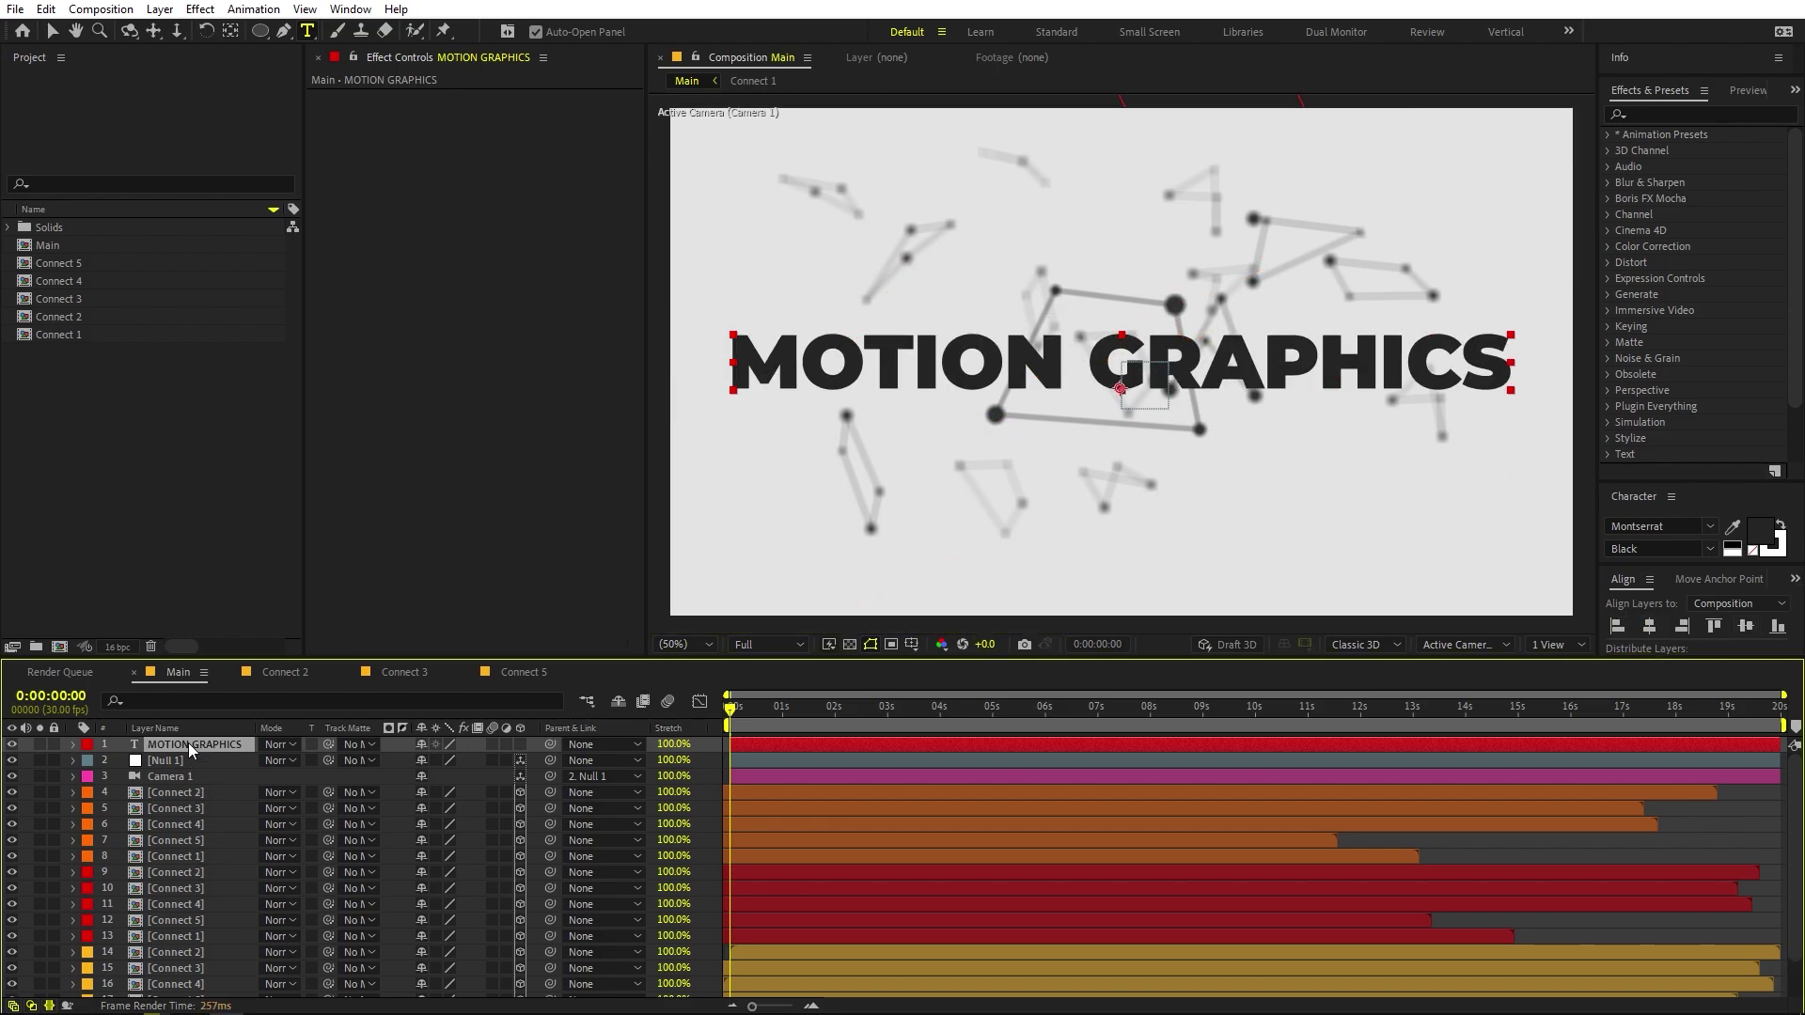
click(519, 744)
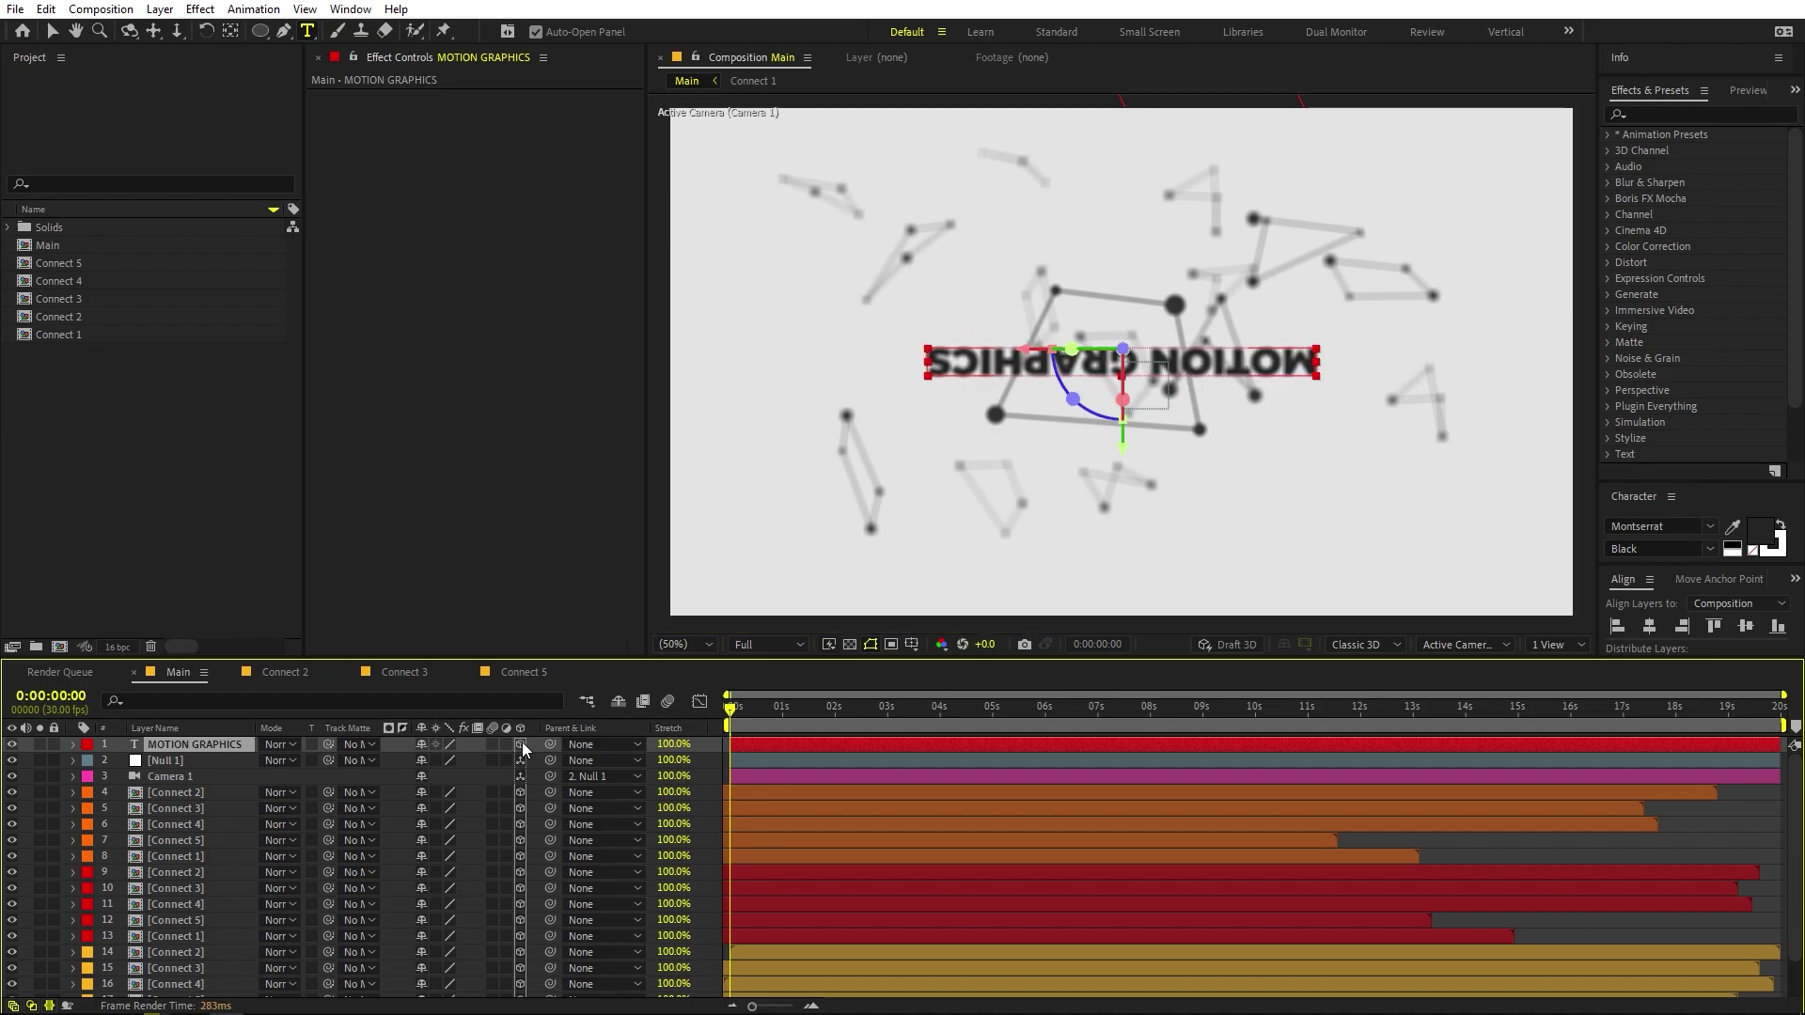
click(521, 743)
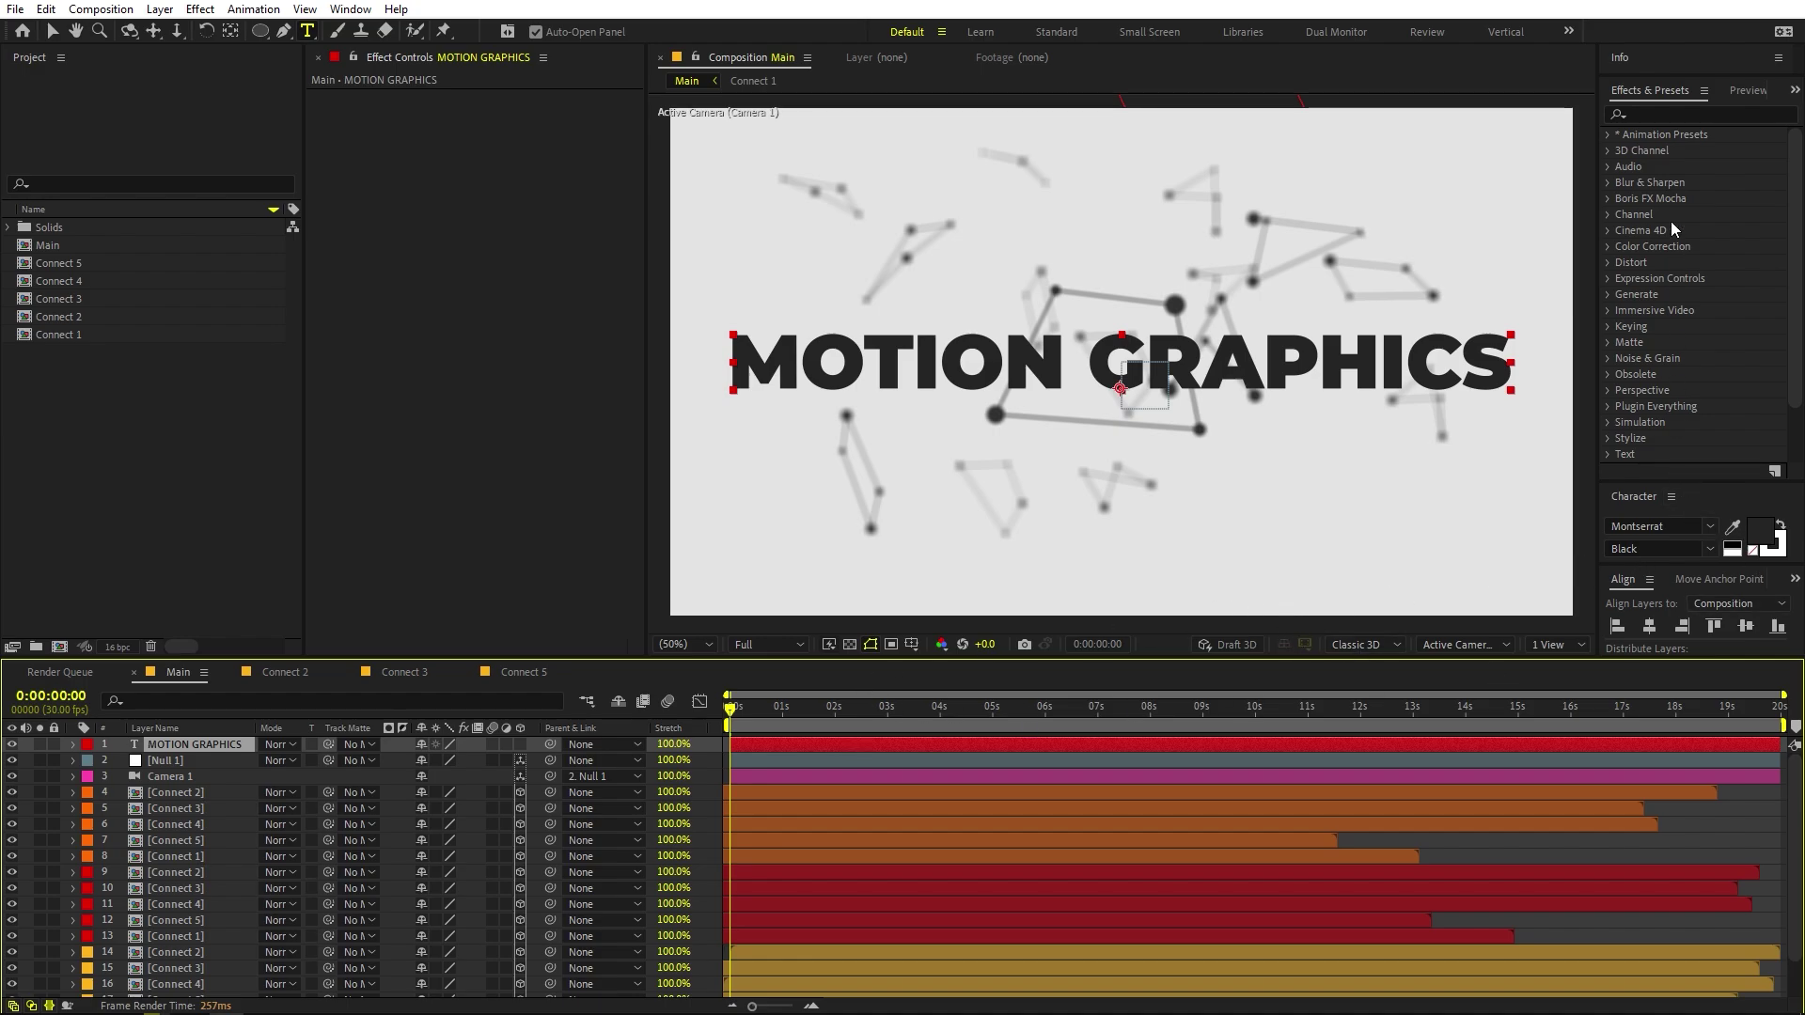
Search the presets for blur, apply Blur and Fade In to the MOTION GRAPHICS layer, and preview it.
click(1661, 113)
text(blur)
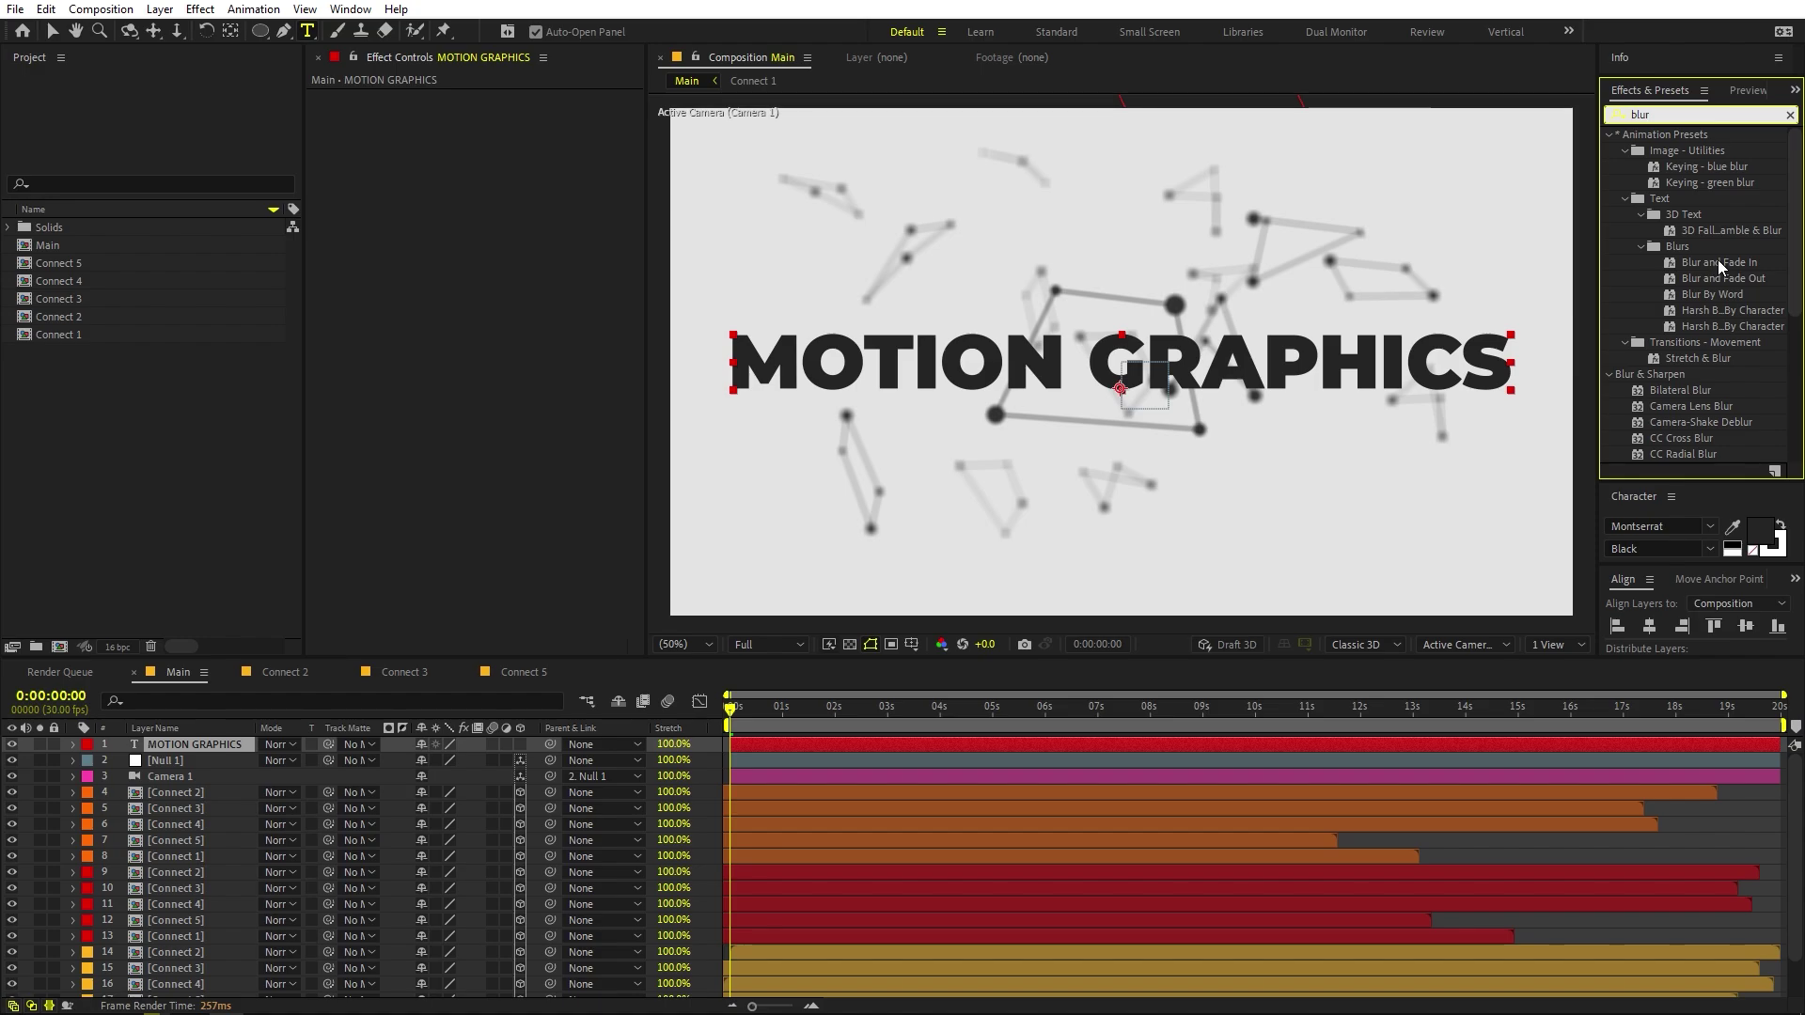
drag(1718, 260, 792, 746)
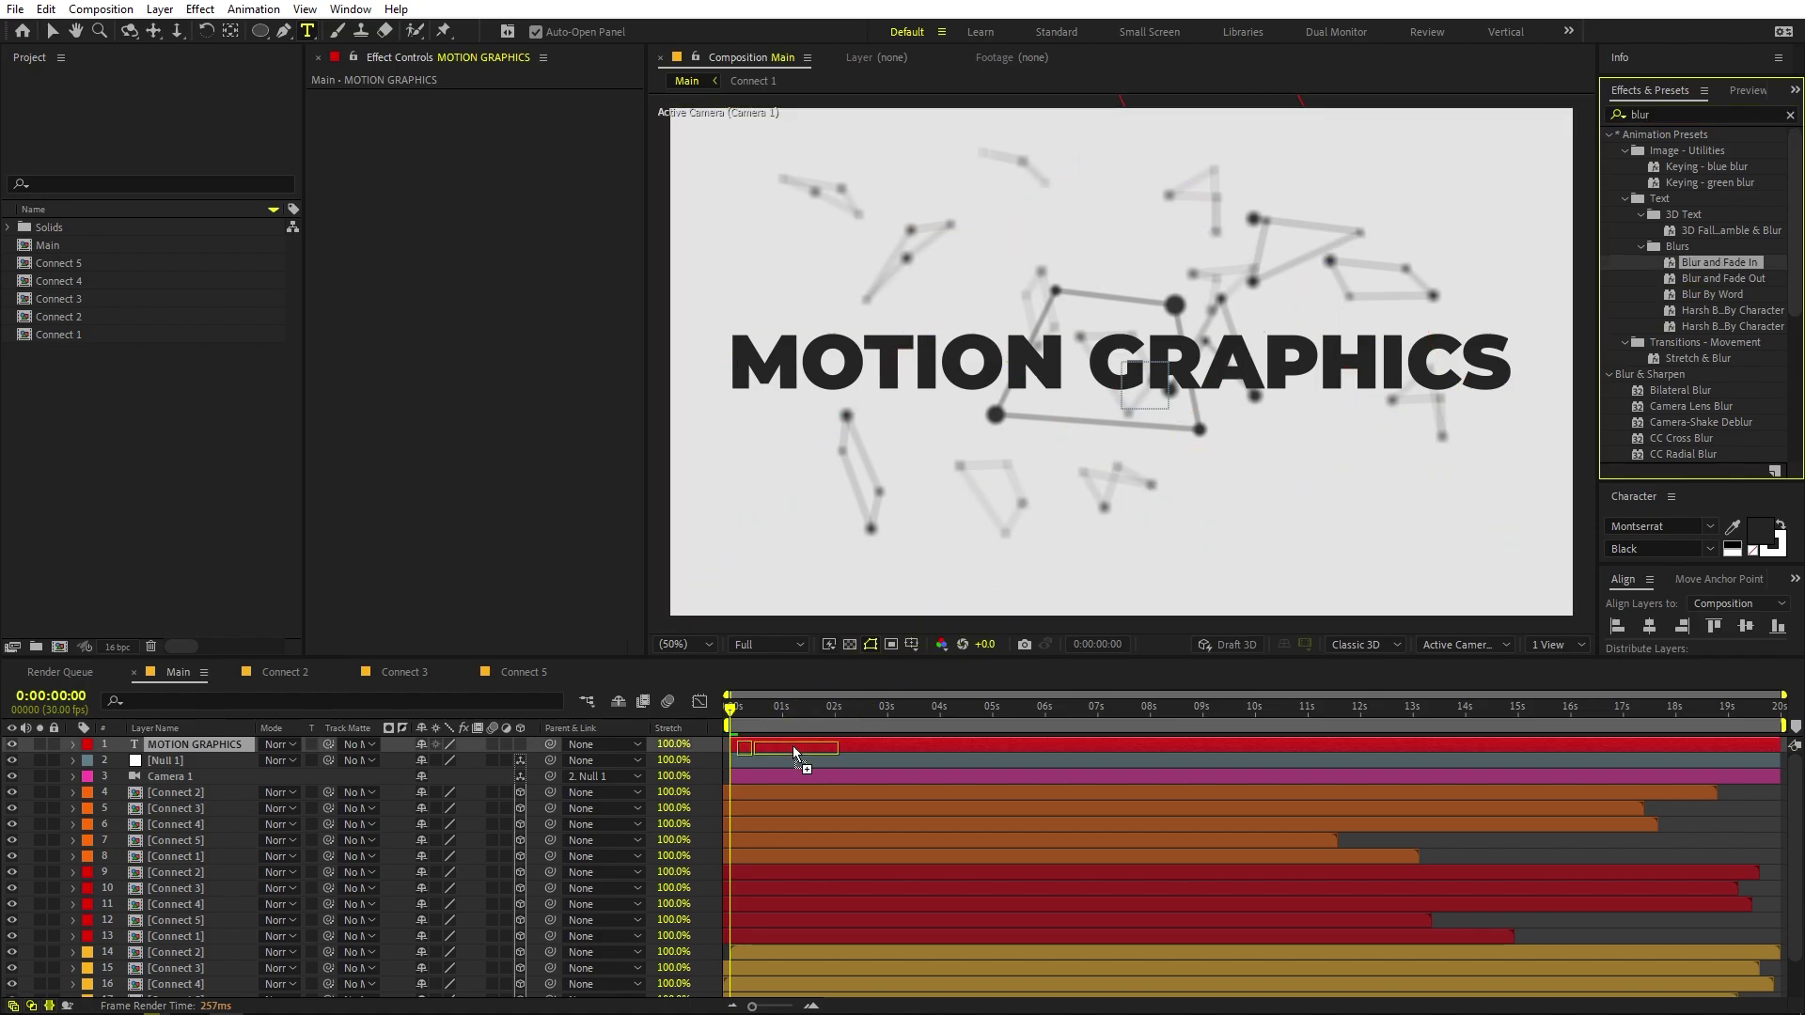
key(space)
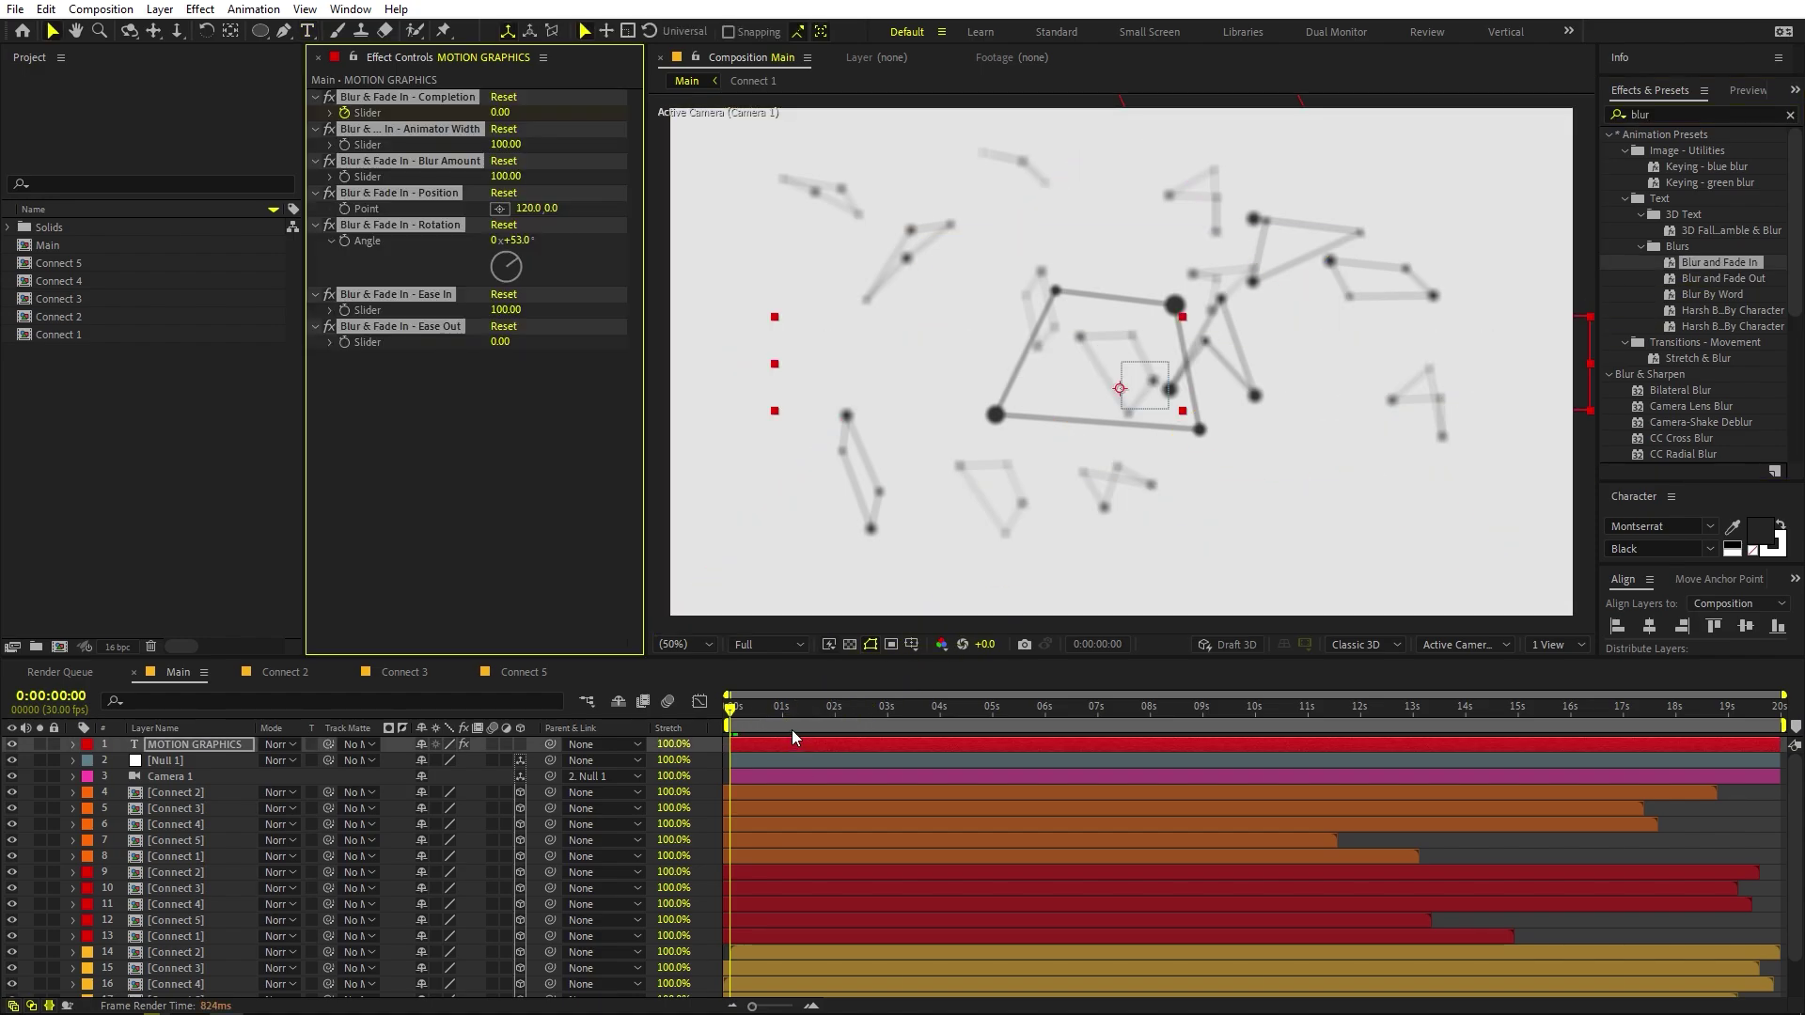
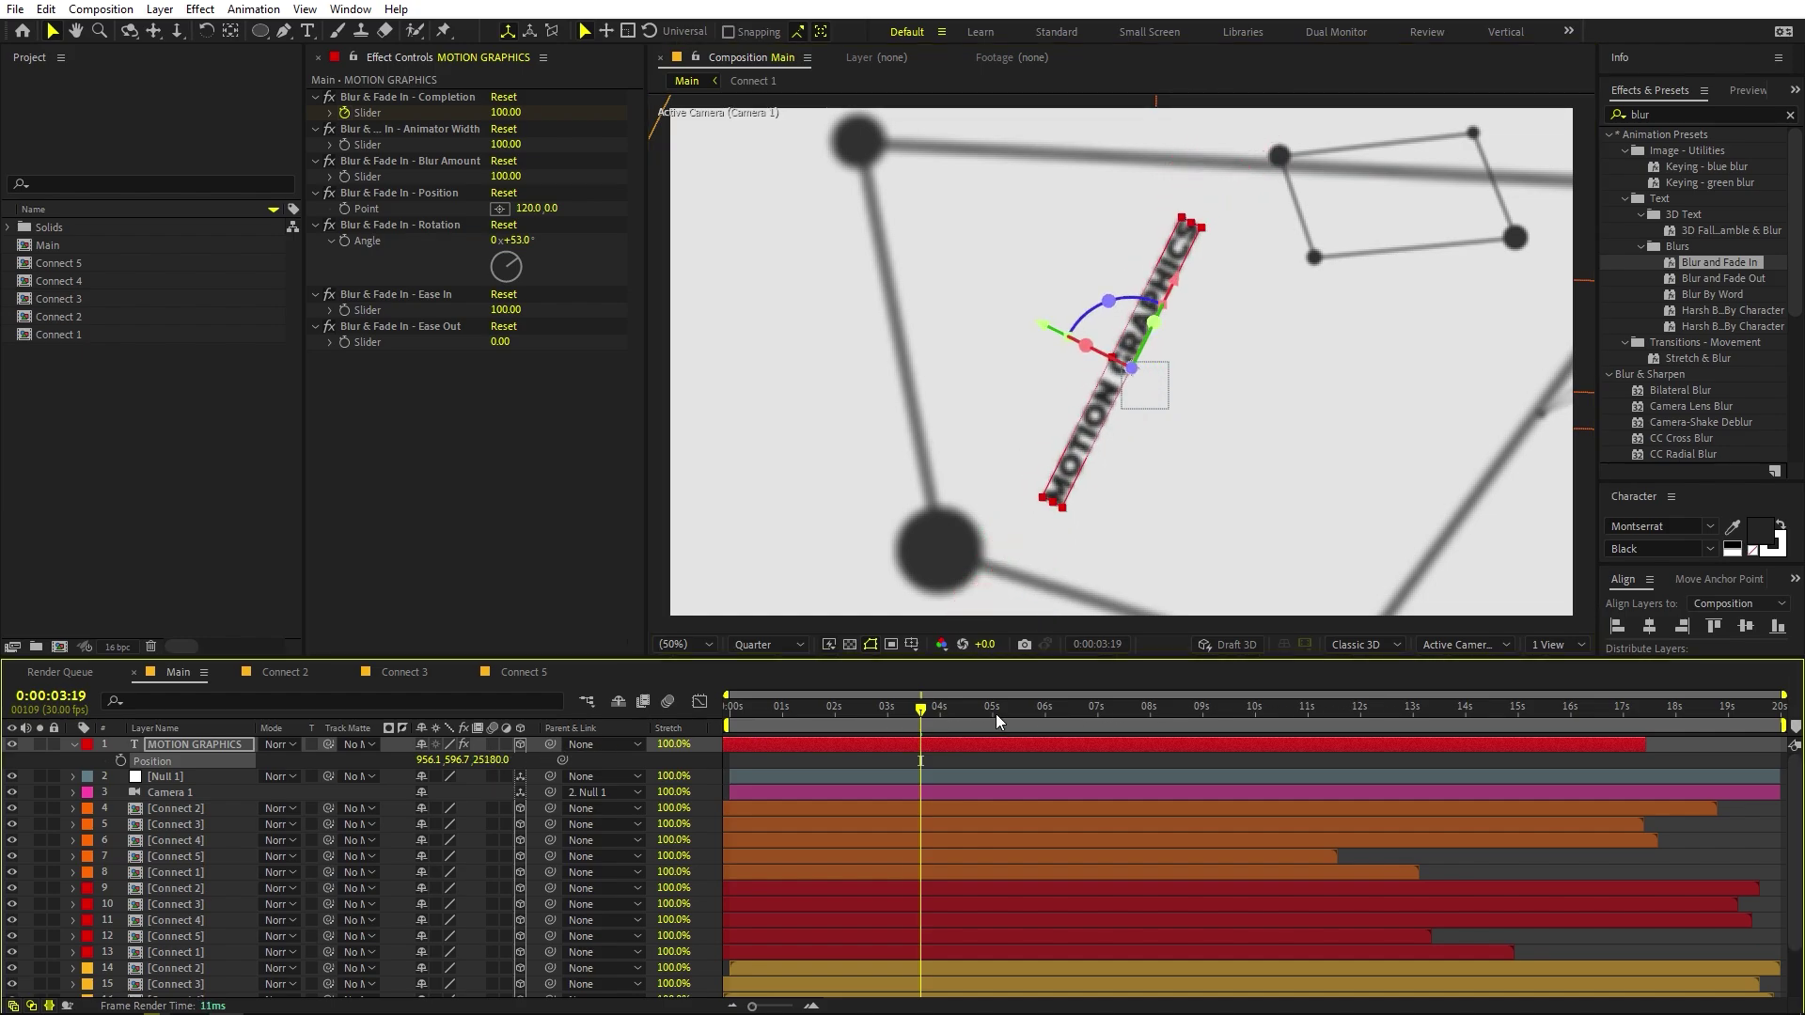
Reveal the keyframed properties of Null 1 and move the current time to its final keyframes at 0:00:06:02.
drag(920, 709, 995, 710)
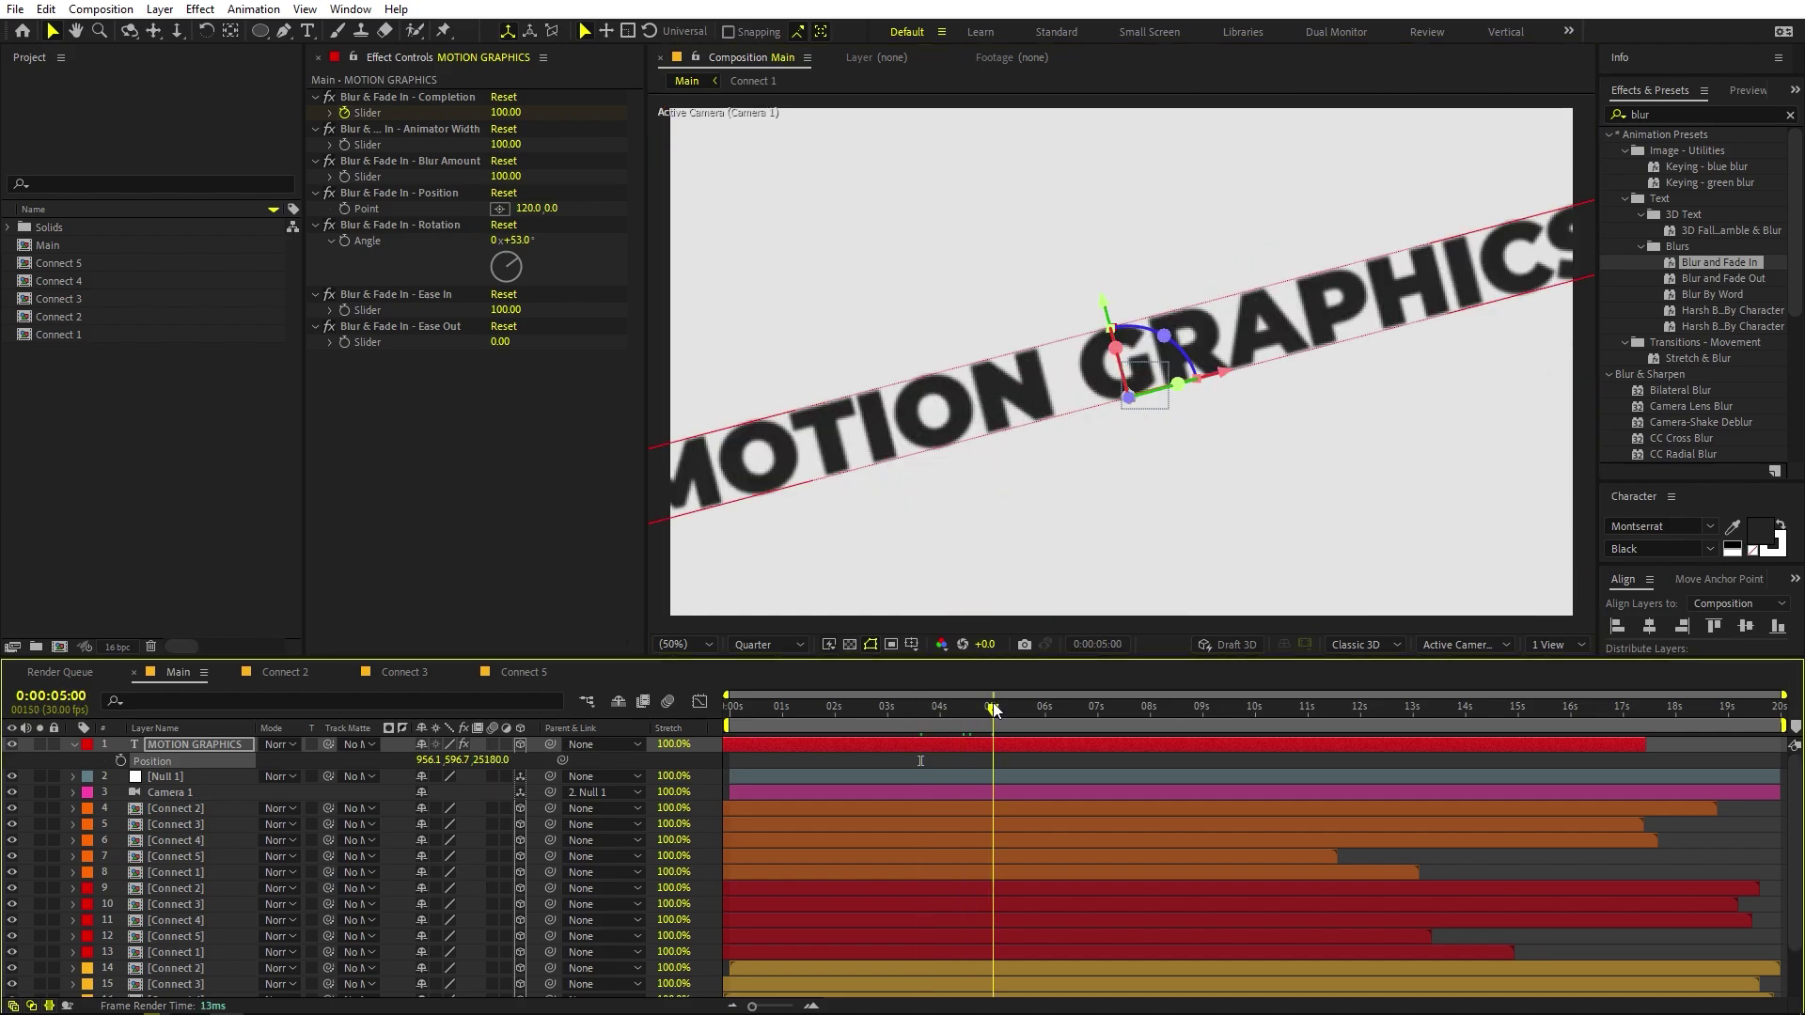
click(1000, 771)
key(u)
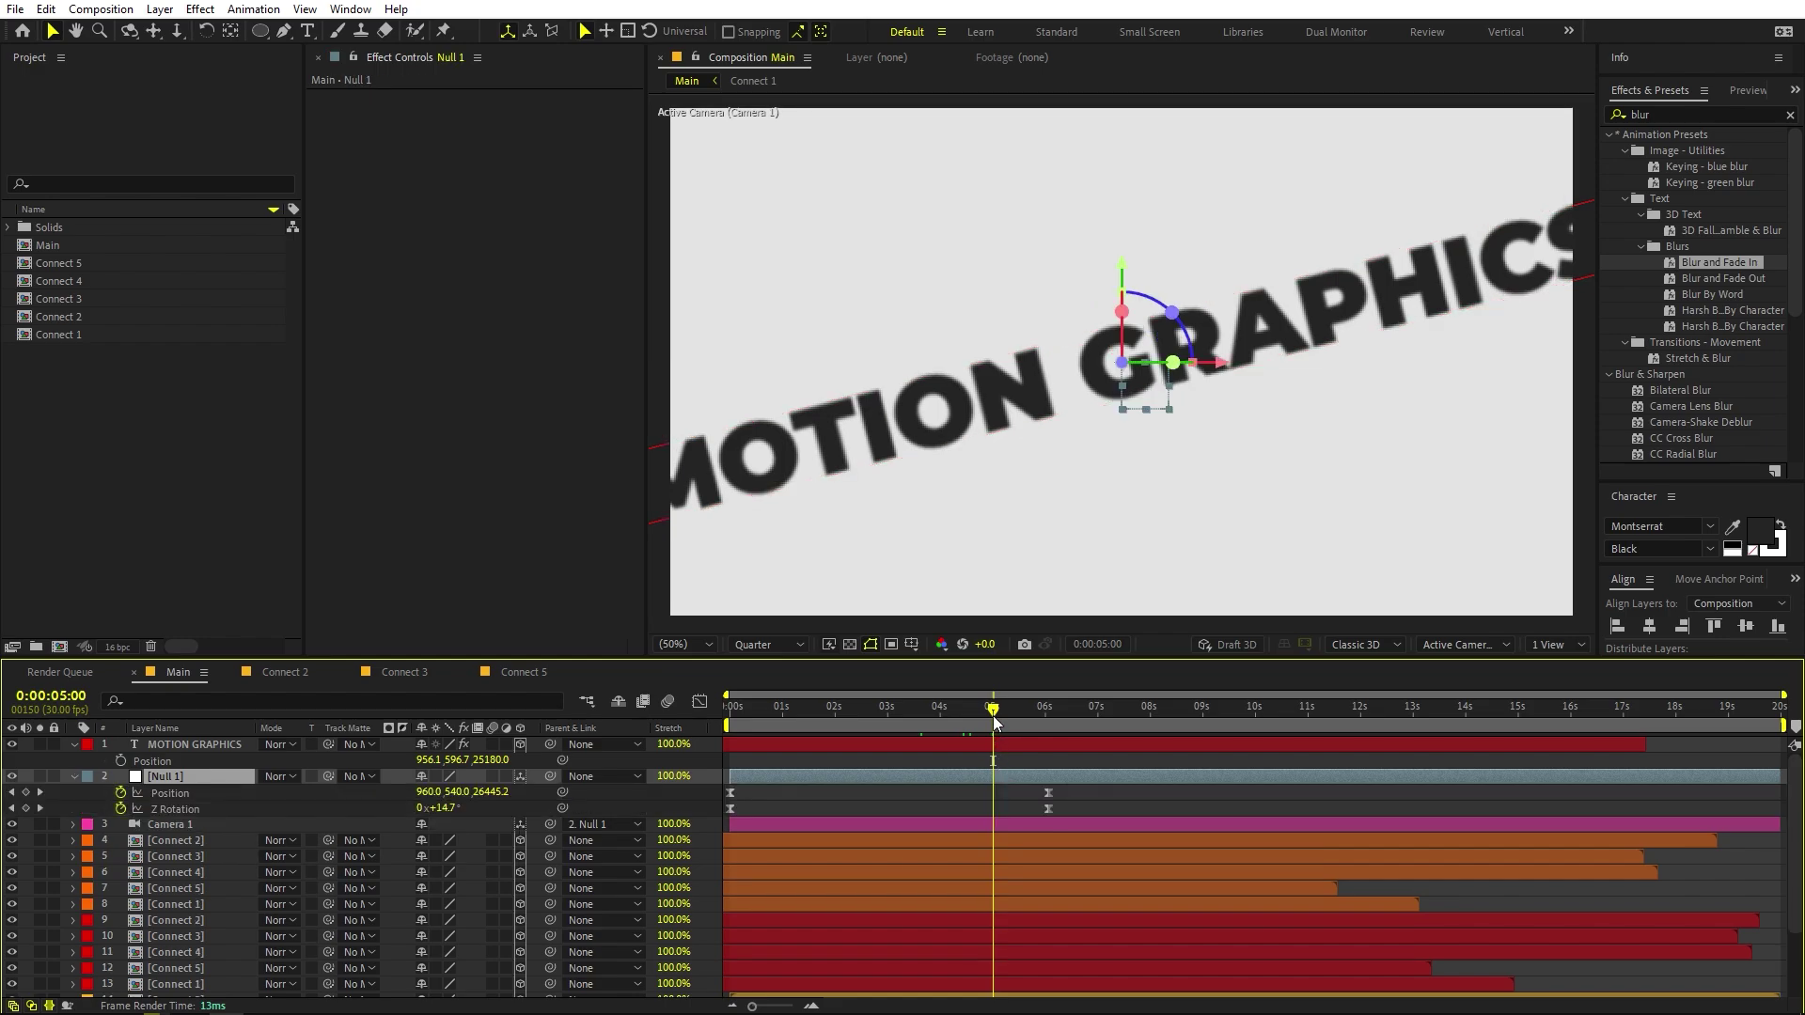
drag(994, 714, 1042, 722)
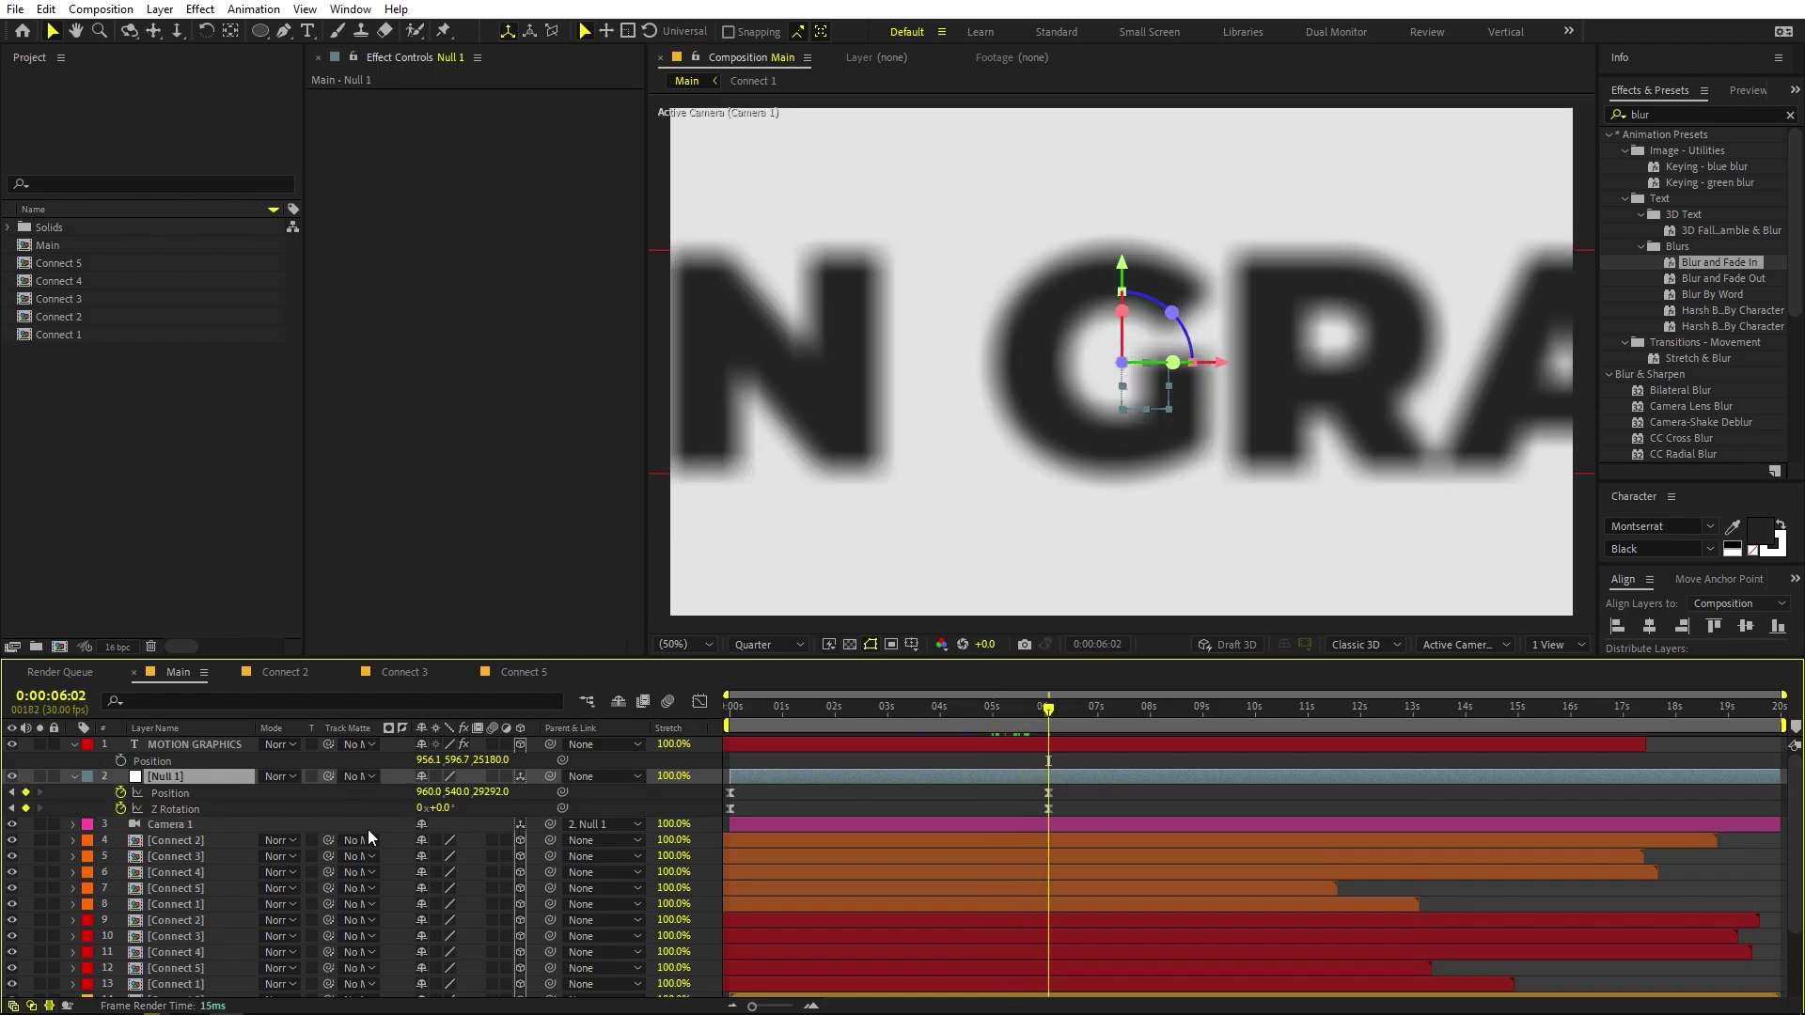
Set the MOTION GRAPHICS layer's Z position to 33900 and keep the view at Fit up to 100%.
drag(491, 759, 866, 747)
click(696, 642)
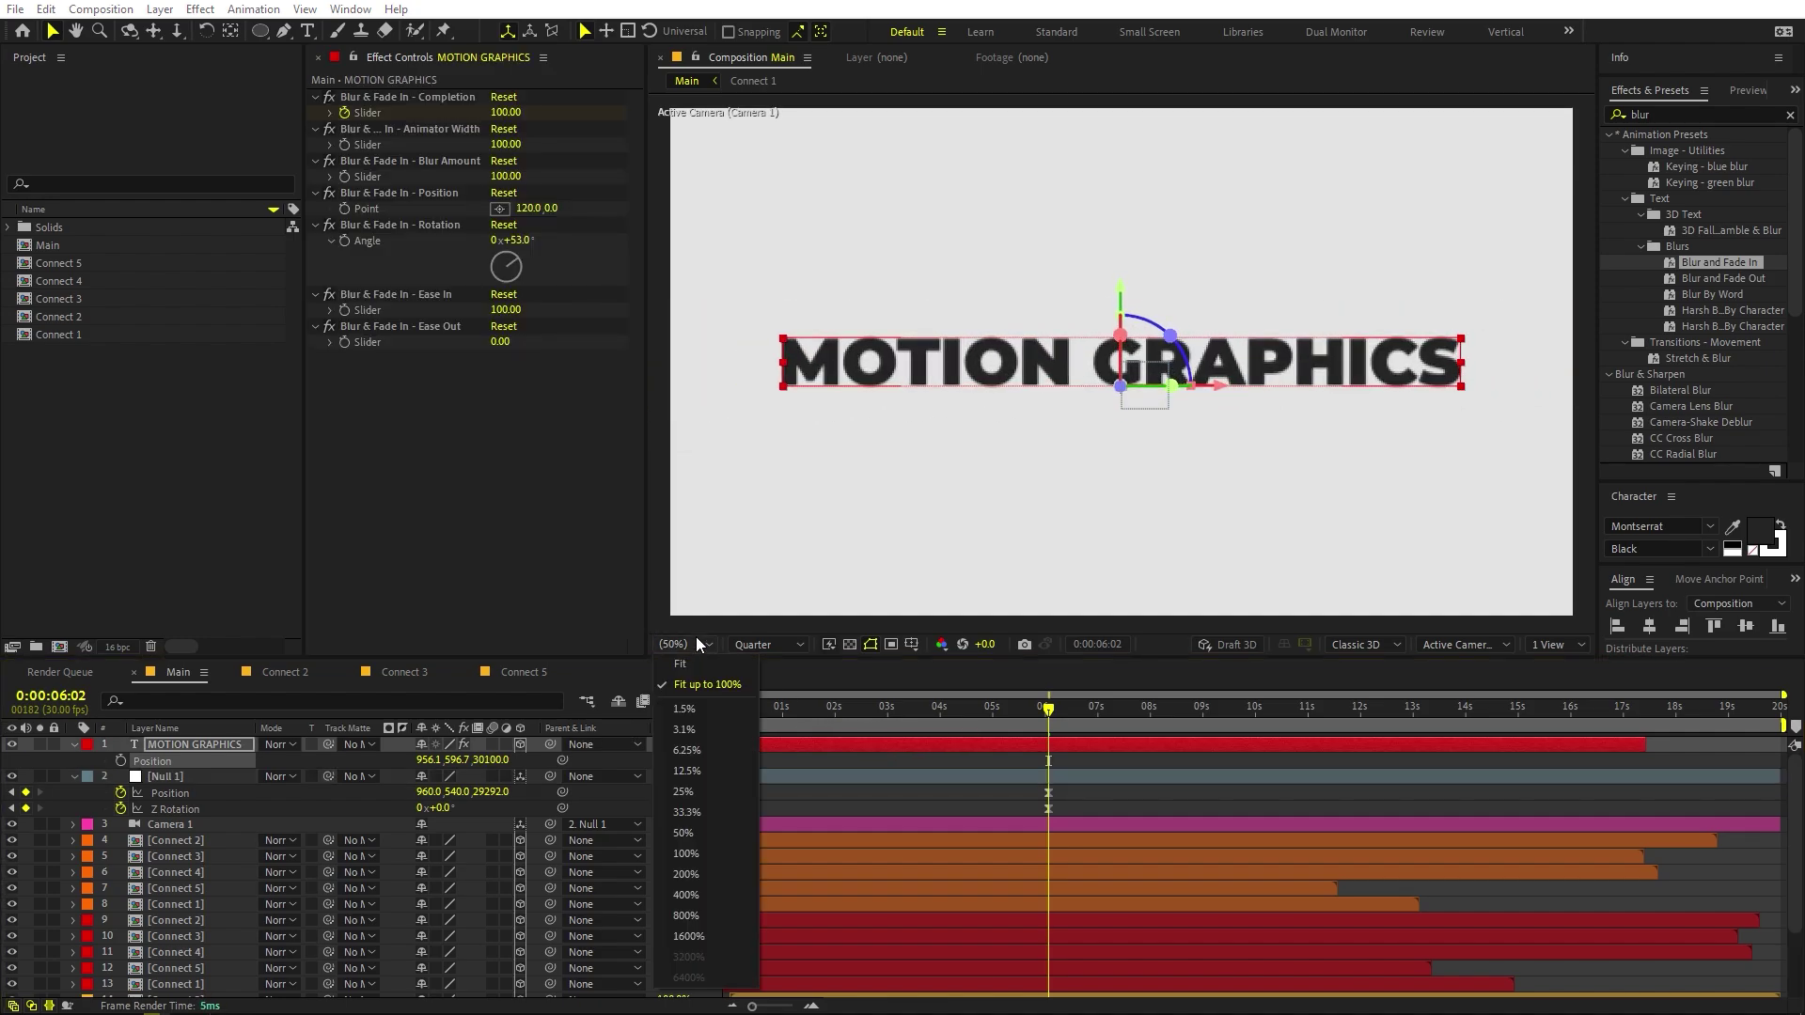
click(709, 685)
drag(489, 760, 842, 757)
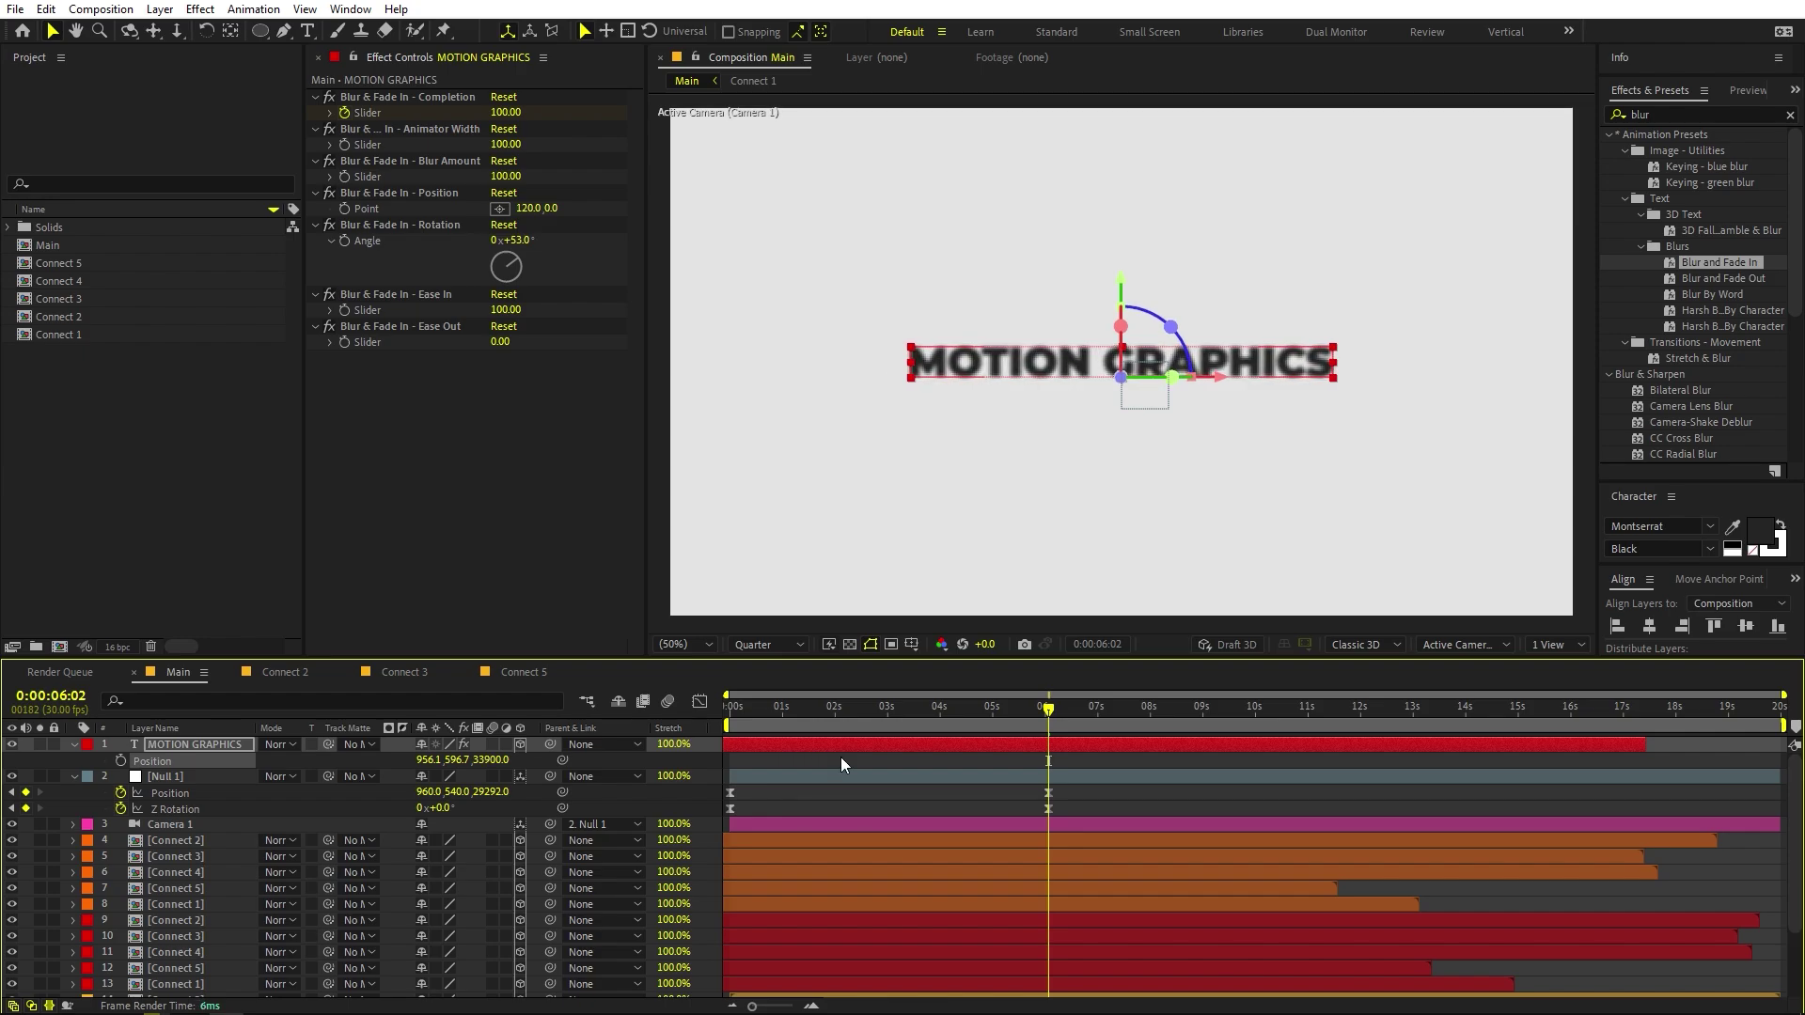
click(1030, 814)
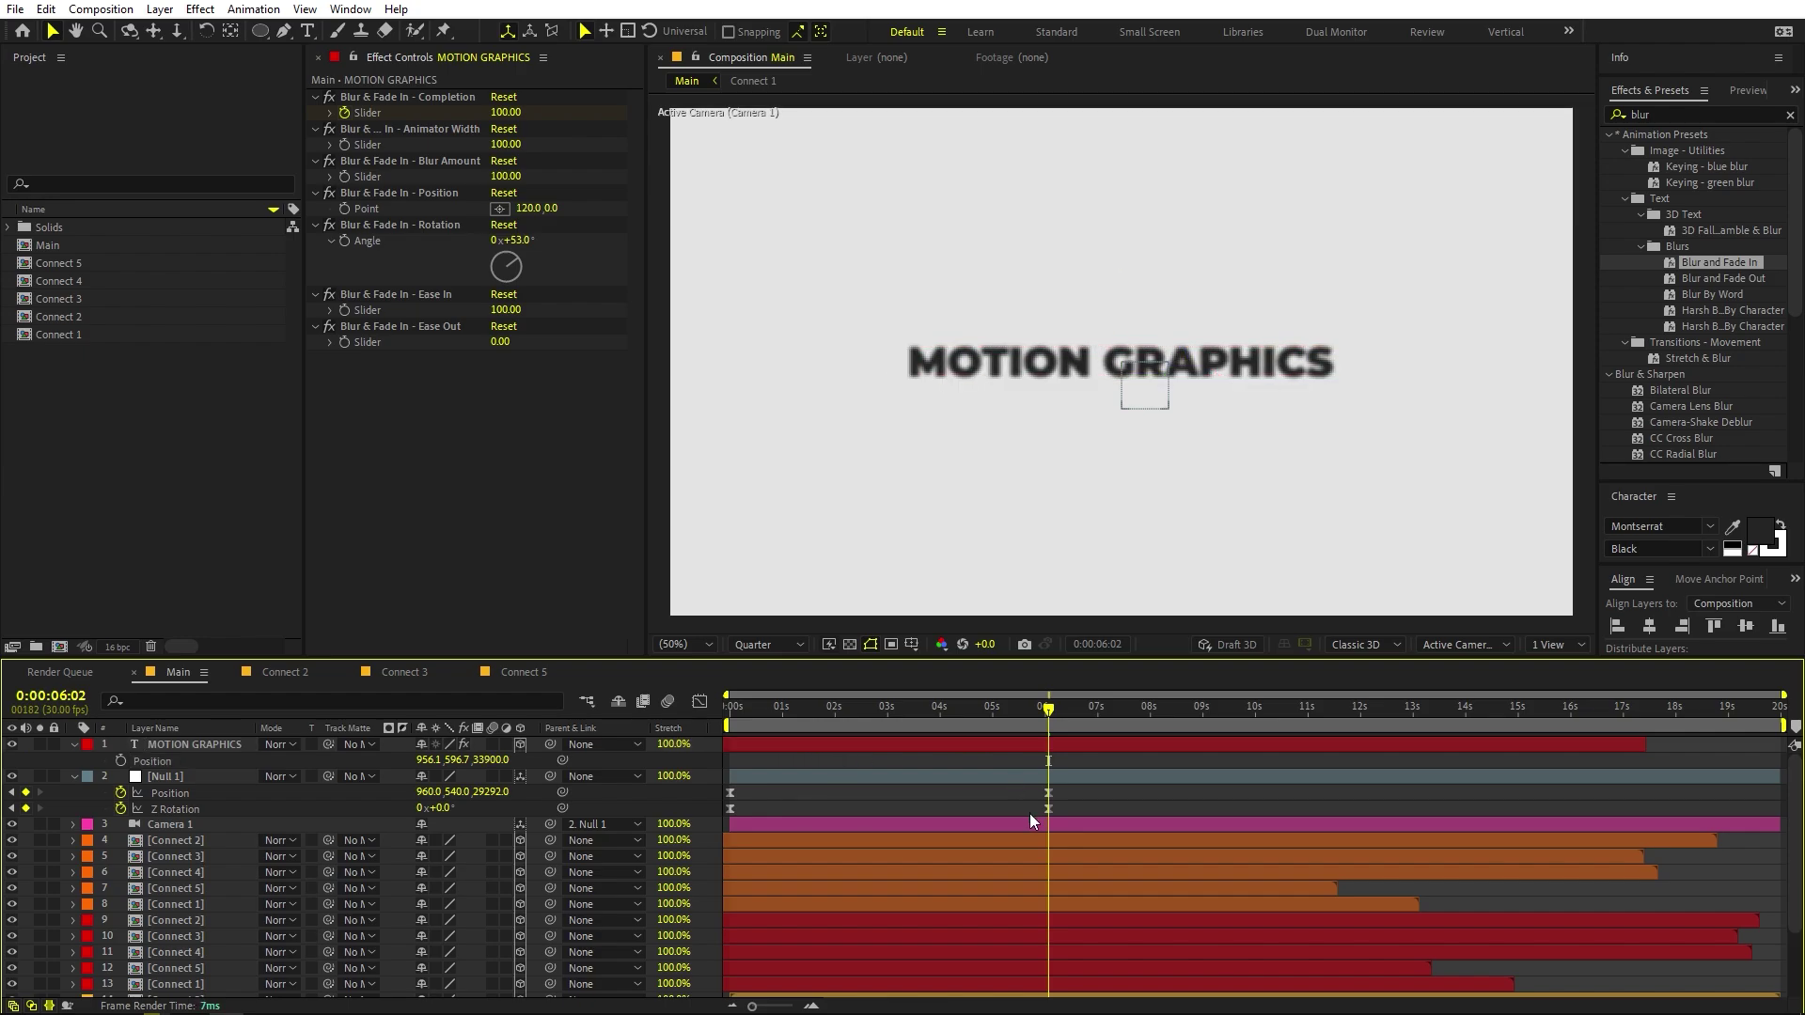
Animate Camera 1's Aperture from 216.6 pixels at about 5 seconds down to 0 at 0:00:06:02.
click(206, 826)
key(a)
key(a)
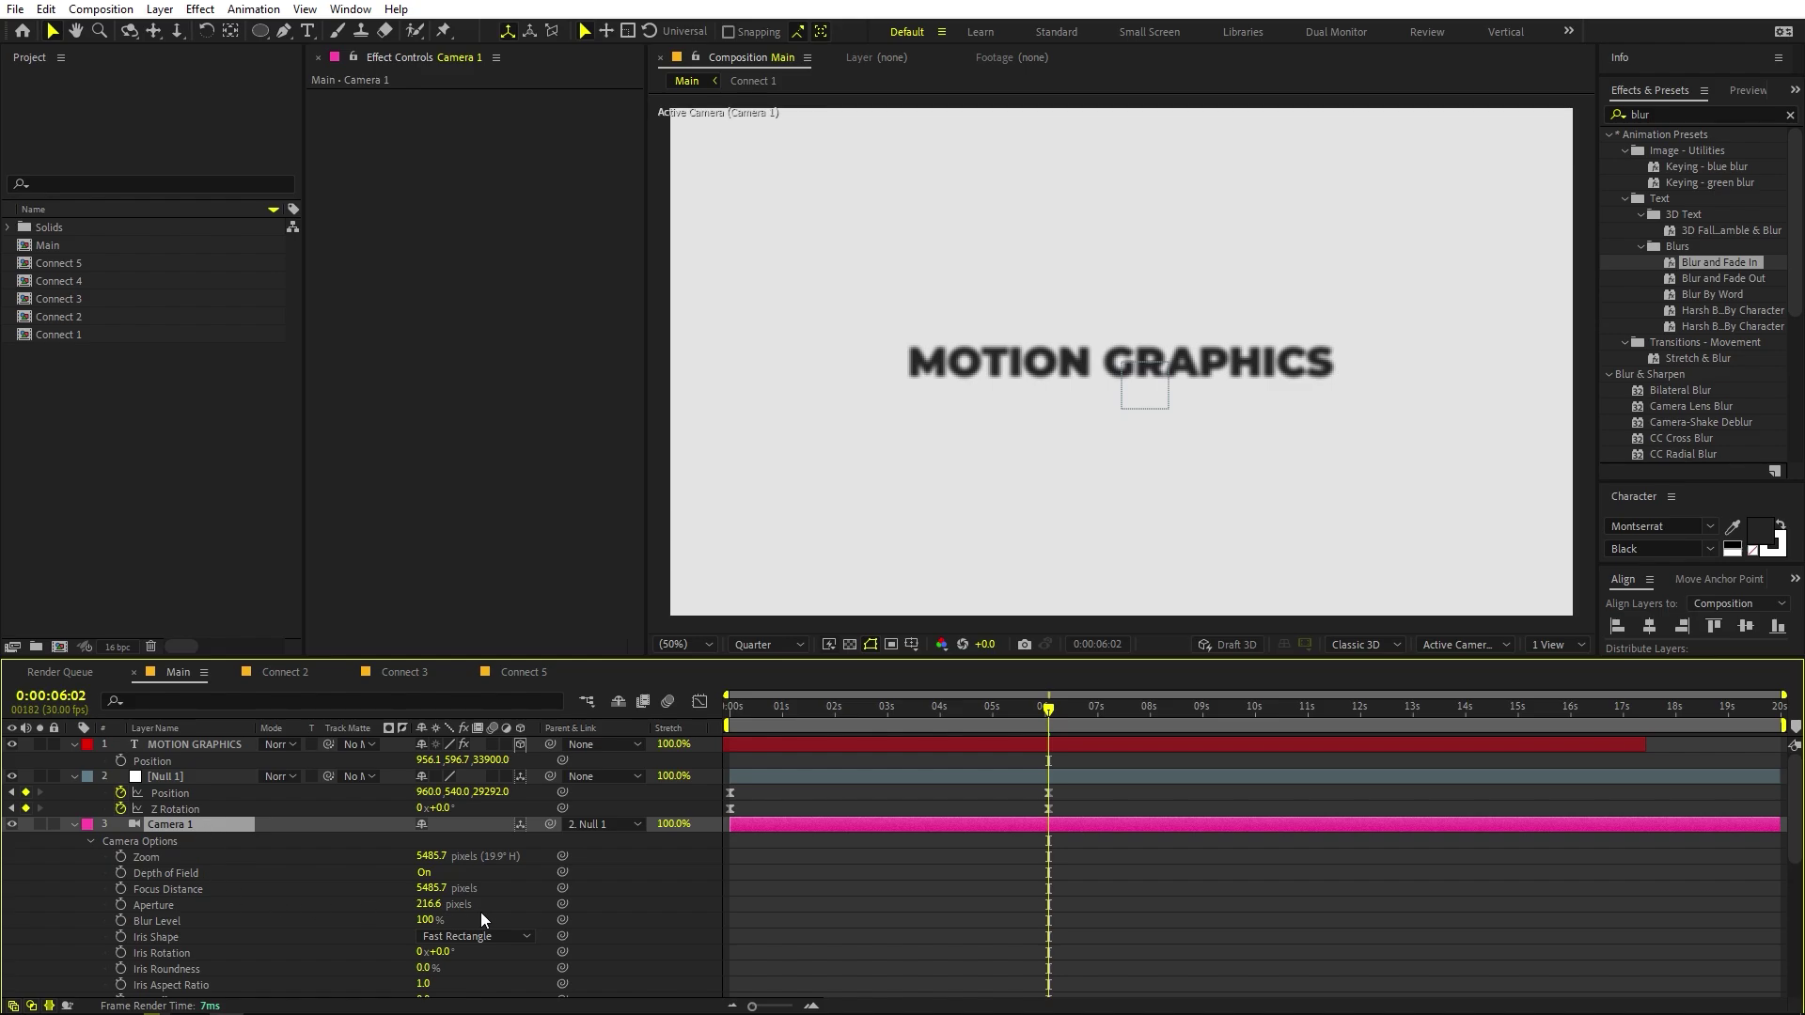
click(233, 949)
click(180, 904)
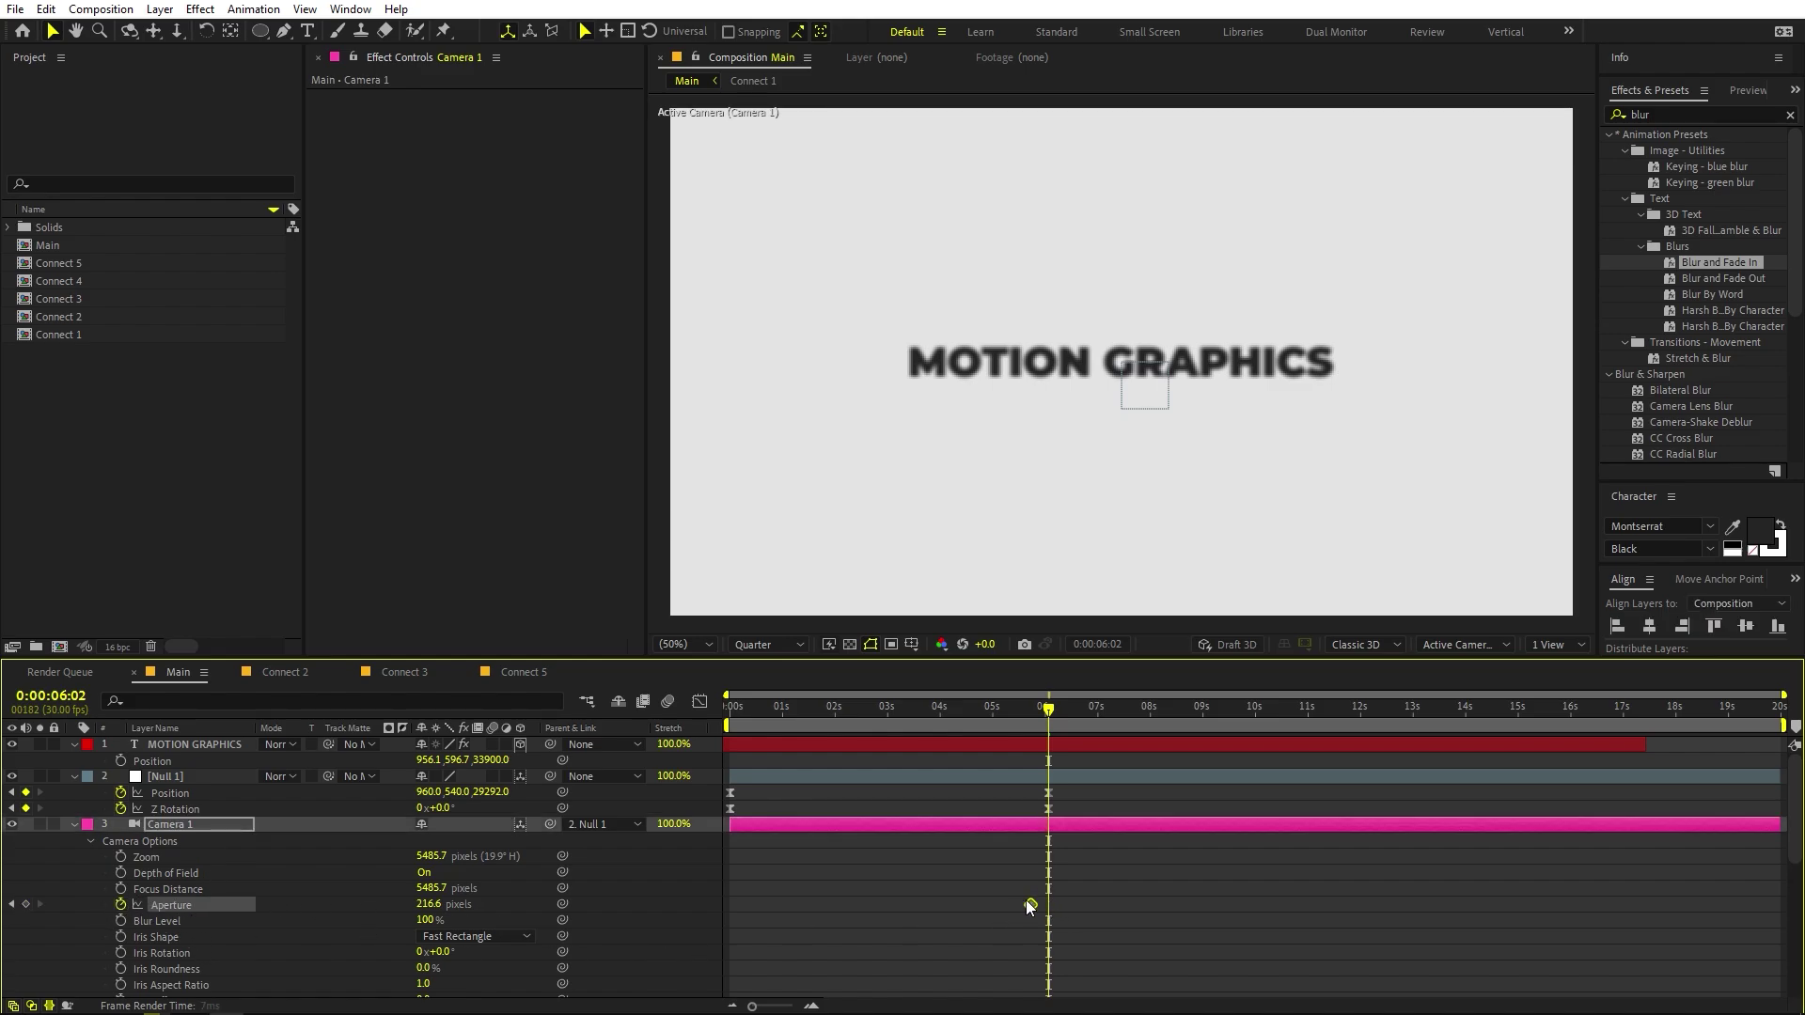
drag(1012, 724, 1042, 722)
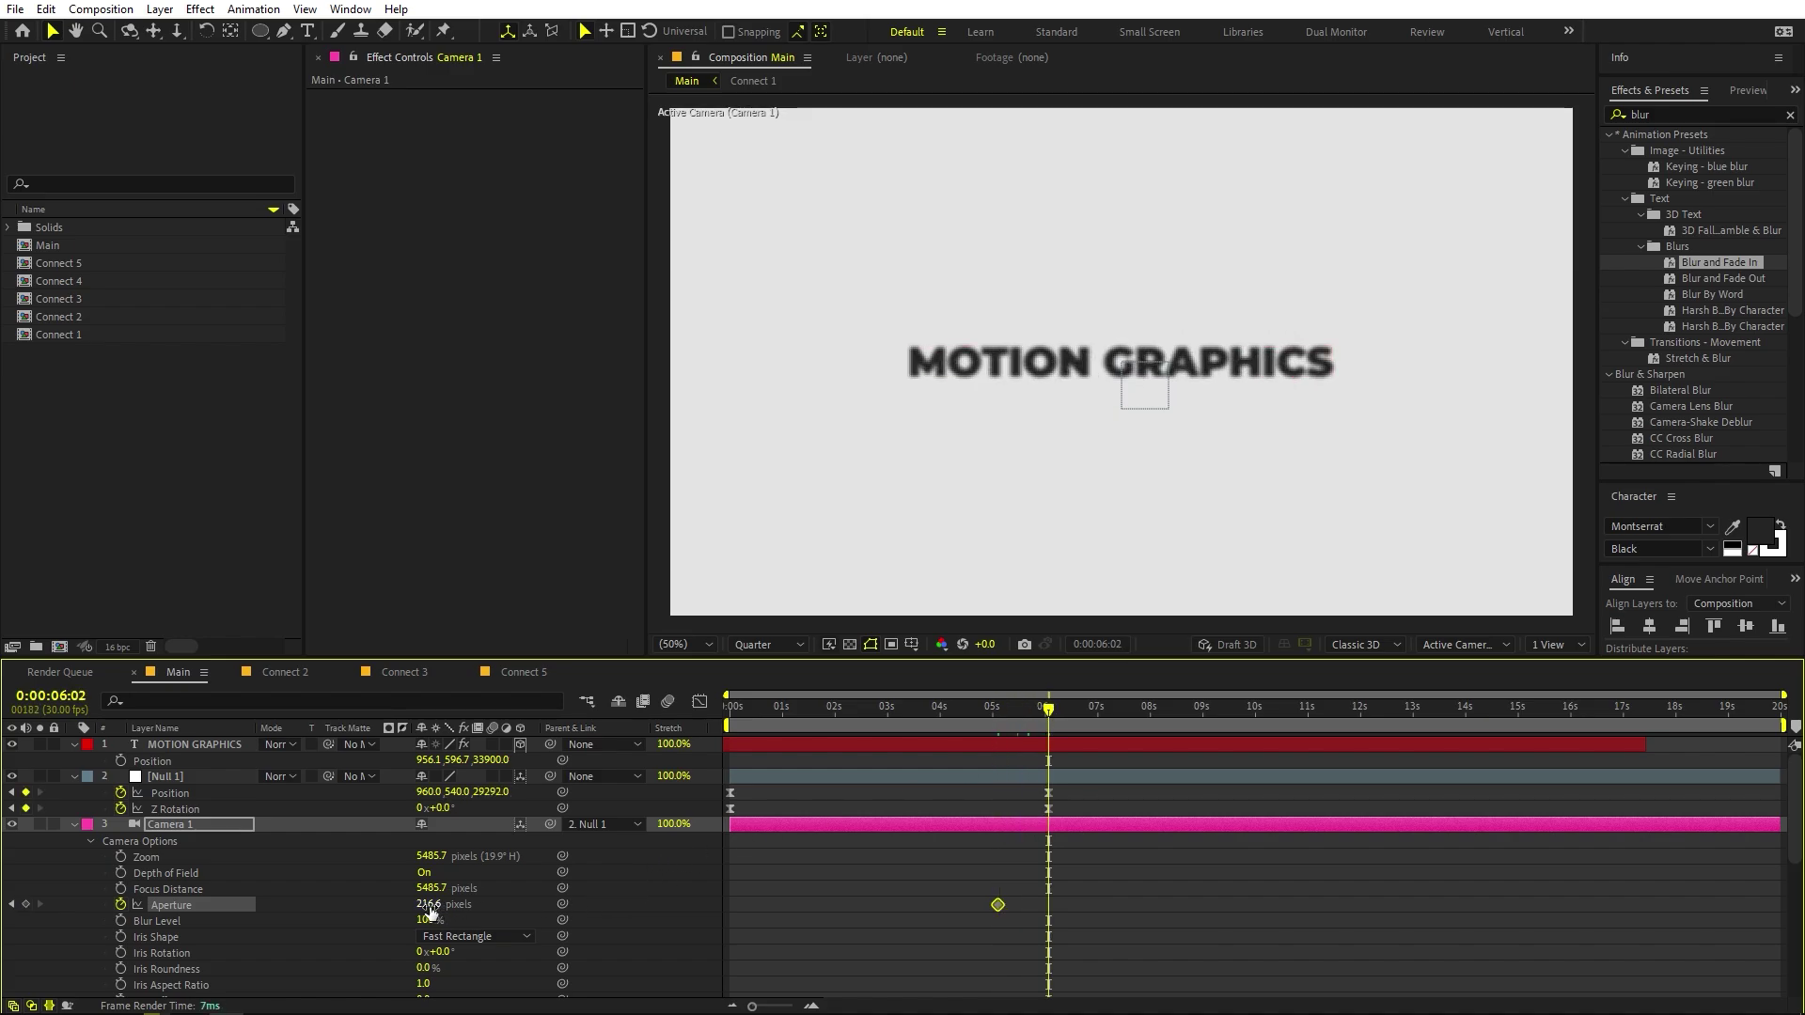
key(Return)
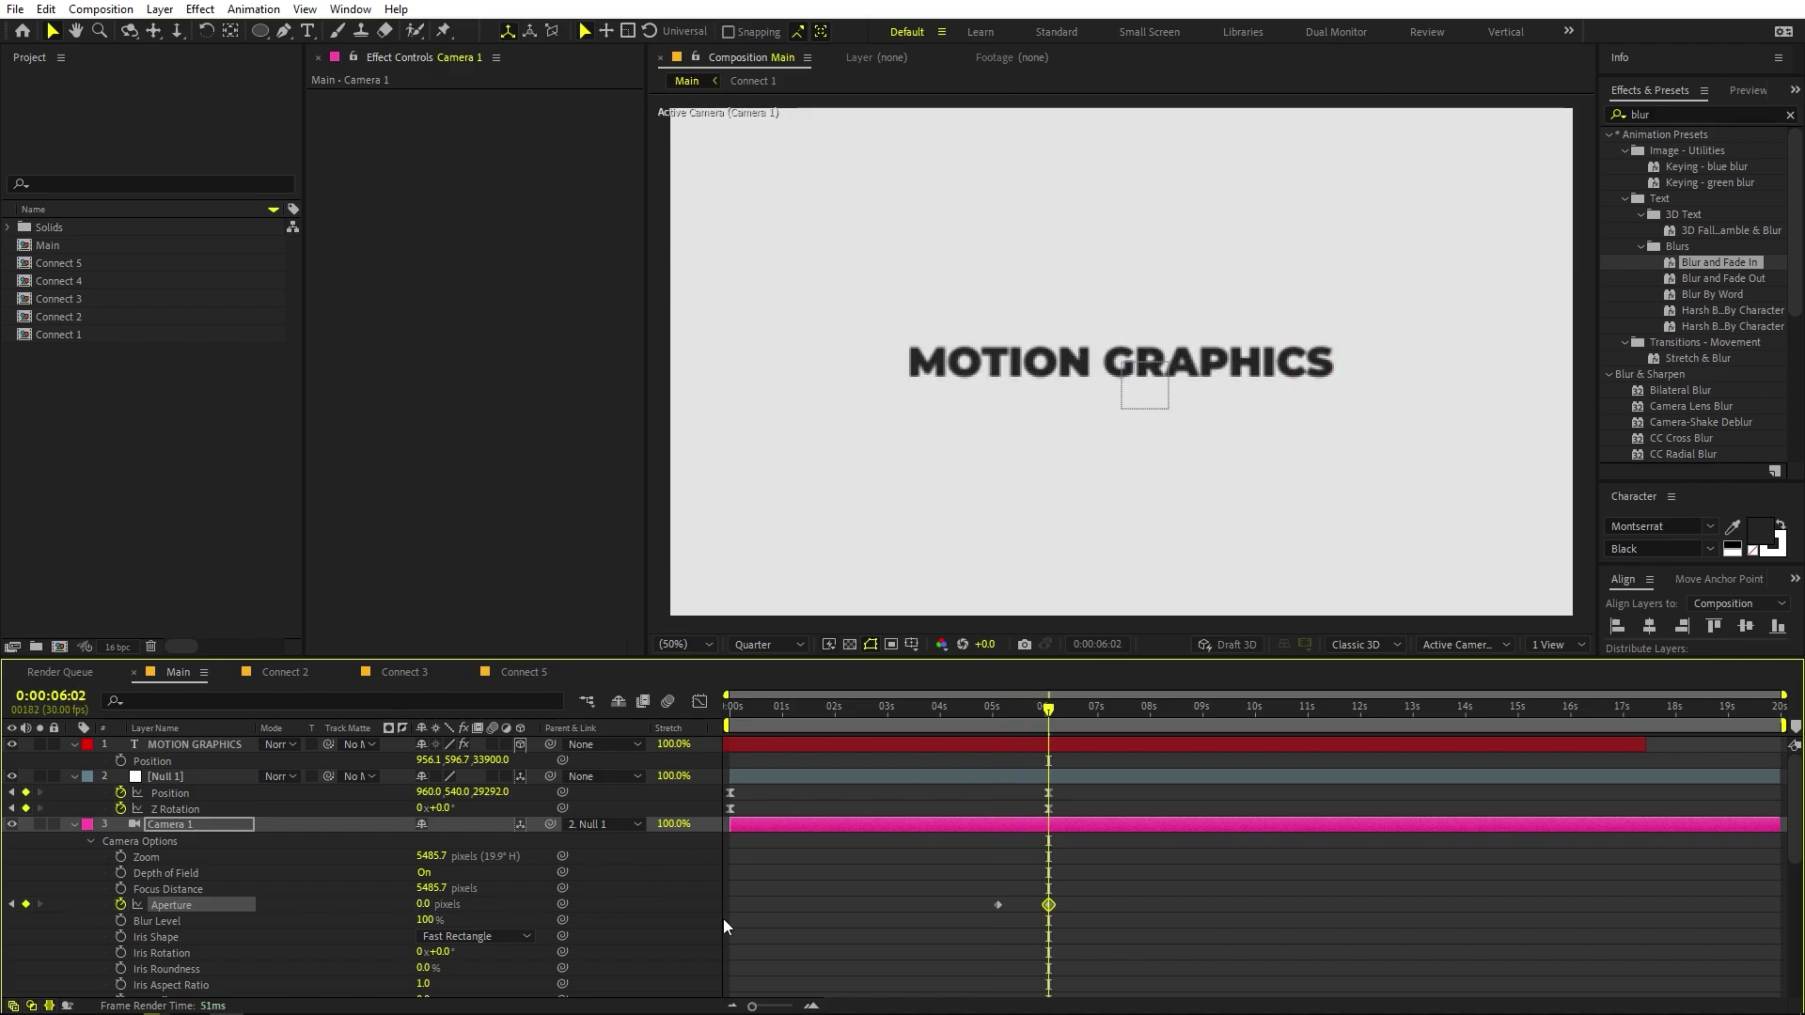
Check the title's blur-to-sharp transition up to 0:00:06:02 at 100% magnification and Full resolution.
scroll(1058, 425, up, 2)
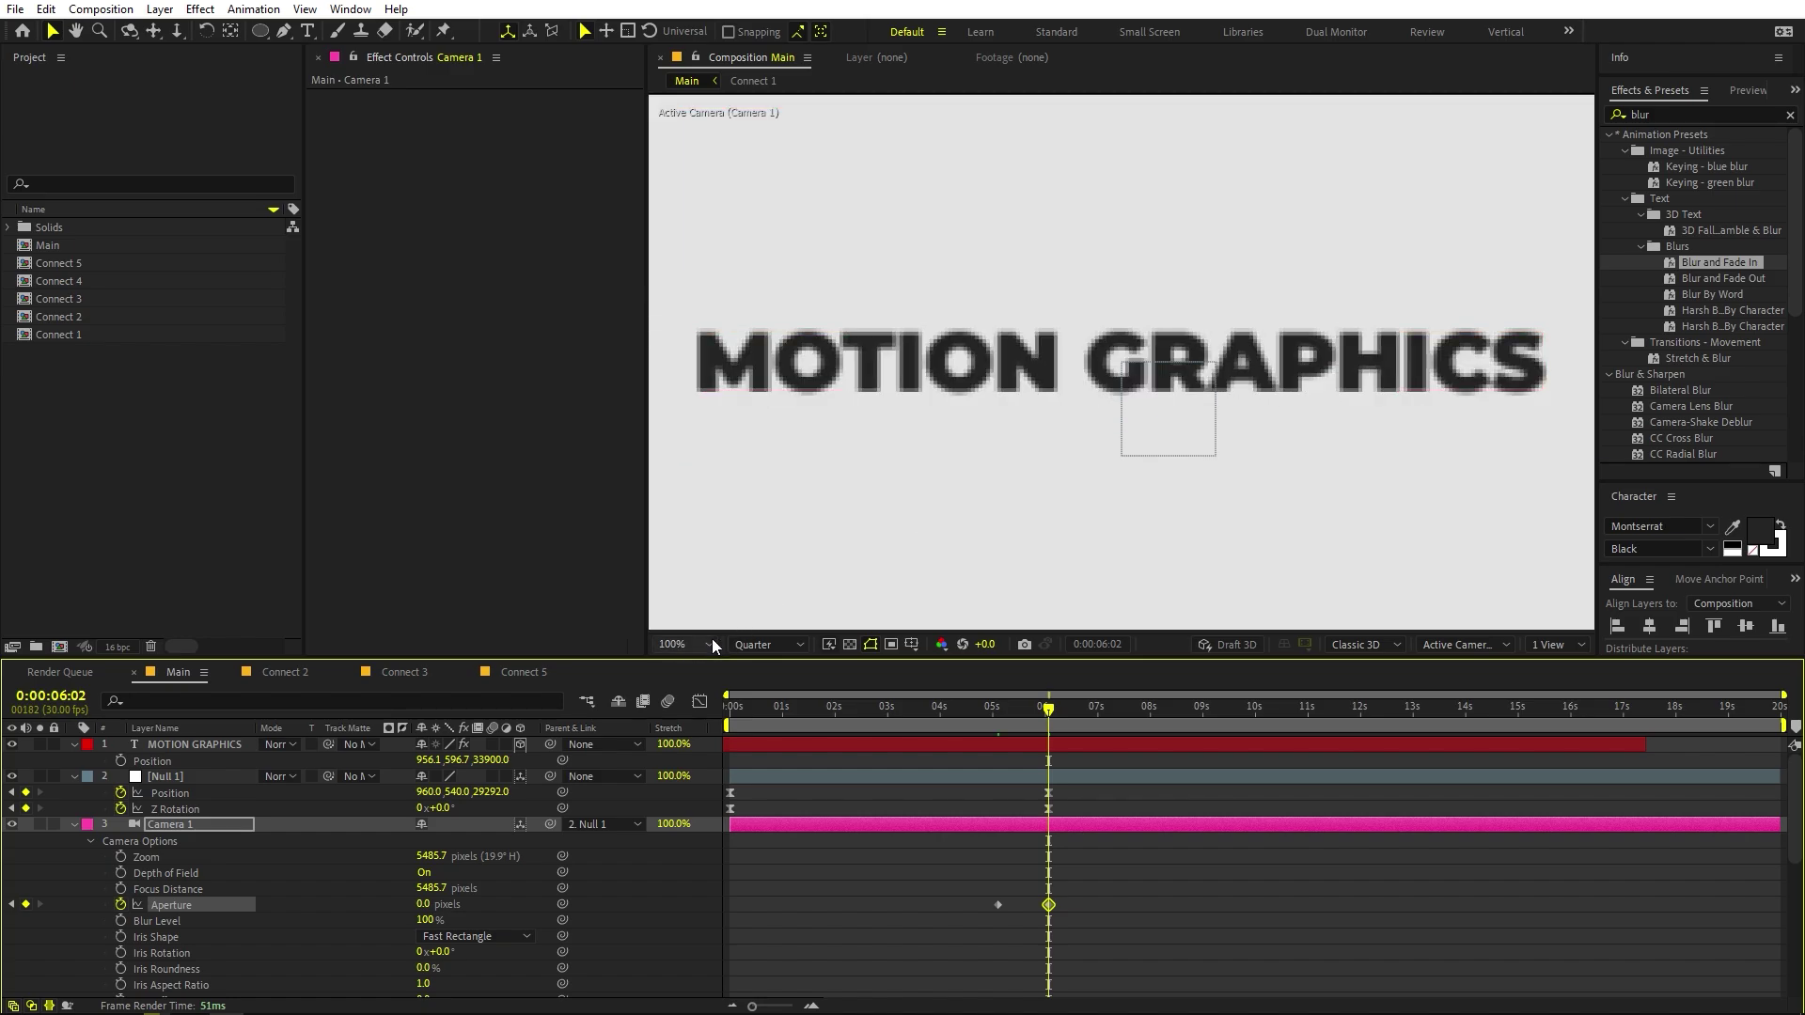
click(757, 645)
click(754, 690)
click(978, 719)
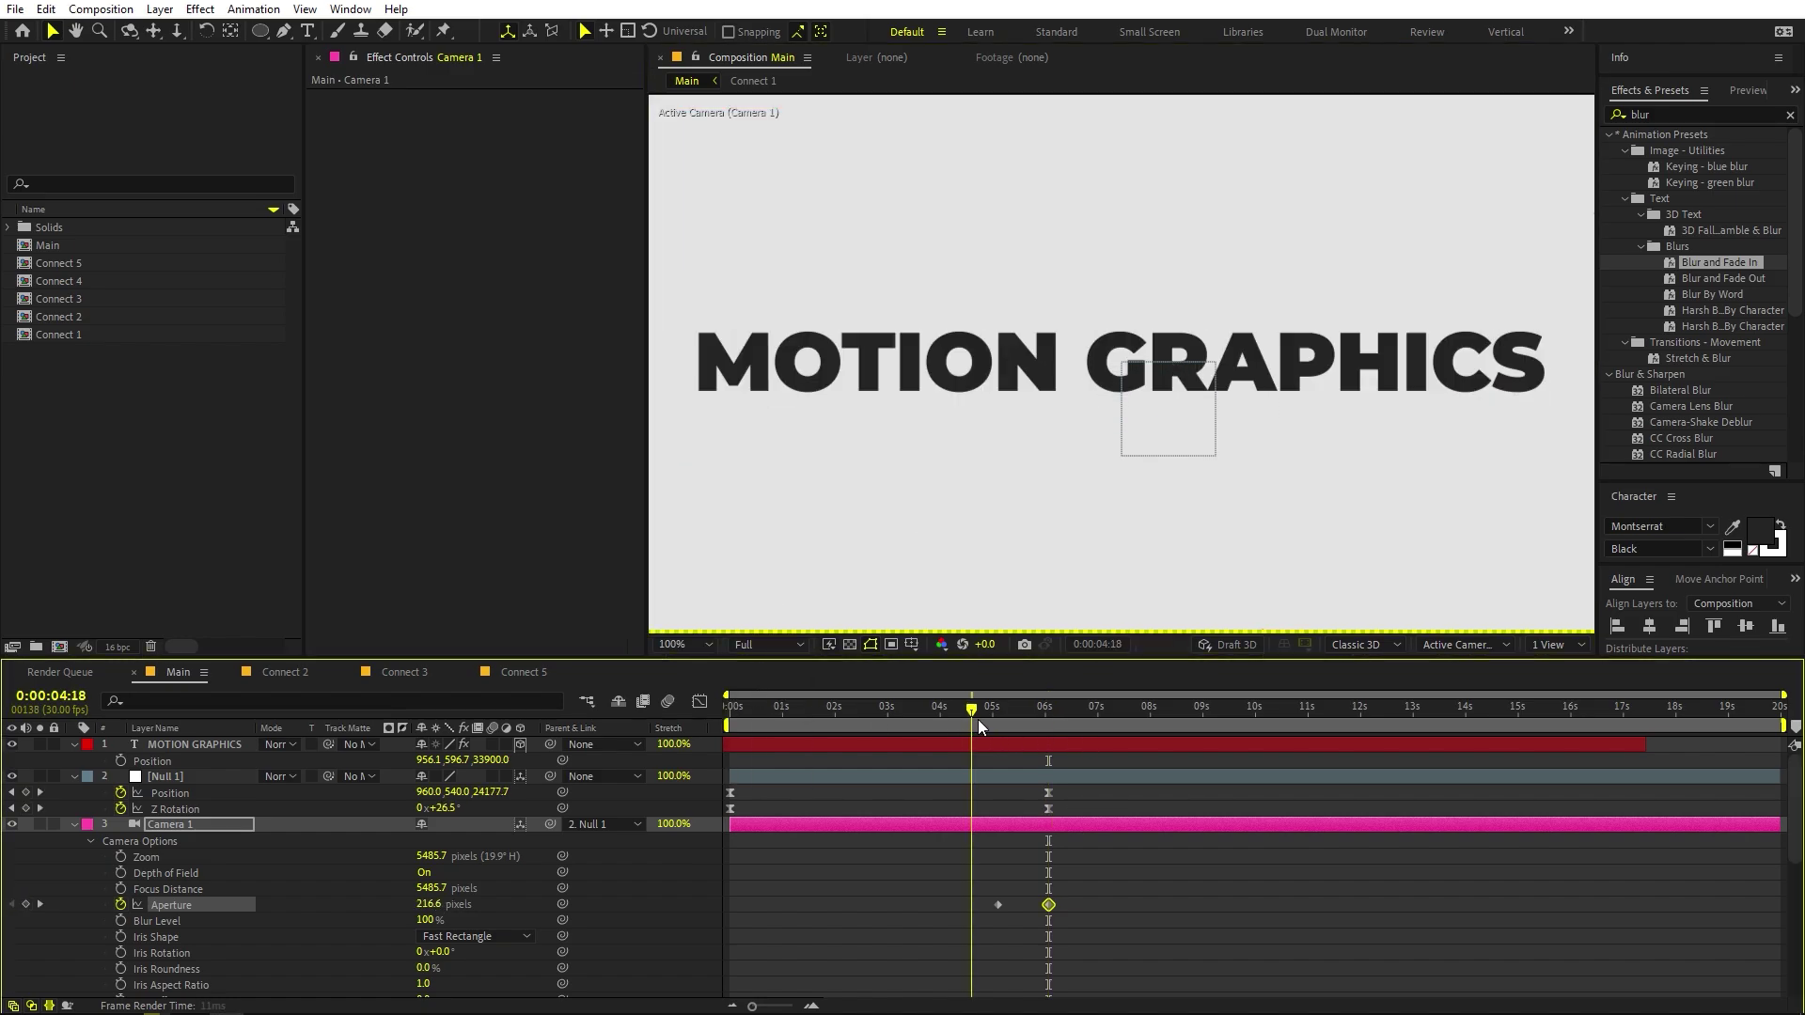
key(space)
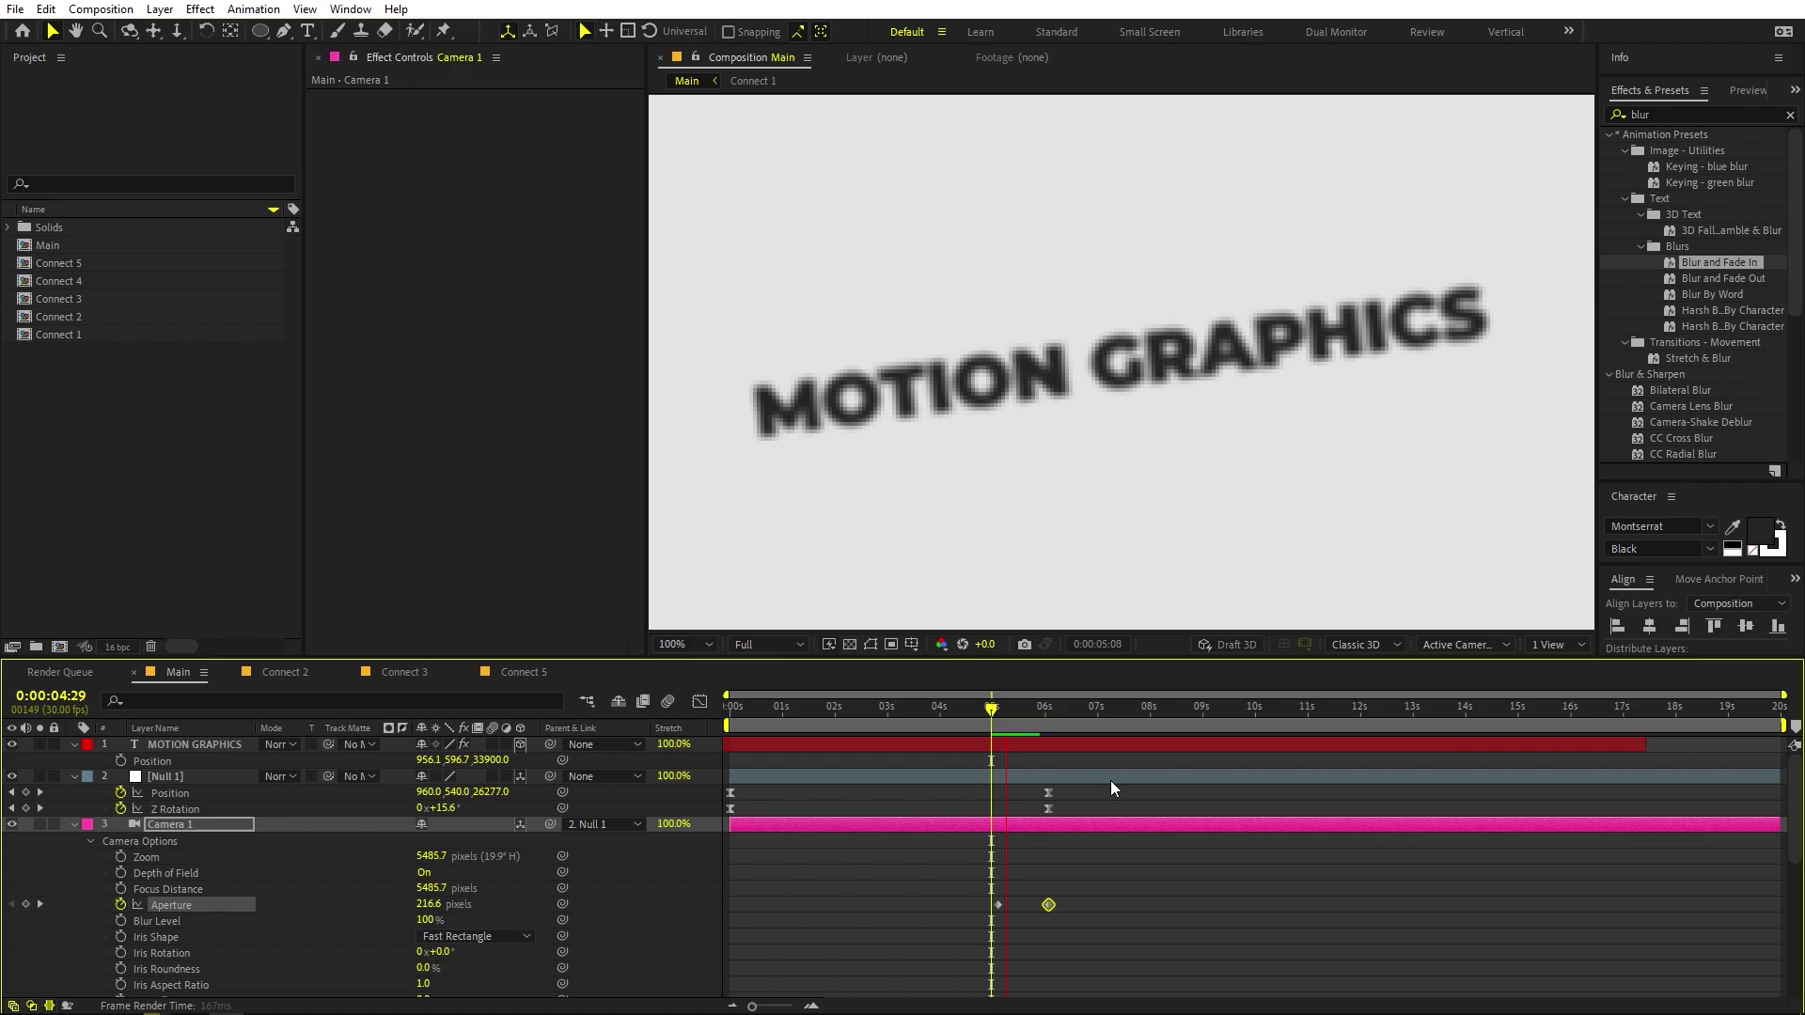
drag(1024, 713, 1051, 713)
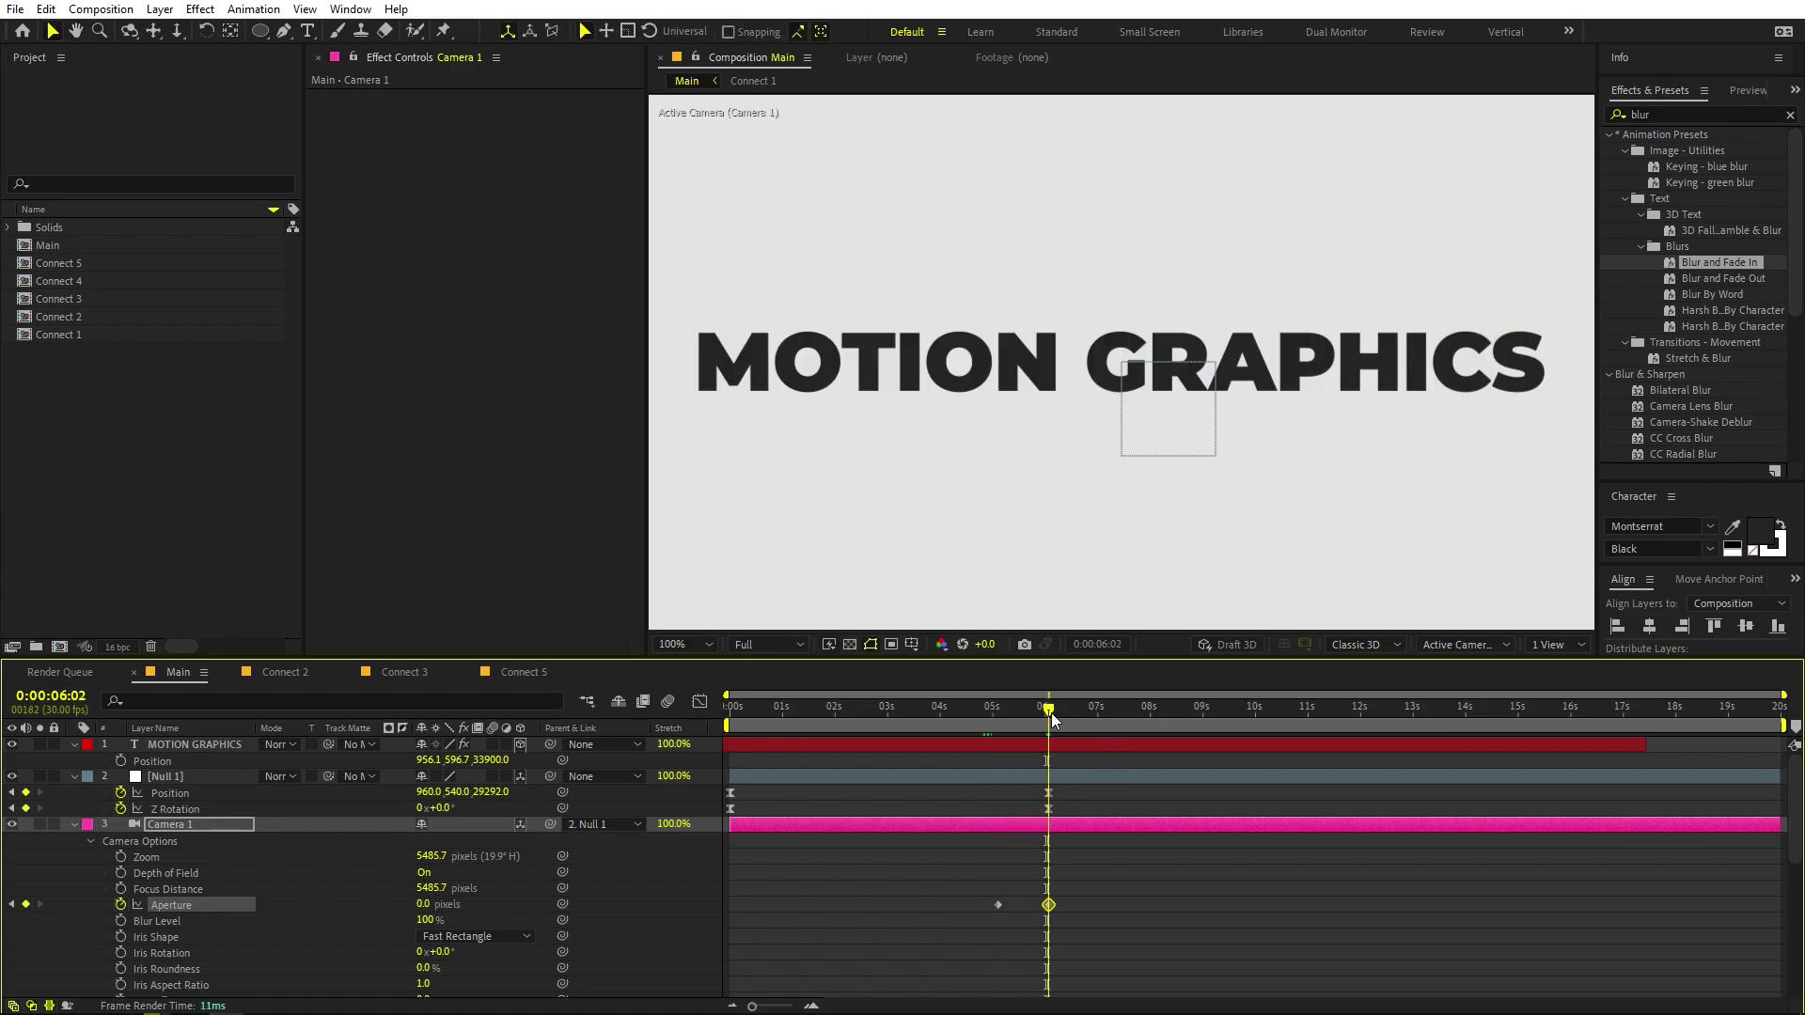
Slide the MOTION GRAPHICS layer so its Blur & Fade In keyframes run from about 2 to 5 seconds, and preview the animation.
drag(883, 745, 1064, 748)
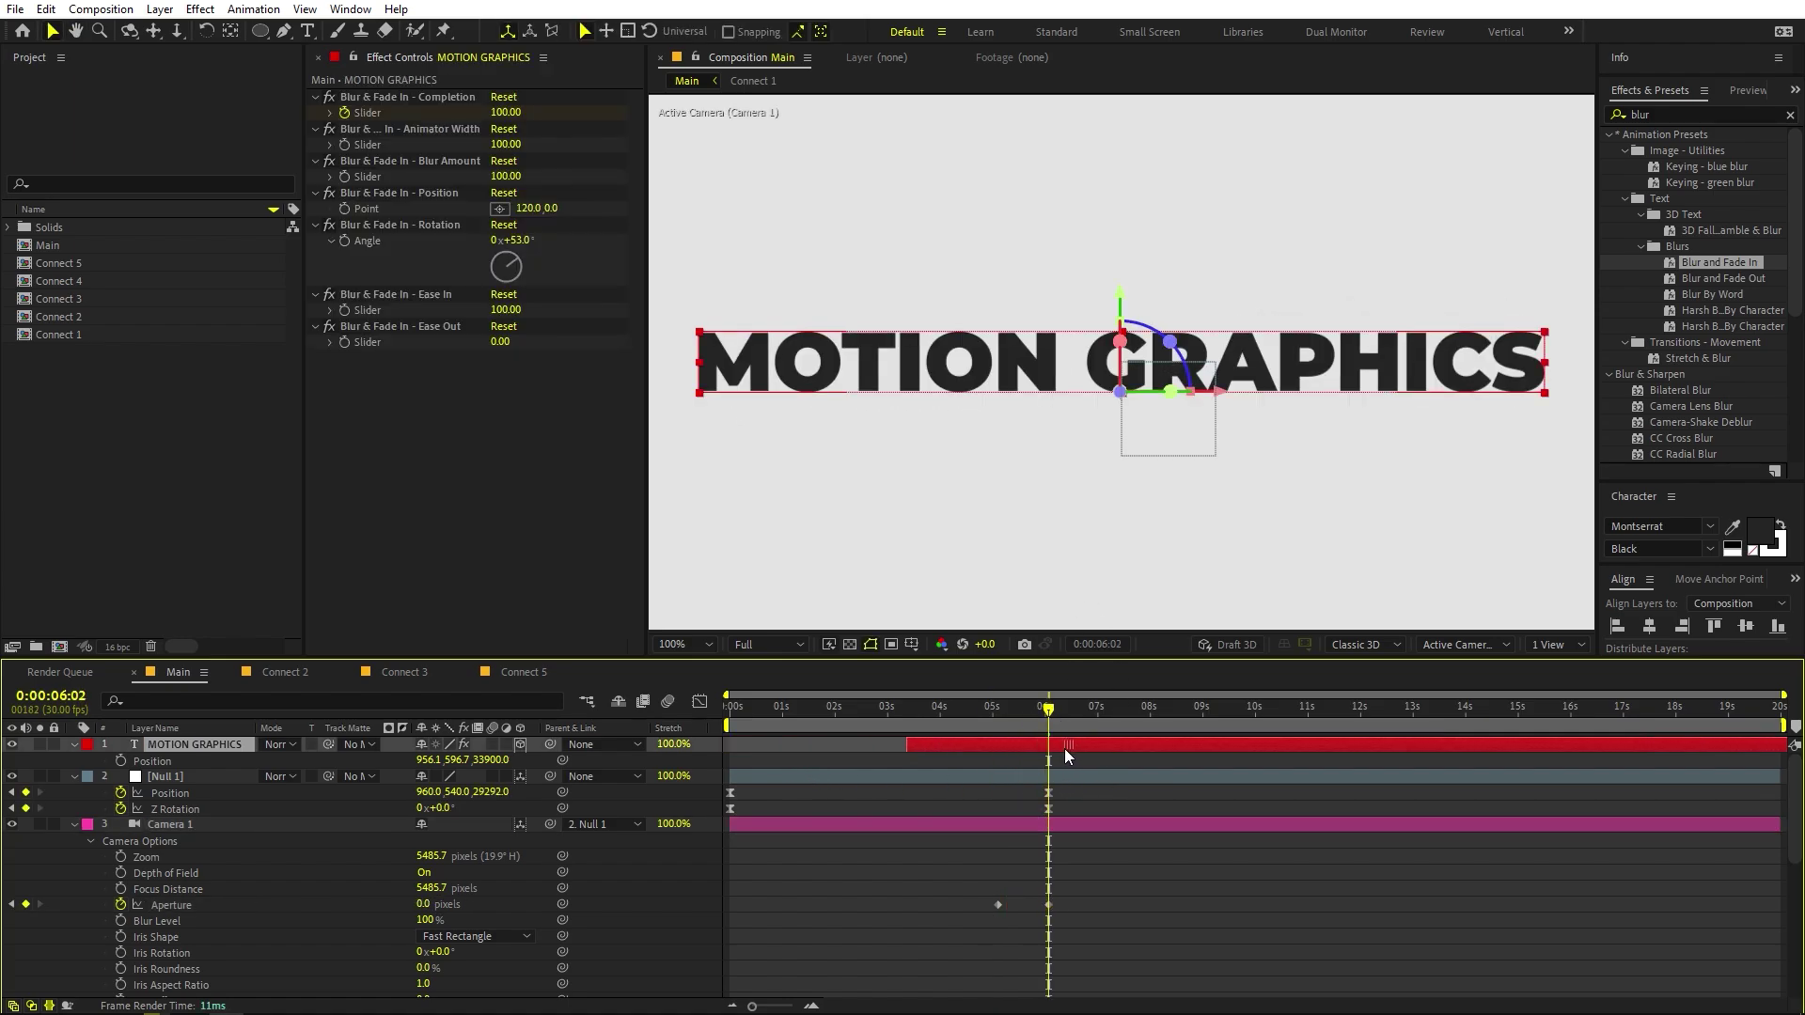
key(u)
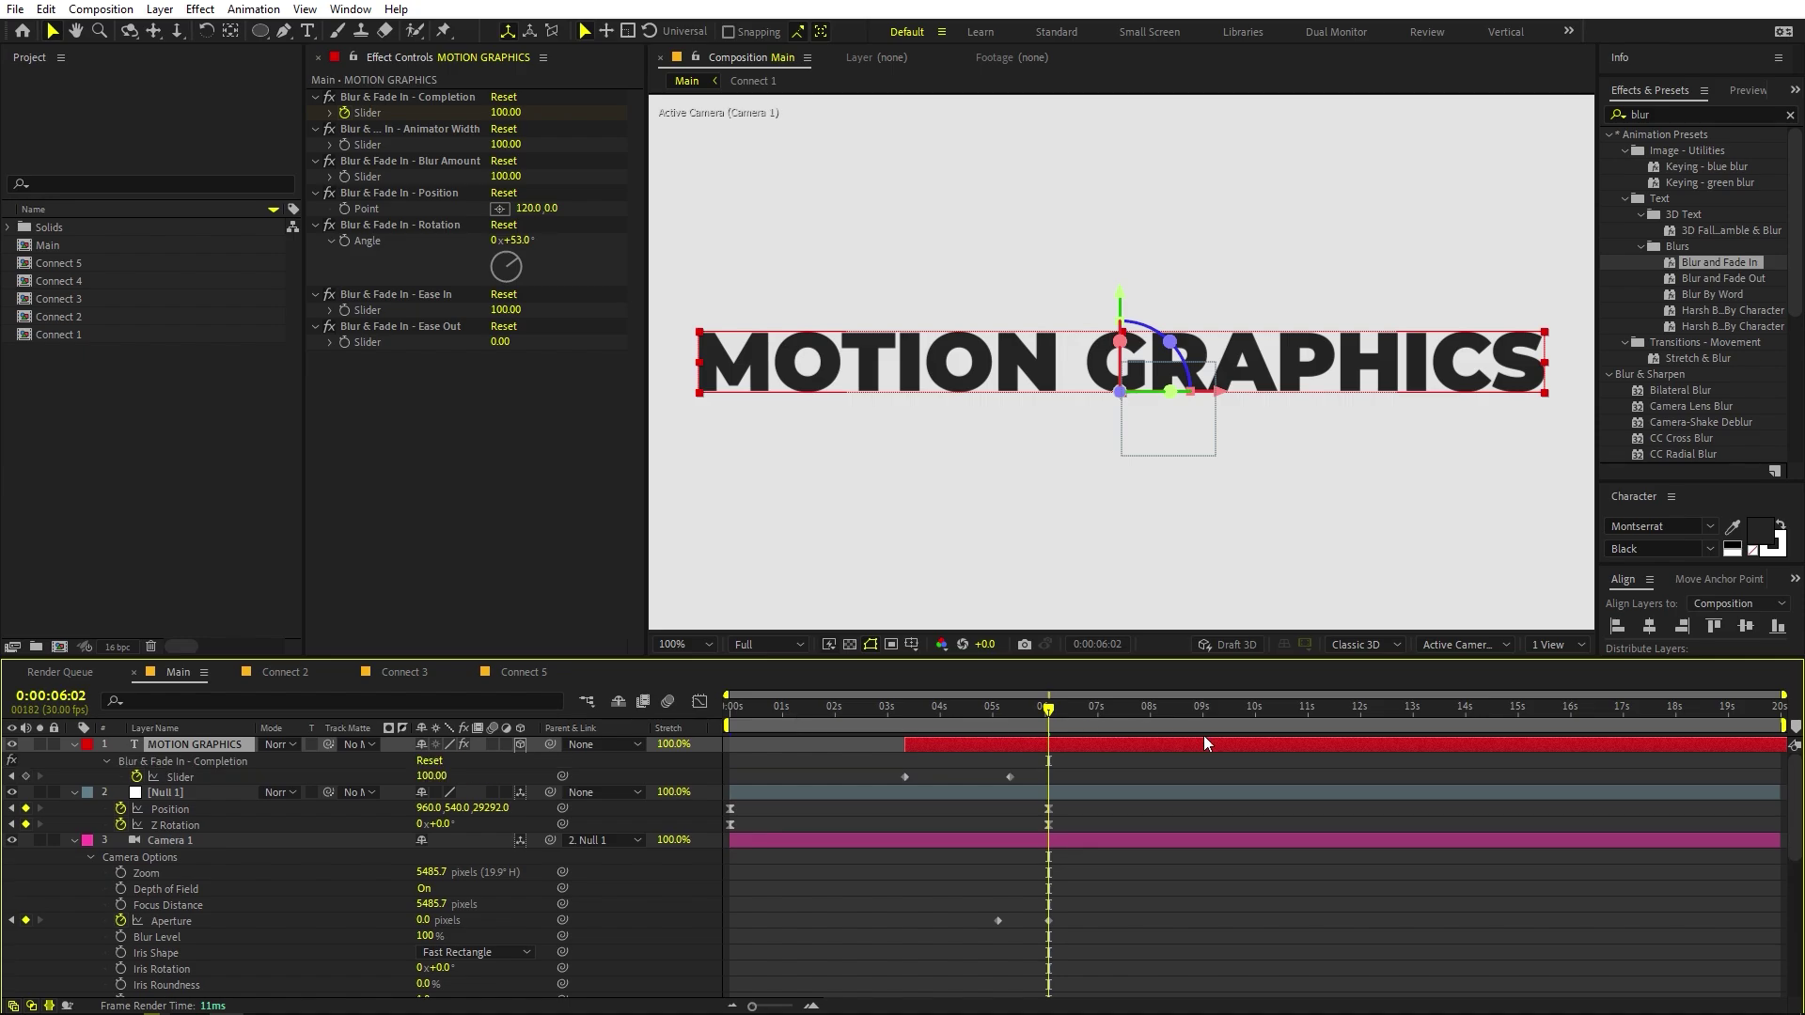
drag(990, 742, 1032, 743)
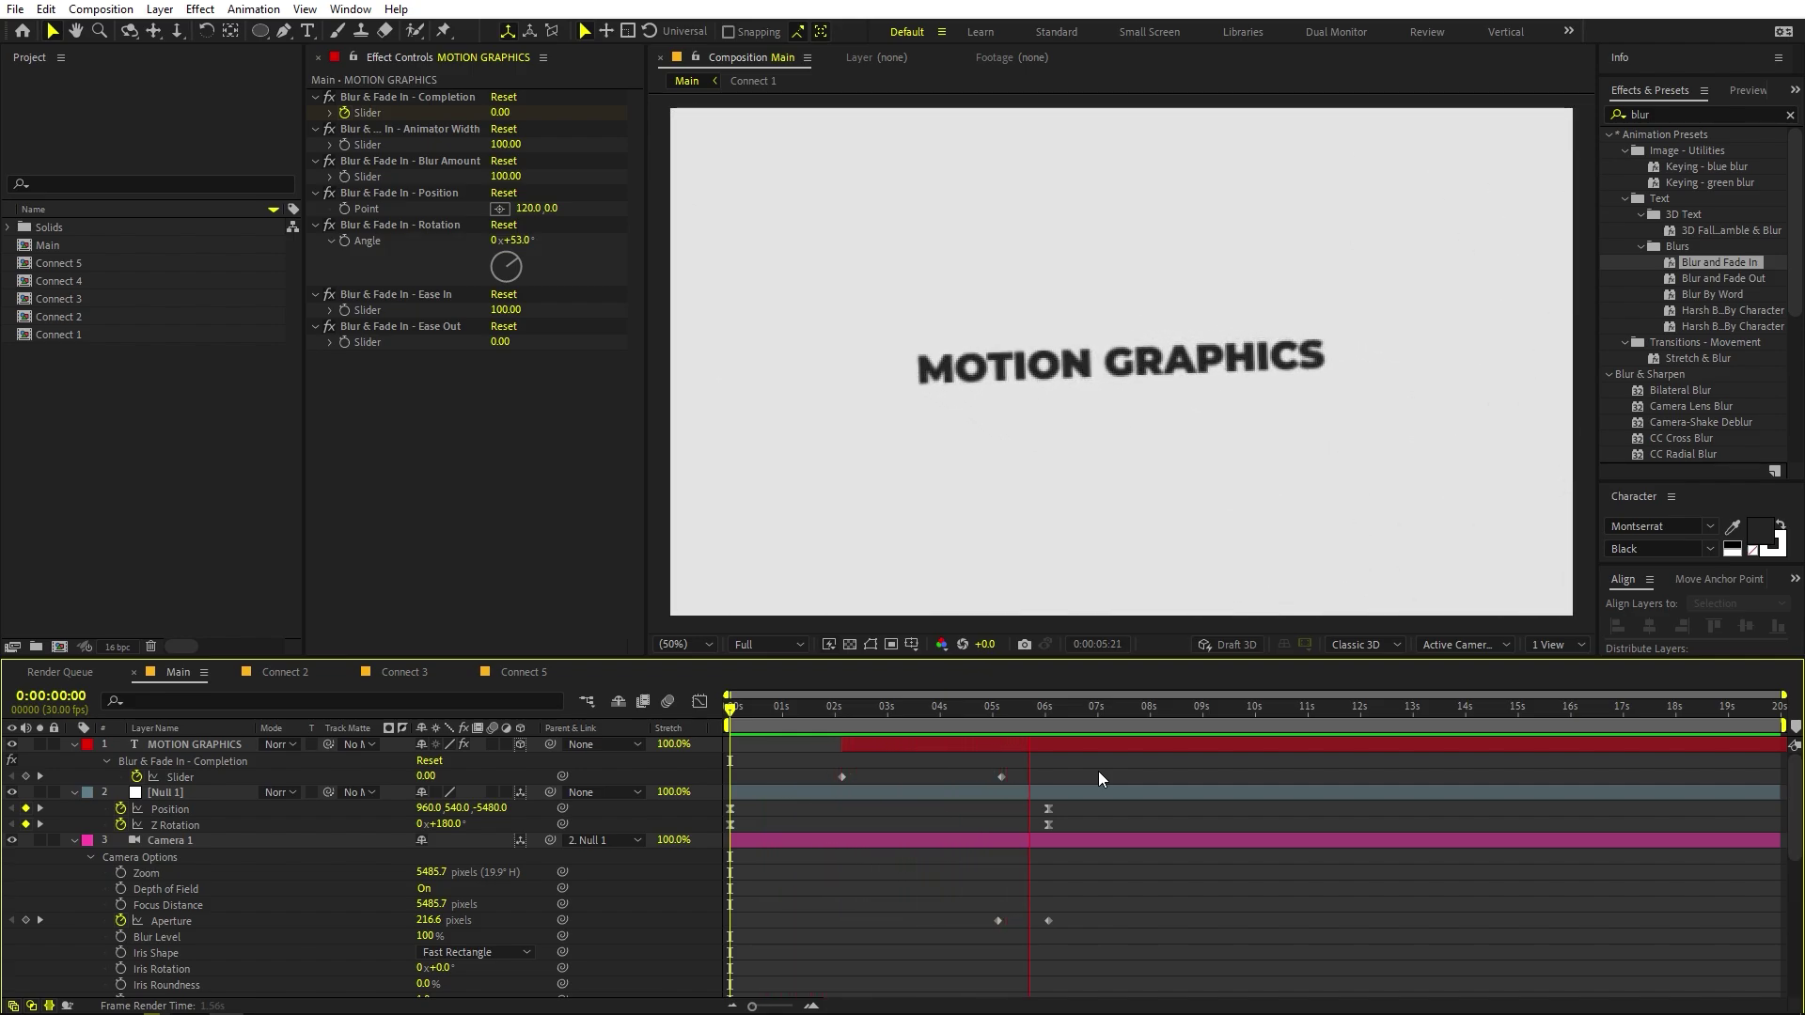
key(space)
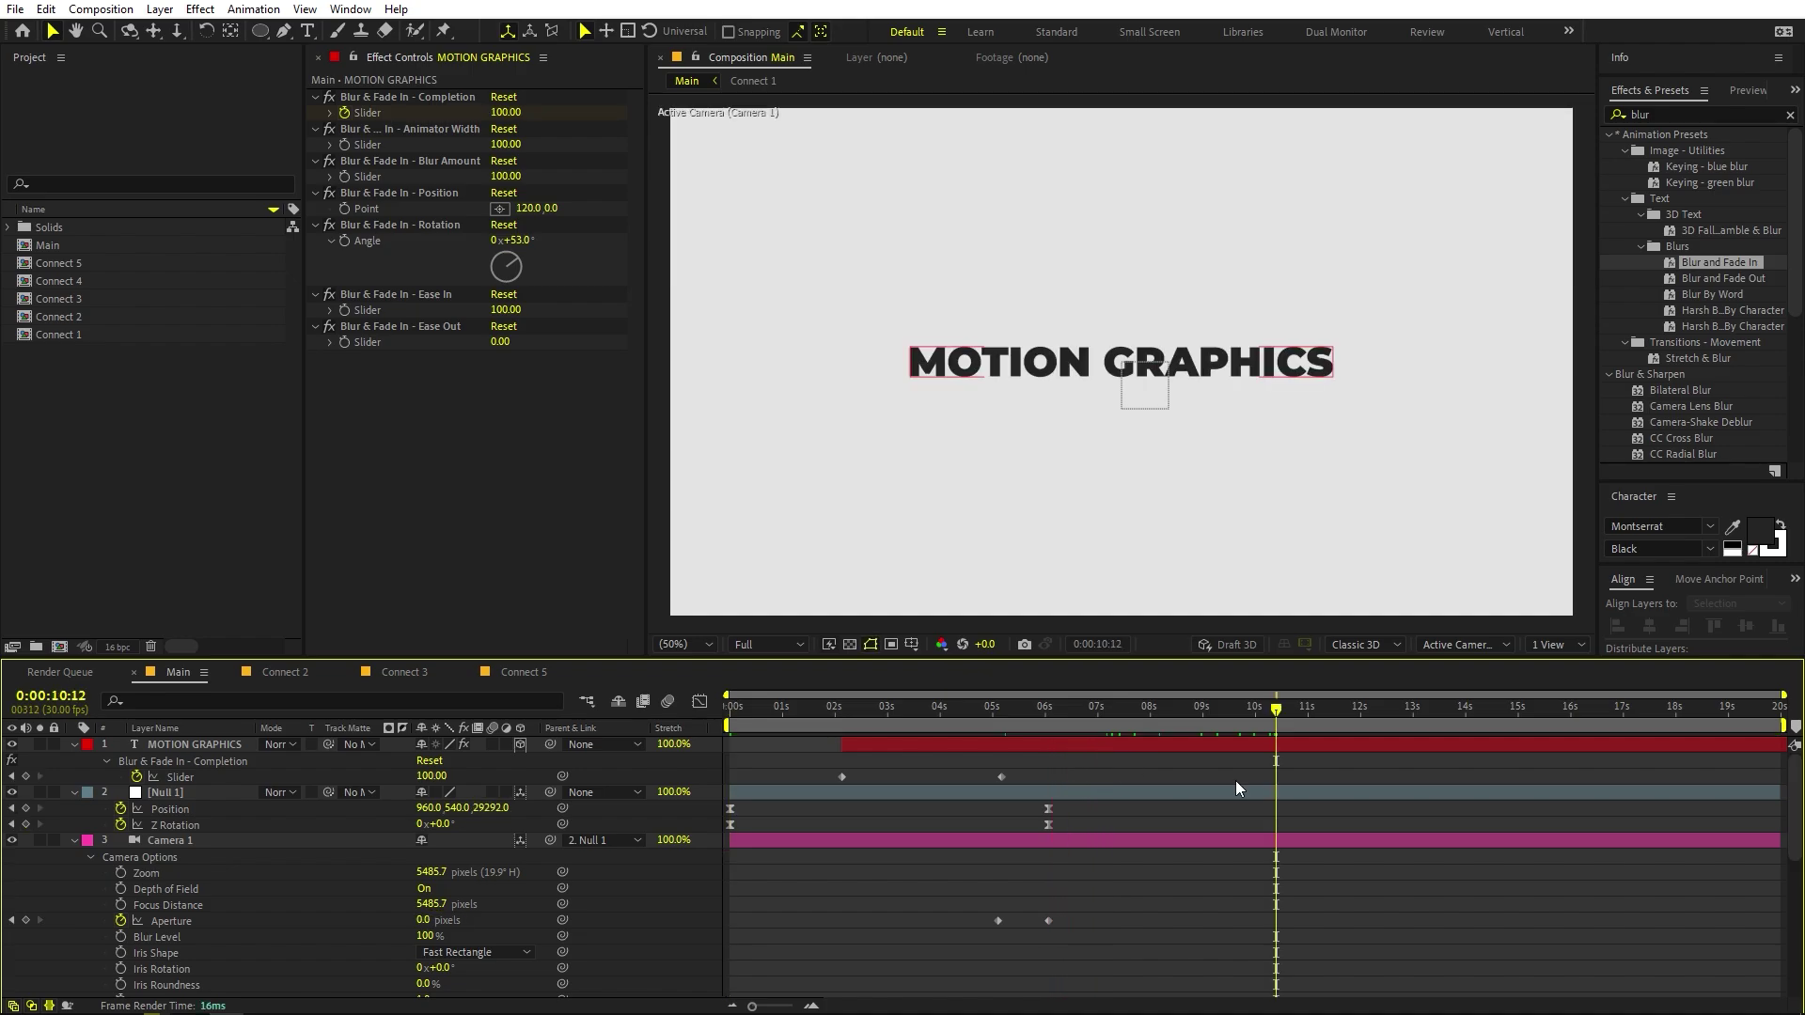
drag(1264, 708, 1116, 755)
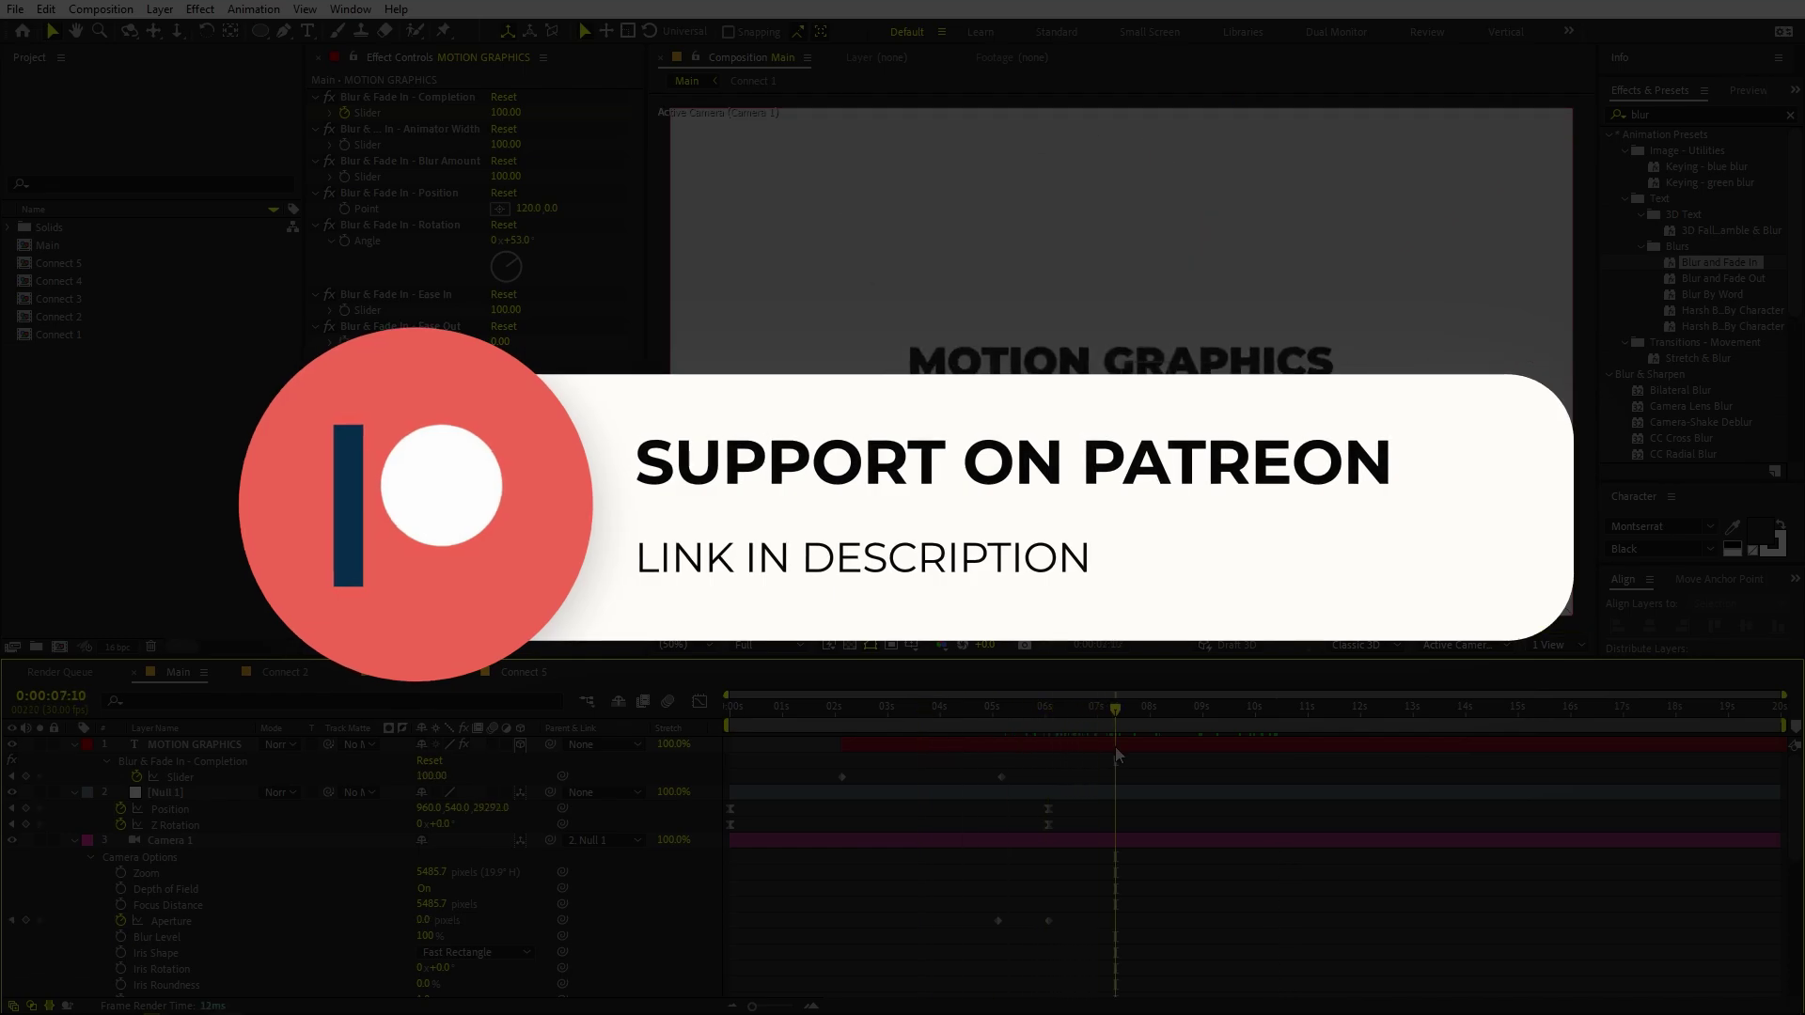